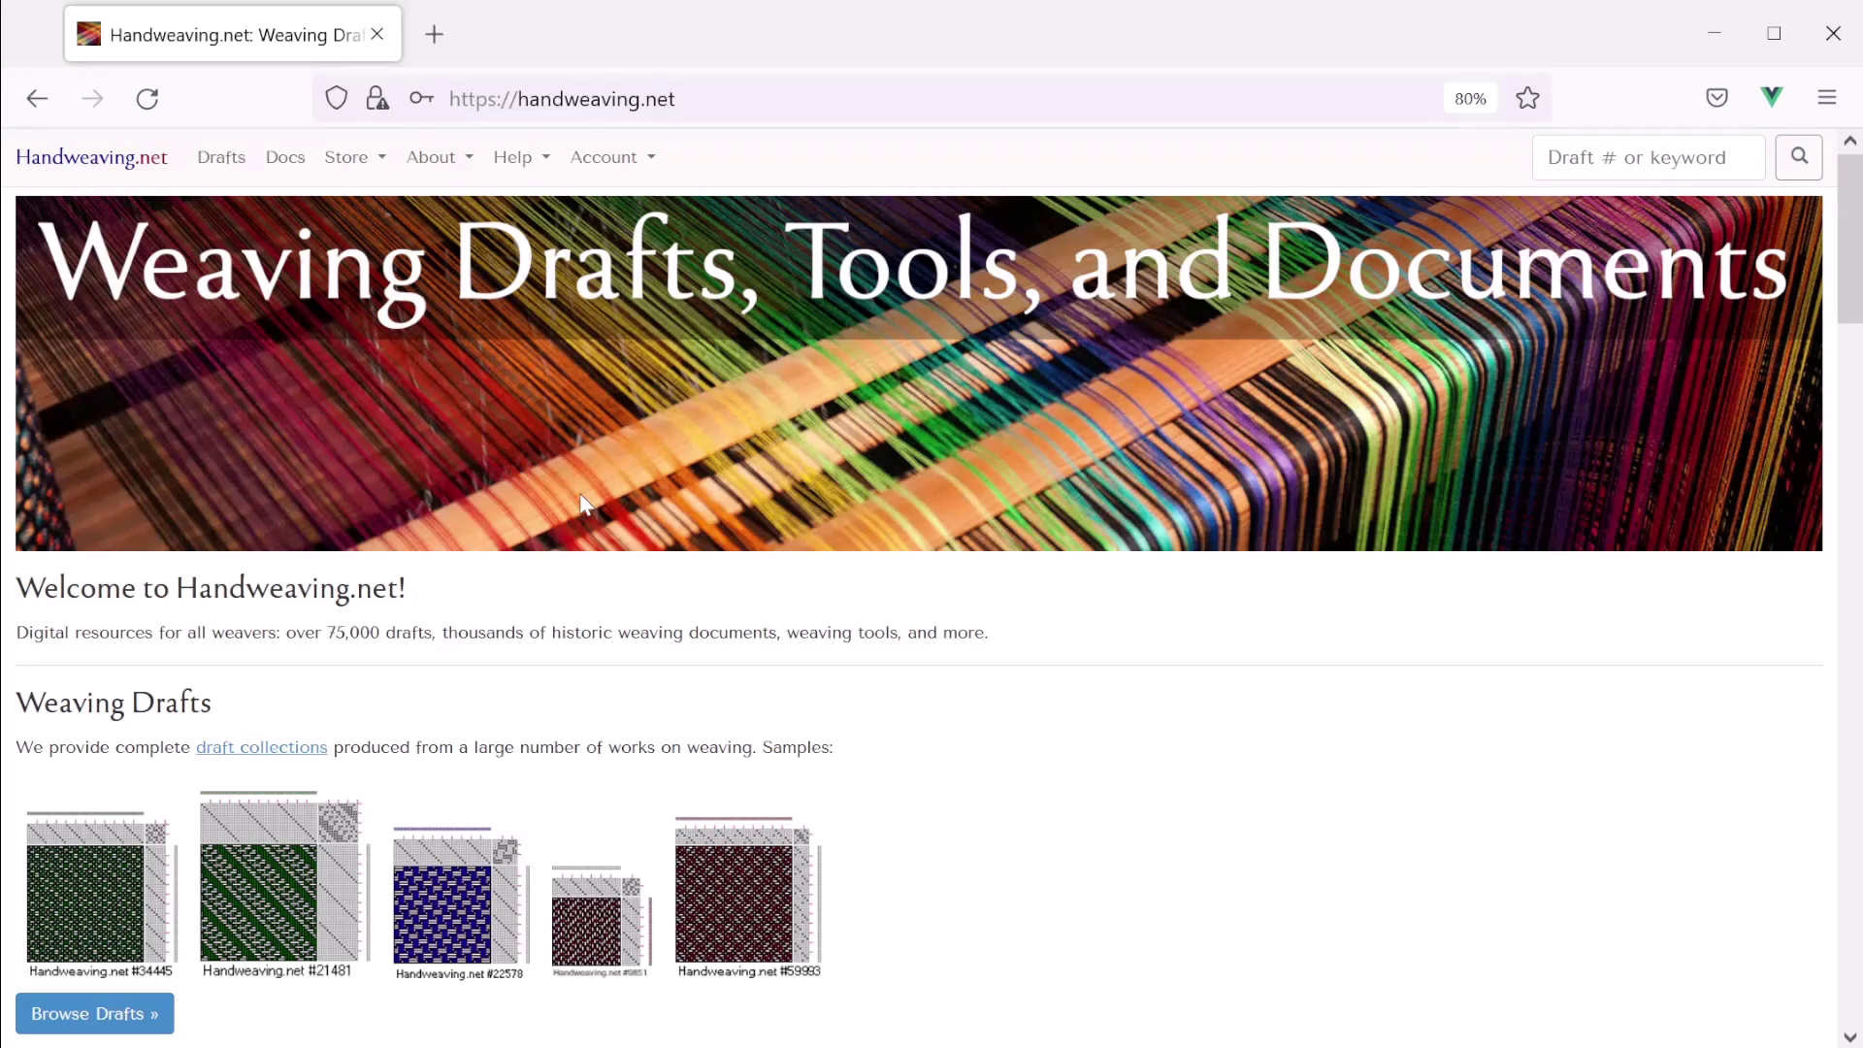
Search Handweaving.net for draft number 34239
{"action": "left_click", "coordinate": [1670, 172]}
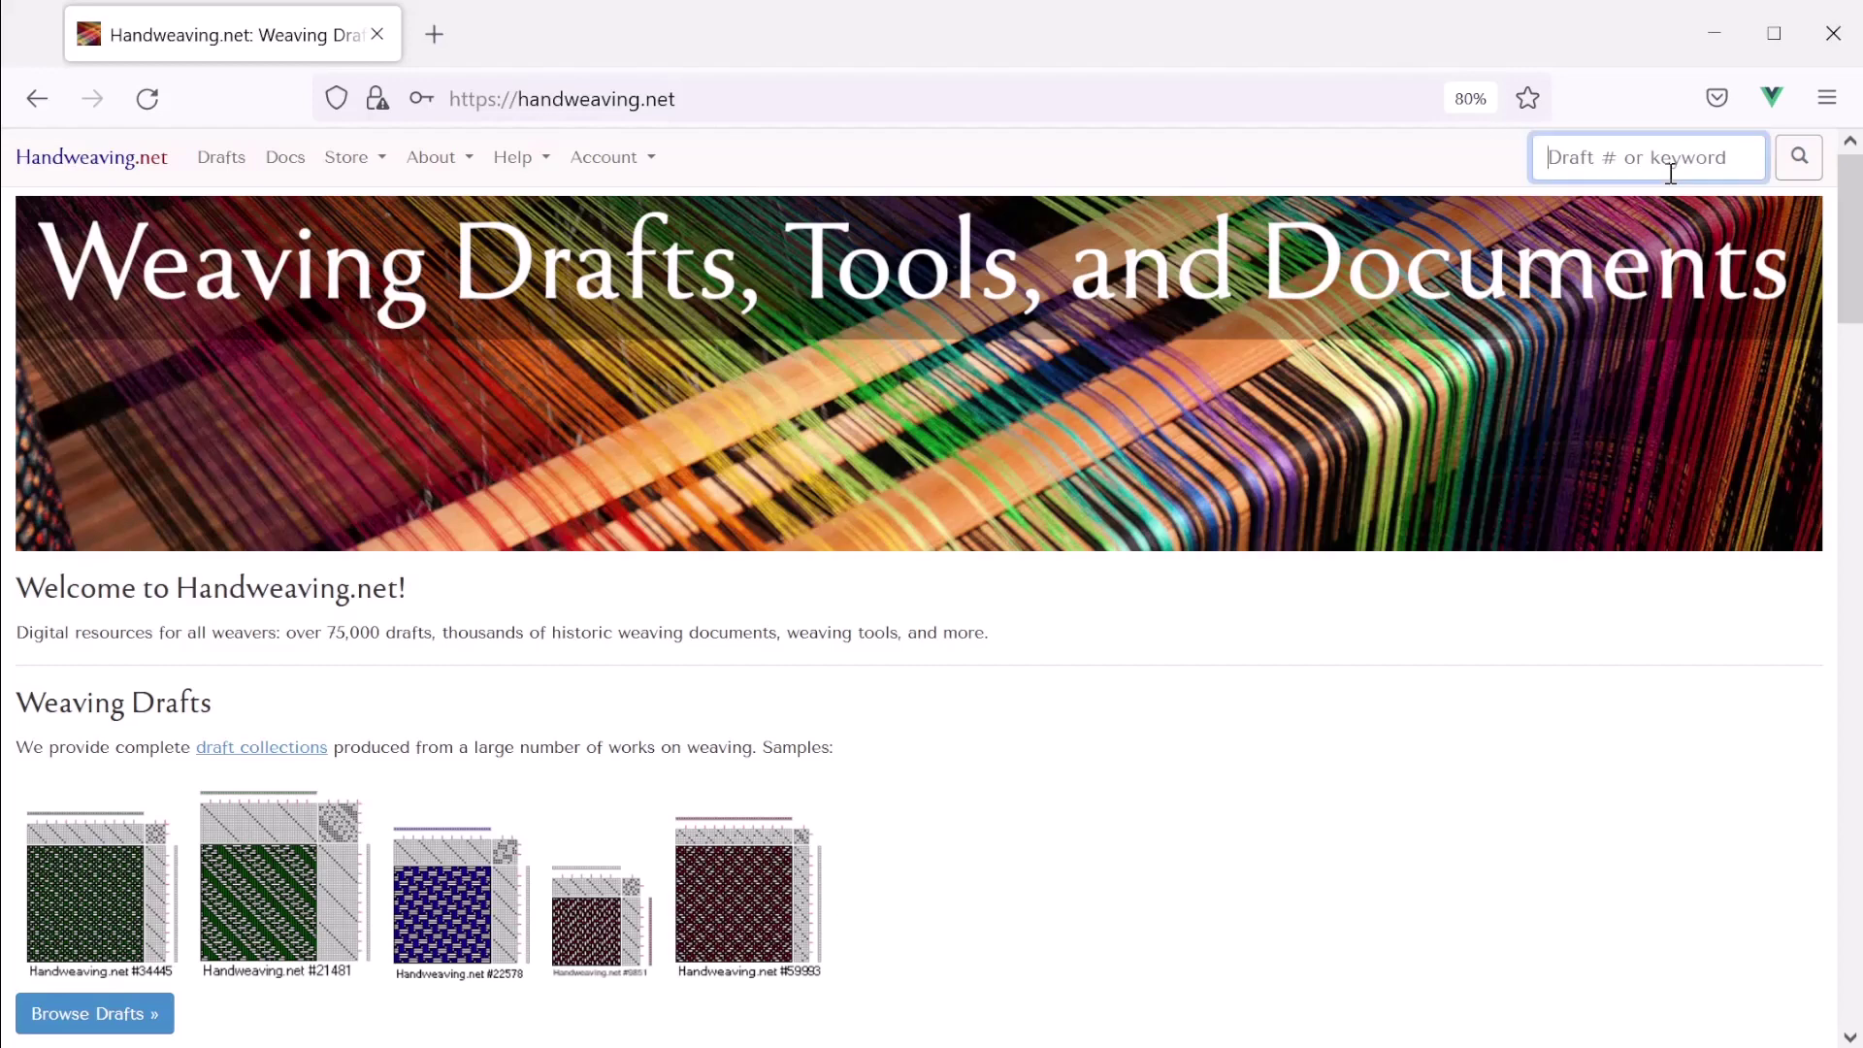
{"action": "type", "text": "34239"}
{"action": "left_click", "coordinate": [1799, 157]}
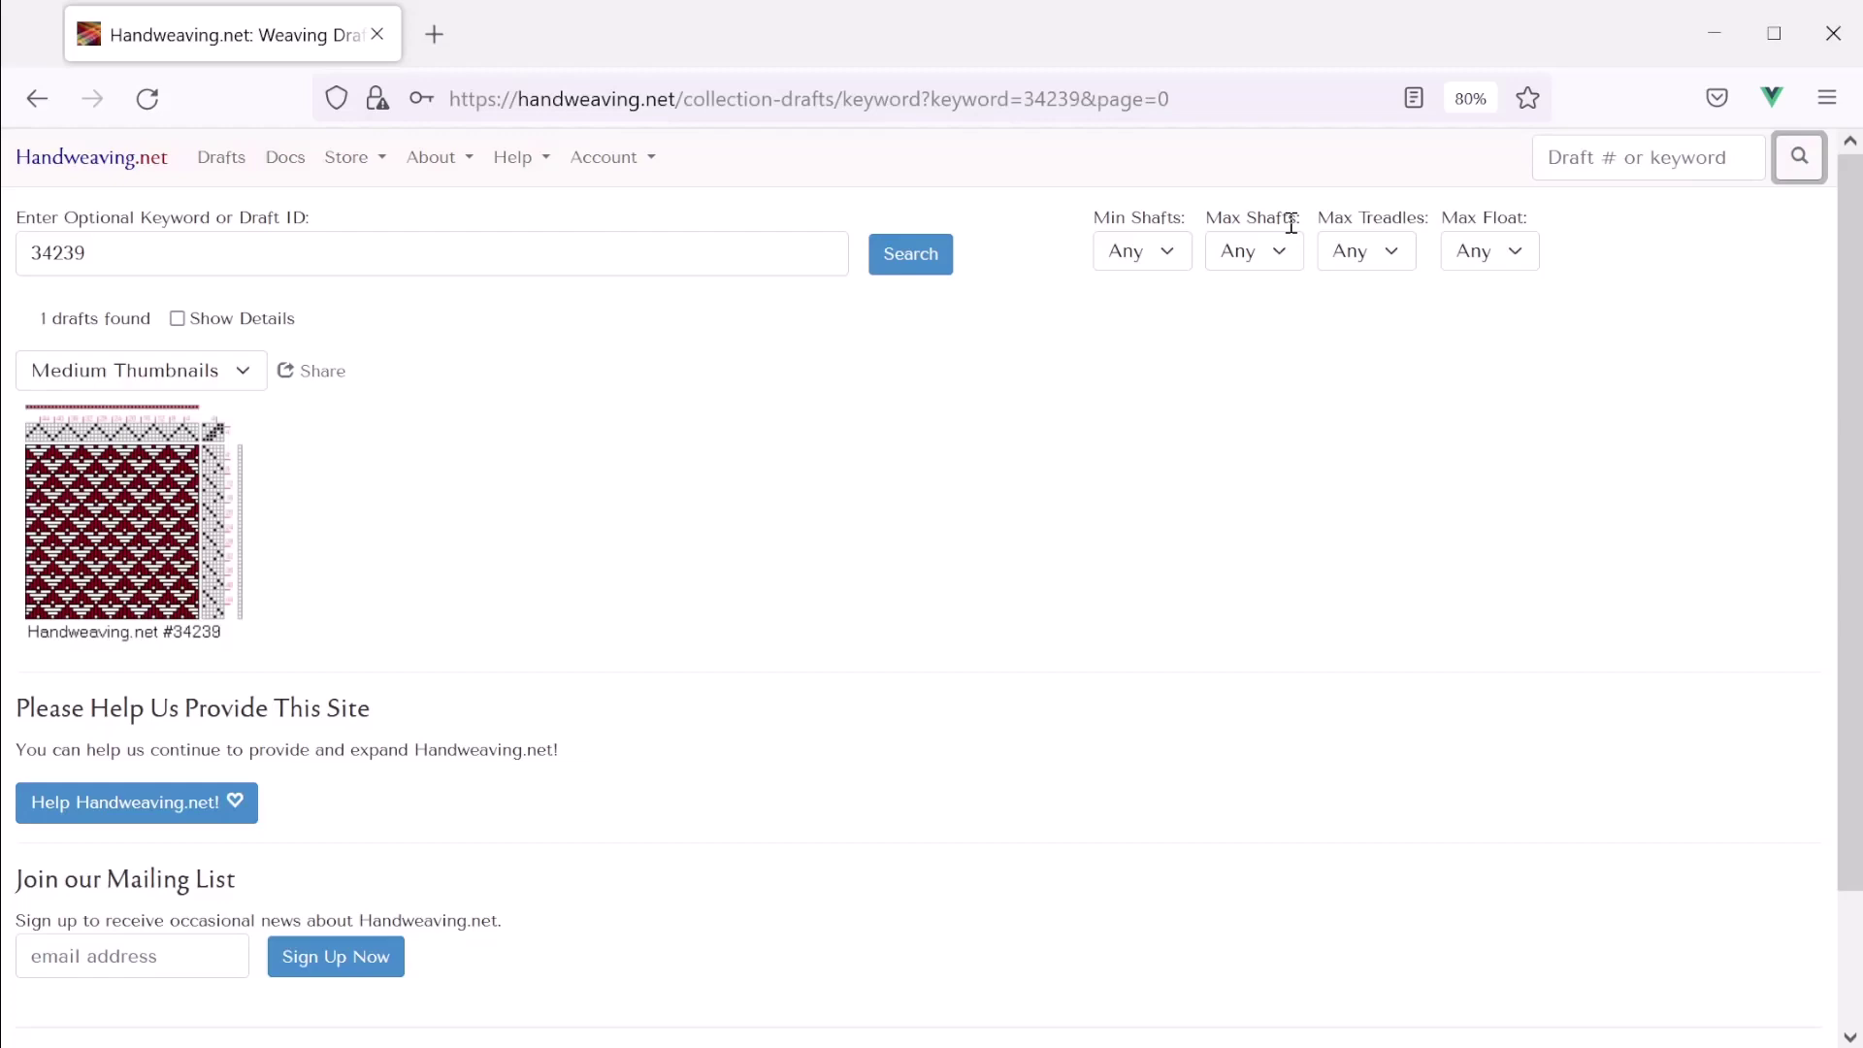
Open draft #34239's detail page, turn on Straight Treadling, and show the Tools menu
{"action": "left_click", "coordinate": [171, 506]}
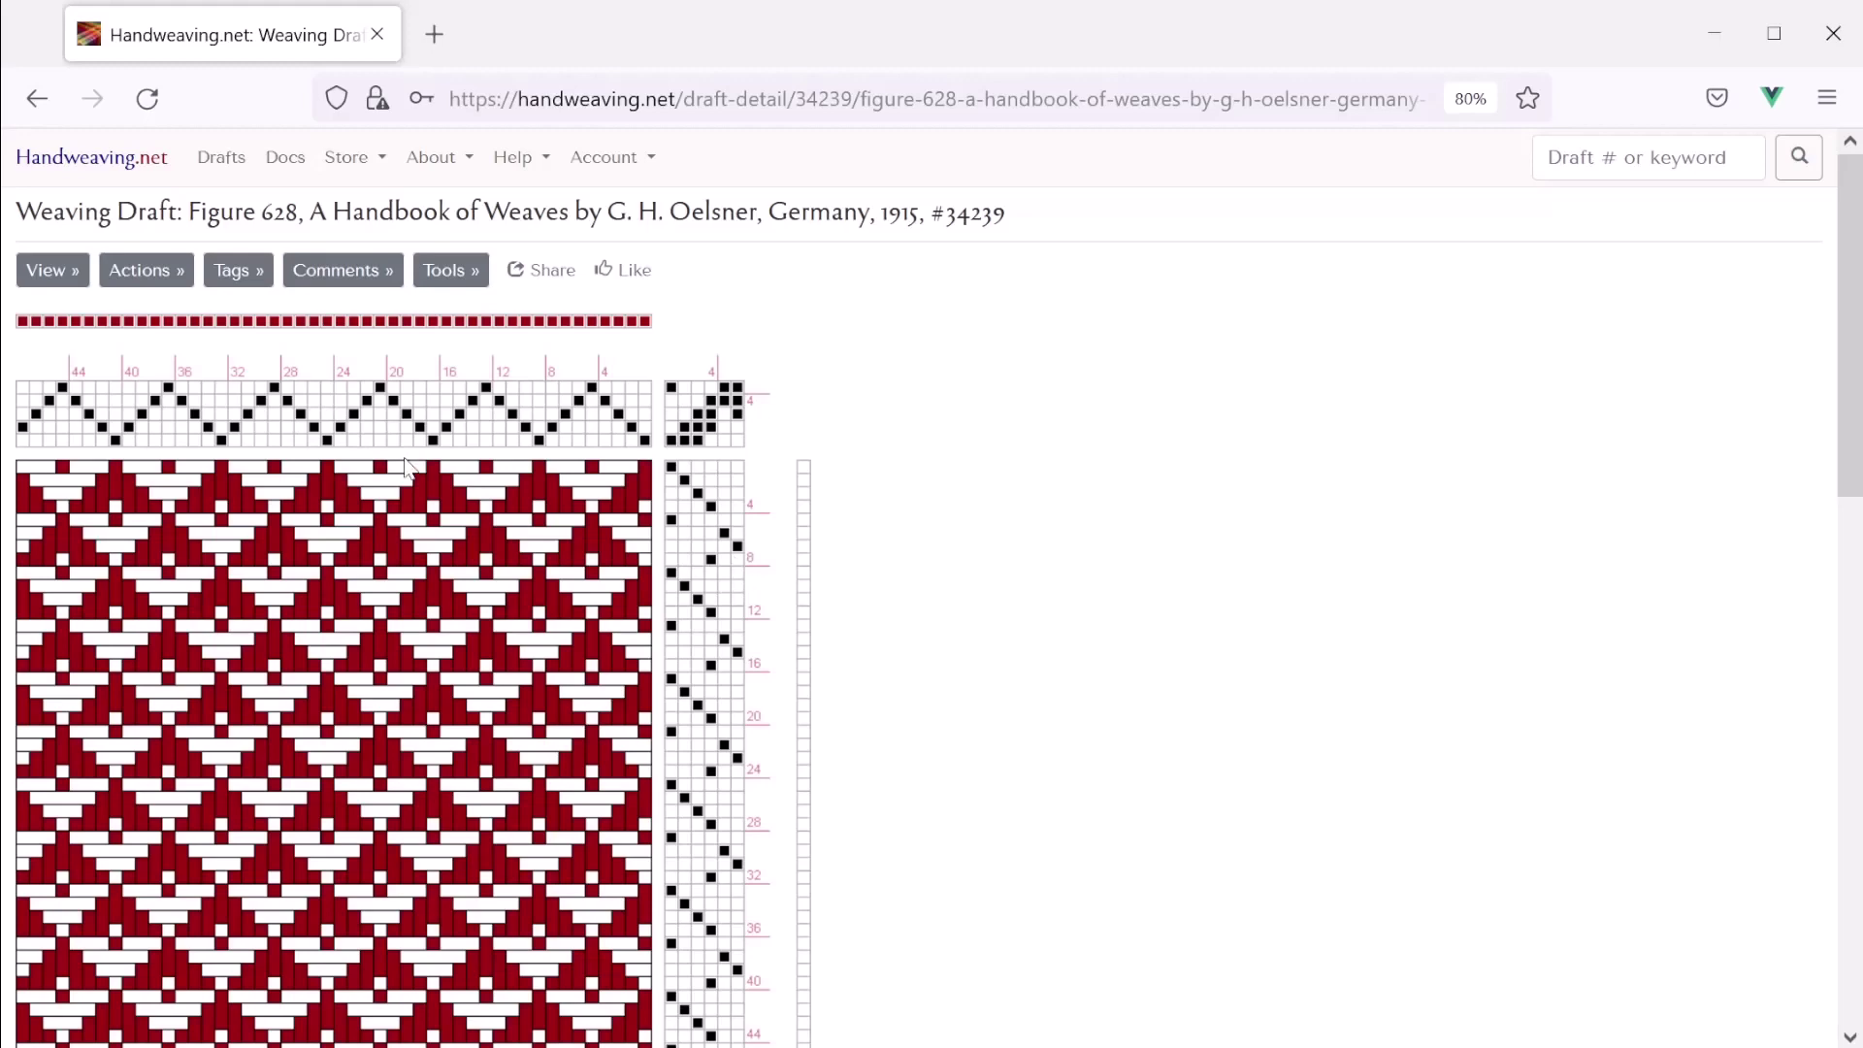
{"action": "left_click", "coordinate": [51, 271]}
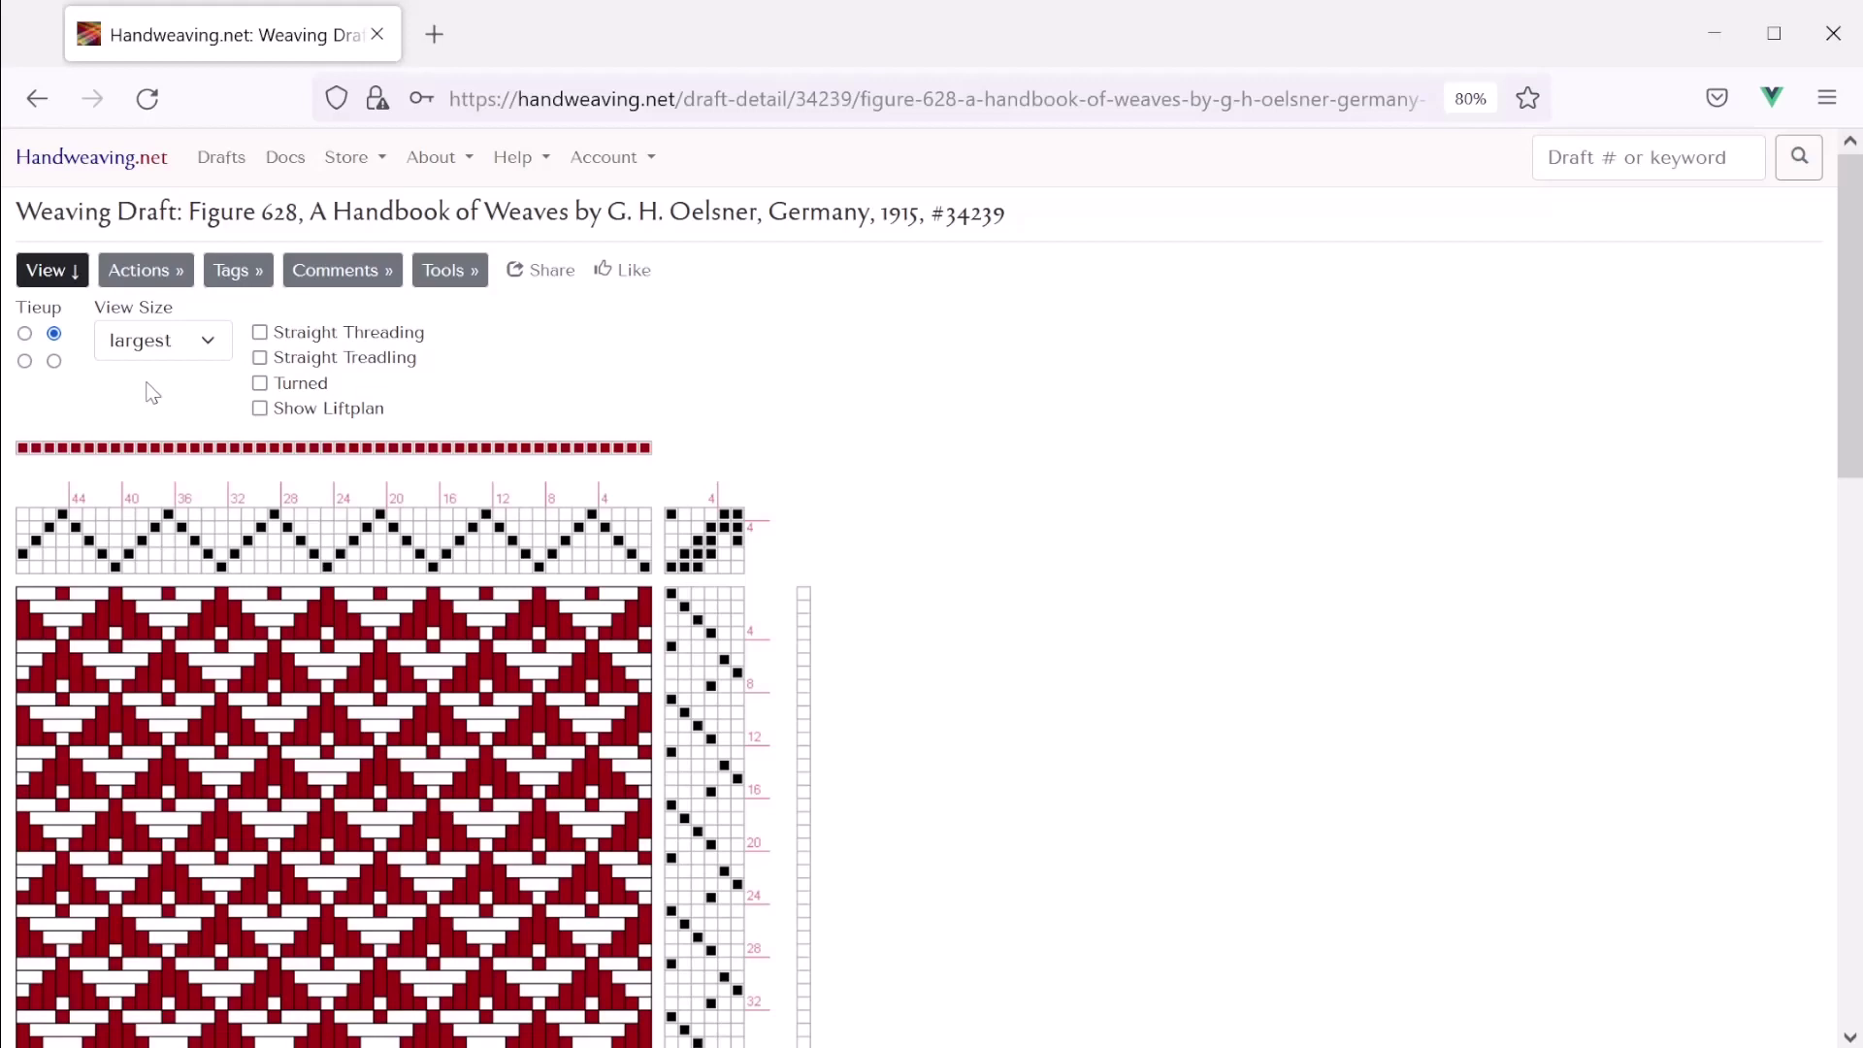
{"action": "left_click", "coordinate": [260, 358]}
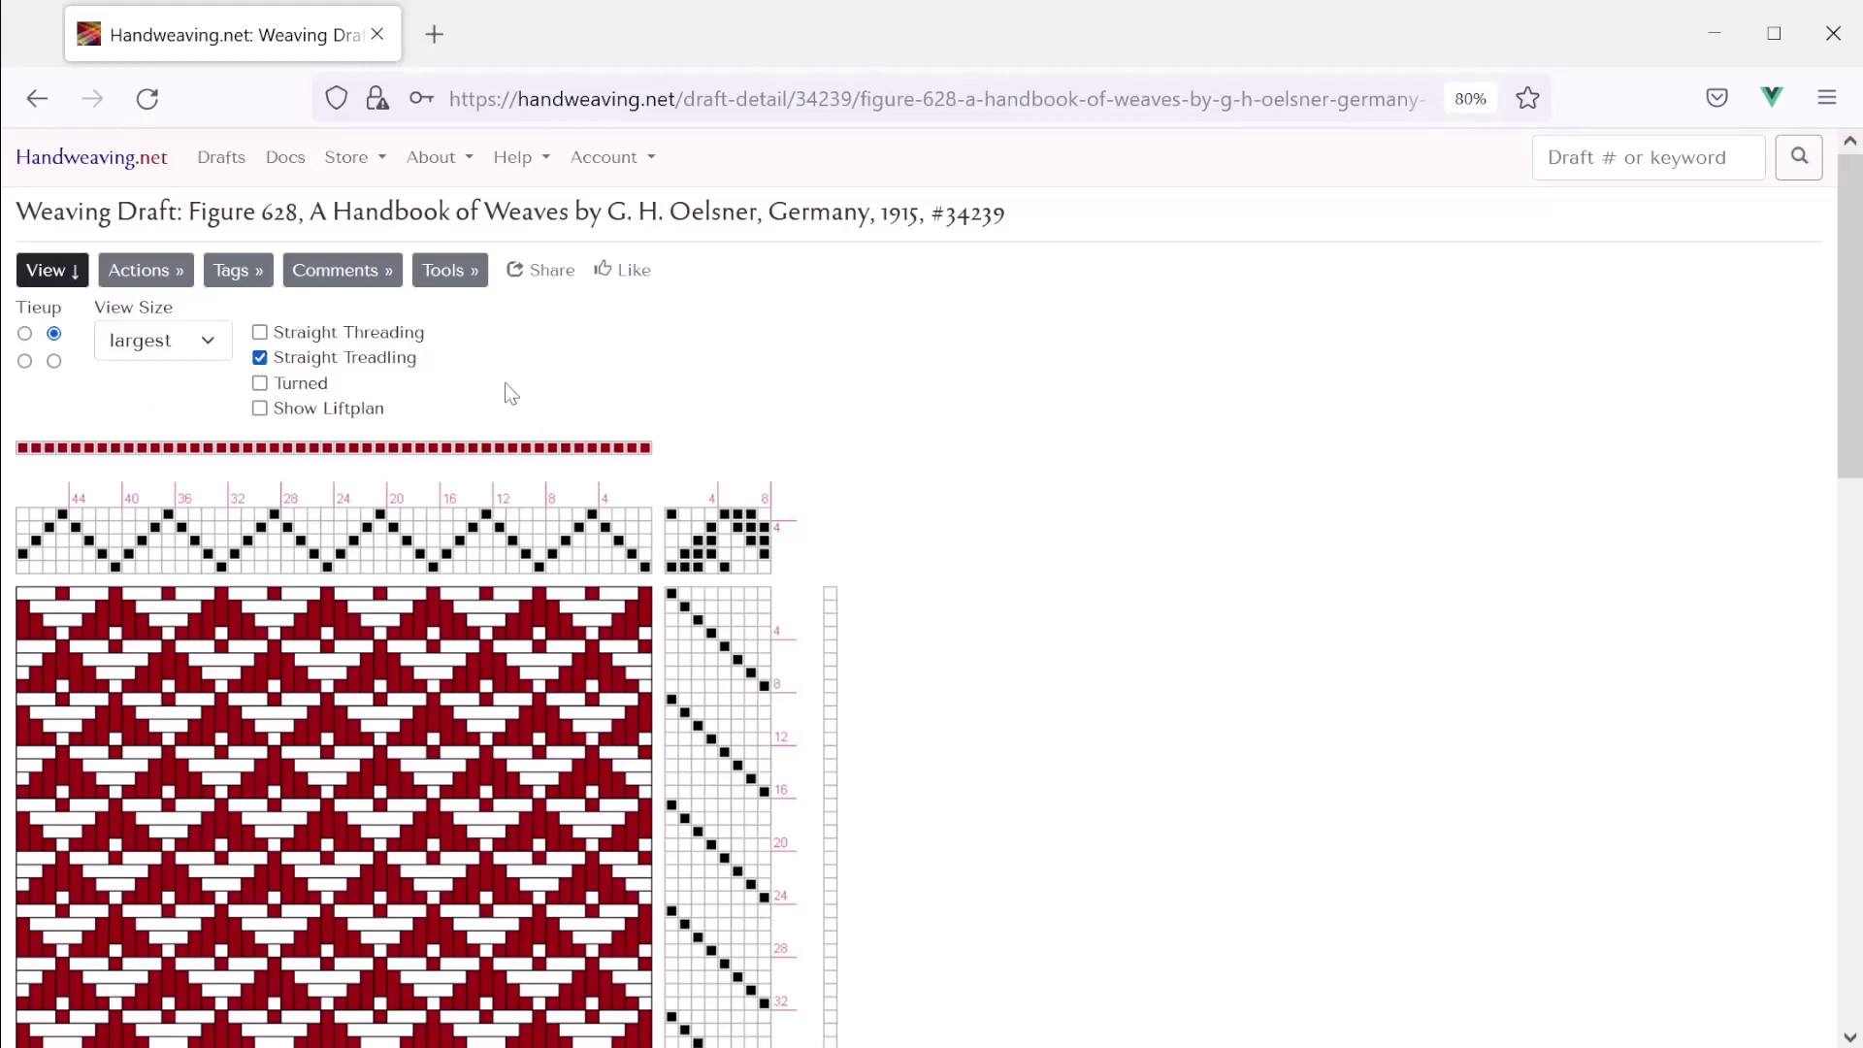
{"action": "left_click", "coordinate": [449, 274]}
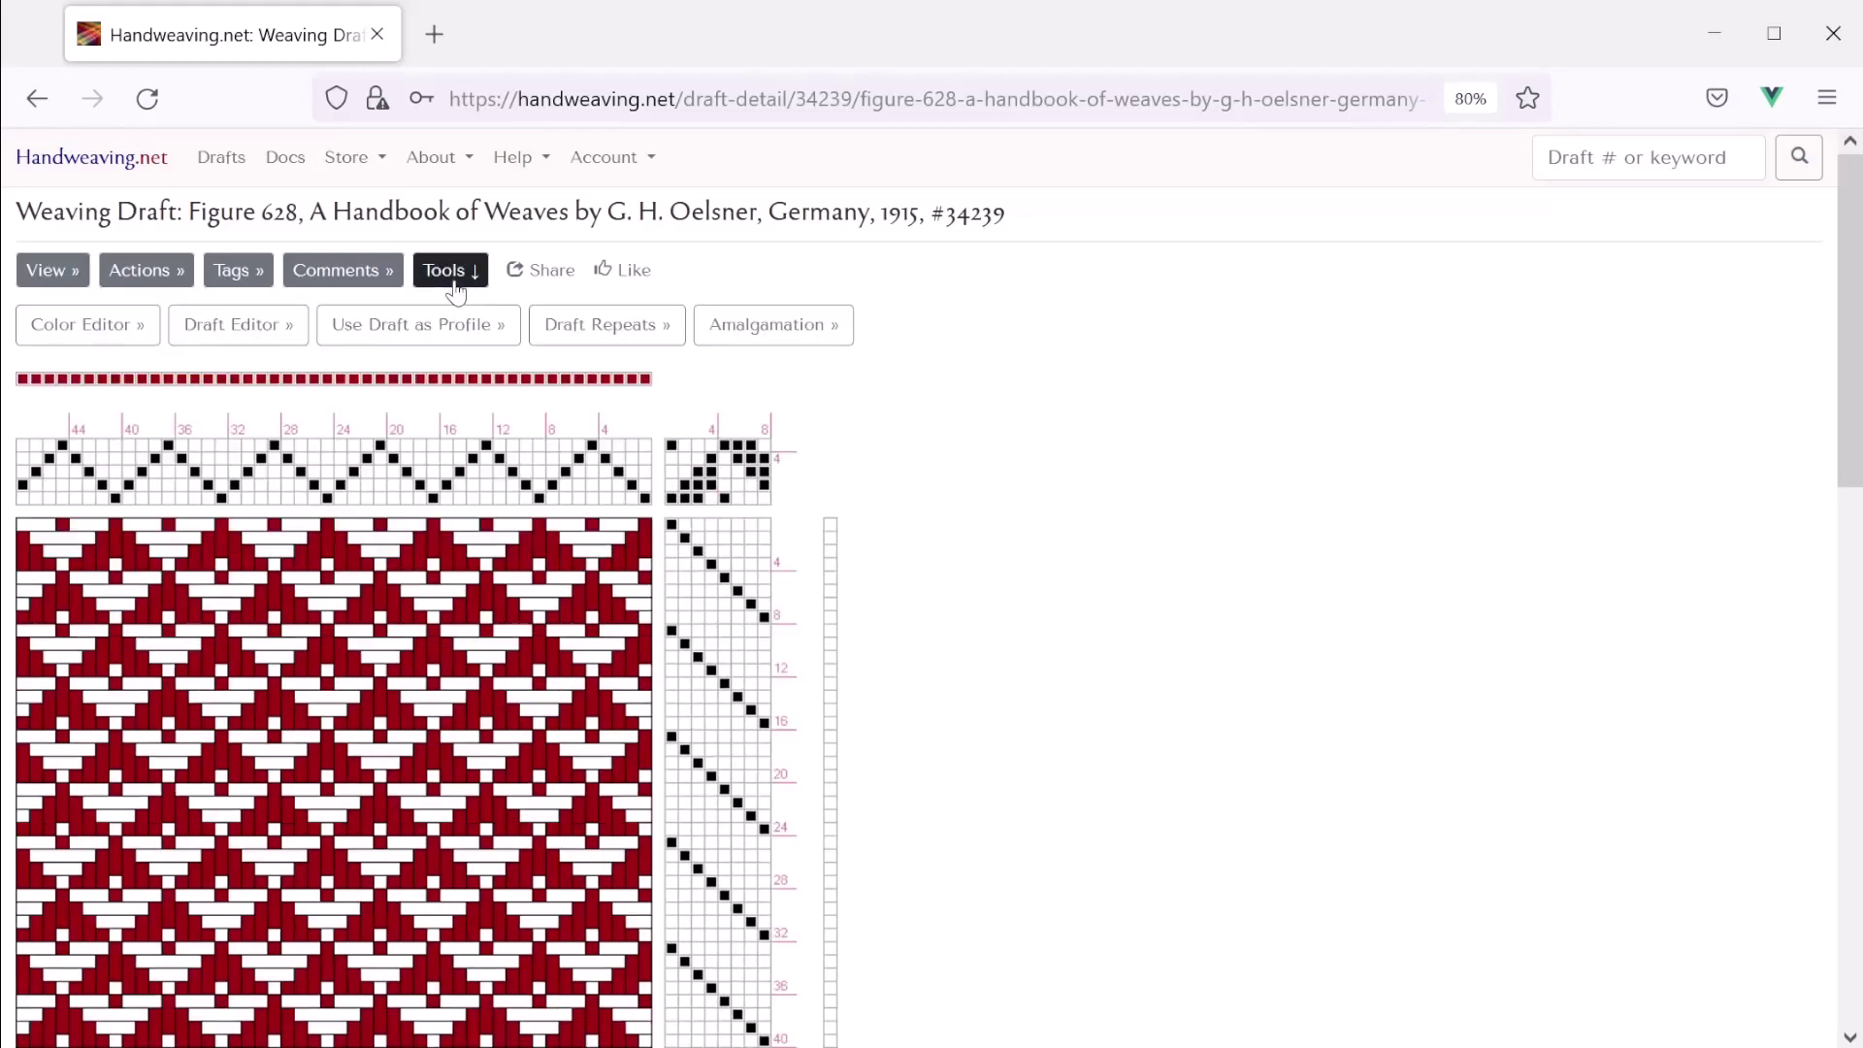
Open the draft in the Draft Editor, toggle a tie-up cell, and change then restore a threading cell
{"action": "left_click", "coordinate": [259, 334]}
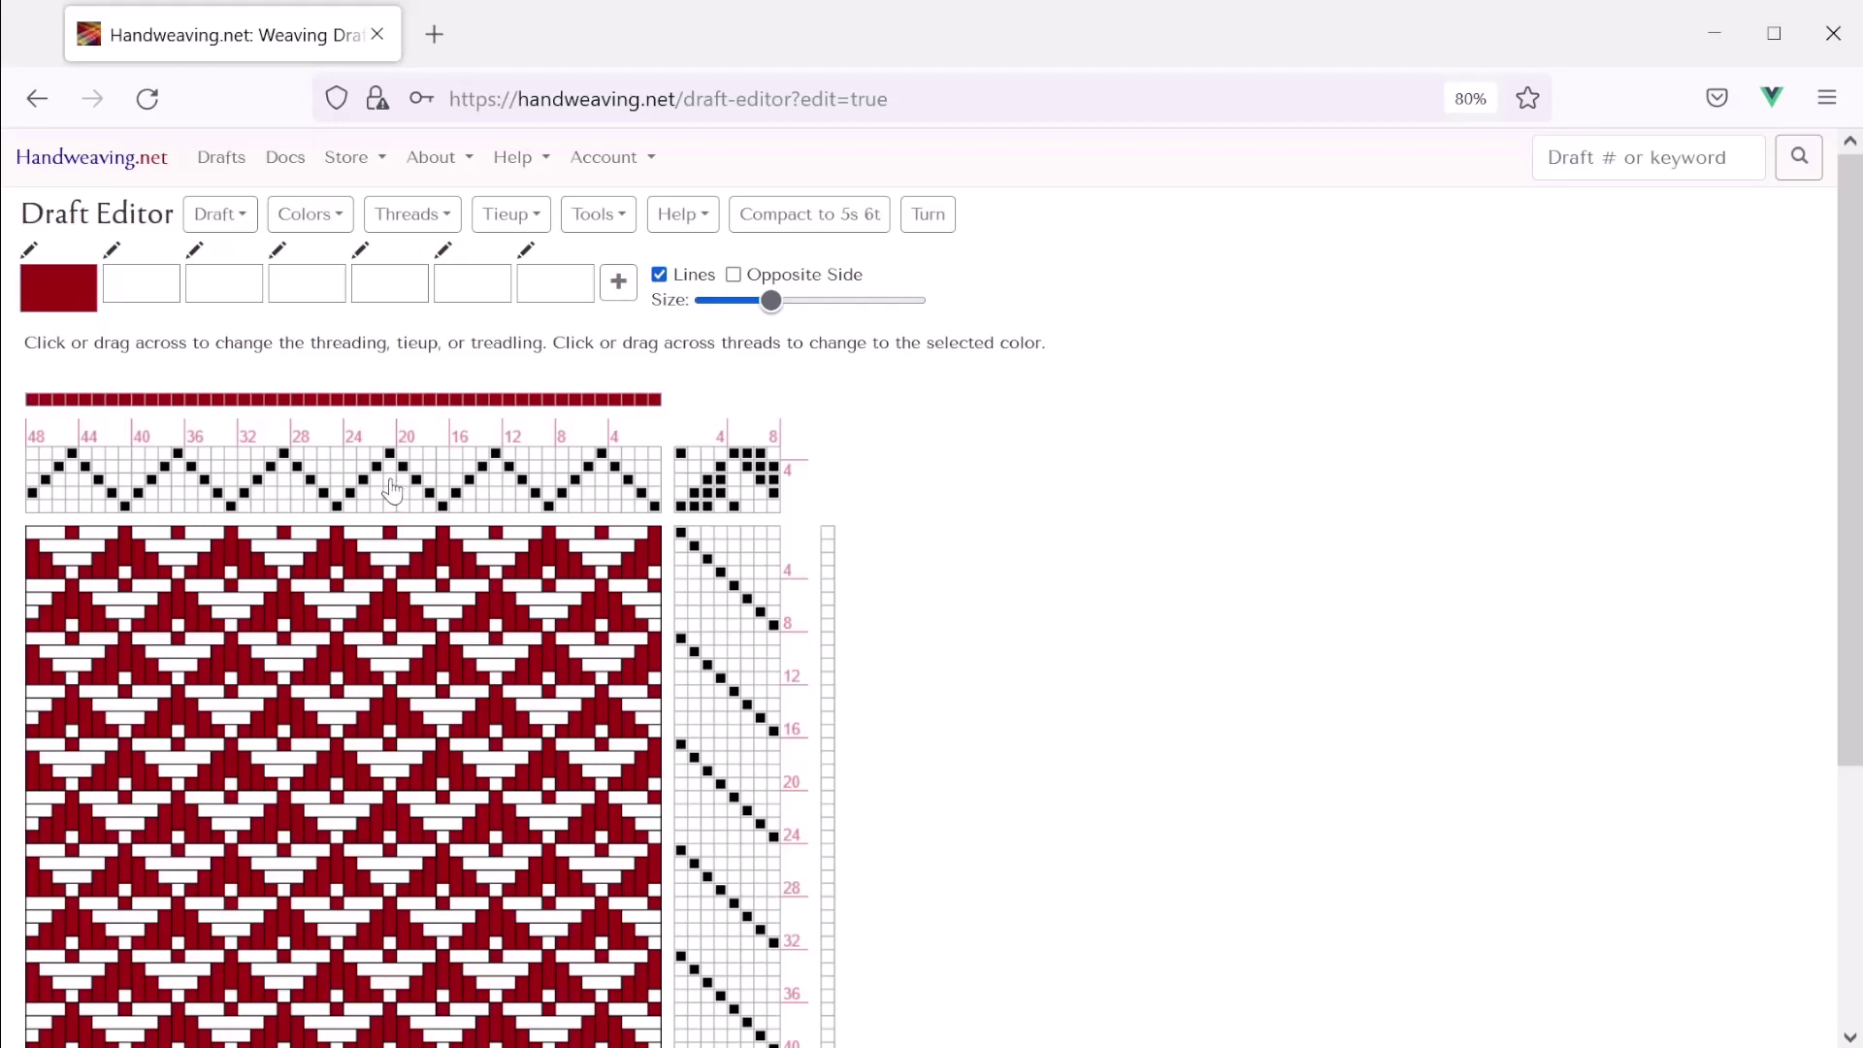
{"action": "left_click", "coordinate": [692, 468]}
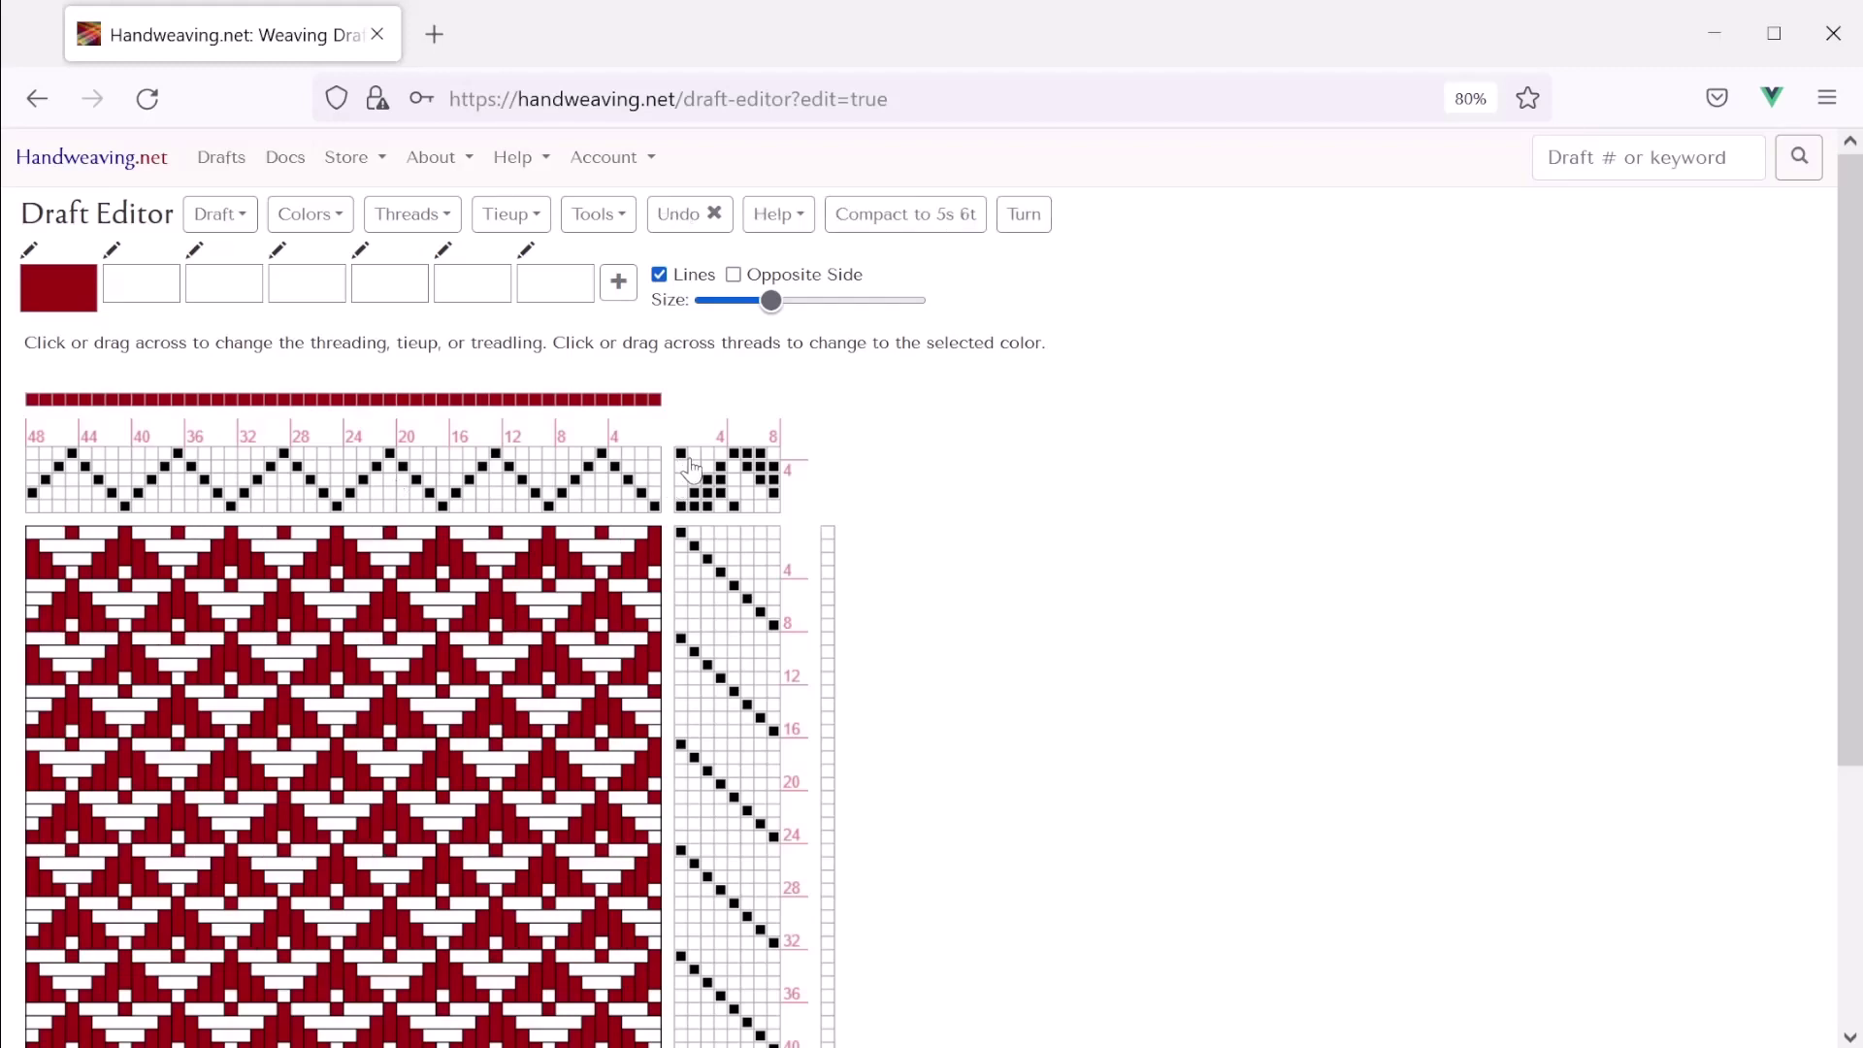
{"action": "left_click", "coordinate": [495, 490]}
{"action": "left_click", "coordinate": [496, 453]}
Shift pick five one treadle left and back, then fill and clear a test tie-up cell
{"action": "left_click", "coordinate": [720, 585]}
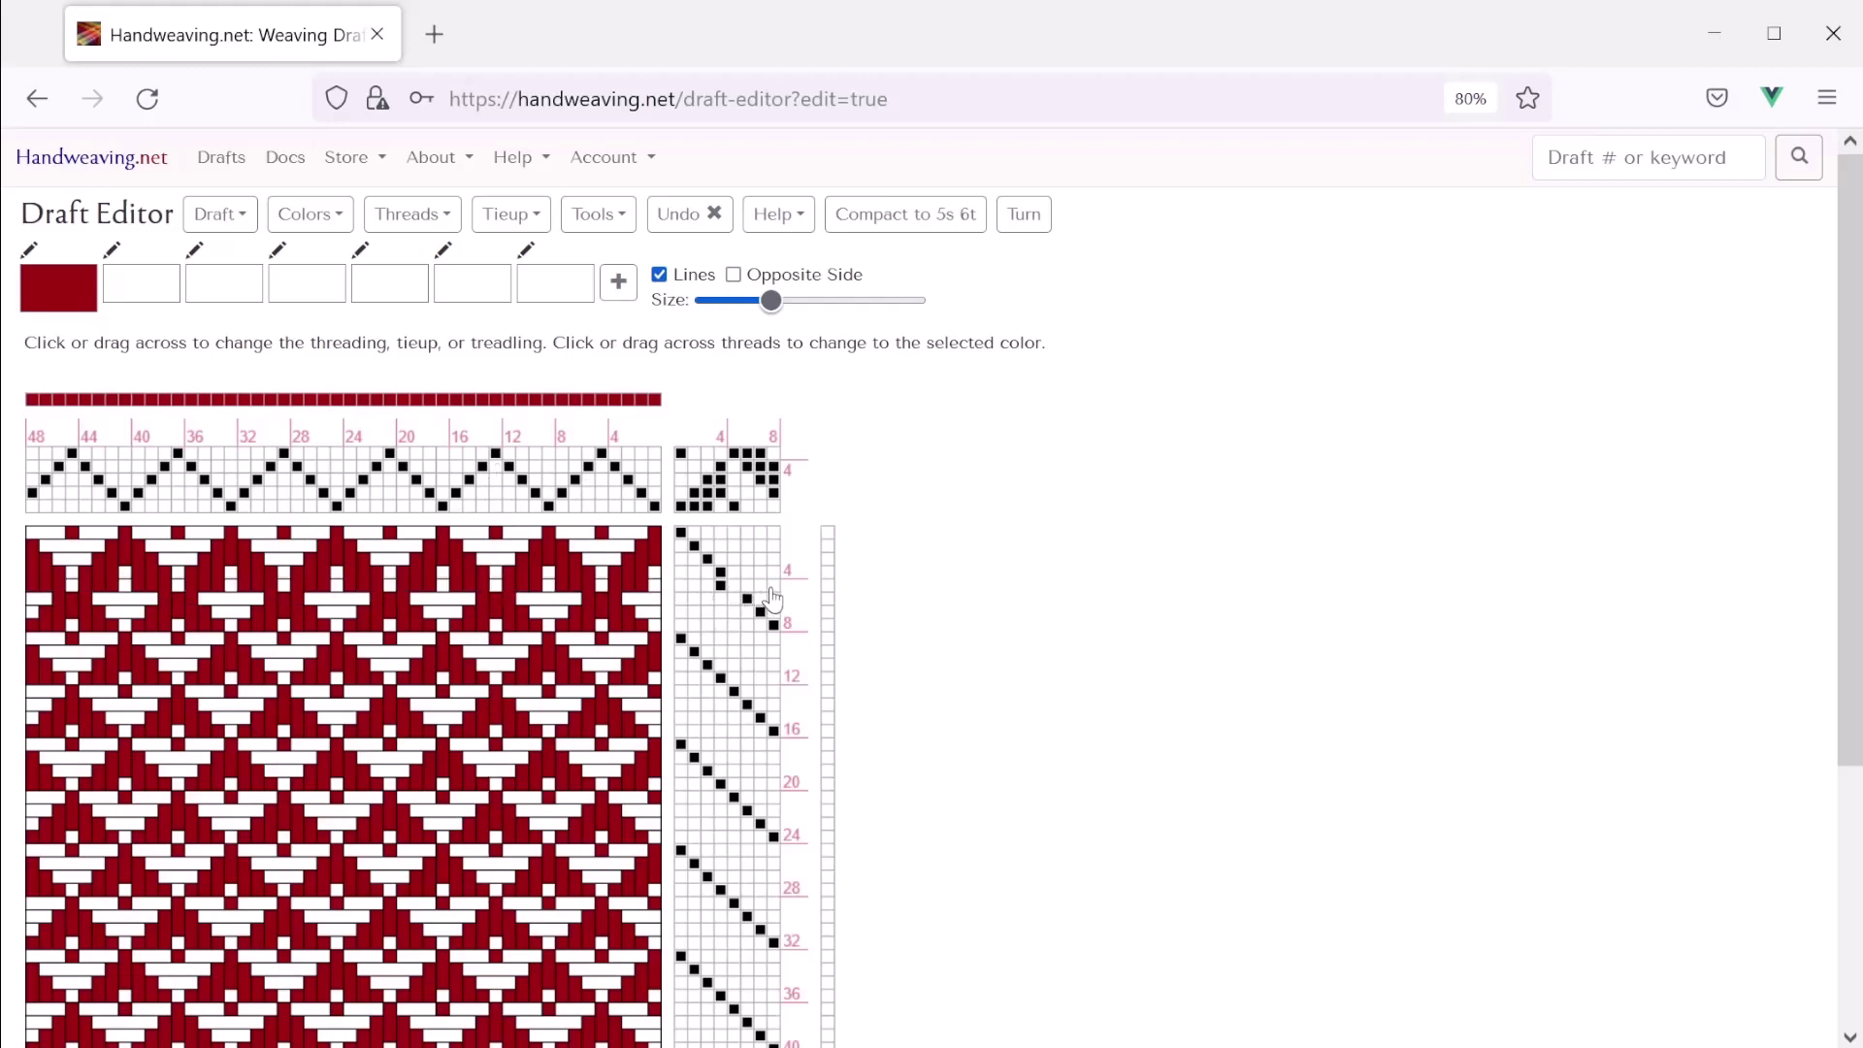
{"action": "left_click", "coordinate": [733, 585]}
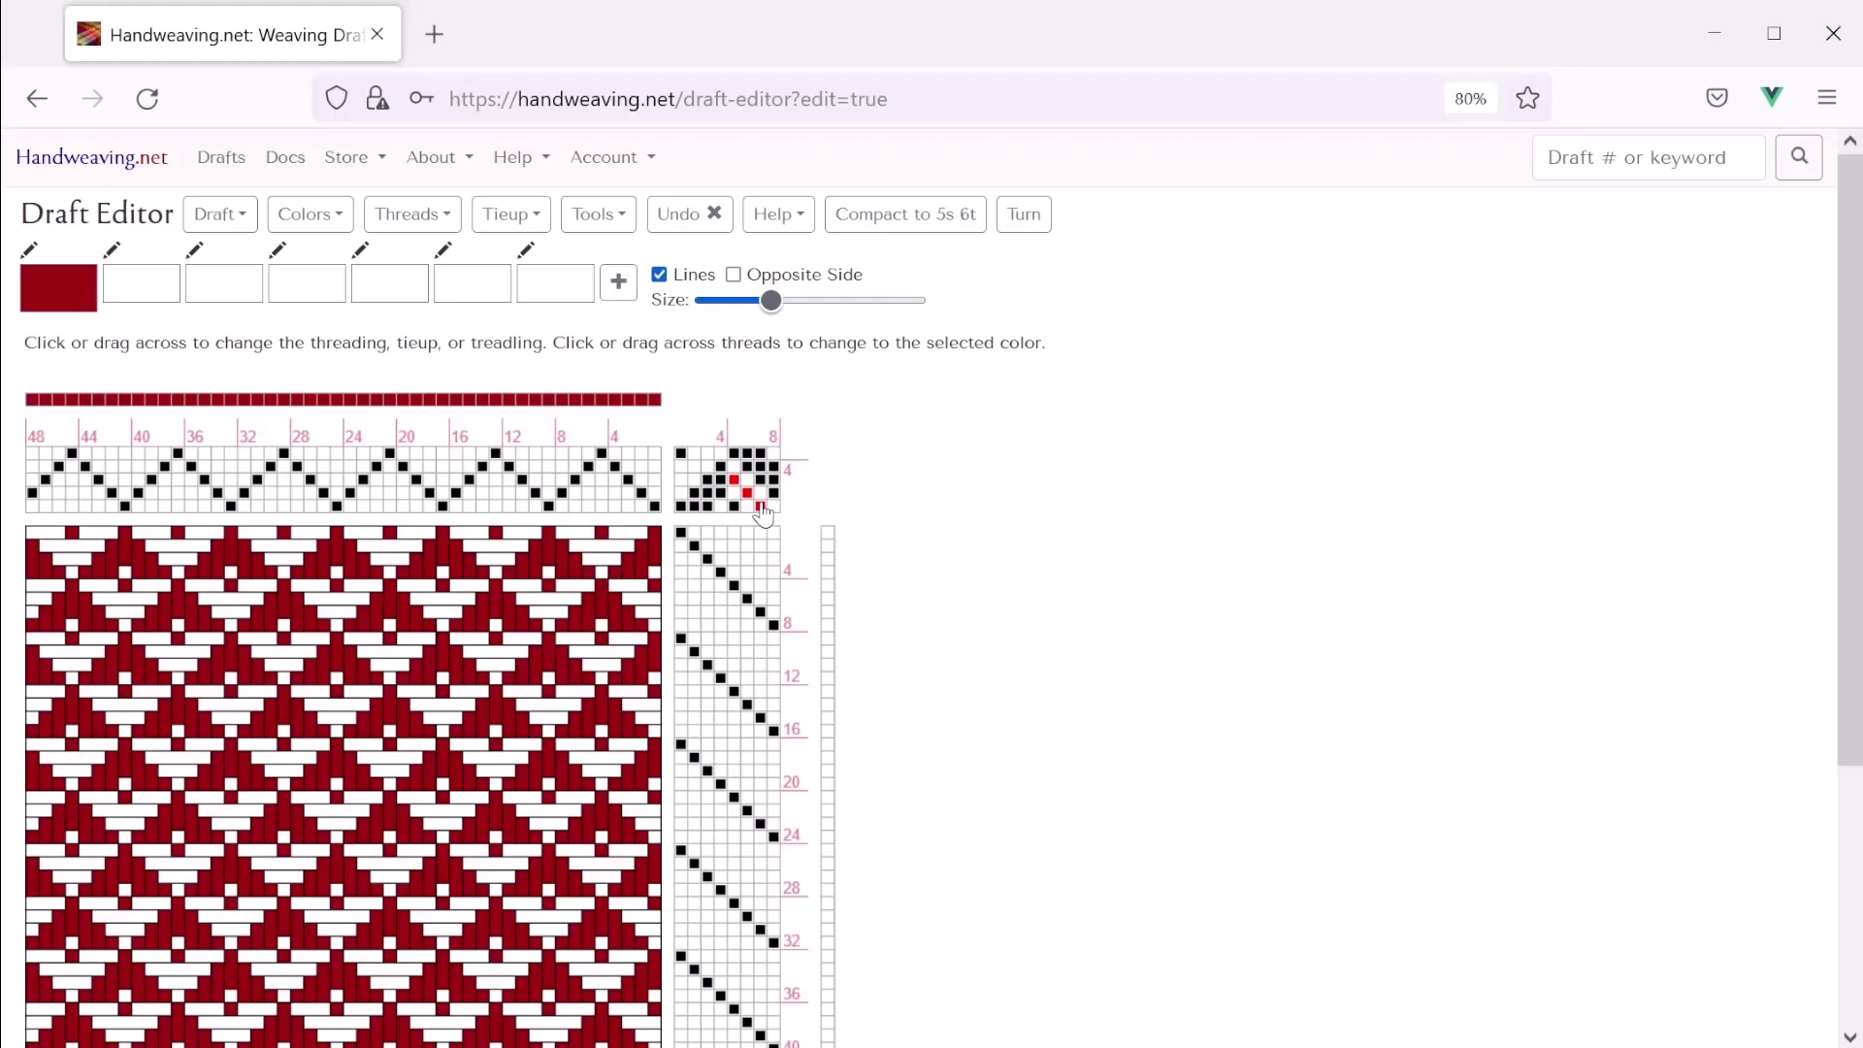
{"action": "left_click", "coordinate": [734, 480]}
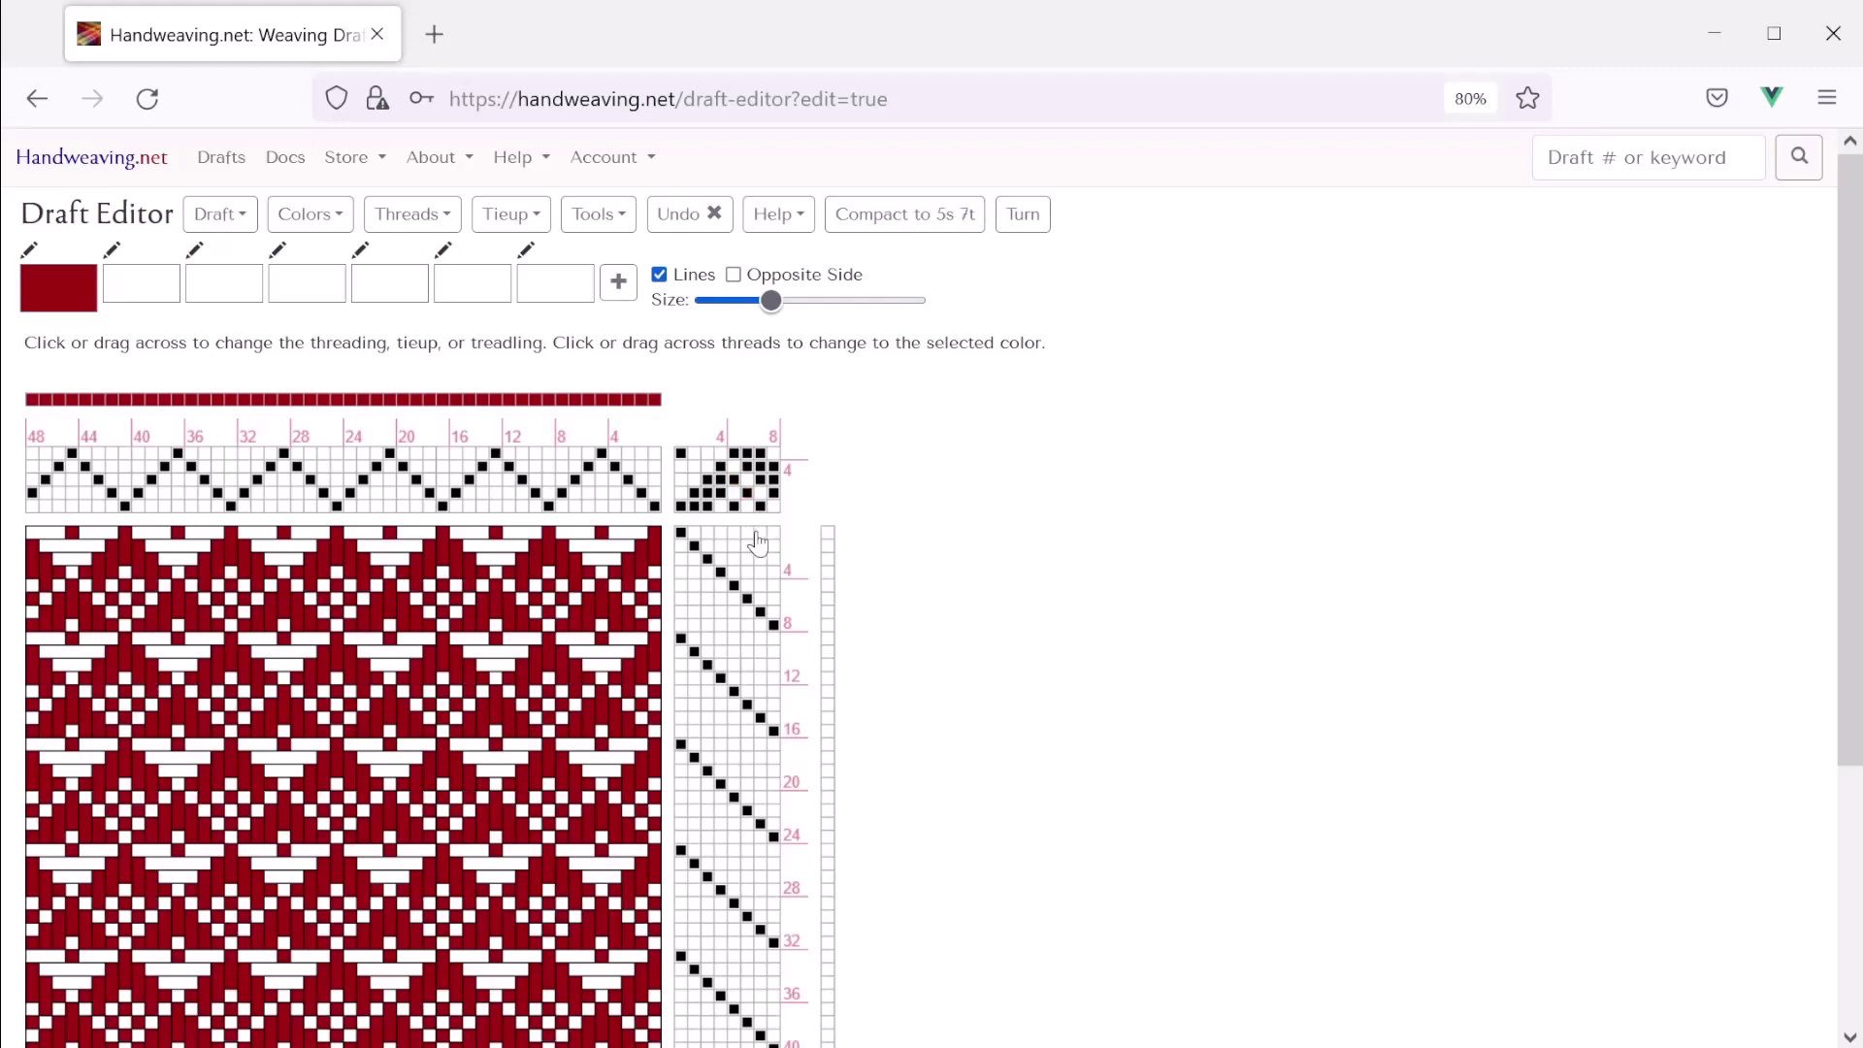
{"action": "left_click", "coordinate": [747, 480]}
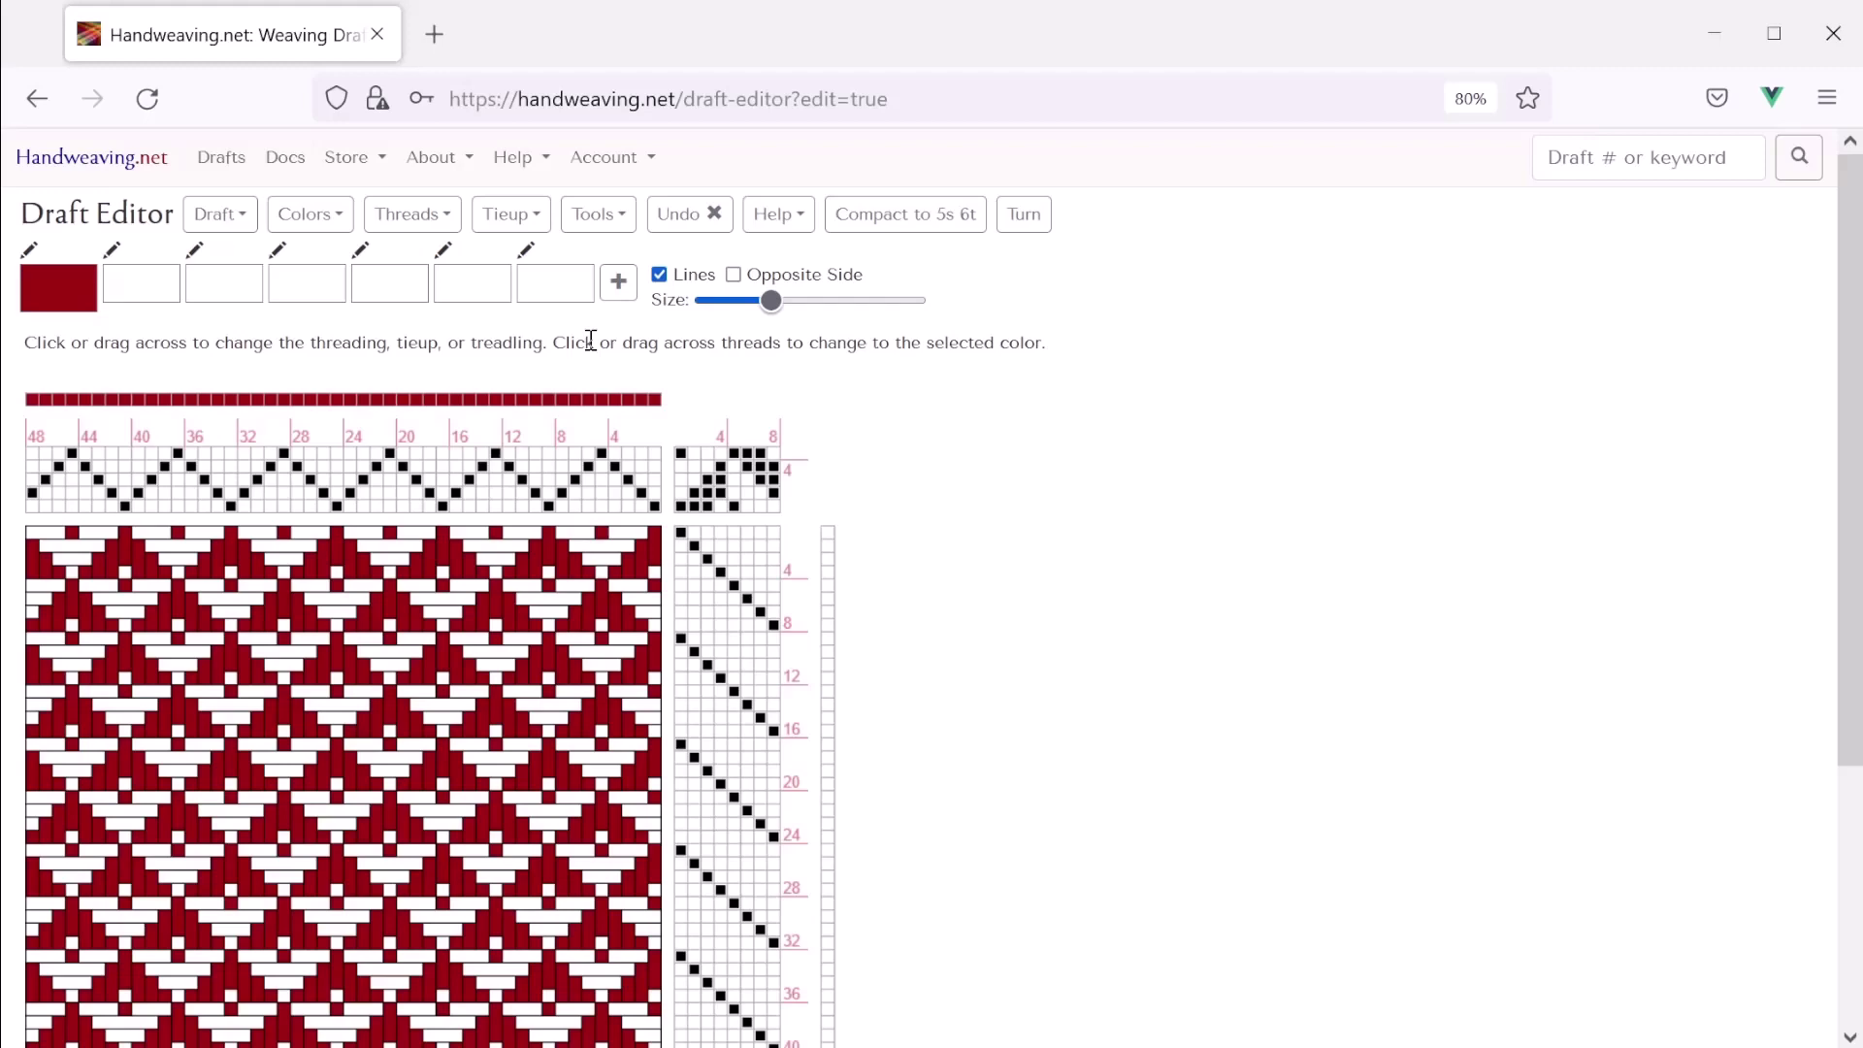
Add one new shaft at the top of the tie-up
{"action": "left_click", "coordinate": [512, 215]}
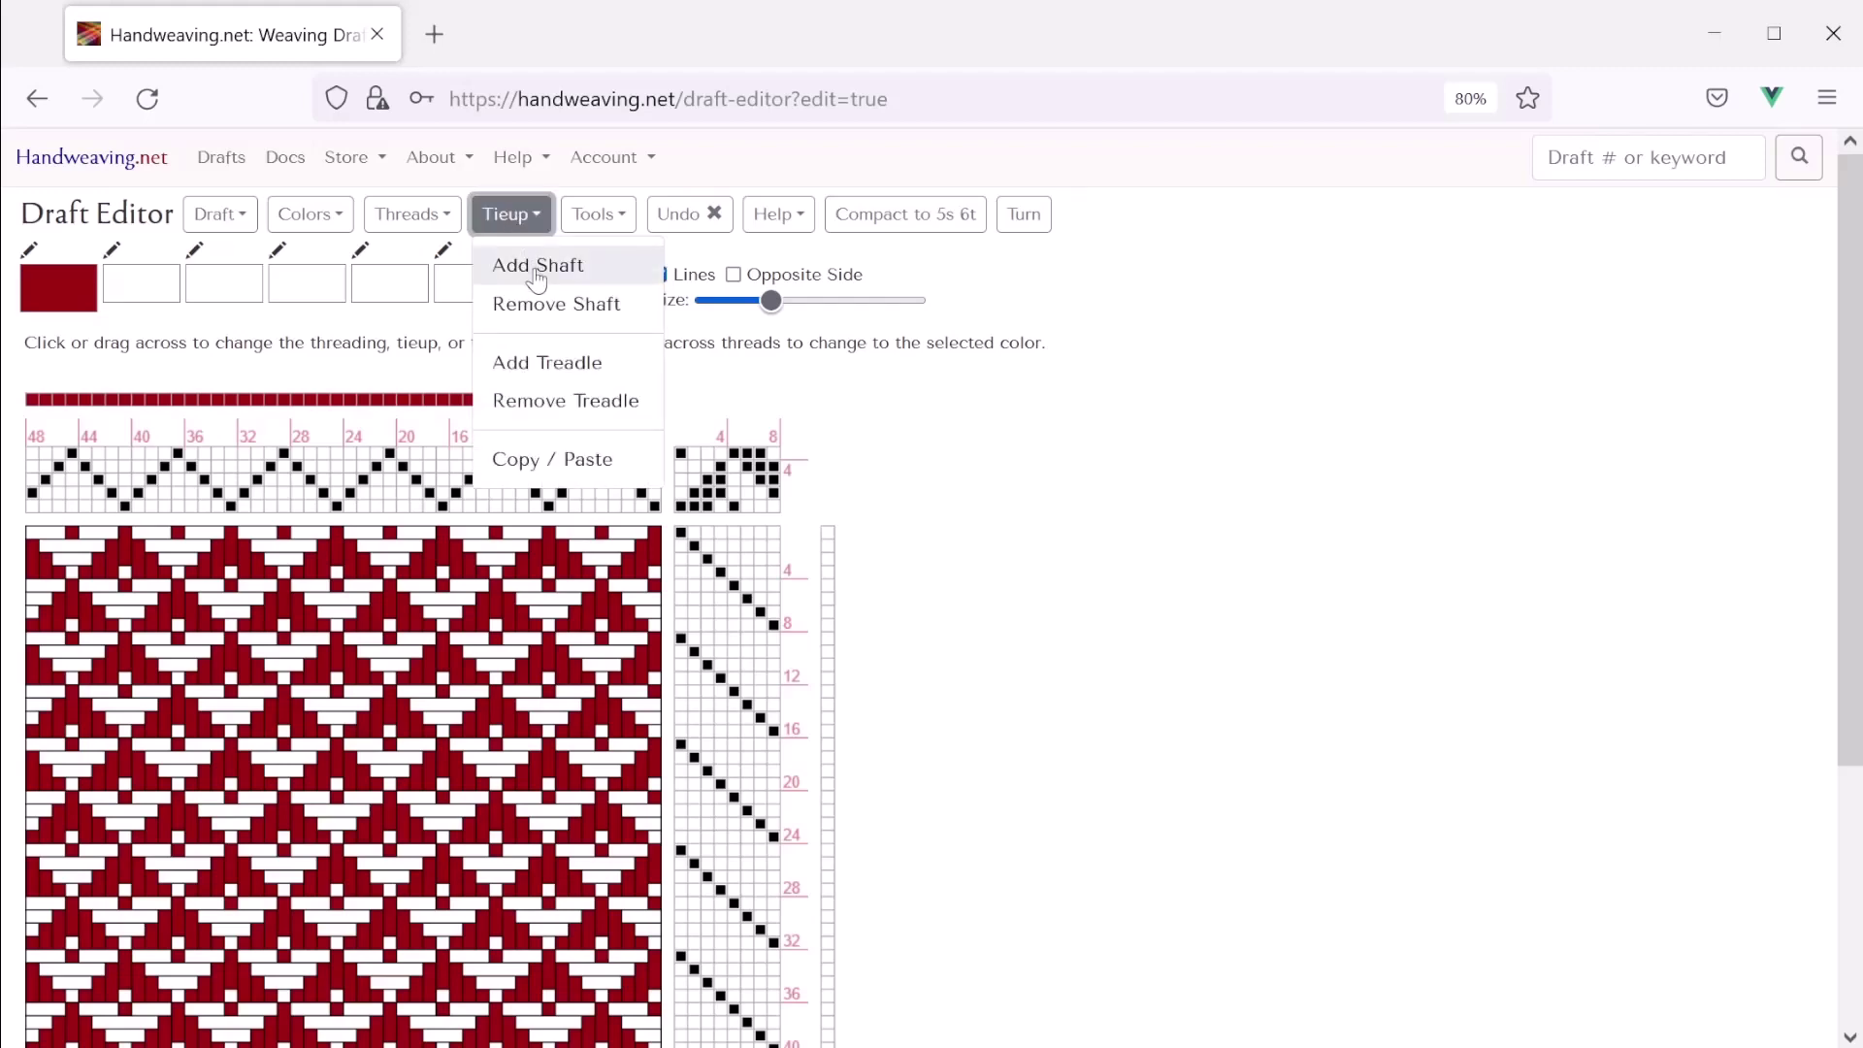
{"action": "left_click", "coordinate": [537, 277]}
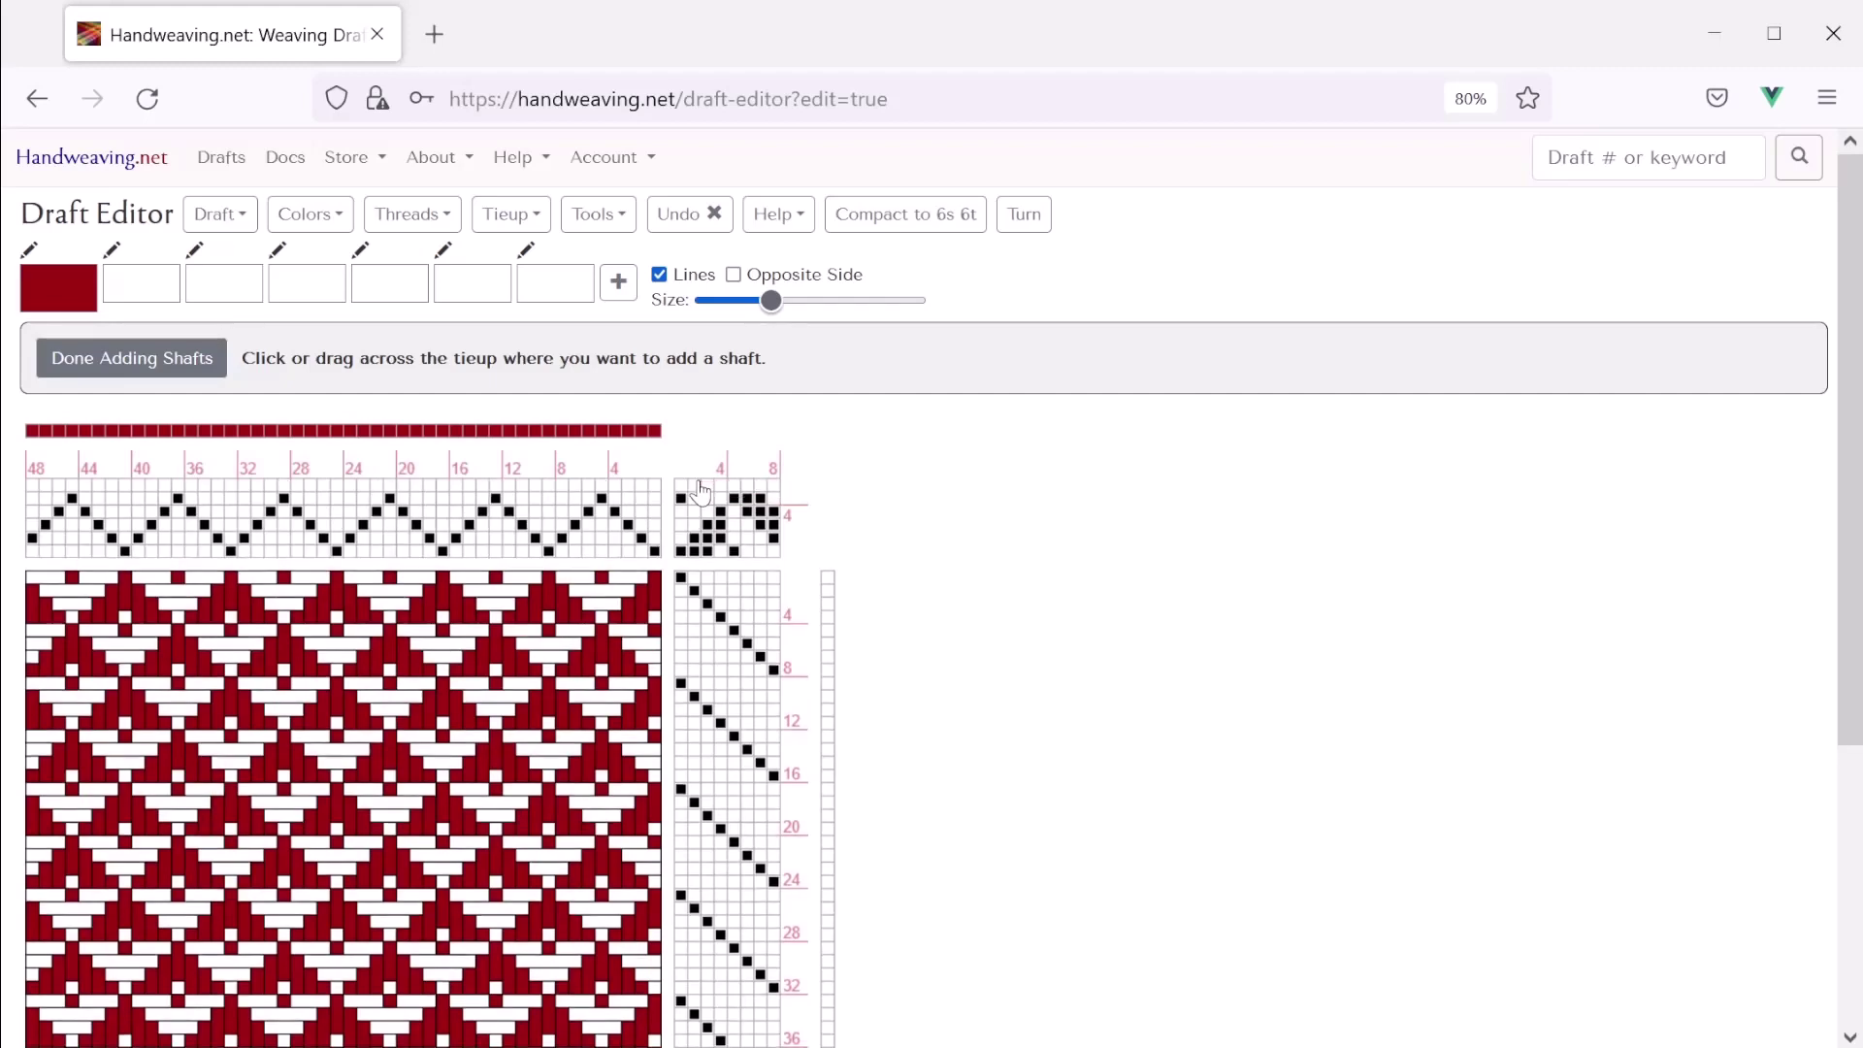
{"action": "left_click", "coordinate": [700, 490]}
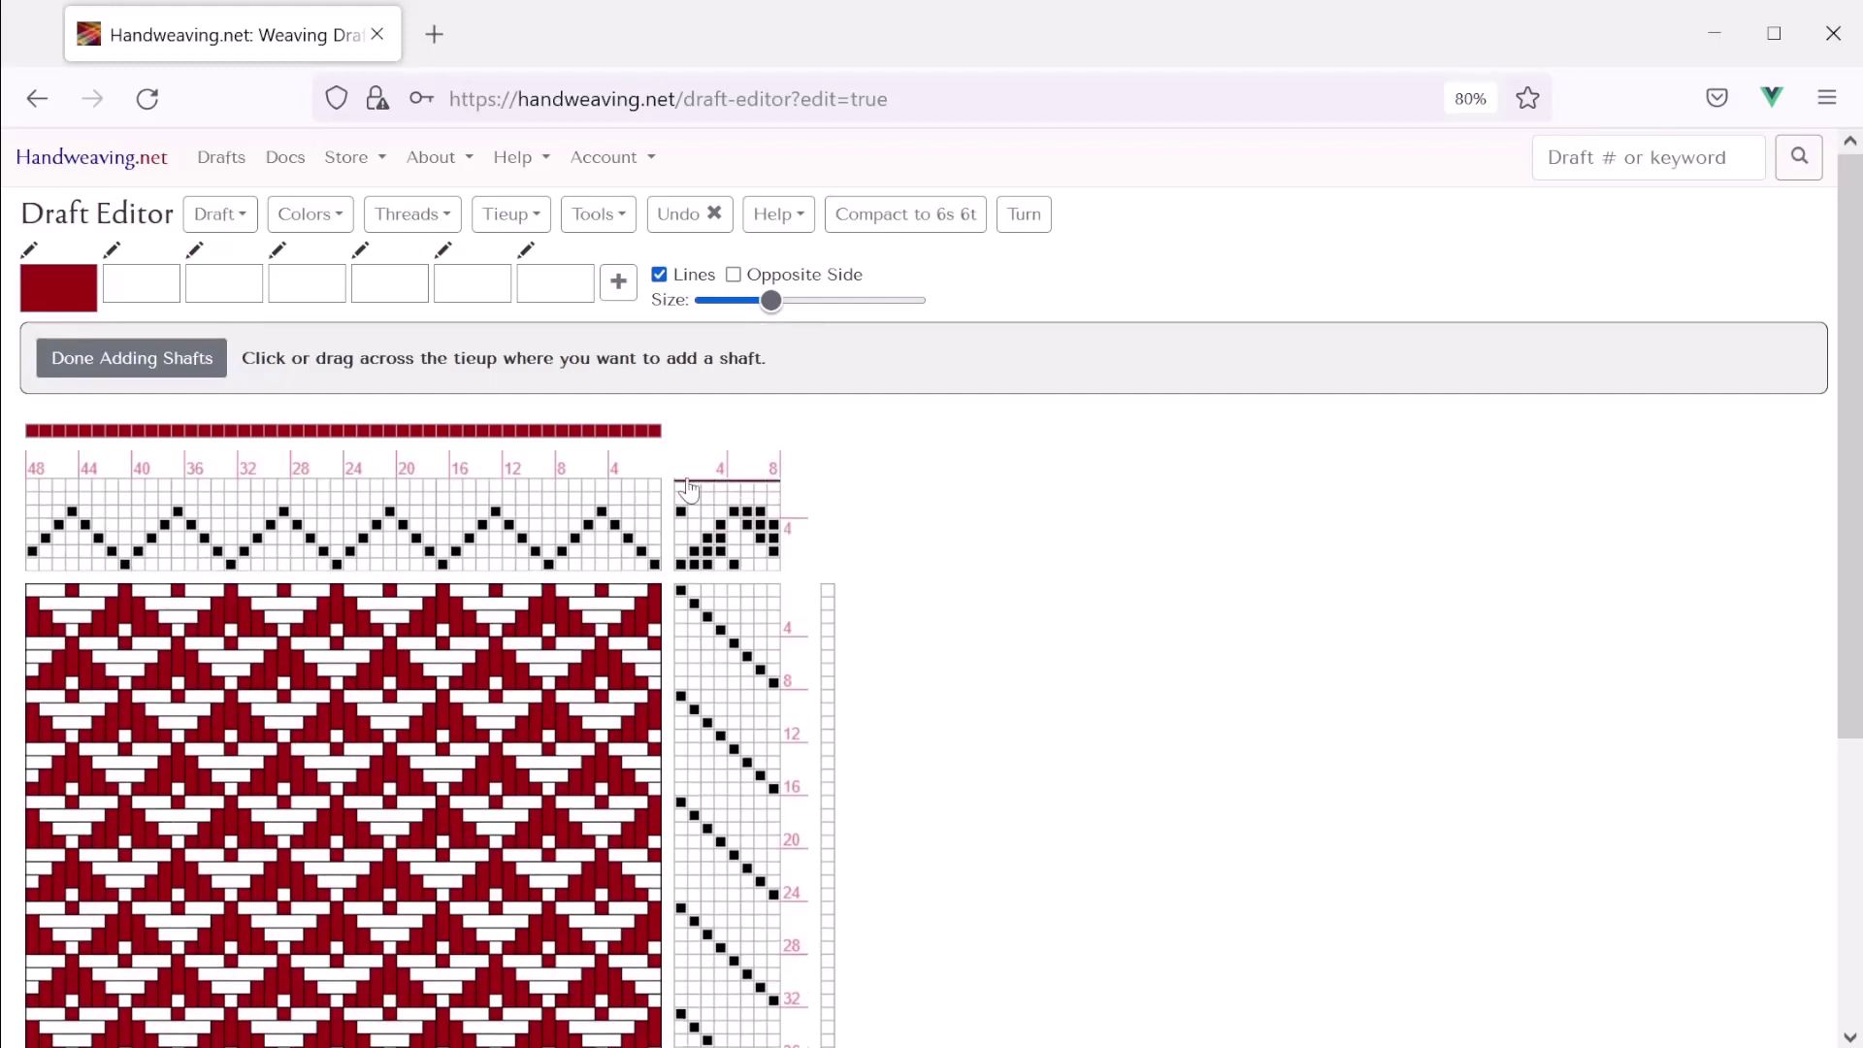
{"action": "left_click", "coordinate": [199, 367]}
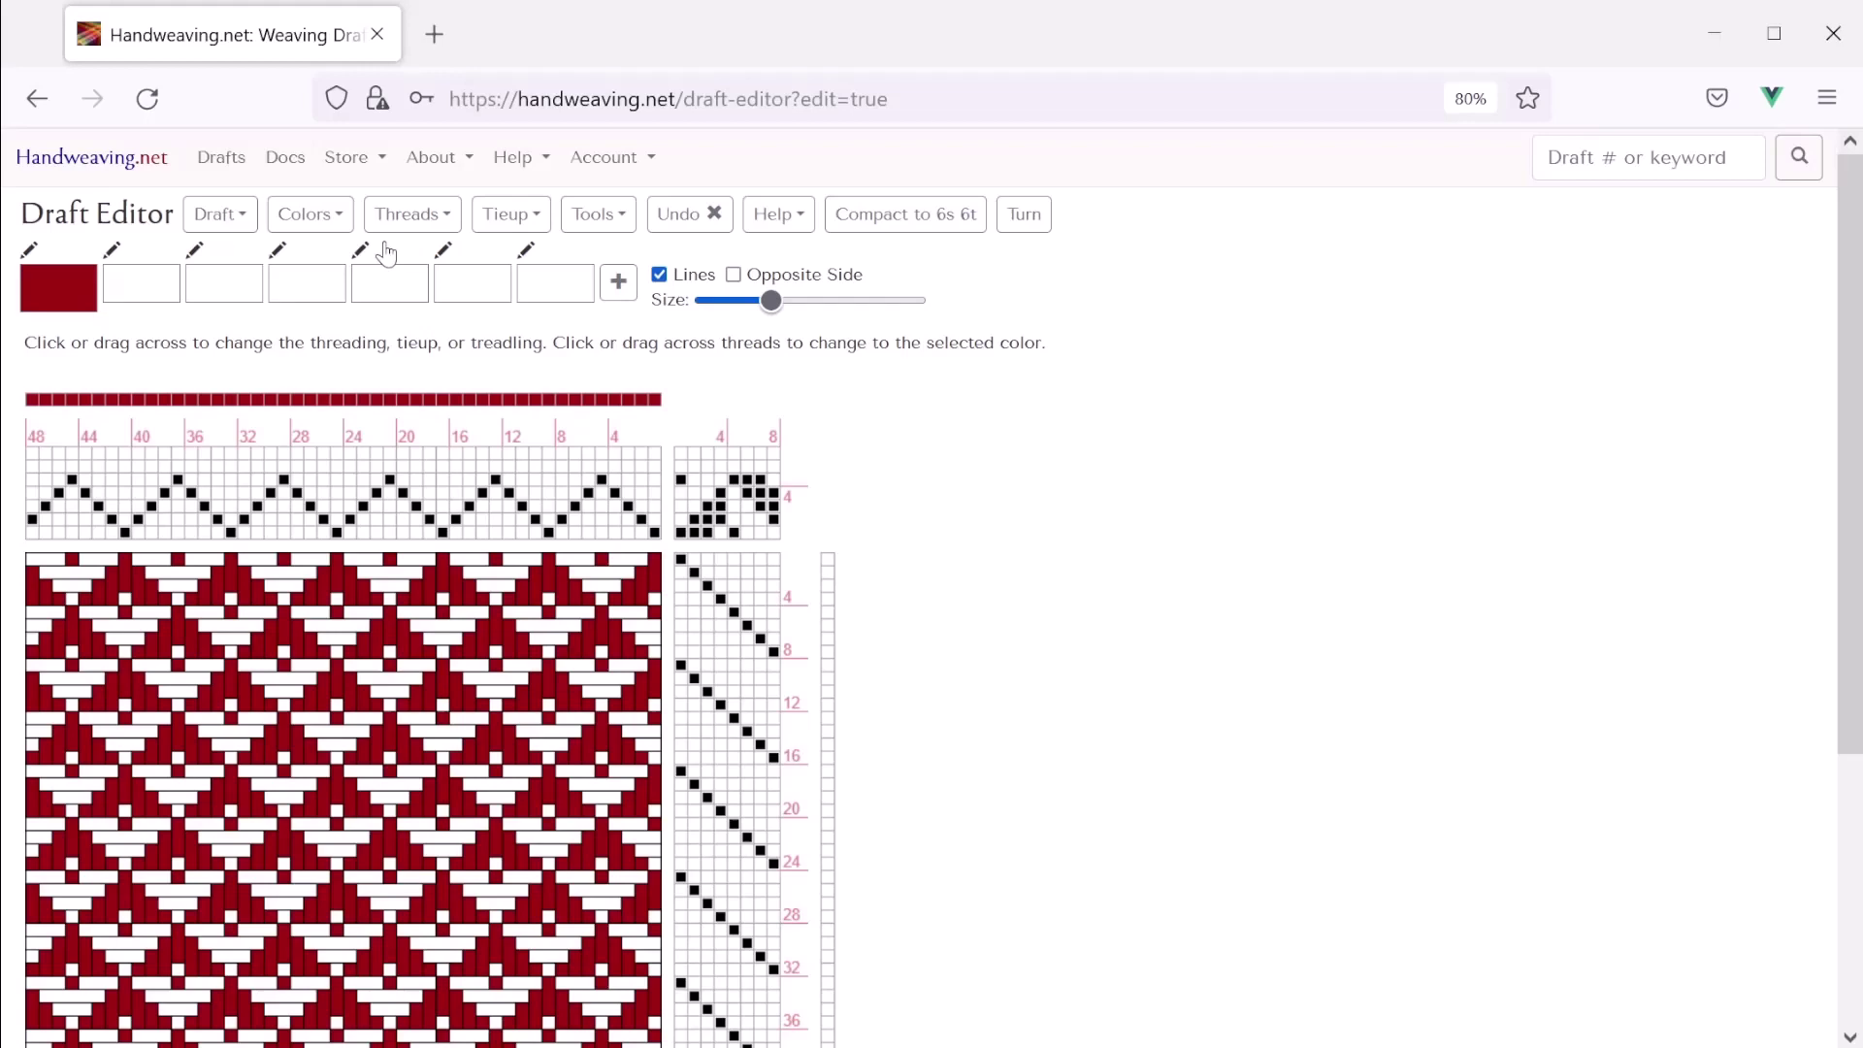
Add two new treadles on the right side of the tie-up
{"action": "left_click", "coordinate": [496, 223]}
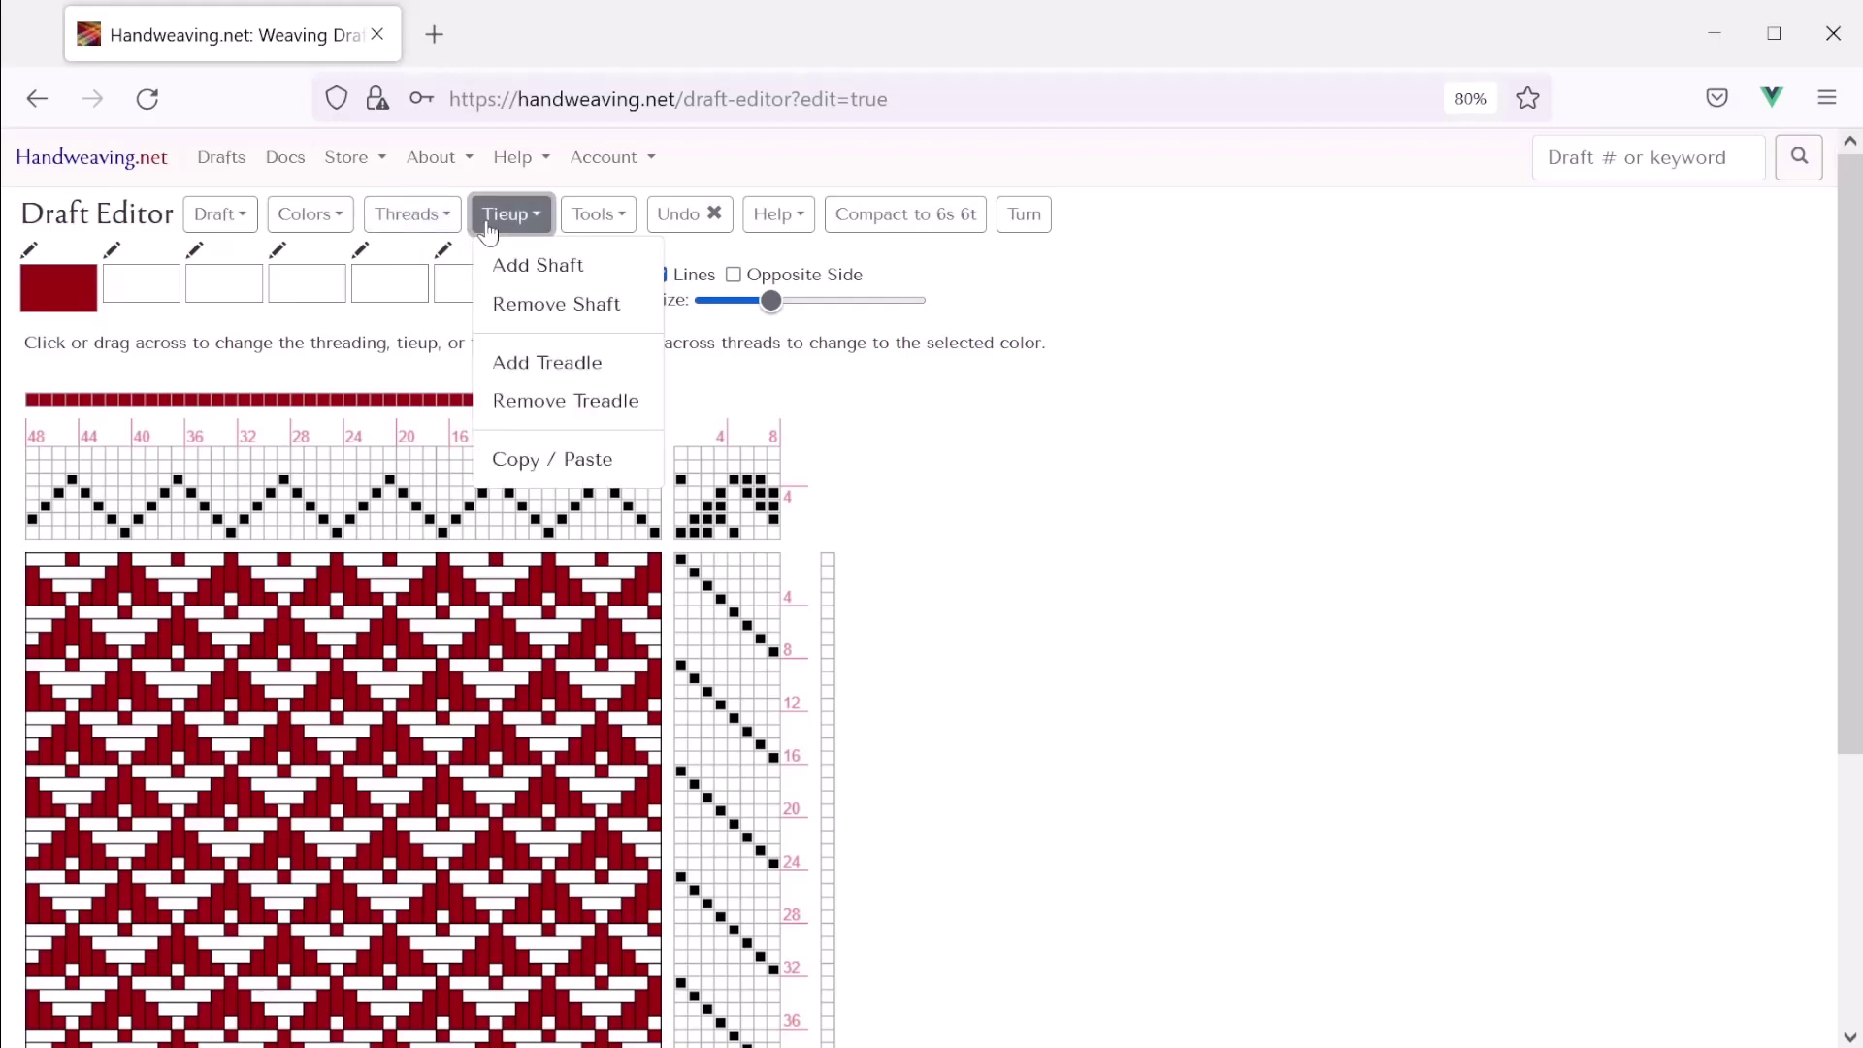
{"action": "left_click", "coordinate": [532, 362]}
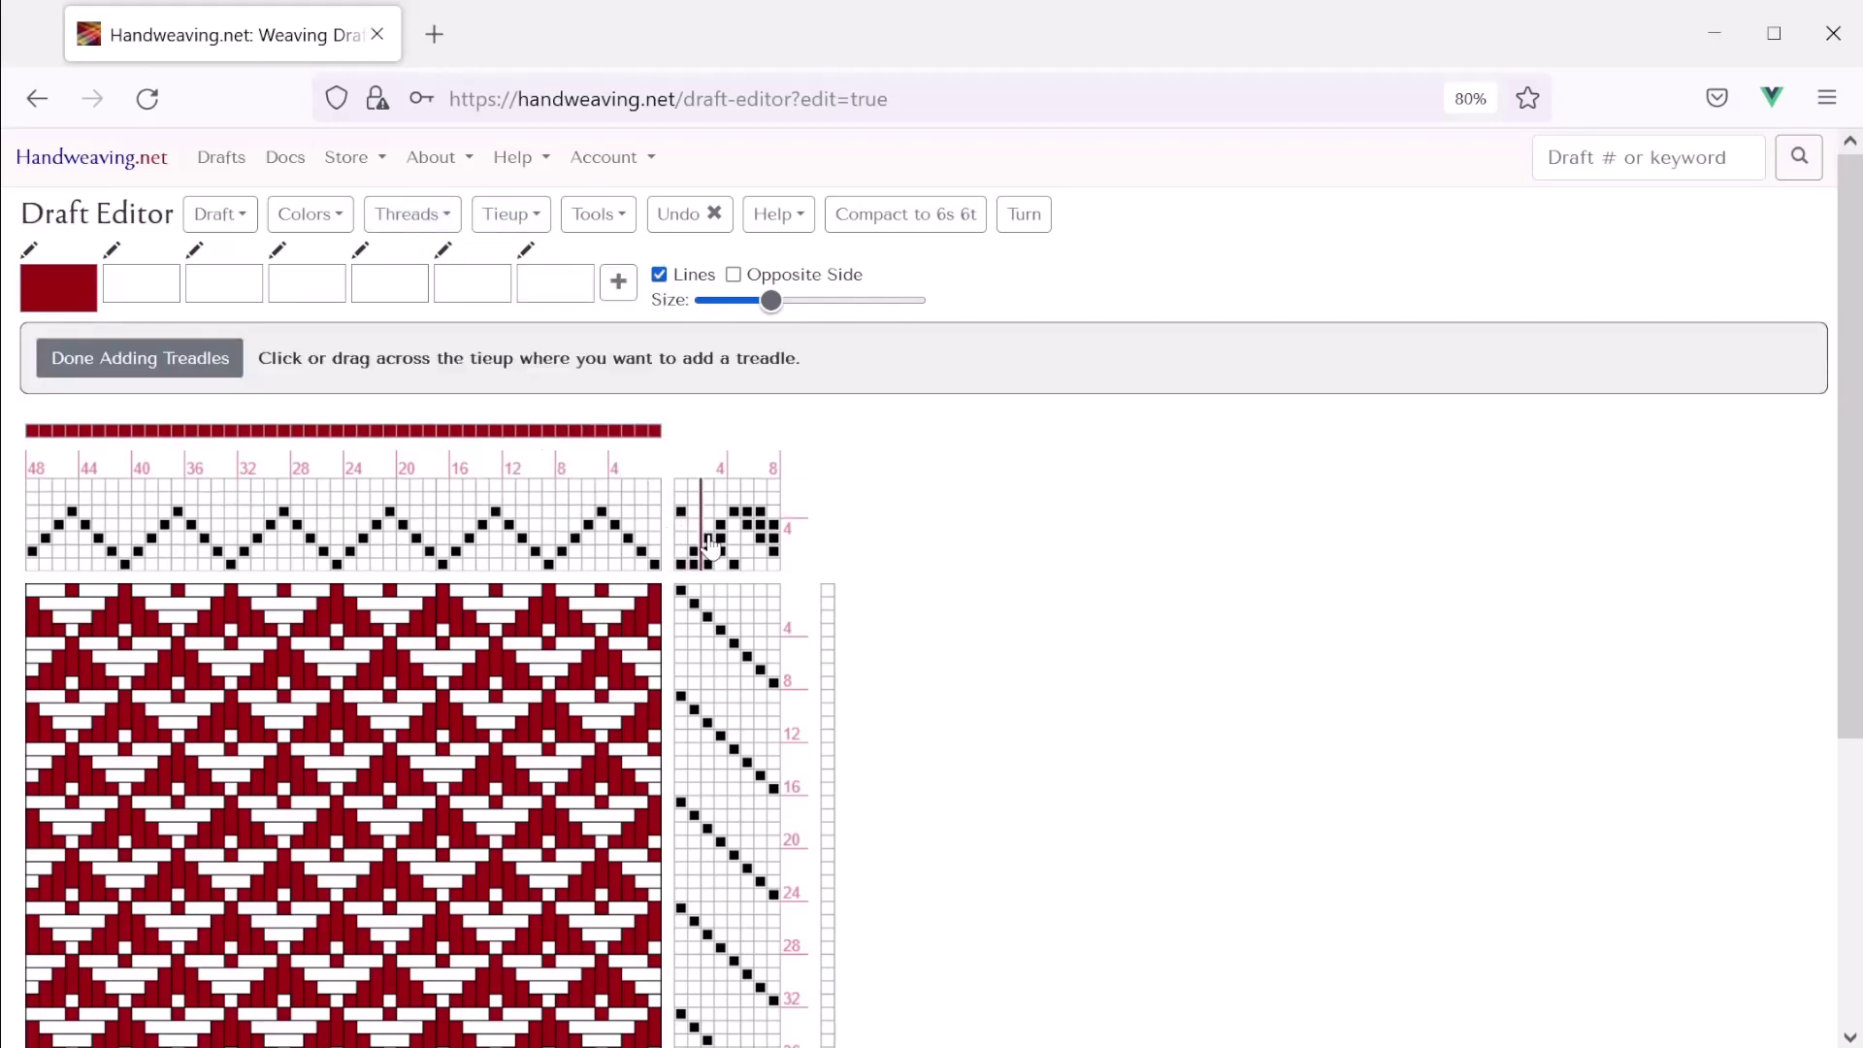
{"action": "left_click", "coordinate": [781, 569]}
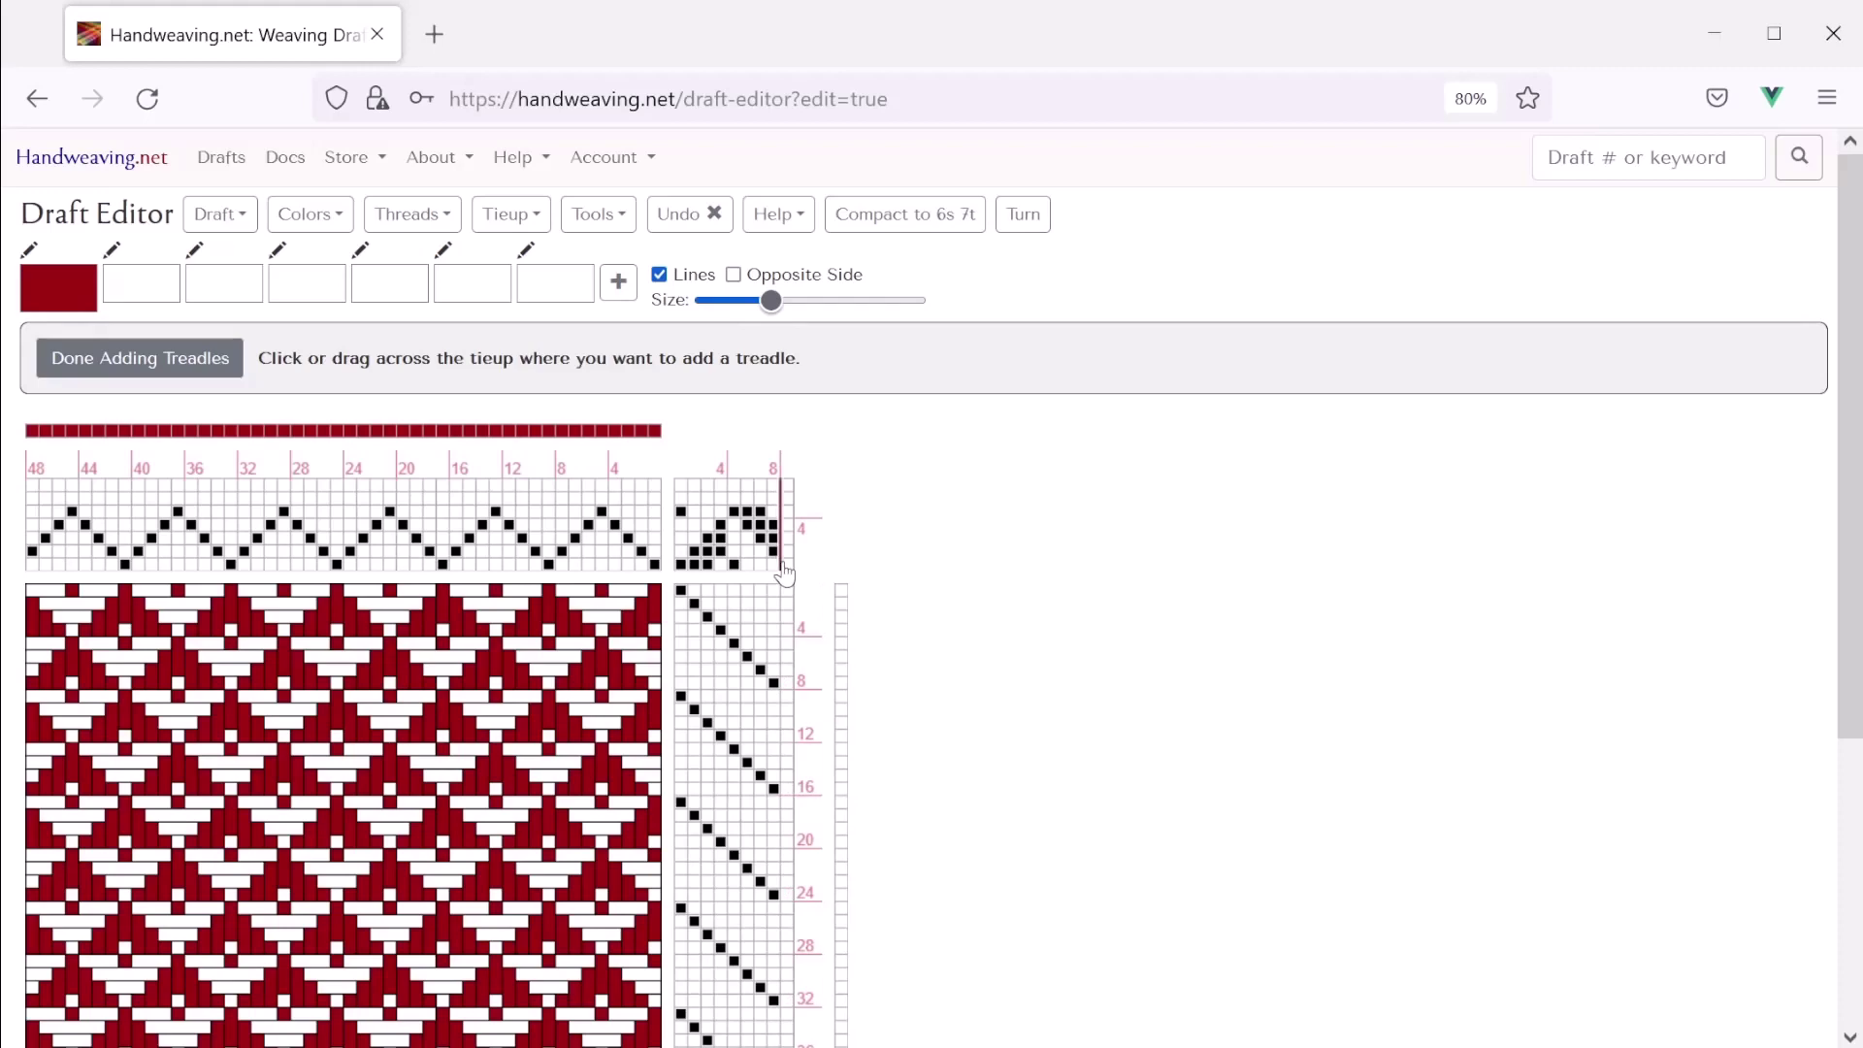
{"action": "left_click", "coordinate": [794, 571]}
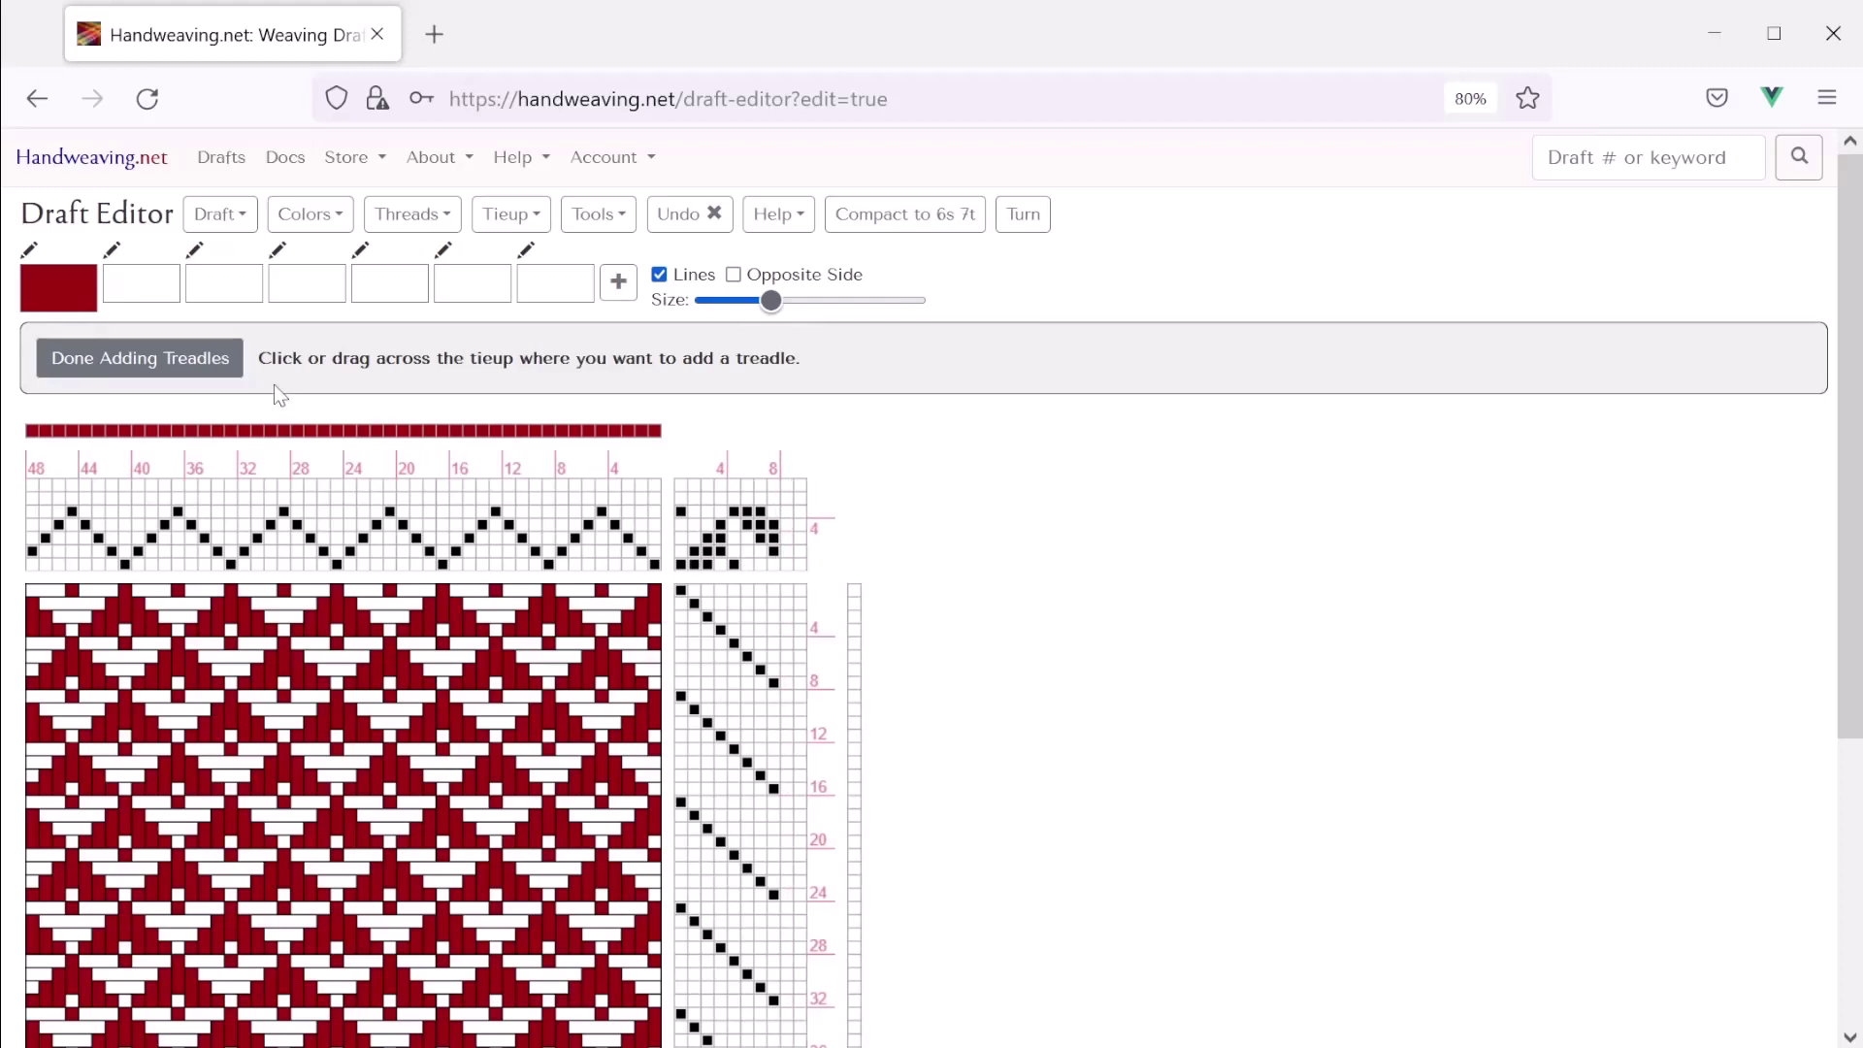
{"action": "left_click", "coordinate": [208, 363]}
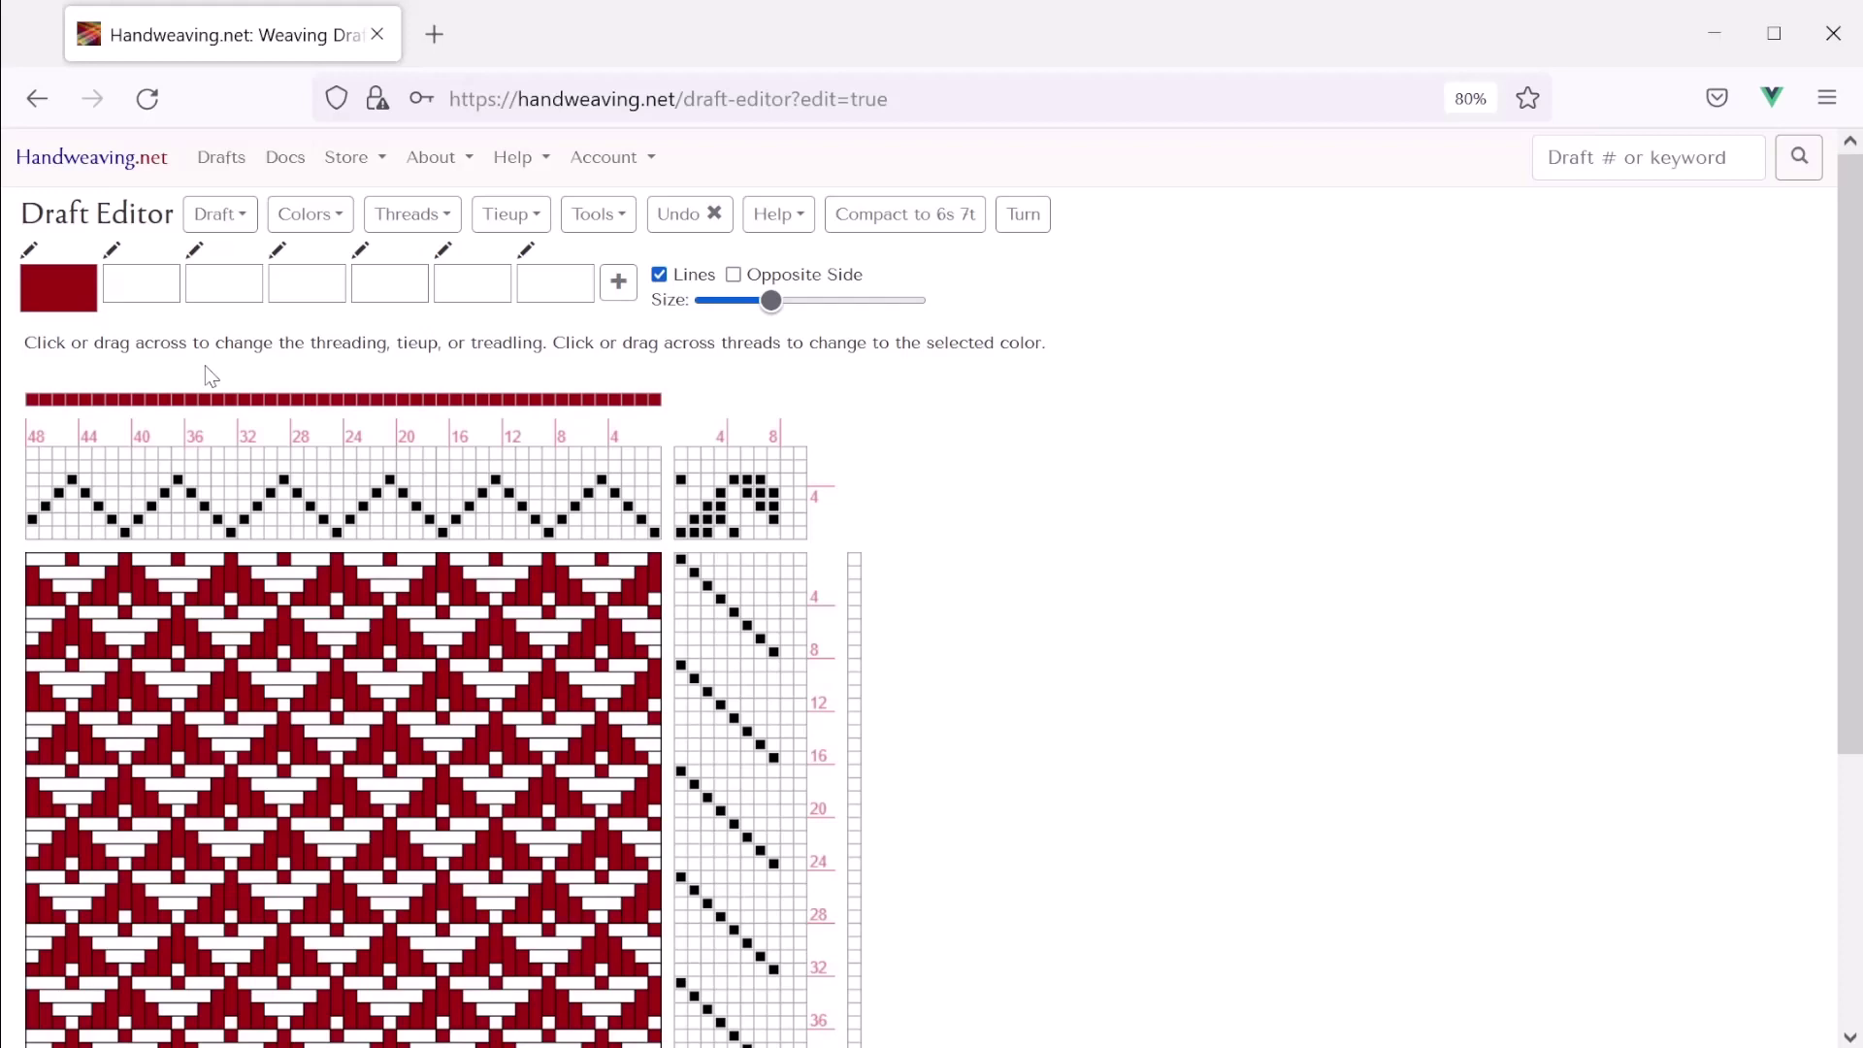
Fill a two-row diagonal of tie-up cells across the new shaft, extending leftward
{"action": "left_click", "coordinate": [787, 453]}
{"action": "left_click", "coordinate": [800, 467]}
{"action": "left_click", "coordinate": [761, 453]}
{"action": "left_click", "coordinate": [774, 466]}
{"action": "left_click", "coordinate": [734, 453]}
{"action": "left_click", "coordinate": [747, 467]}
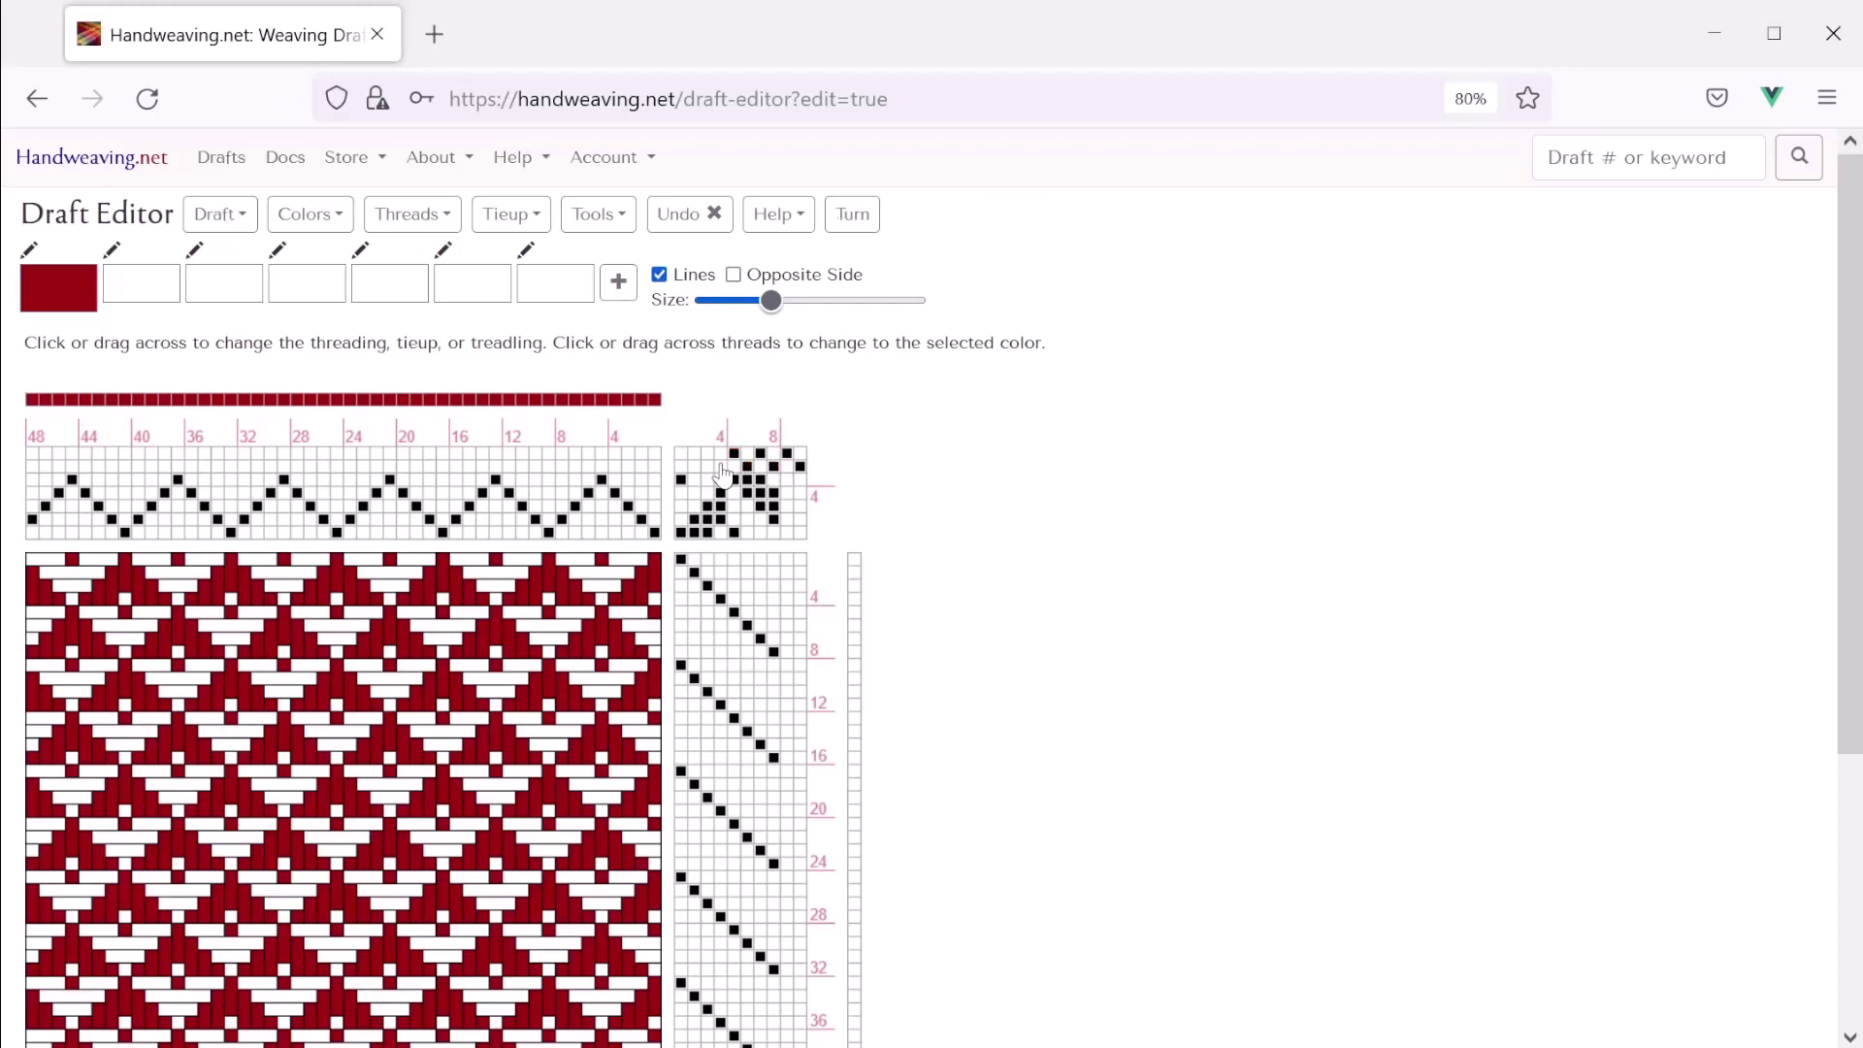
{"action": "left_click", "coordinate": [707, 453]}
{"action": "left_click", "coordinate": [721, 466]}
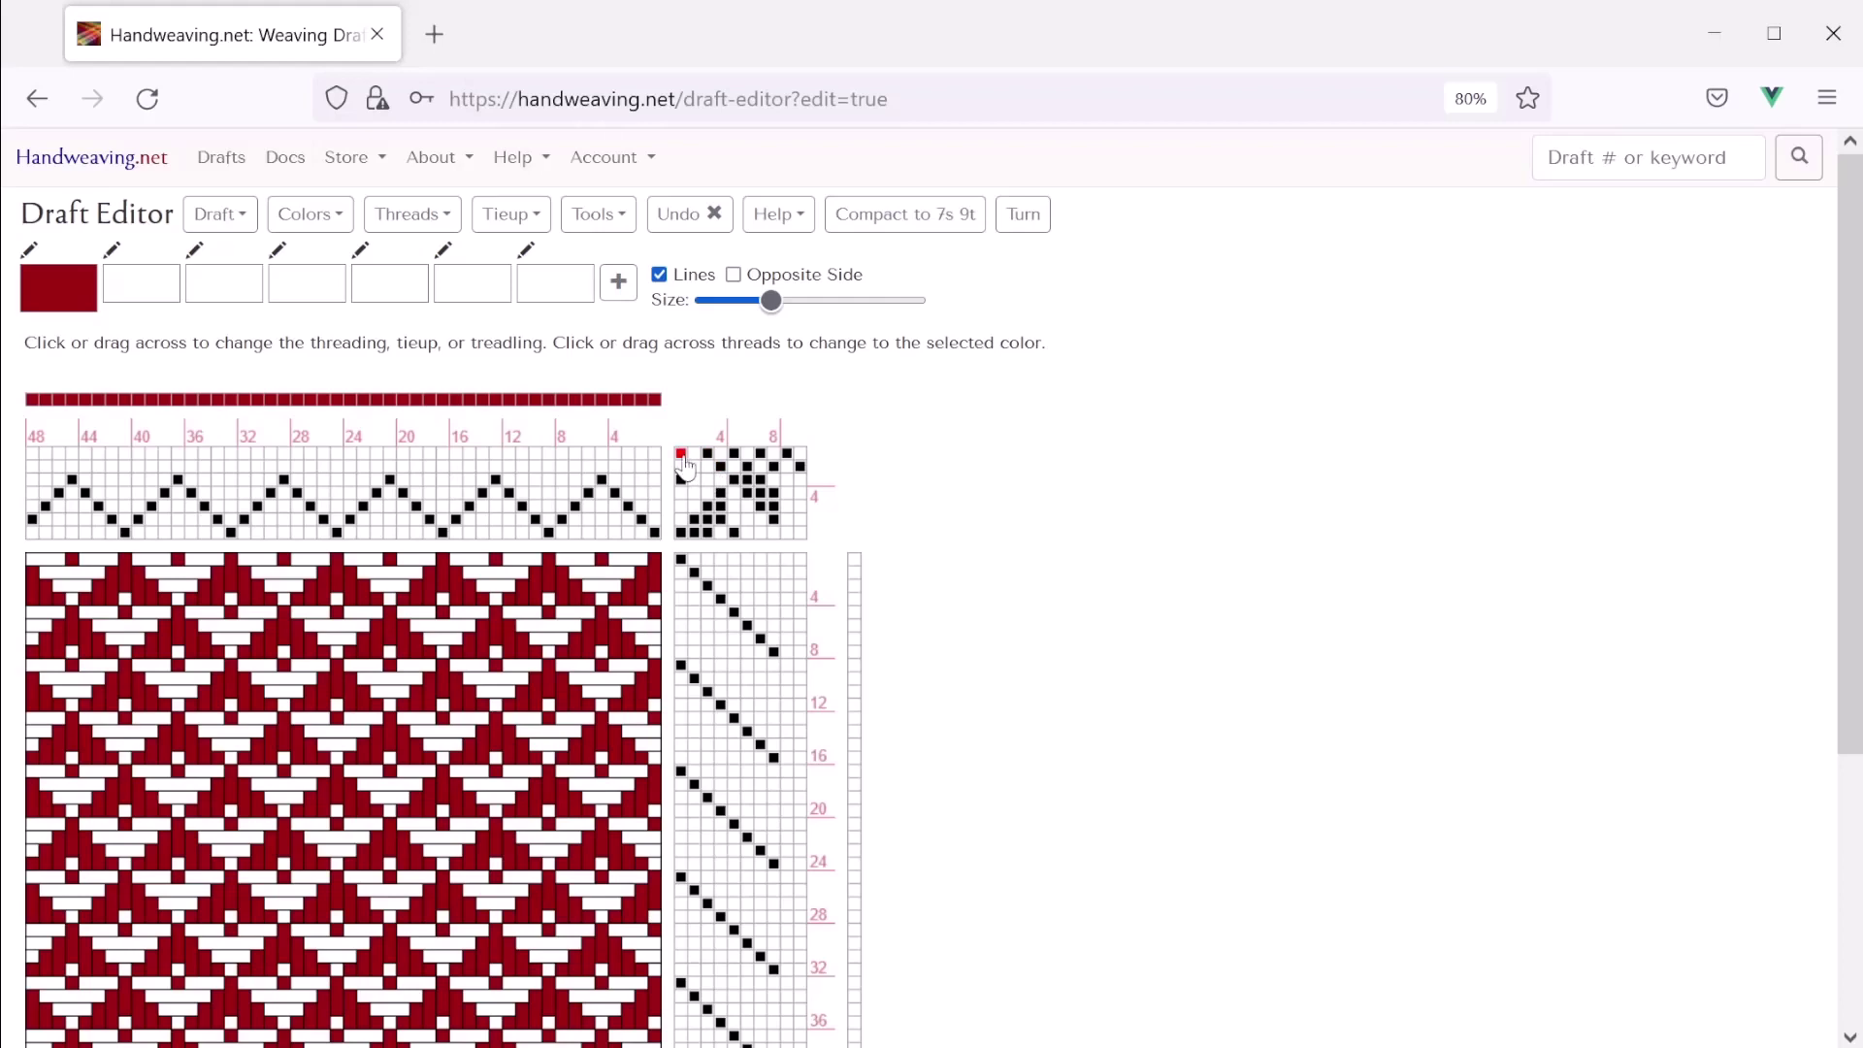
{"action": "left_click", "coordinate": [681, 453]}
{"action": "left_click", "coordinate": [694, 467]}
Fill three more cells in the rightmost tie-up columns
{"action": "left_click", "coordinate": [787, 479]}
{"action": "left_click", "coordinate": [800, 506]}
{"action": "left_click", "coordinate": [799, 519]}
Add empty warp ends at the threading's right and left edges to reach 56 ends
{"action": "left_click", "coordinate": [413, 217]}
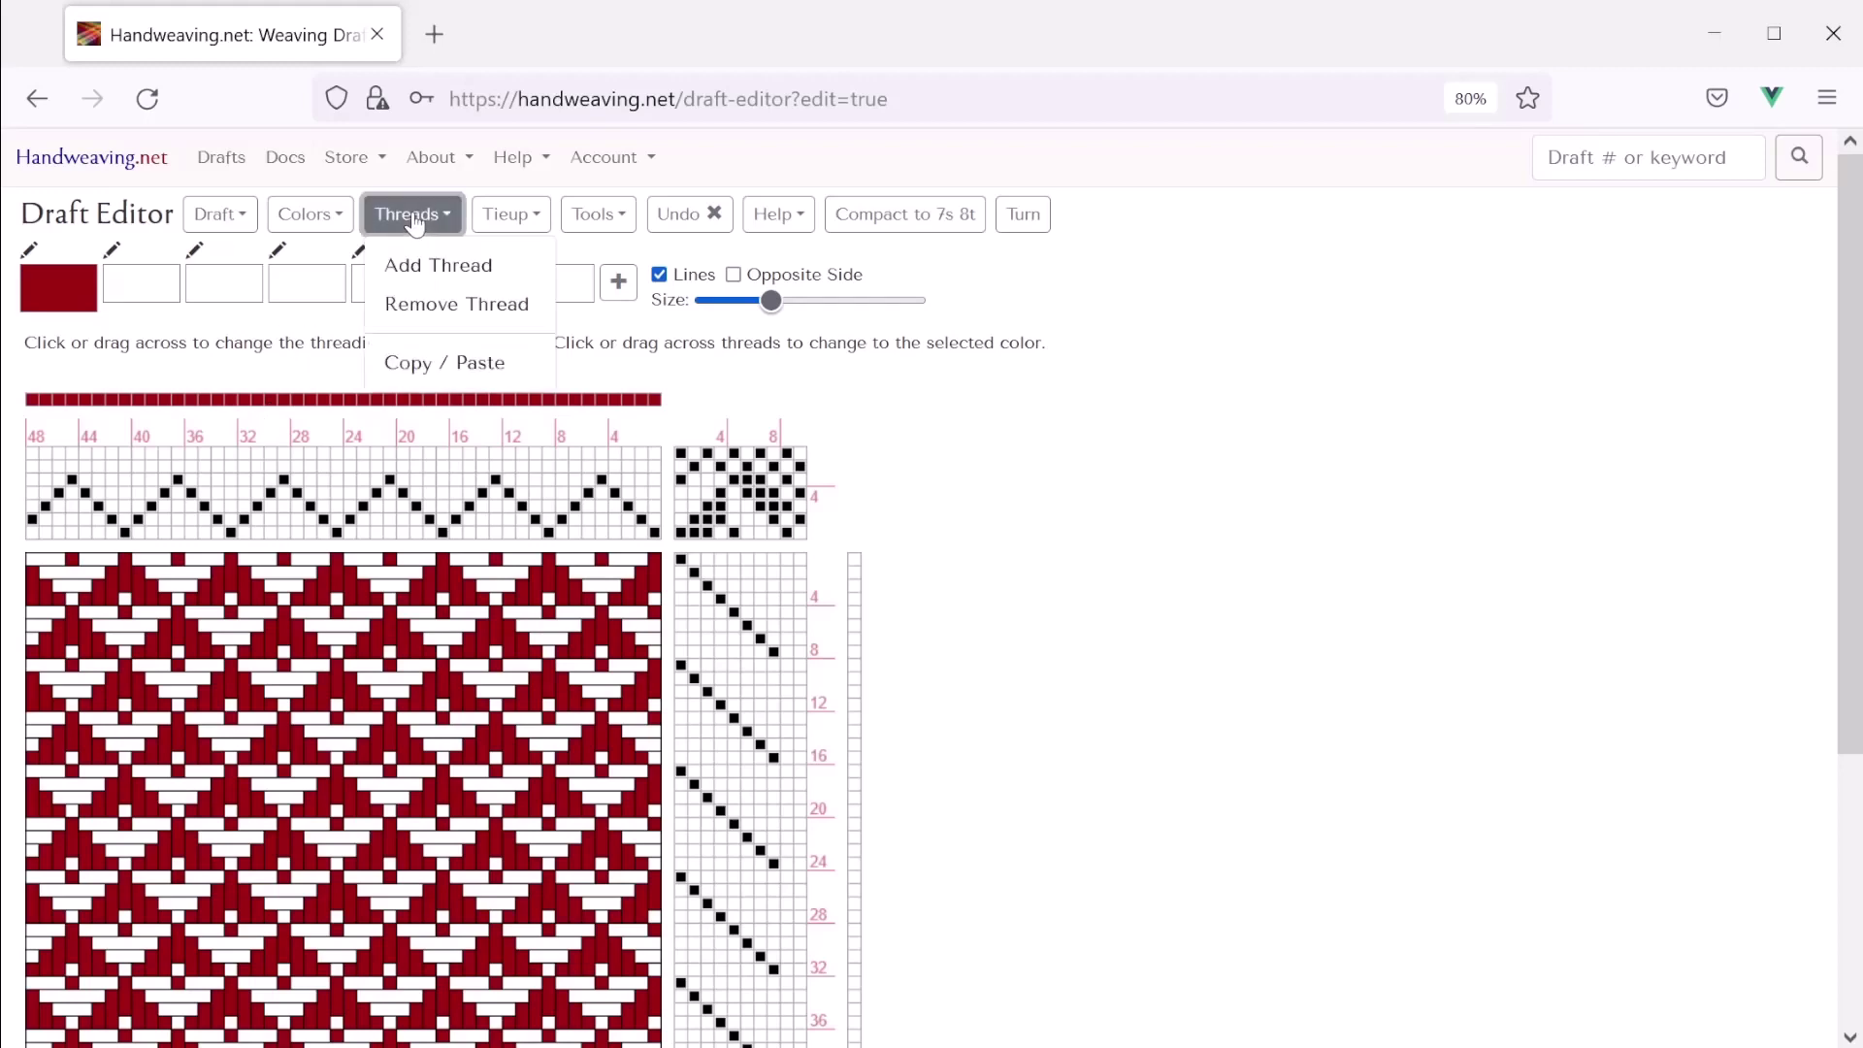
{"action": "left_click", "coordinate": [415, 272]}
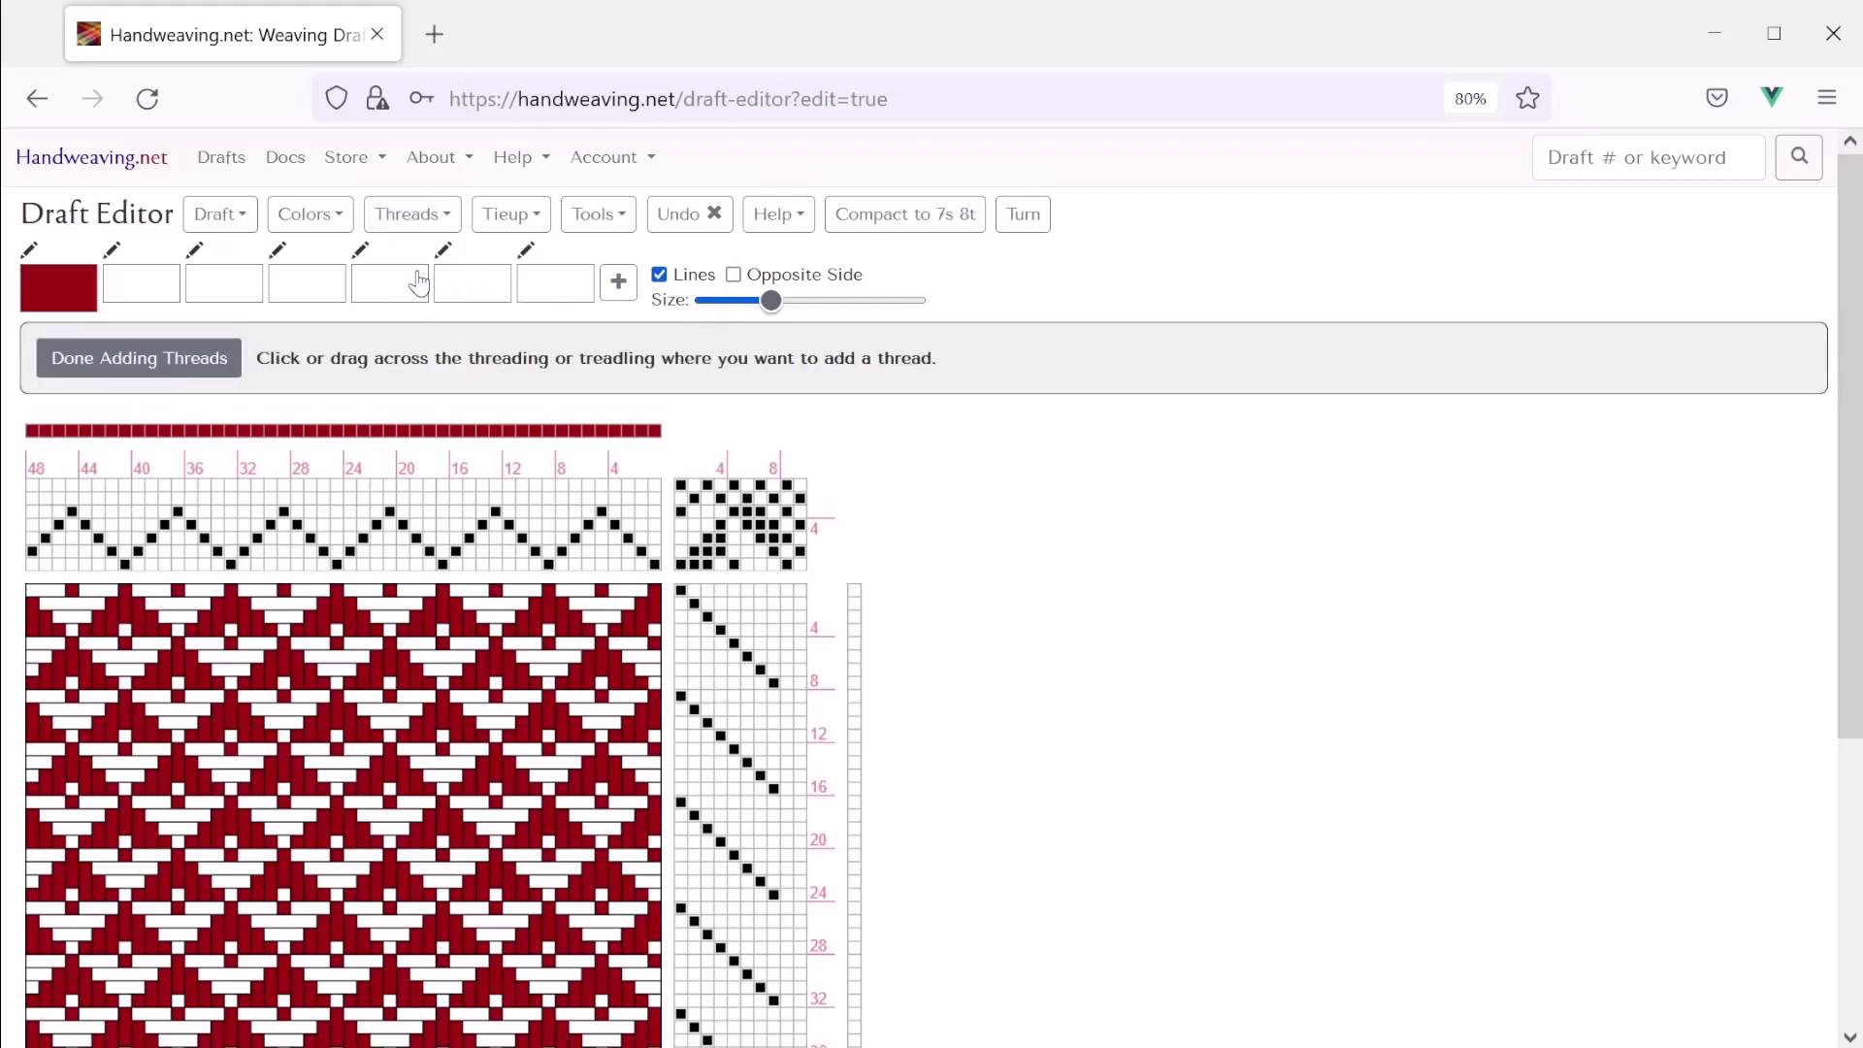
{"action": "left_click", "coordinate": [659, 571]}
{"action": "left_click", "coordinate": [674, 574]}
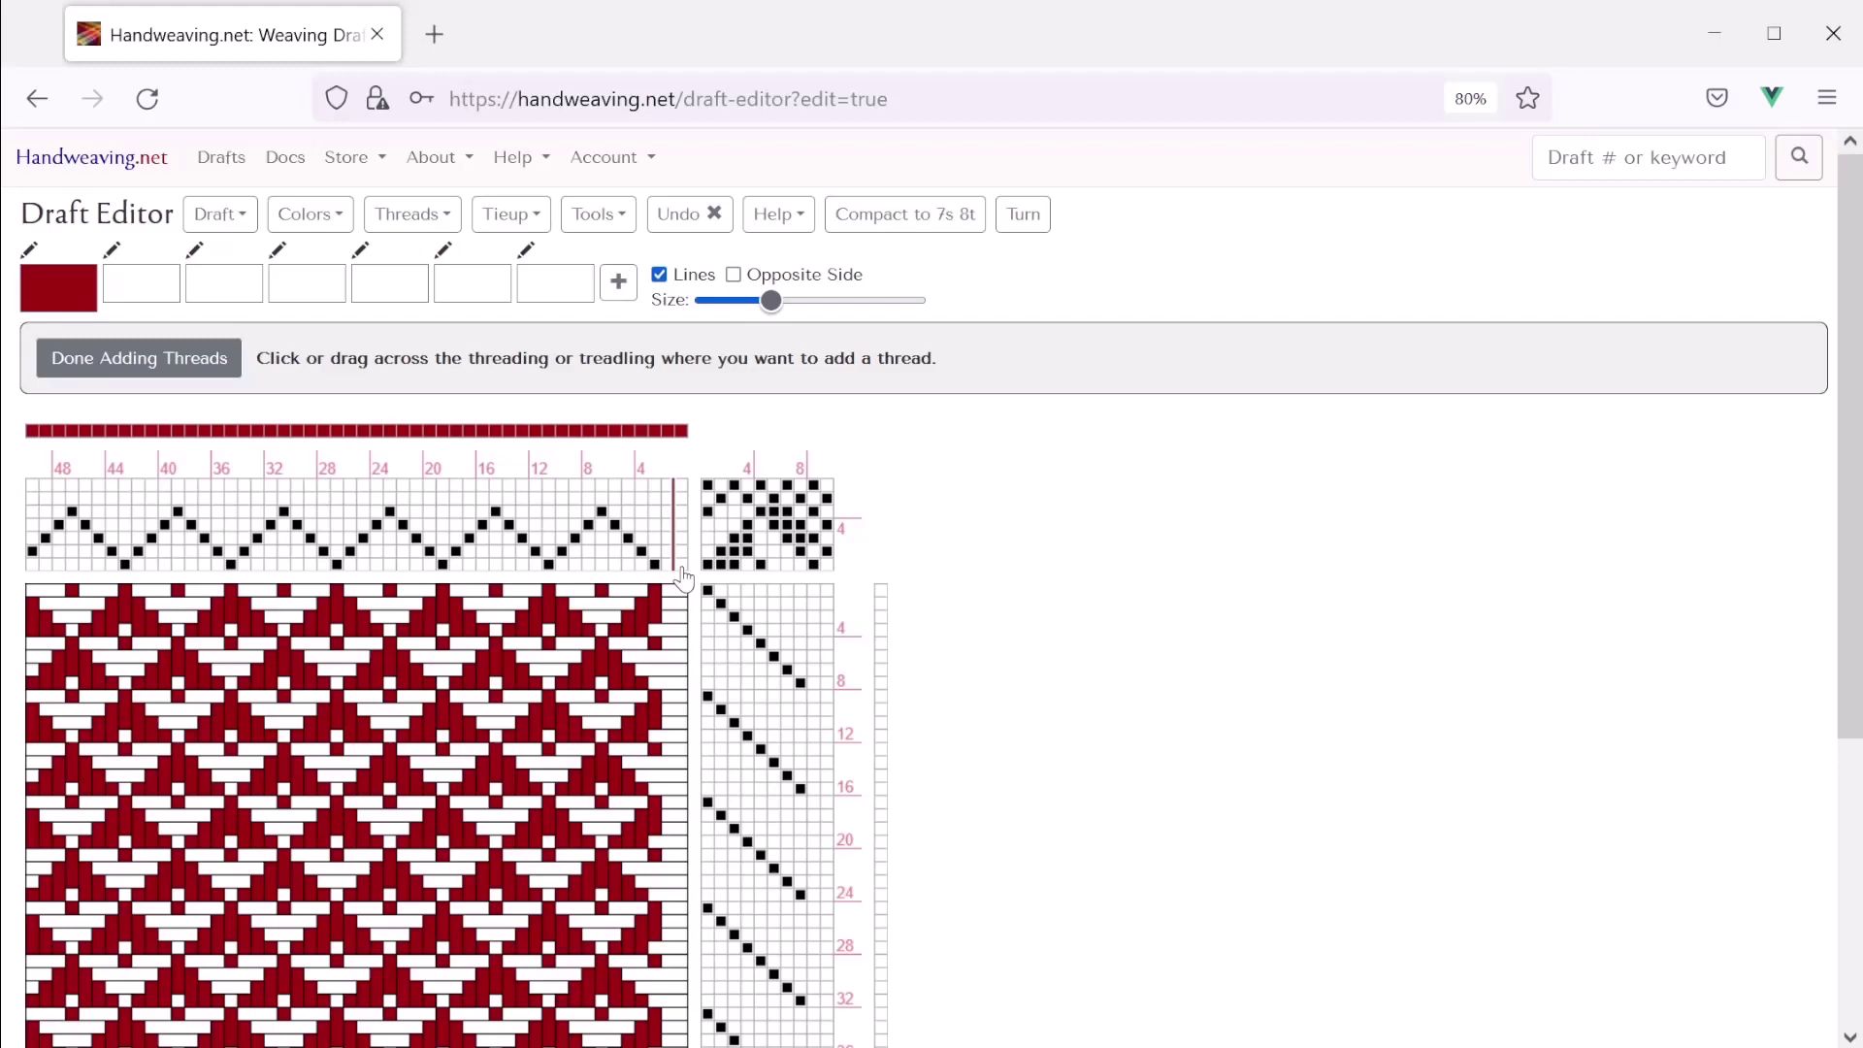
{"action": "left_click", "coordinate": [688, 578]}
{"action": "left_click", "coordinate": [700, 578]}
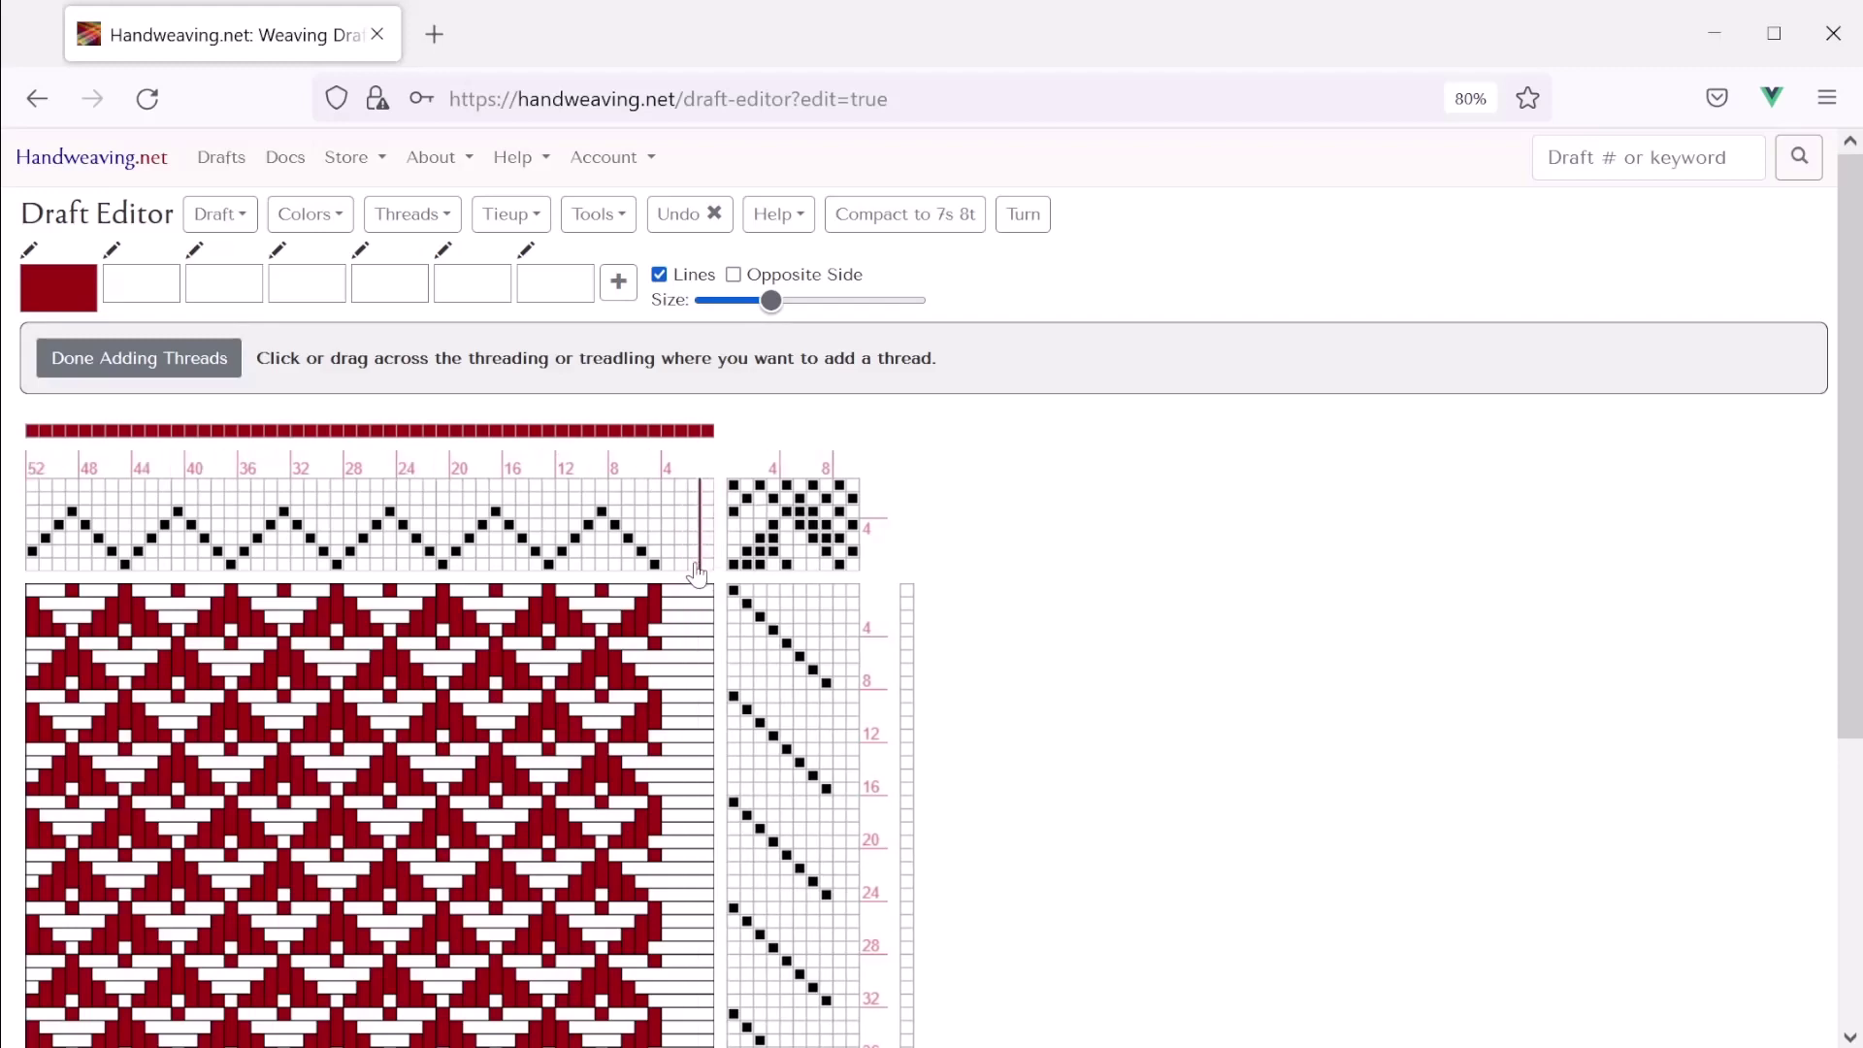
{"action": "left_click", "coordinate": [31, 568]}
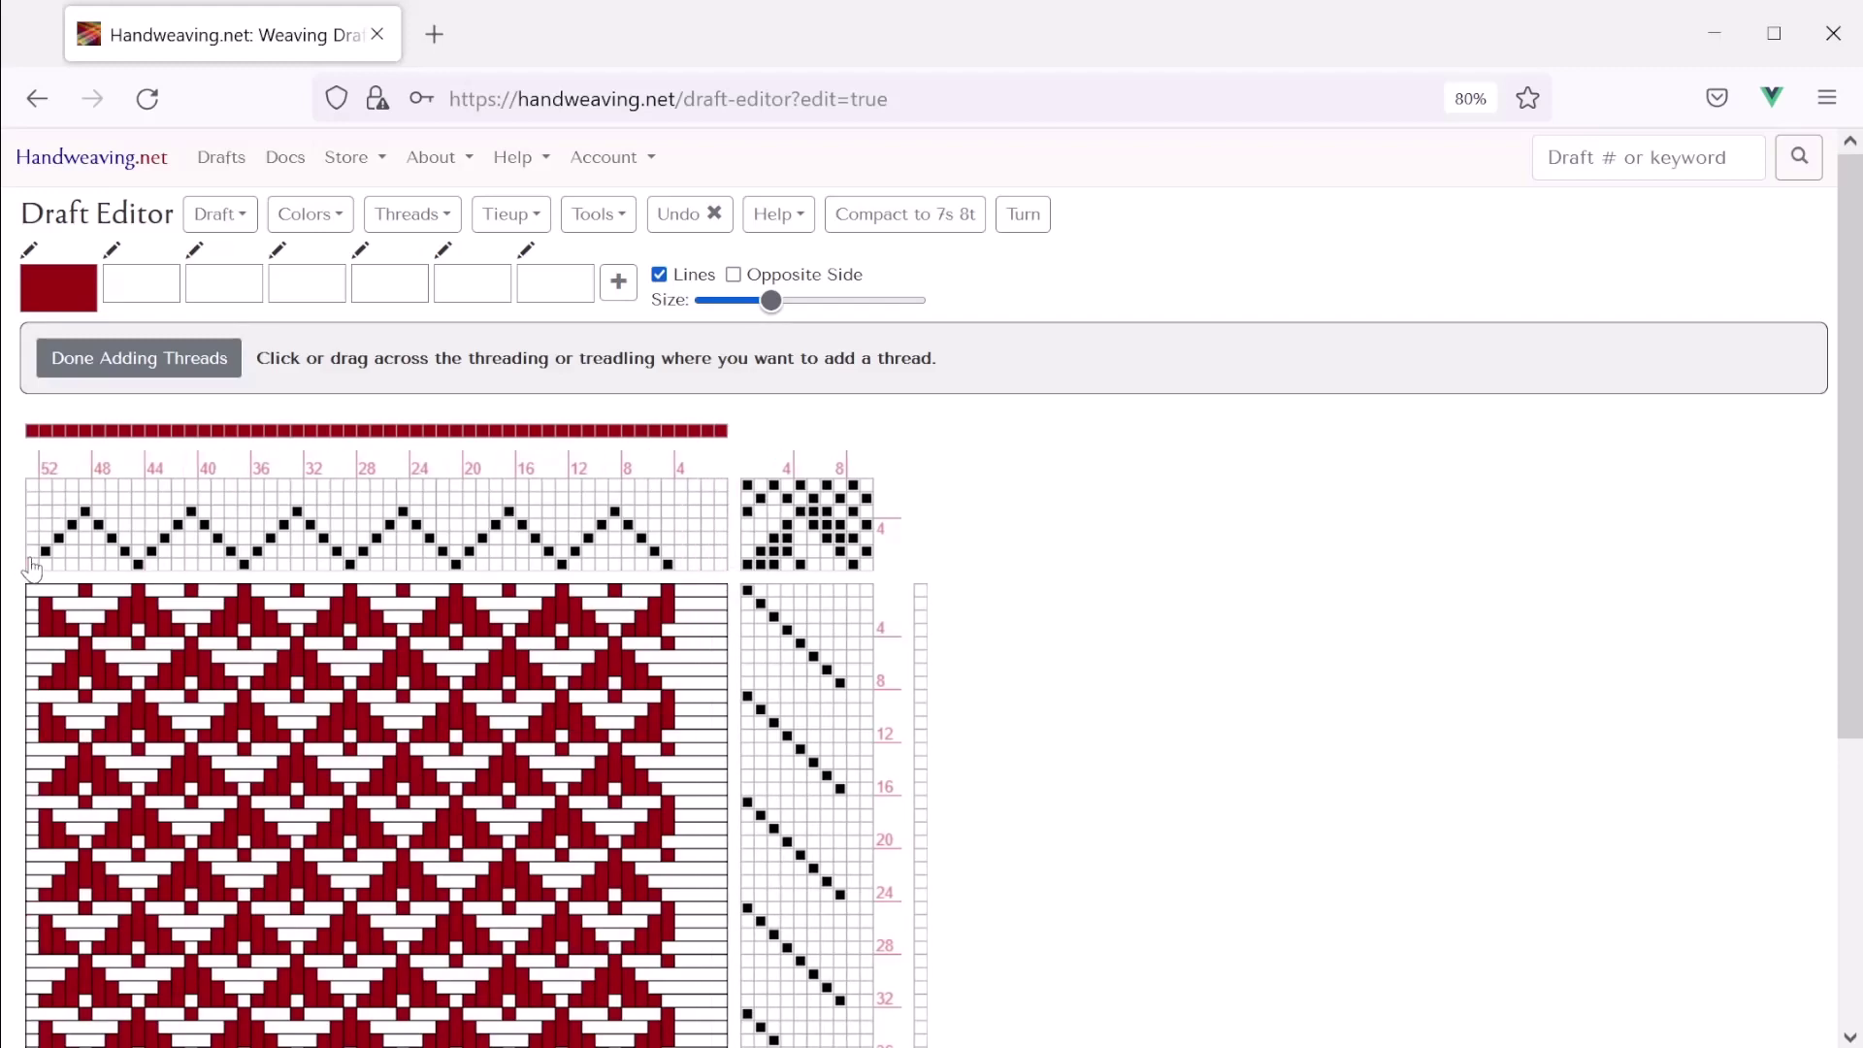
{"action": "left_click", "coordinate": [32, 572]}
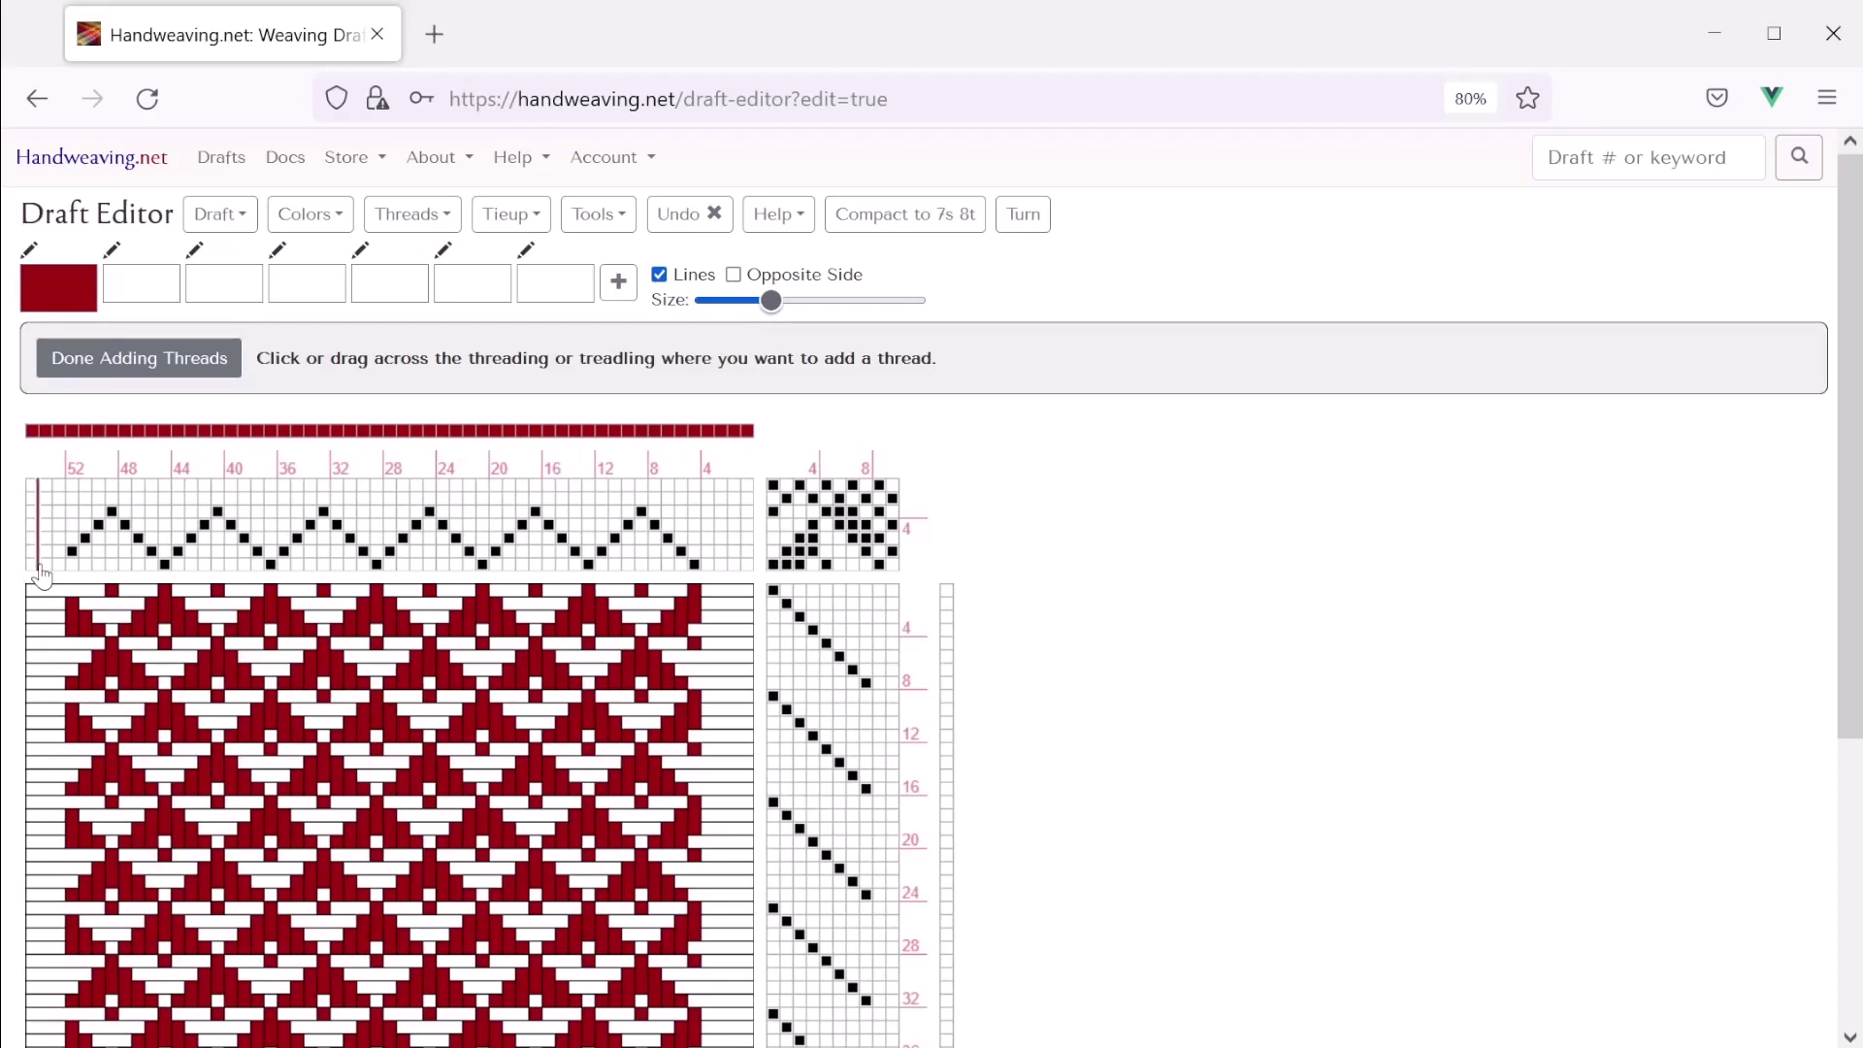
{"action": "left_click", "coordinate": [32, 573]}
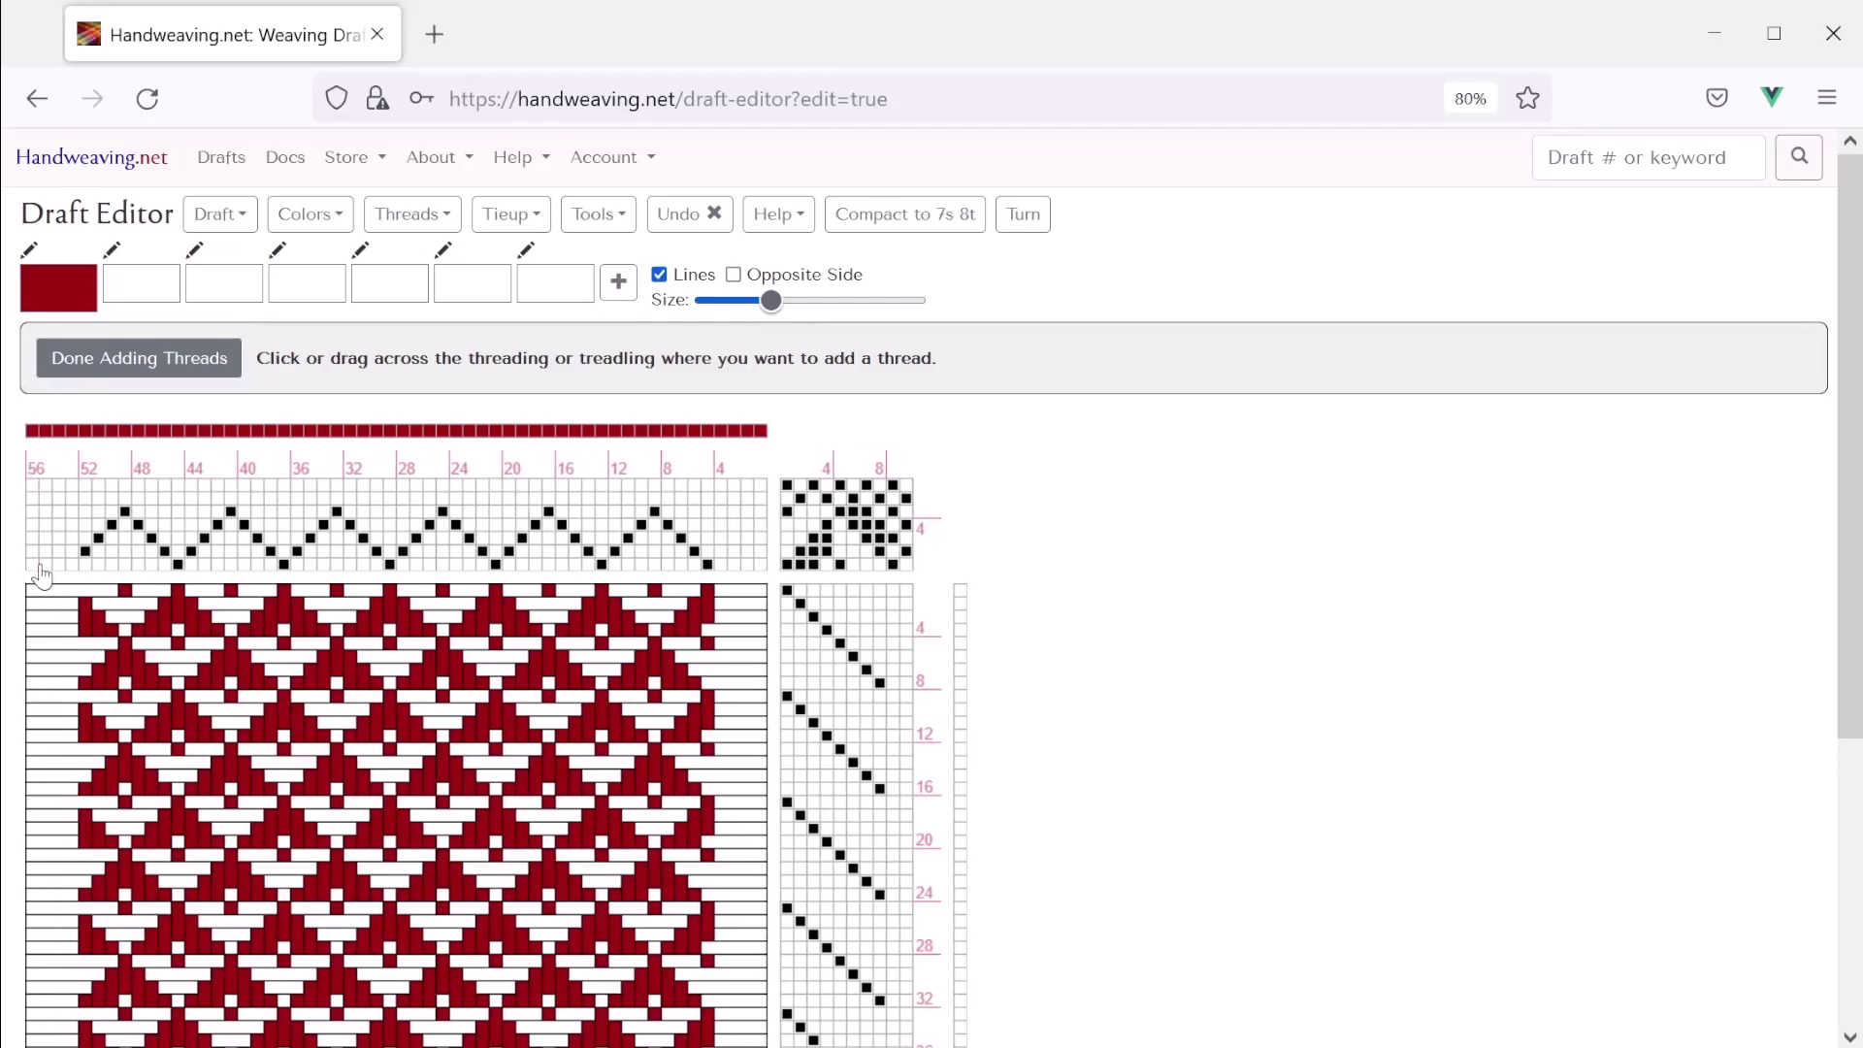
Add empty weft picks at the treadling's top and bottom to reach 56 picks
{"action": "left_click", "coordinate": [840, 597]}
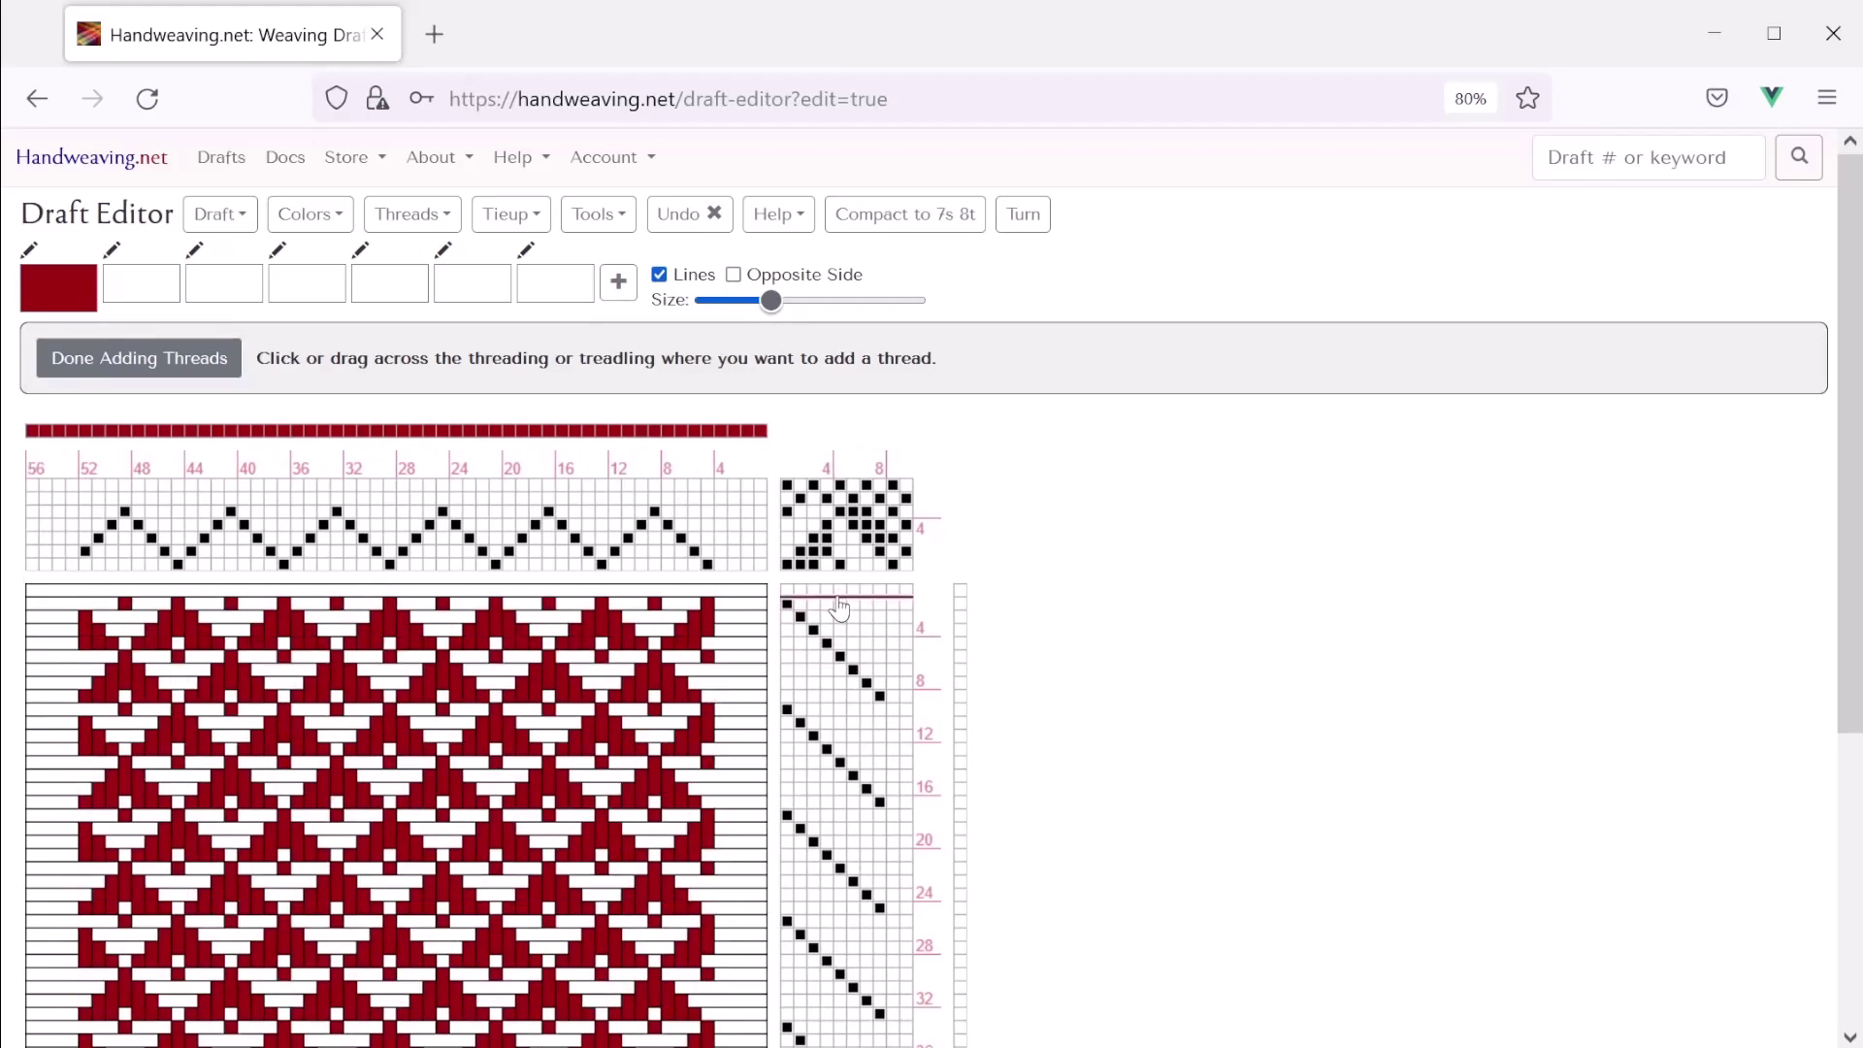
{"action": "left_click", "coordinate": [840, 606]}
{"action": "left_click", "coordinate": [839, 602]}
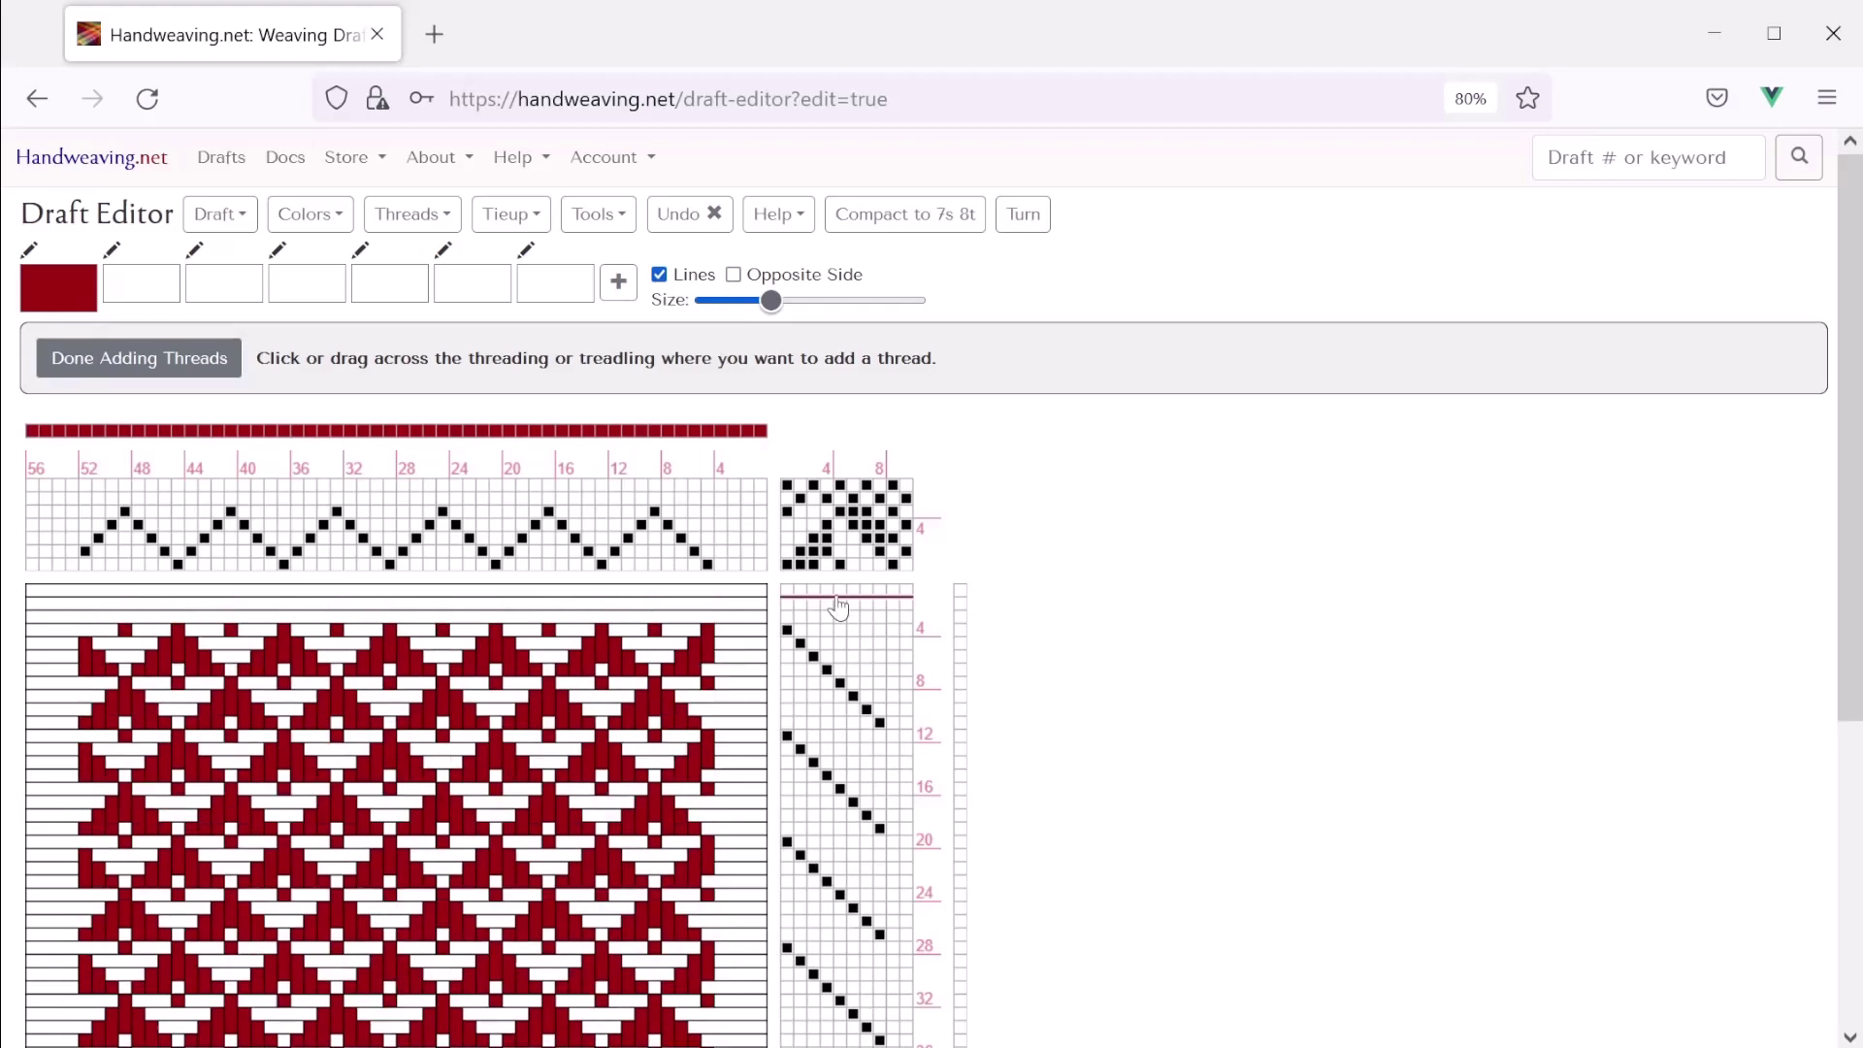
{"action": "left_click", "coordinate": [829, 596]}
{"action": "scroll", "coordinate": [829, 812], "scroll_direction": "down", "scroll_amount": 5}
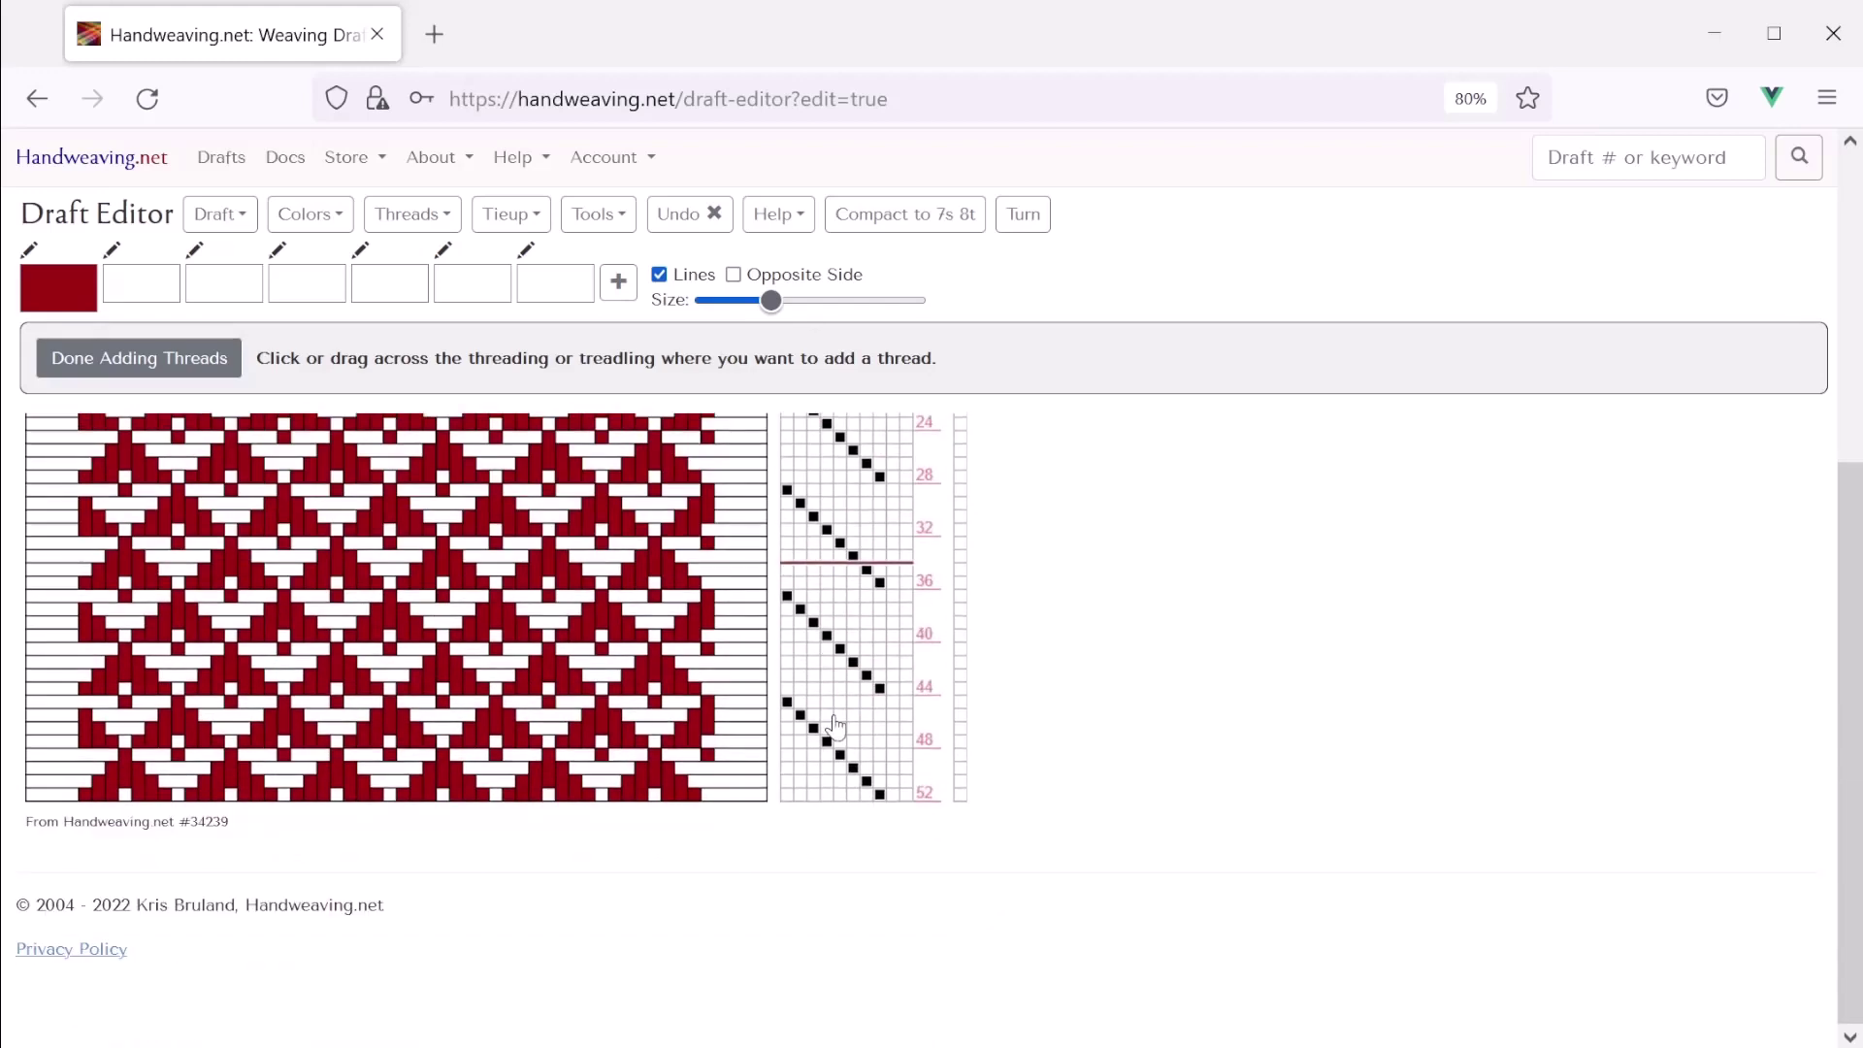
{"action": "left_click", "coordinate": [805, 815]}
{"action": "left_click", "coordinate": [807, 825]}
{"action": "left_click", "coordinate": [810, 831]}
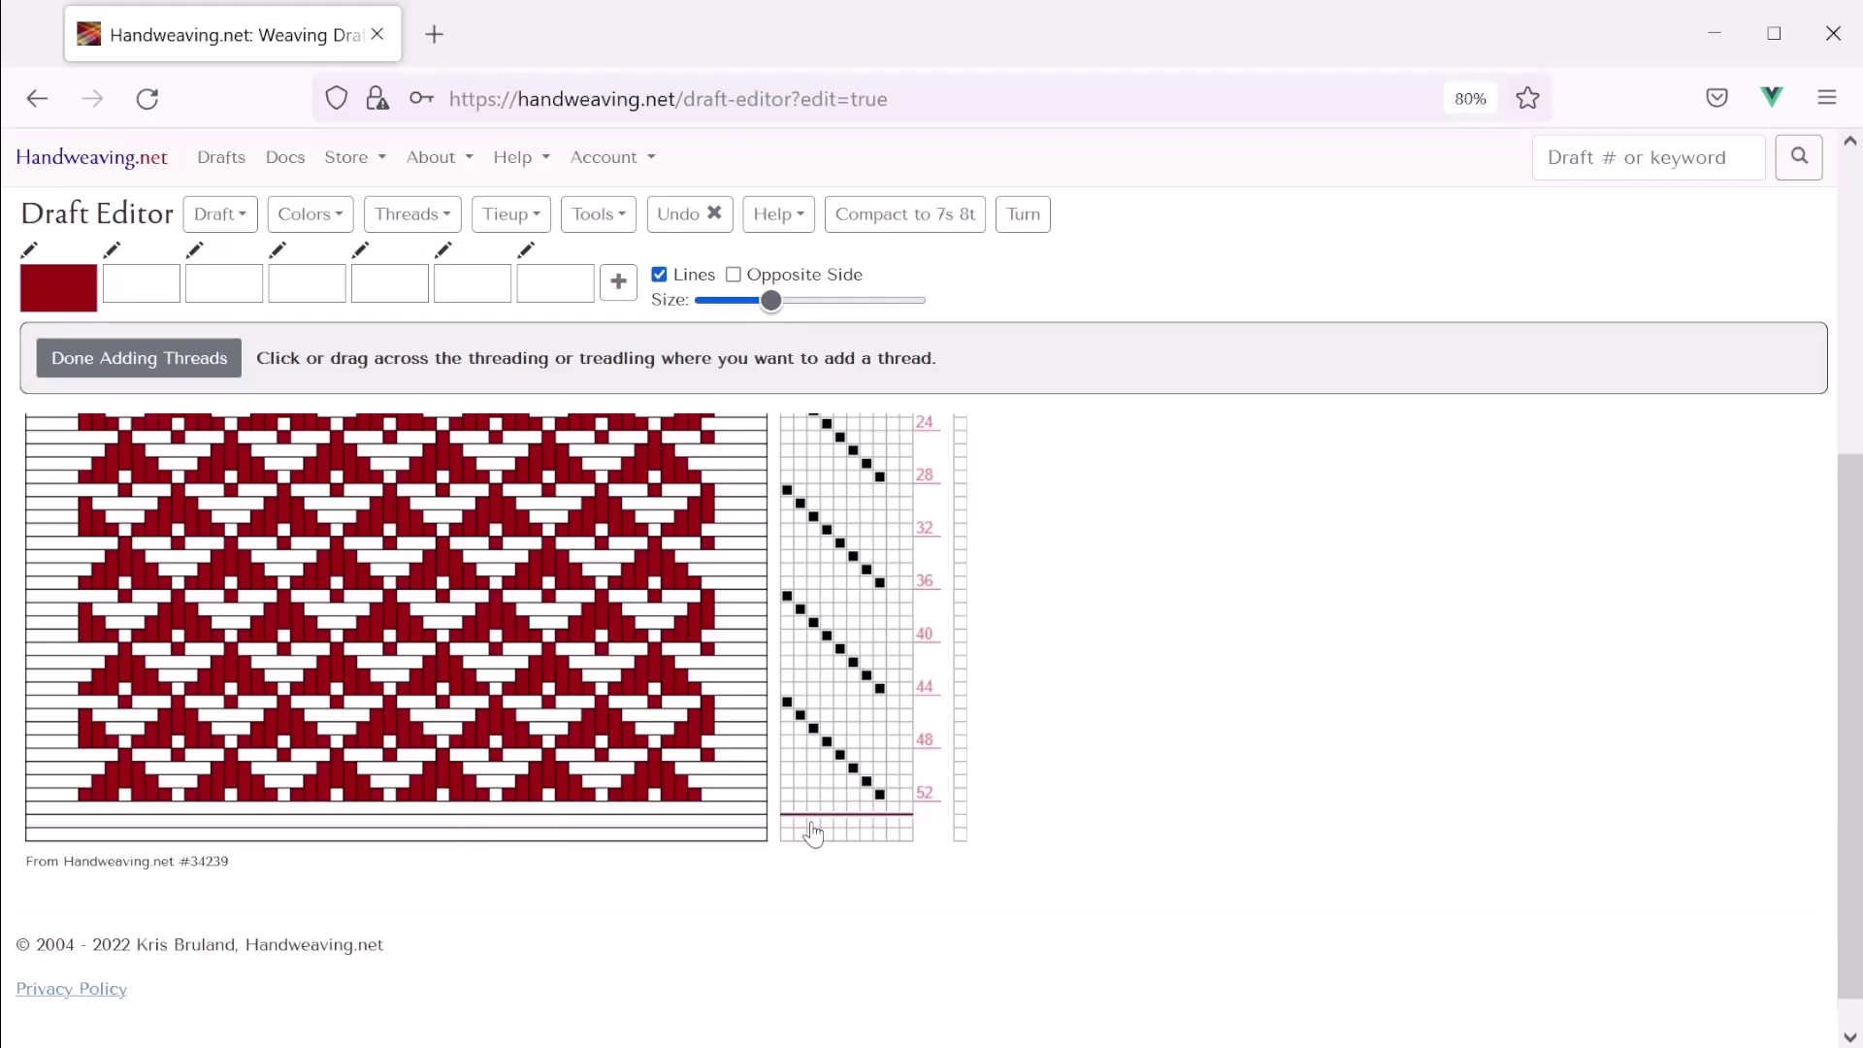
{"action": "left_click", "coordinate": [813, 836]}
{"action": "left_click", "coordinate": [92, 374]}
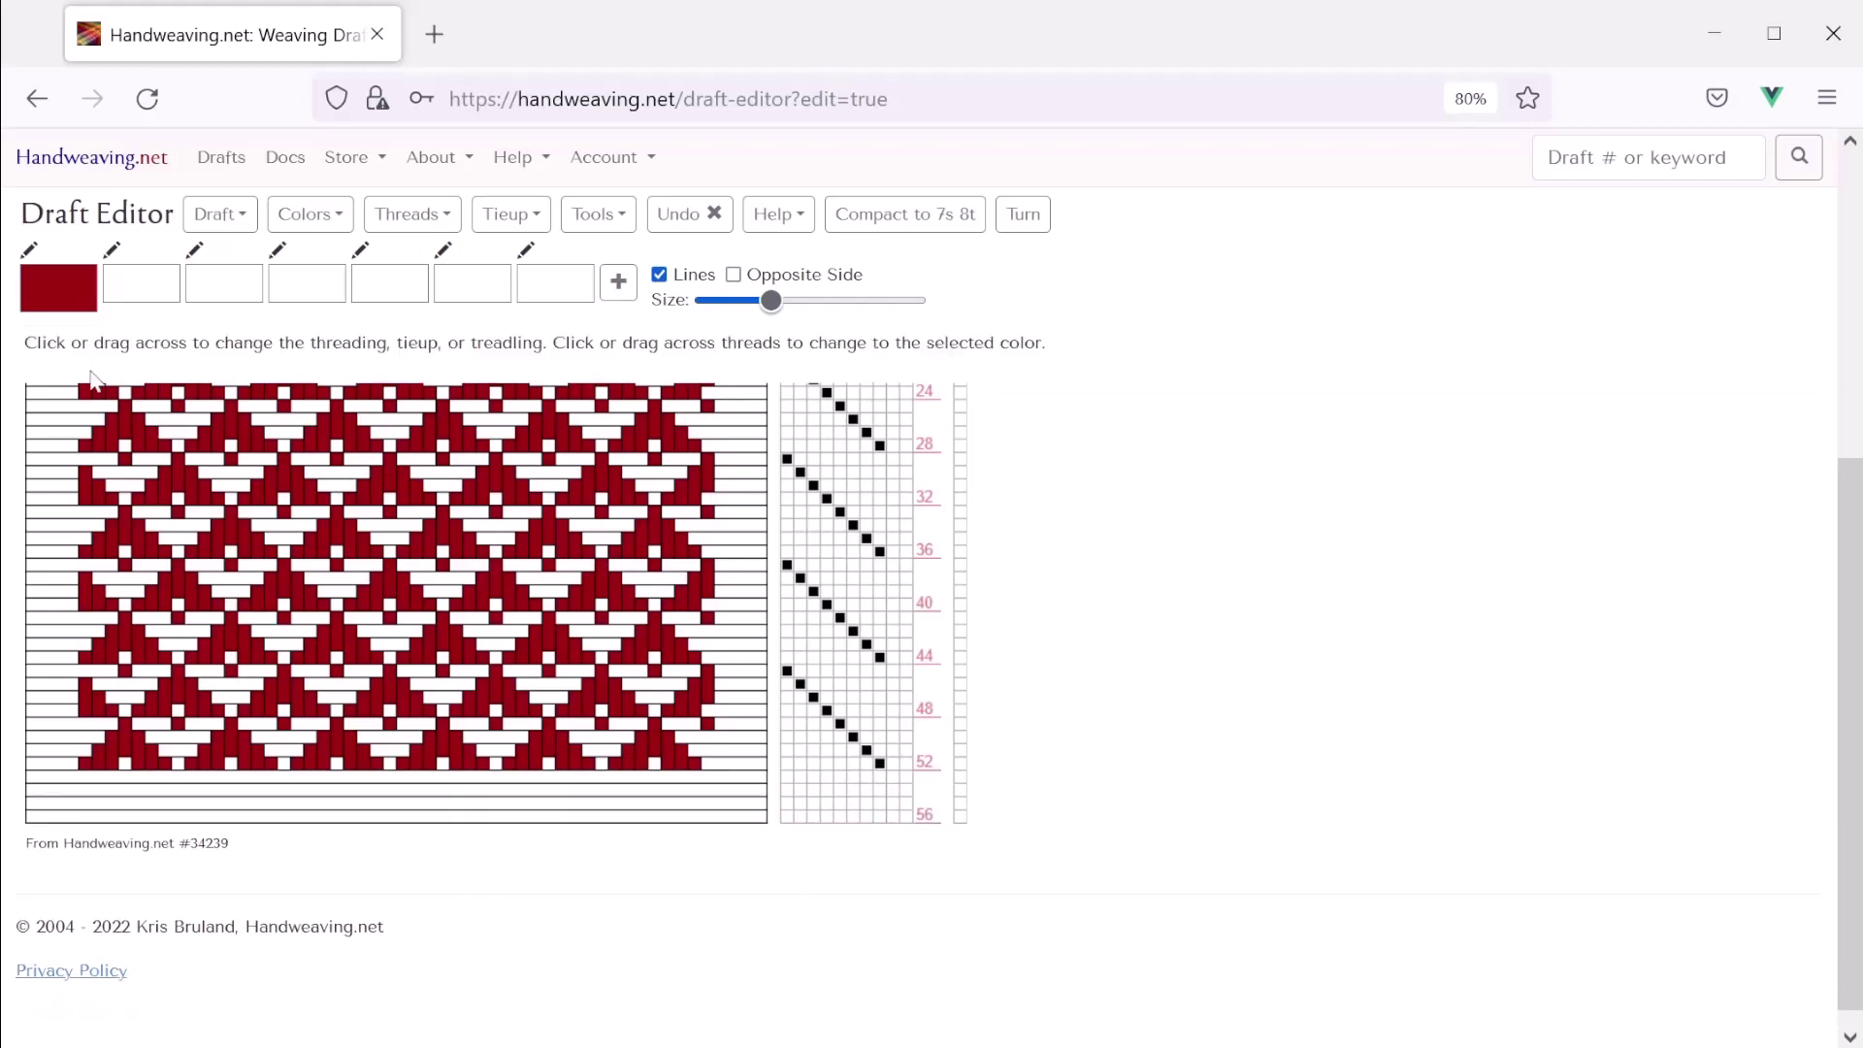
{"action": "scroll", "coordinate": [496, 610], "scroll_direction": "up", "scroll_amount": 3}
{"action": "scroll", "coordinate": [497, 609], "scroll_direction": "up", "scroll_amount": 2}
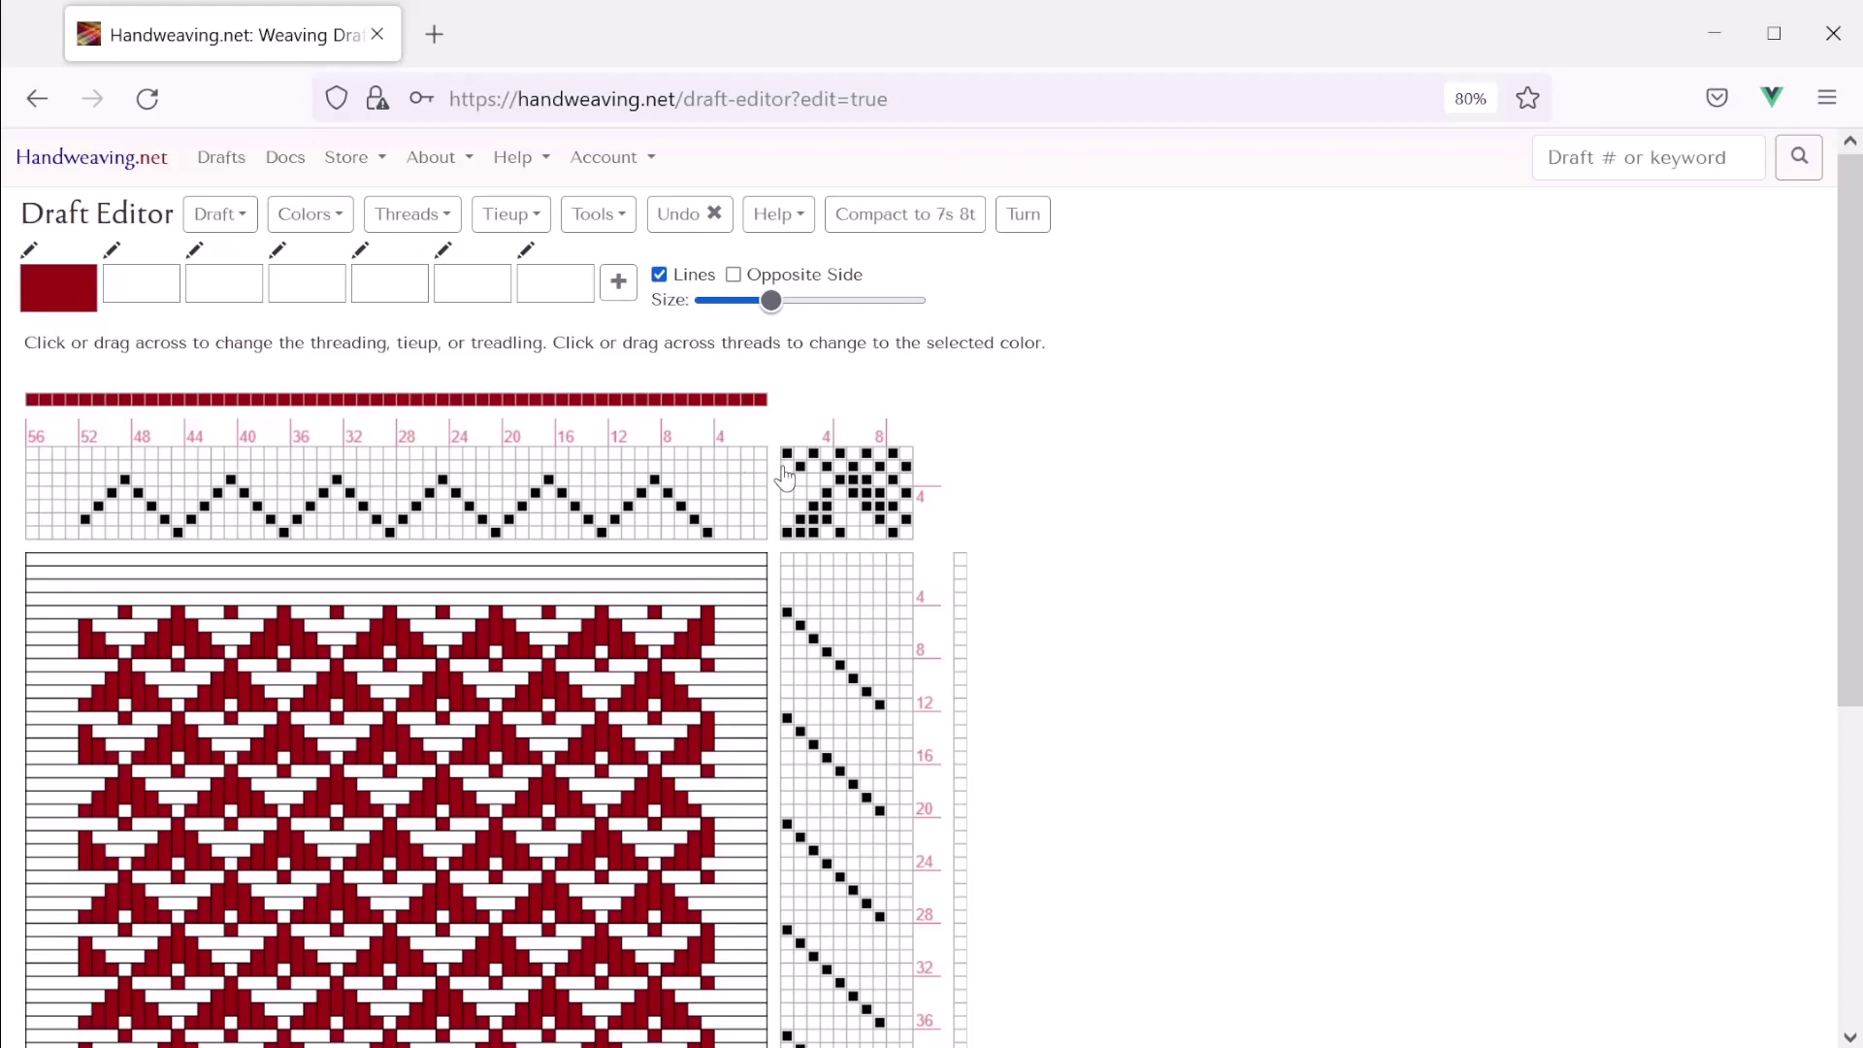
Thread the new right-edge and left-edge warp ends on the top shafts
{"action": "left_click", "coordinate": [748, 467]}
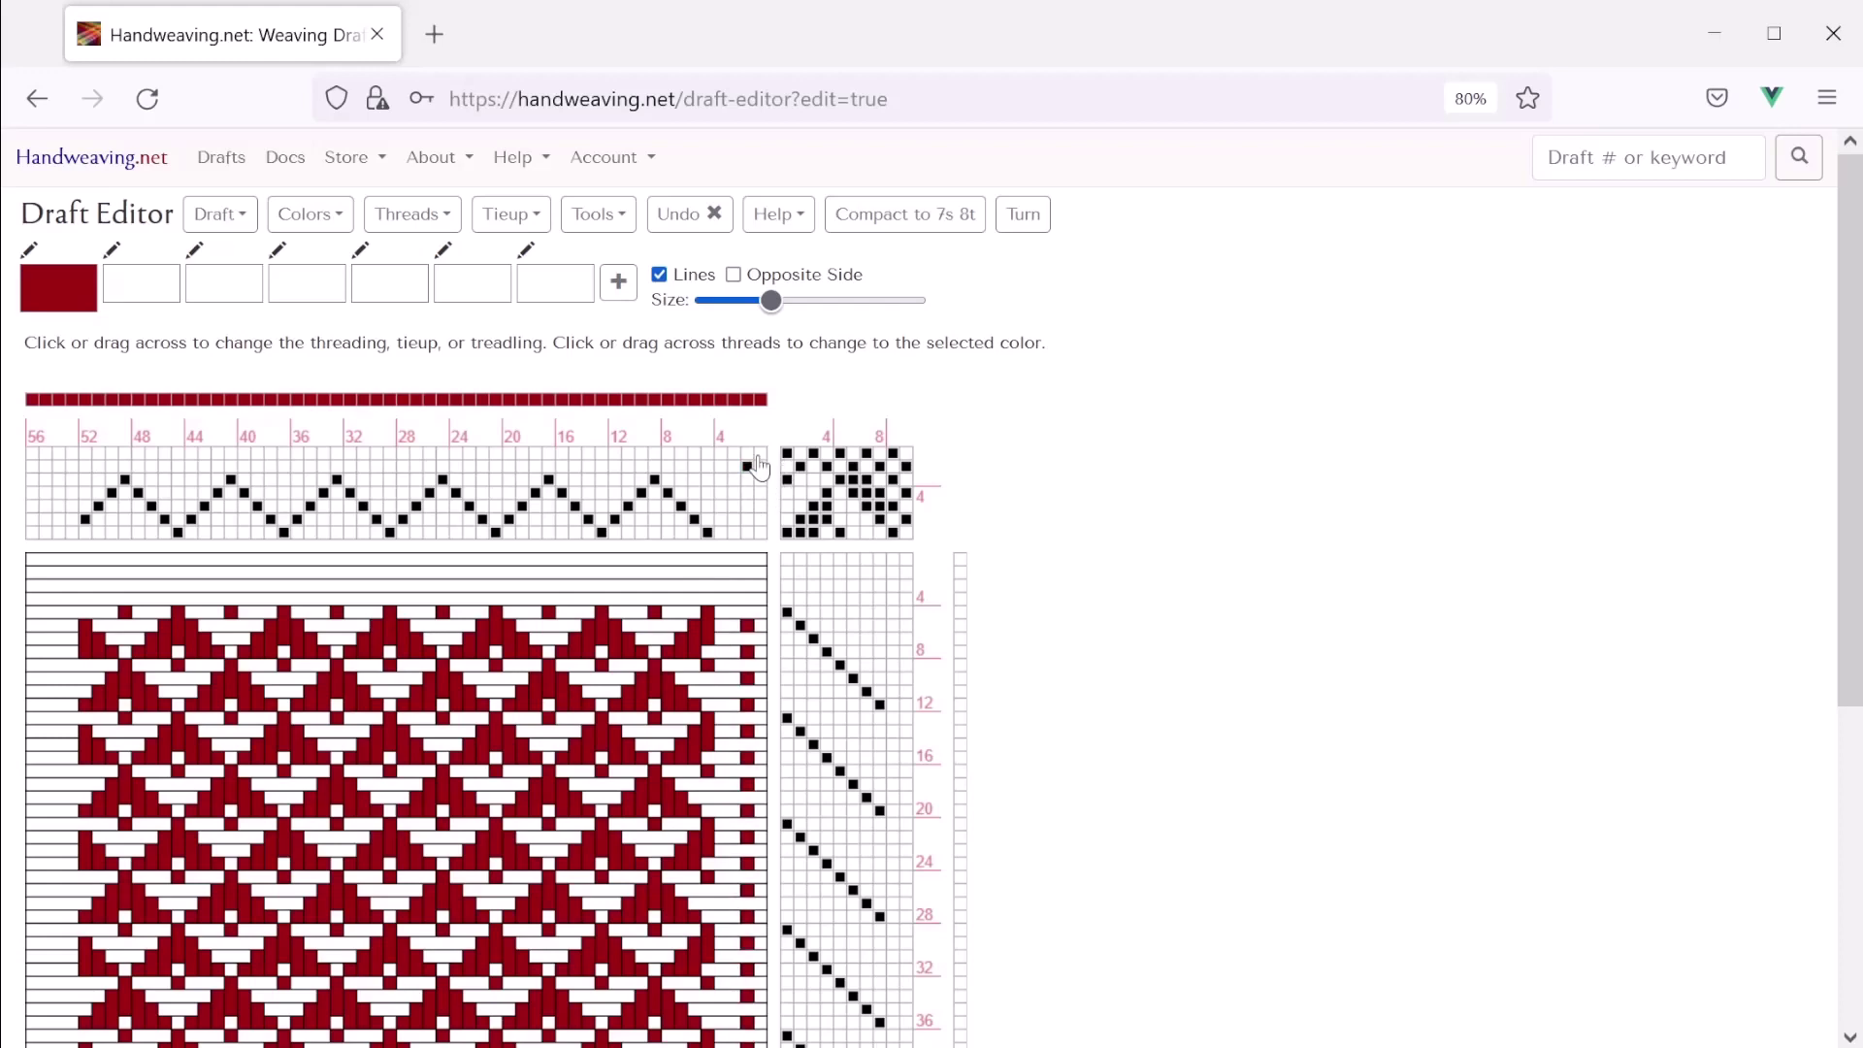
{"action": "left_click", "coordinate": [759, 454]}
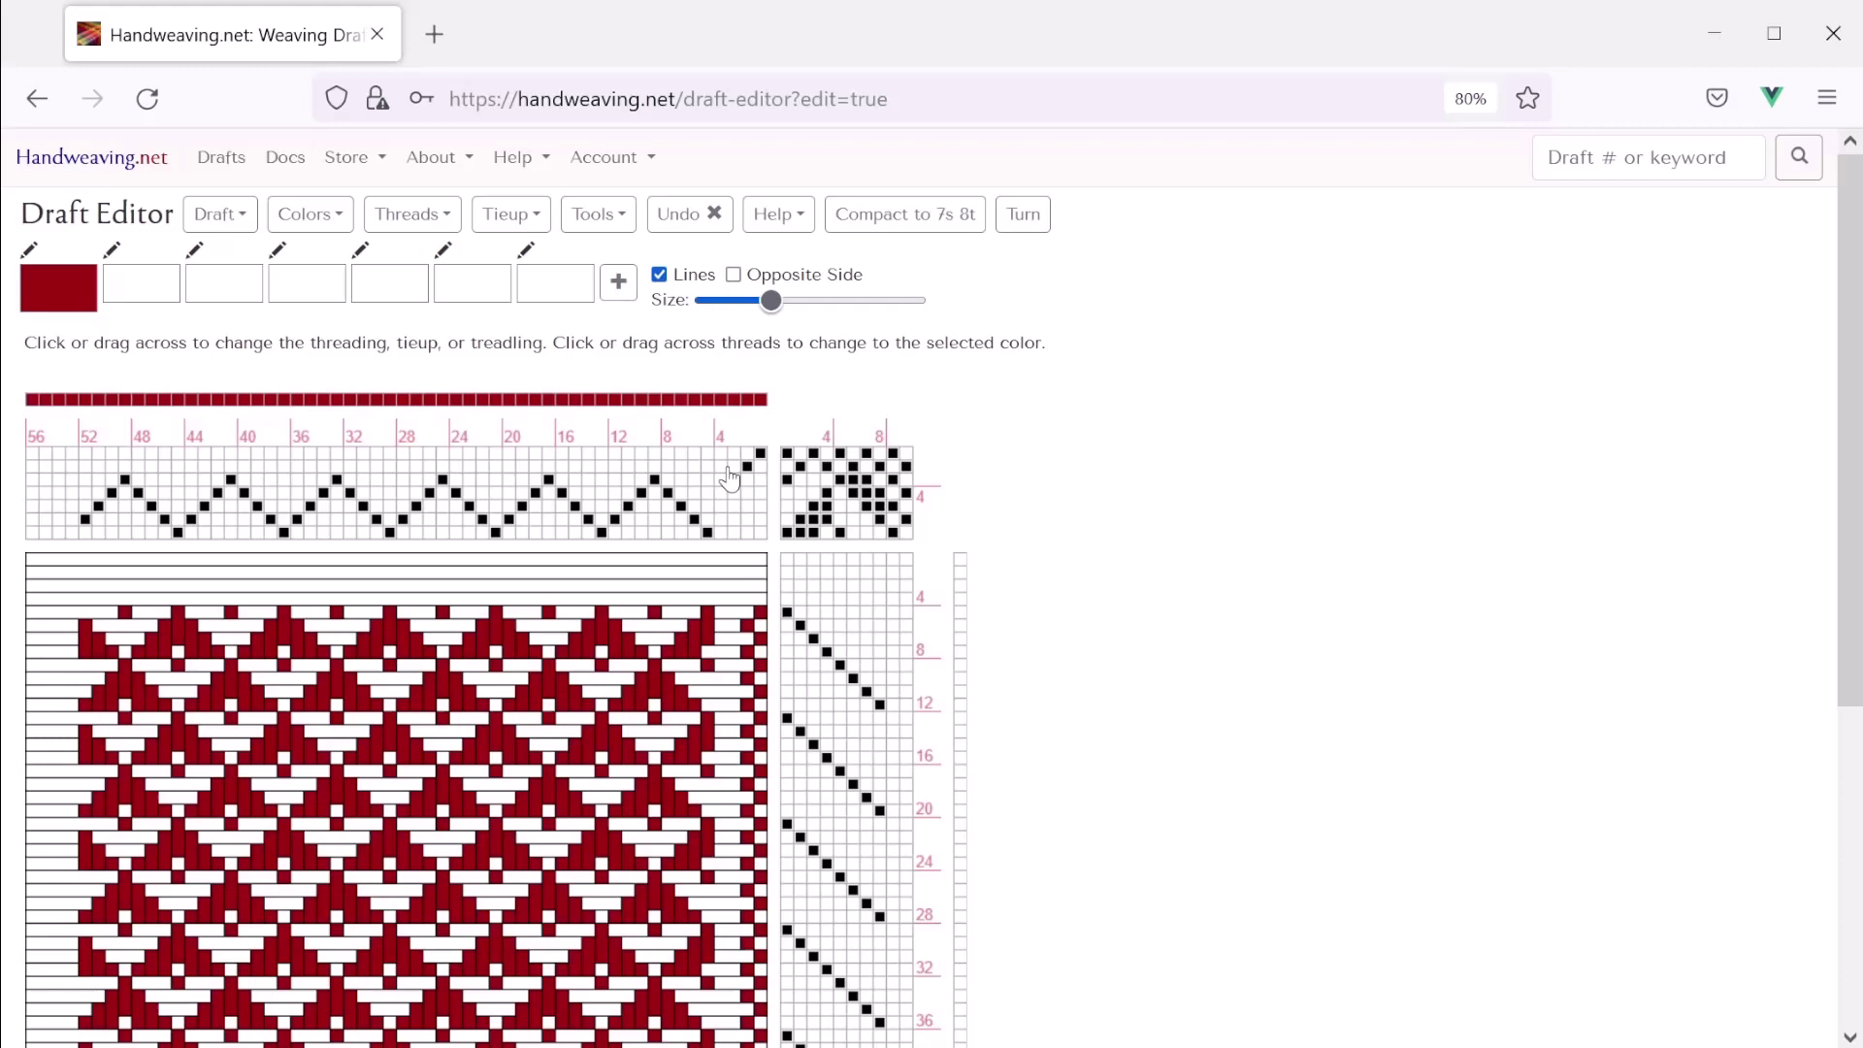
{"action": "left_click", "coordinate": [720, 467]}
{"action": "left_click", "coordinate": [735, 454]}
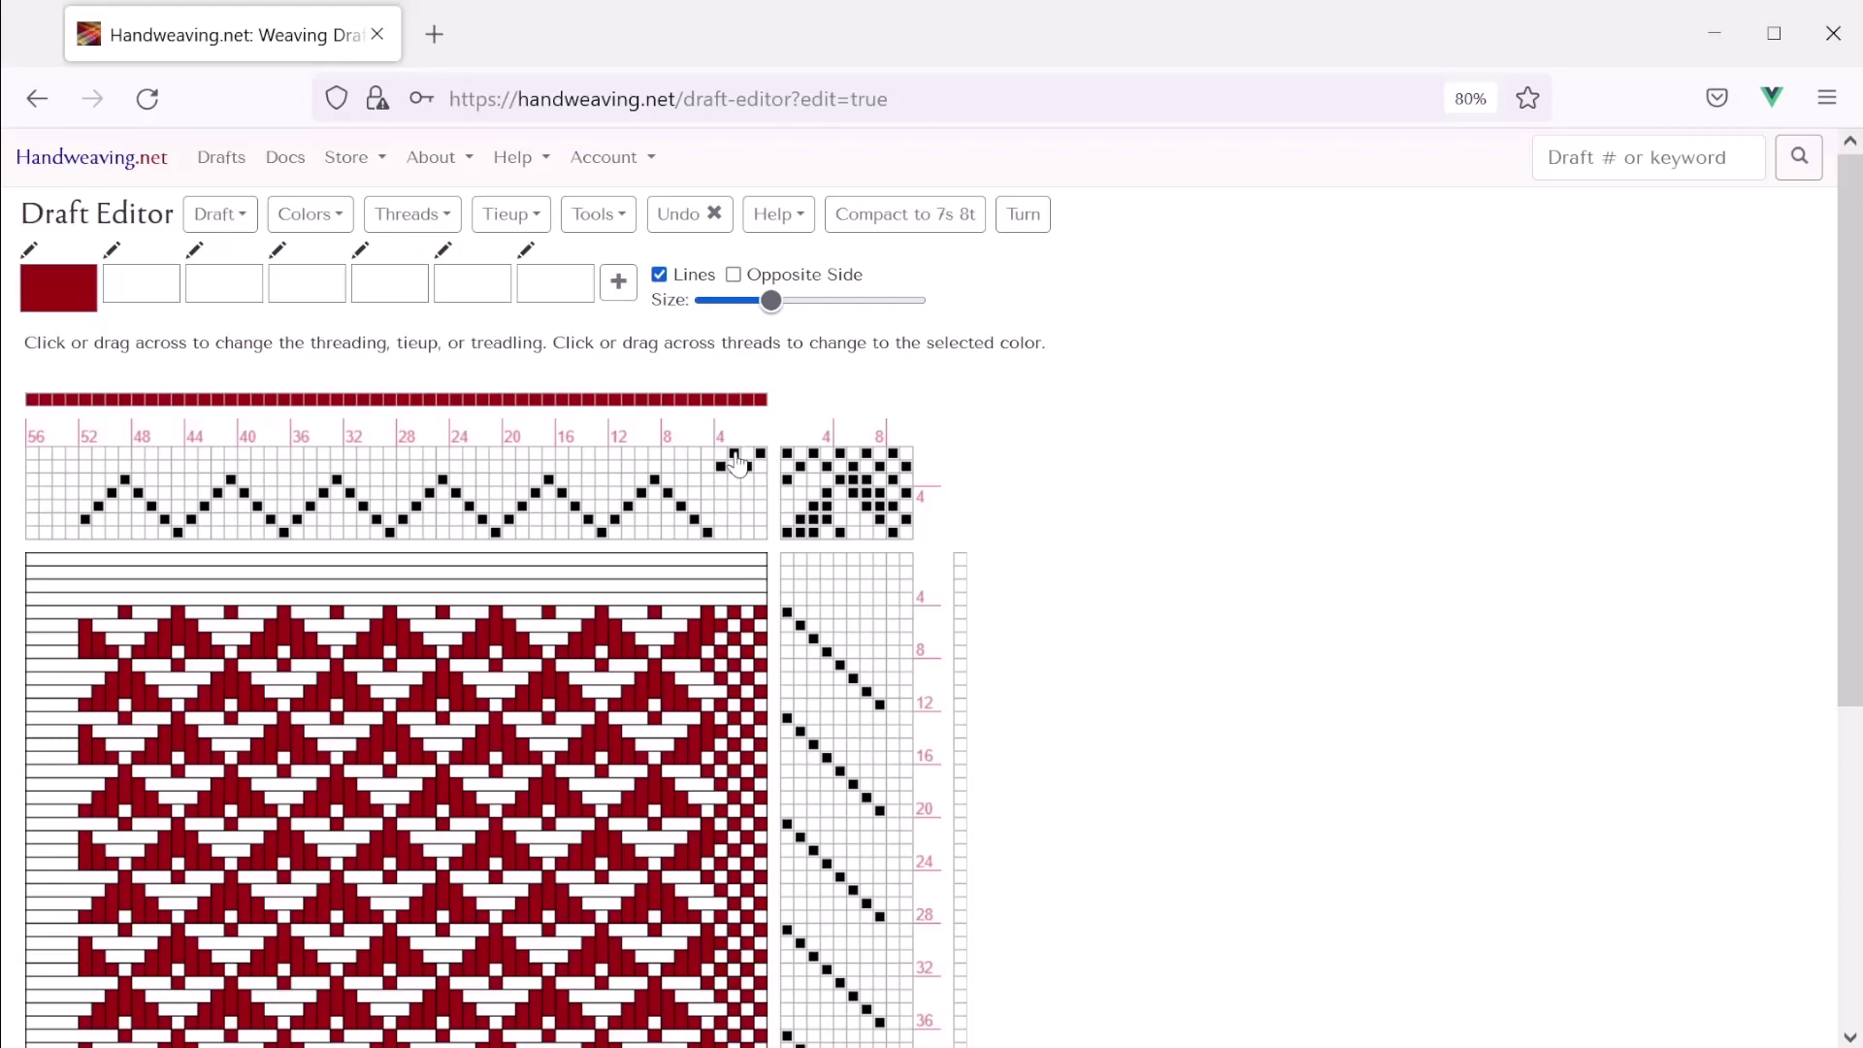
{"action": "left_click", "coordinate": [59, 467]}
{"action": "left_click", "coordinate": [72, 454]}
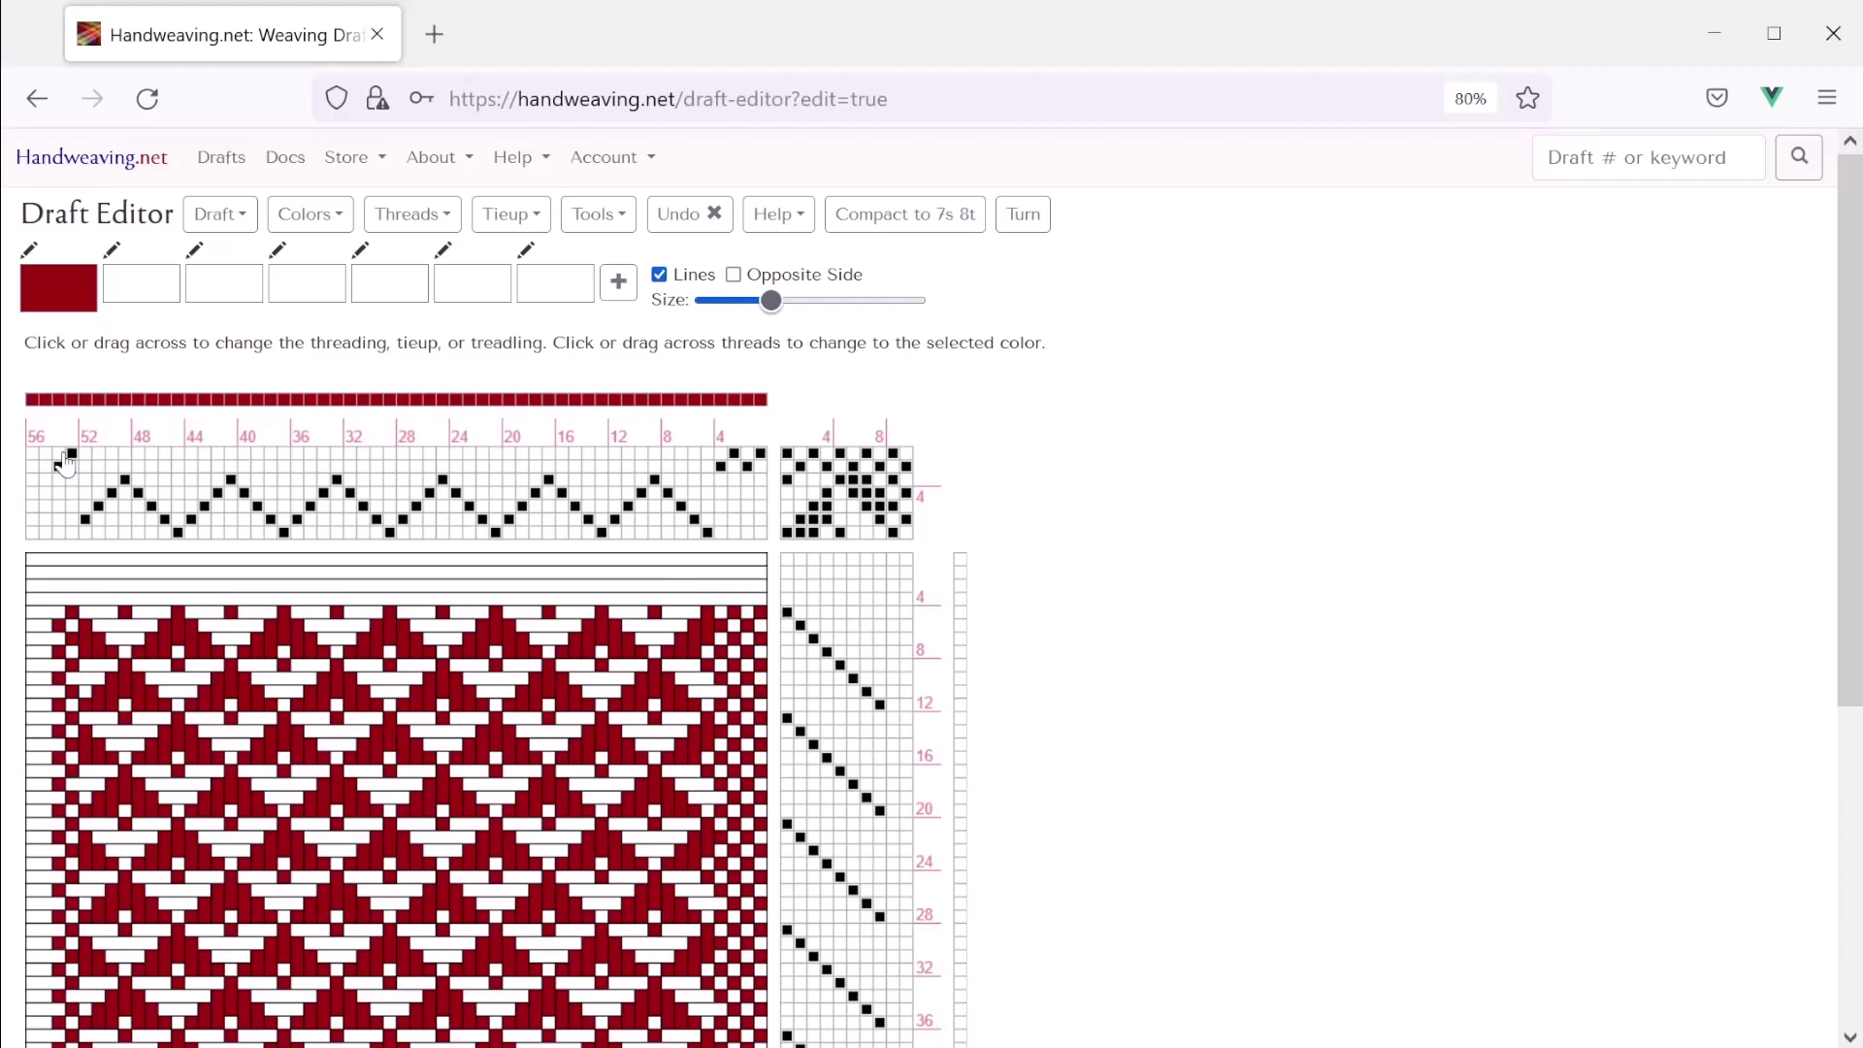
{"action": "left_click", "coordinate": [45, 480]}
{"action": "left_click", "coordinate": [32, 467]}
{"action": "left_click", "coordinate": [45, 454]}
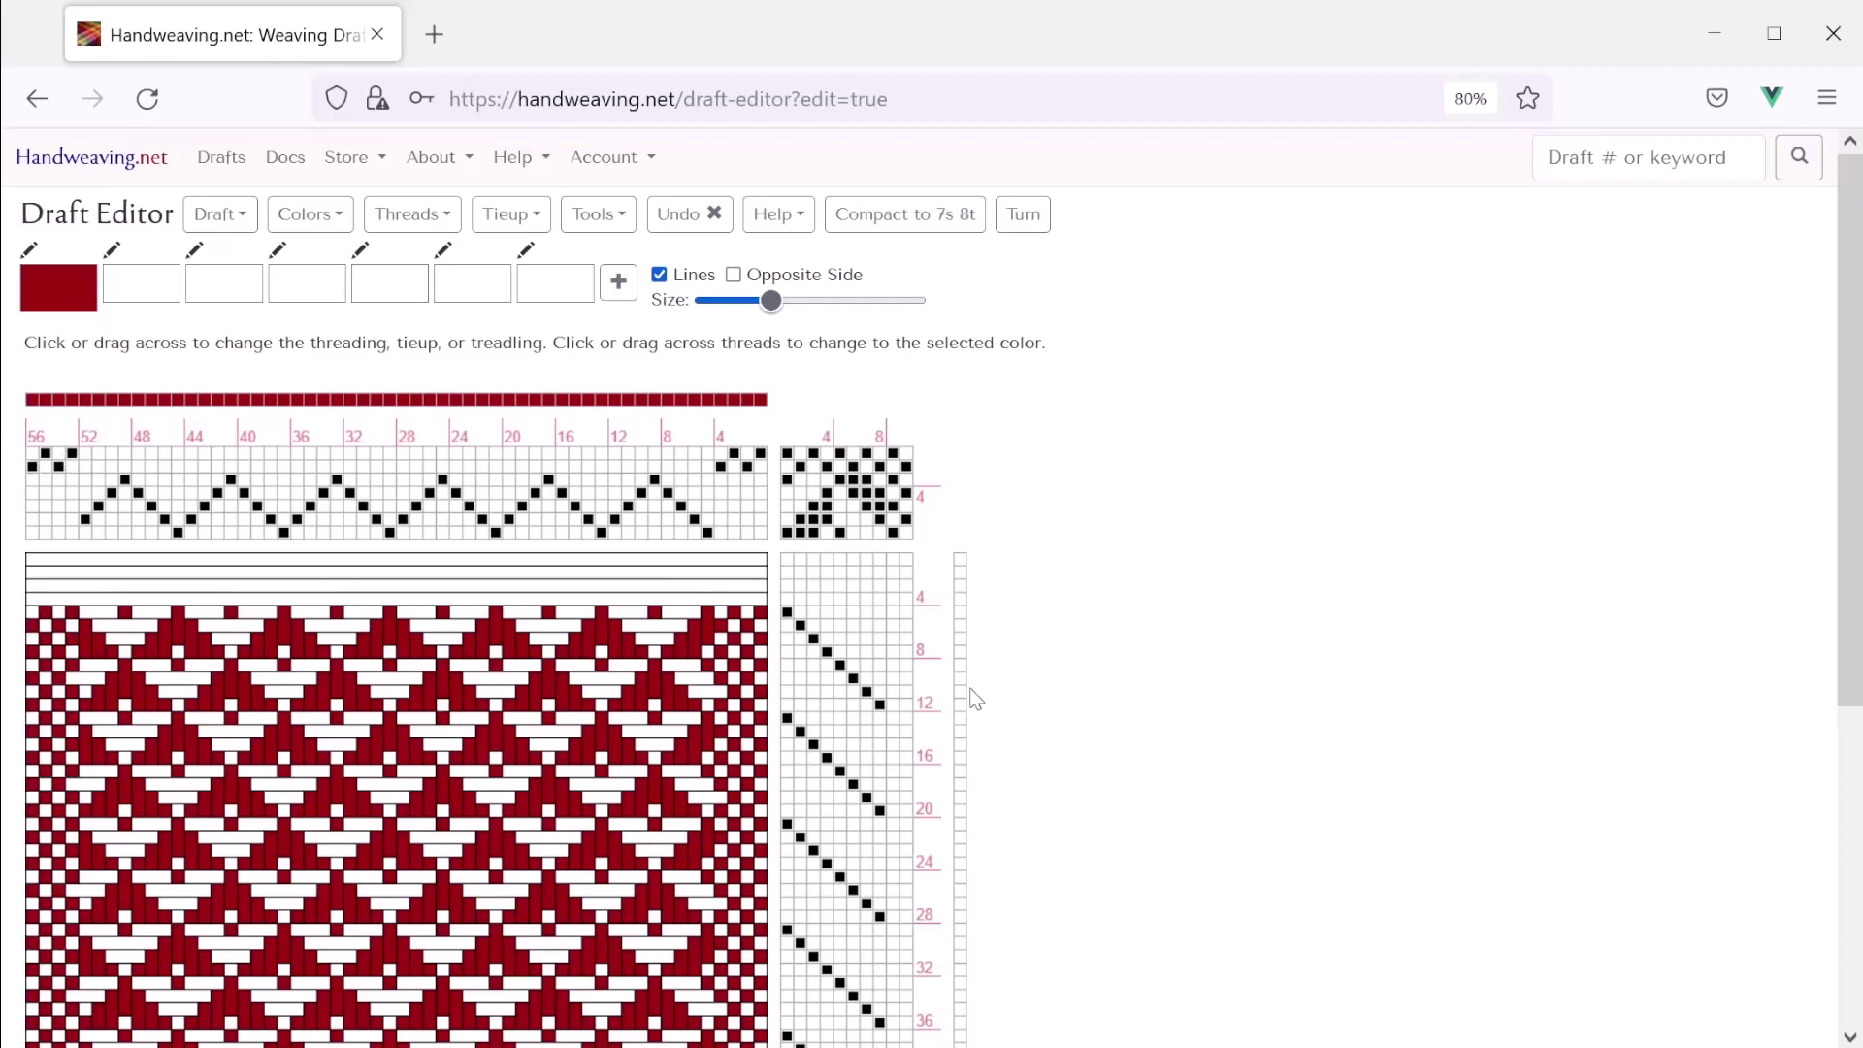
Treadle the new top picks and bottom picks 53–56, starting on treadle 8
{"action": "left_click", "coordinate": [894, 562]}
{"action": "left_click", "coordinate": [904, 572]}
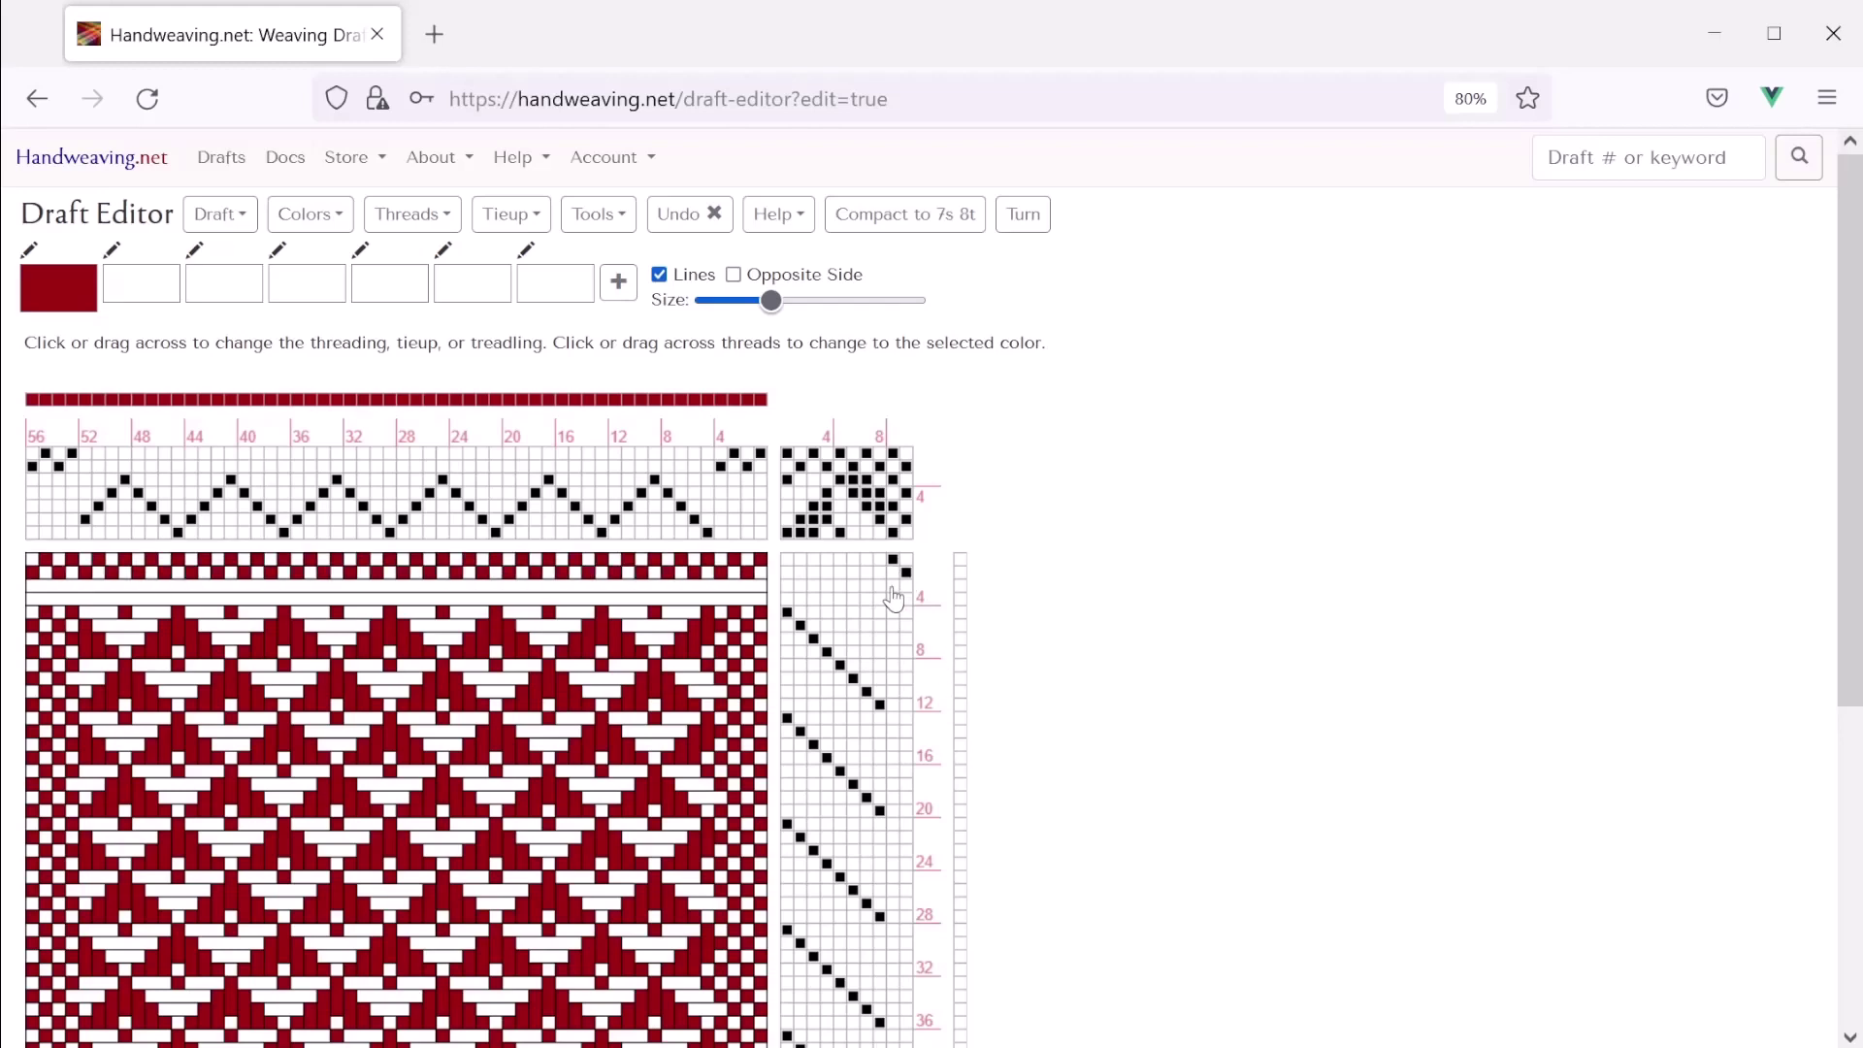
{"action": "left_click", "coordinate": [894, 586]}
{"action": "scroll", "coordinate": [893, 811], "scroll_direction": "down", "scroll_amount": 5}
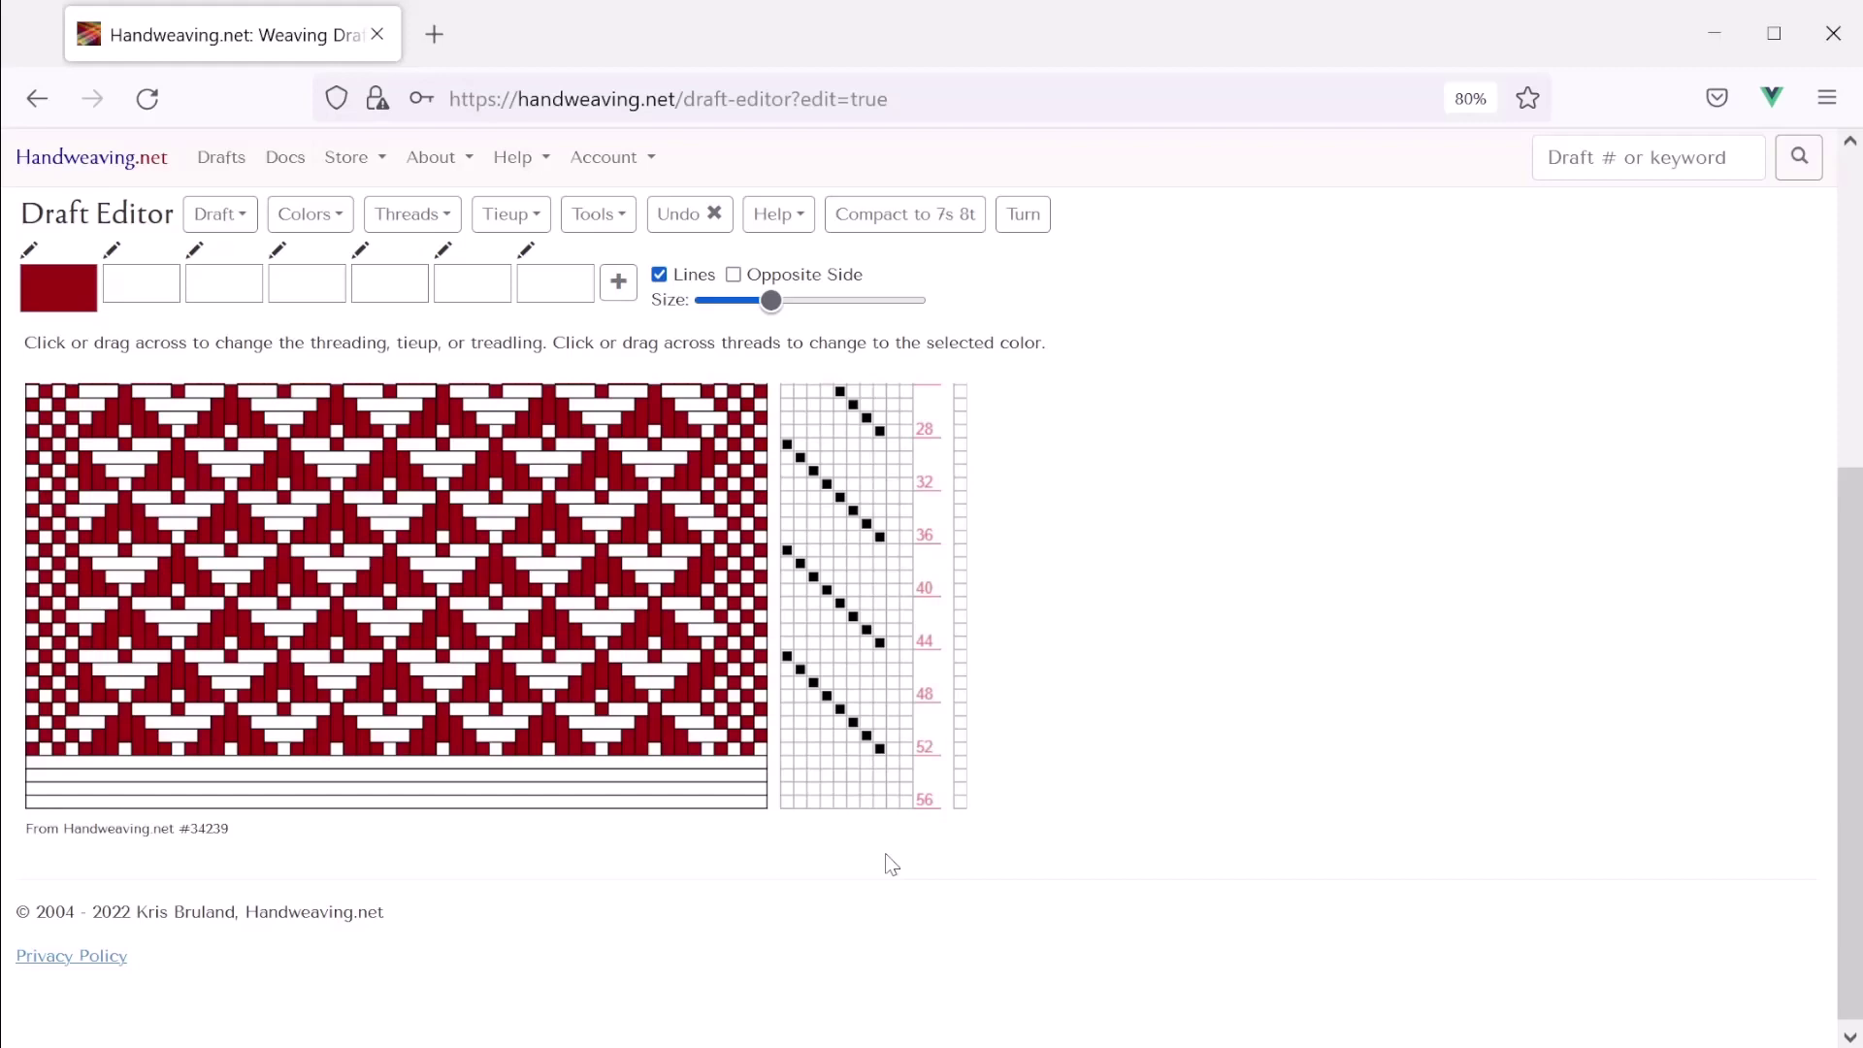
{"action": "left_click", "coordinate": [894, 762]}
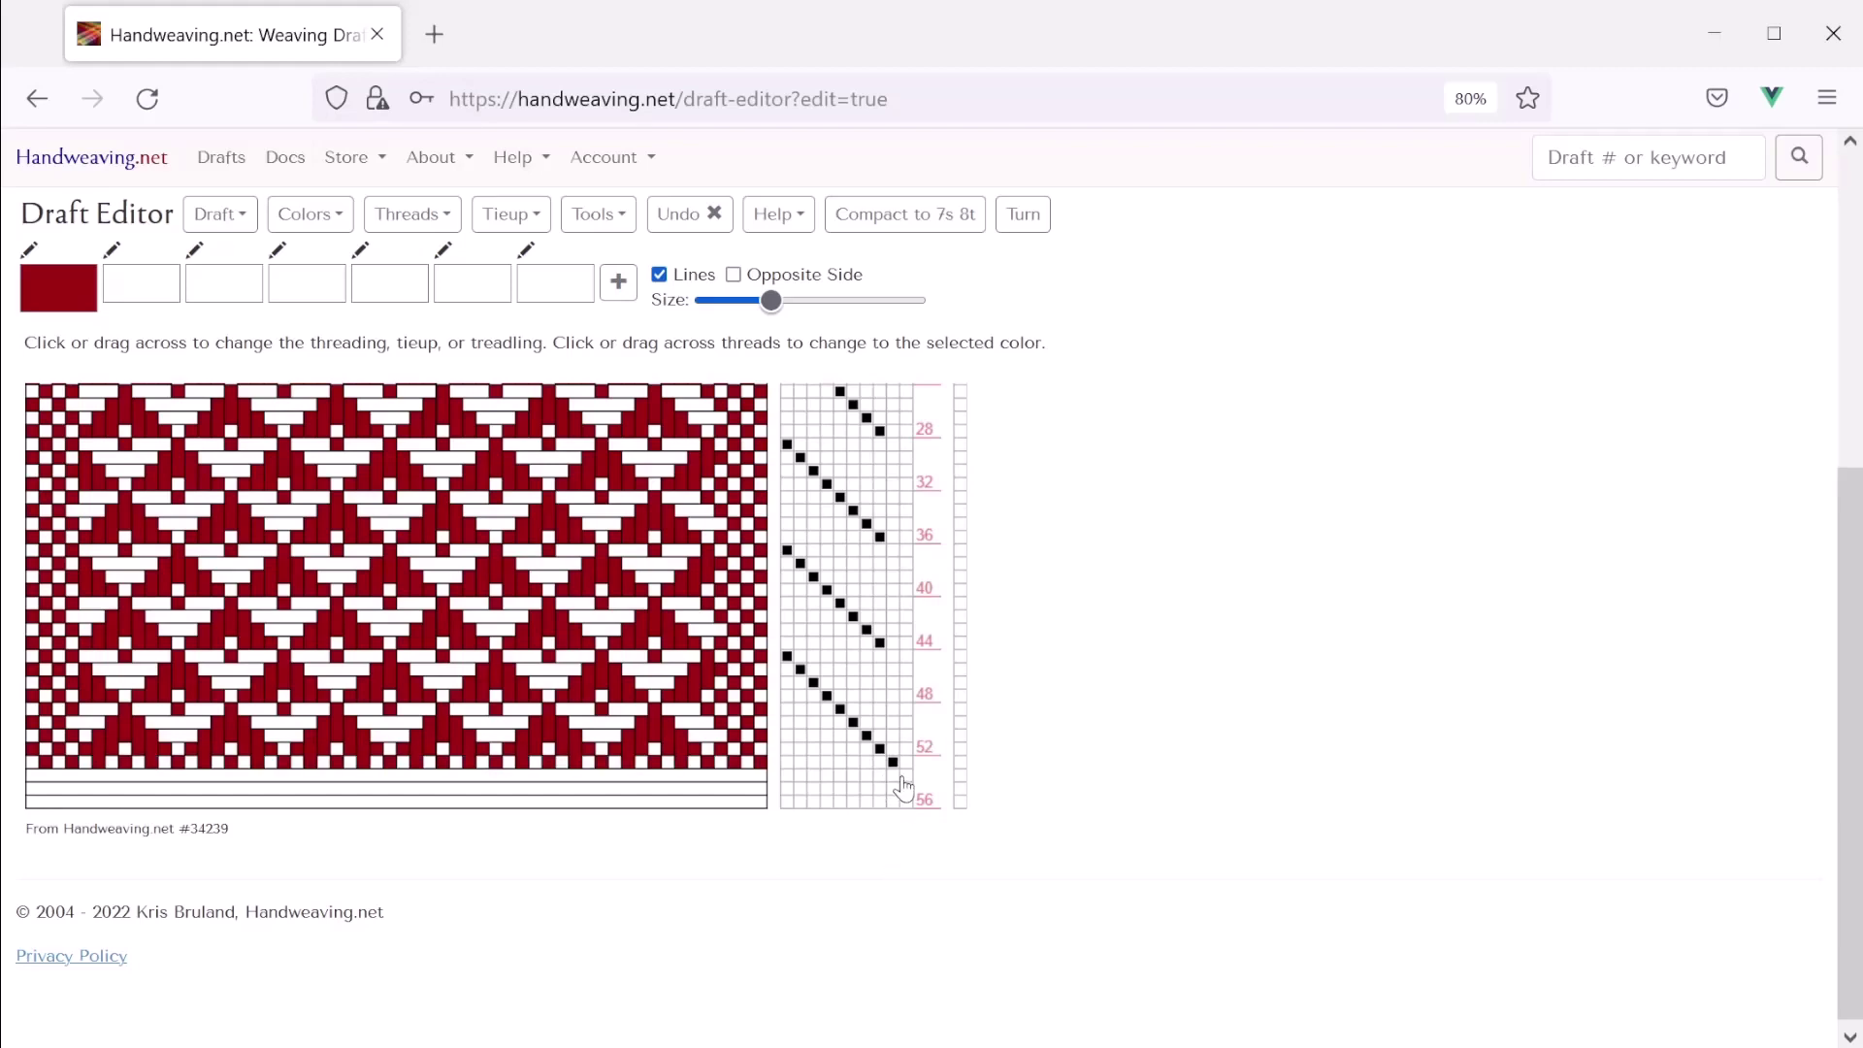
{"action": "left_click", "coordinate": [906, 775]}
{"action": "left_click", "coordinate": [894, 788]}
{"action": "left_click", "coordinate": [906, 802]}
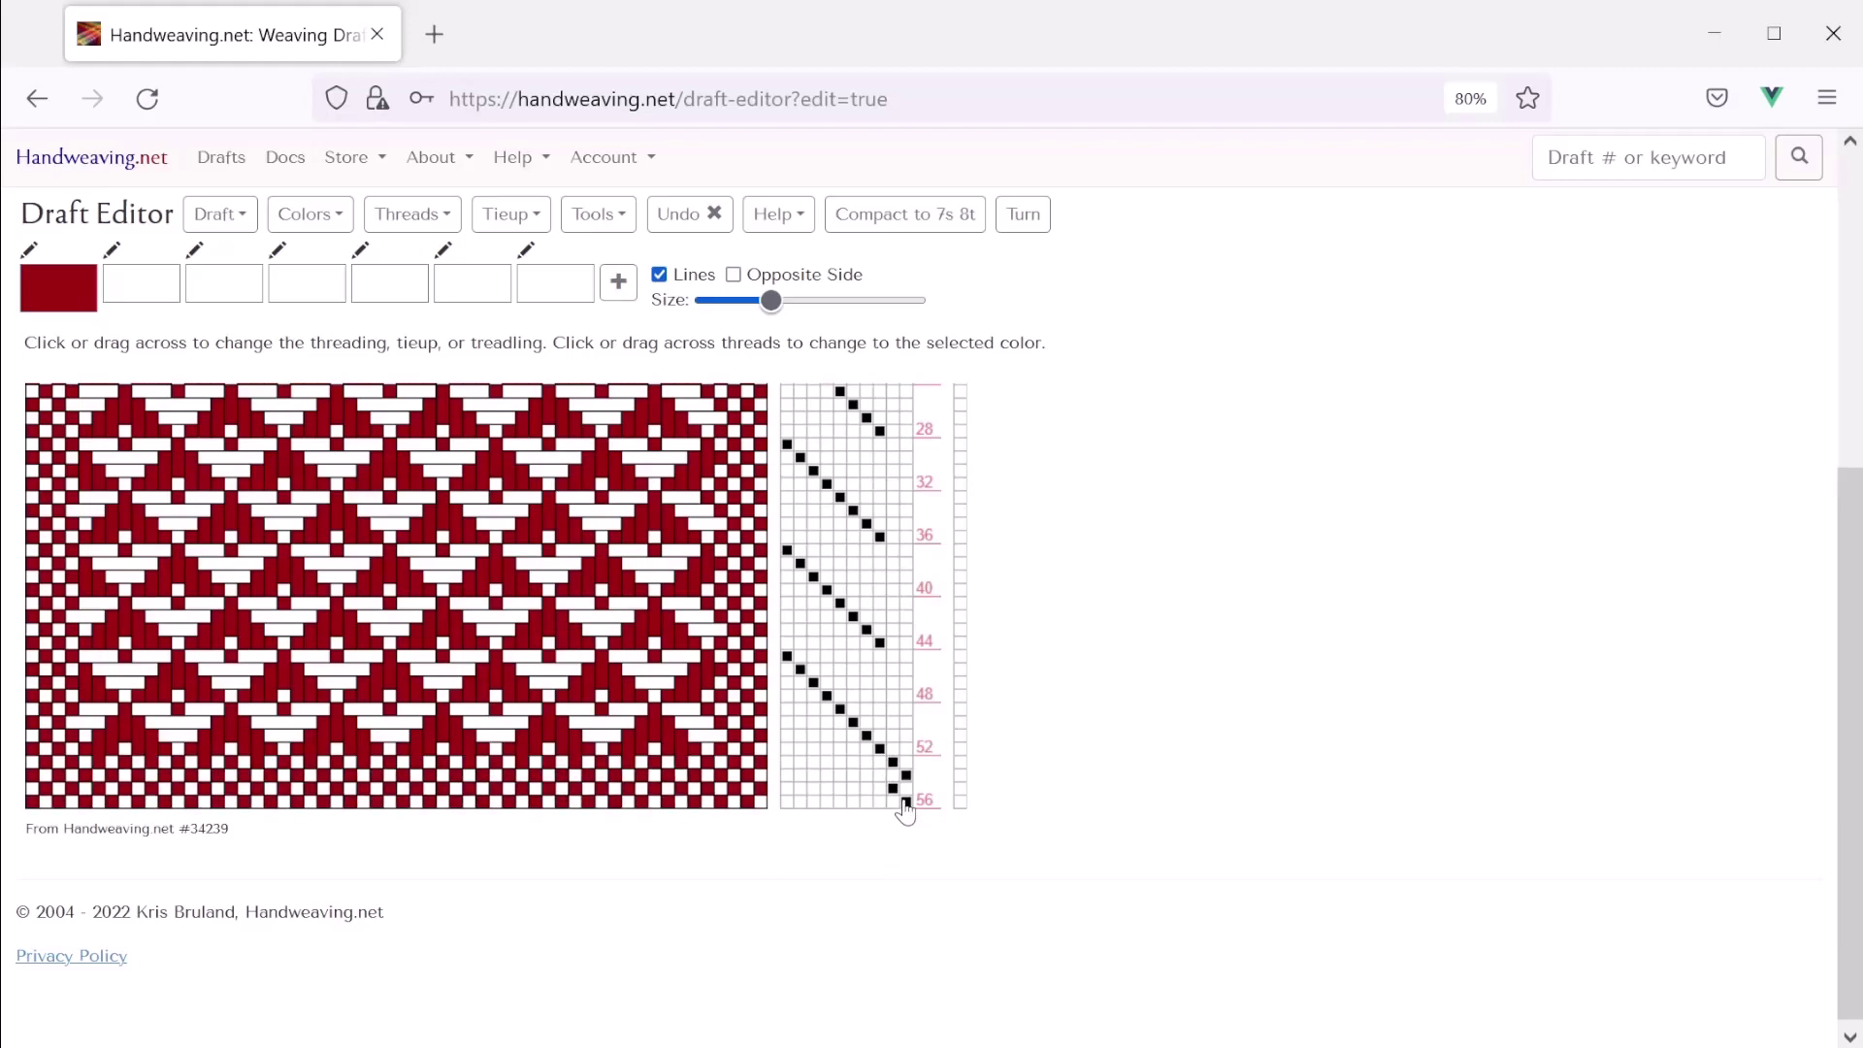
{"action": "scroll", "coordinate": [863, 684], "scroll_direction": "up", "scroll_amount": 5}
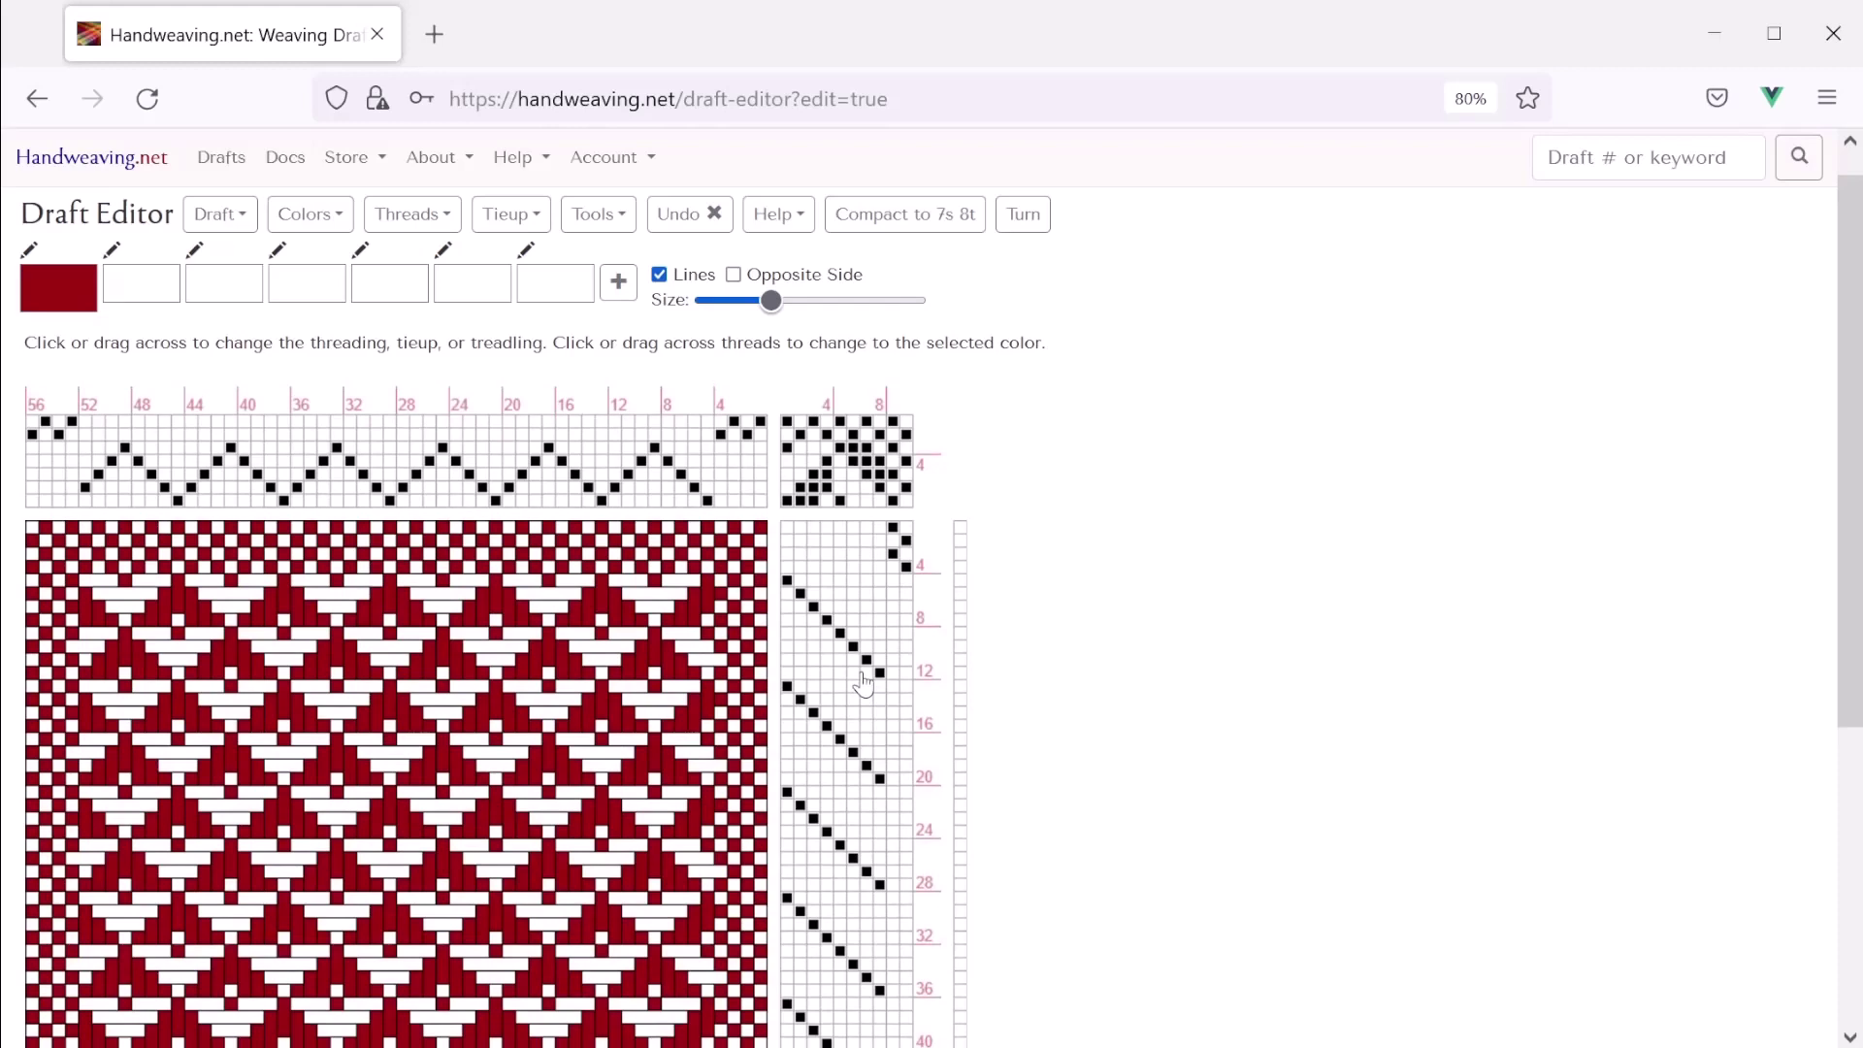
{"action": "scroll", "coordinate": [863, 684], "scroll_direction": "down", "scroll_amount": 3}
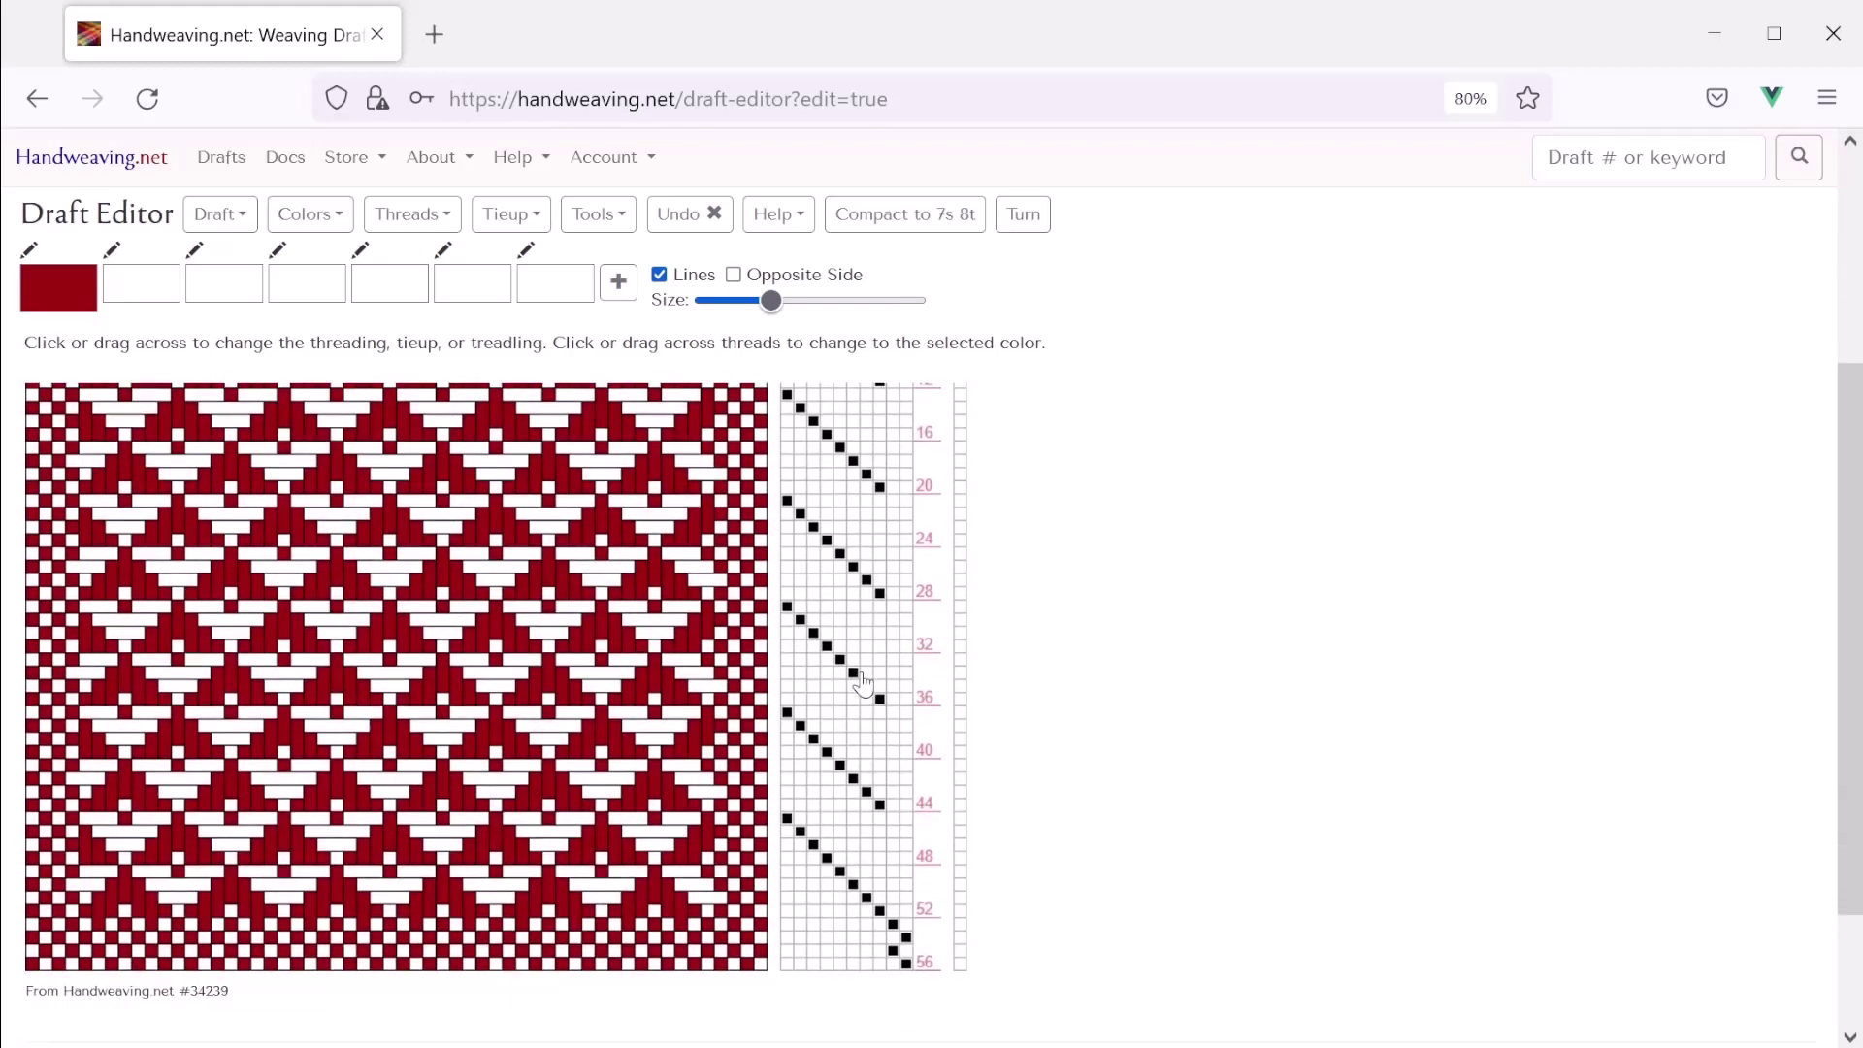
{"action": "scroll", "coordinate": [862, 682], "scroll_direction": "up", "scroll_amount": 4}
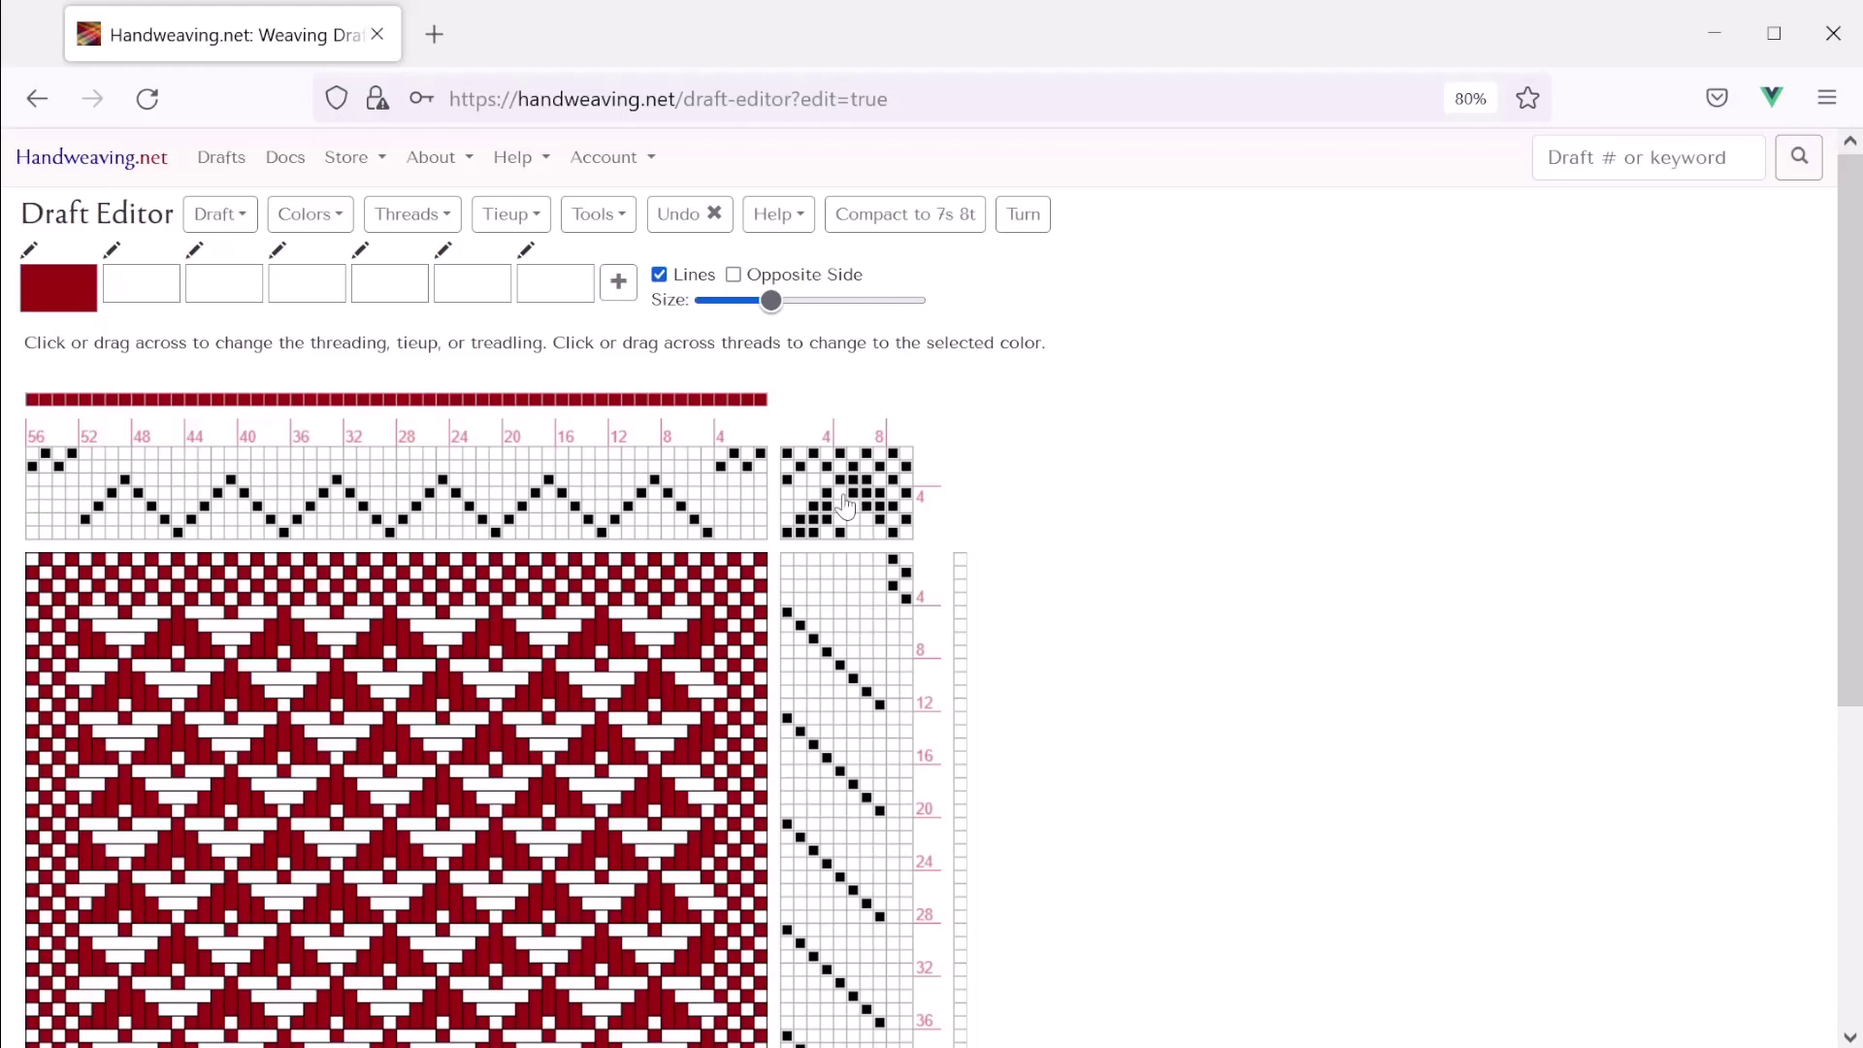
Compact the draft to 7 shafts and 8 treadles and review the rearranged threading and treadling
{"action": "left_click", "coordinate": [906, 235]}
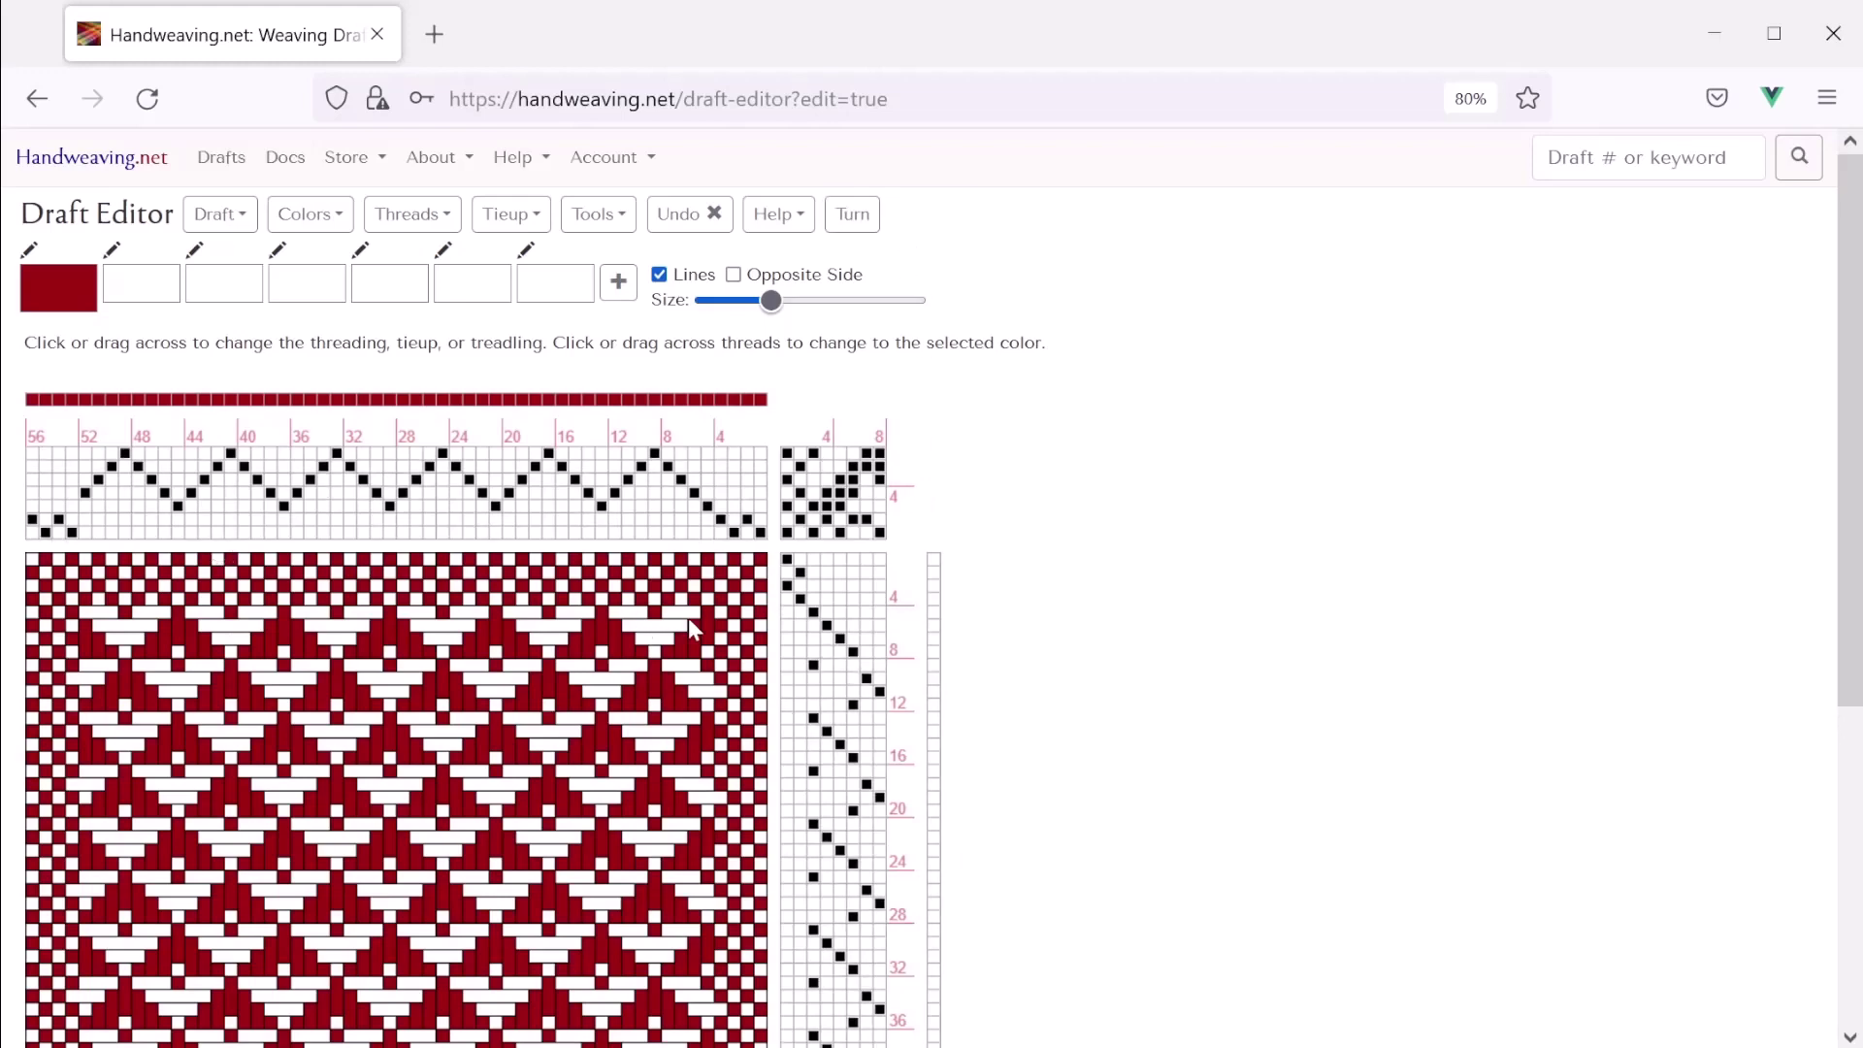
{"action": "scroll", "coordinate": [807, 703], "scroll_direction": "down", "scroll_amount": 3}
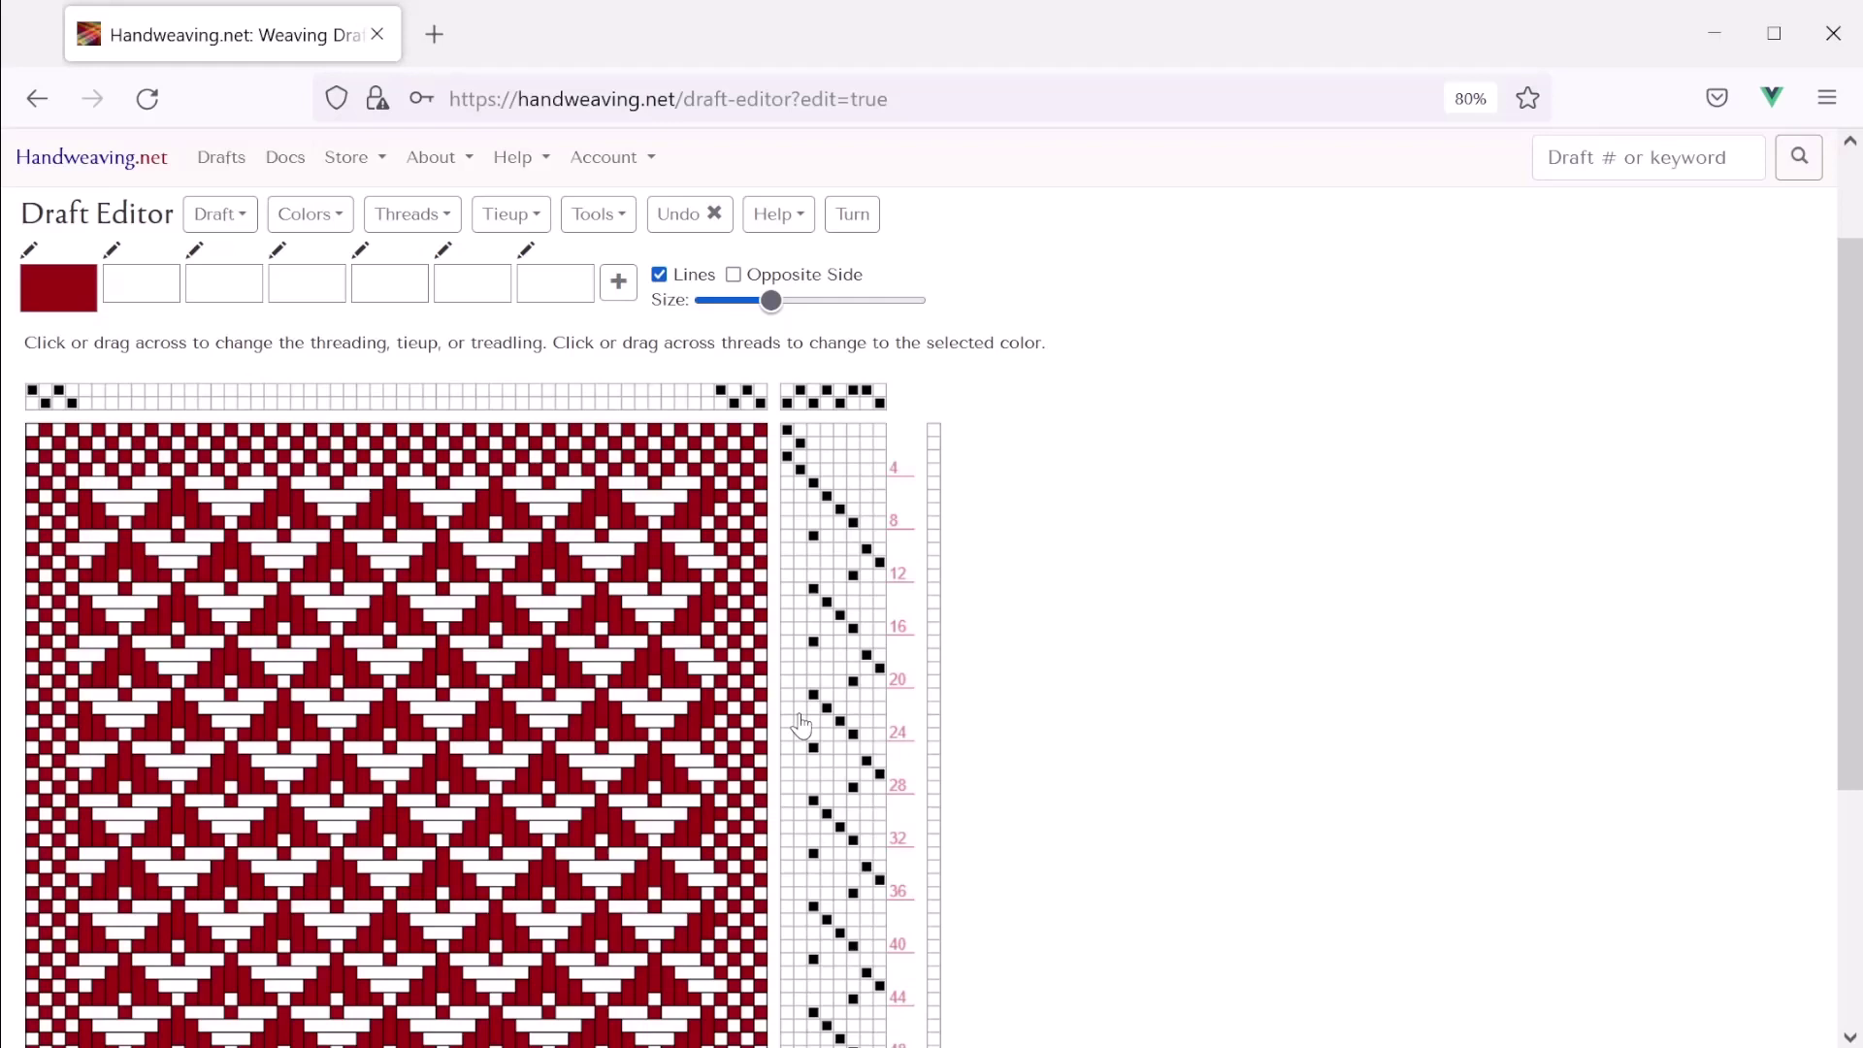
{"action": "scroll", "coordinate": [796, 823], "scroll_direction": "down", "scroll_amount": 1}
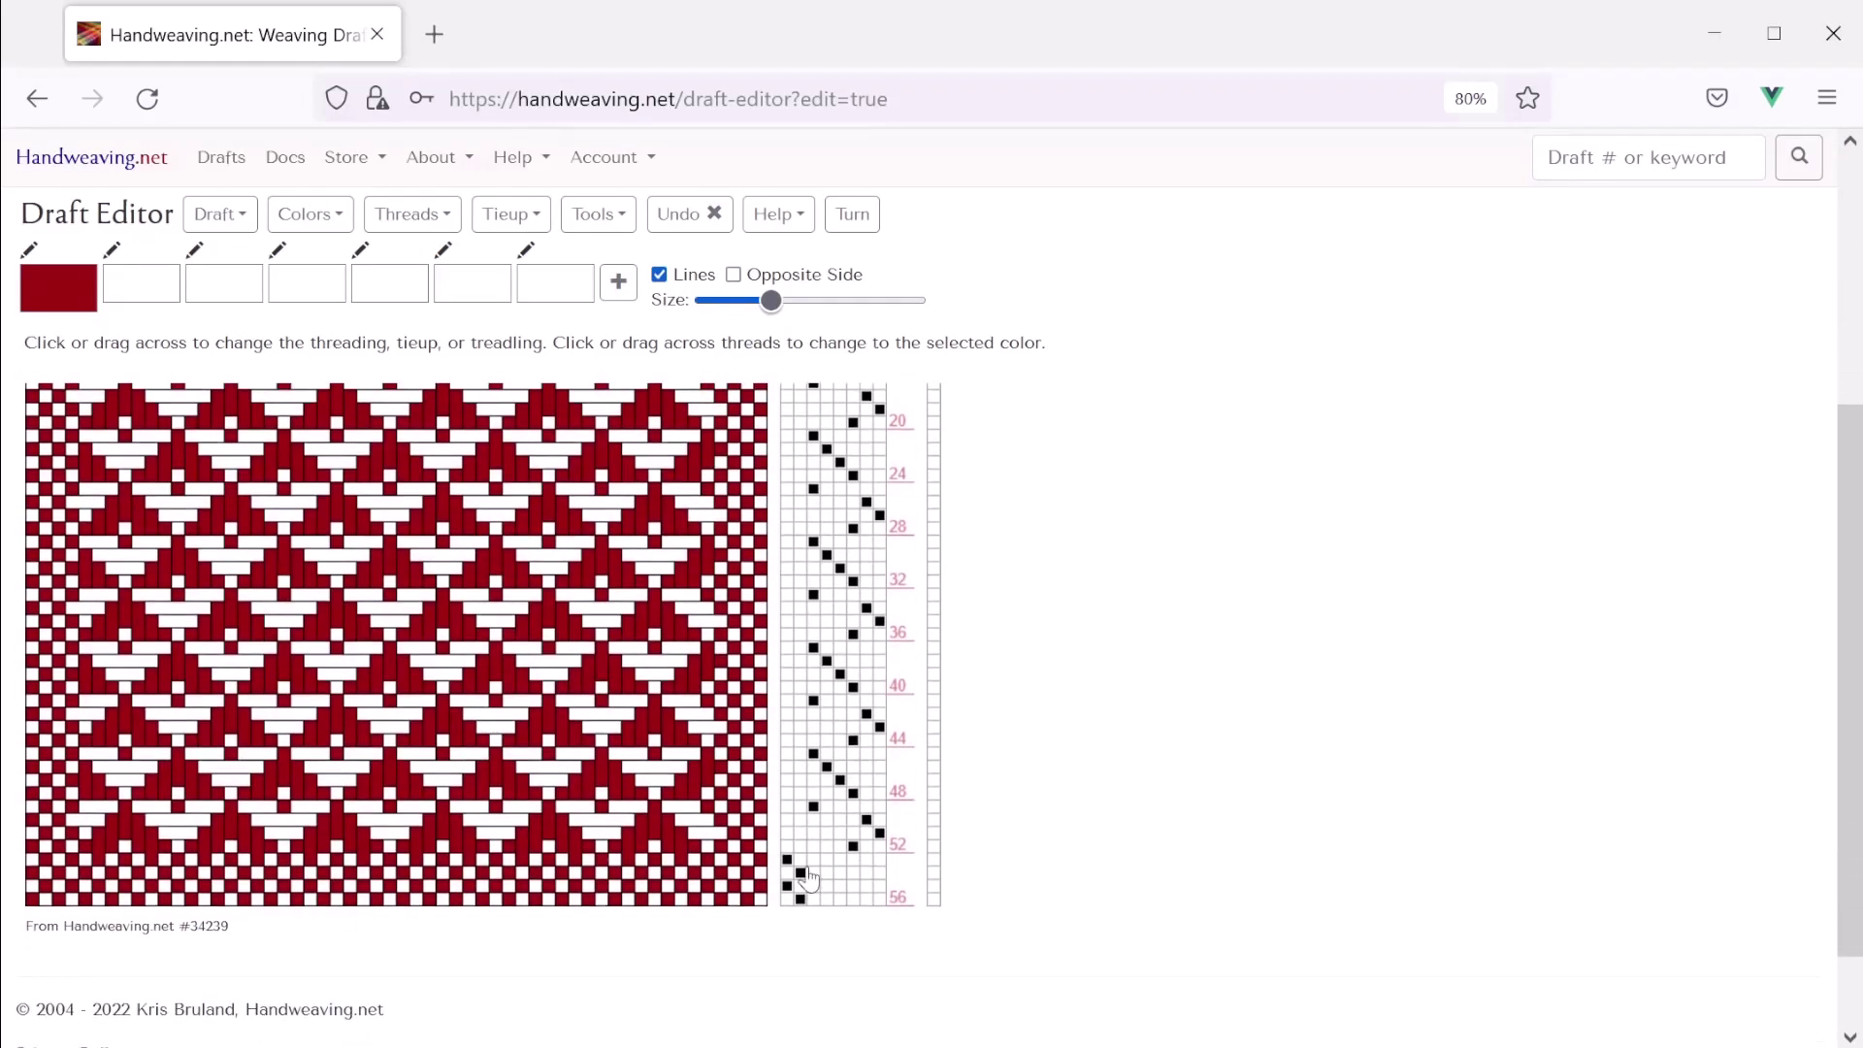
{"action": "scroll", "coordinate": [799, 878], "scroll_direction": "up", "scroll_amount": 5}
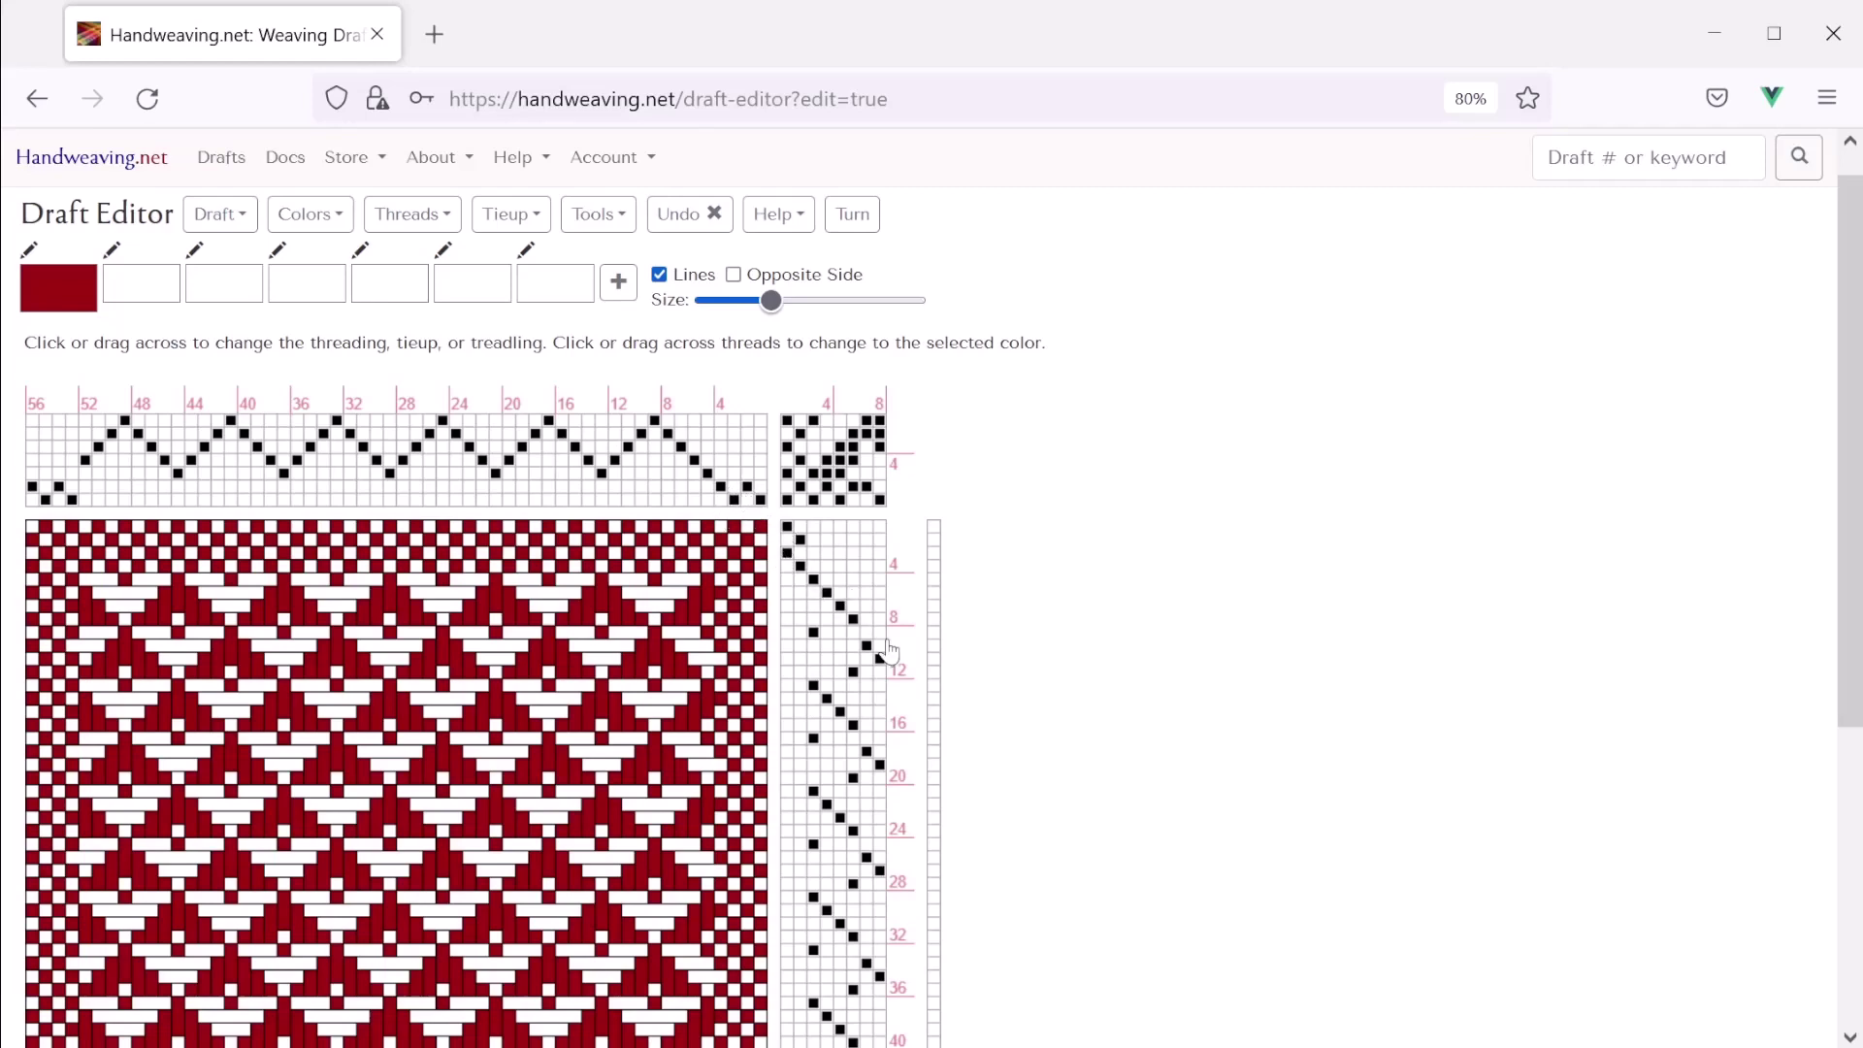
{"action": "scroll", "coordinate": [854, 670], "scroll_direction": "down", "scroll_amount": 4}
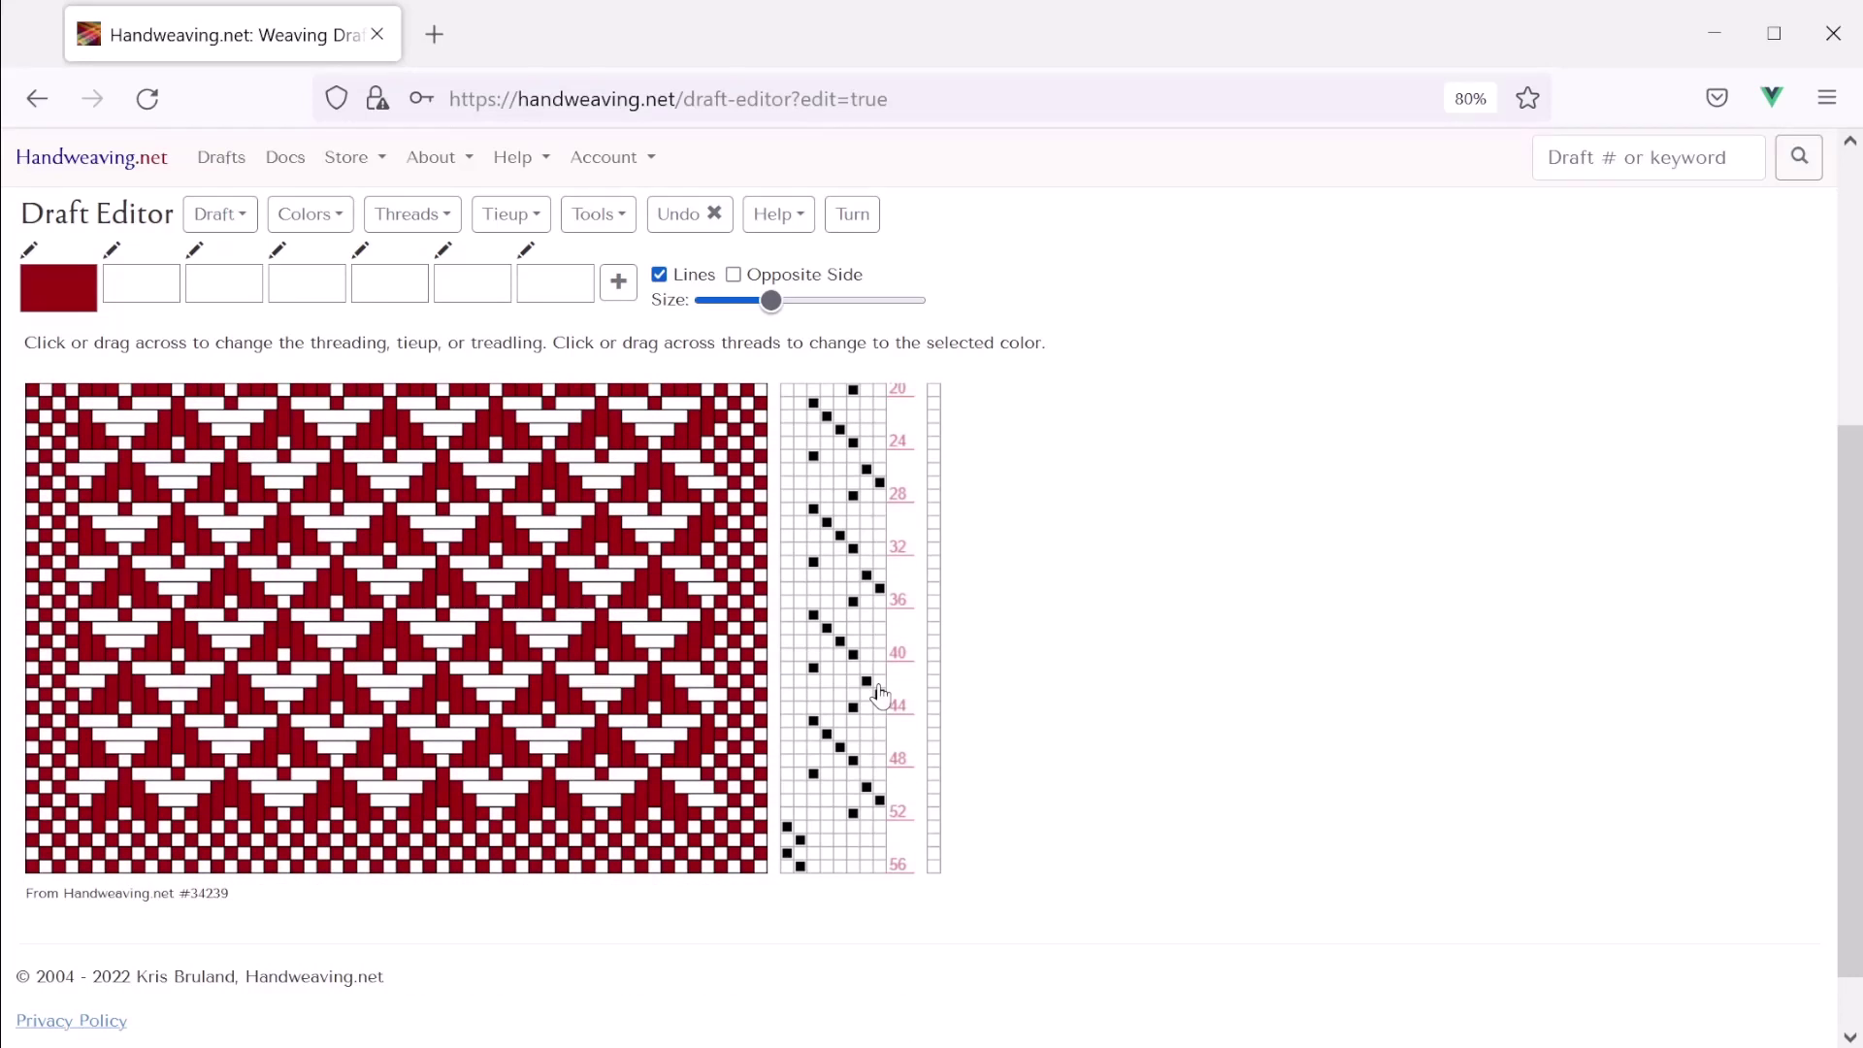
{"action": "scroll", "coordinate": [880, 694], "scroll_direction": "up", "scroll_amount": 4}
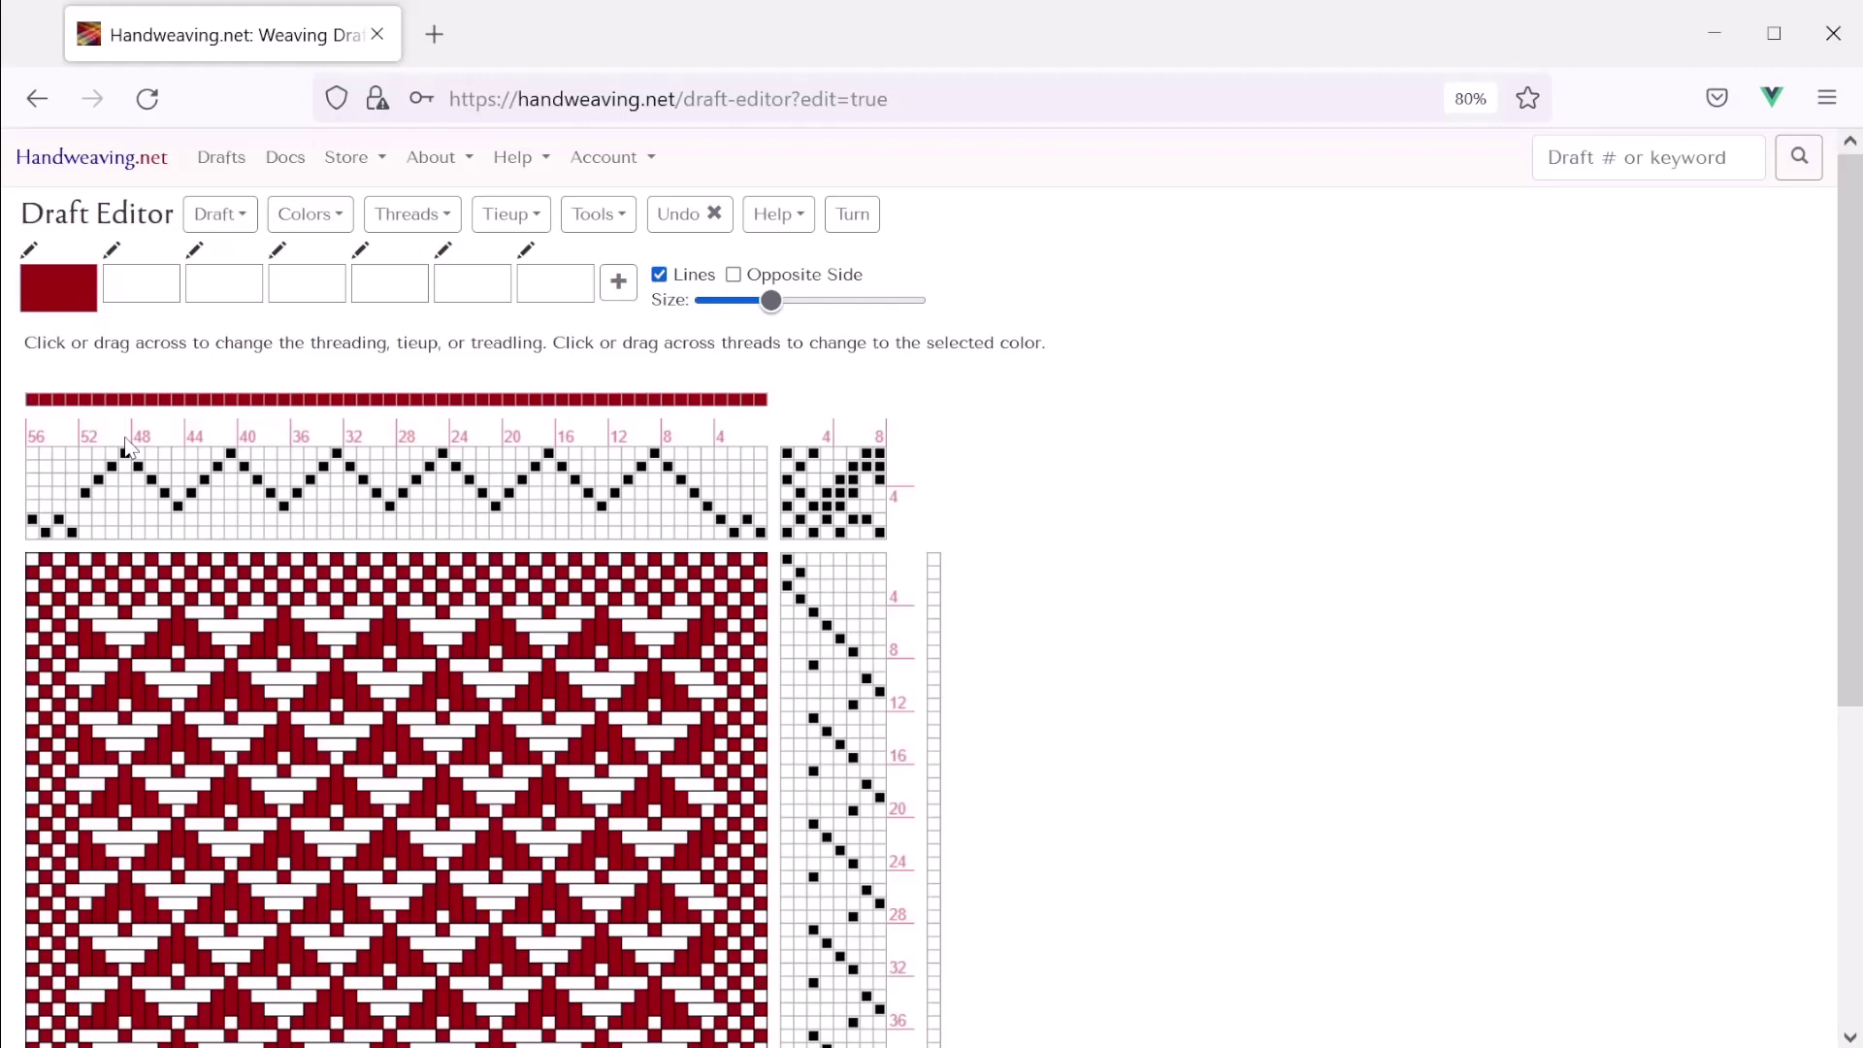
{"action": "left_click", "coordinate": [235, 221]}
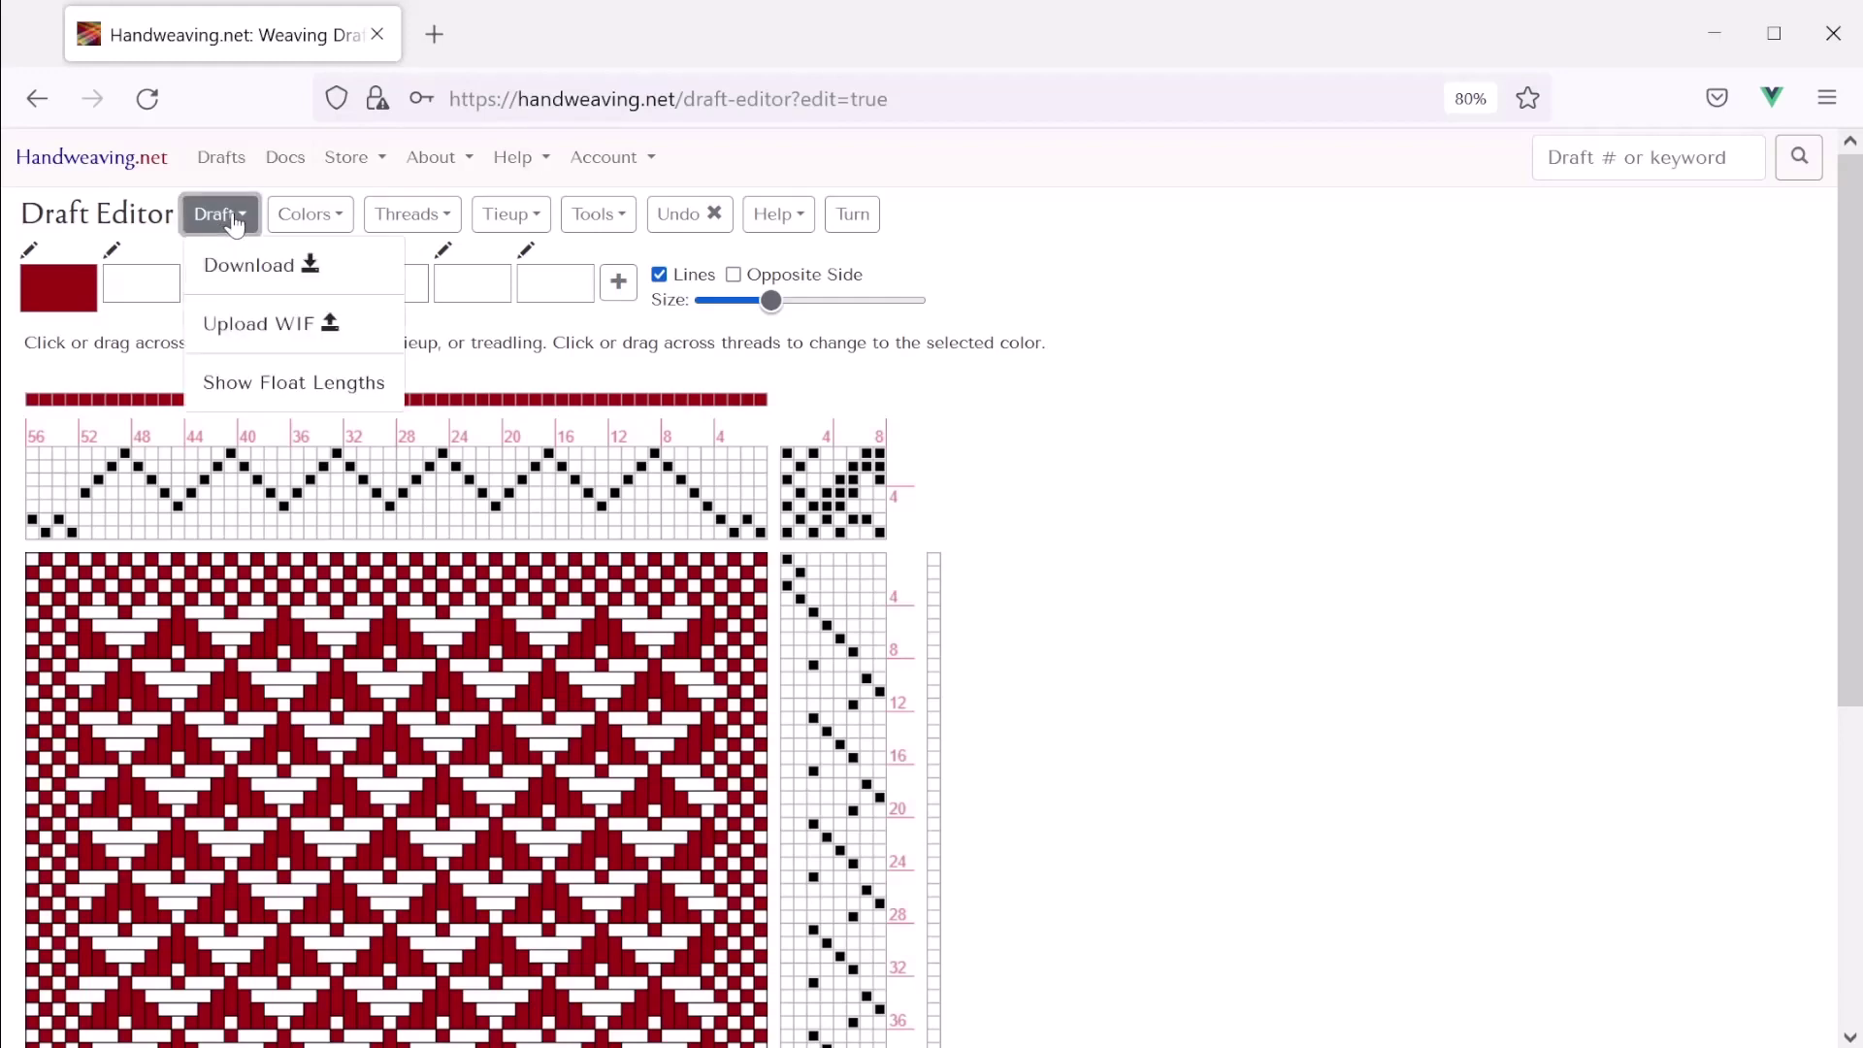
{"action": "left_click", "coordinate": [248, 276]}
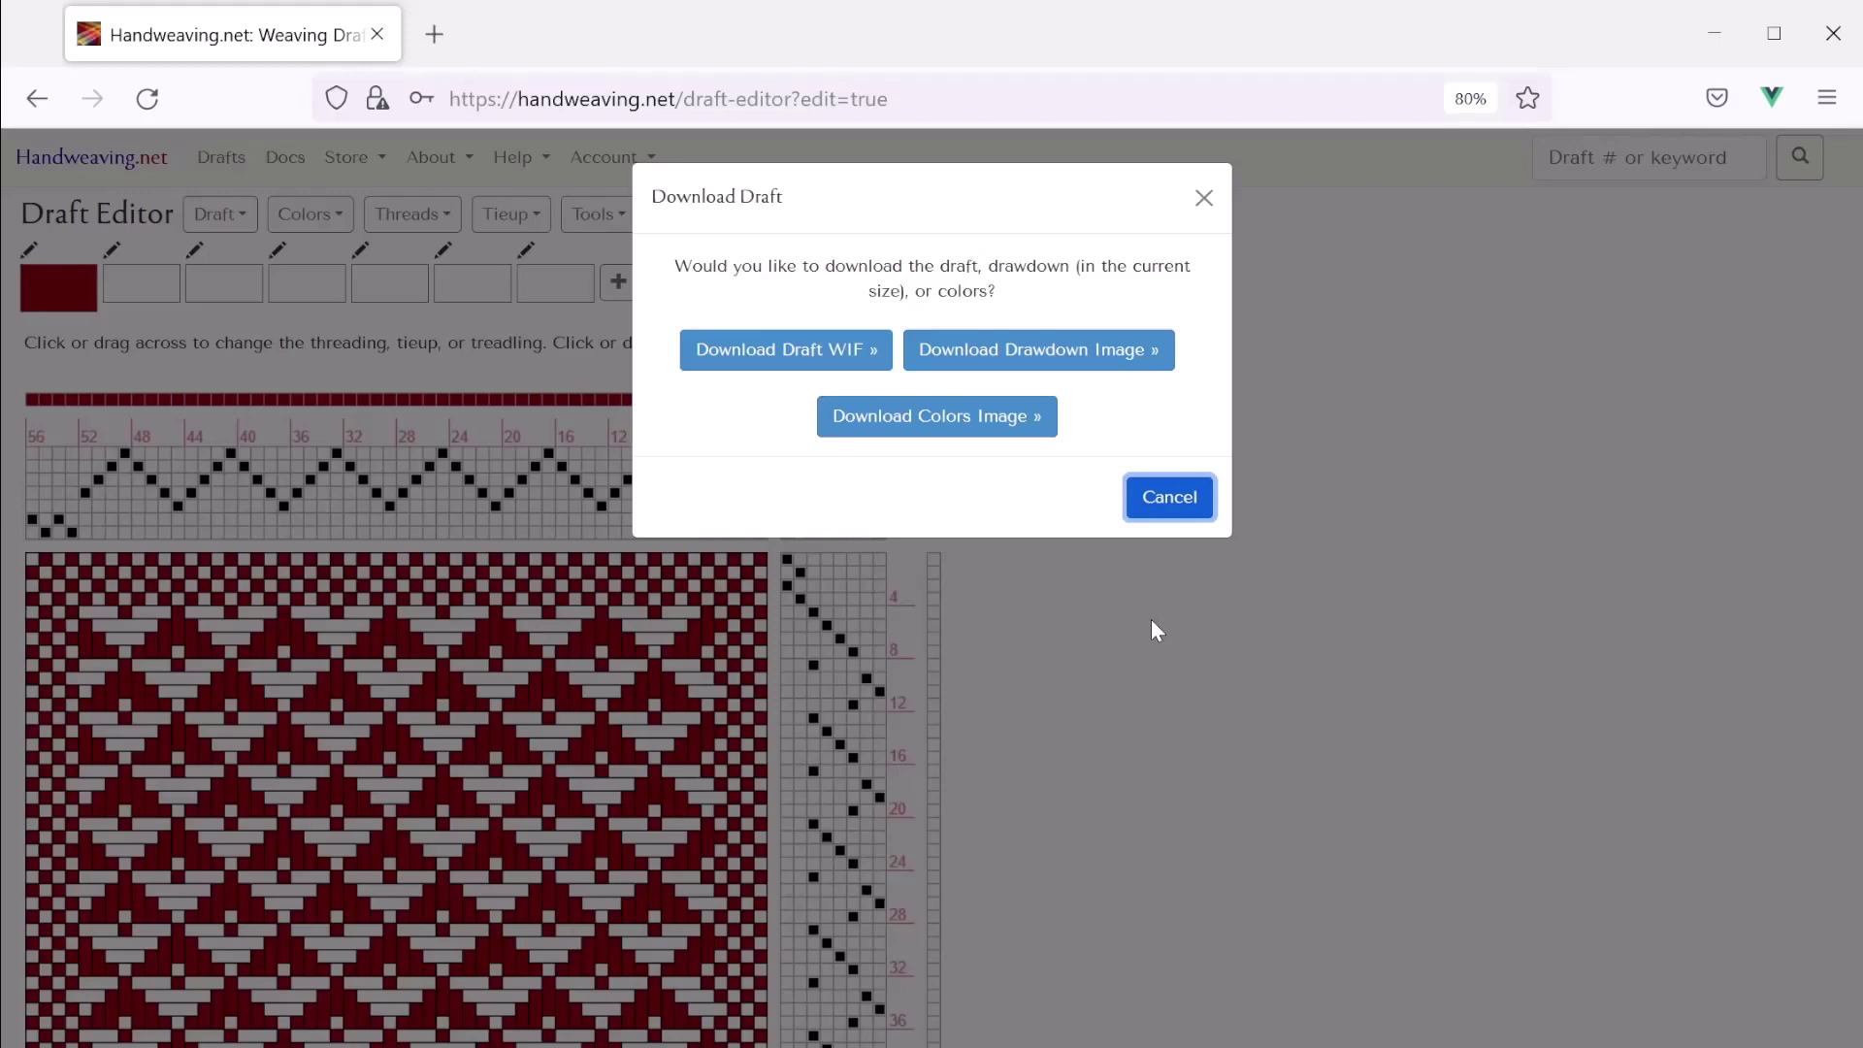
{"action": "left_click", "coordinate": [1170, 497]}
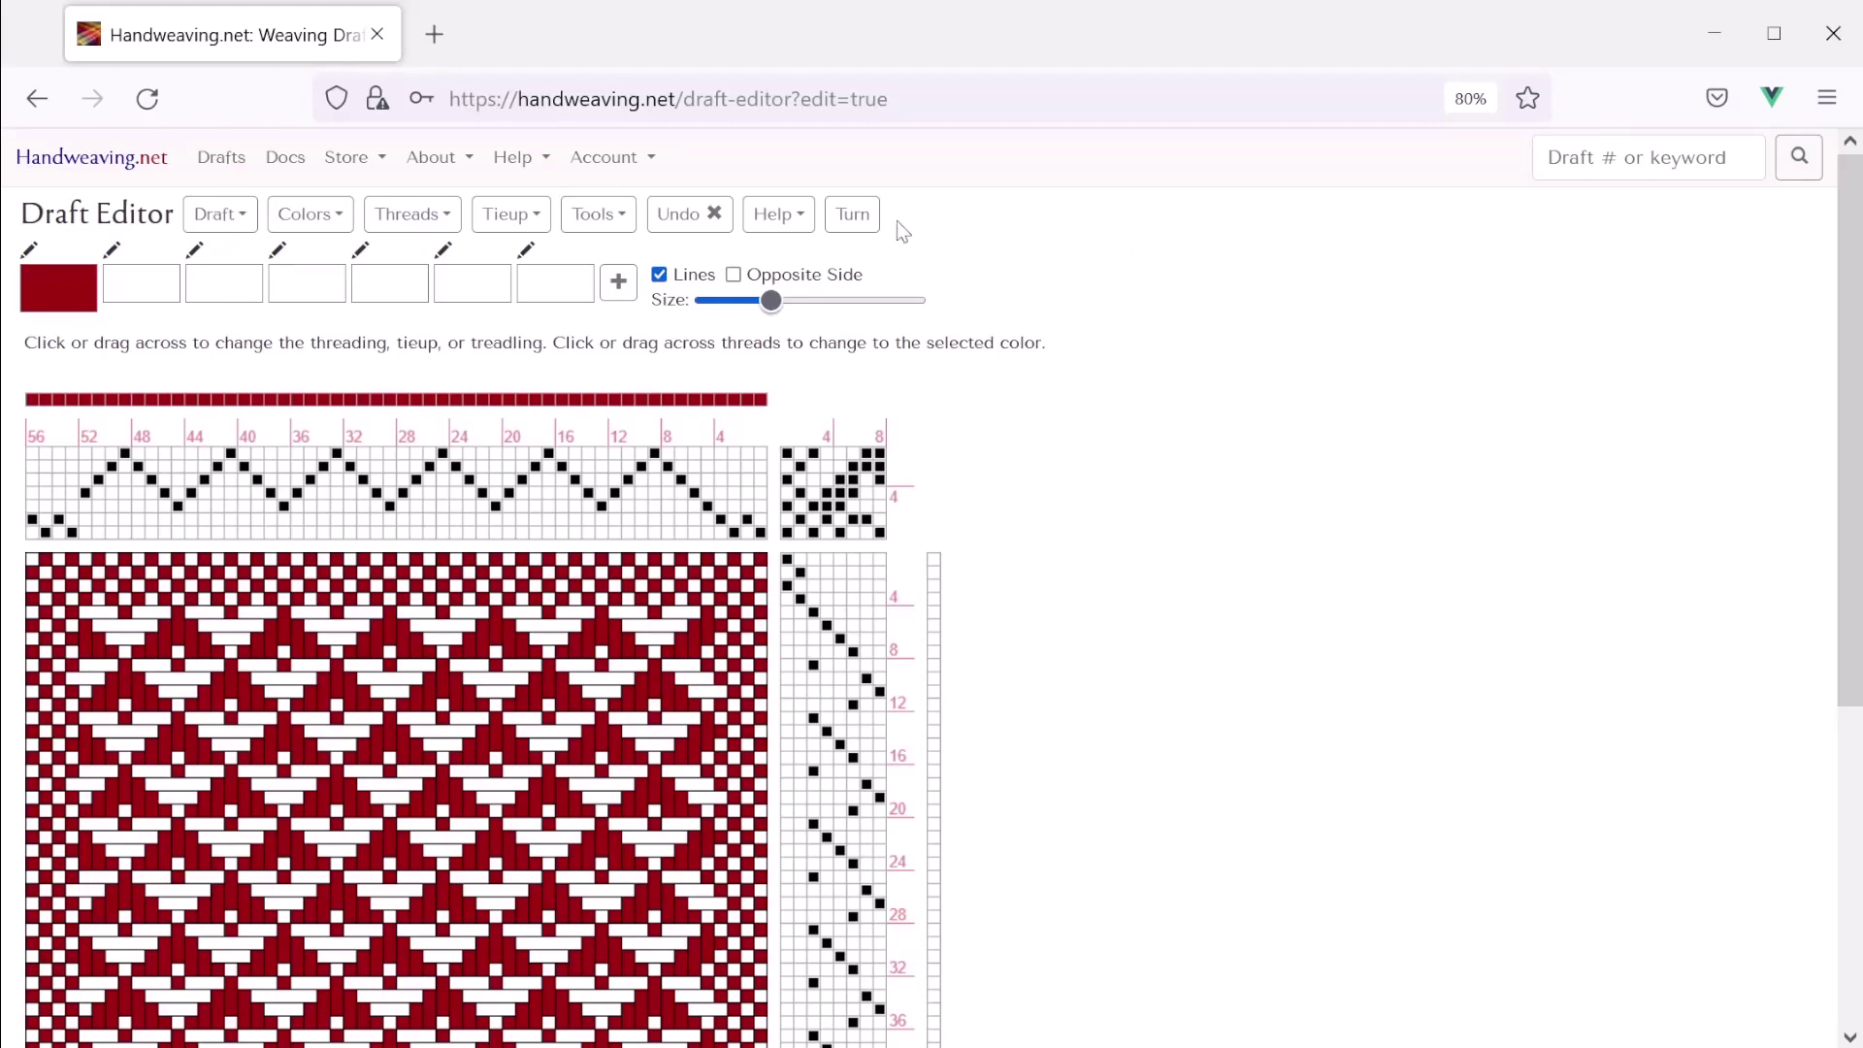
Return to the home page without downloading the changes and enter 54254 as a draft search
{"action": "left_click", "coordinate": [68, 163]}
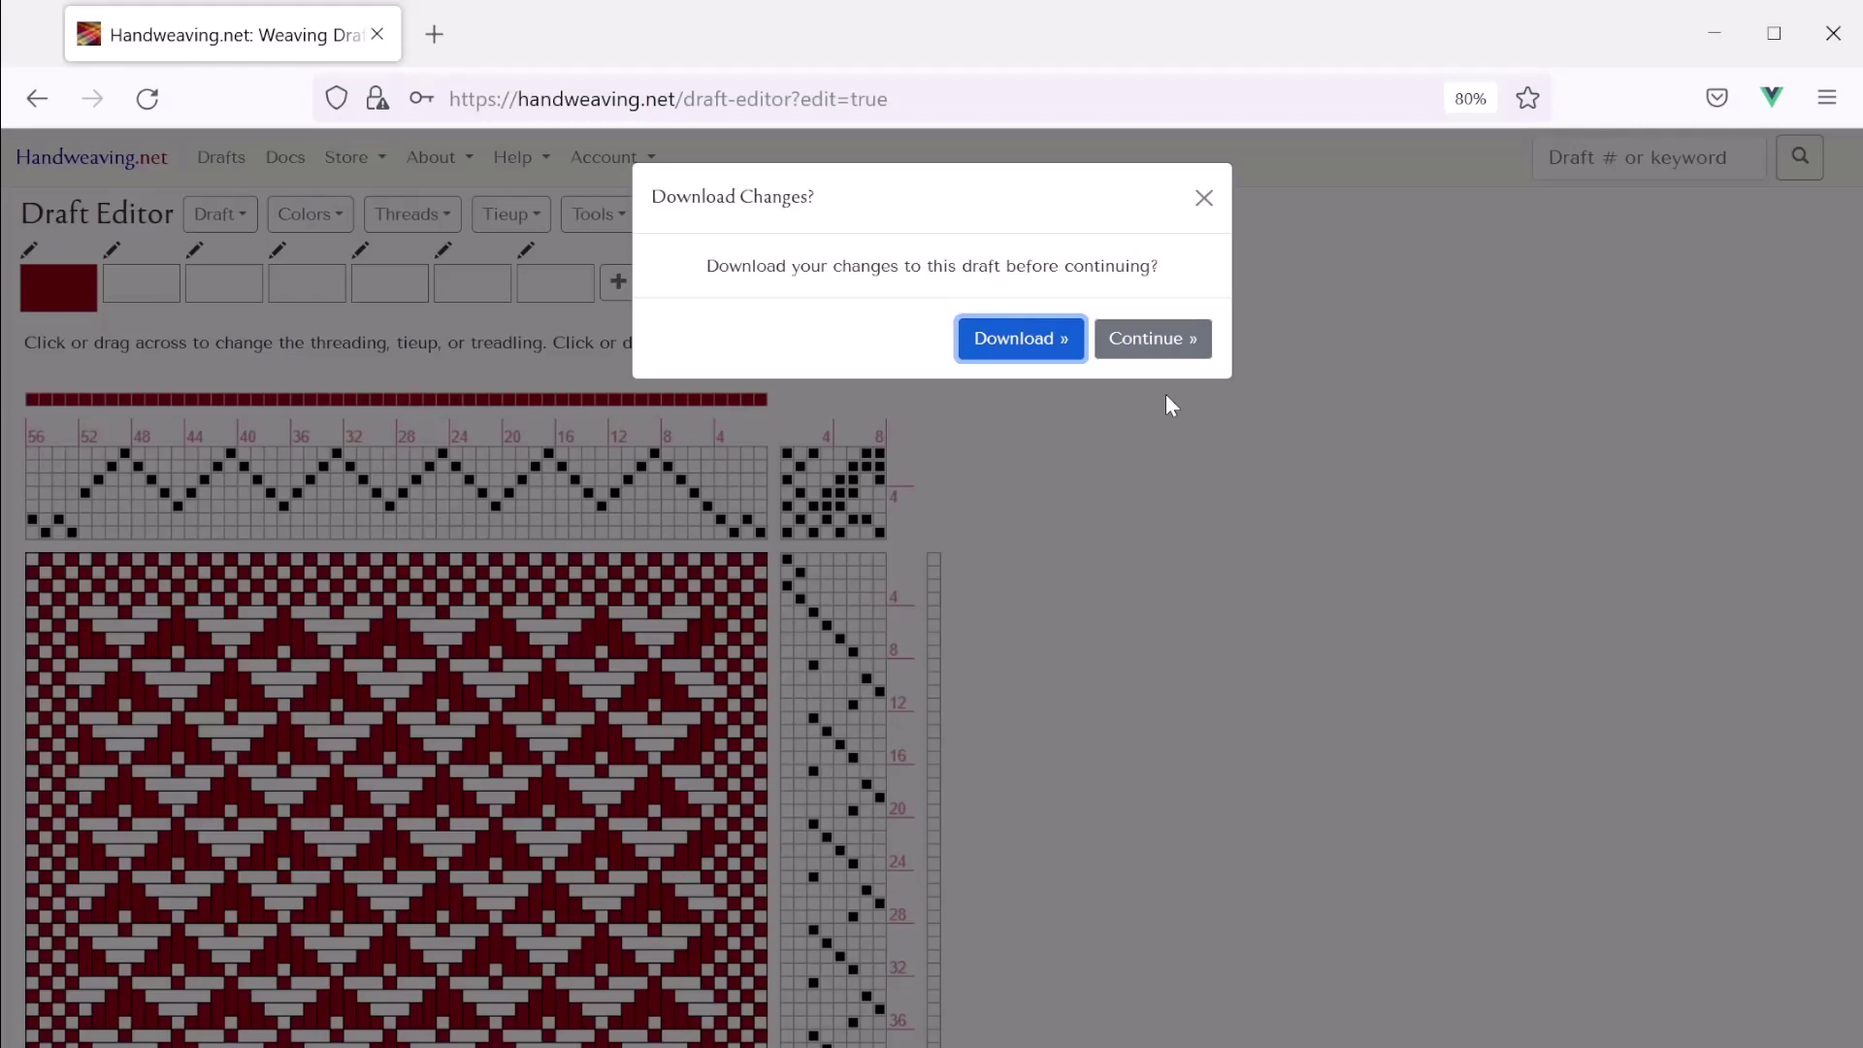
{"action": "left_click", "coordinate": [1148, 342]}
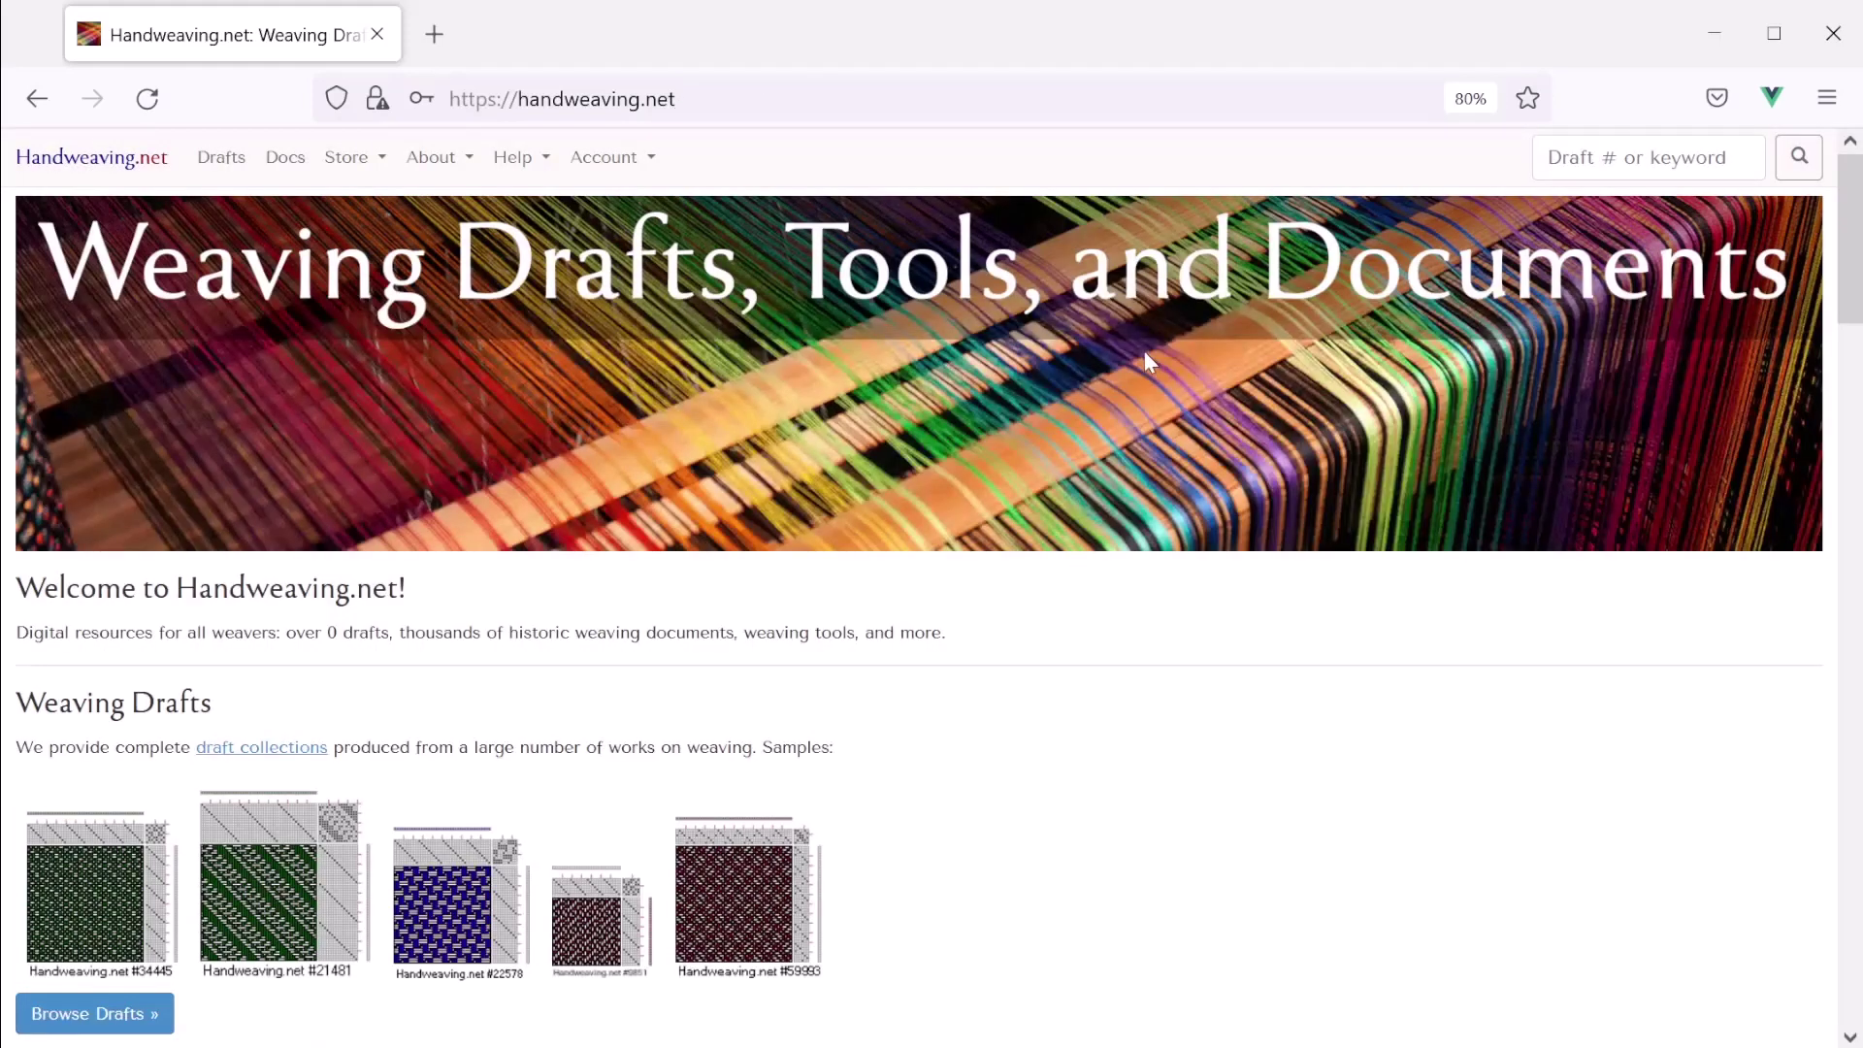
{"action": "left_click", "coordinate": [1596, 153]}
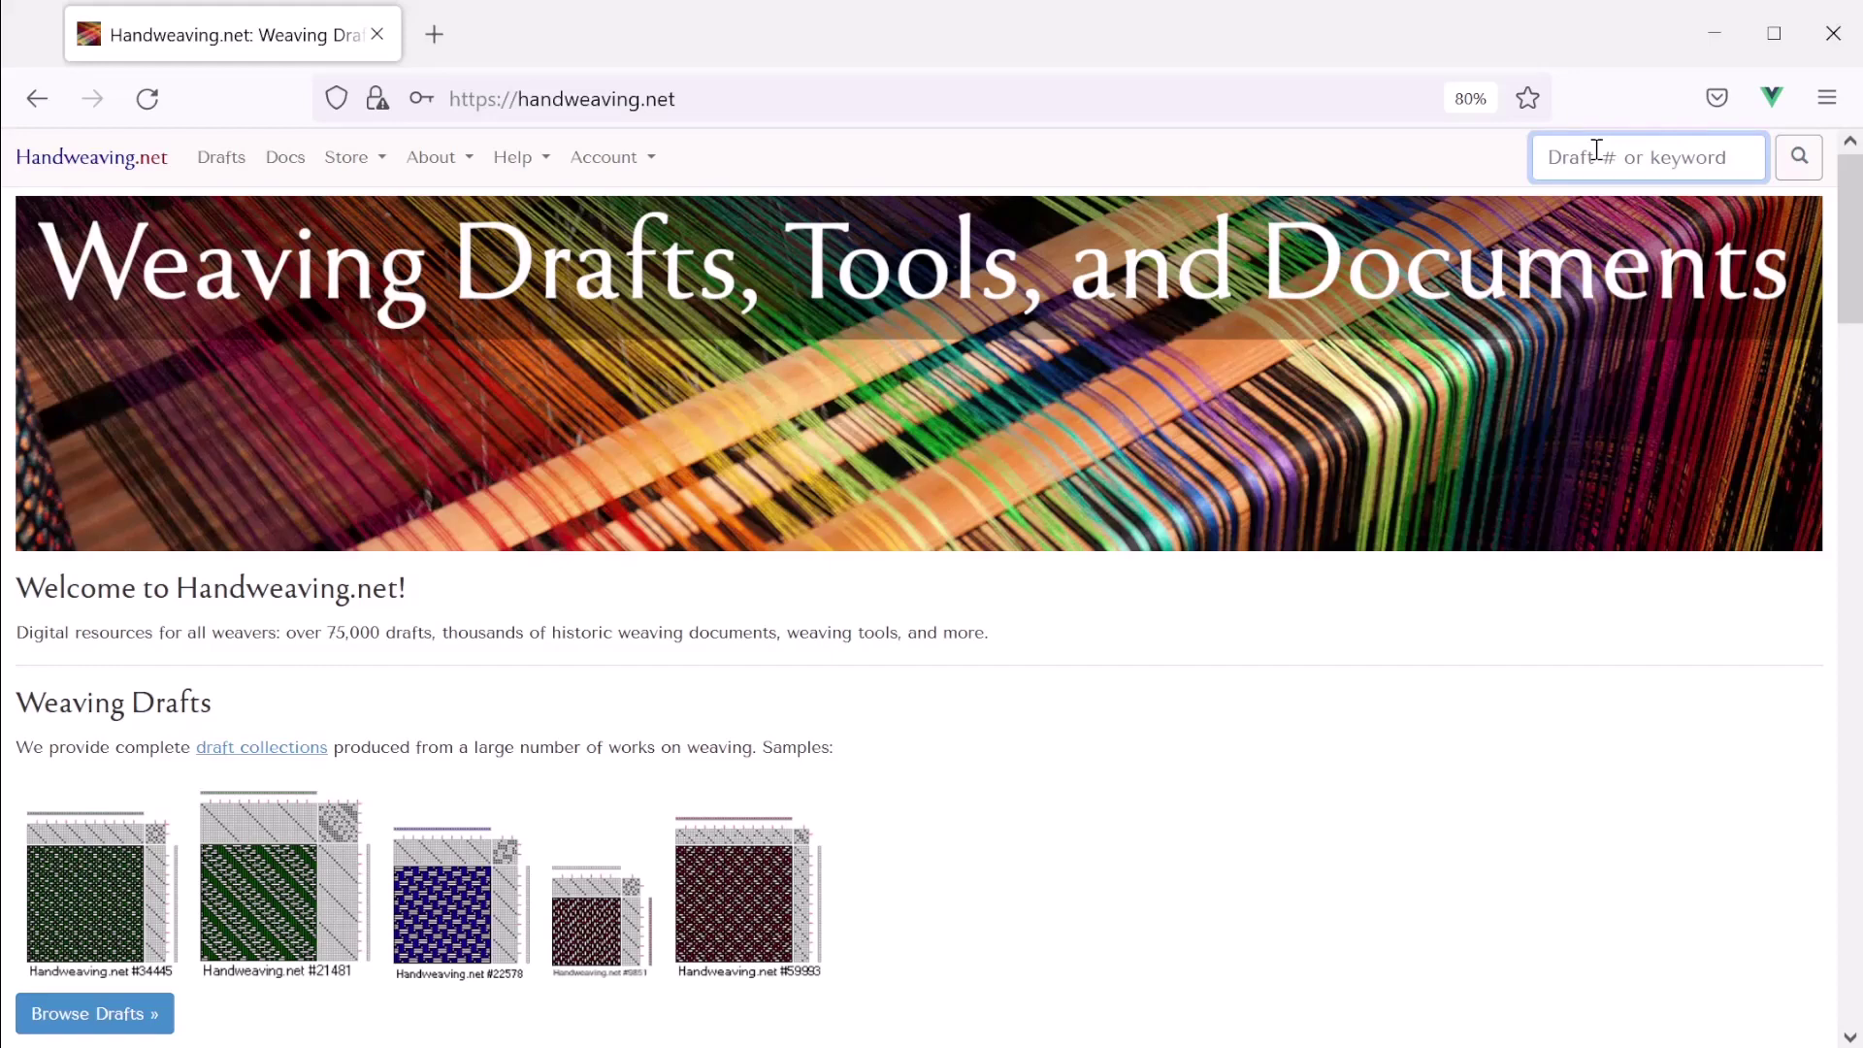
{"action": "type", "text": "54254"}
Search for draft 54254 and open its Weave No. 25 detail page
{"action": "left_click", "coordinate": [1809, 169]}
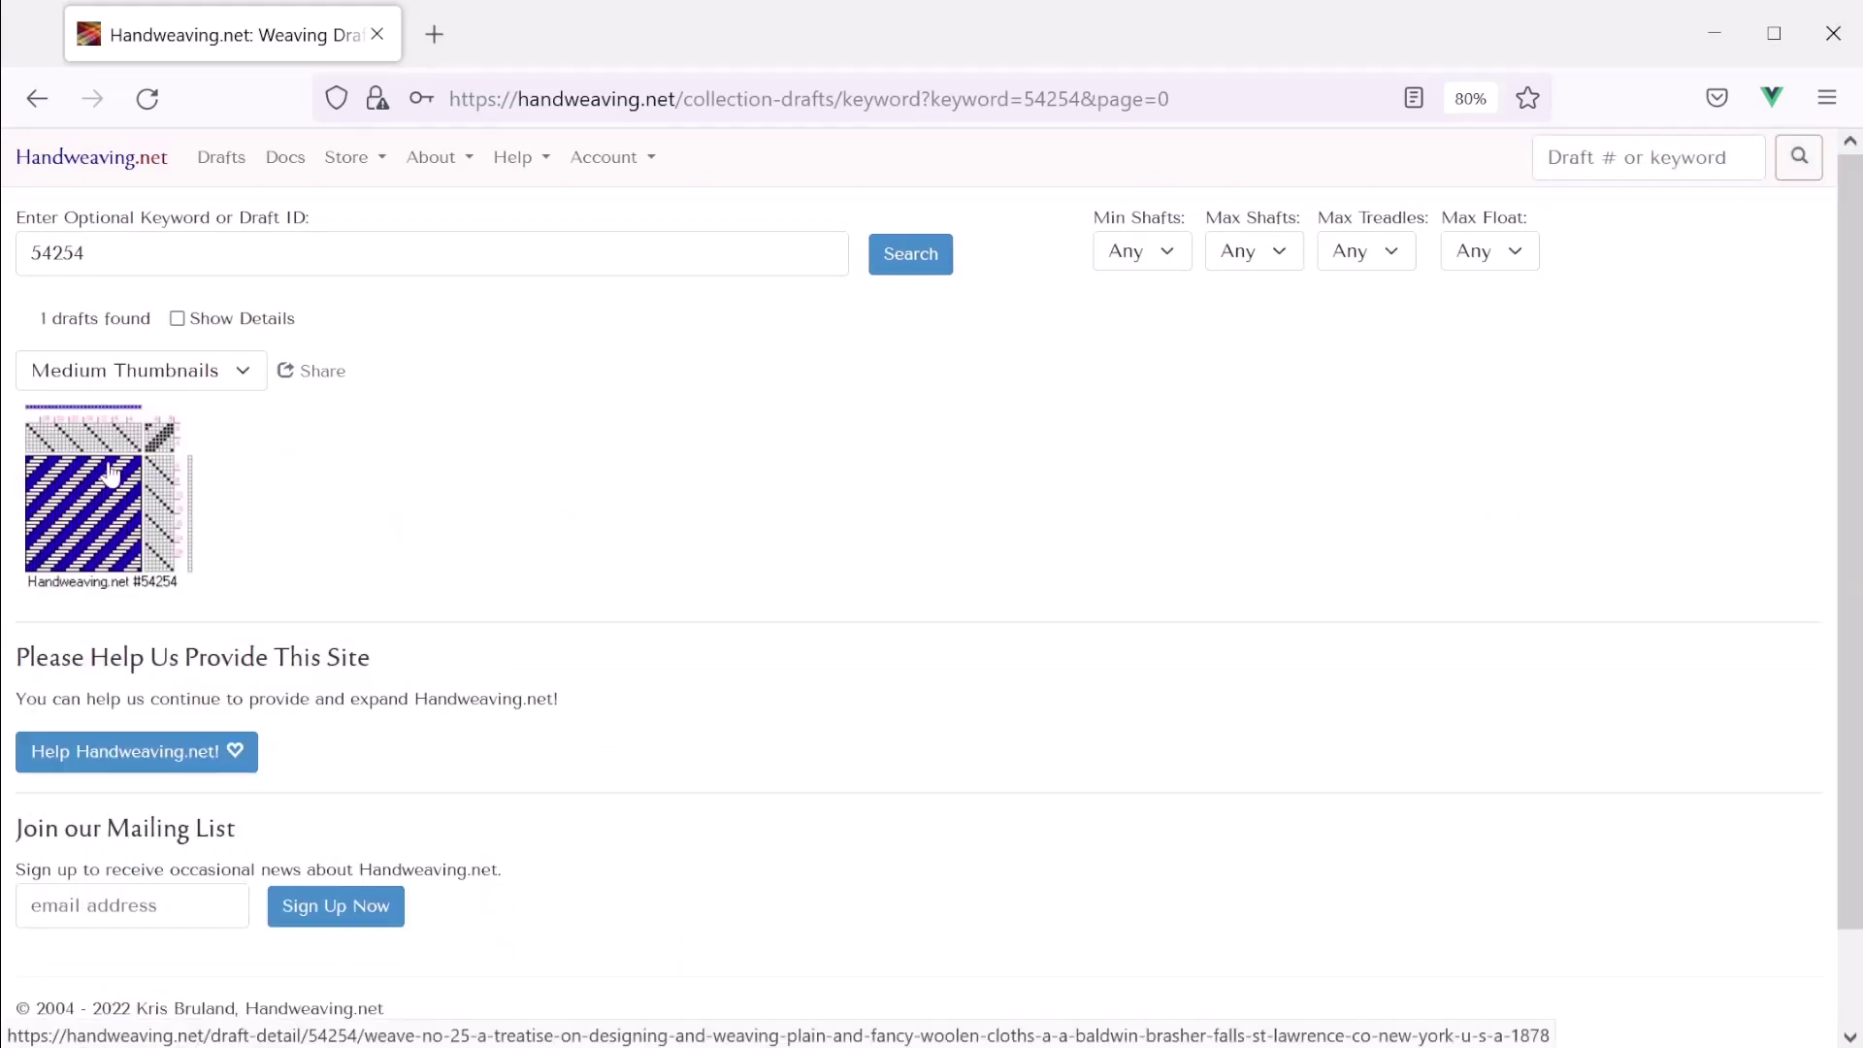
{"action": "left_click", "coordinate": [183, 468]}
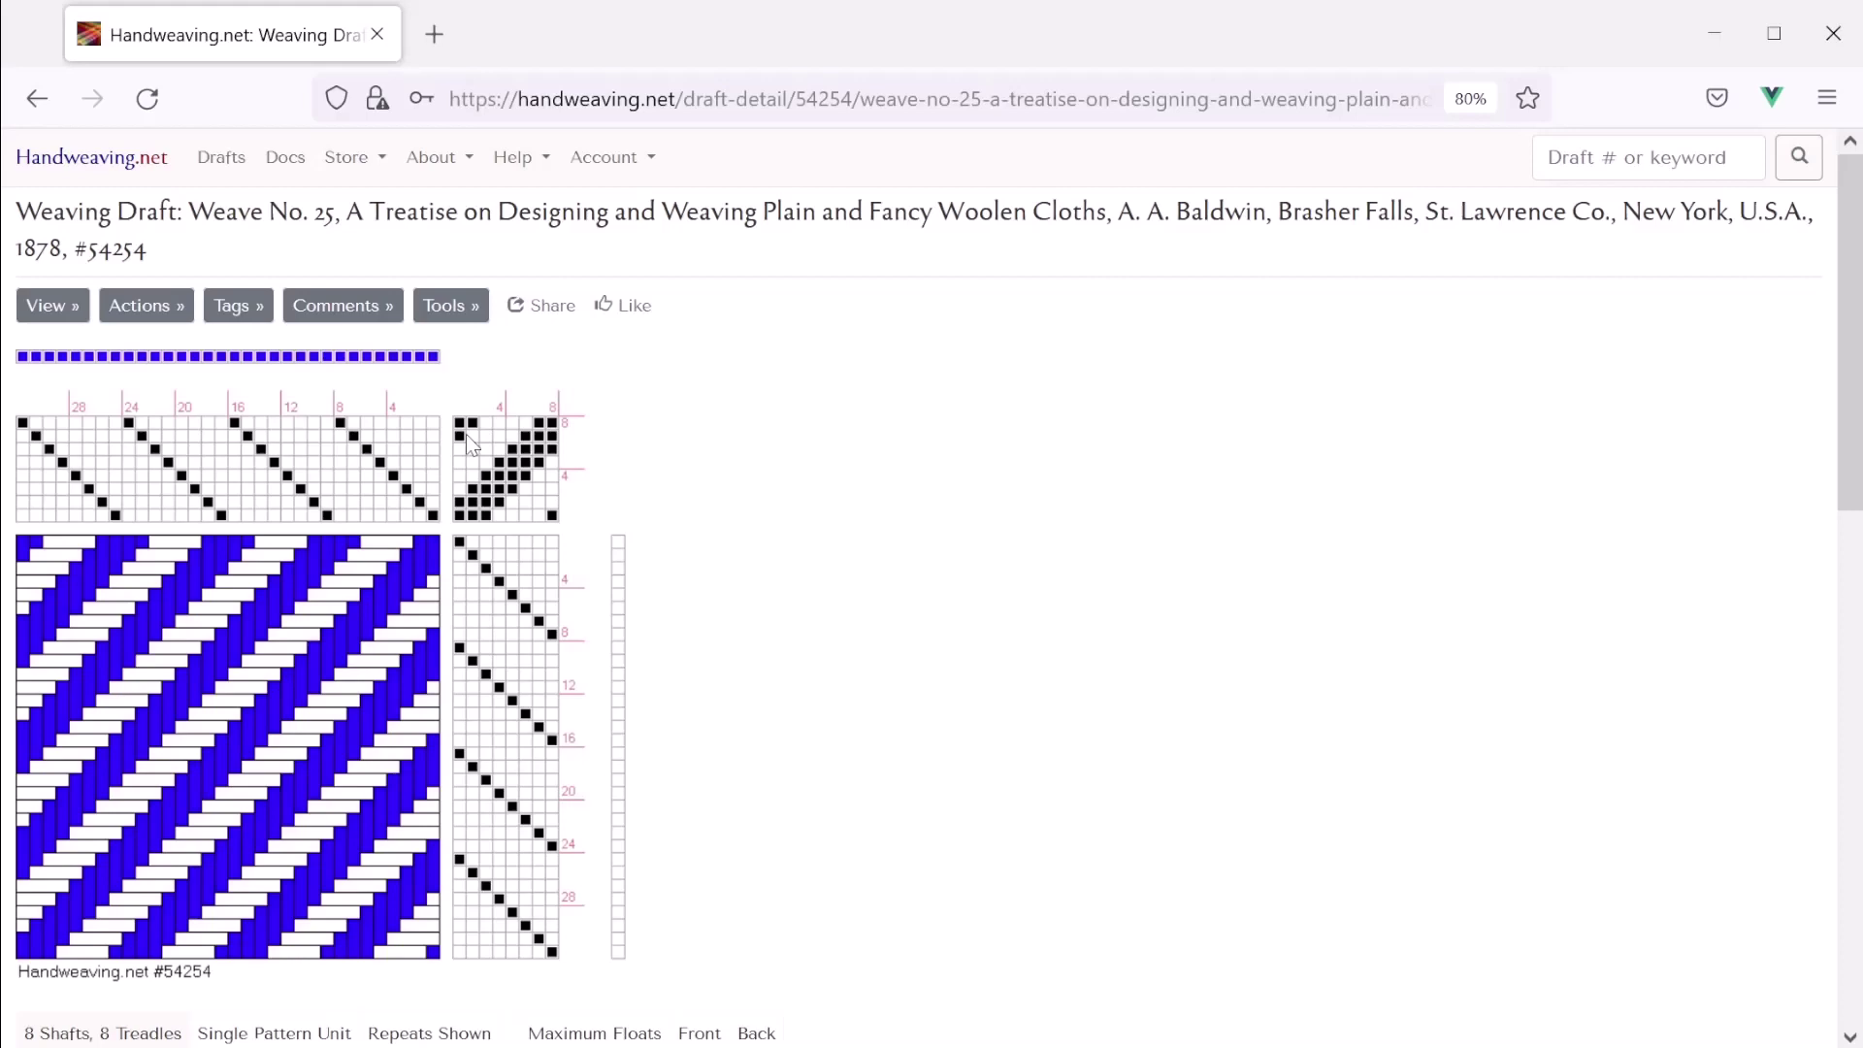
Open draft 54254 in the Draft Editor and toggle the first tie-up cells at top-left and bottom row
{"action": "left_click", "coordinate": [450, 307]}
{"action": "left_click", "coordinate": [259, 362]}
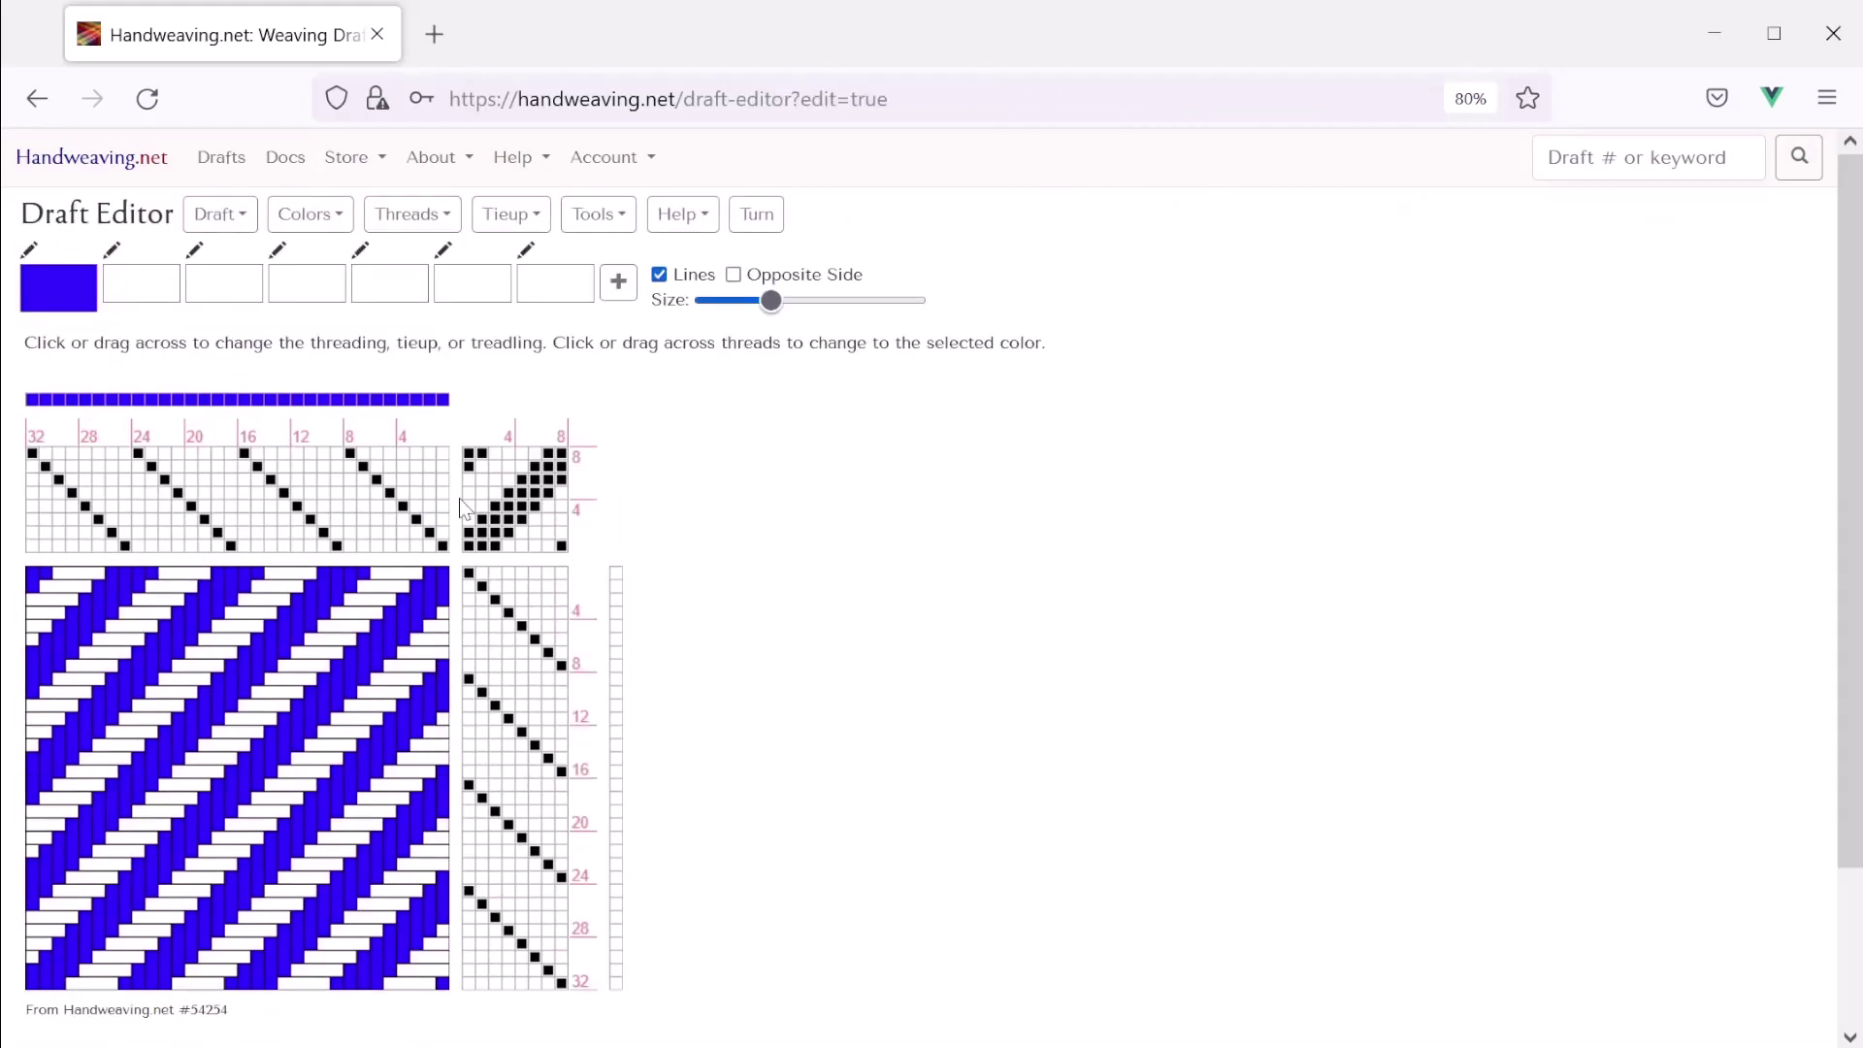
{"action": "left_click", "coordinate": [474, 466]}
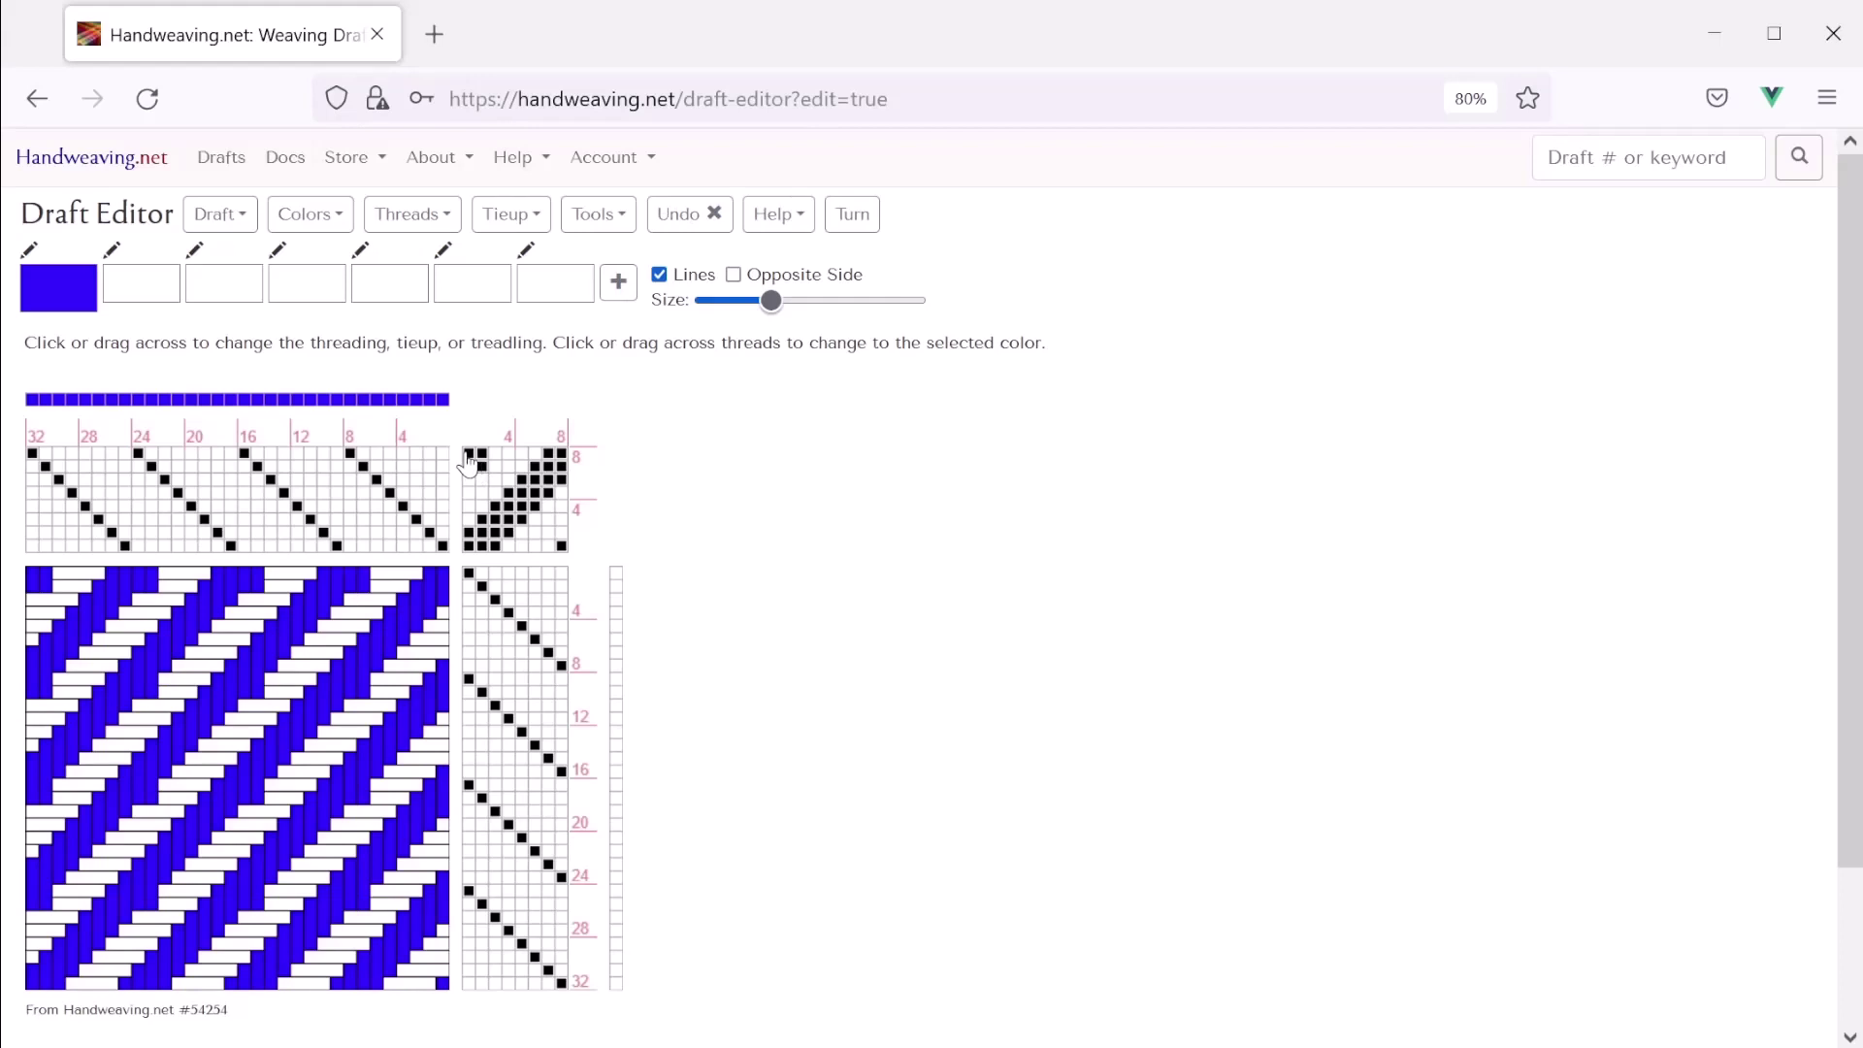
{"action": "left_click", "coordinate": [476, 467]}
{"action": "left_click", "coordinate": [548, 545]}
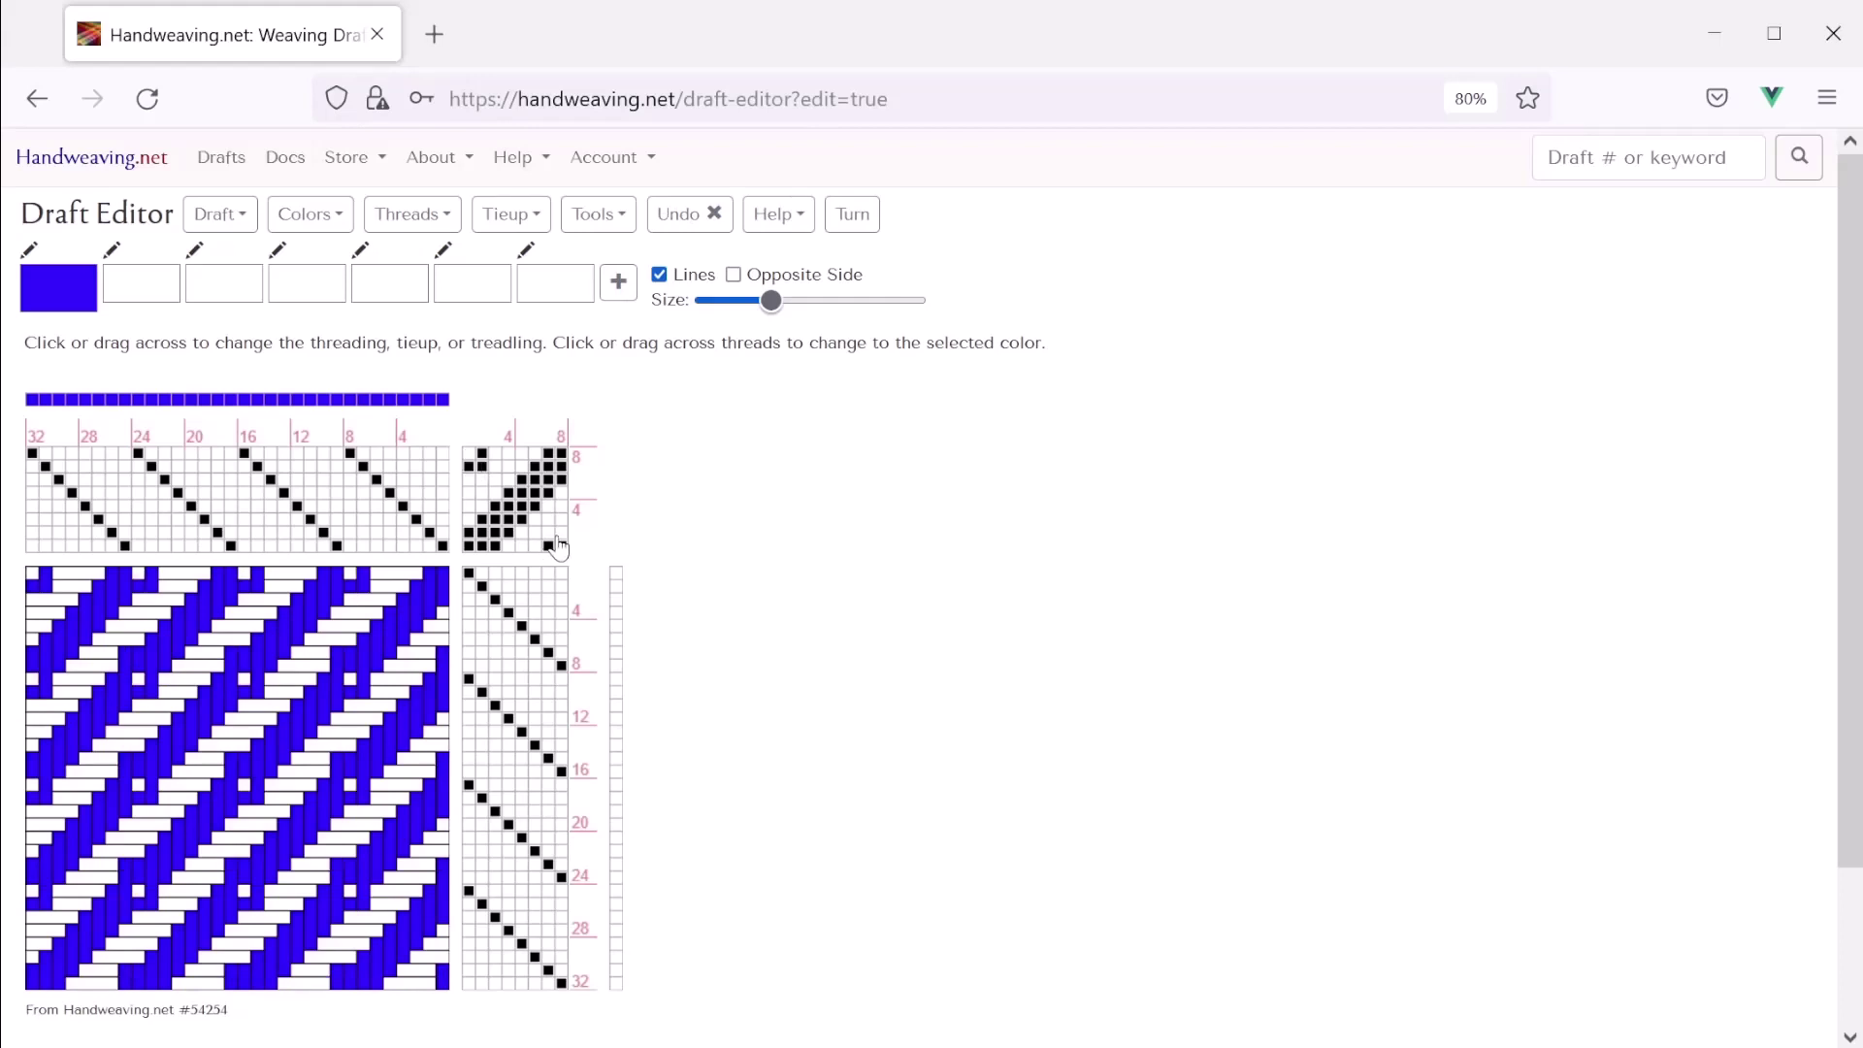
Fill more tie-up cells, including a diagonal run, to complete the new tie-up pattern
{"action": "left_click", "coordinate": [553, 532]}
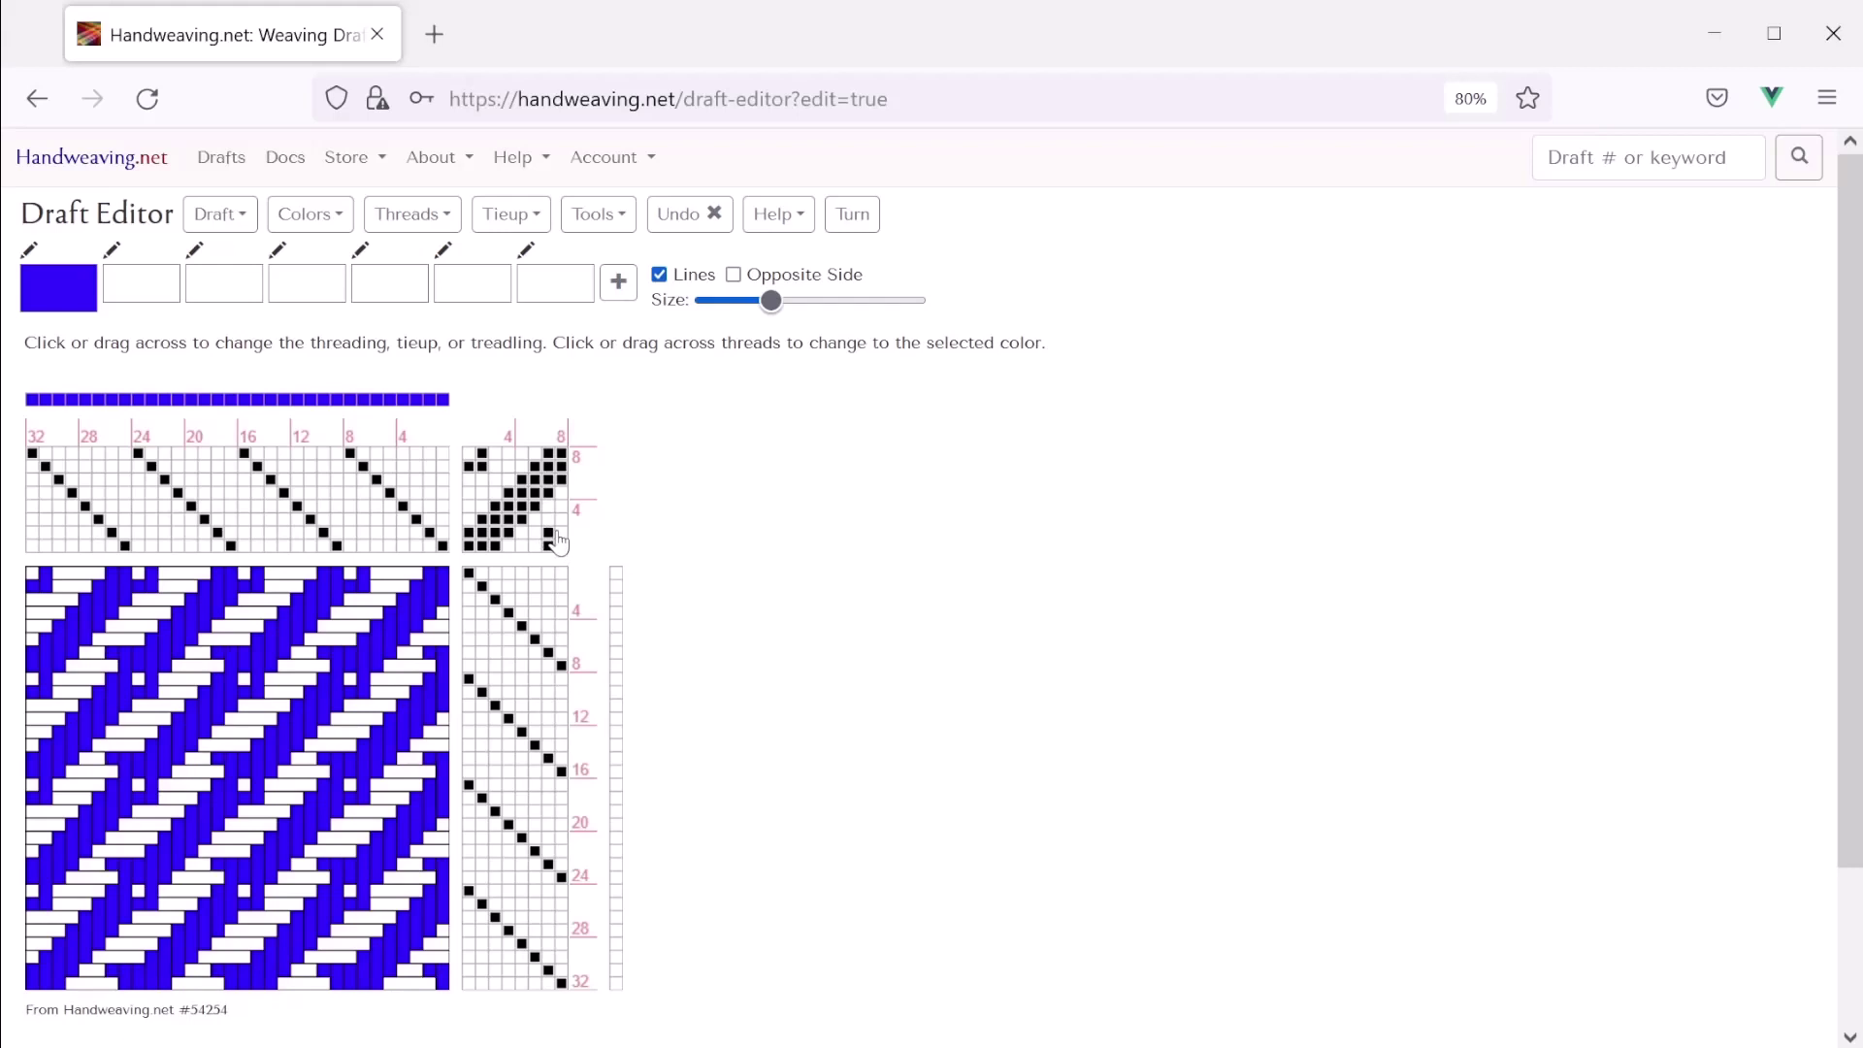
{"action": "left_click", "coordinate": [561, 533]}
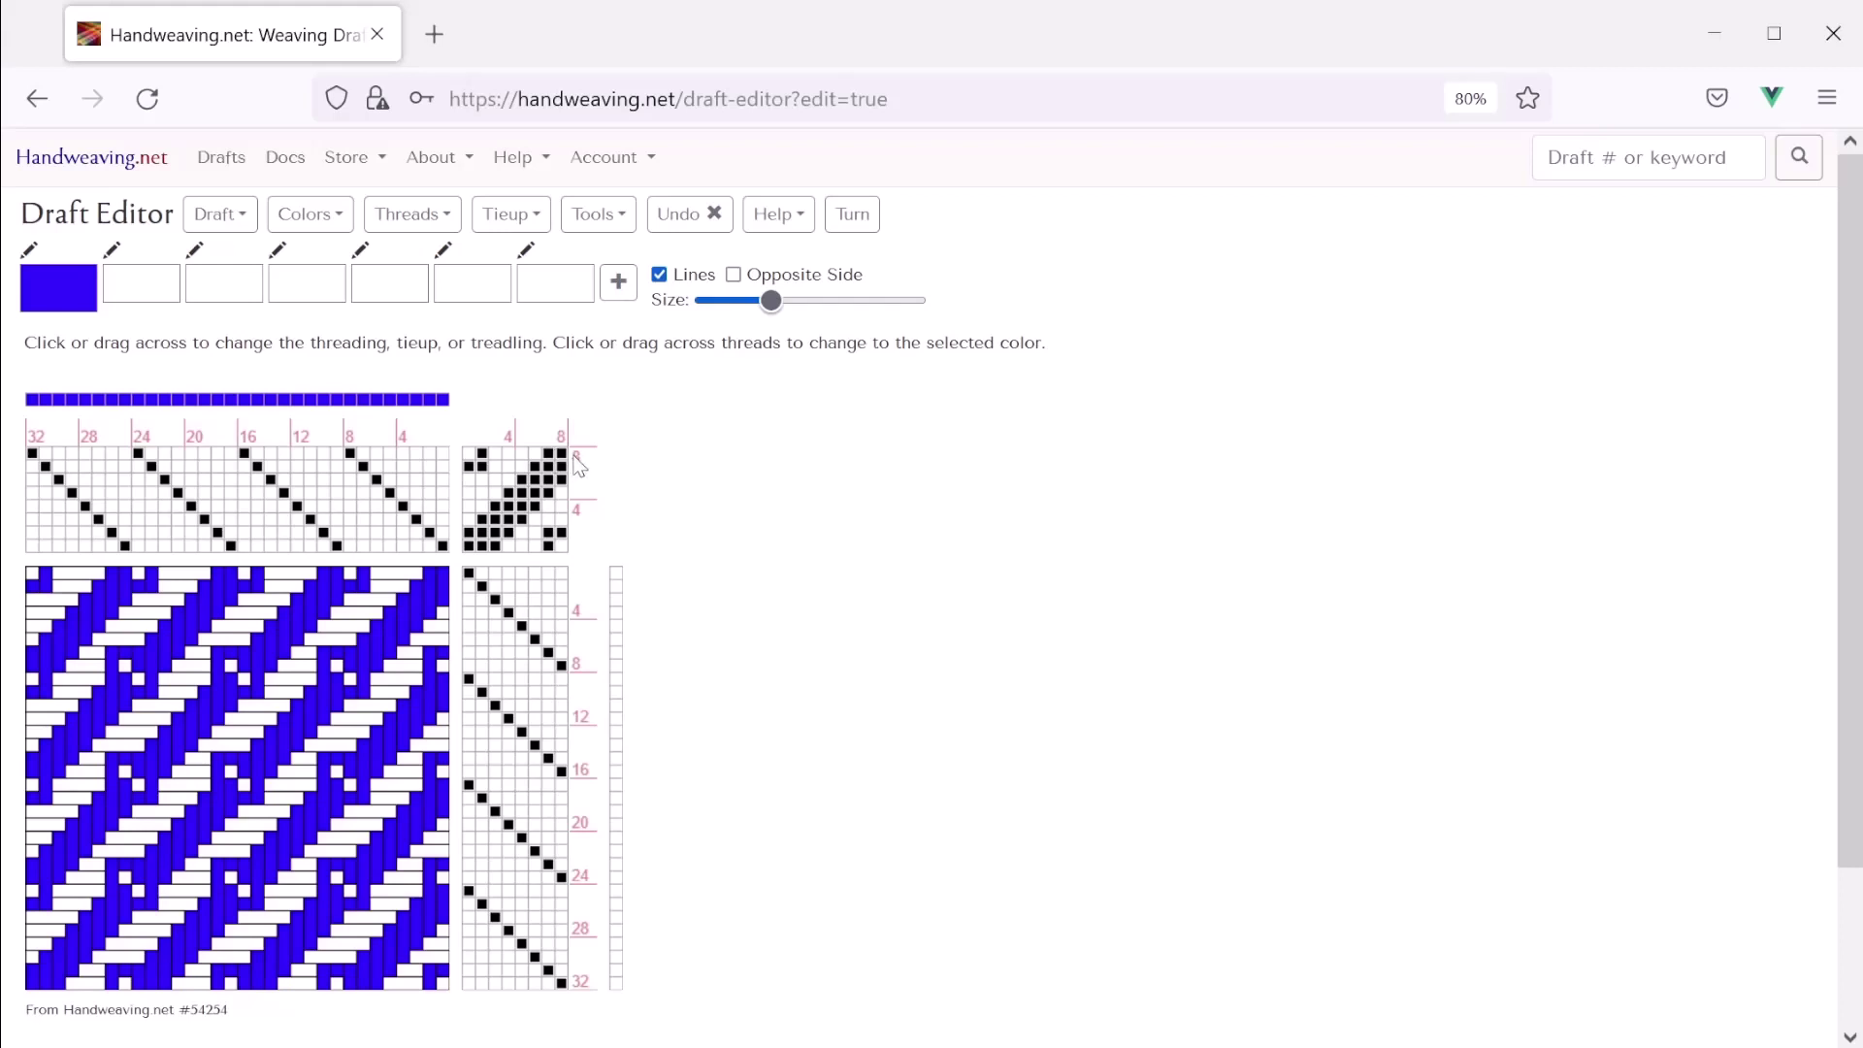
{"action": "left_click_drag", "start_coordinate": [548, 474], "coordinate": [472, 560]}
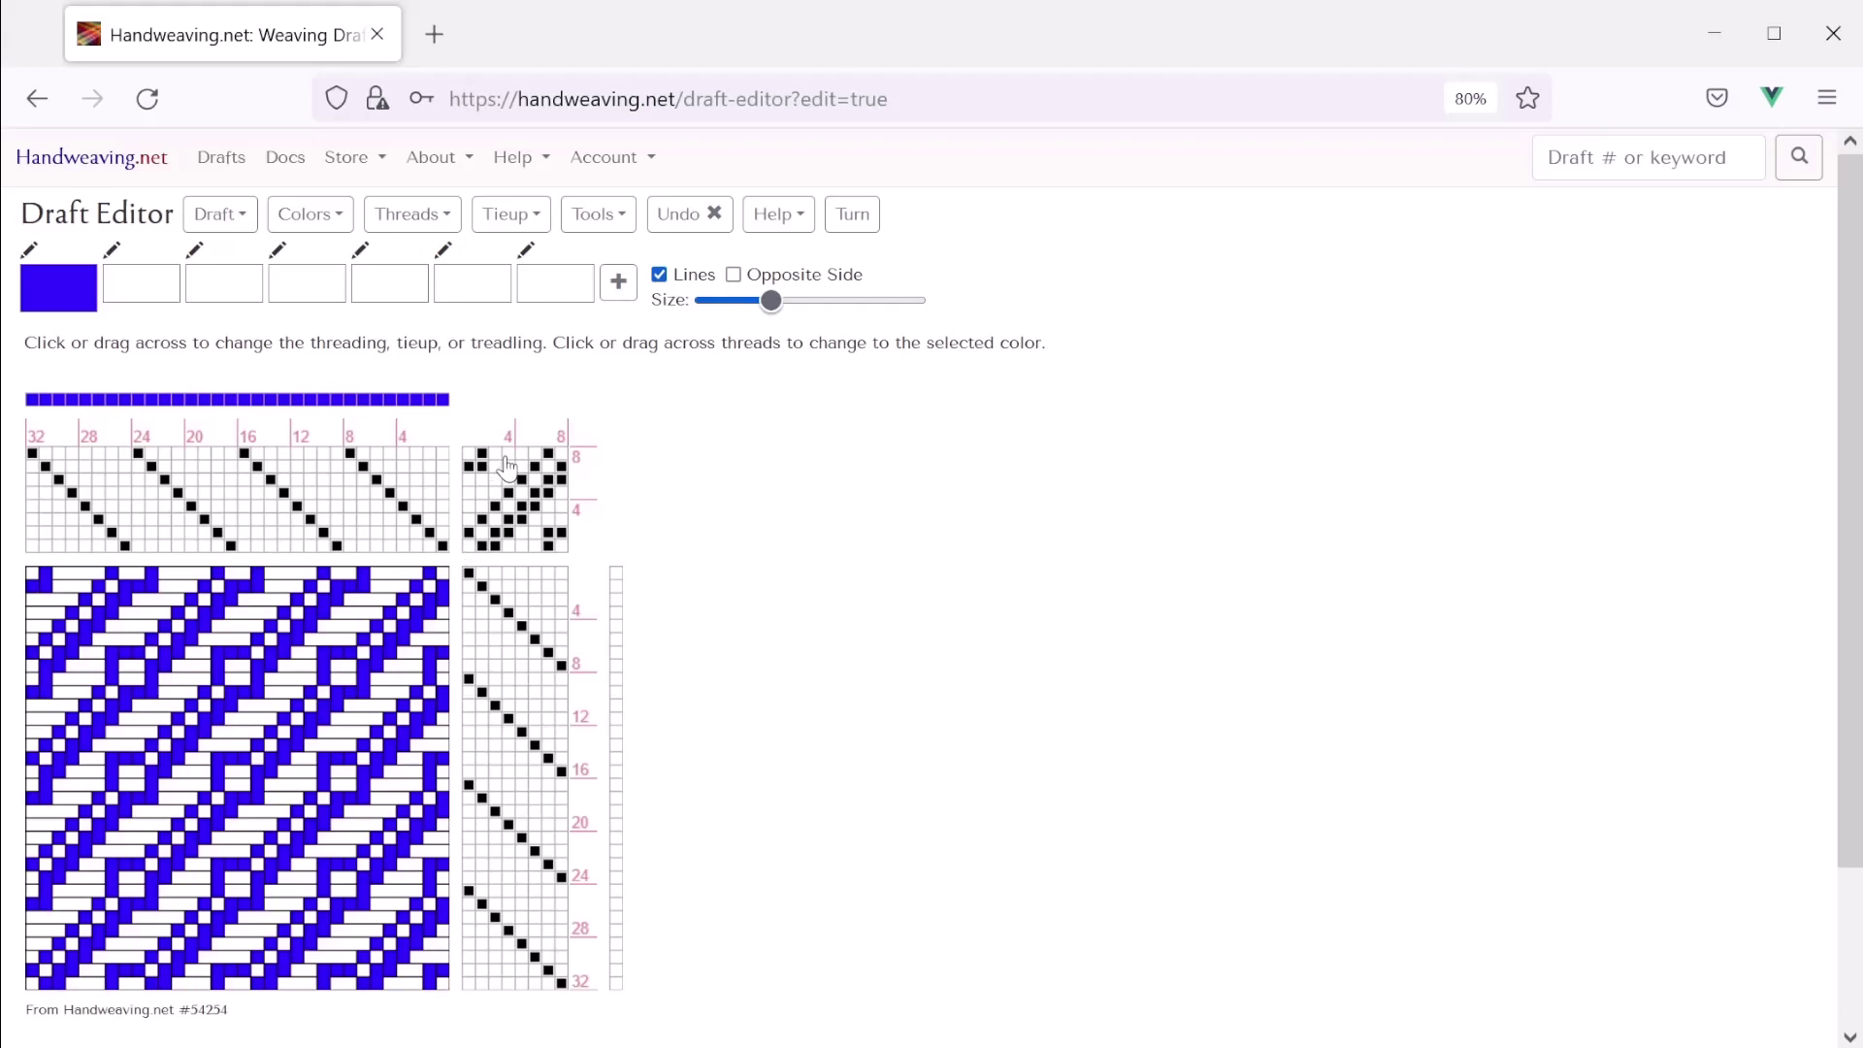
{"action": "left_click_drag", "start_coordinate": [508, 453], "coordinate": [503, 474]}
{"action": "left_click", "coordinate": [470, 494]}
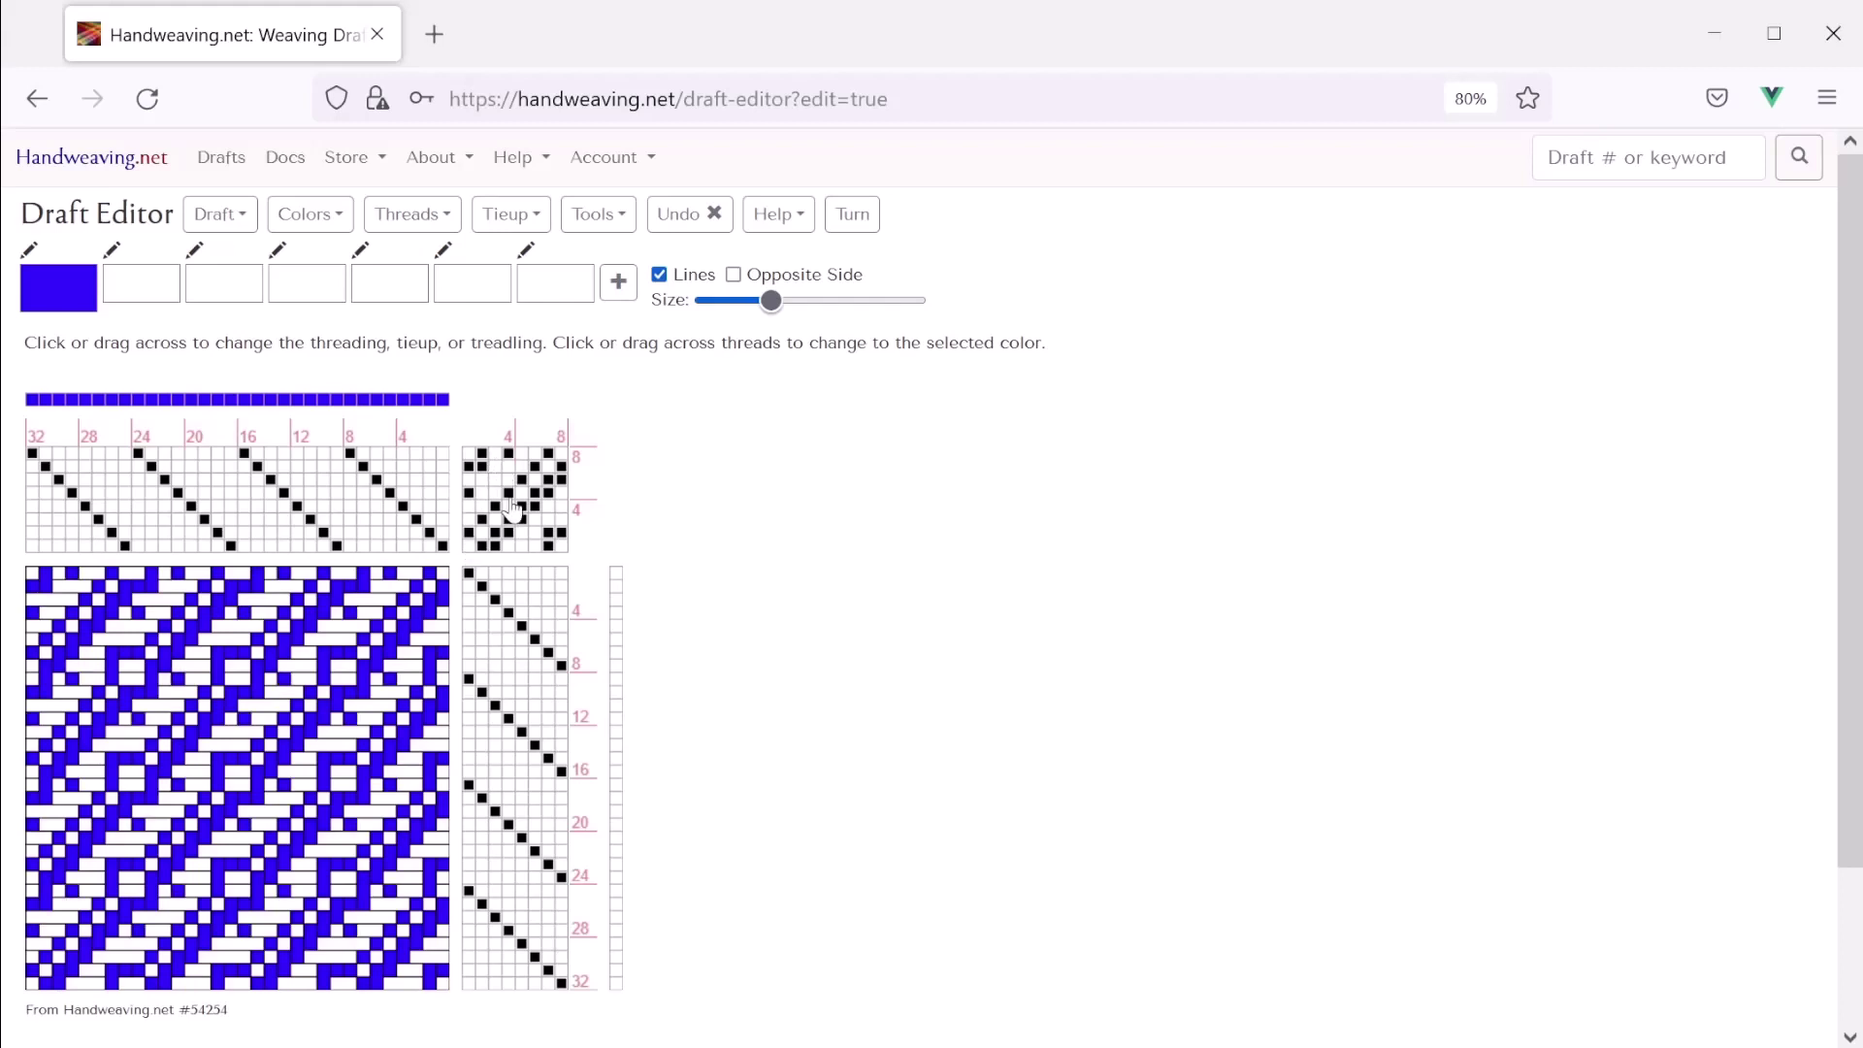
{"action": "left_click", "coordinate": [561, 512]}
{"action": "left_click", "coordinate": [523, 545]}
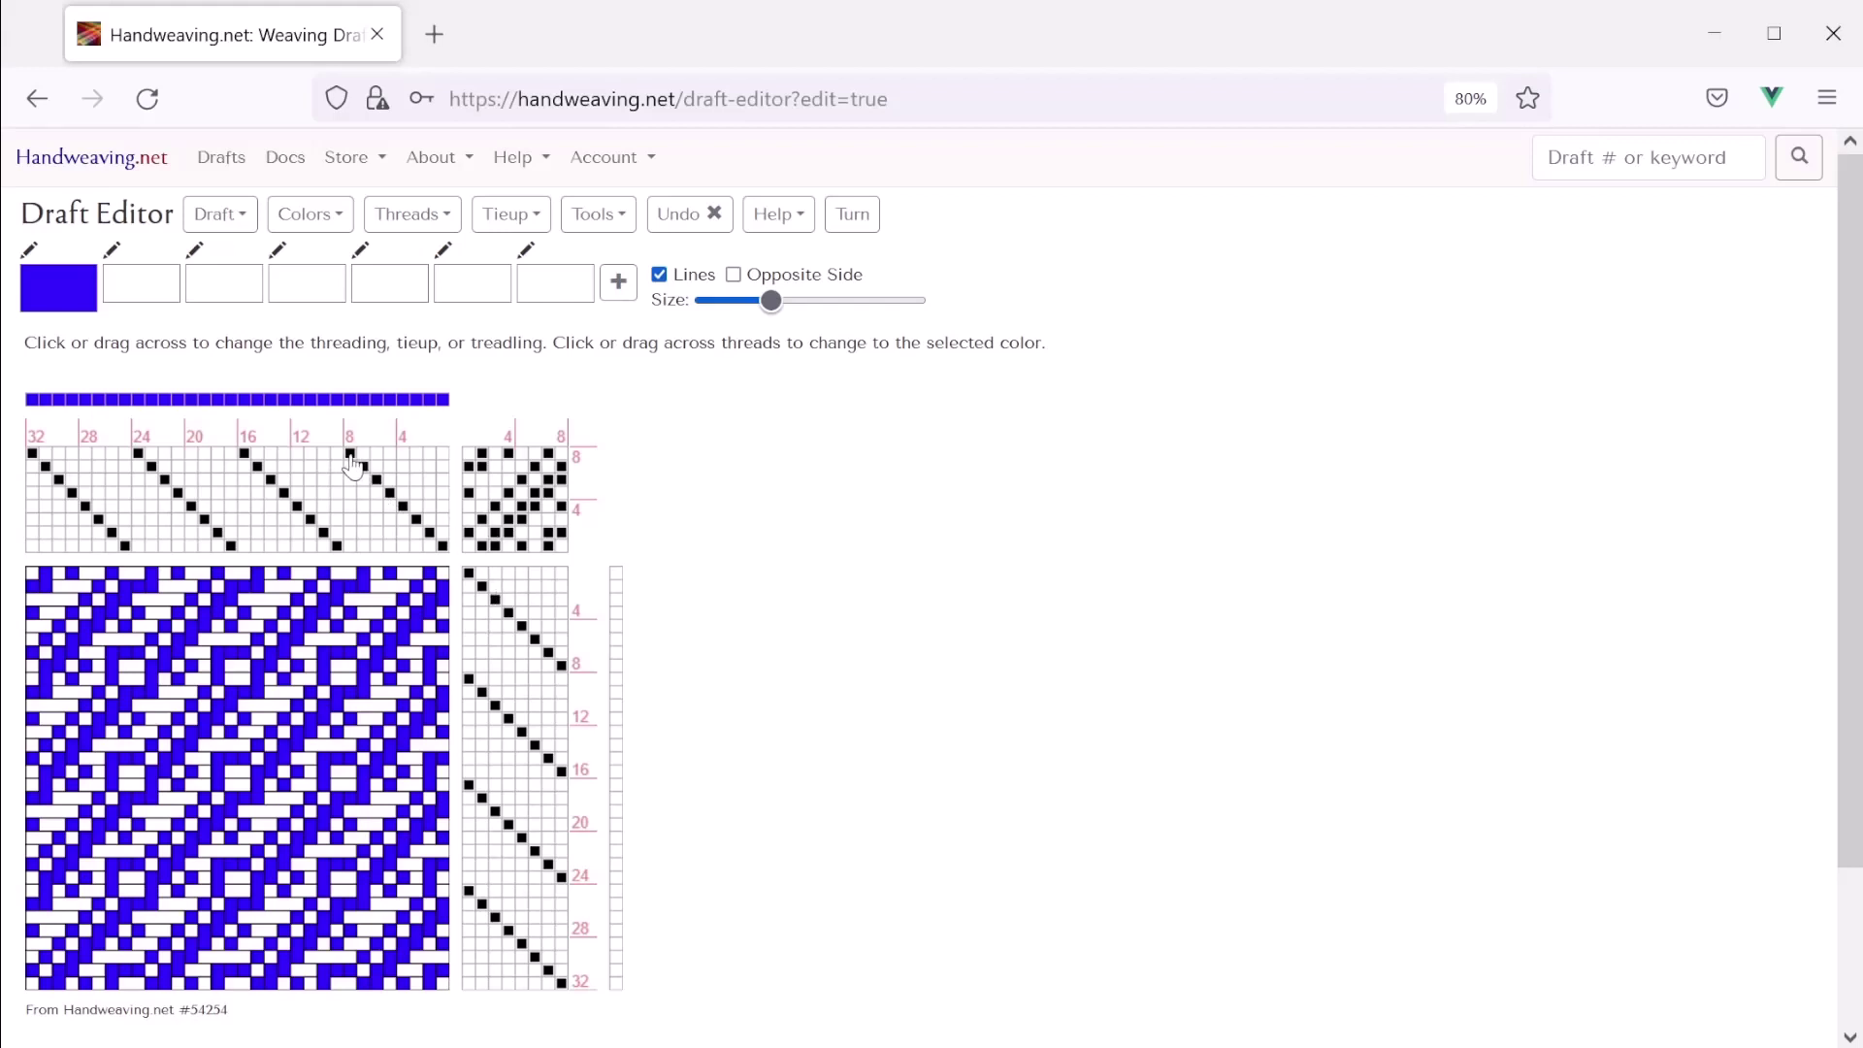
Draw two opposing diagonals across the threading grid so it reverses into a point pattern
{"action": "left_click_drag", "start_coordinate": [350, 456], "coordinate": [256, 561]}
{"action": "mouse_move", "coordinate": [257, 561]}
{"action": "left_mouse_down"}
{"action": "mouse_move", "coordinate": [204, 472]}
{"action": "mouse_move", "coordinate": [165, 455]}
{"action": "mouse_move", "coordinate": [84, 548]}
{"action": "mouse_move", "coordinate": [34, 525]}
{"action": "left_mouse_up"}
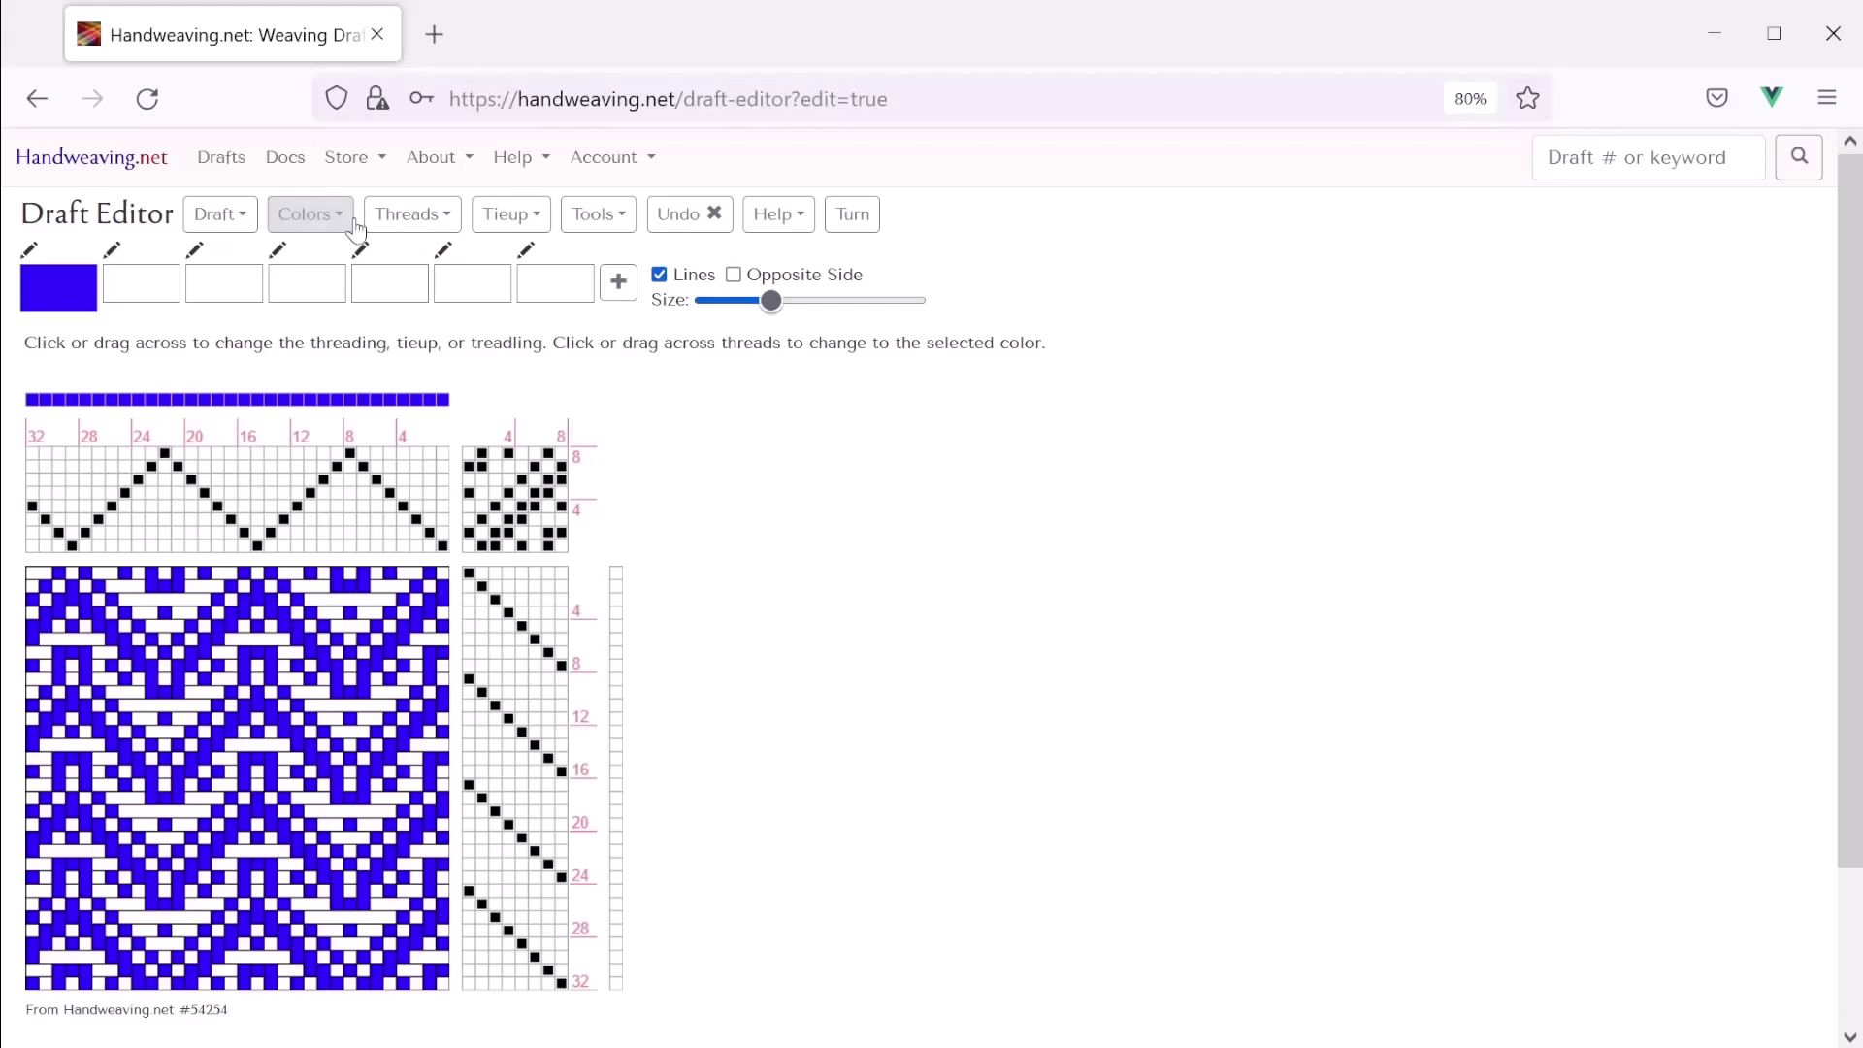
Copy the whole point threading and paste it into the treadling with Threads > Copy / Paste
{"action": "left_click", "coordinate": [450, 216]}
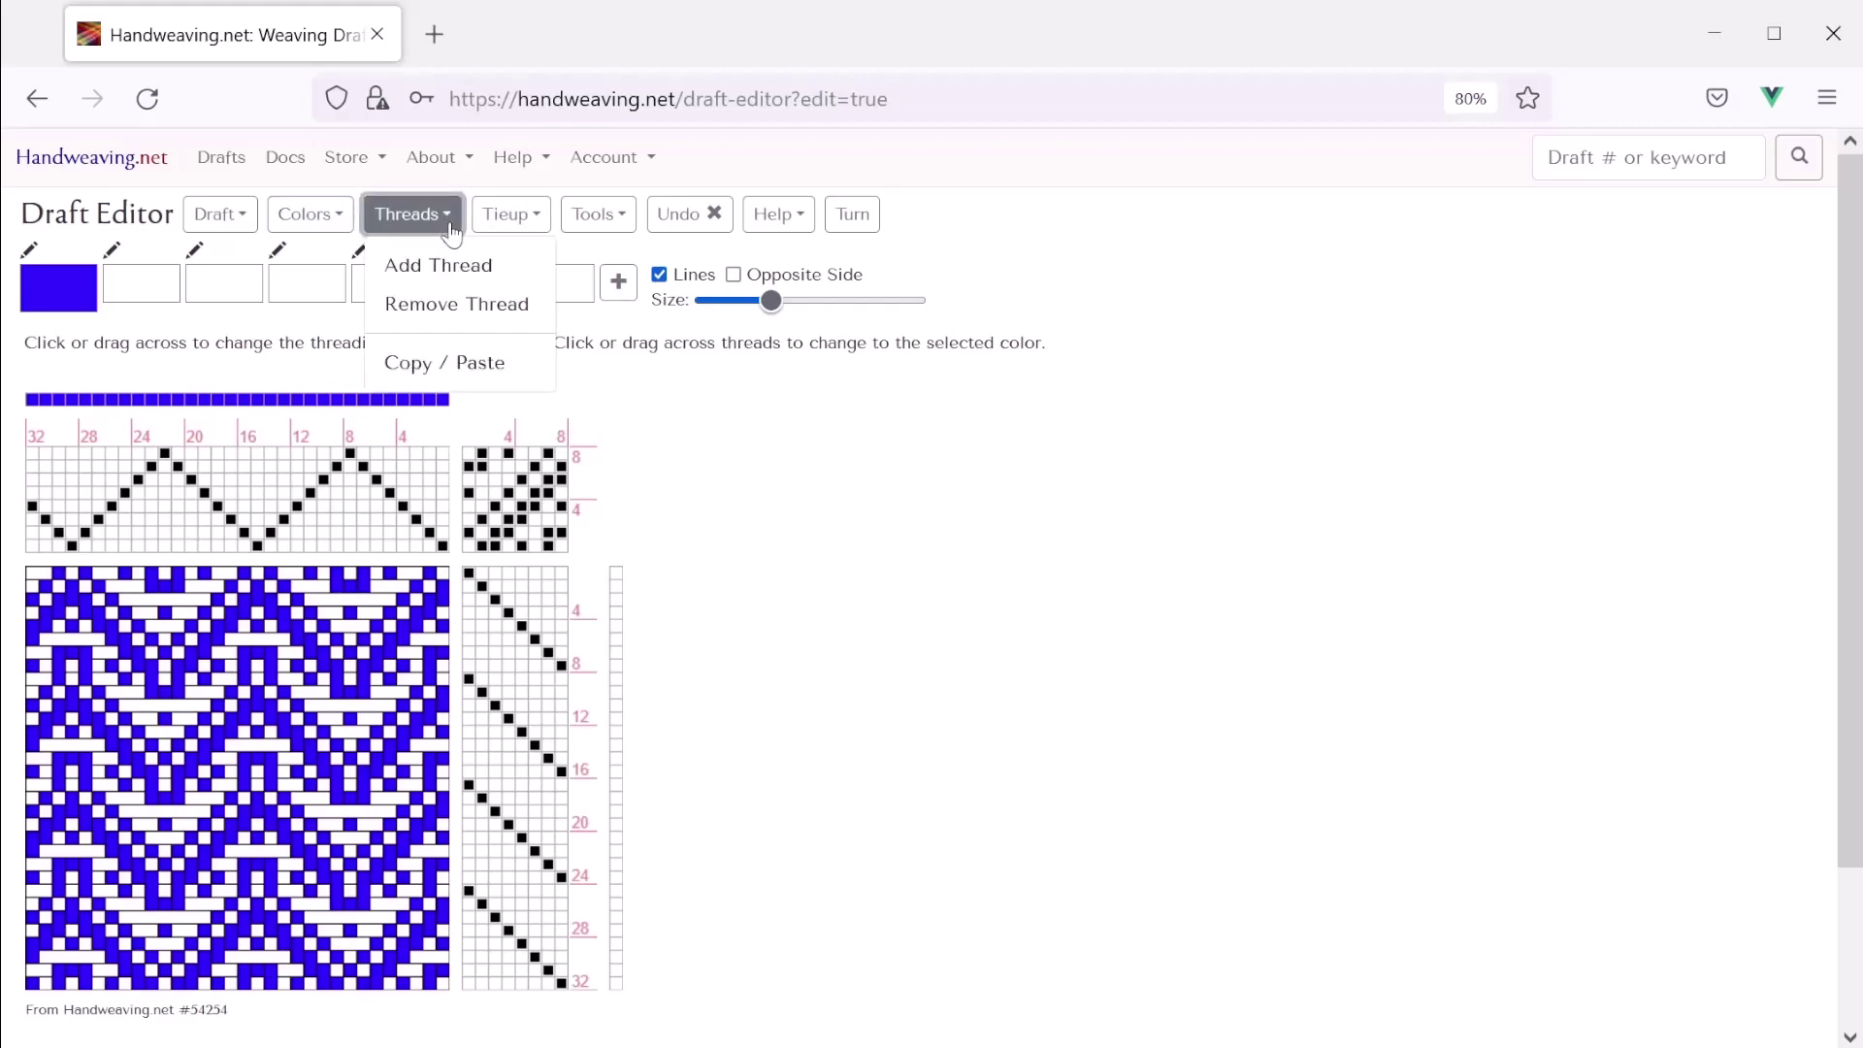
{"action": "left_click", "coordinate": [427, 365]}
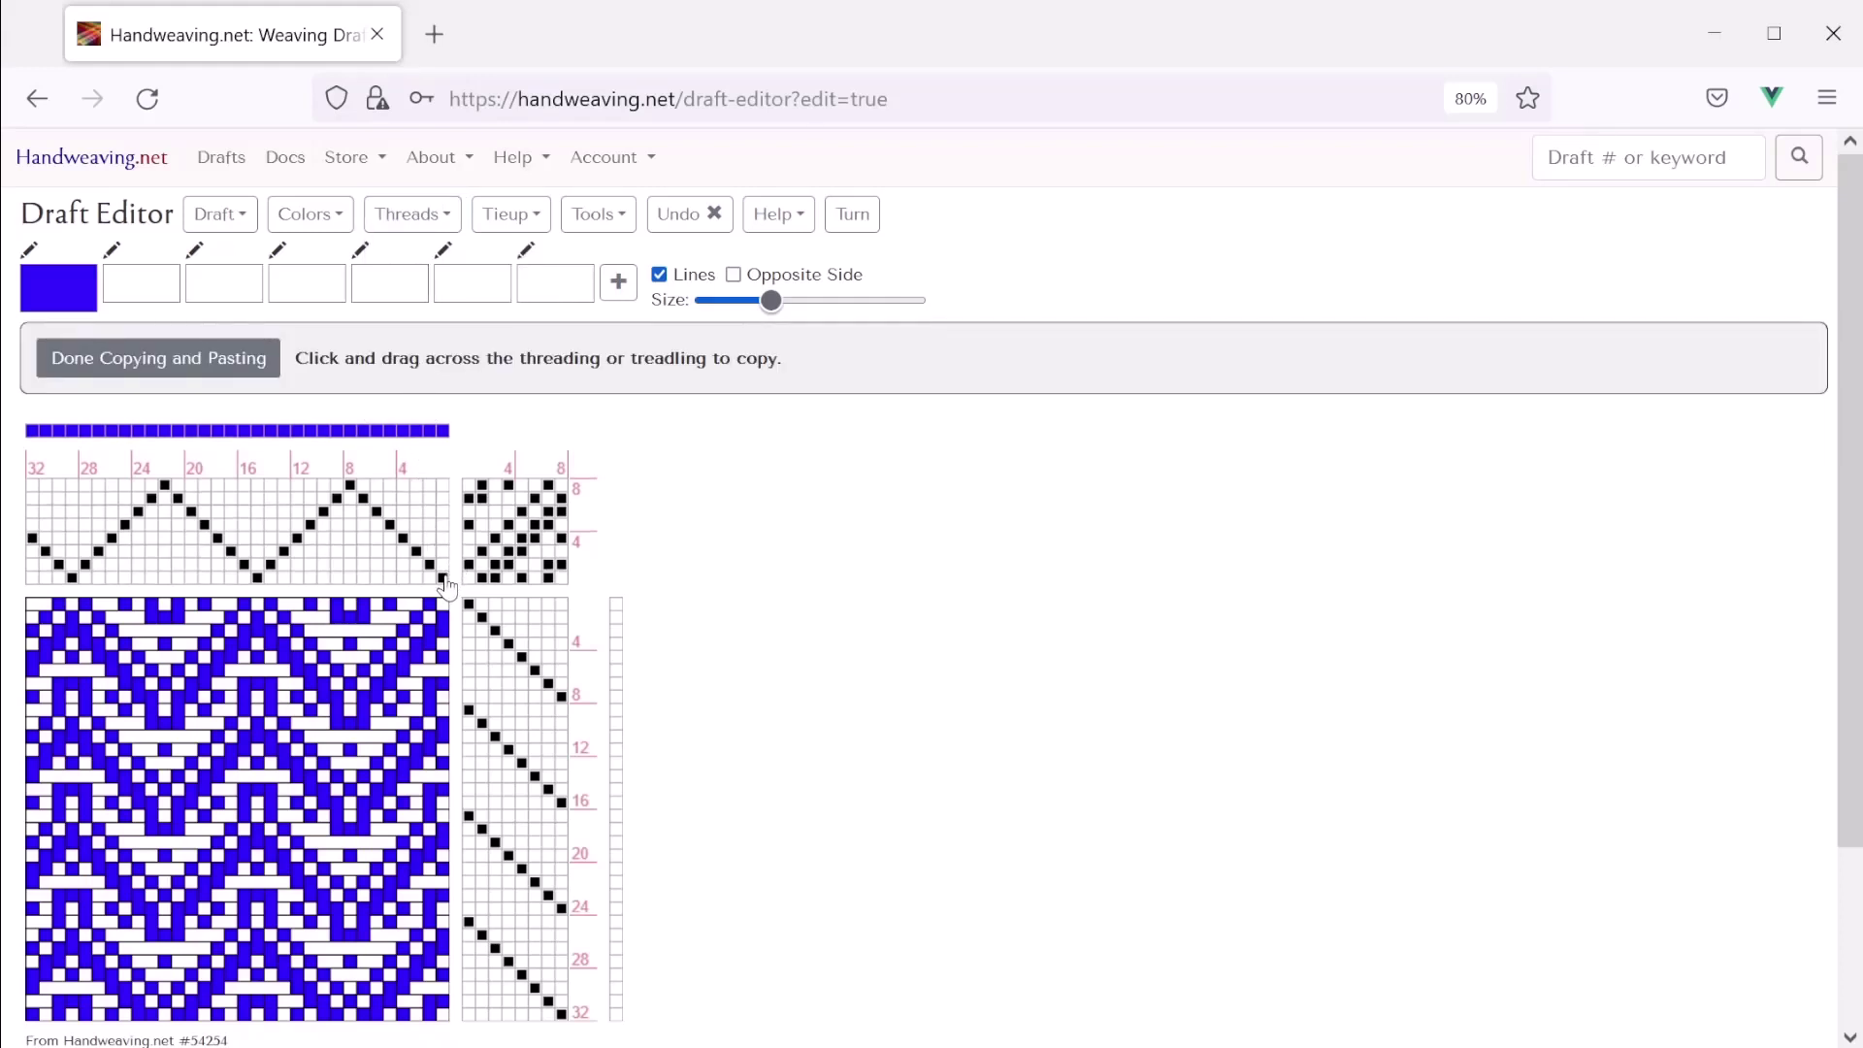
{"action": "left_click_drag", "start_coordinate": [445, 585], "coordinate": [34, 495]}
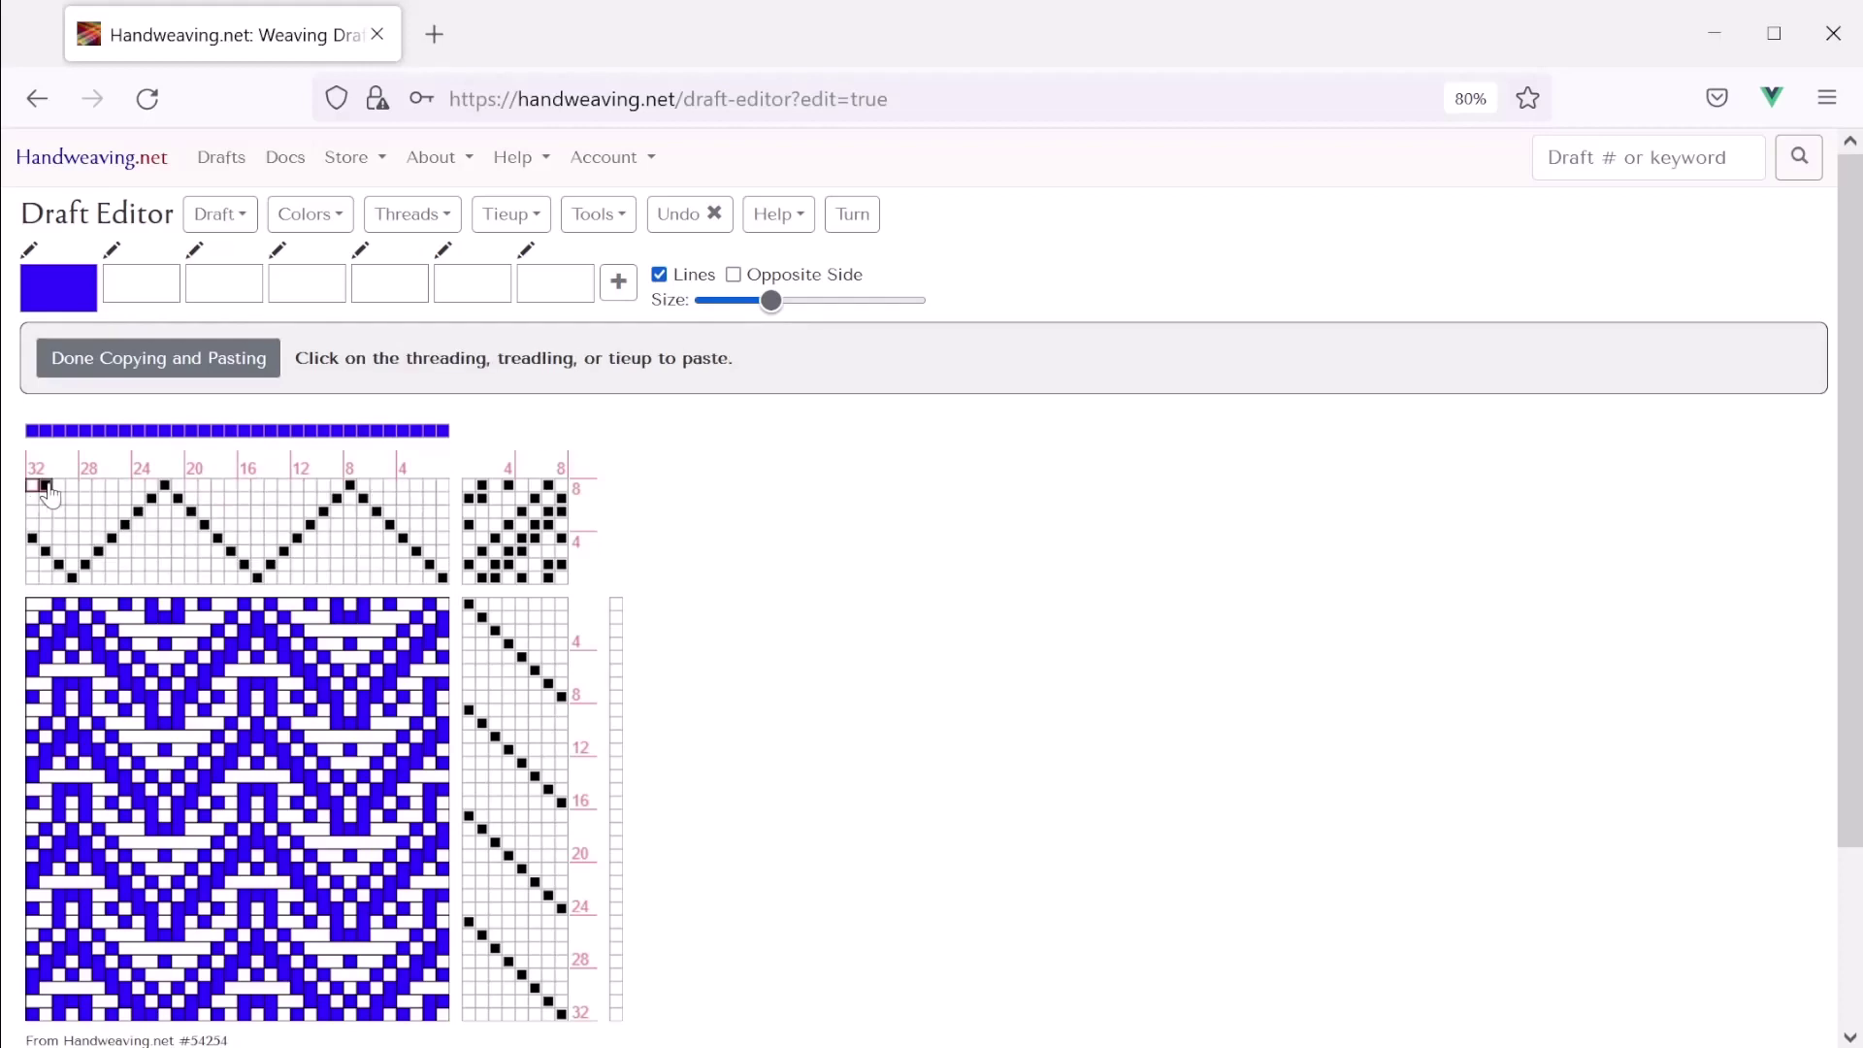
{"action": "left_click", "coordinate": [483, 665]}
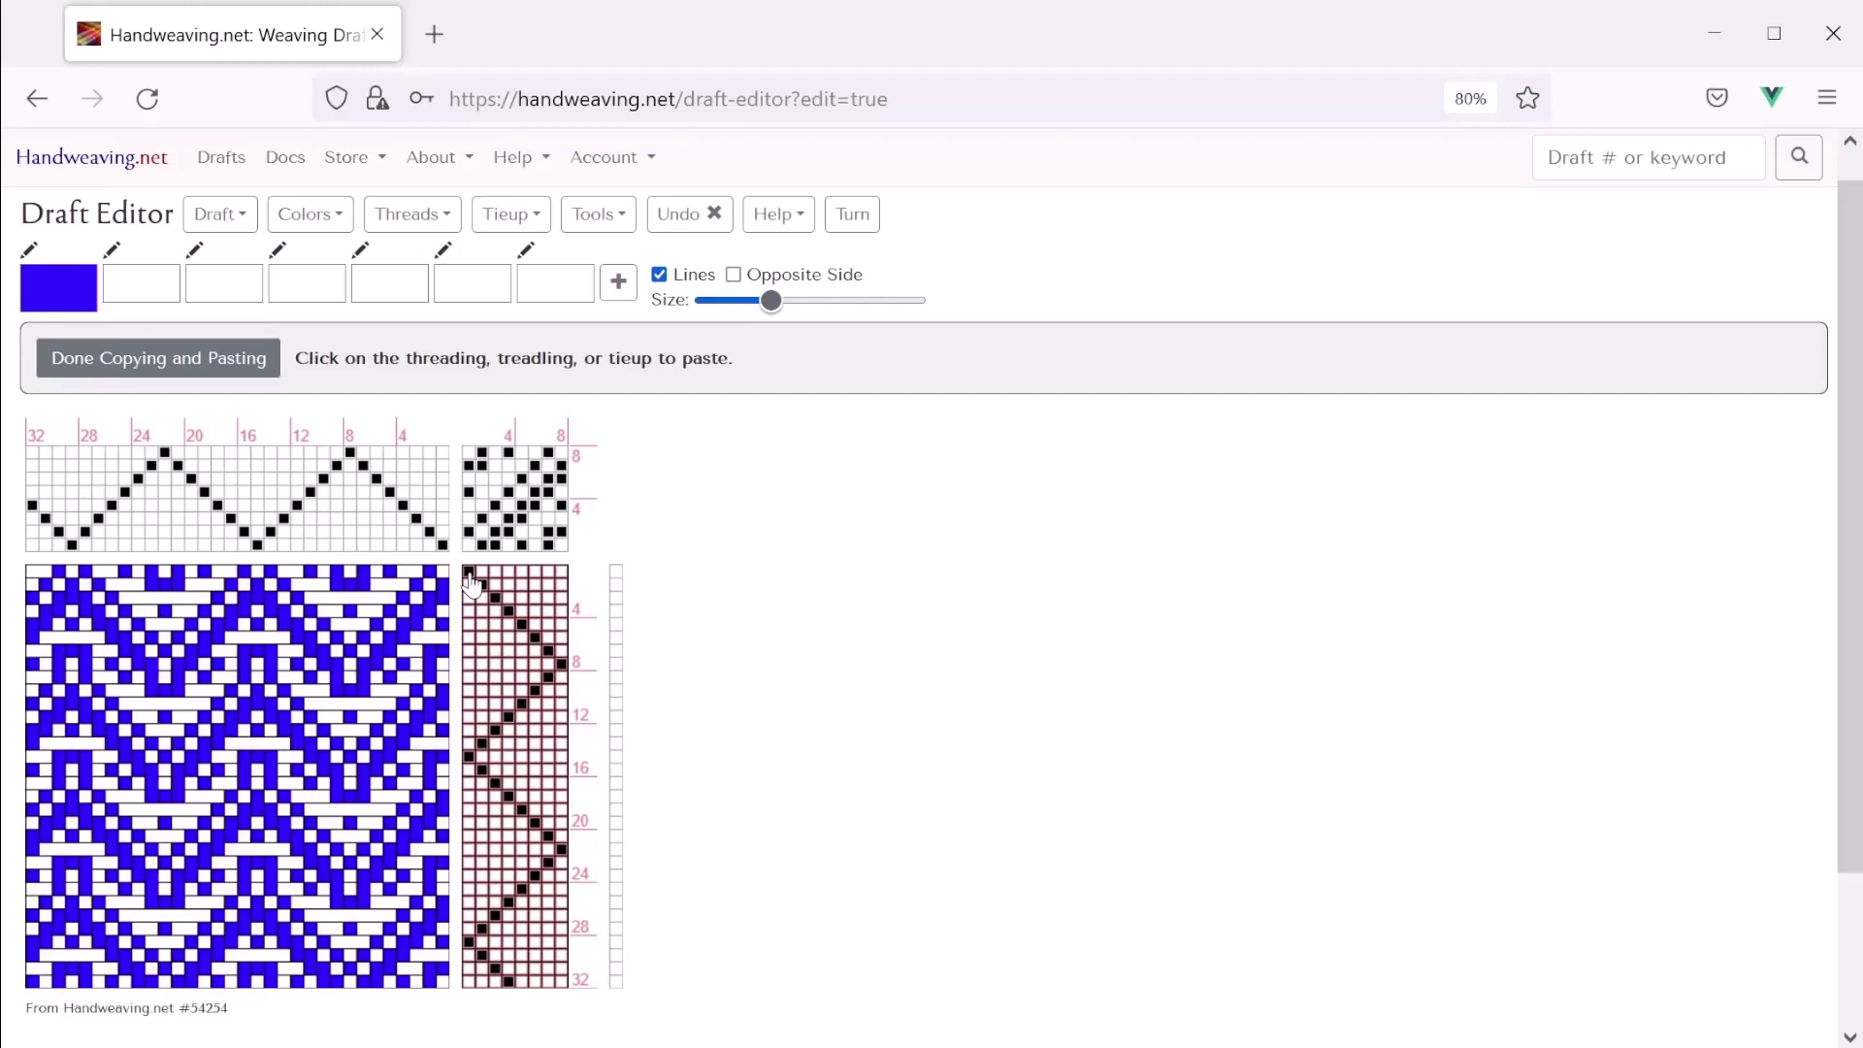
{"action": "left_click", "coordinate": [472, 584]}
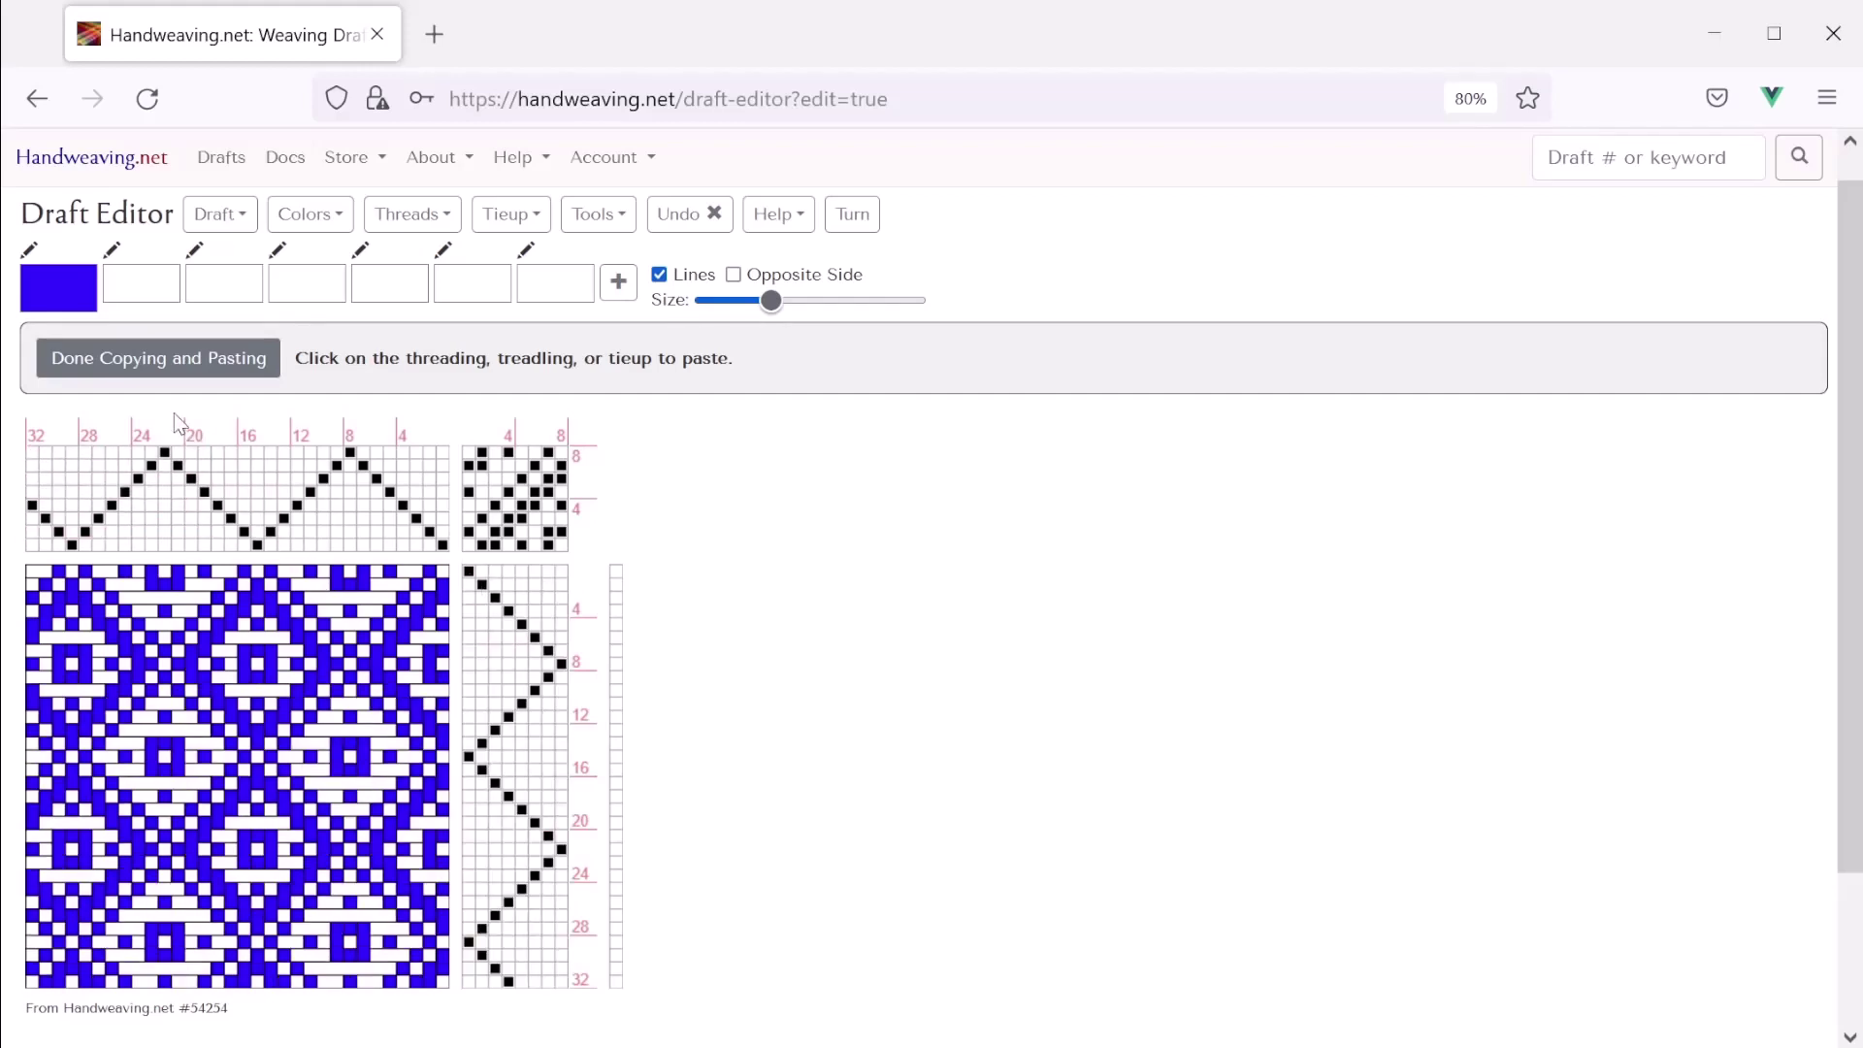
{"action": "left_click", "coordinate": [172, 370]}
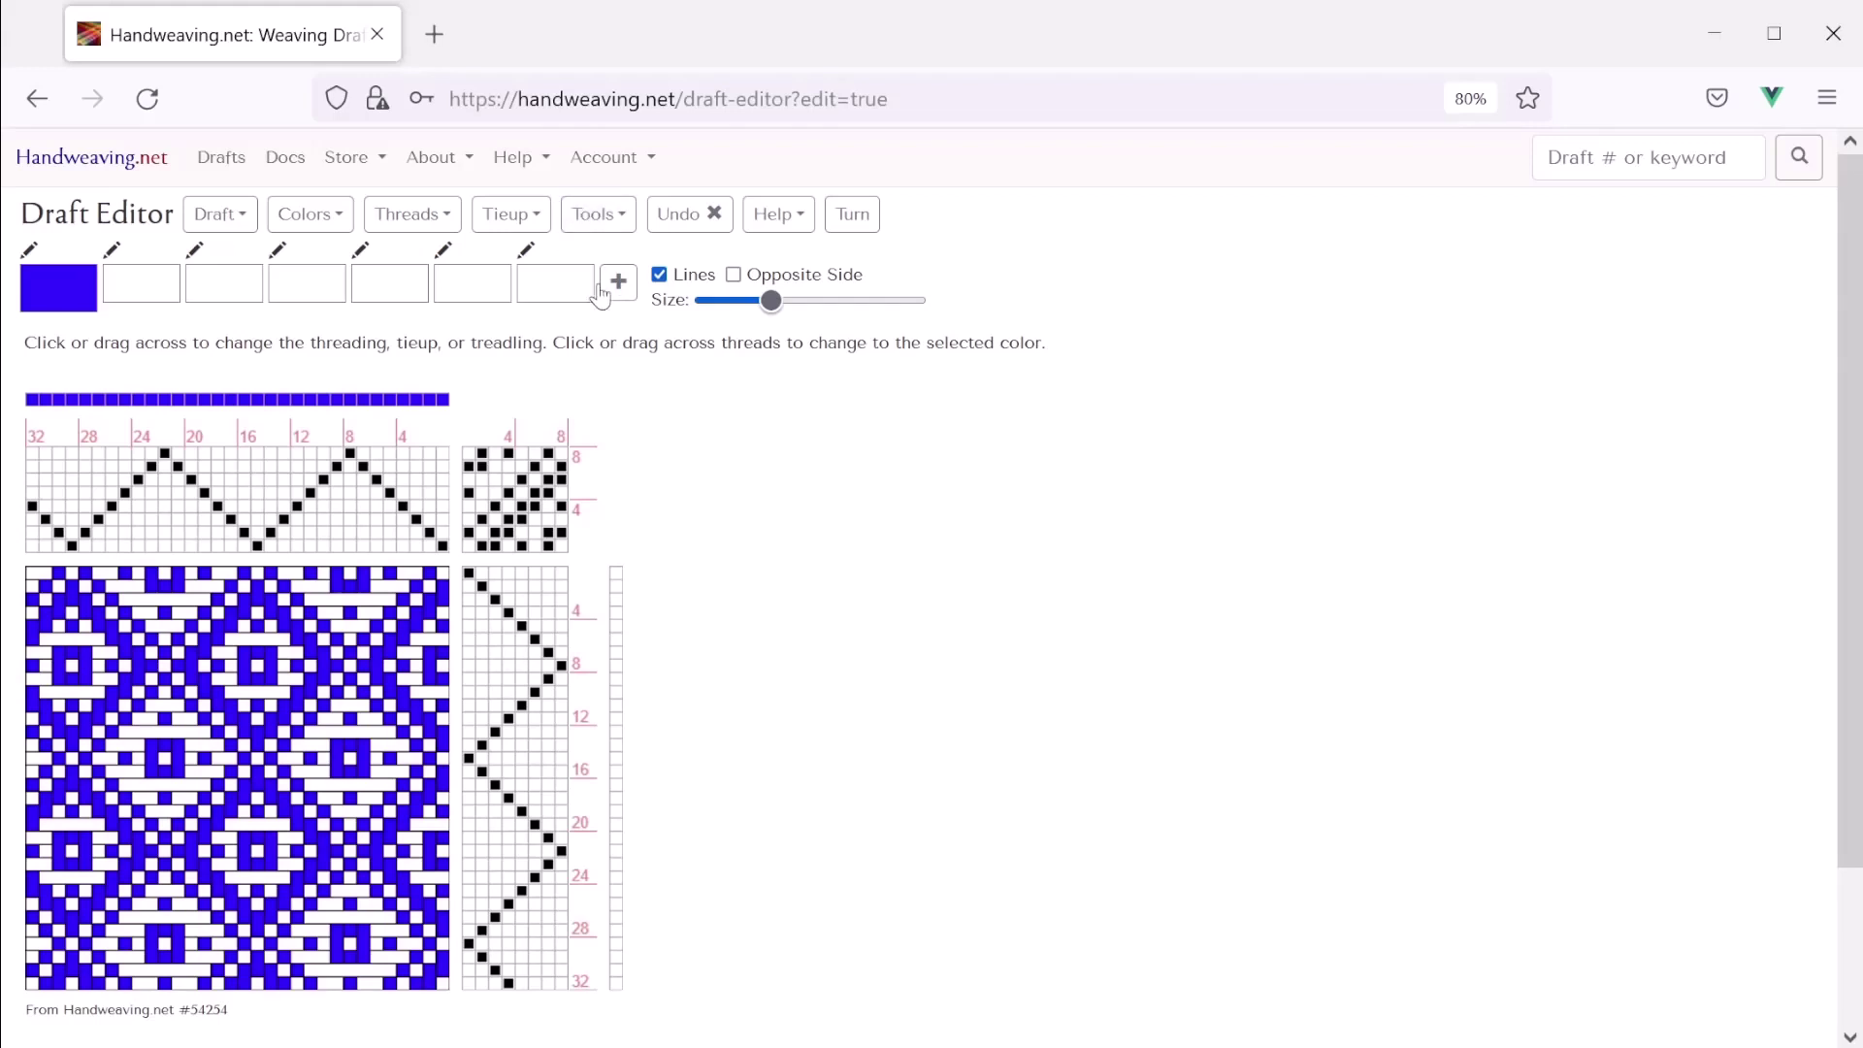
Open Tools > Draft Repeats and continue without downloading to see the 2×2 repeat view
{"action": "left_click", "coordinate": [606, 223]}
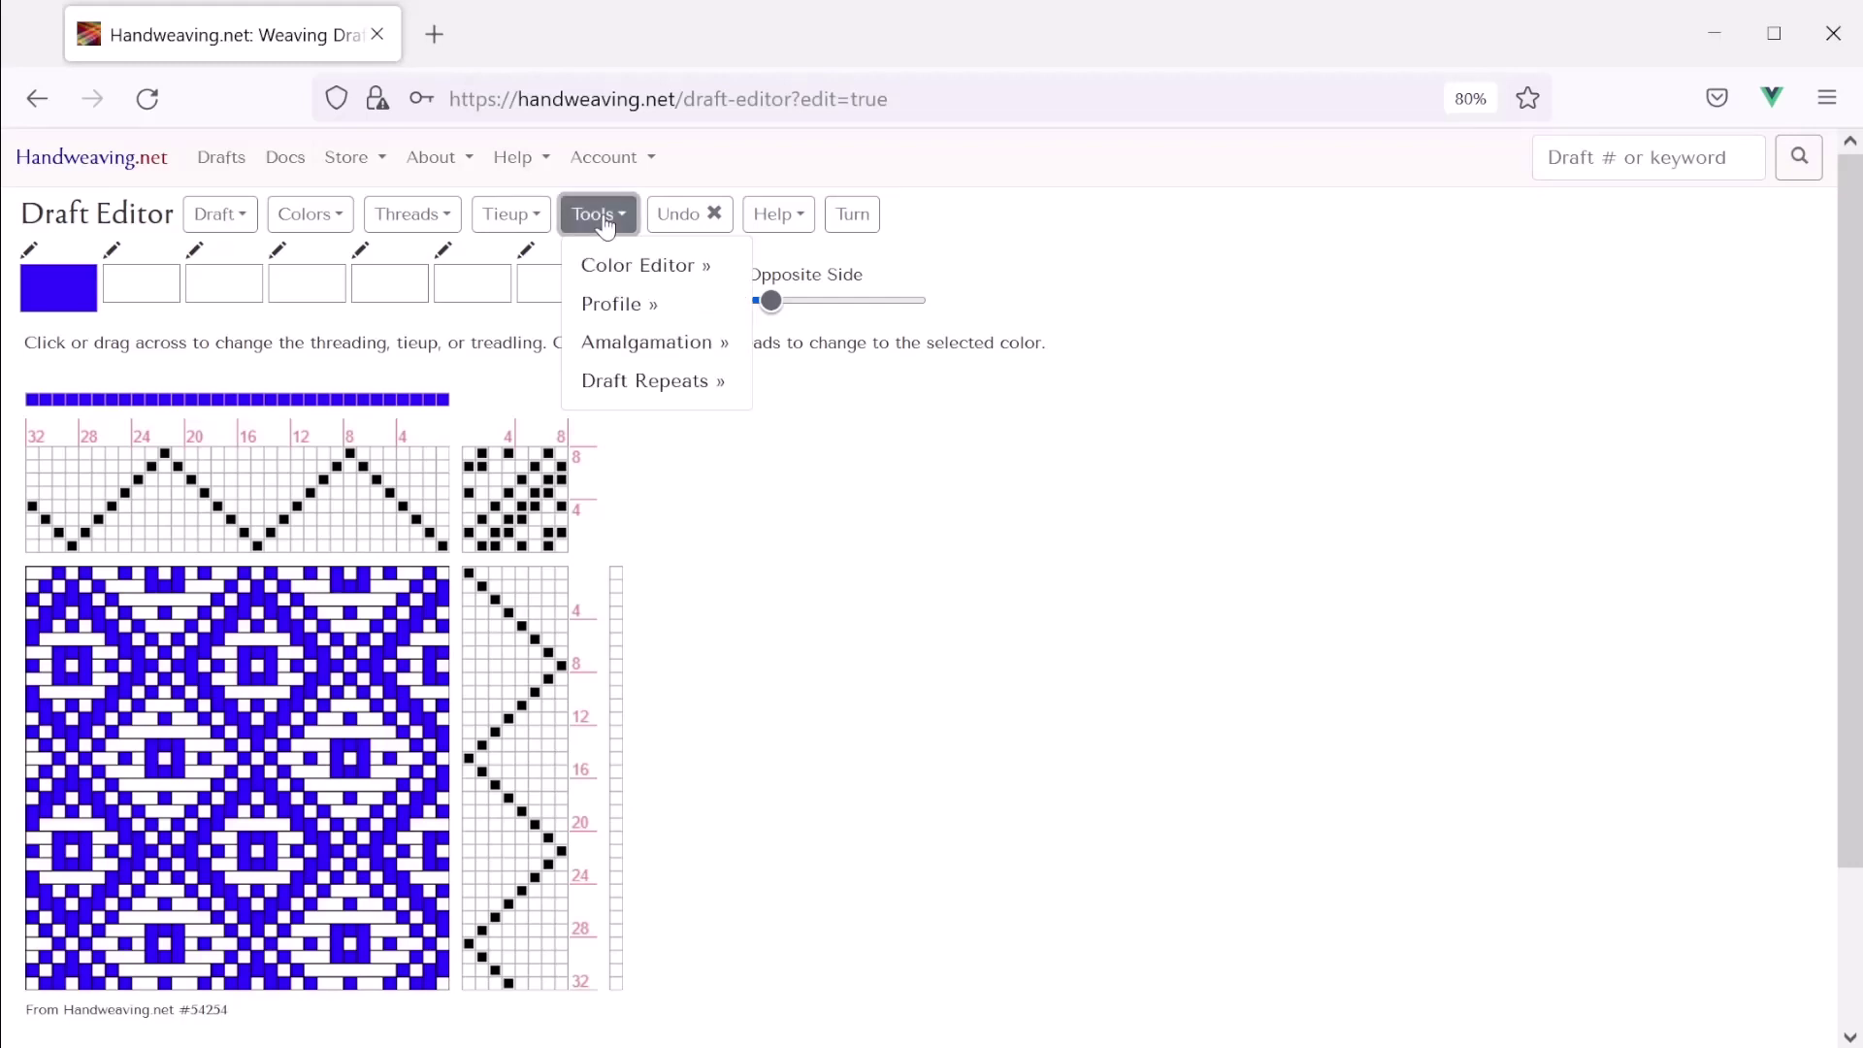
{"action": "left_click", "coordinate": [655, 382]}
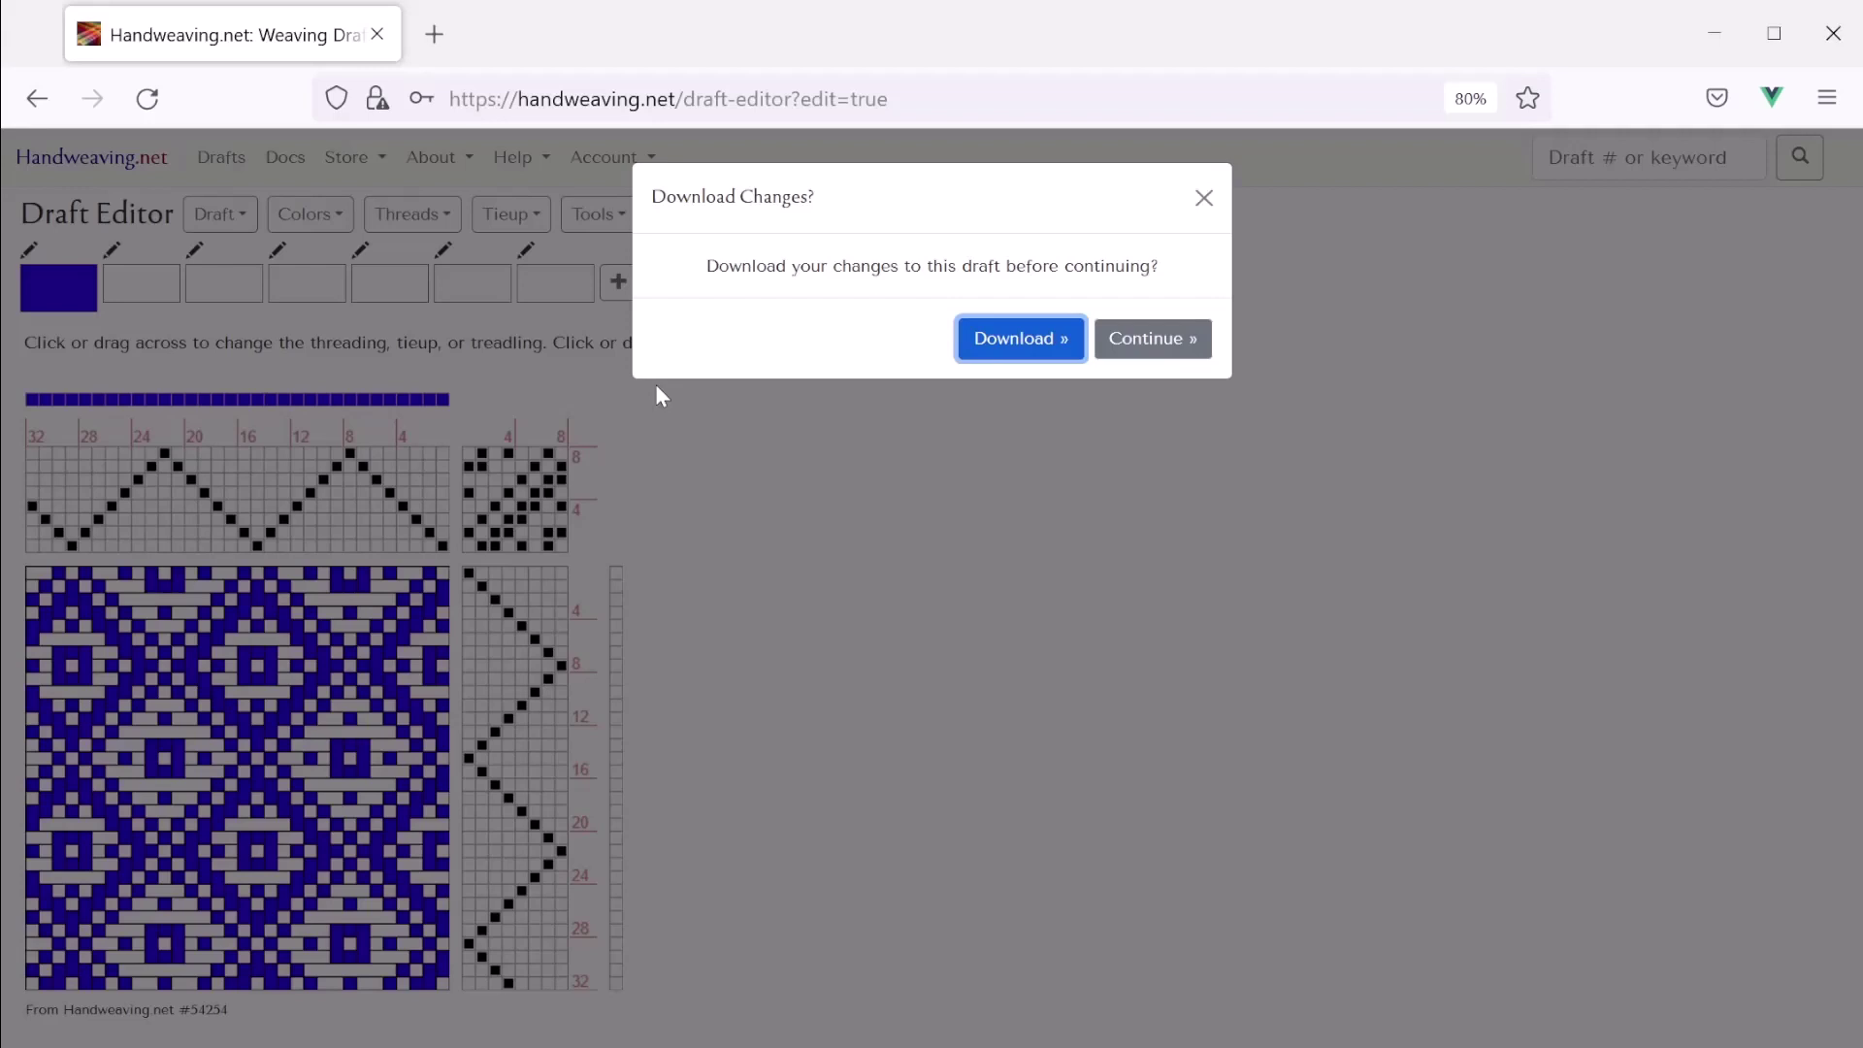
{"action": "left_click", "coordinate": [1143, 355]}
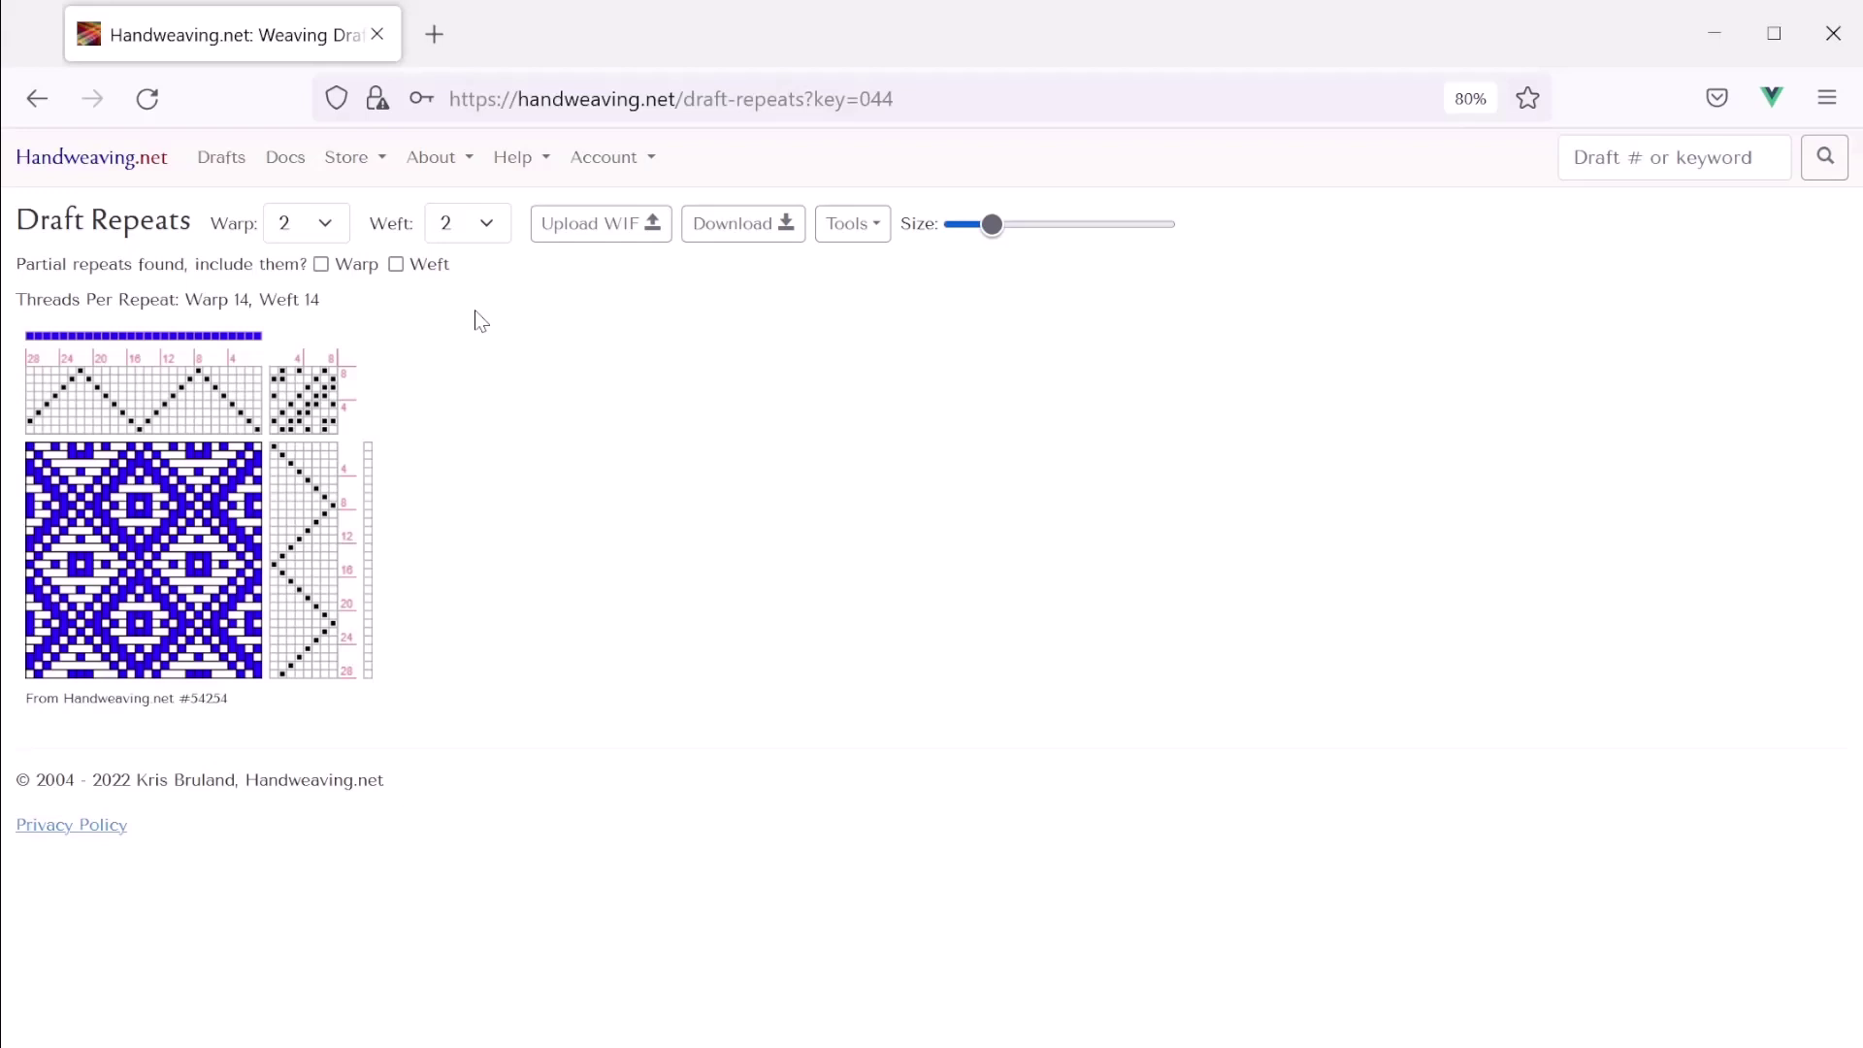
Try the partial-repeat options, then raise the warp and weft repeat counts up to 7
{"action": "left_click", "coordinate": [320, 265]}
{"action": "left_click", "coordinate": [397, 266]}
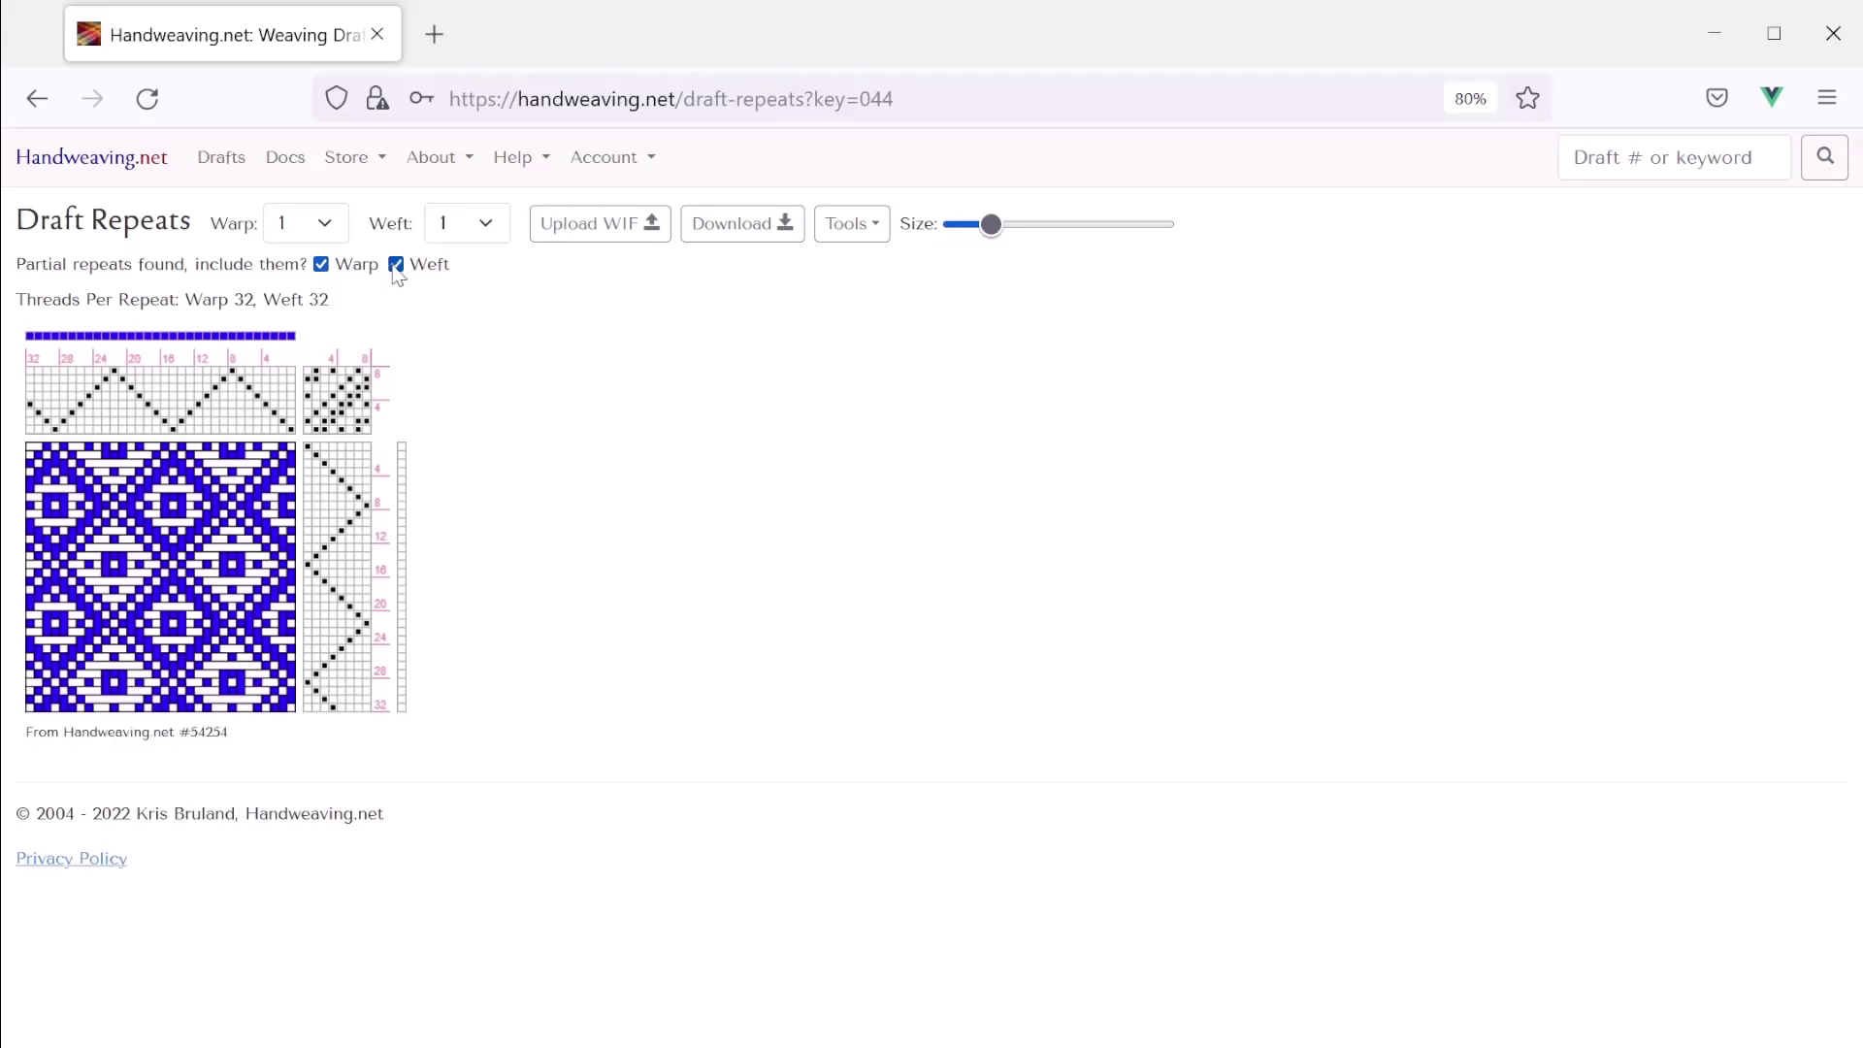
{"action": "left_click", "coordinate": [395, 266]}
{"action": "left_click", "coordinate": [321, 266]}
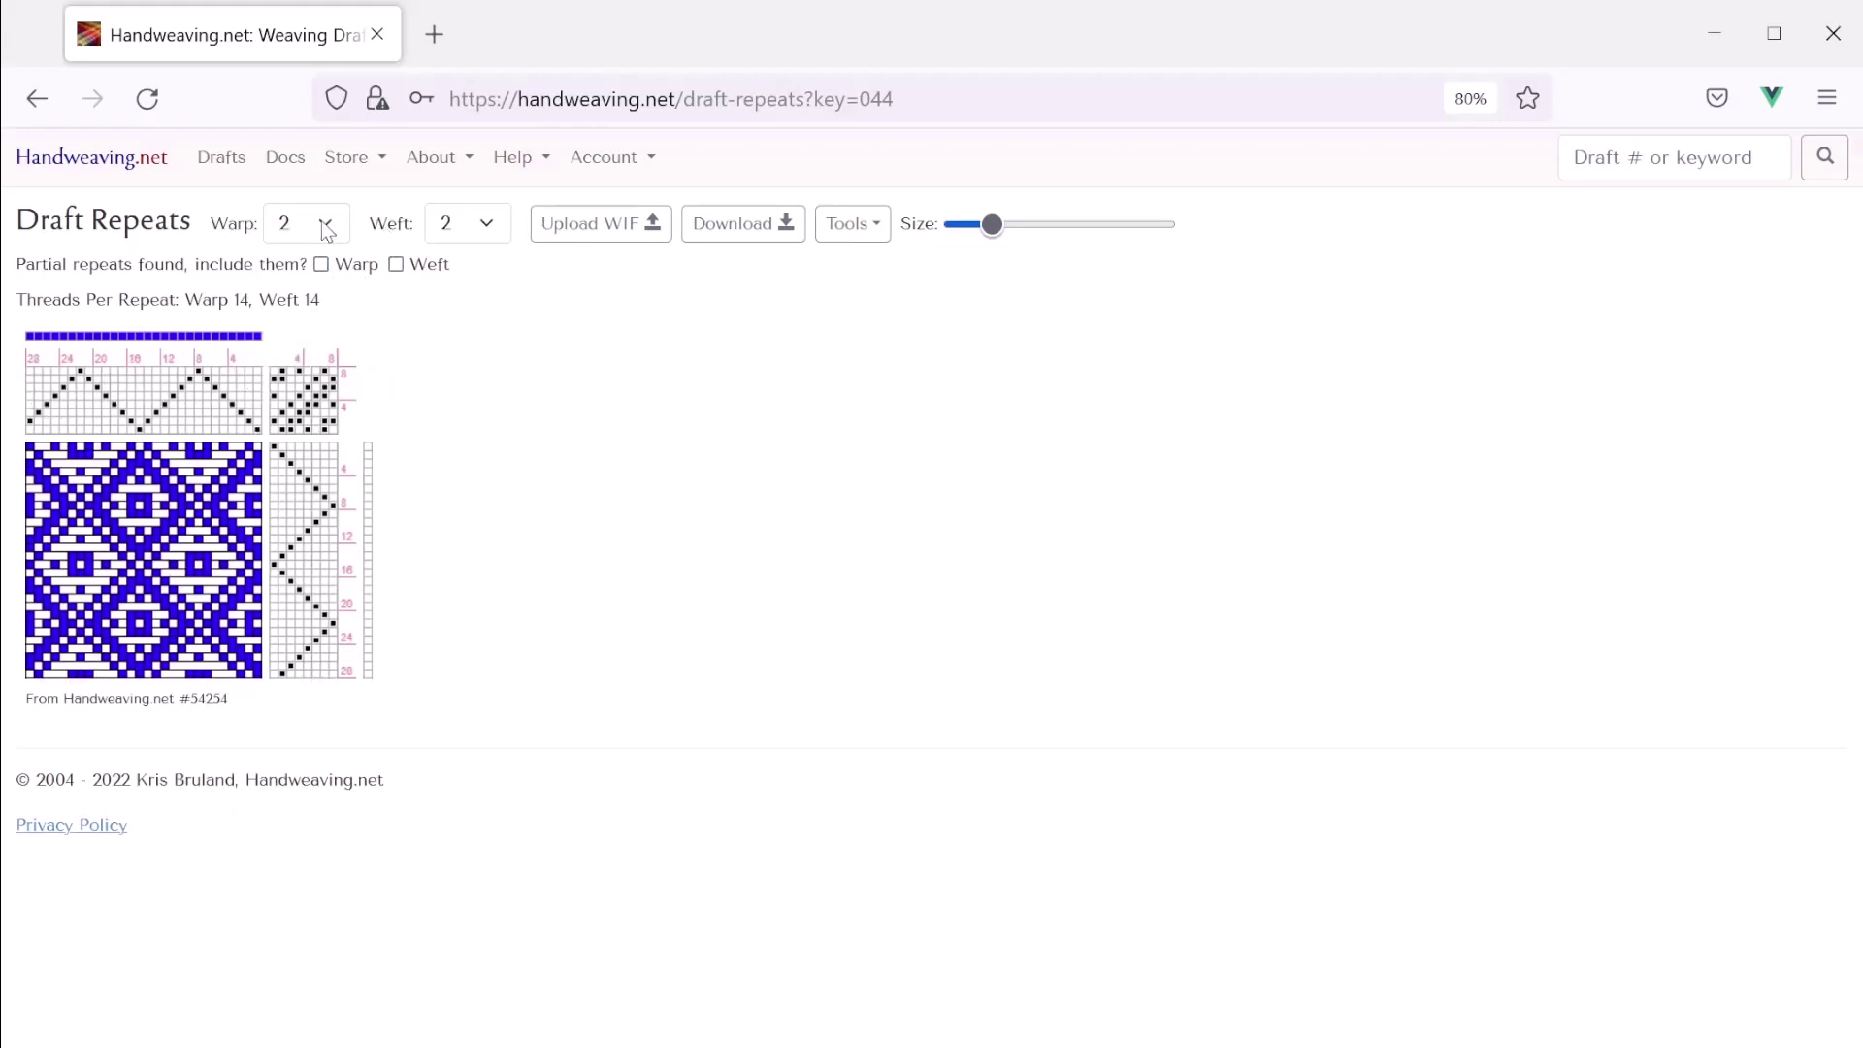
{"action": "left_click", "coordinate": [328, 225]}
{"action": "key", "text": "Down"}
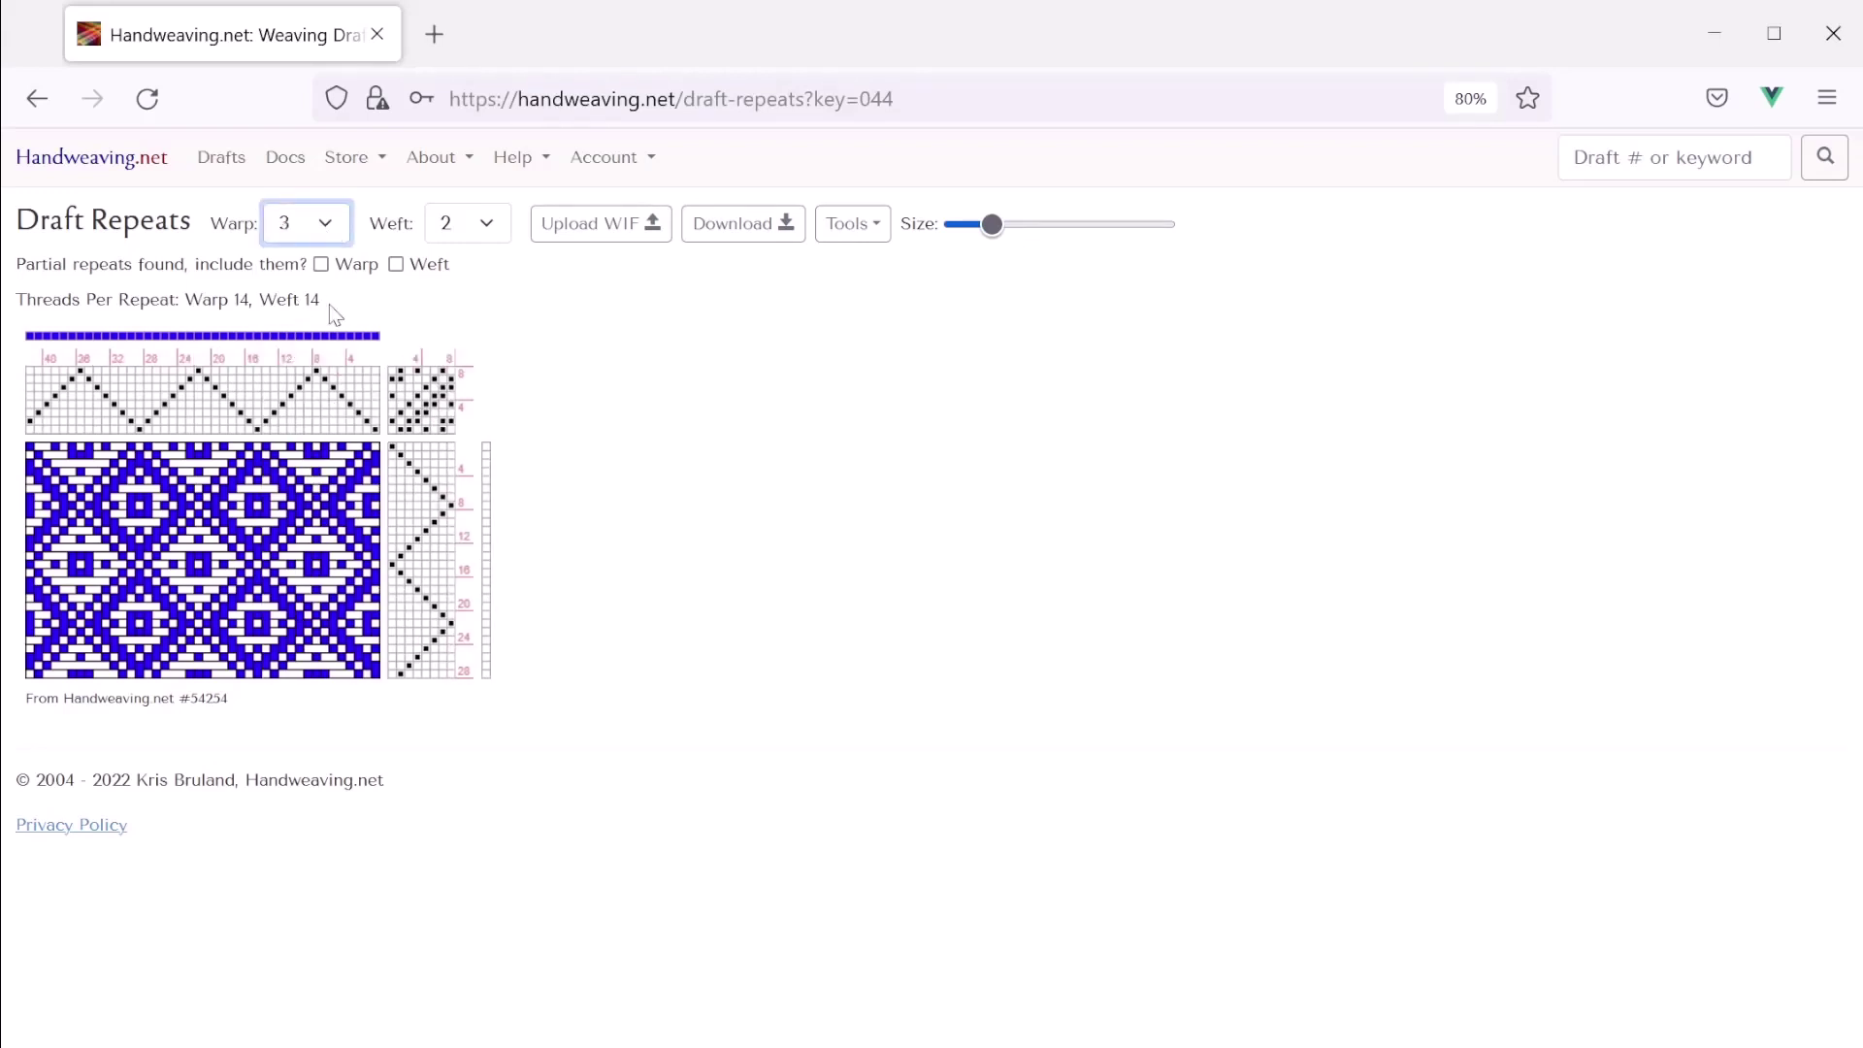
{"action": "left_click", "coordinate": [481, 233]}
{"action": "key", "text": "Down"}
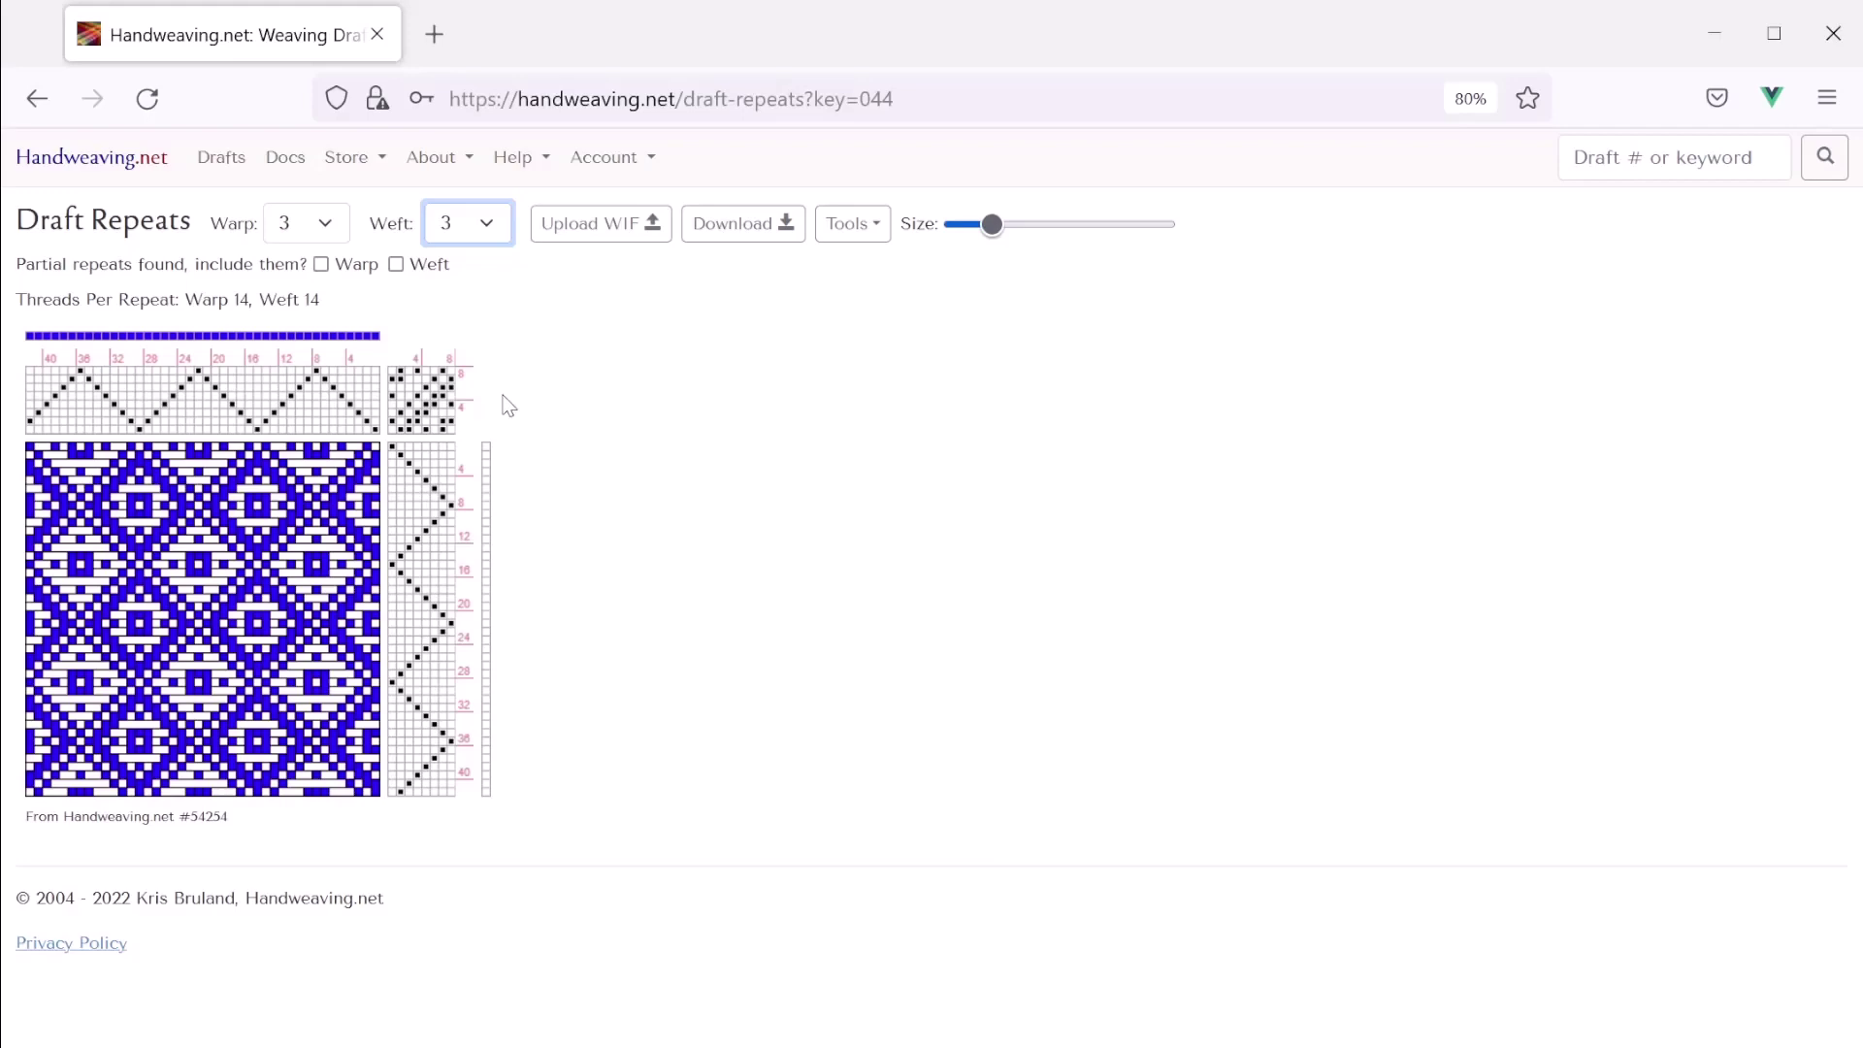
{"action": "left_click", "coordinate": [320, 217]}
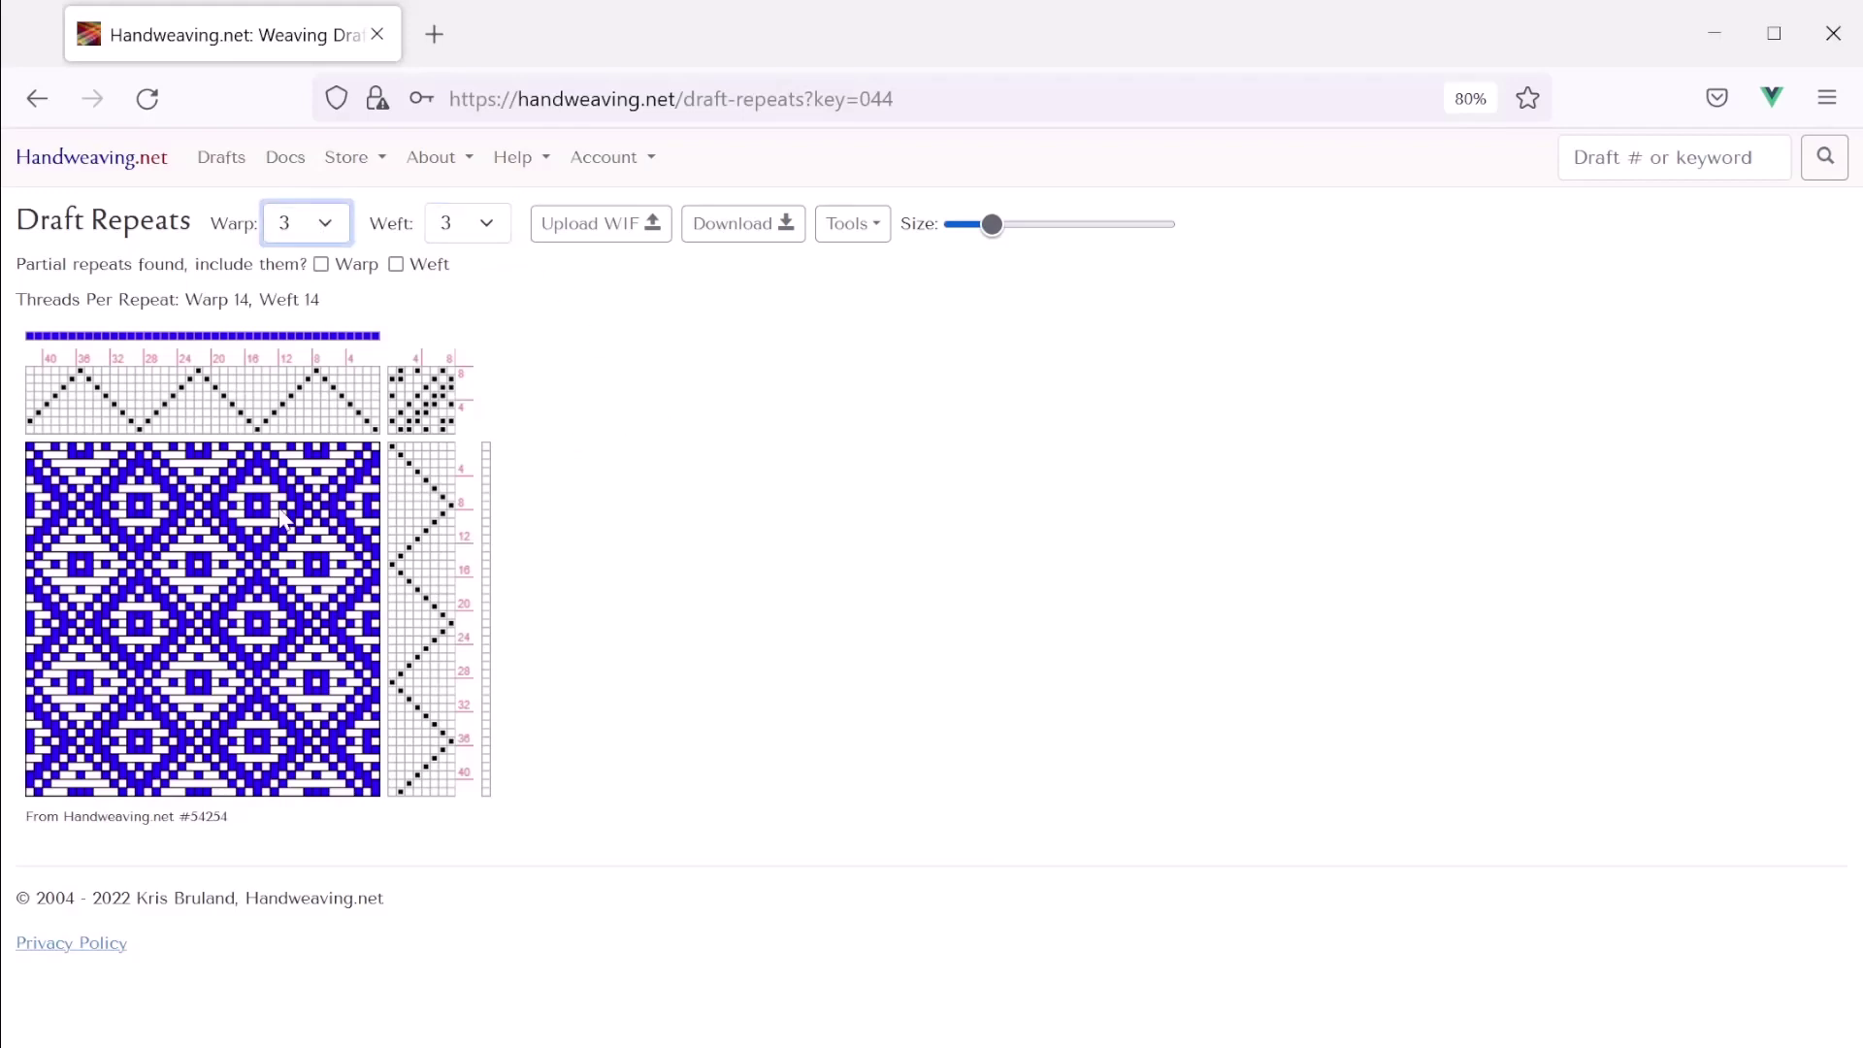
{"action": "key", "text": "7"}
{"action": "left_click", "coordinate": [451, 231]}
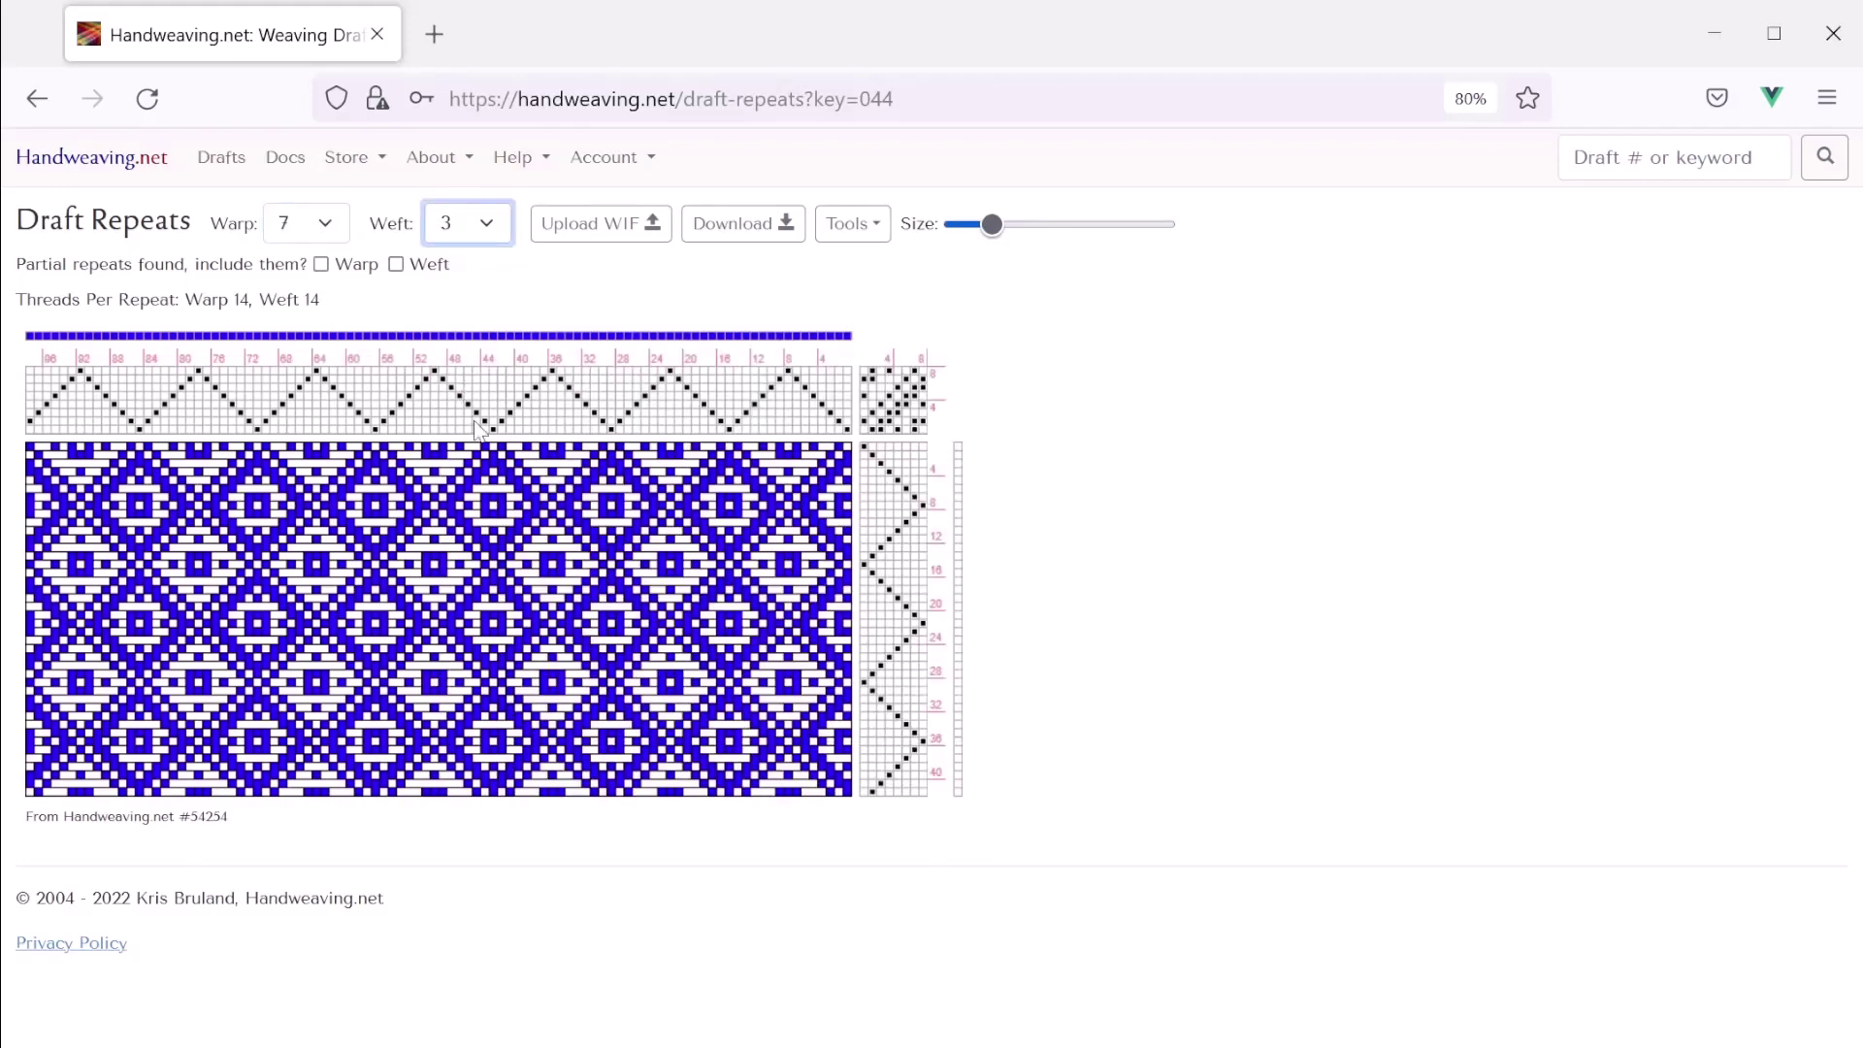
{"action": "key", "text": "7"}
Set warp and weft repeats back to 3 and open the 3×3 draft in the Draft Editor
{"action": "scroll", "coordinate": [495, 480], "scroll_direction": "down", "scroll_amount": 5}
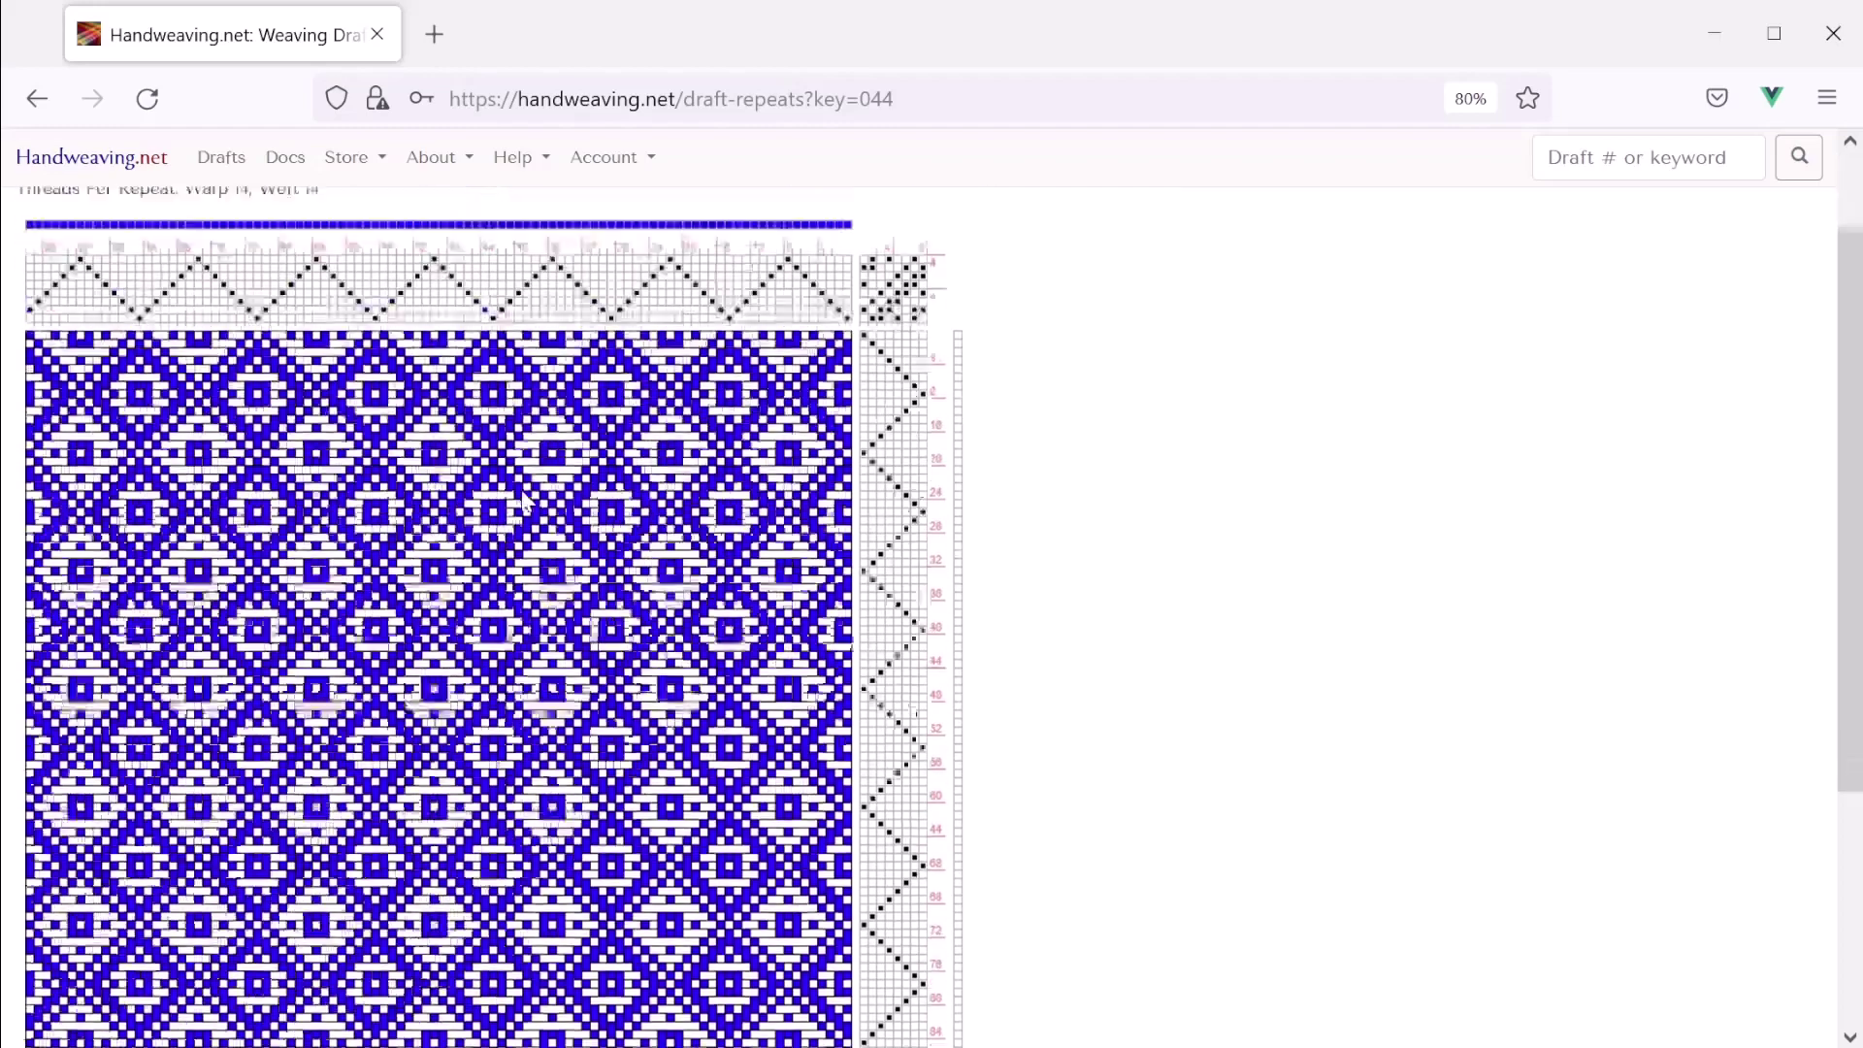
{"action": "scroll", "coordinate": [515, 485], "scroll_direction": "up", "scroll_amount": 5}
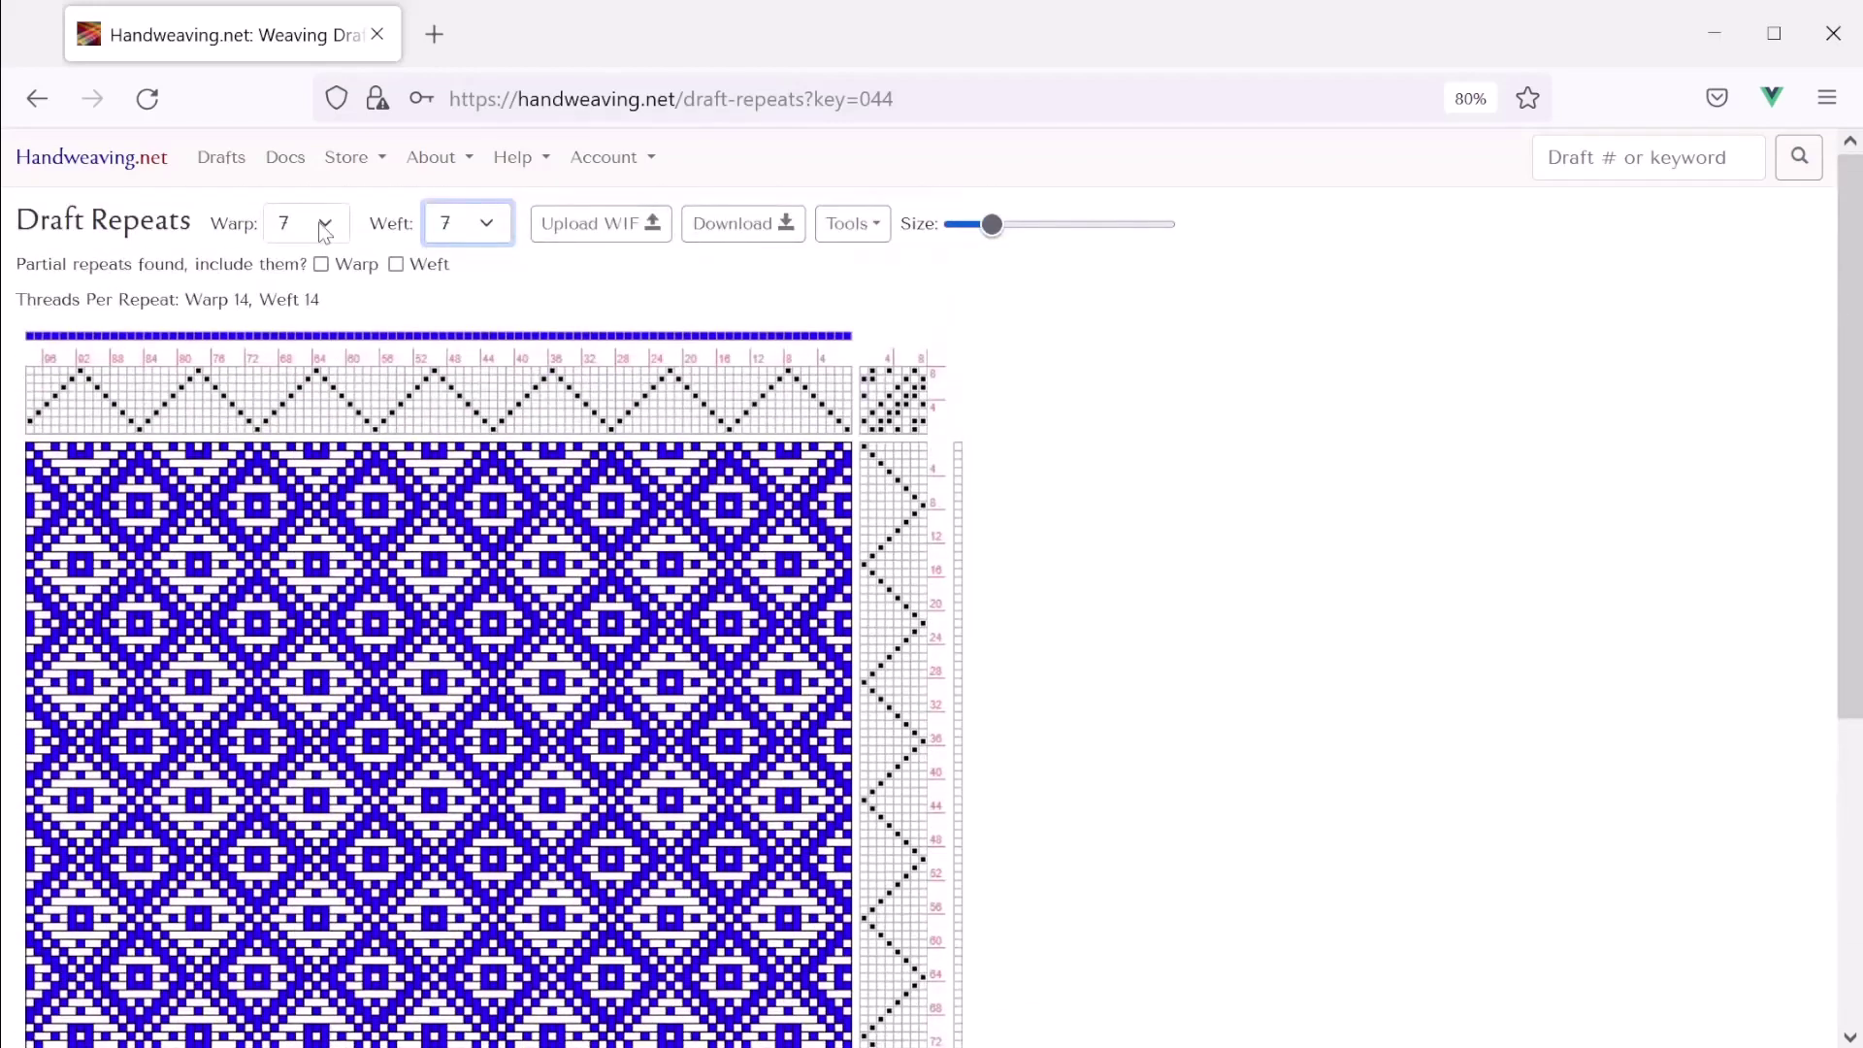
{"action": "left_click", "coordinate": [325, 231]}
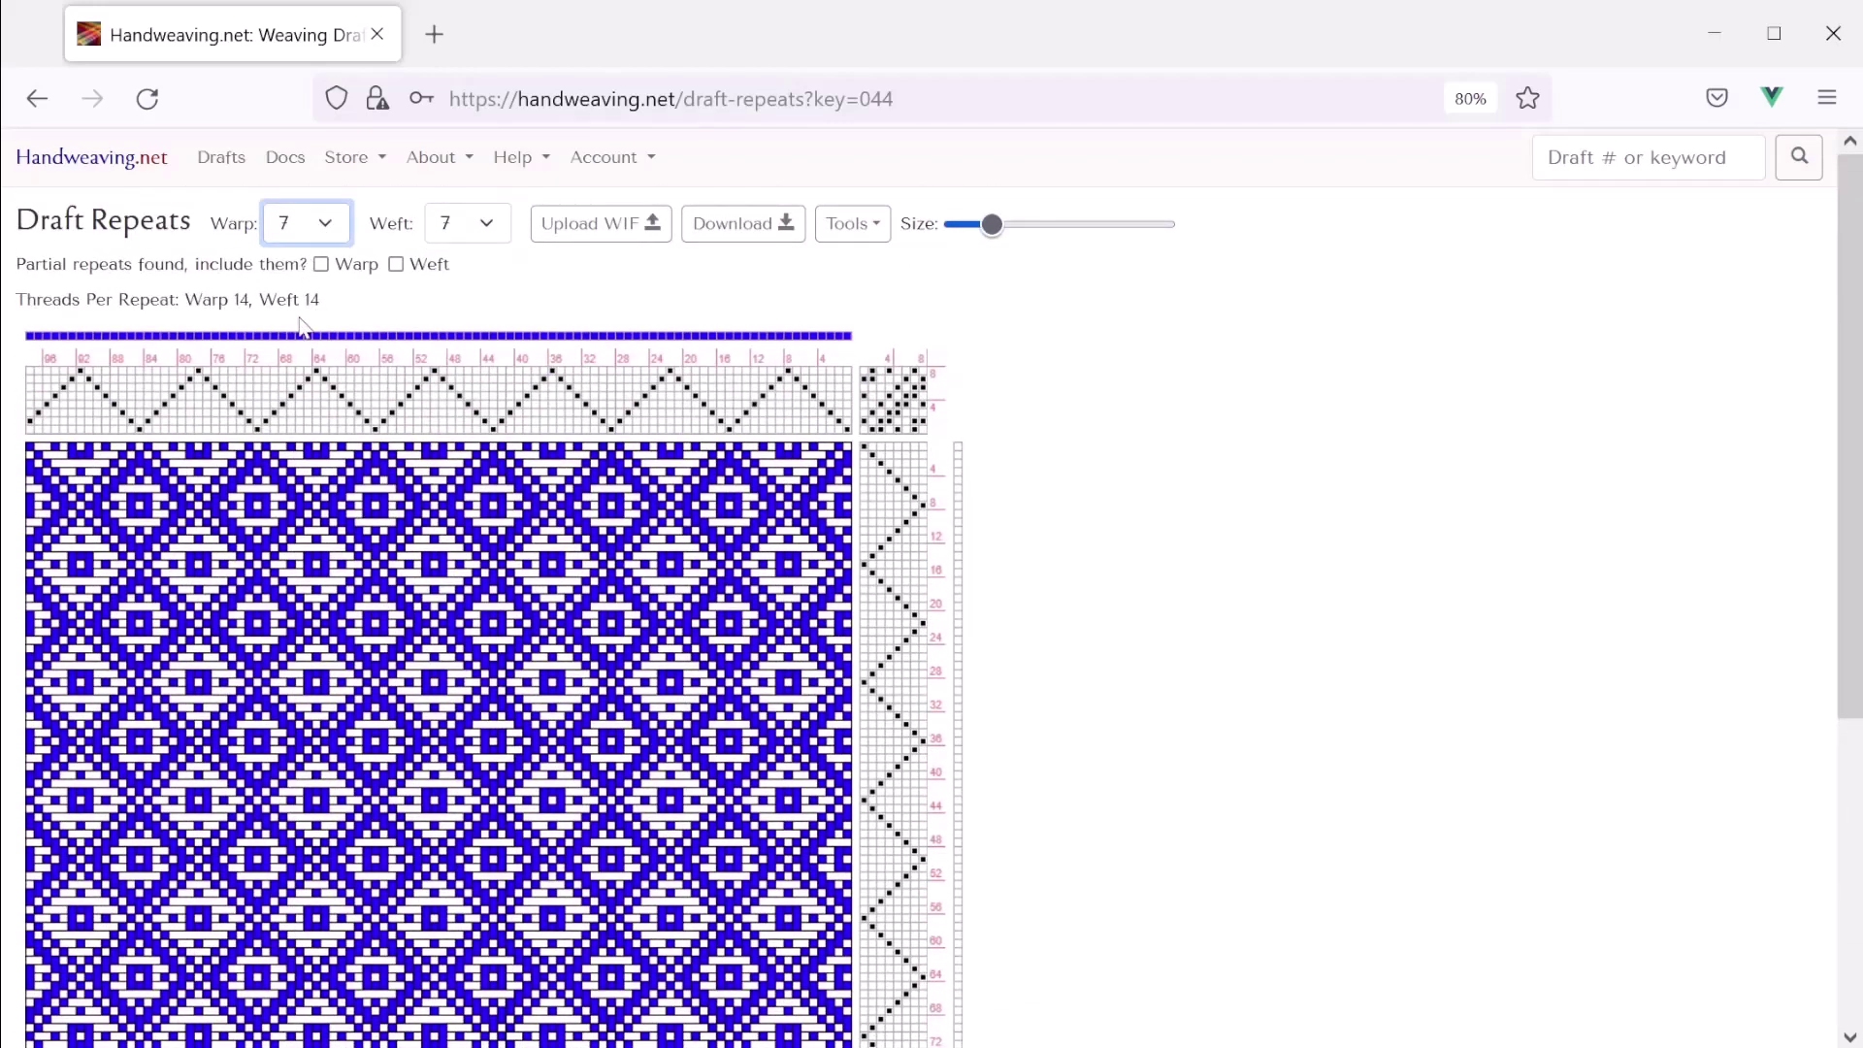
{"action": "key", "text": "3"}
{"action": "left_click", "coordinate": [457, 230]}
{"action": "key", "text": "3"}
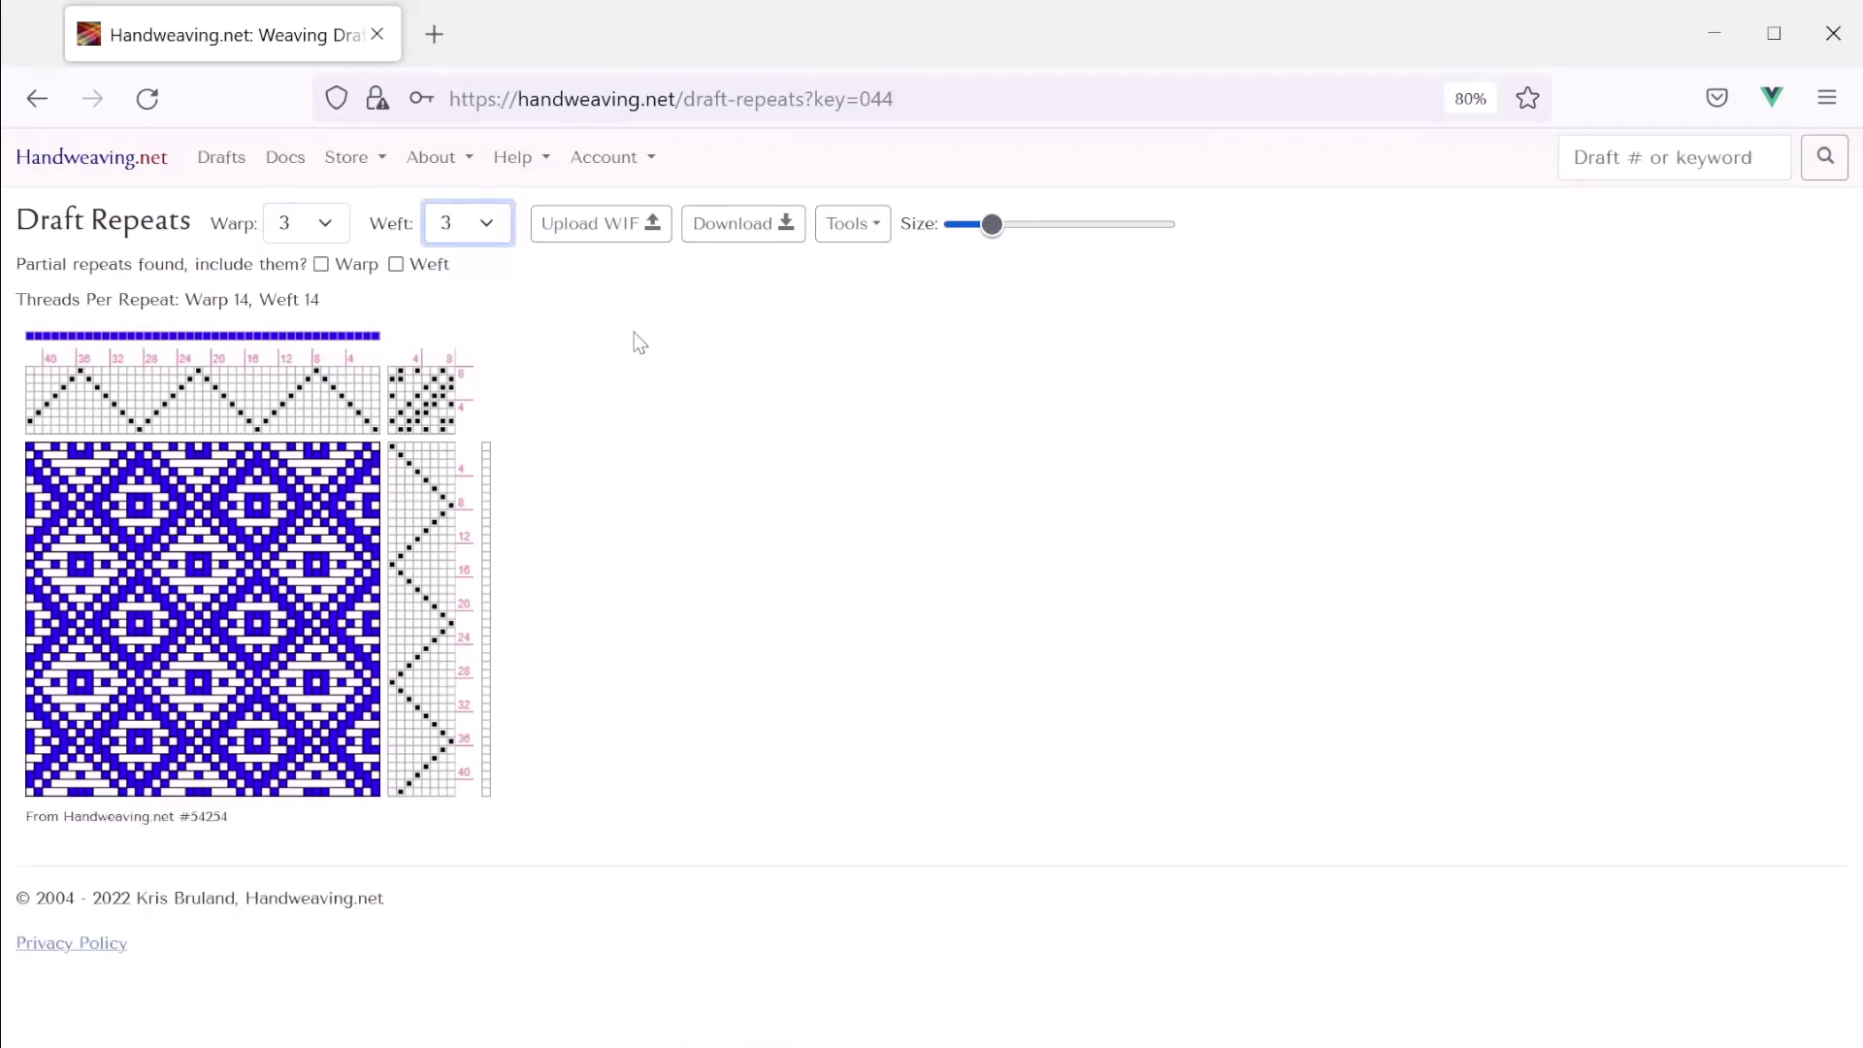
{"action": "left_click", "coordinate": [848, 224]}
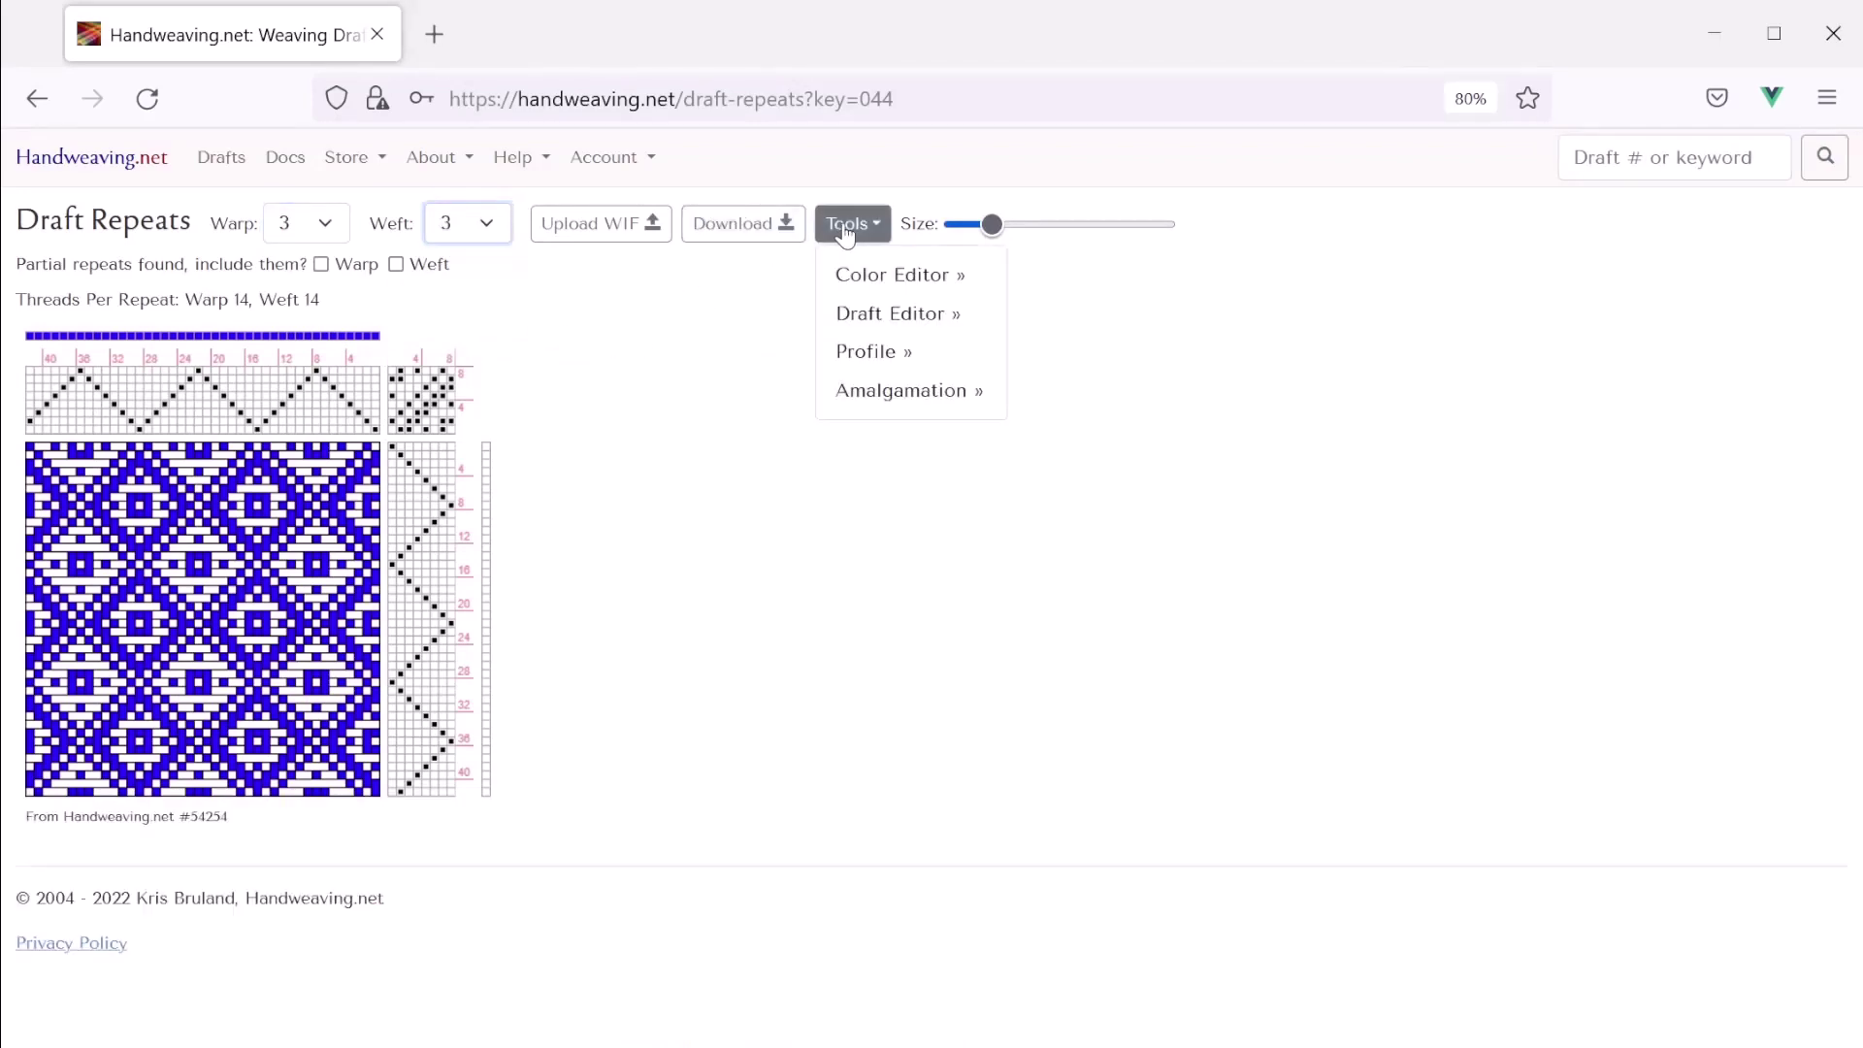
{"action": "left_click", "coordinate": [866, 314]}
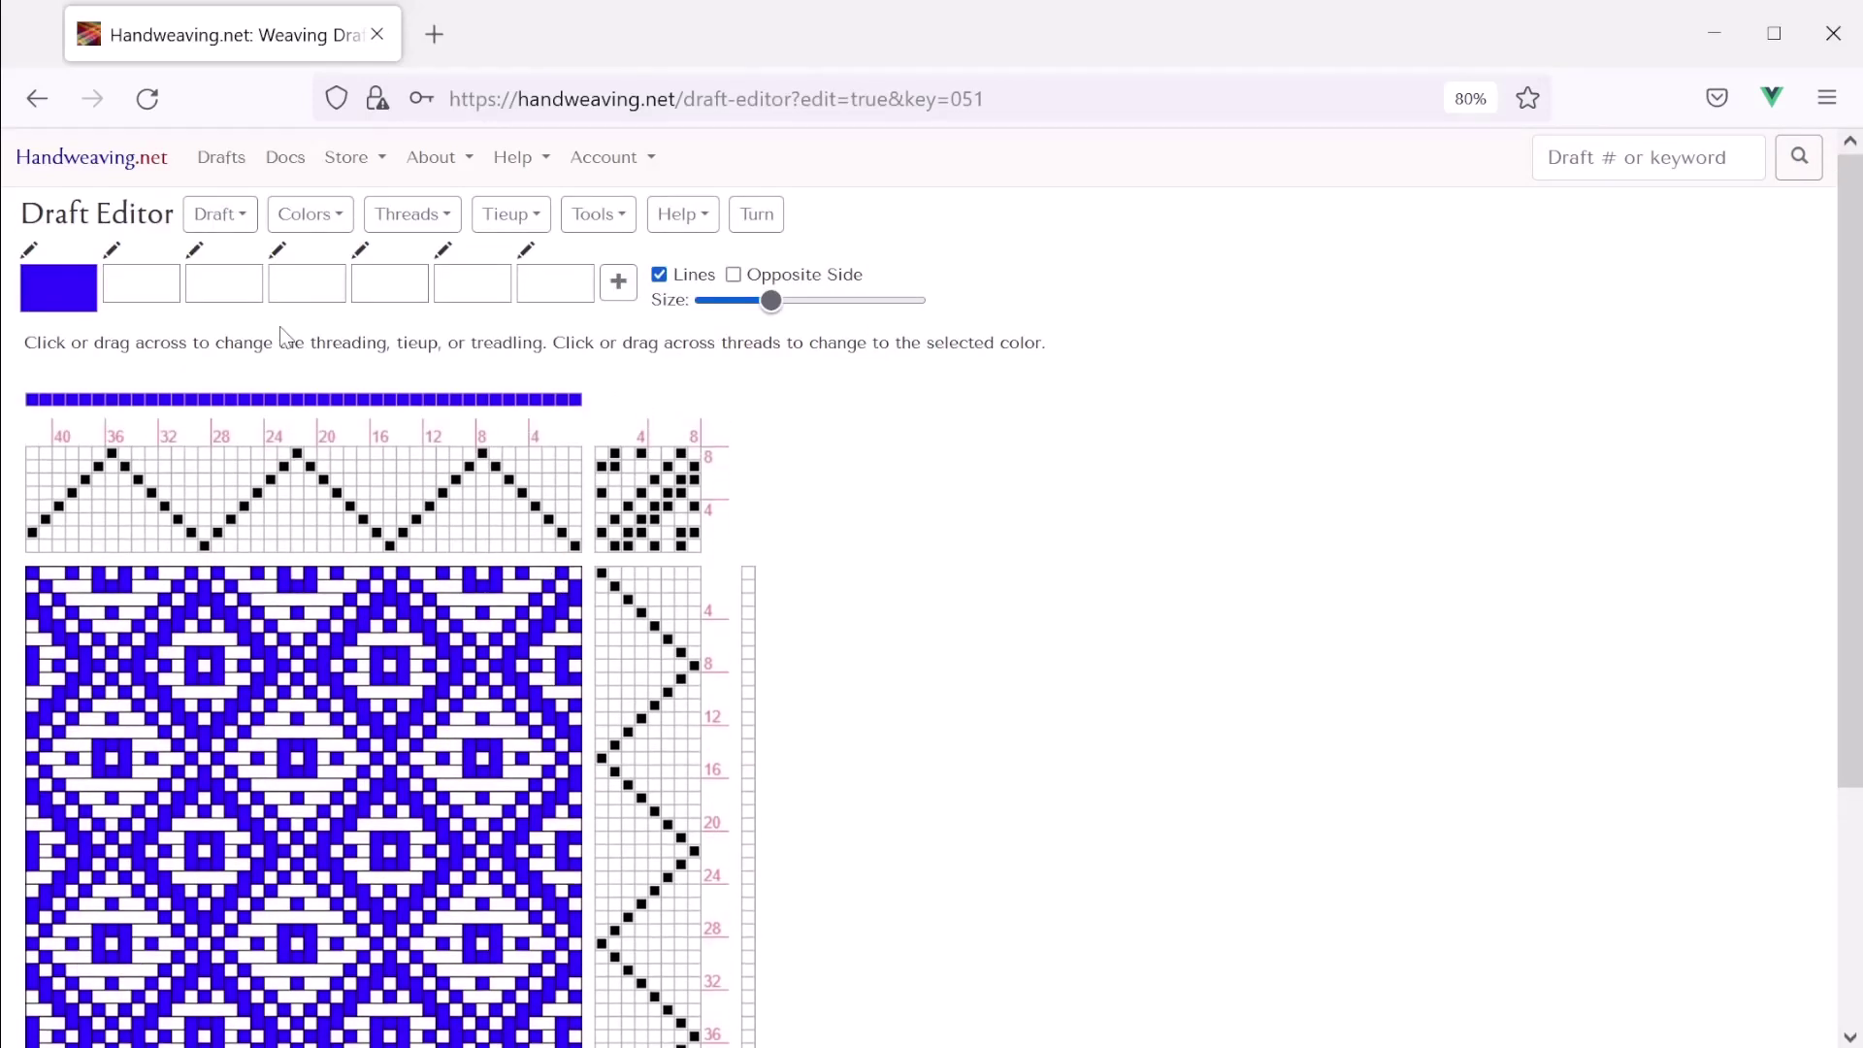
Make the second palette swatch a dark green in the Color Picker
{"action": "left_click", "coordinate": [114, 259]}
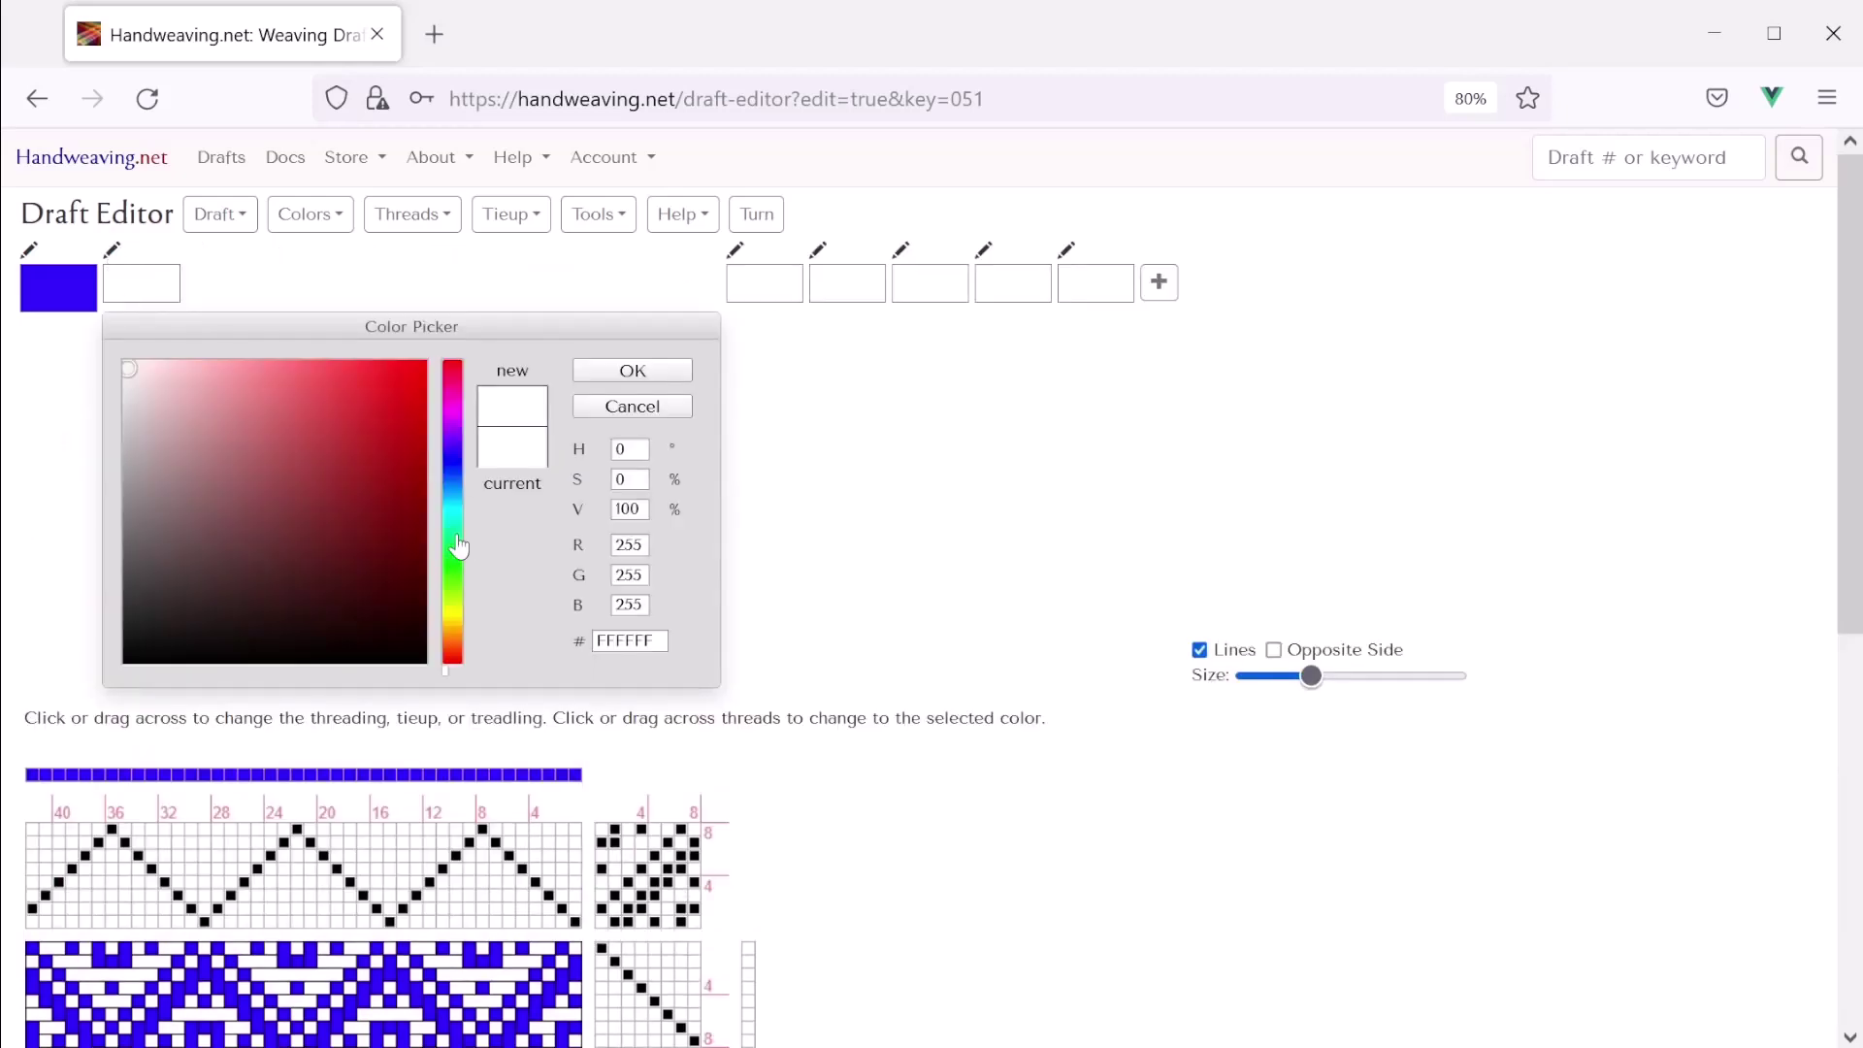
{"action": "mouse_move", "coordinate": [458, 545]}
{"action": "left_mouse_down"}
{"action": "mouse_move", "coordinate": [459, 601]}
{"action": "mouse_move", "coordinate": [459, 560]}
{"action": "left_mouse_up"}
{"action": "mouse_move", "coordinate": [321, 521]}
{"action": "left_mouse_down"}
{"action": "mouse_move", "coordinate": [358, 515]}
{"action": "mouse_move", "coordinate": [369, 540]}
{"action": "left_mouse_up"}
{"action": "left_click", "coordinate": [597, 408]}
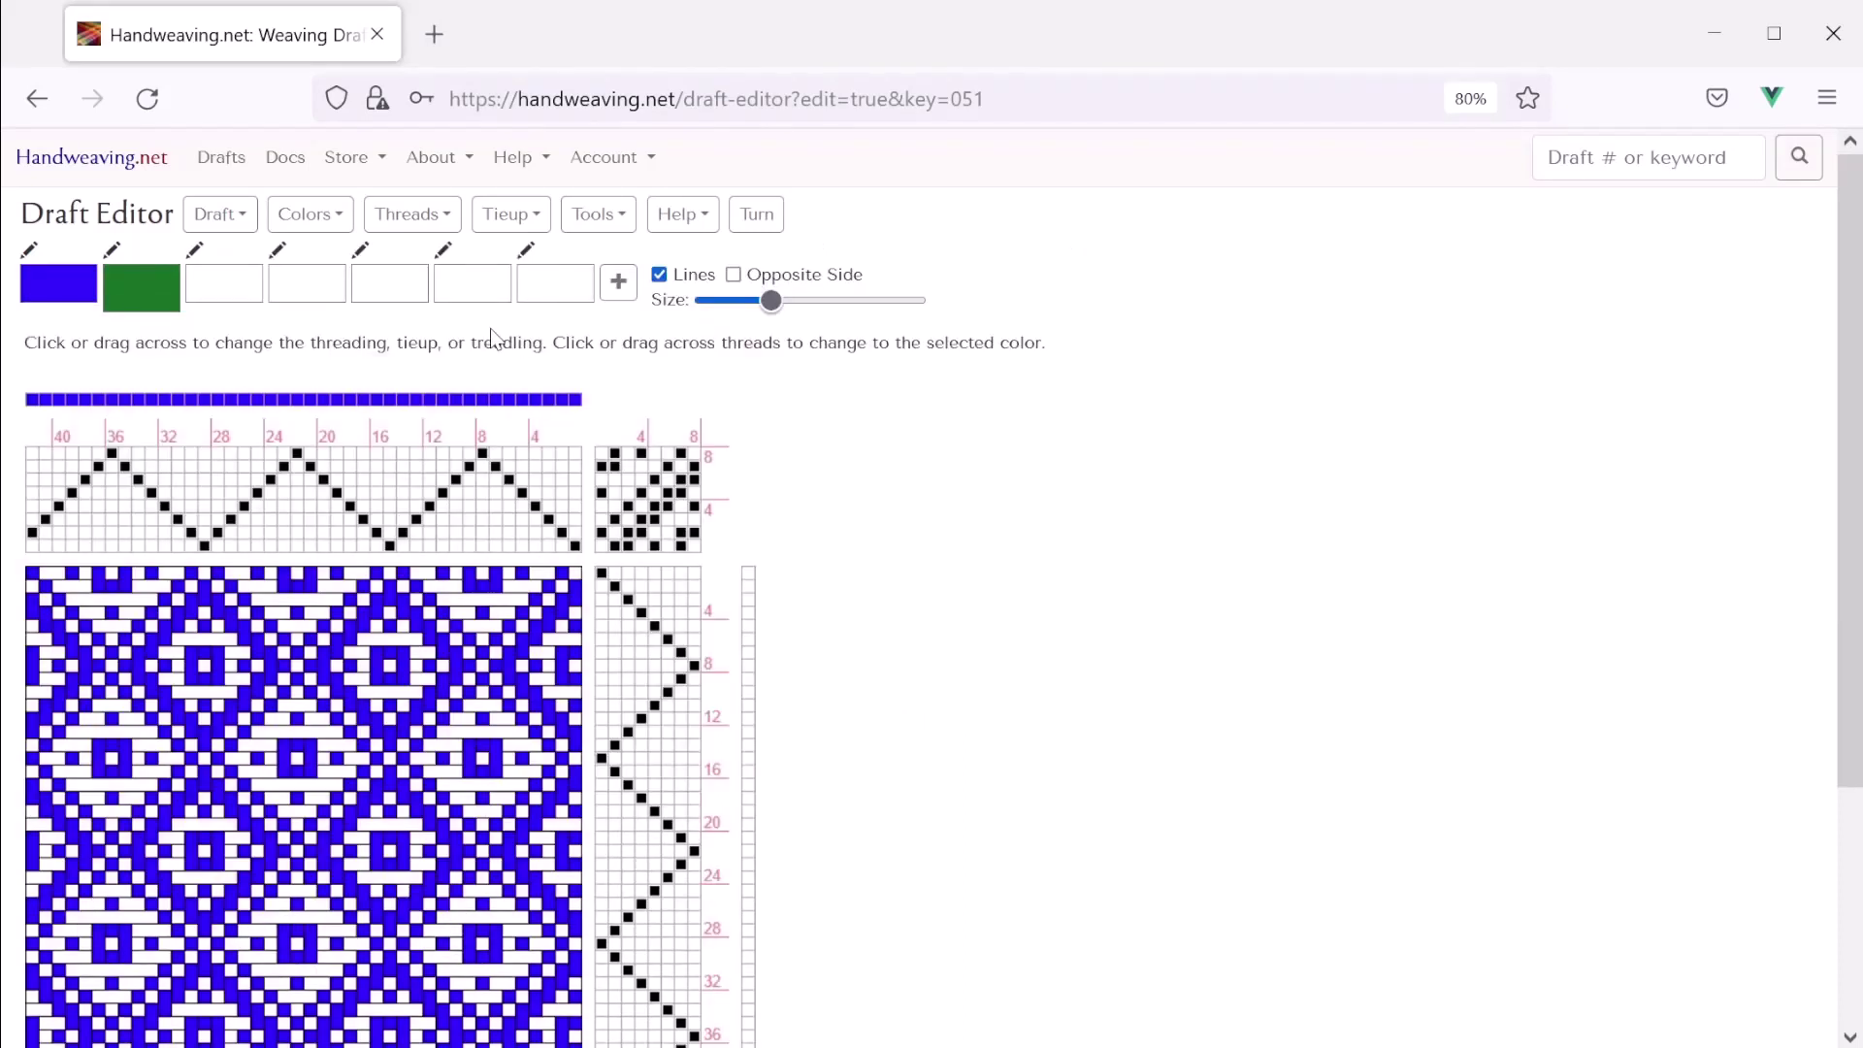
Replace the blue warp colour with the new green using Colors > Replace Colors
{"action": "left_click", "coordinate": [332, 230]}
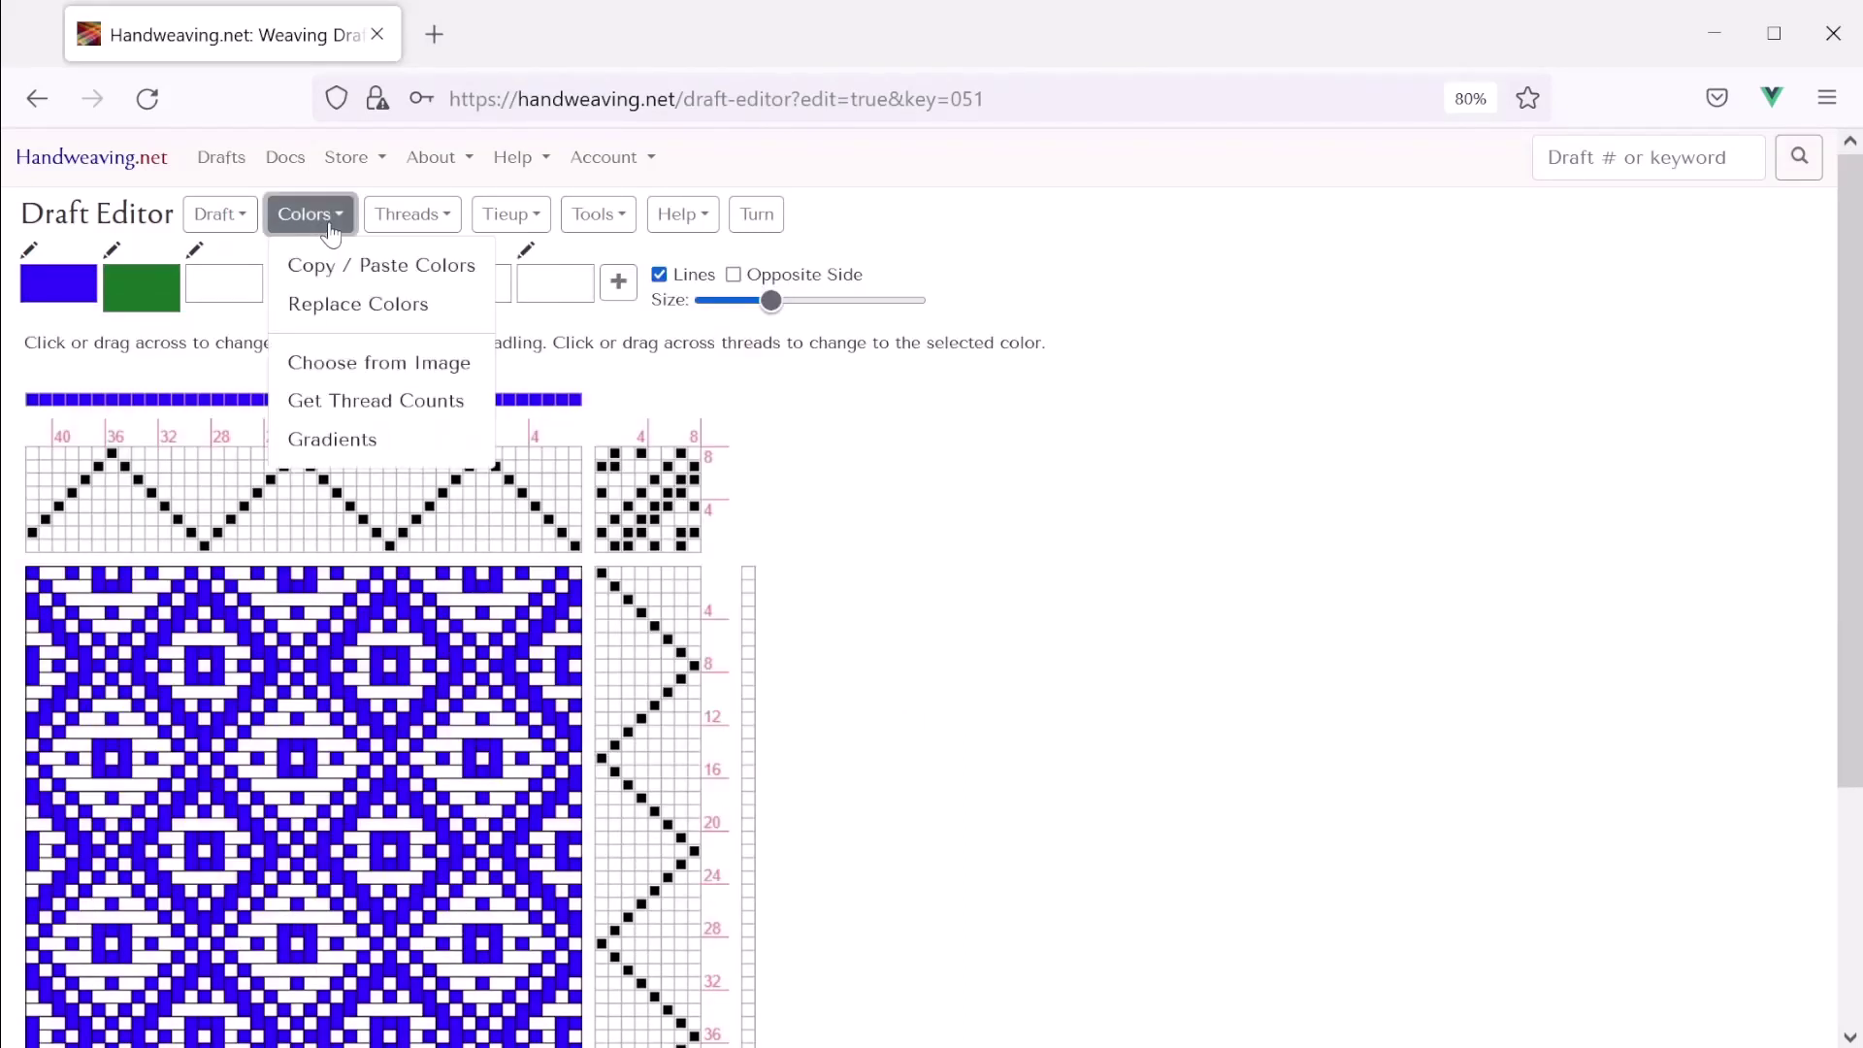
{"action": "left_click", "coordinate": [345, 306]}
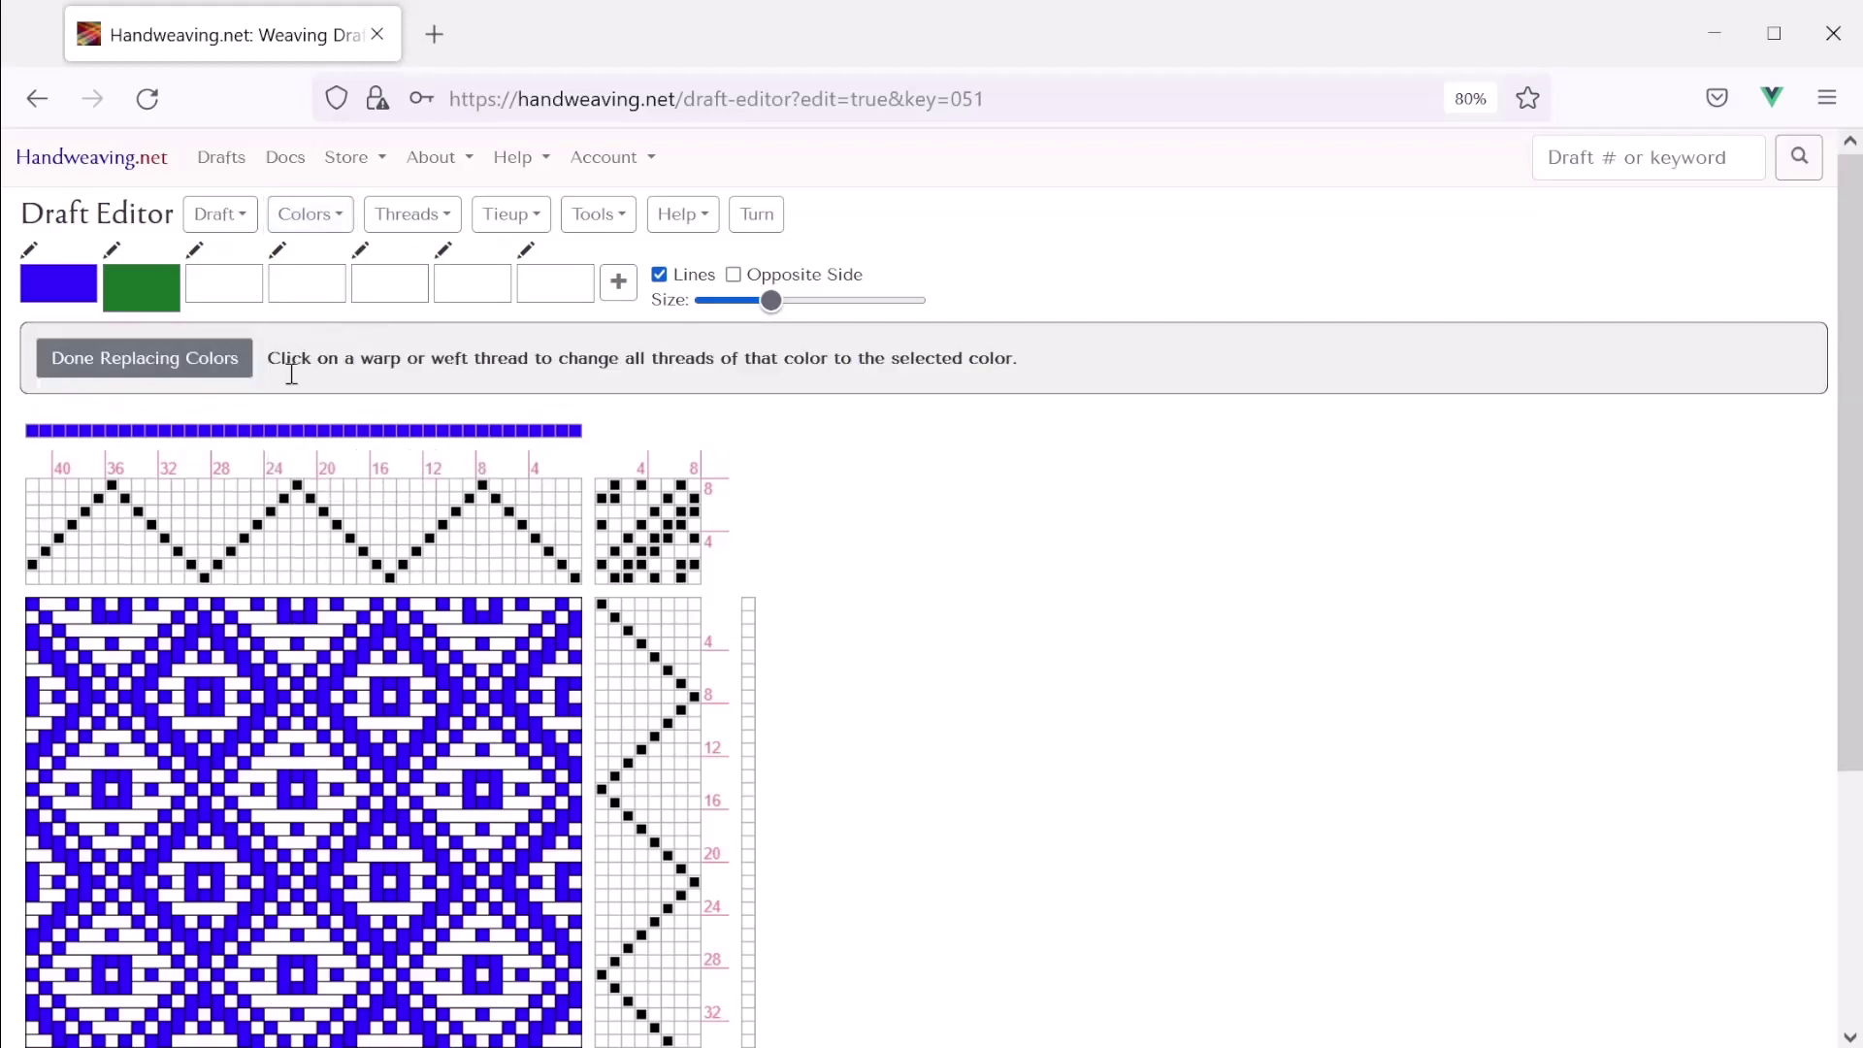
{"action": "left_click", "coordinate": [245, 433]}
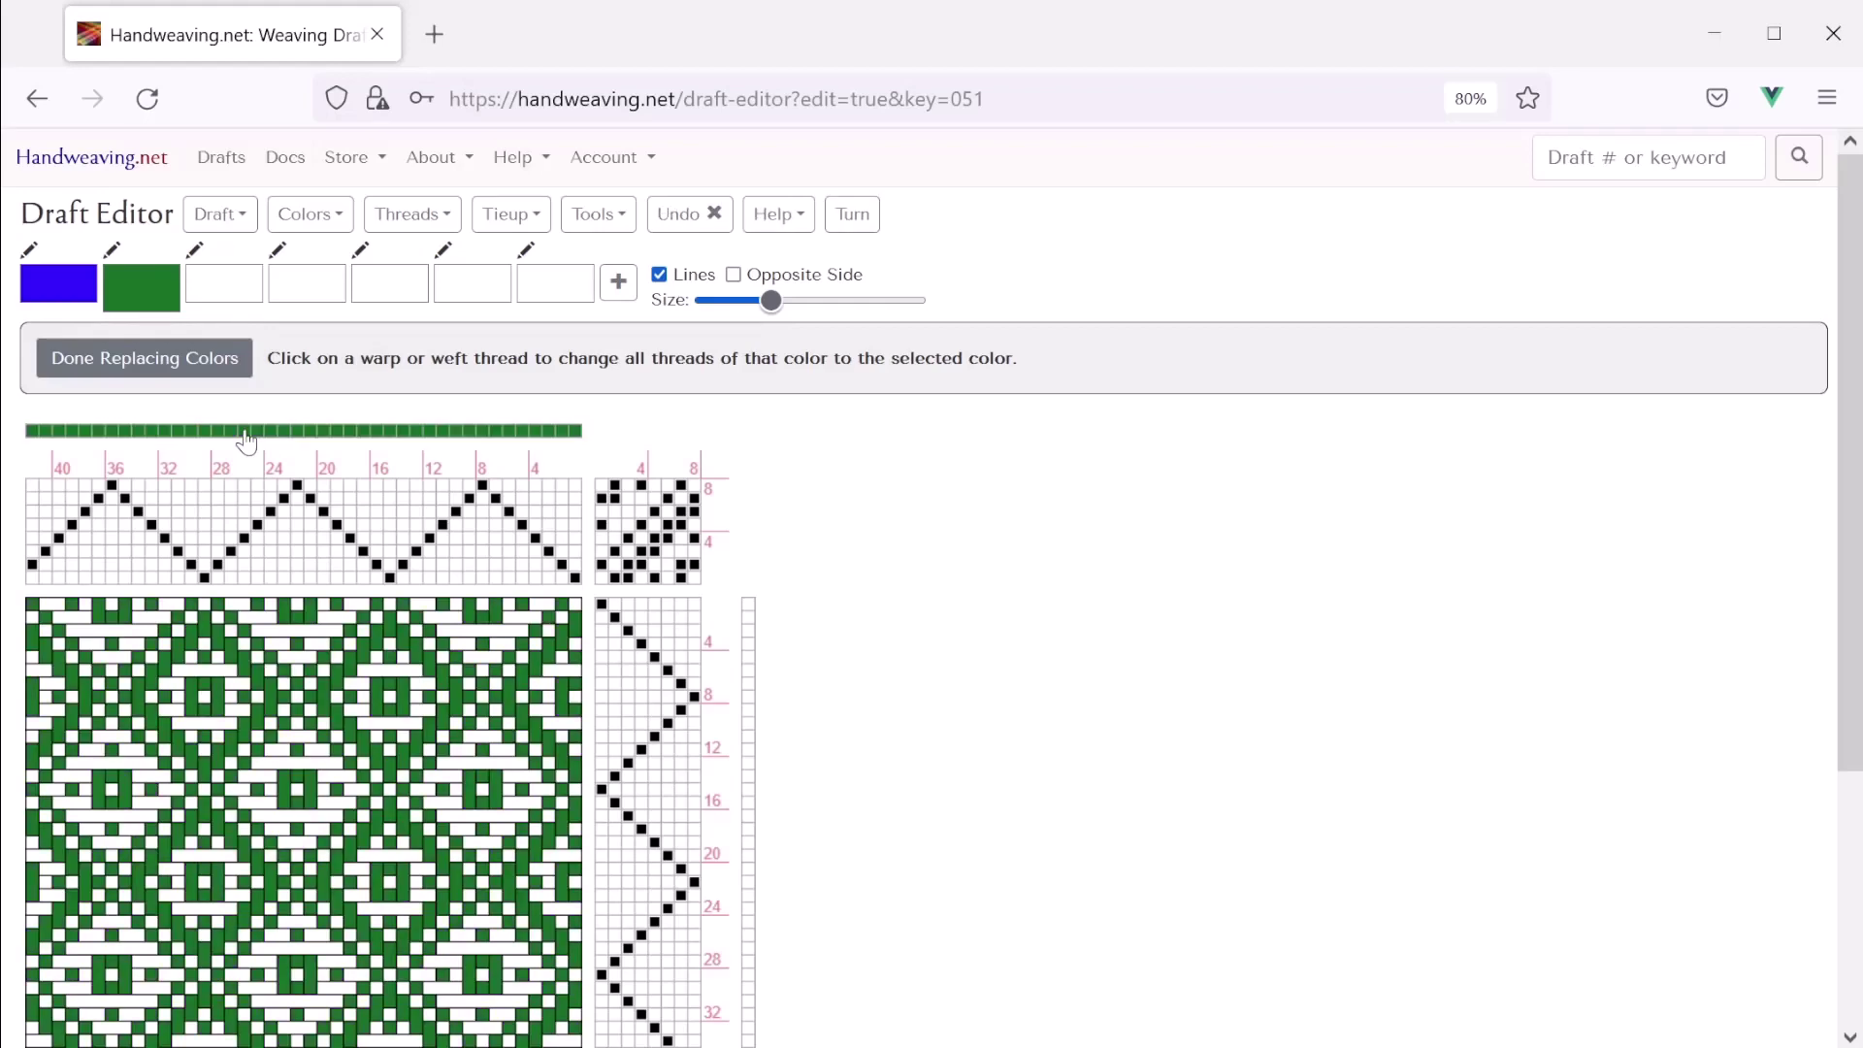
{"action": "left_click", "coordinate": [167, 361]}
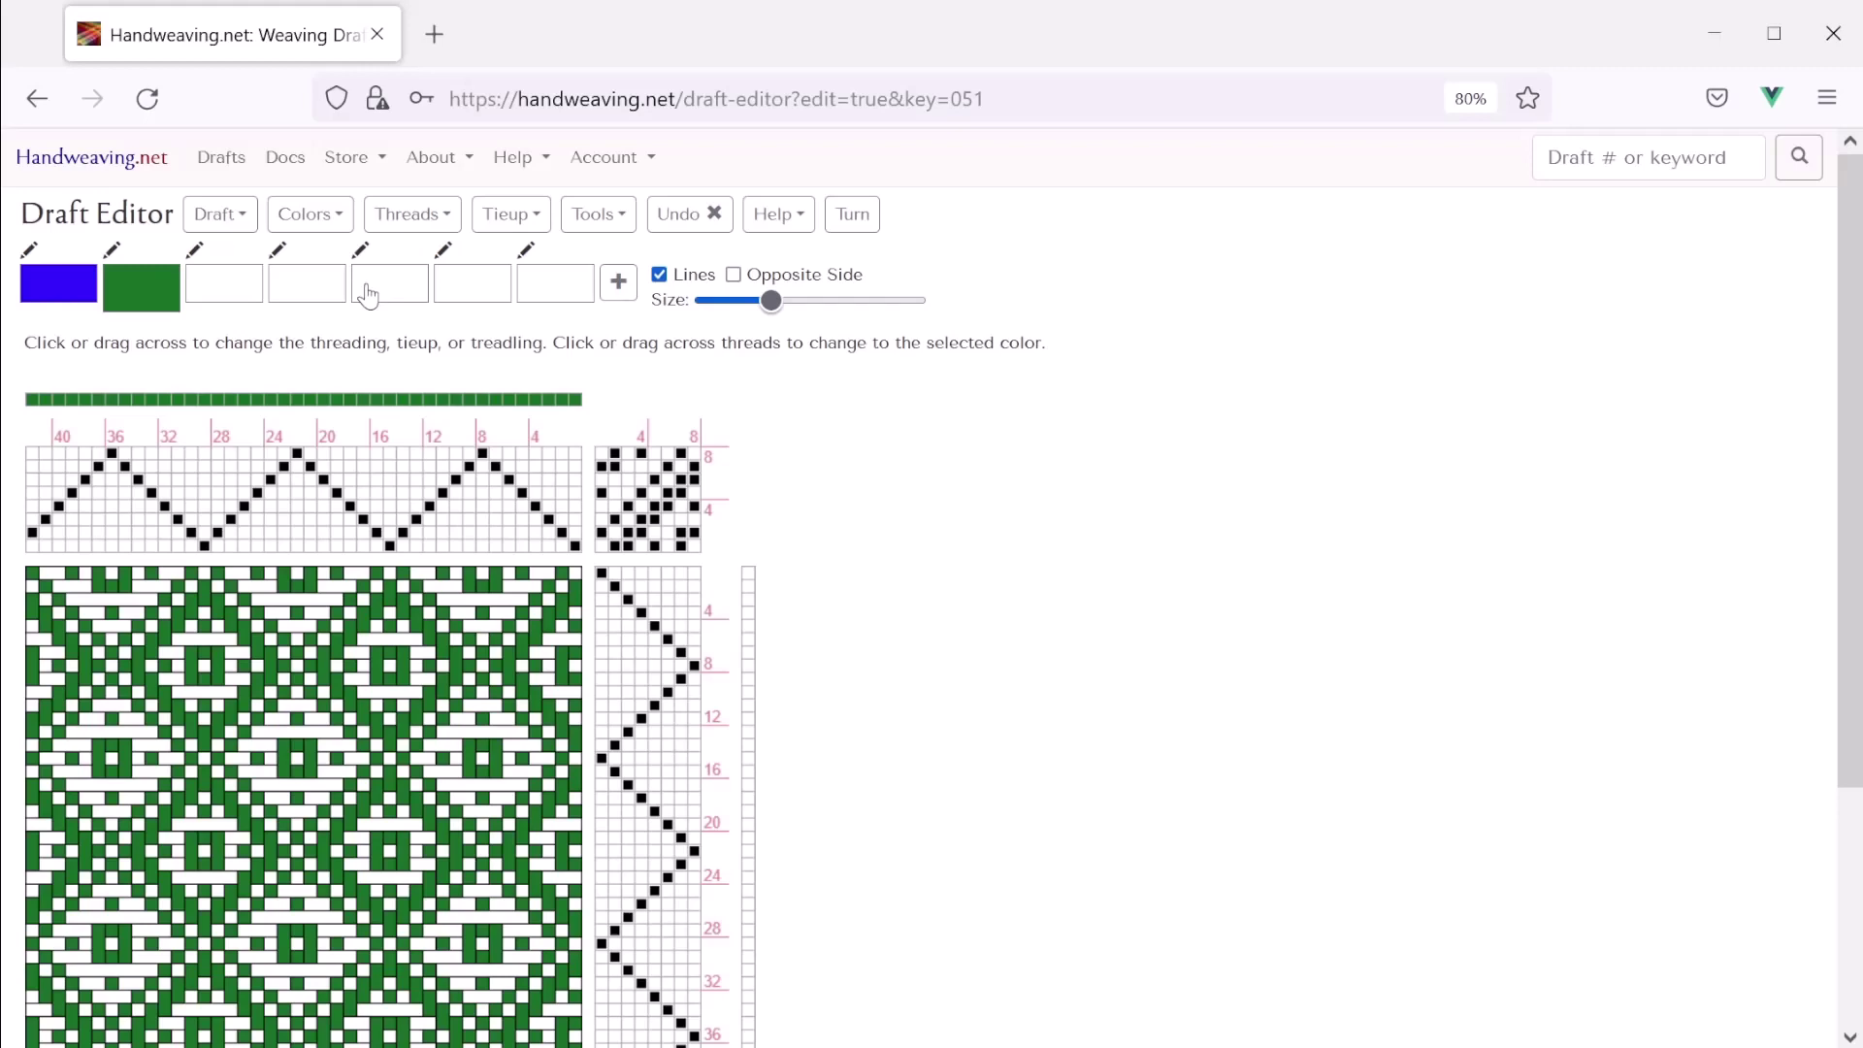
{"action": "left_click", "coordinate": [341, 222]}
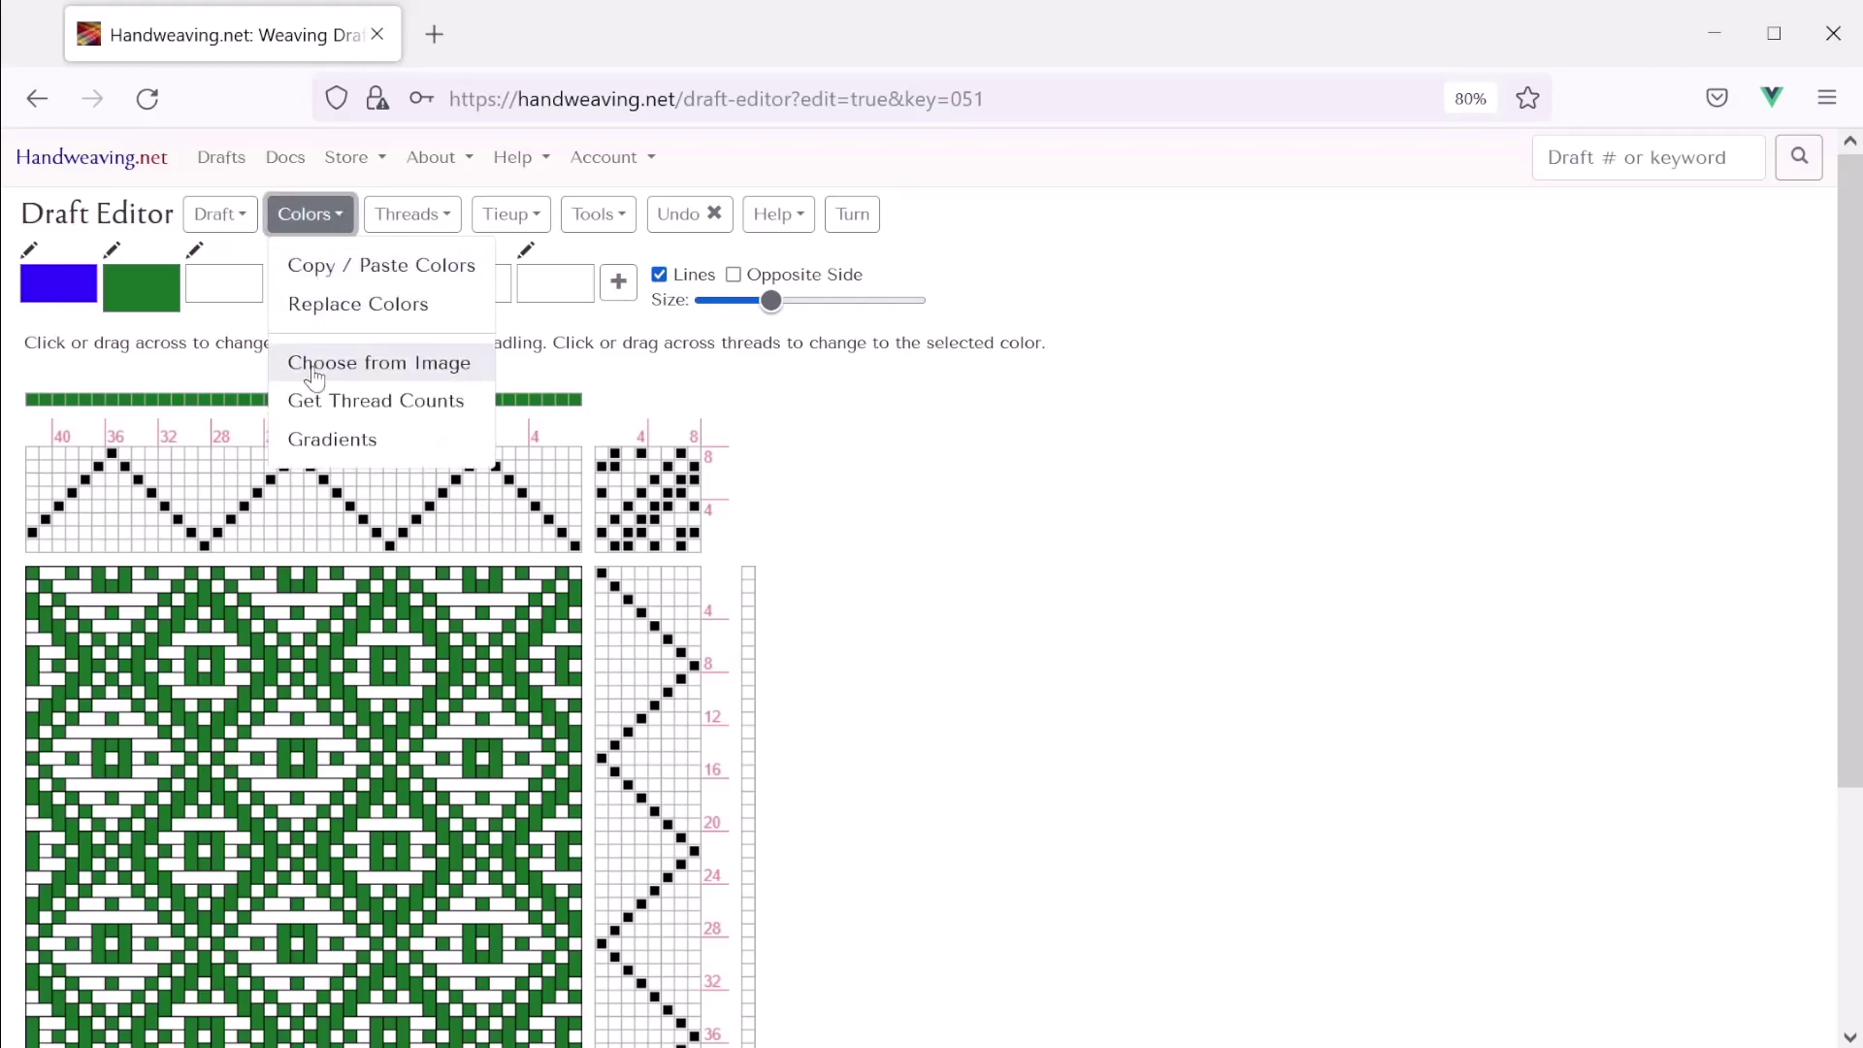
{"action": "left_click", "coordinate": [893, 442]}
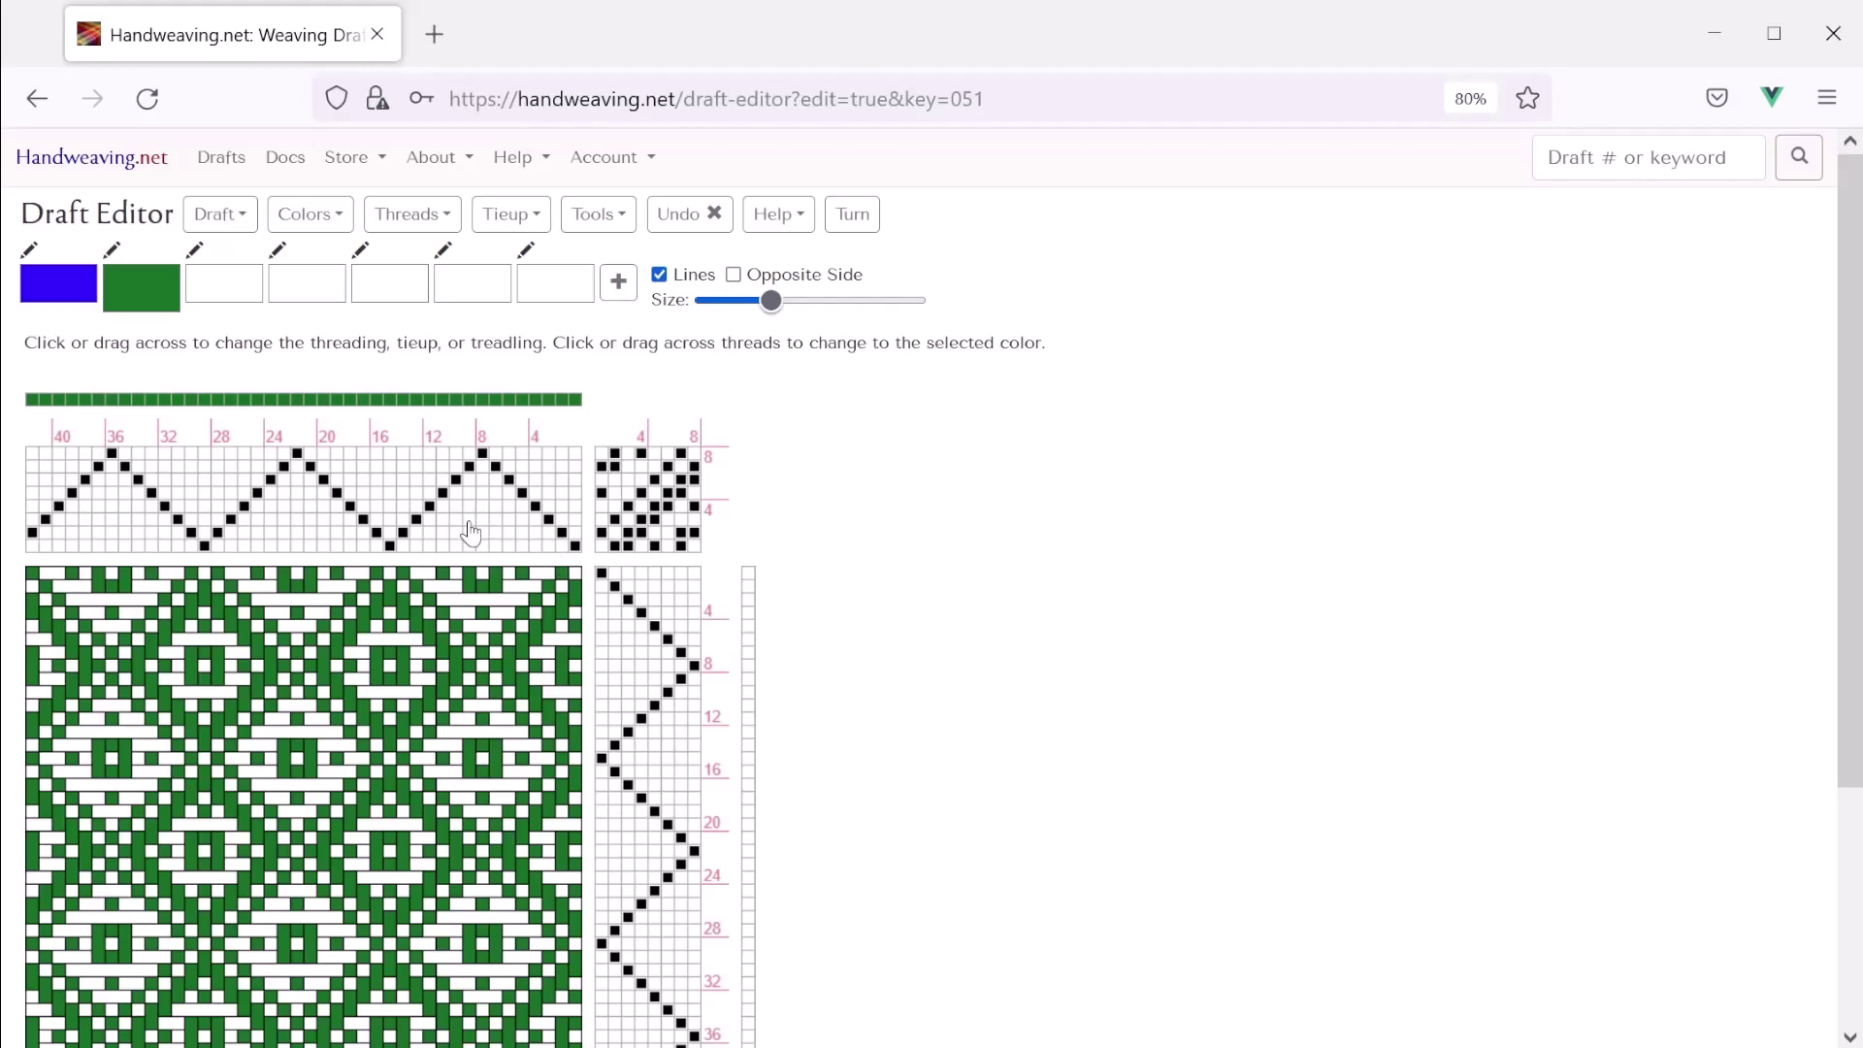
{"action": "scroll", "coordinate": [471, 521], "scroll_direction": "down", "scroll_amount": 2}
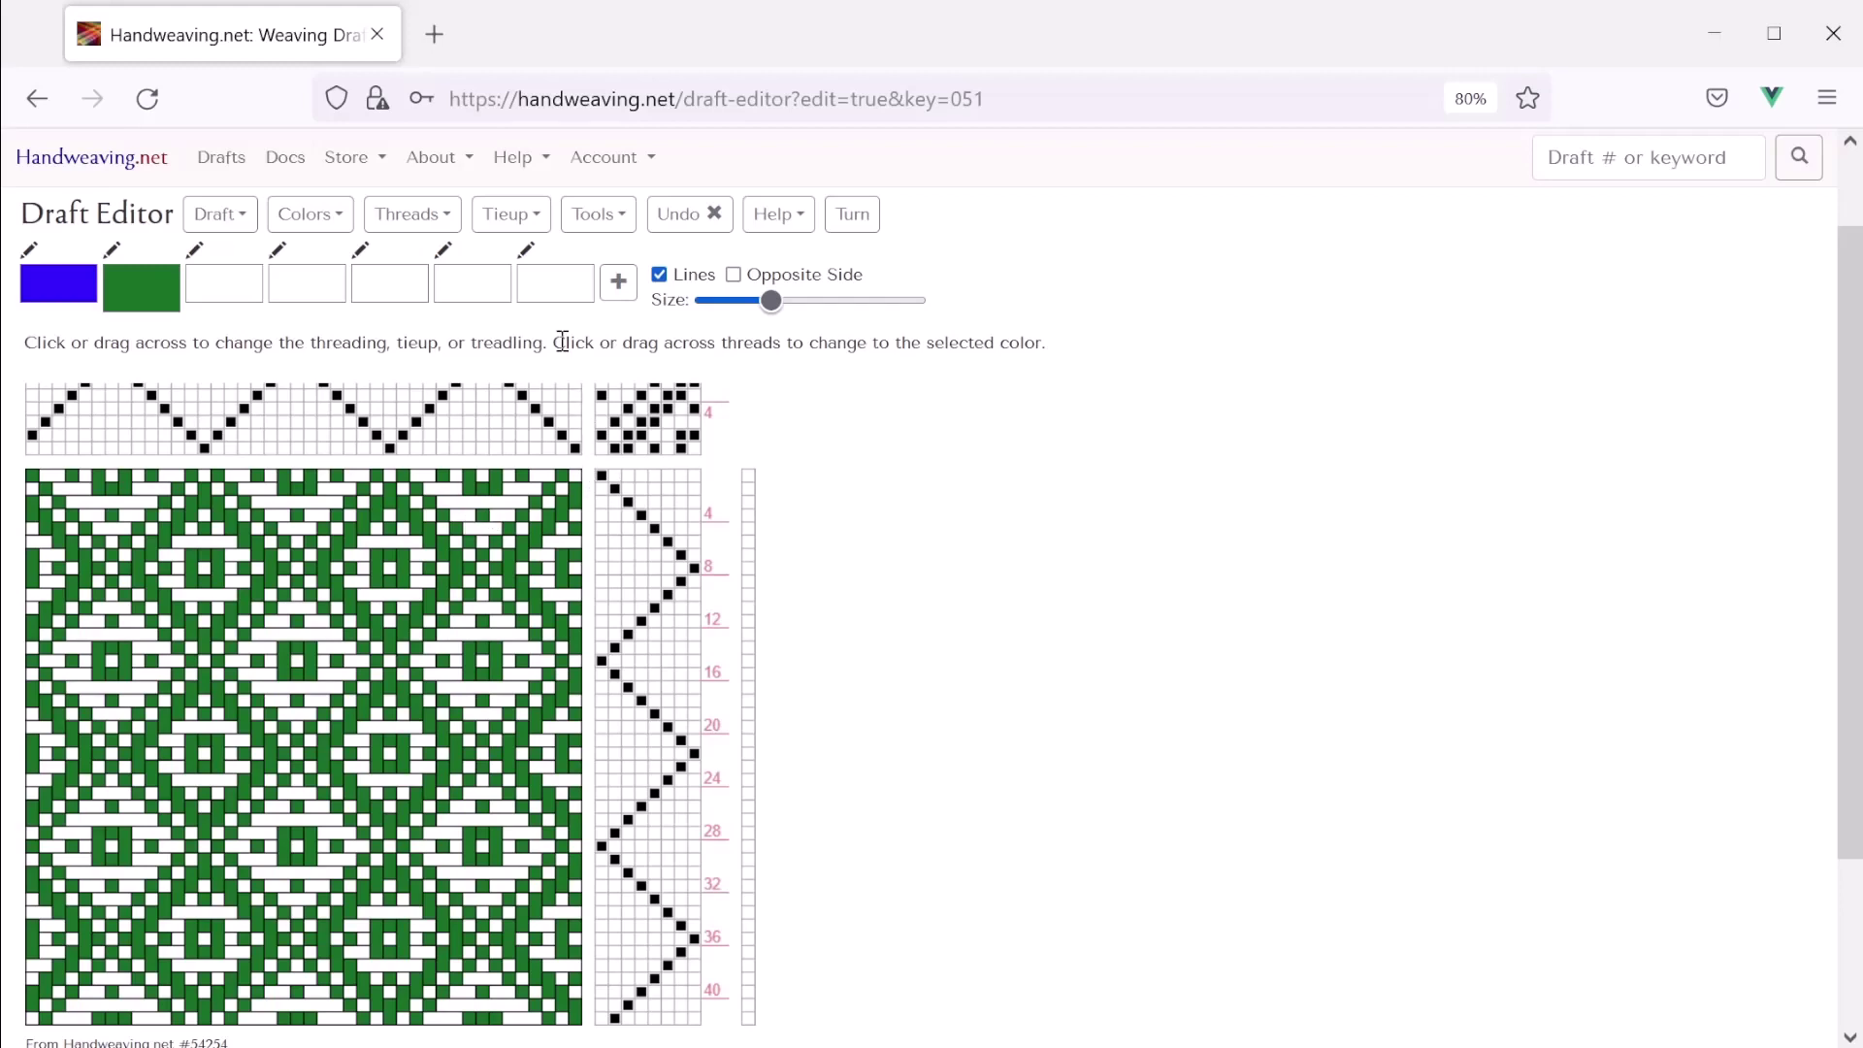
Cancel the draft download and go back to the Handweaving.net home page without saving changes
{"action": "left_click", "coordinate": [247, 214]}
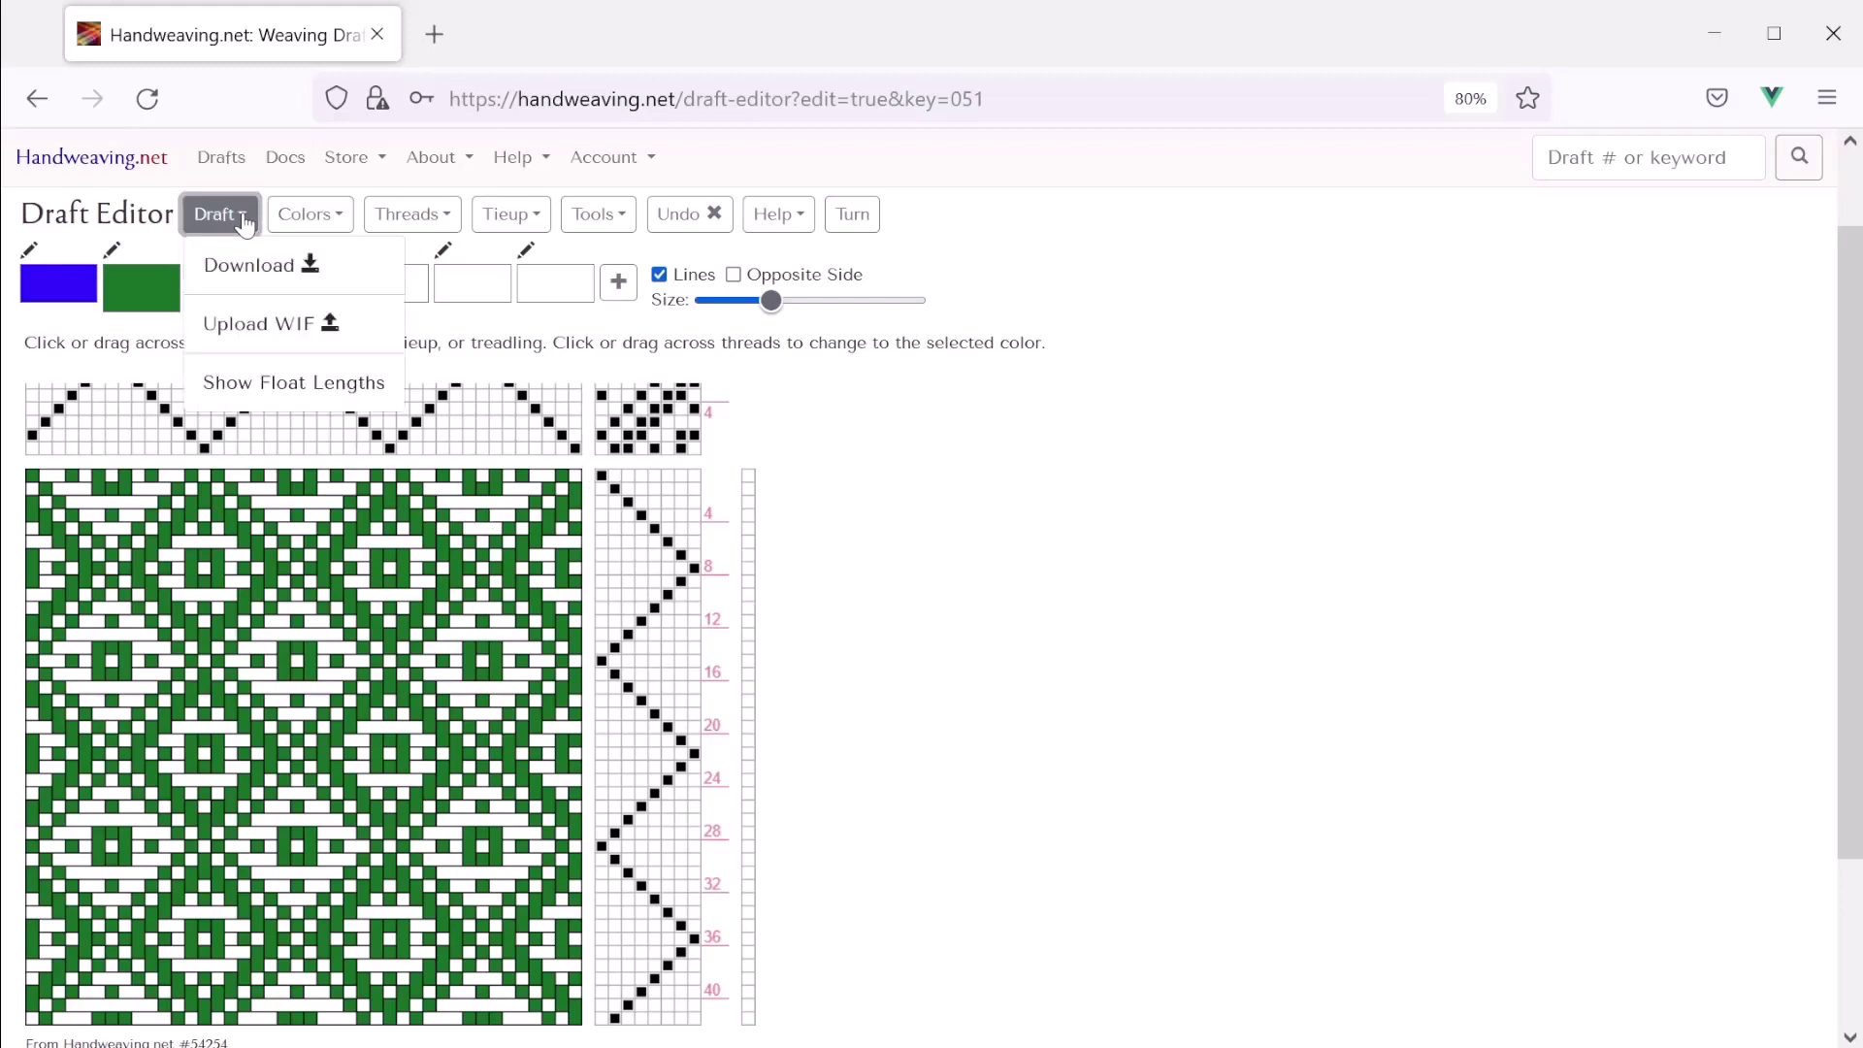
{"action": "left_click", "coordinate": [252, 265]}
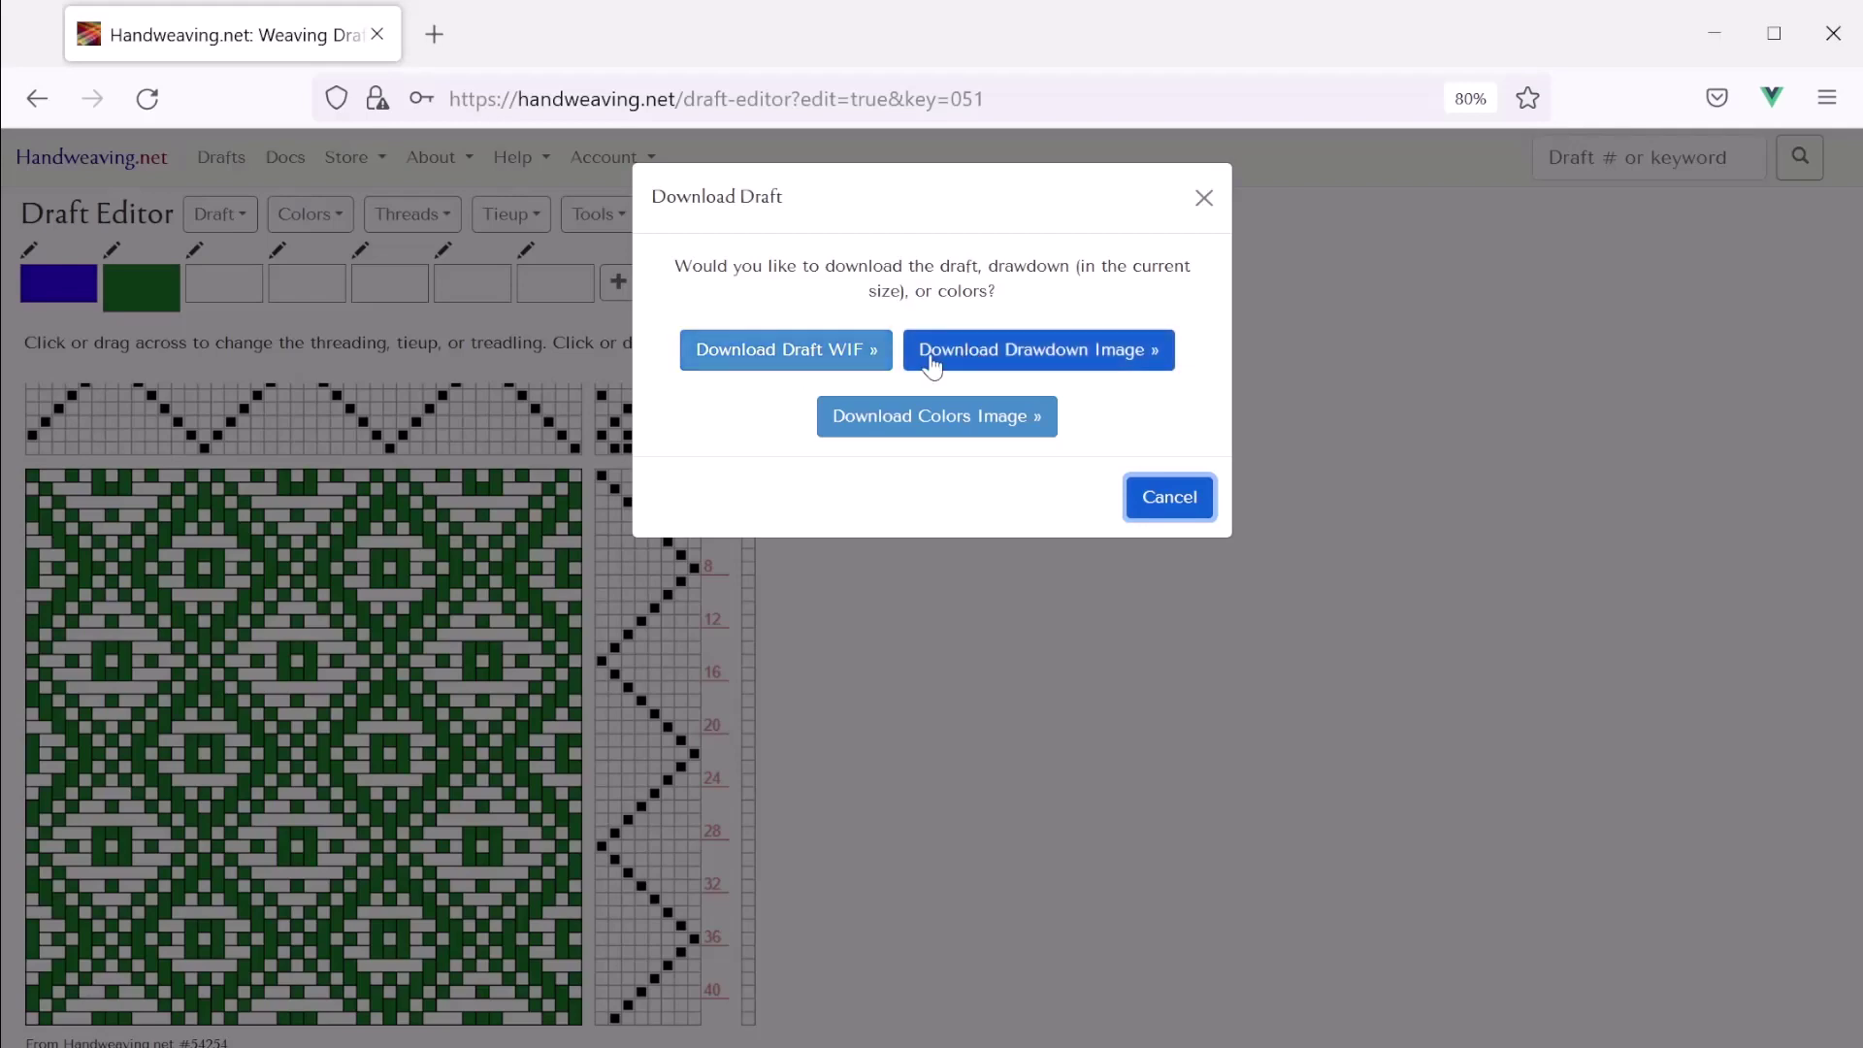
{"action": "left_click", "coordinate": [1159, 513]}
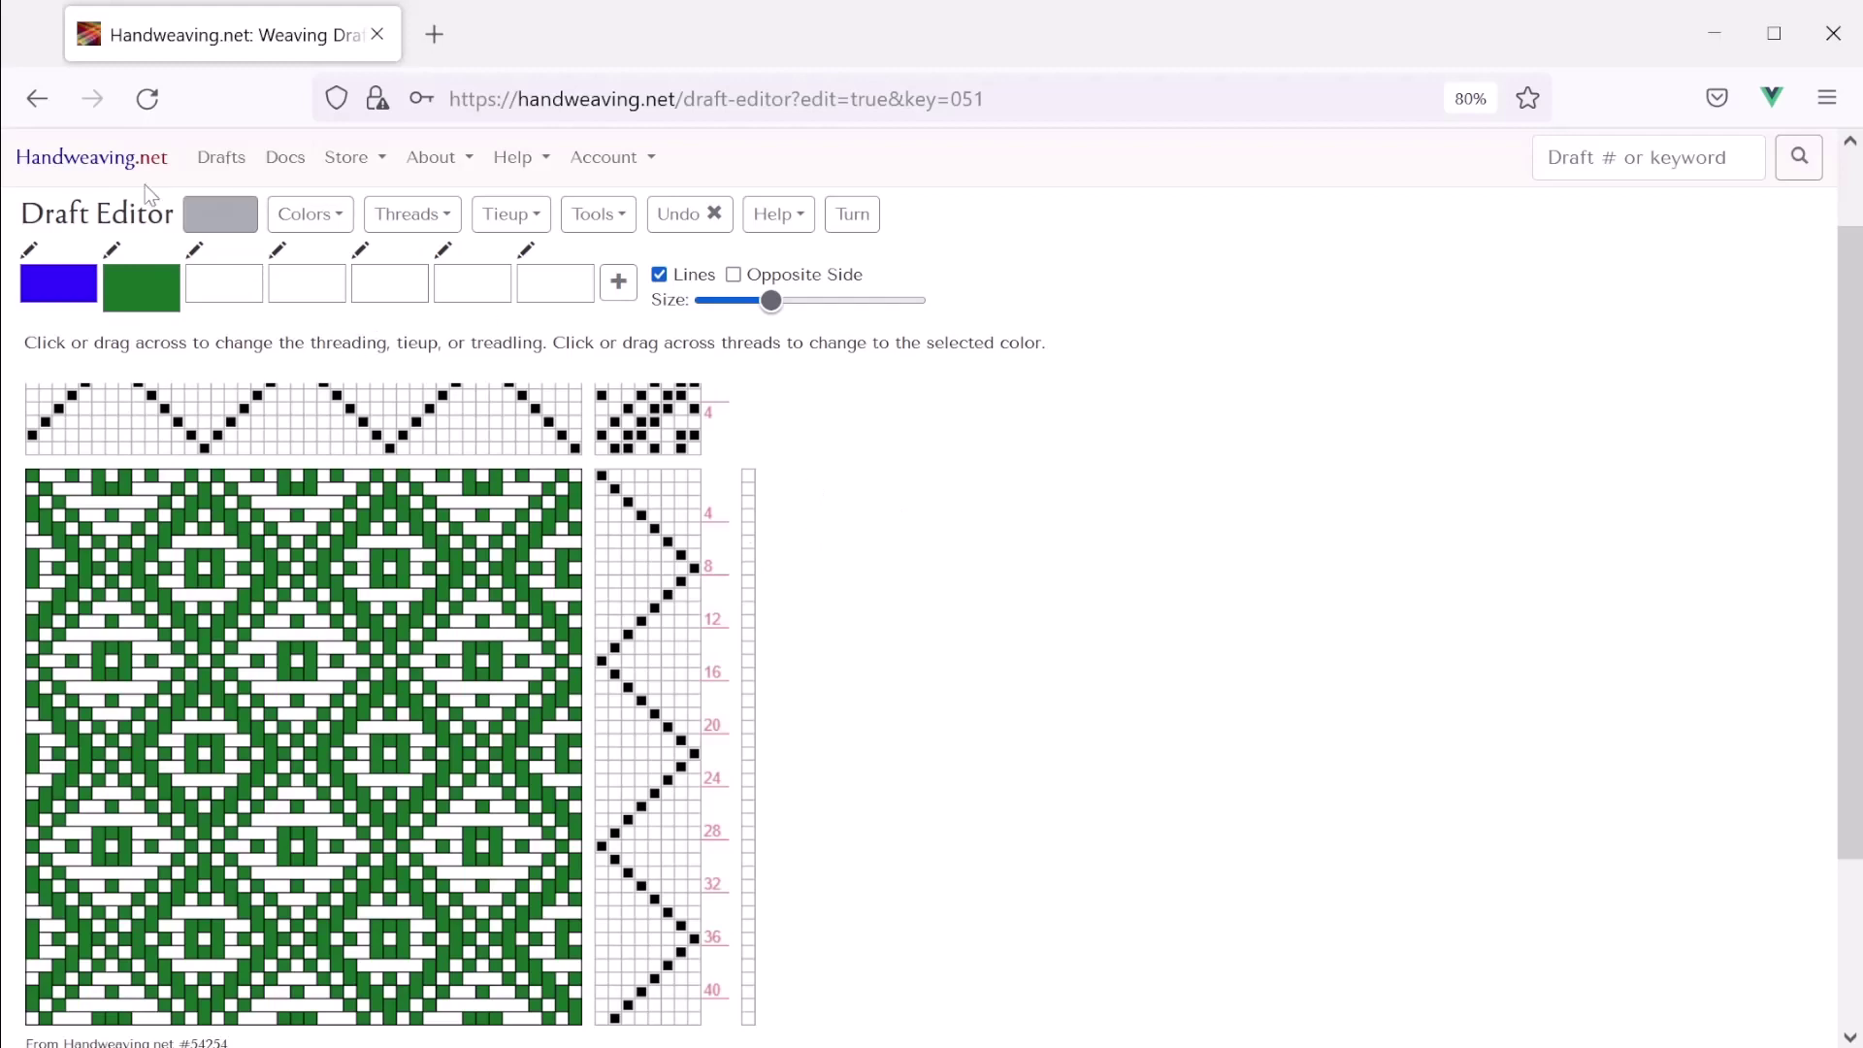
{"action": "left_click", "coordinate": [60, 163]}
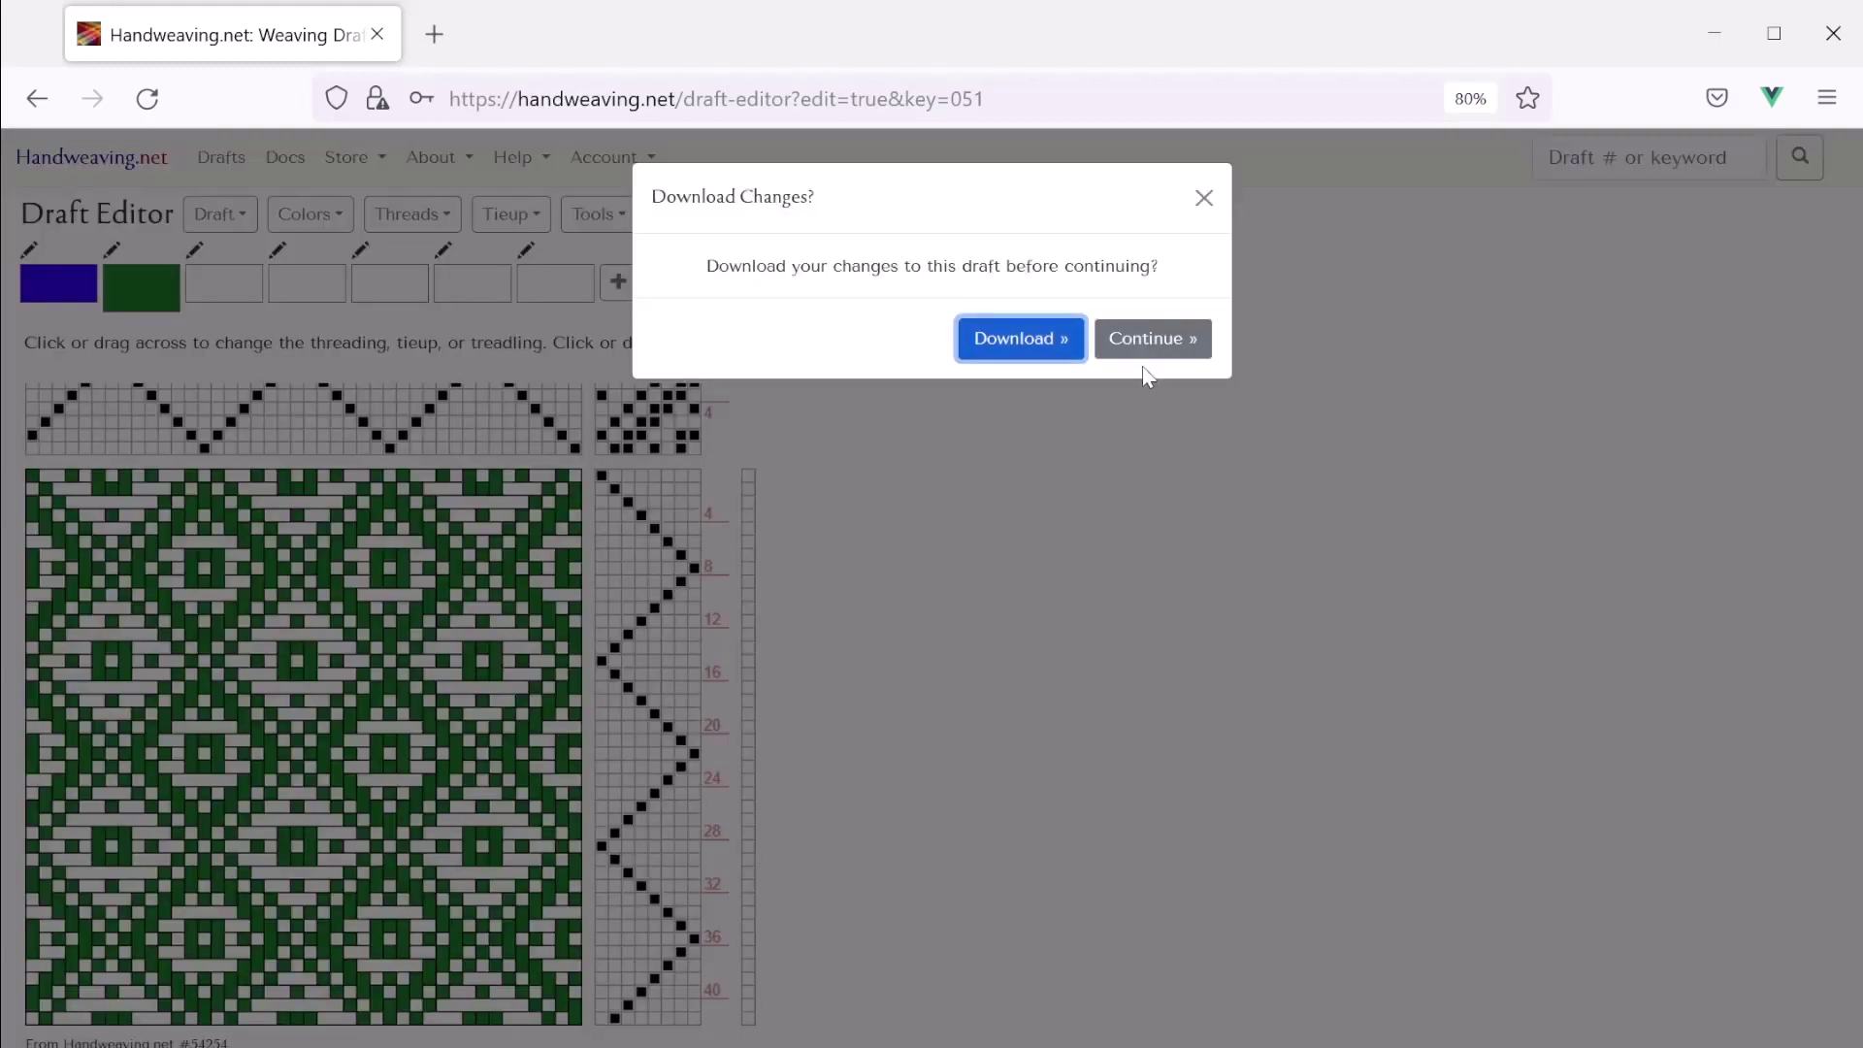
{"action": "left_click", "coordinate": [1135, 346]}
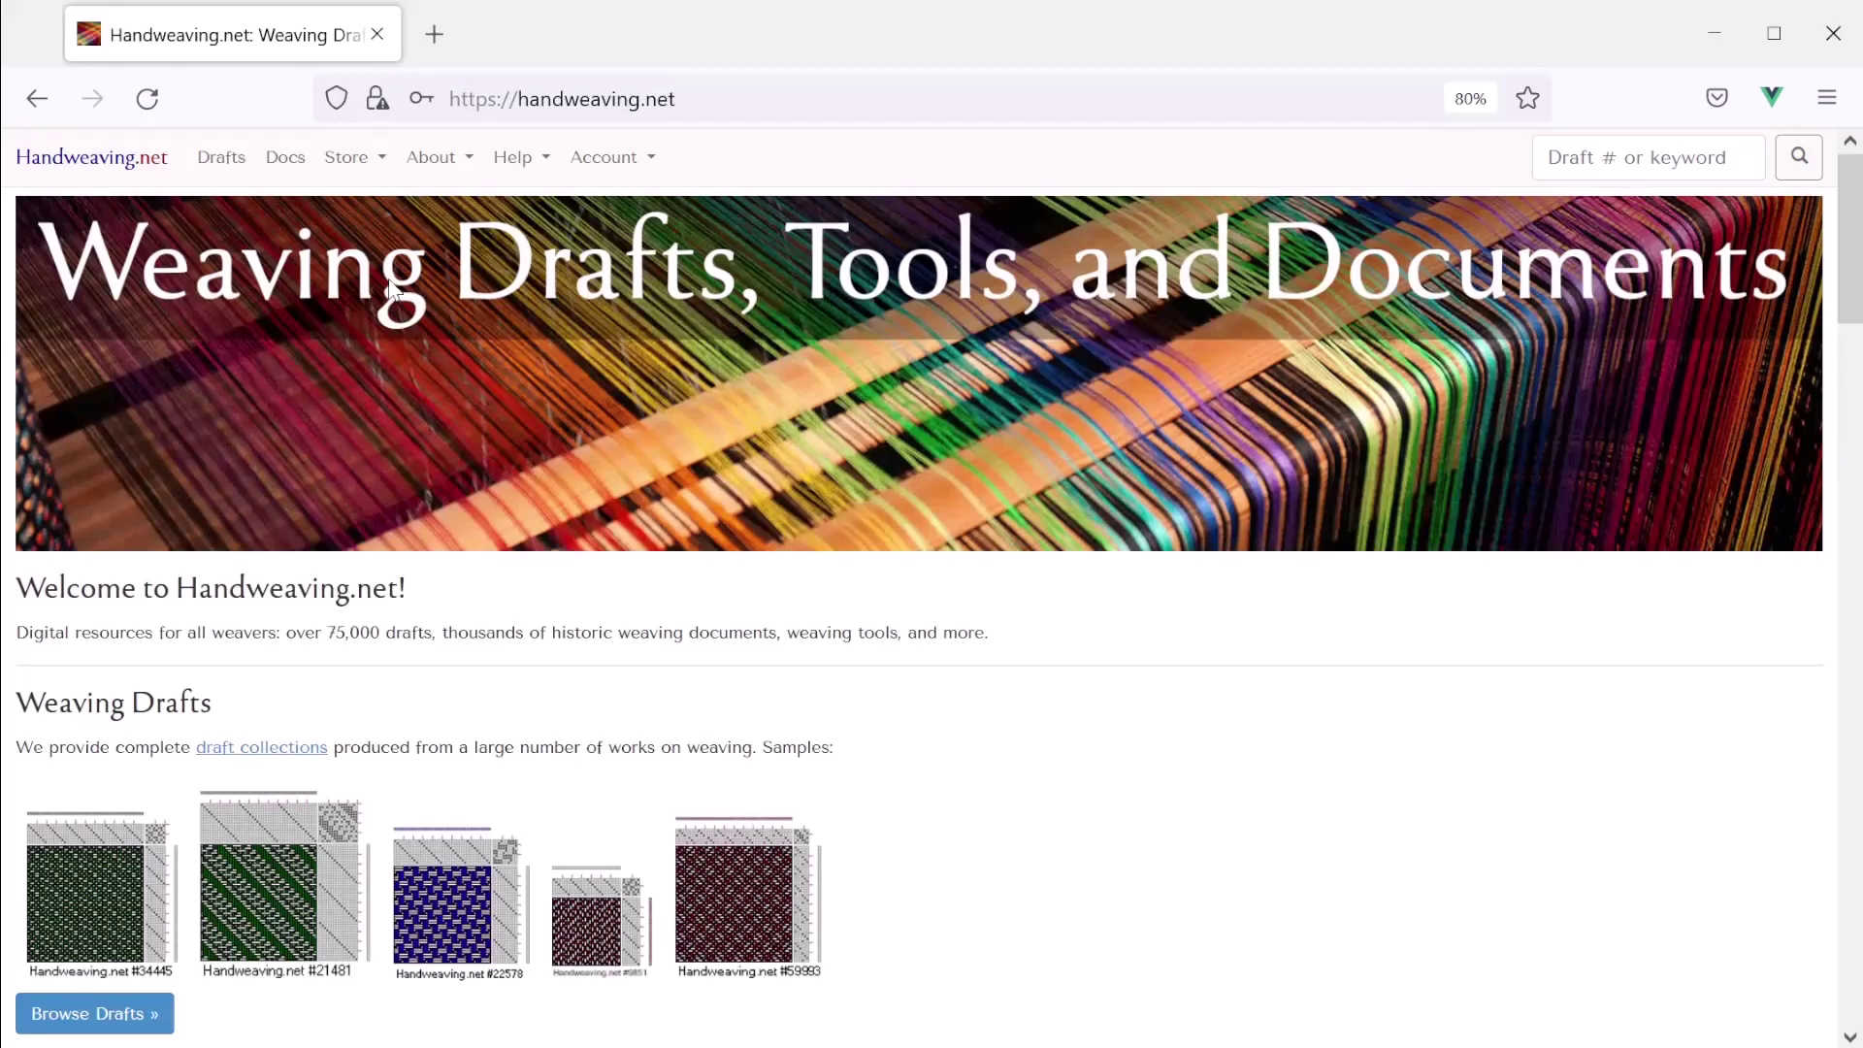
Go to the Weaving Draft Archive and start creating a new draft
{"action": "left_click", "coordinate": [223, 165]}
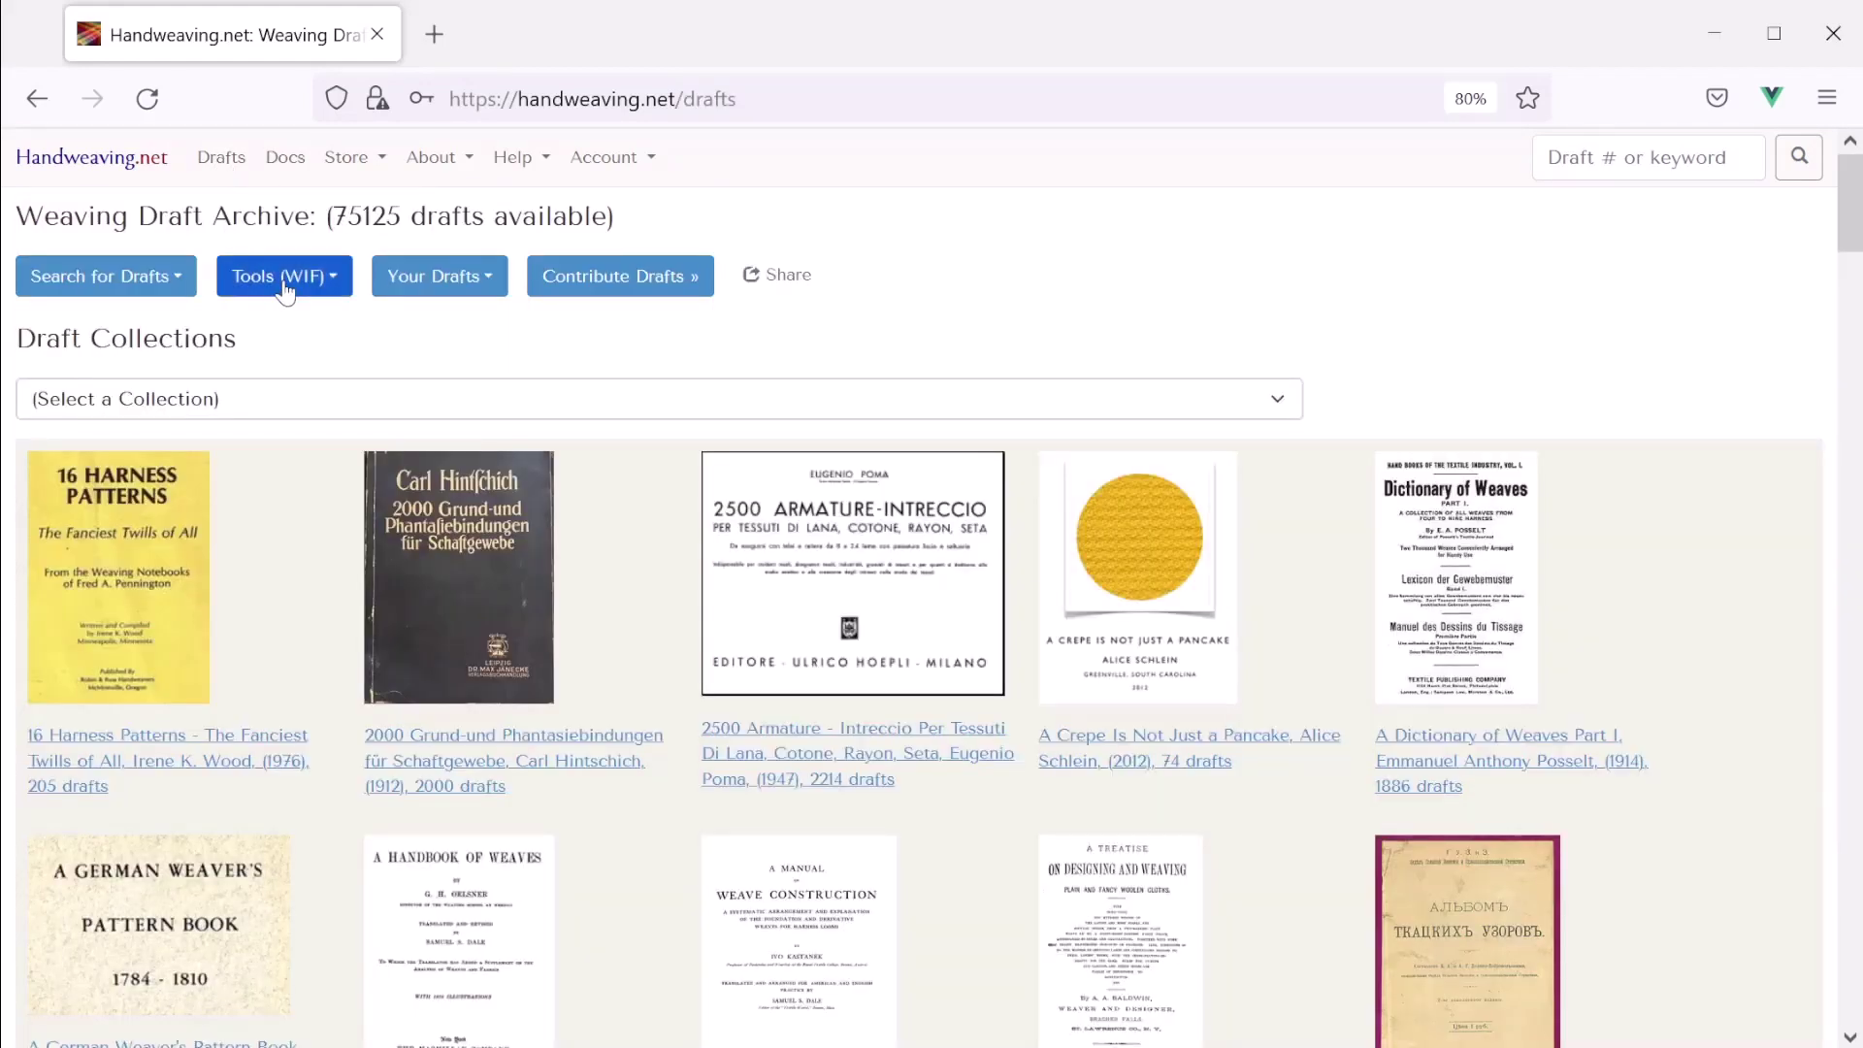
{"action": "left_click", "coordinate": [281, 281]}
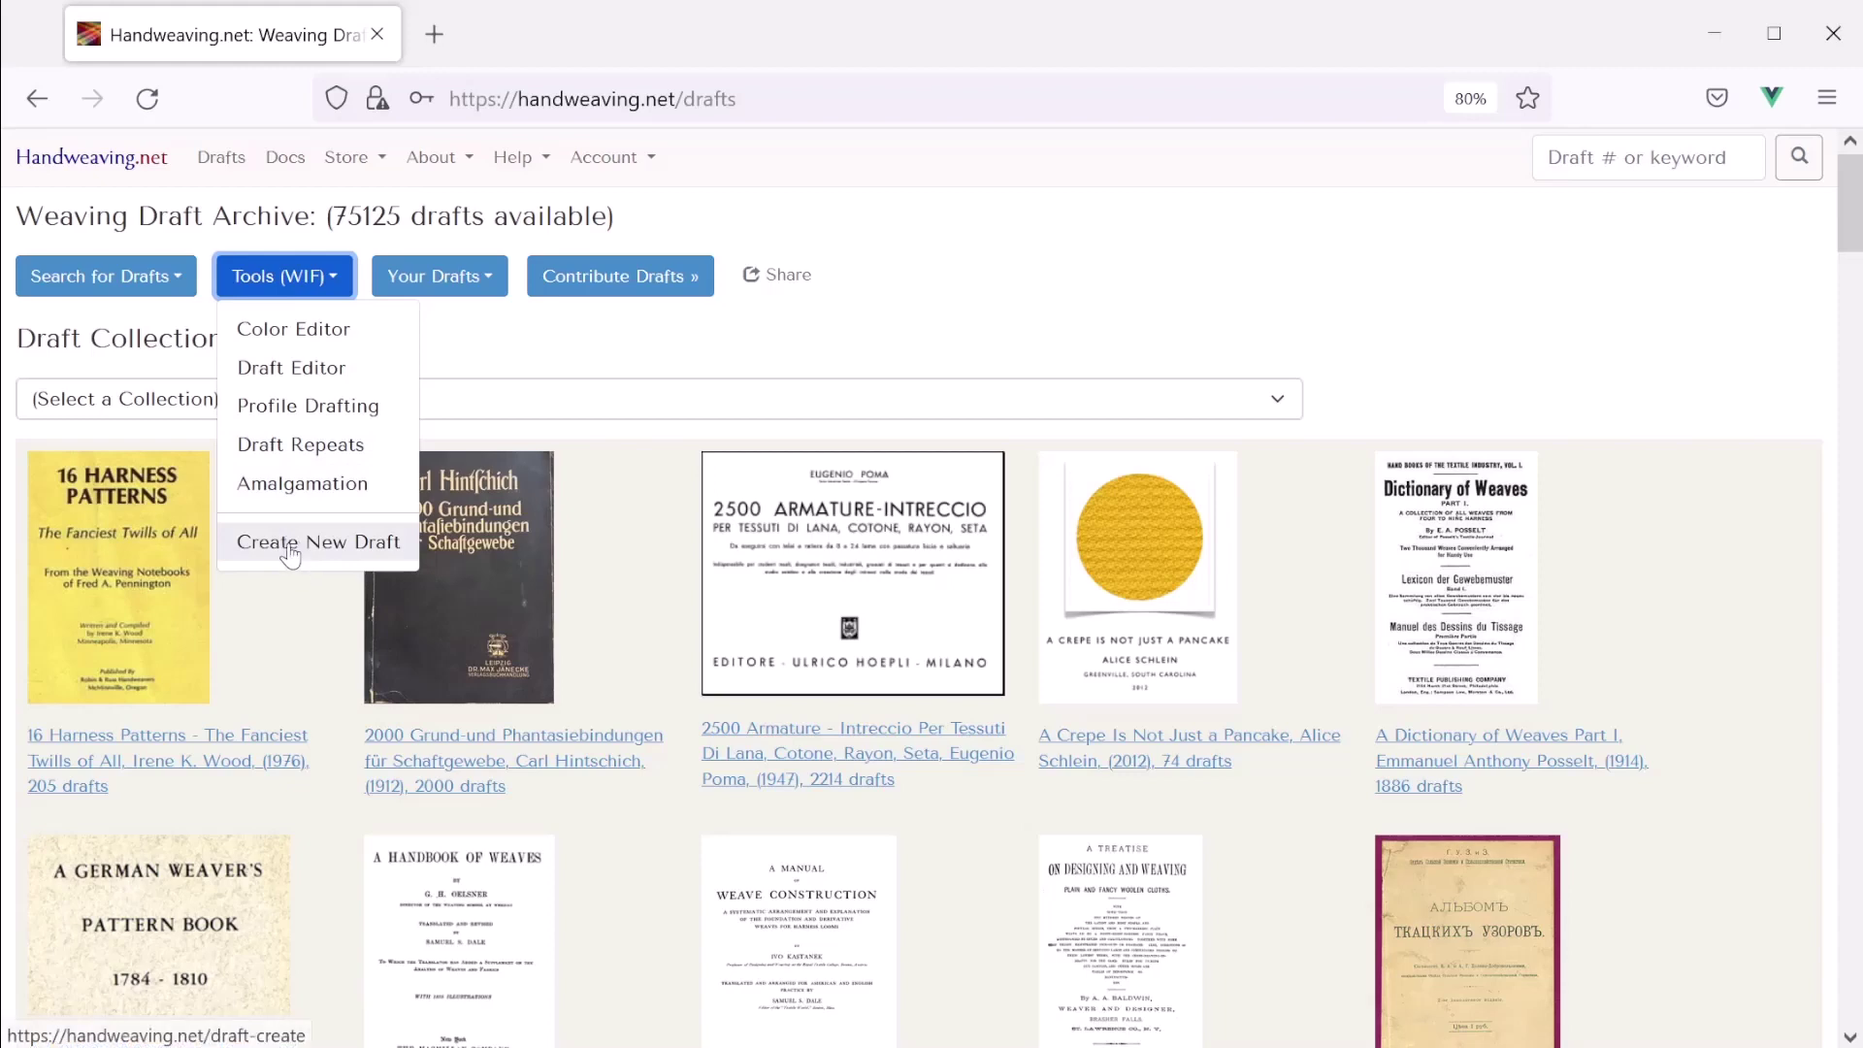
{"action": "left_click", "coordinate": [441, 280]}
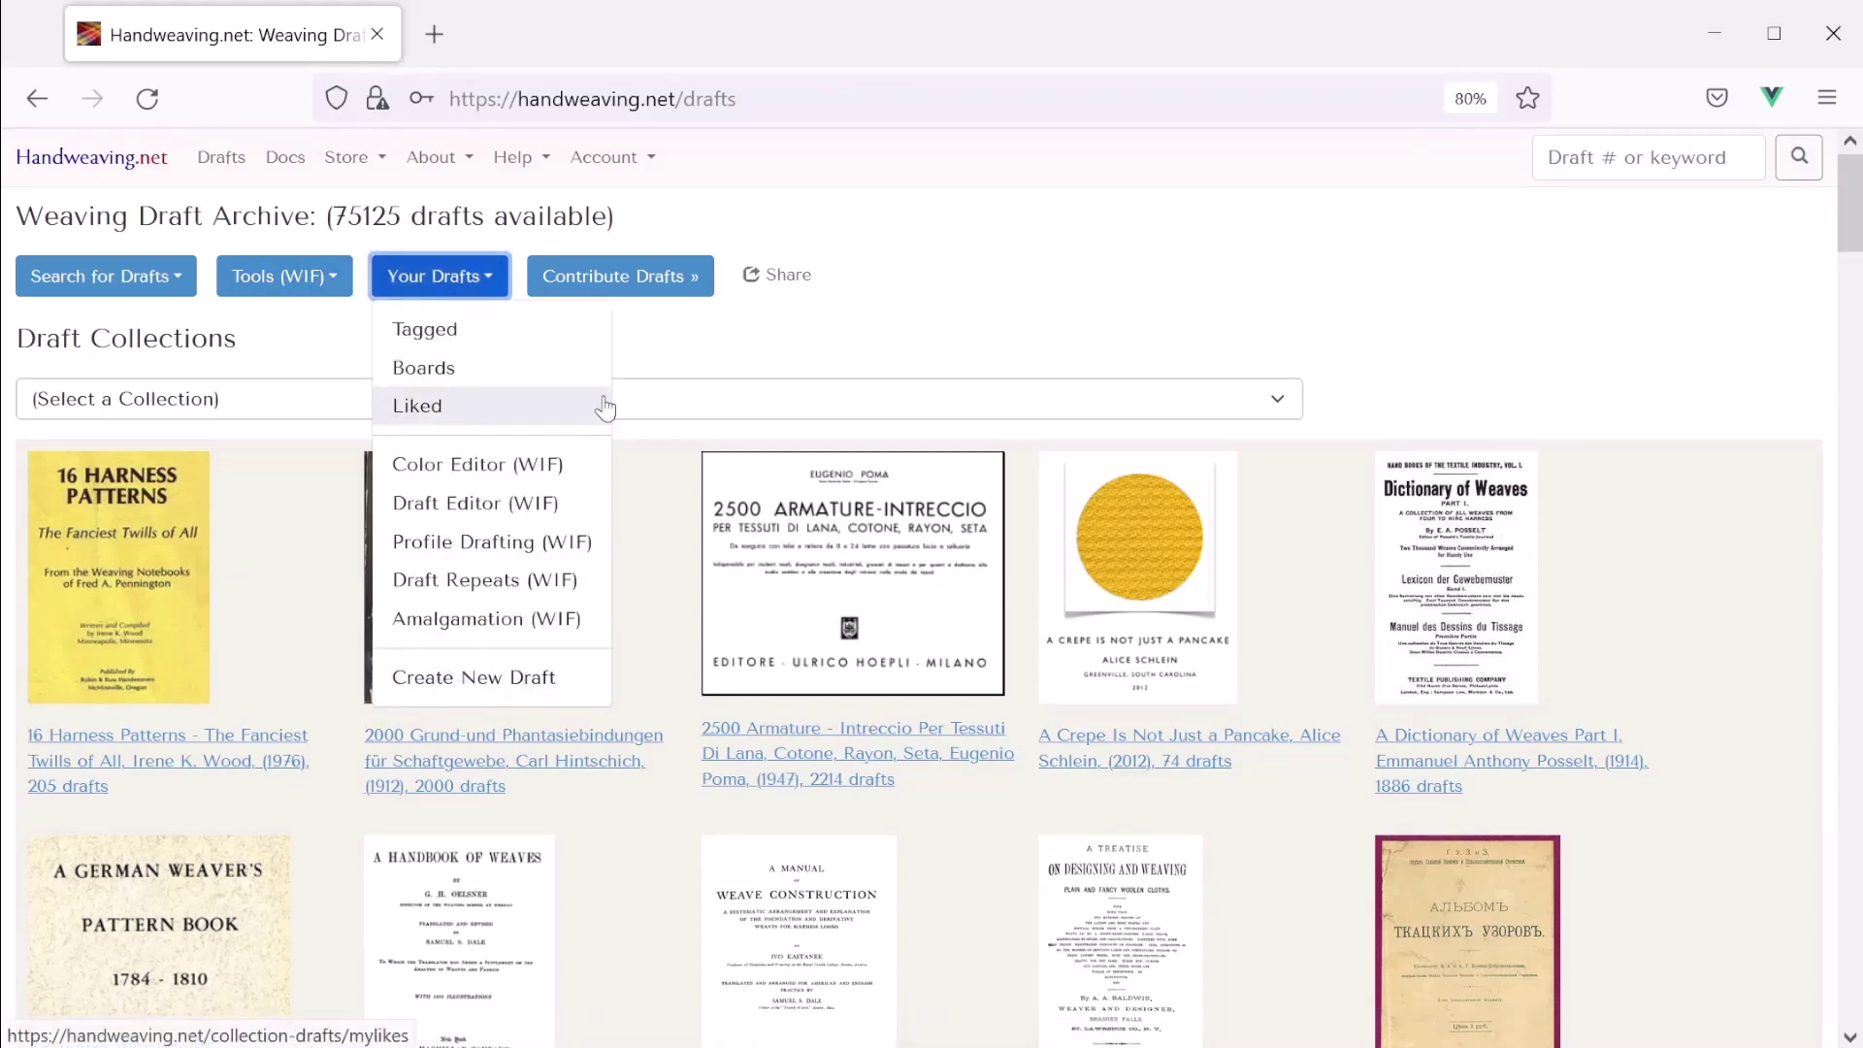
{"action": "left_click", "coordinate": [673, 366]}
{"action": "left_click", "coordinate": [282, 276]}
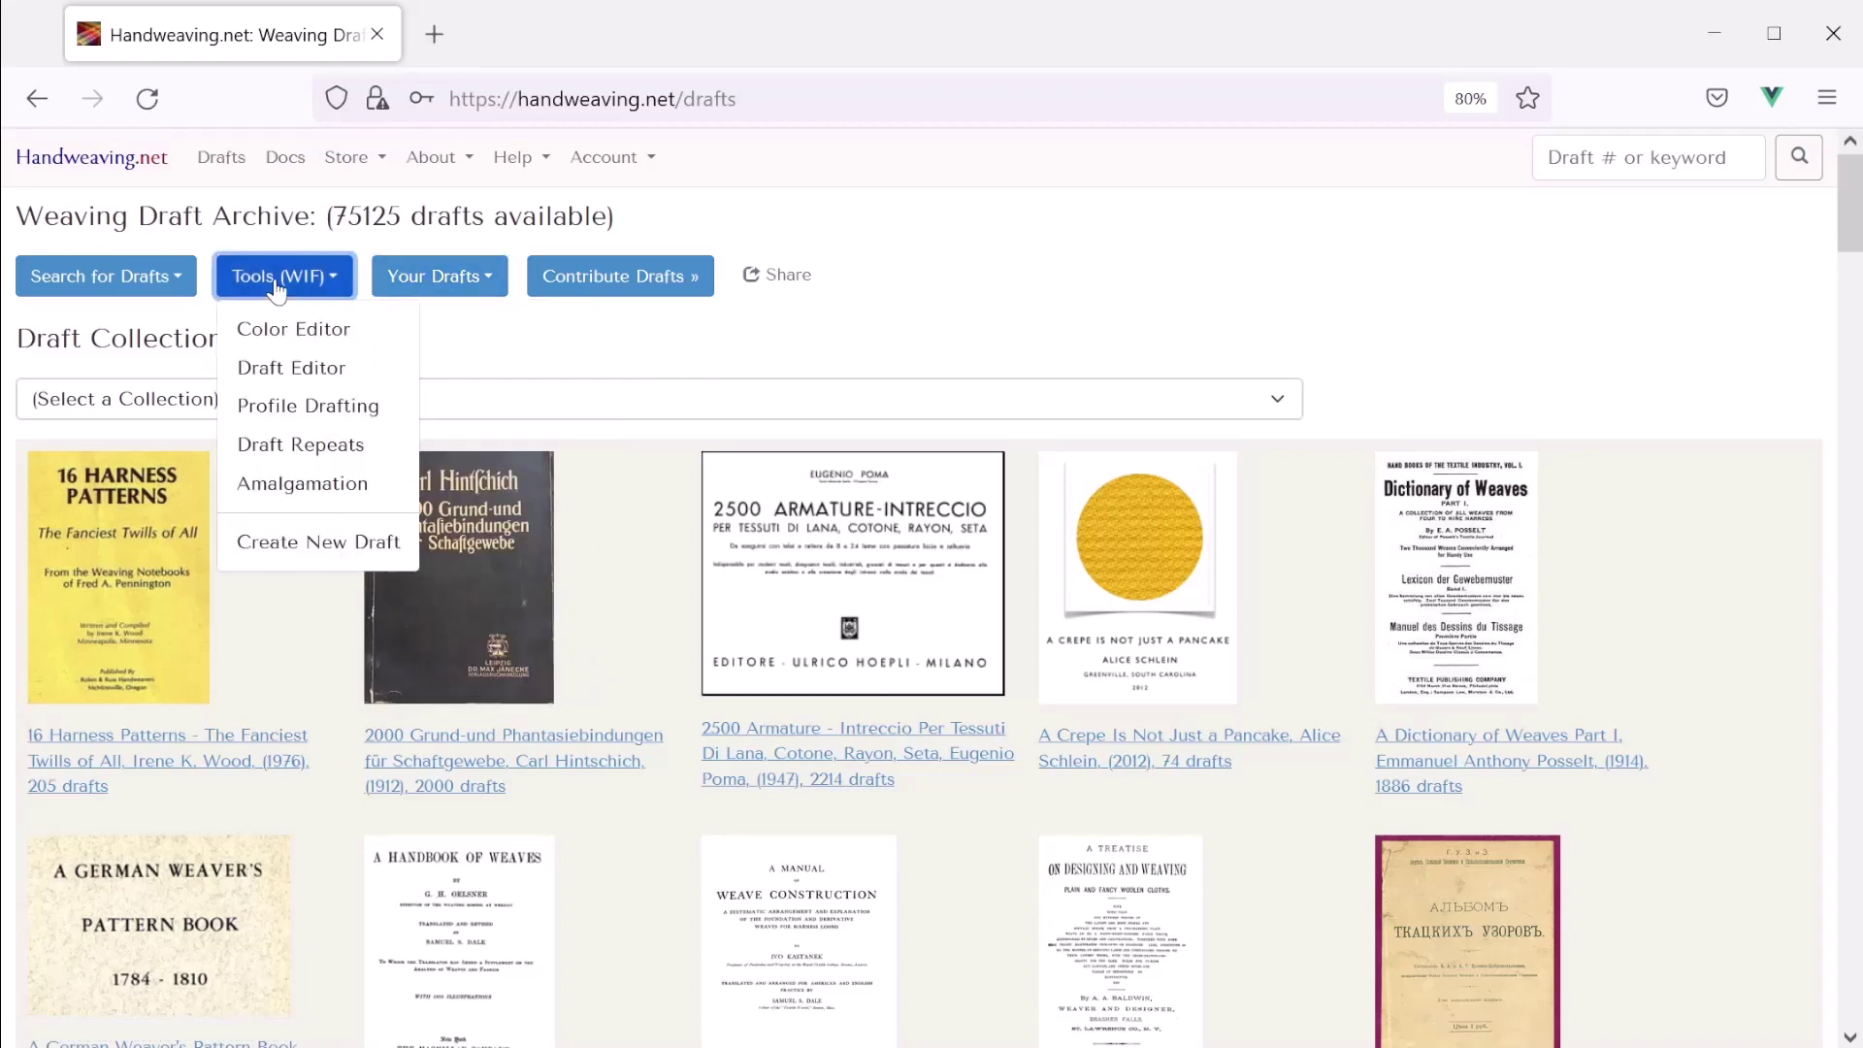
{"action": "left_click", "coordinate": [263, 549]}
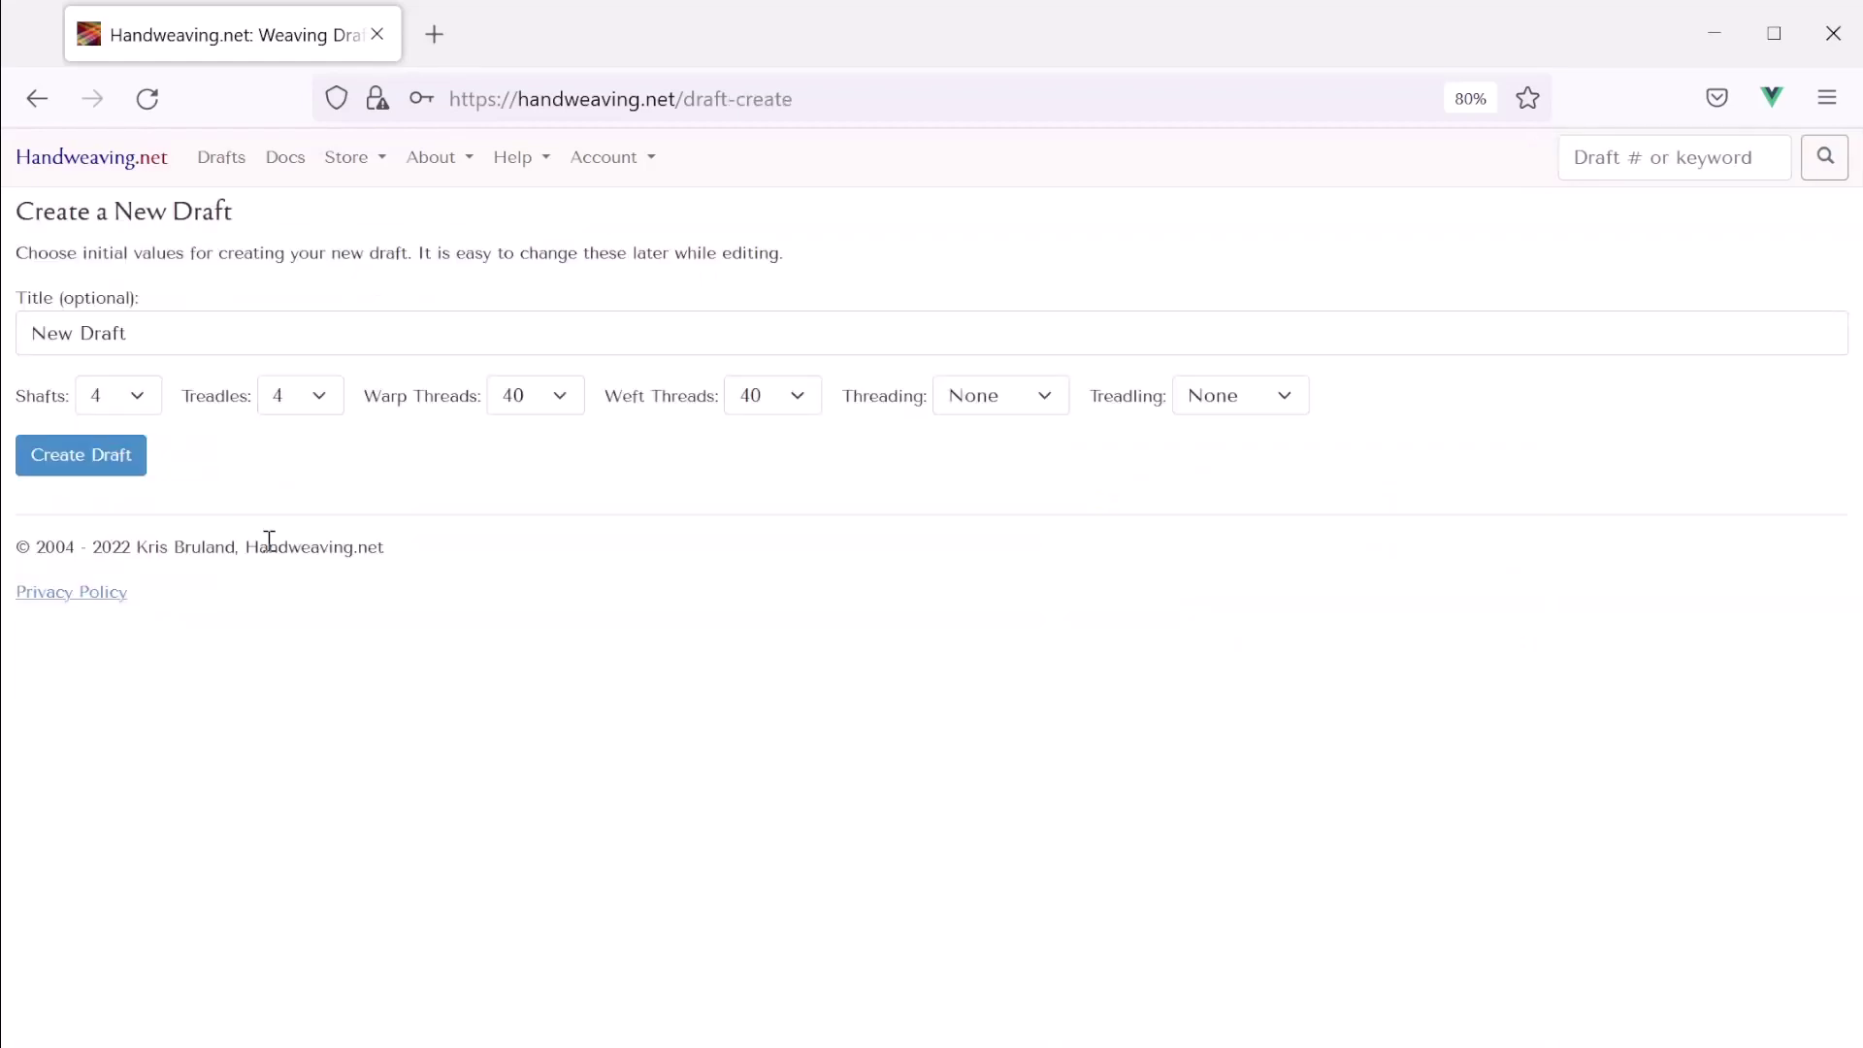
Enter 'KB Demo One' as the draft title, correcting typos along the way
{"action": "triple_click", "coordinate": [79, 345]}
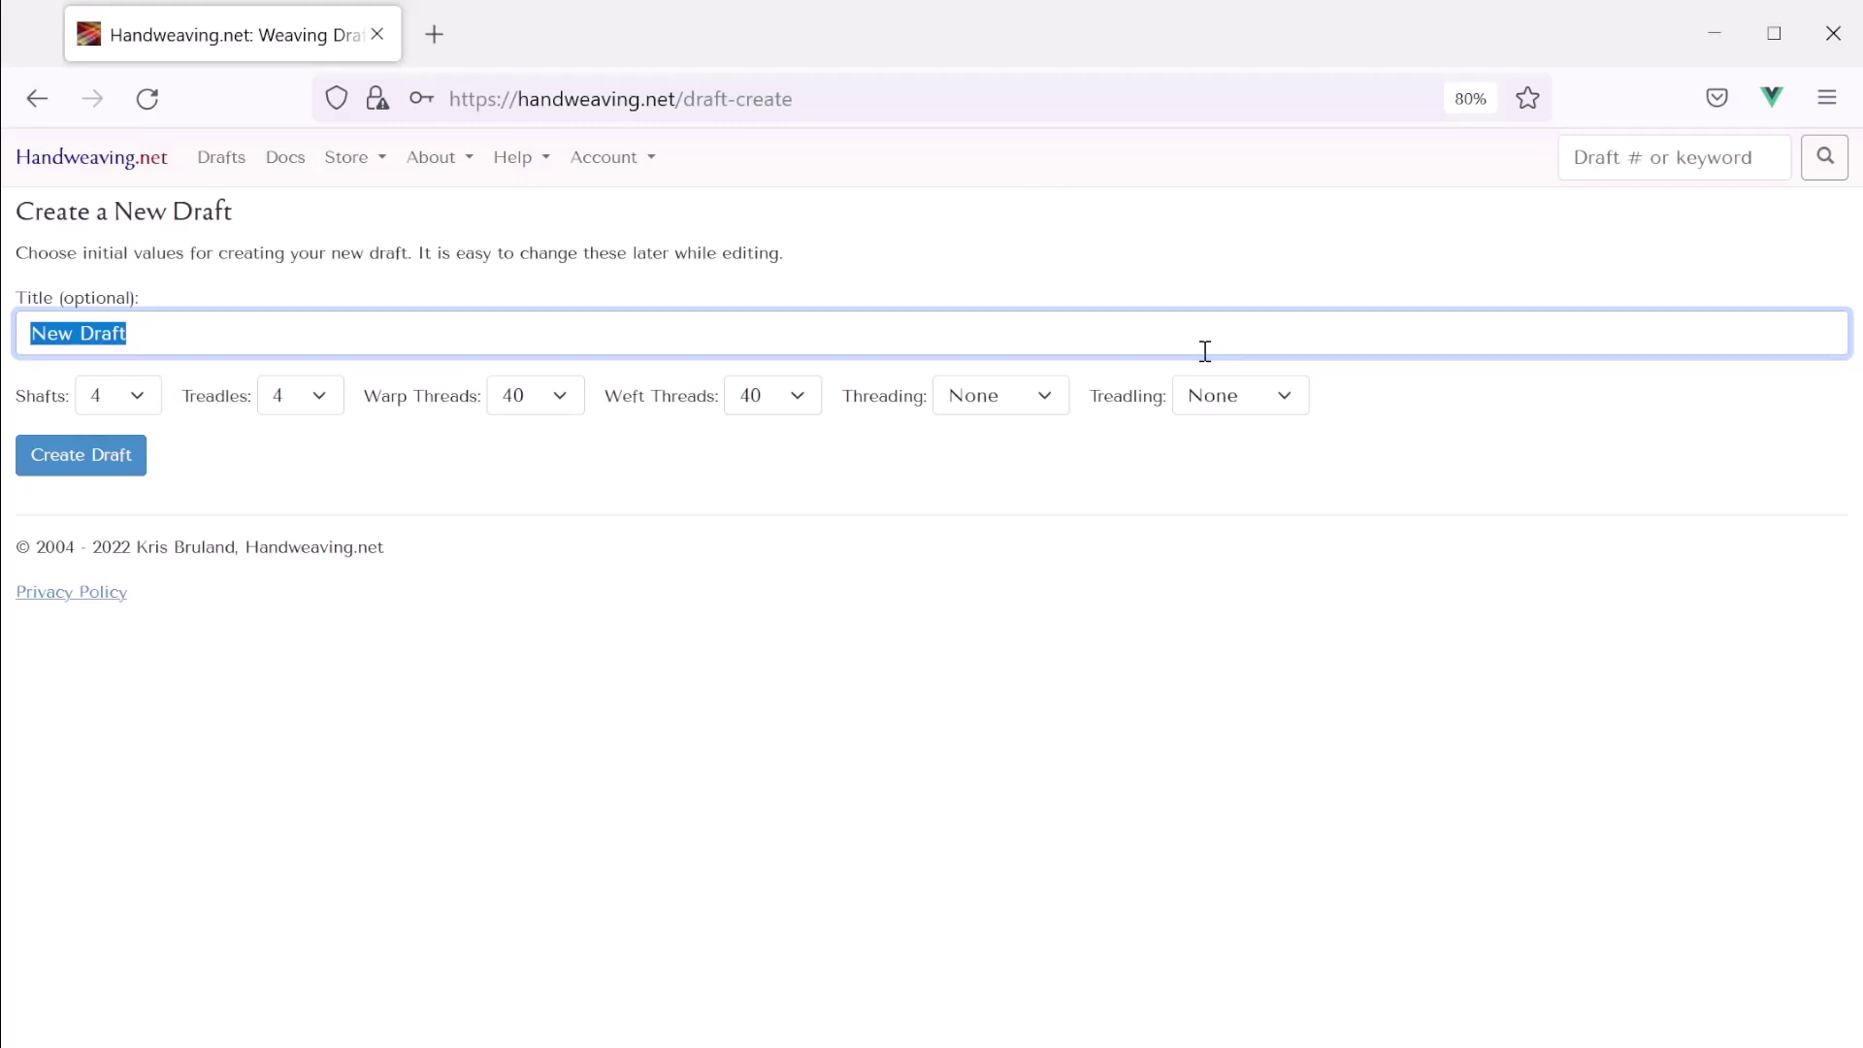
{"action": "type", "text": "kb-dem"}
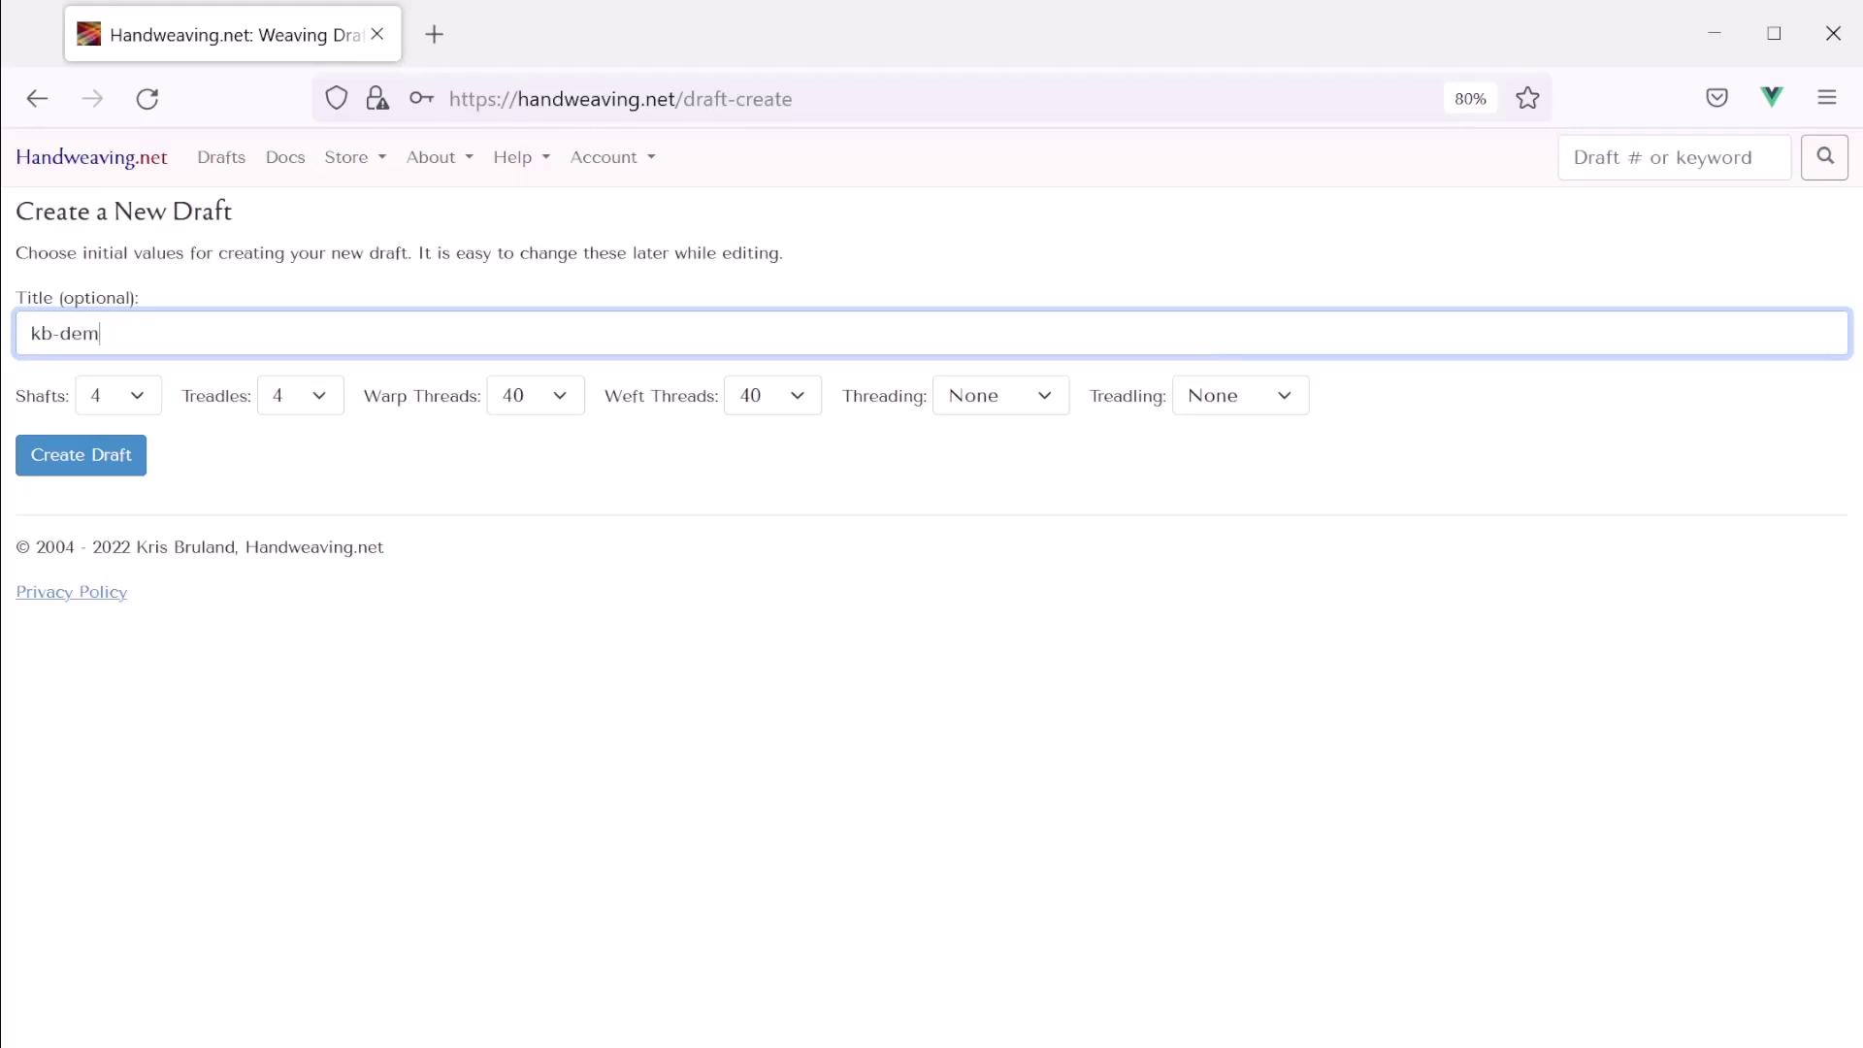
{"action": "type", "text": "o-on"}
{"action": "type", "text": "3"}
{"action": "type", "text": "3"}
{"action": "key", "text": "BackSpace"}
{"action": "key", "text": "BackSpace"}
{"action": "key", "text": "BackSpace"}
{"action": "key", "text": "BackSpace"}
{"action": "key", "text": "BackSpace"}
{"action": "key", "text": "BackSpace"}
{"action": "key", "text": "BackSpace"}
{"action": "key", "text": "BackSpace"}
{"action": "key", "text": "BackSpace"}
{"action": "key", "text": "BackSpace"}
{"action": "key", "text": "BackSpace"}
{"action": "type", "text": "KB DEmo"}
{"action": "key", "text": "BackSpace"}
{"action": "key", "text": "BackSpace"}
{"action": "key", "text": "BackSpace"}
{"action": "type", "text": "emo ONe\\"}
{"action": "key", "text": "BackSpace"}
{"action": "key", "text": "BackSpace"}
{"action": "type", "text": "ne"}
Set warp and weft thread counts to 36 and move through the threading and treadling settings
{"action": "left_click", "coordinate": [535, 409]}
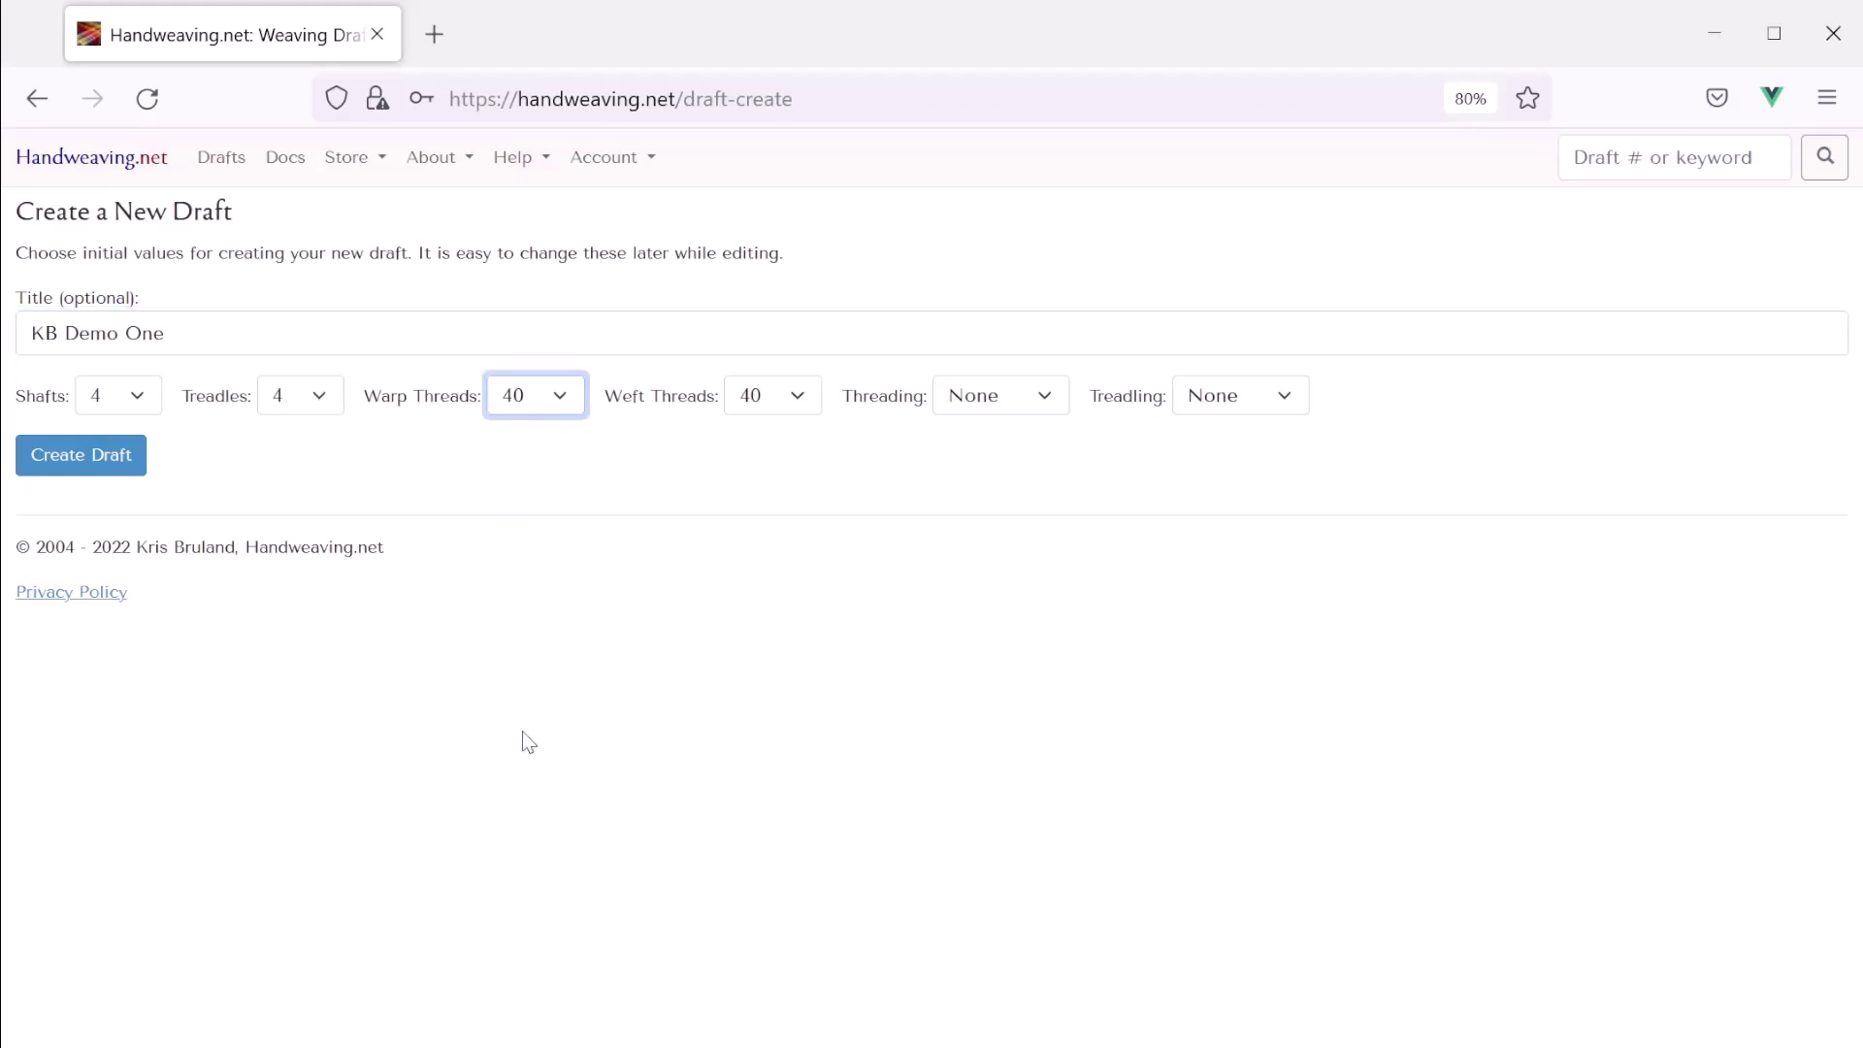
{"action": "key", "text": "Up"}
{"action": "key", "text": "Tab"}
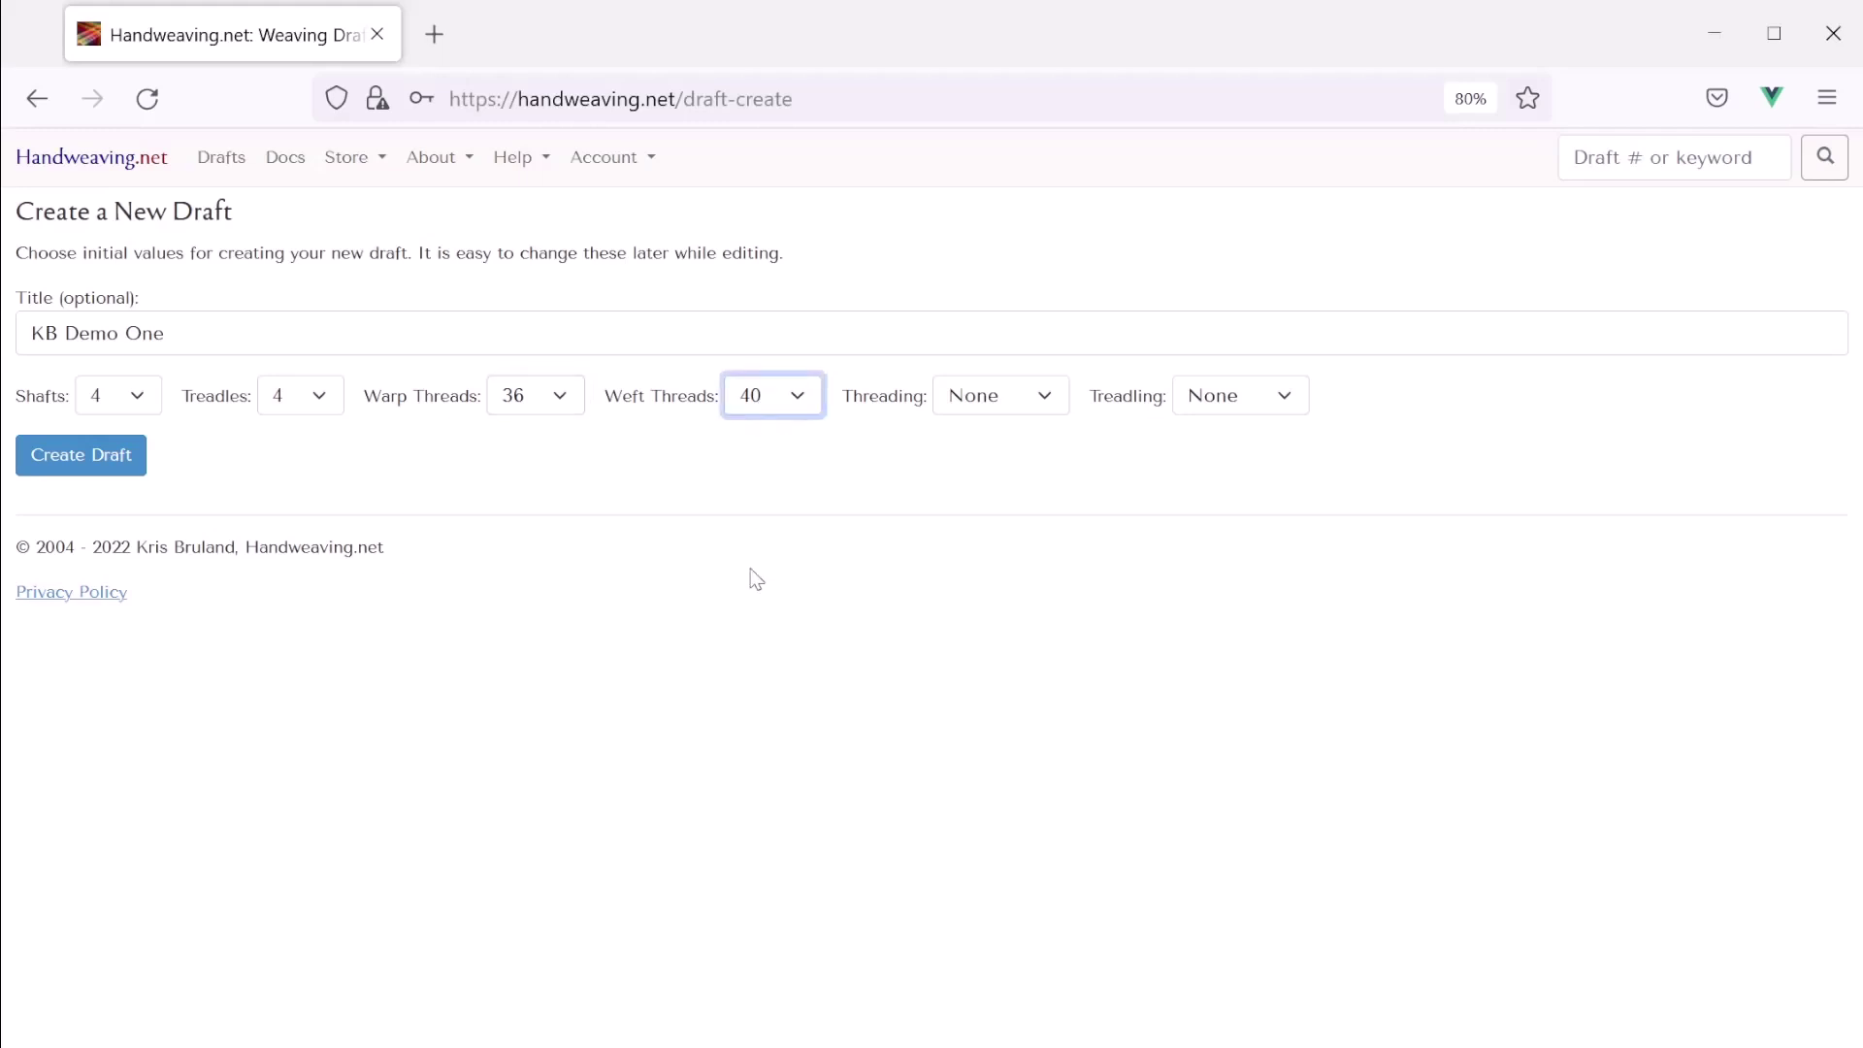
{"action": "key", "text": "Up"}
{"action": "key", "text": "Tab"}
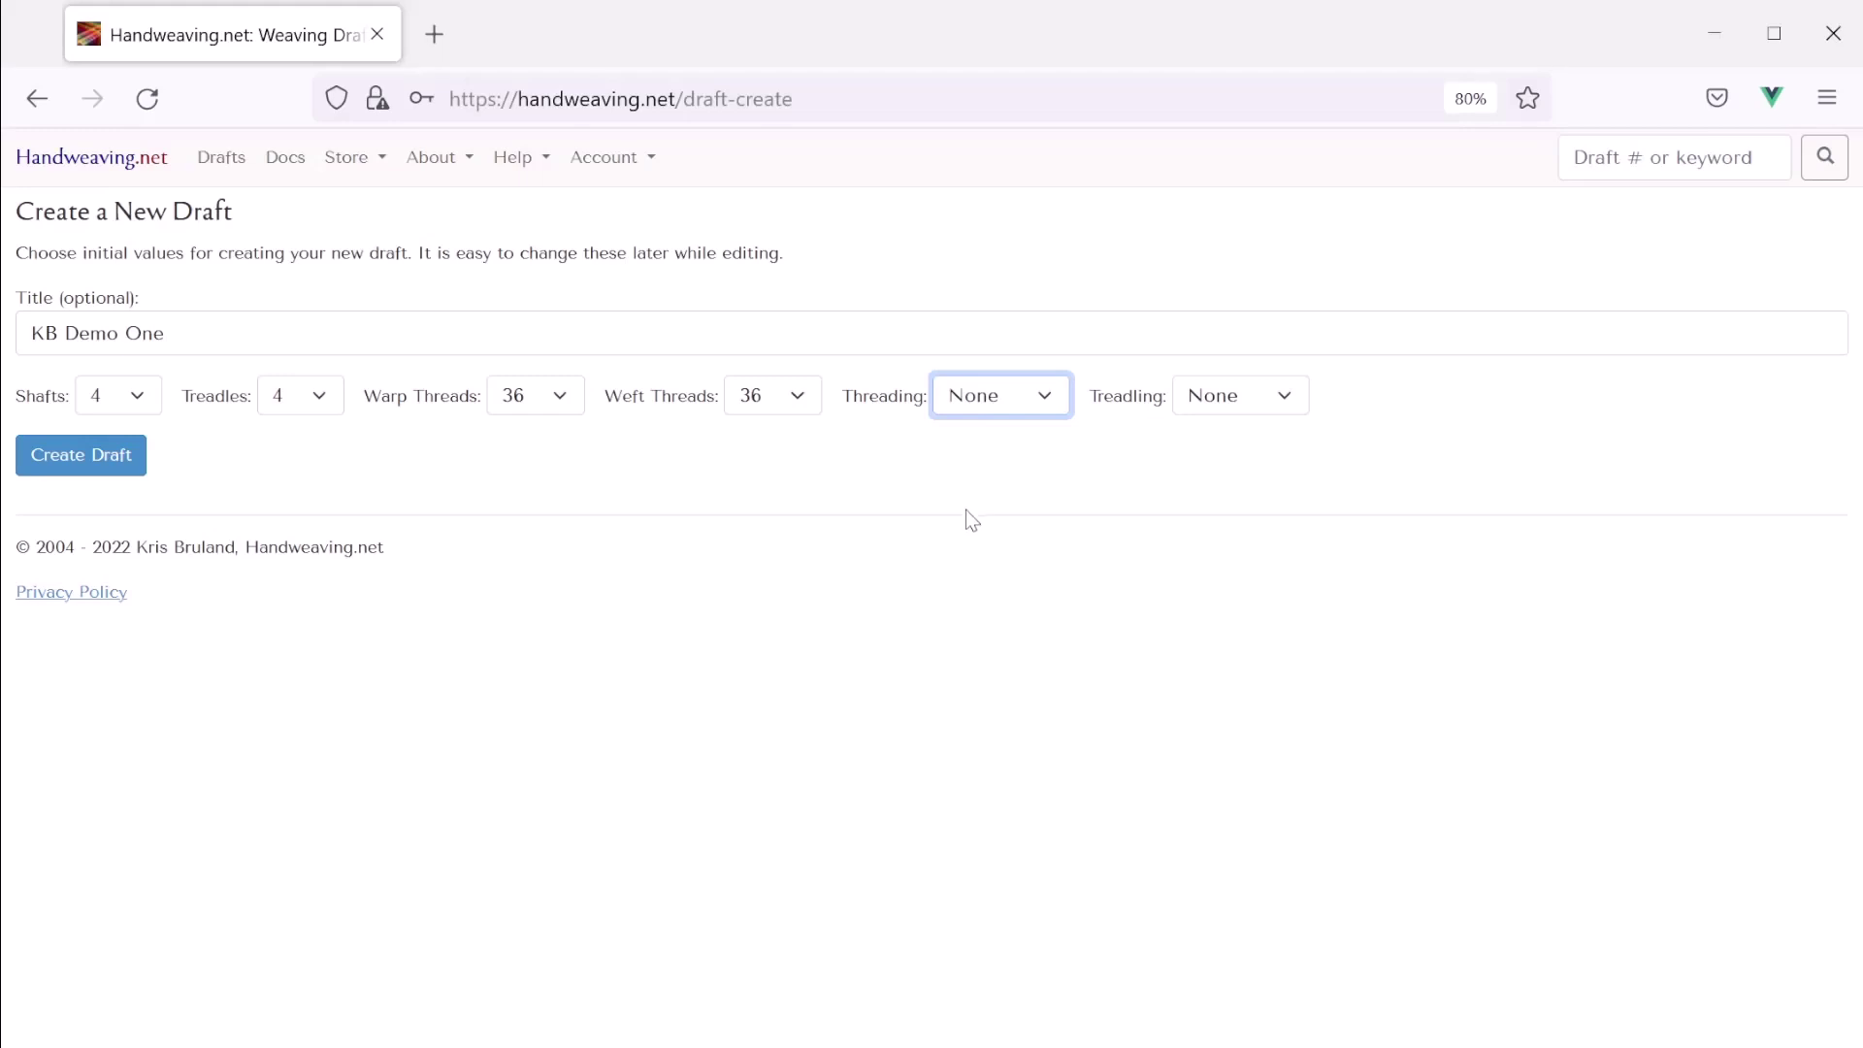
{"action": "key", "text": "Tab"}
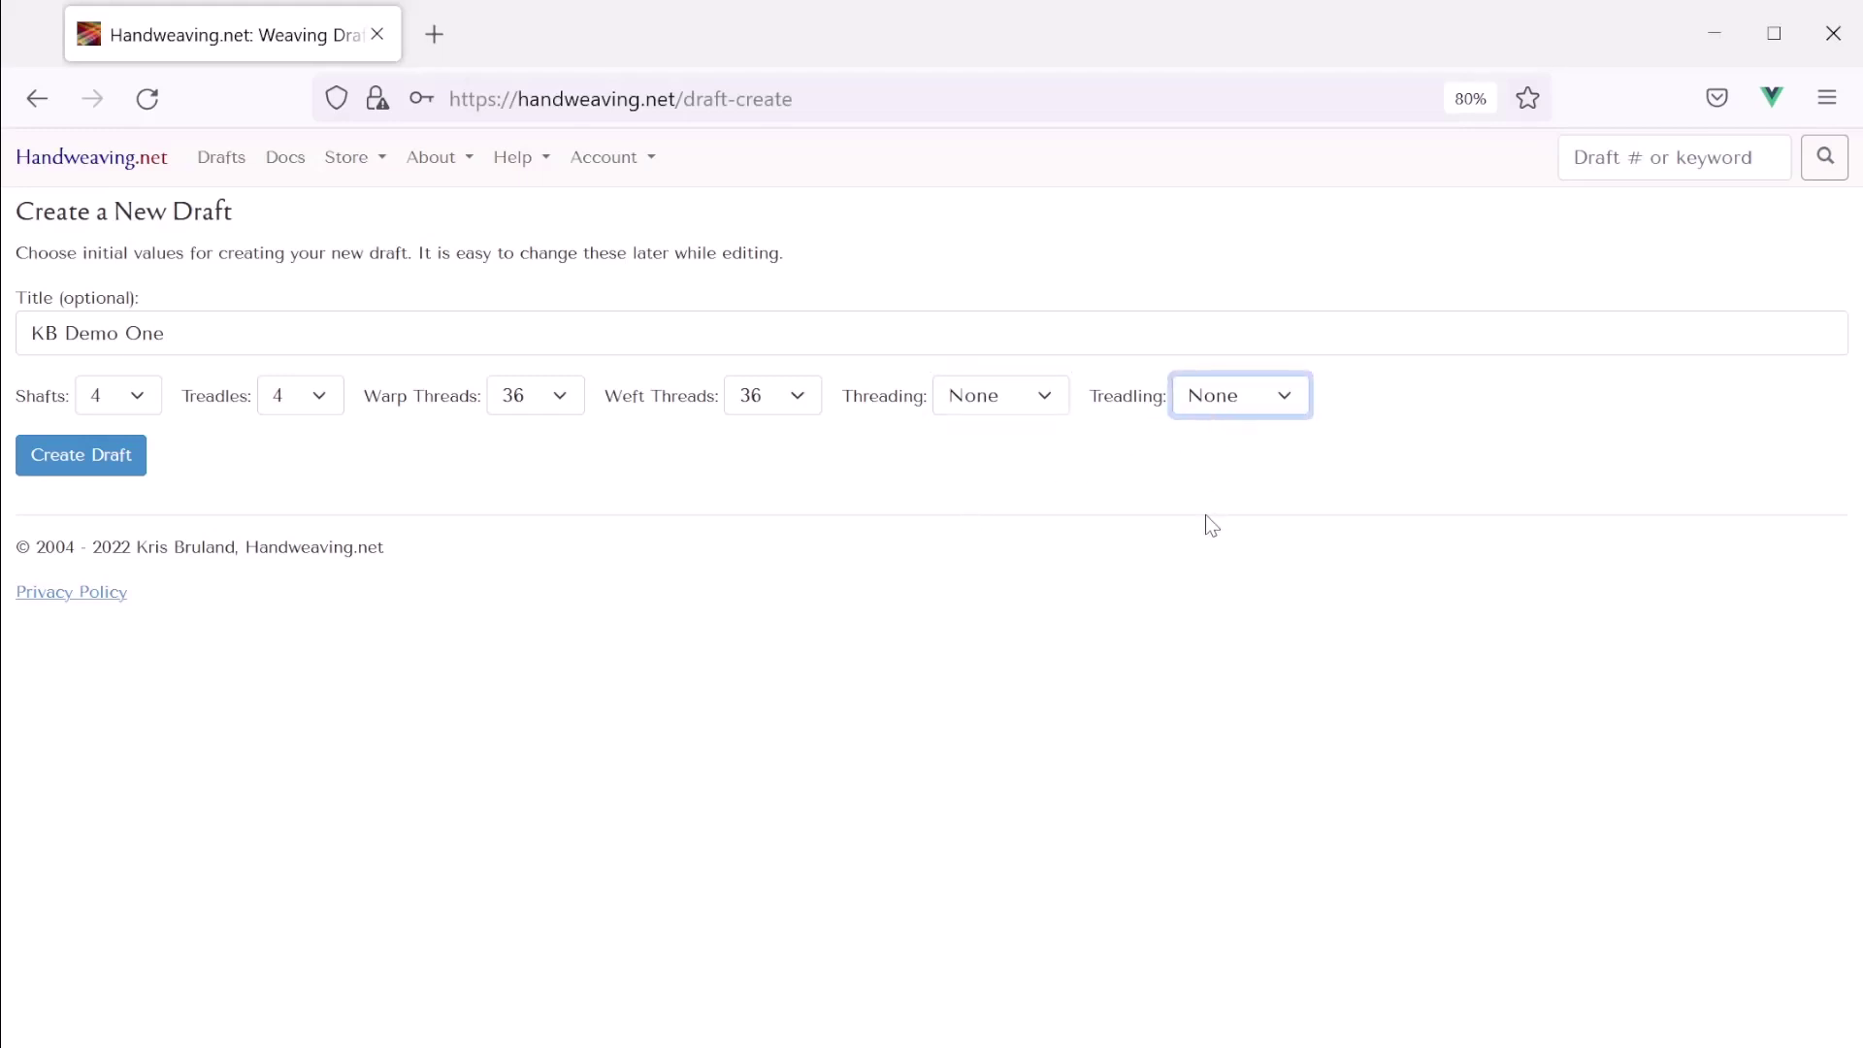
{"action": "left_click", "coordinate": [1077, 473]}
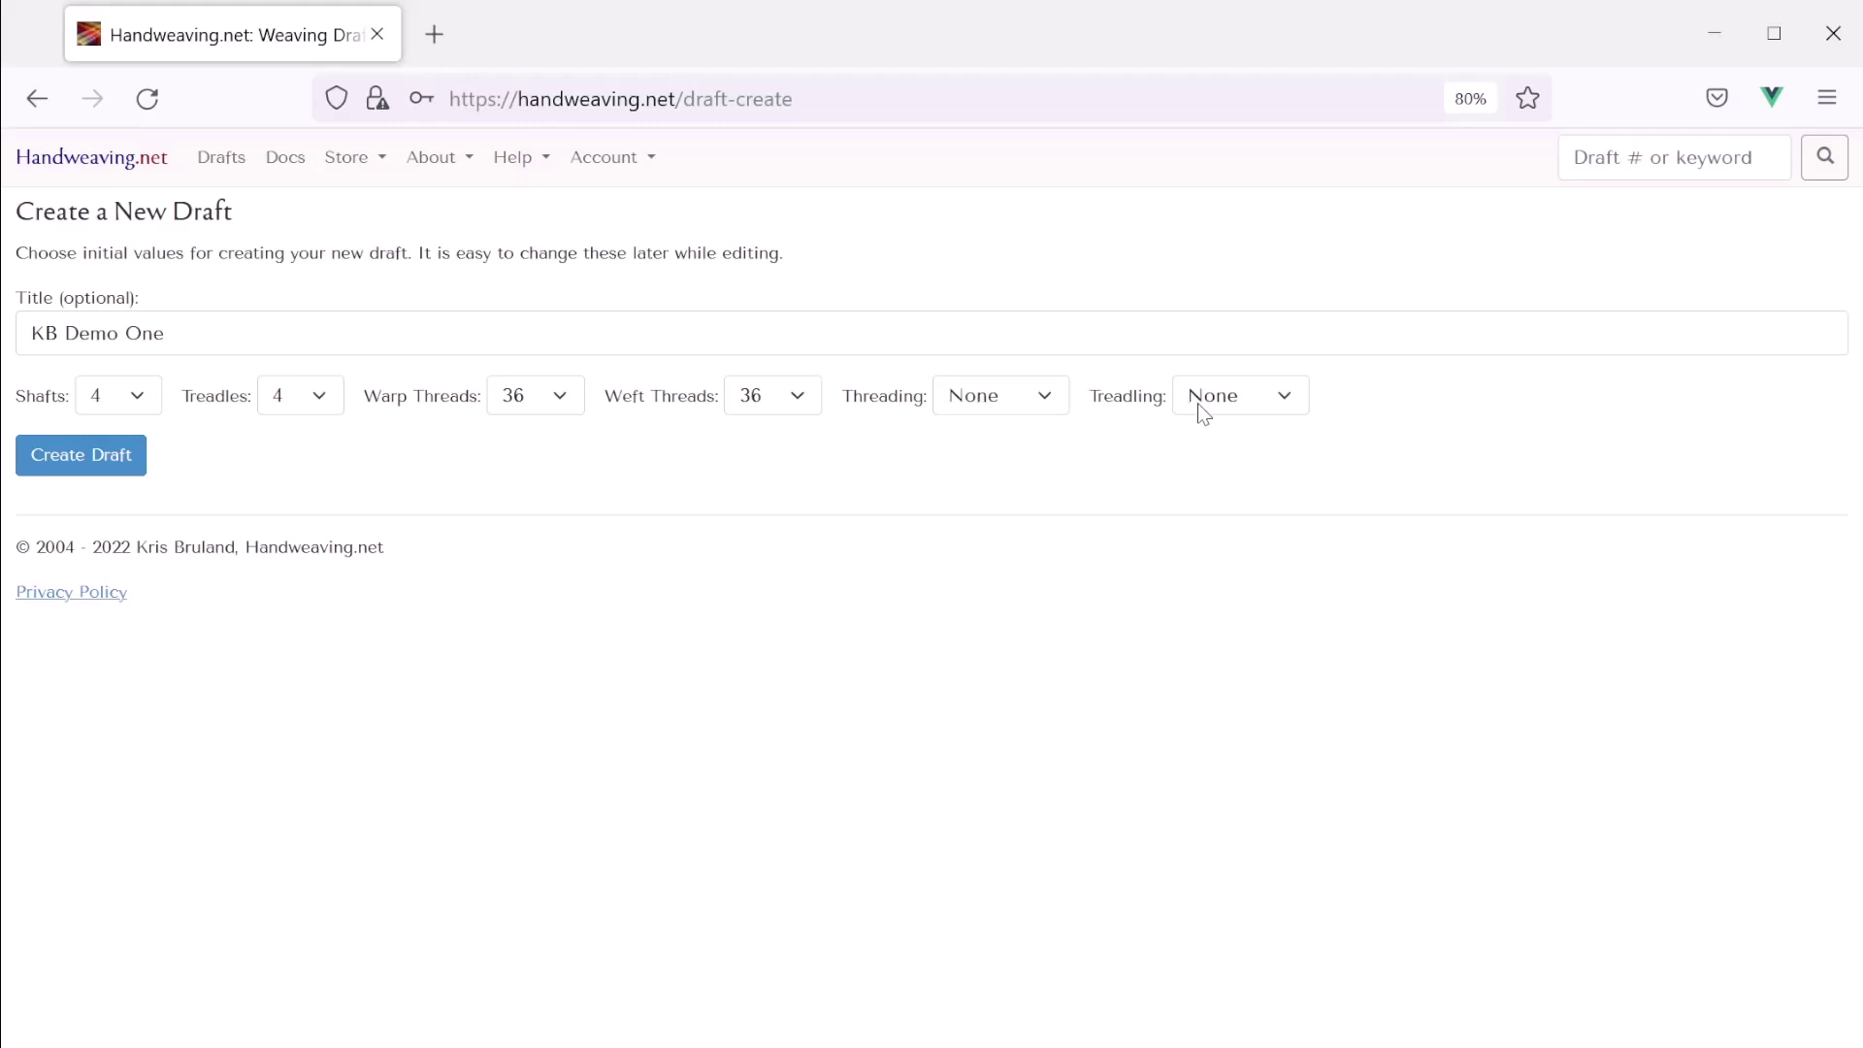
Create the KB Demo One draft and fill the tie-up's top-left and lower-right cells
{"action": "left_click", "coordinate": [96, 474]}
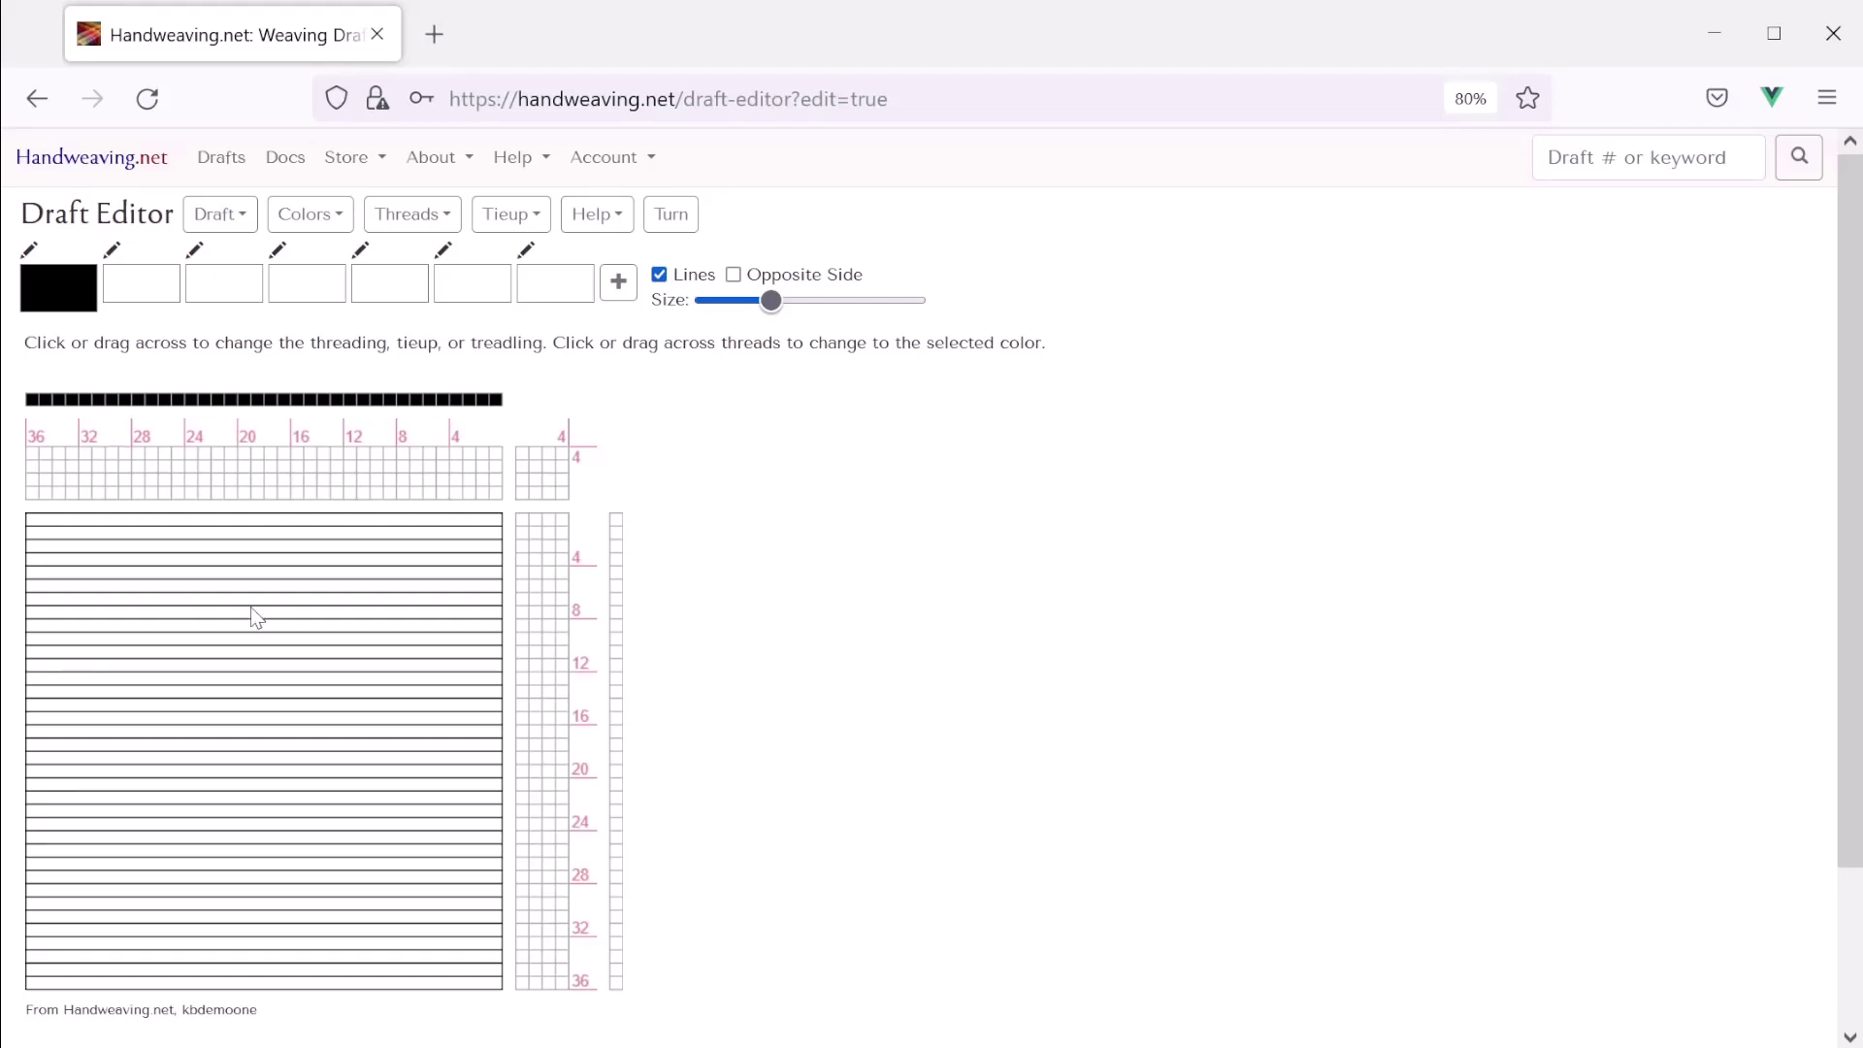
{"action": "left_click", "coordinate": [522, 453]}
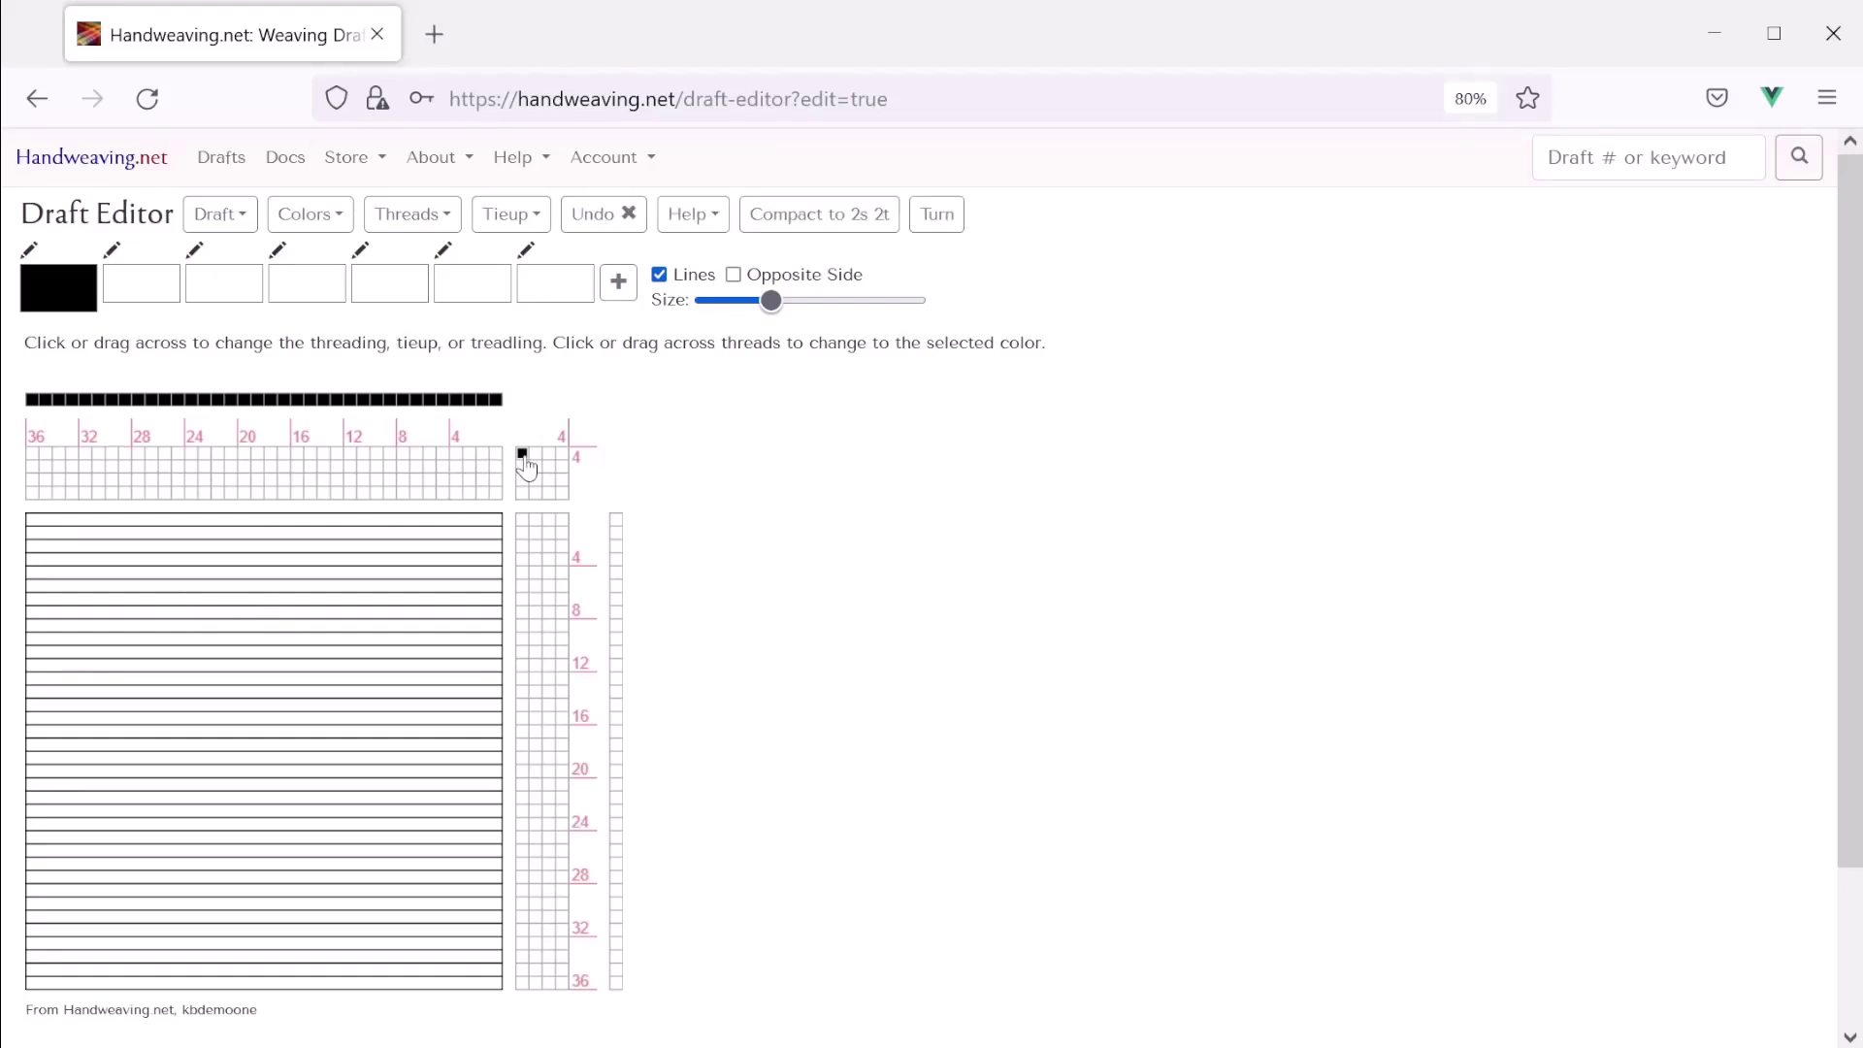
{"action": "left_click", "coordinate": [534, 453]}
{"action": "left_click", "coordinate": [522, 466]}
{"action": "left_click_drag", "start_coordinate": [548, 492], "coordinate": [561, 492]}
{"action": "left_click", "coordinate": [560, 479]}
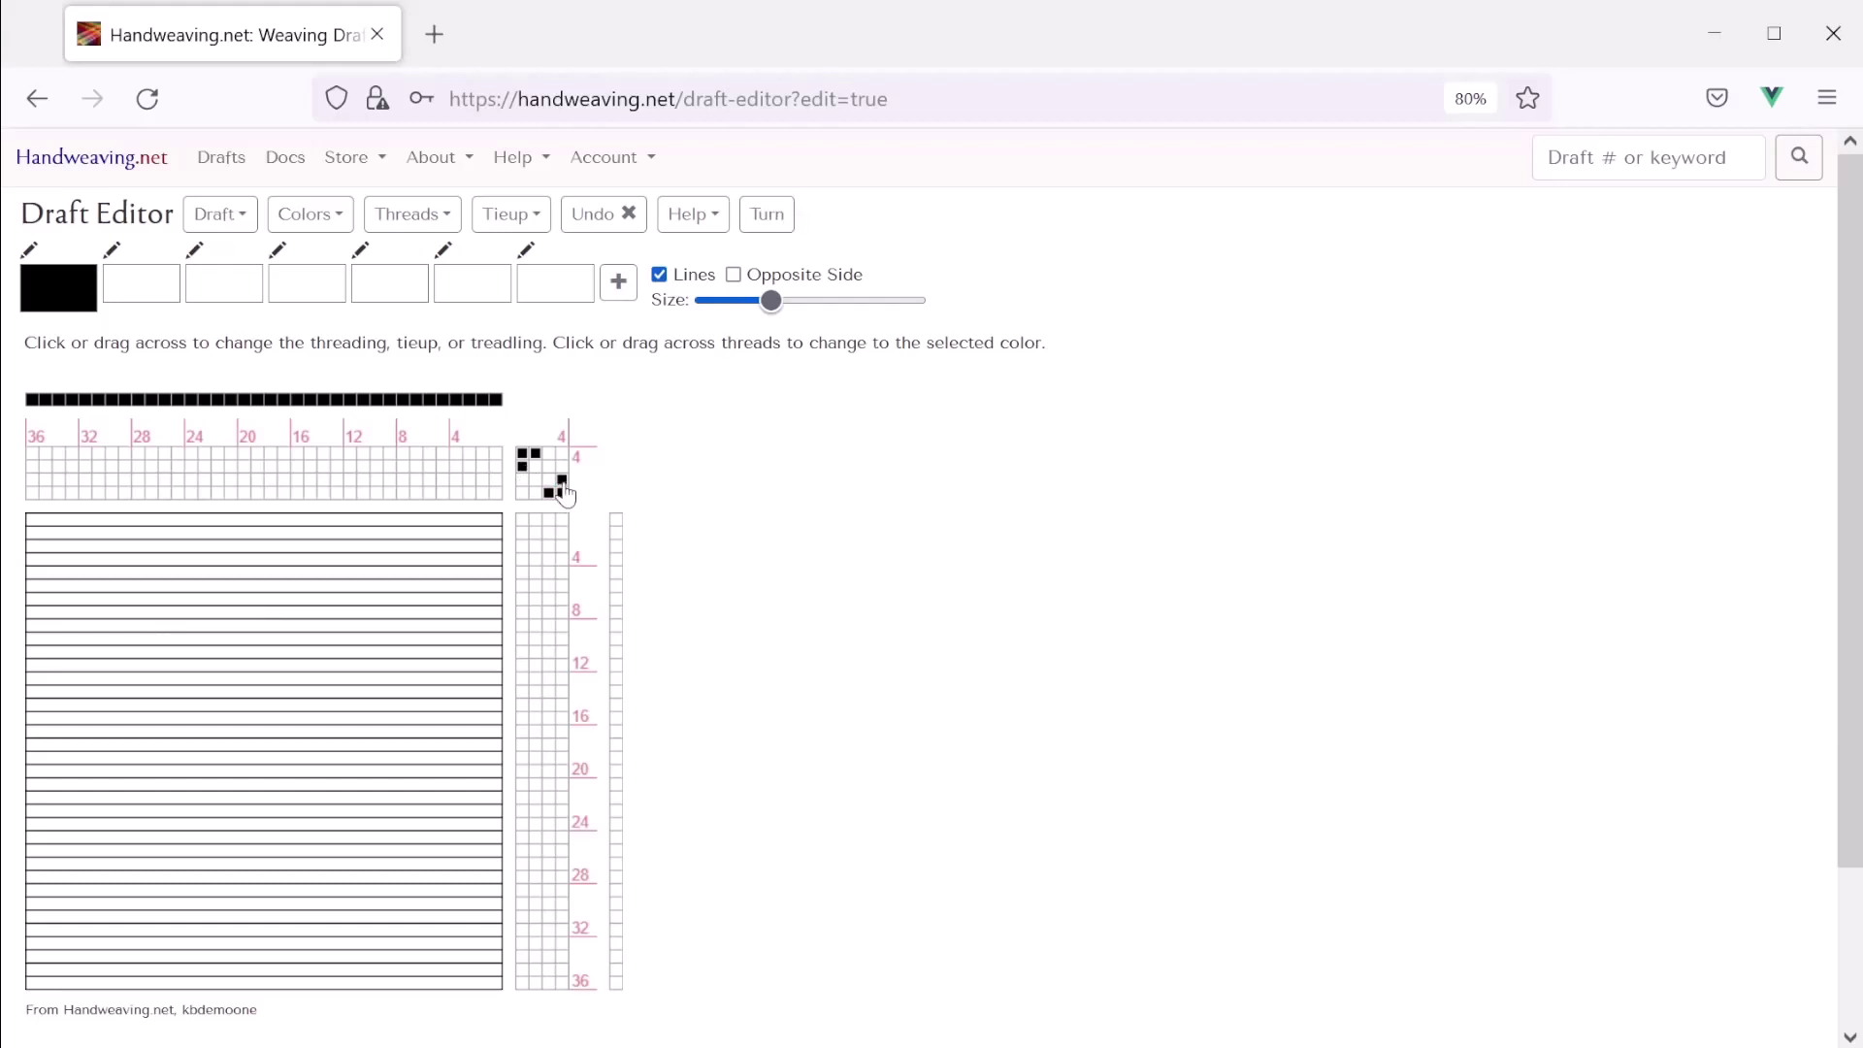
Fill the two middle tie-up cells and draw the first diagonal run of the threading
{"action": "left_click", "coordinate": [535, 479]}
{"action": "left_click", "coordinate": [548, 466]}
{"action": "left_click_drag", "start_coordinate": [485, 495], "coordinate": [444, 465]}
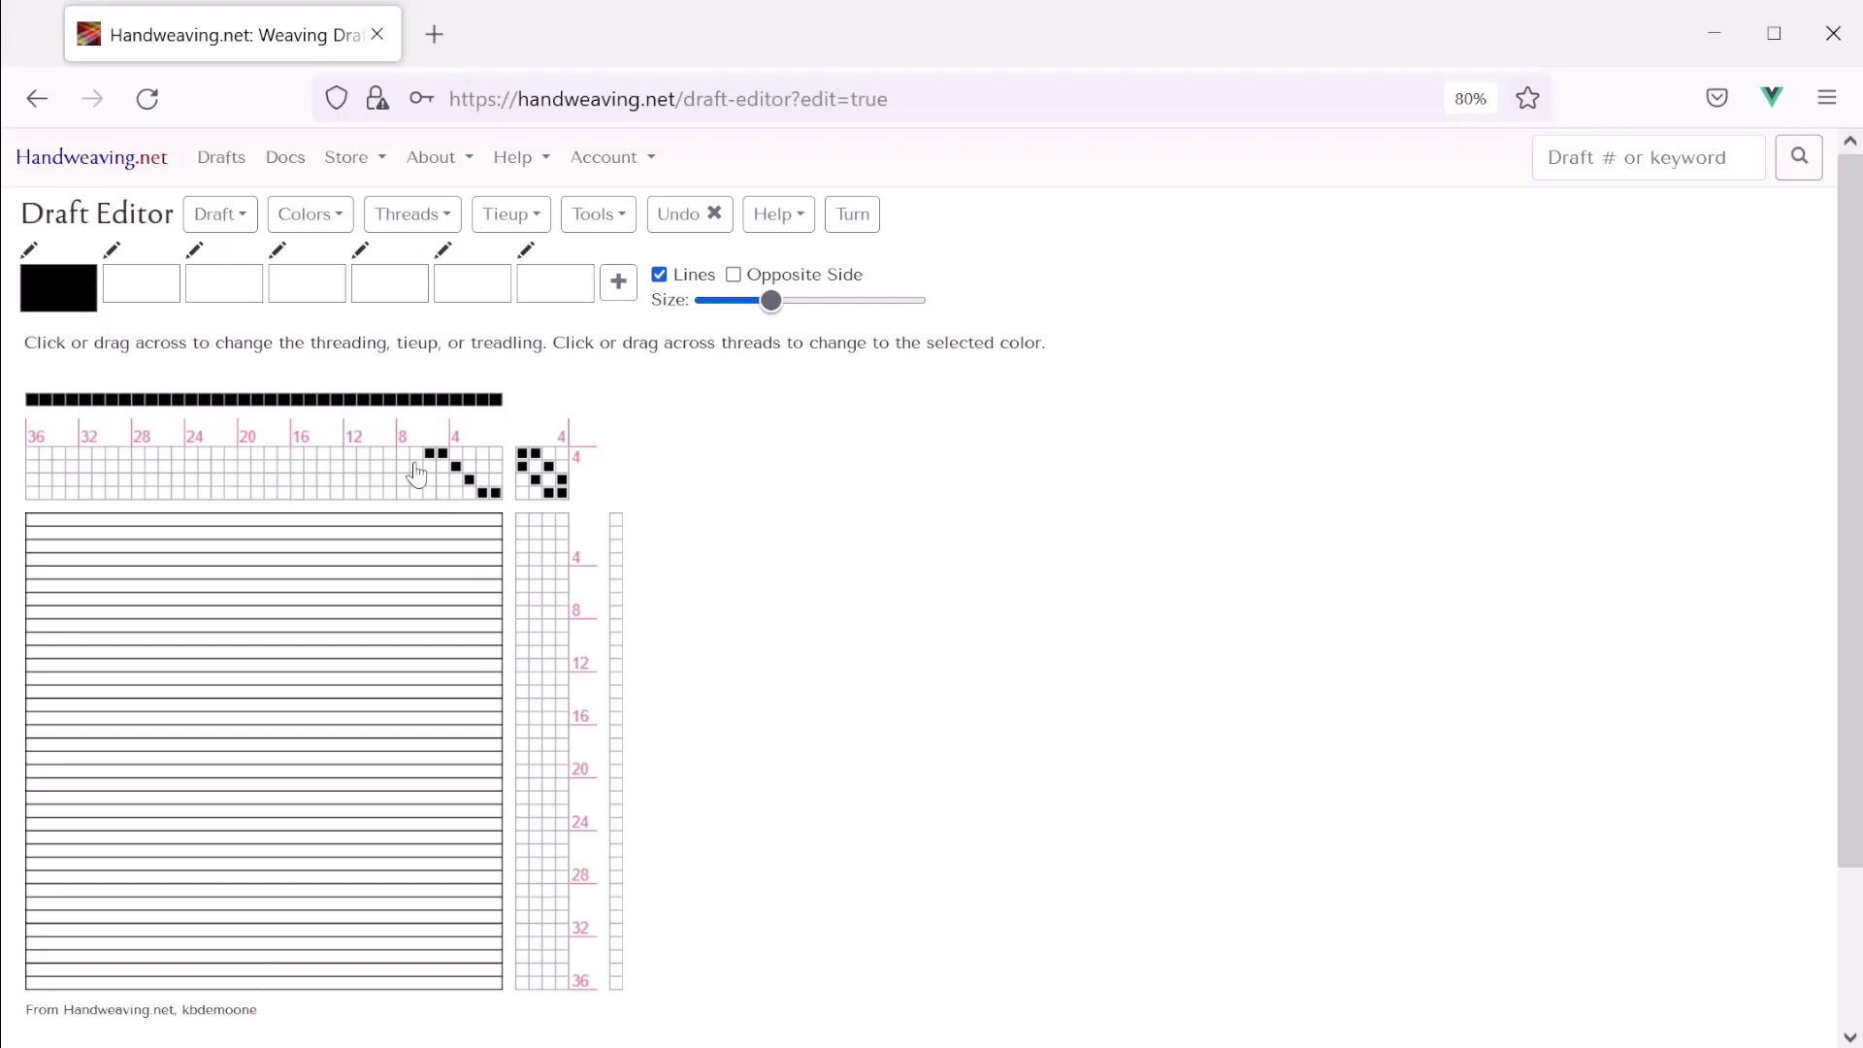
Copy the opening threading block and paste it five times leftward across all 36 warp ends
{"action": "left_click", "coordinate": [406, 223]}
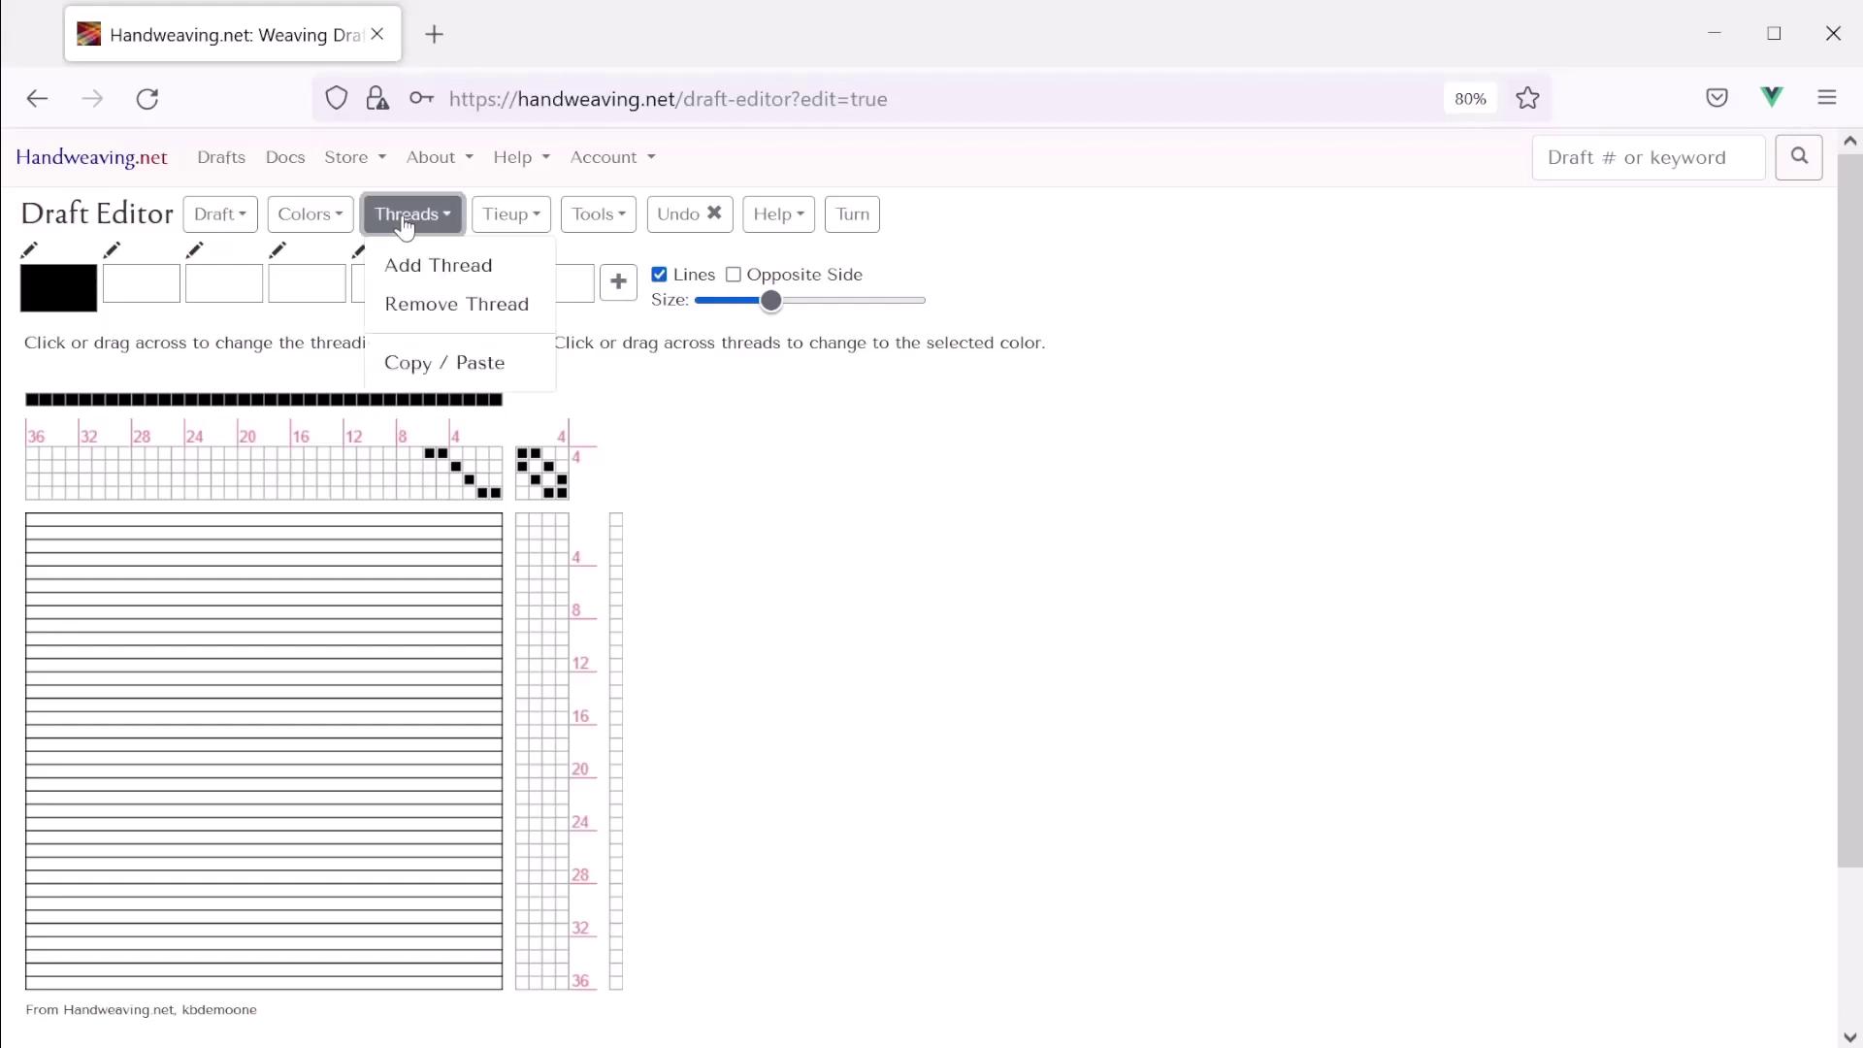
{"action": "left_click", "coordinate": [407, 361]}
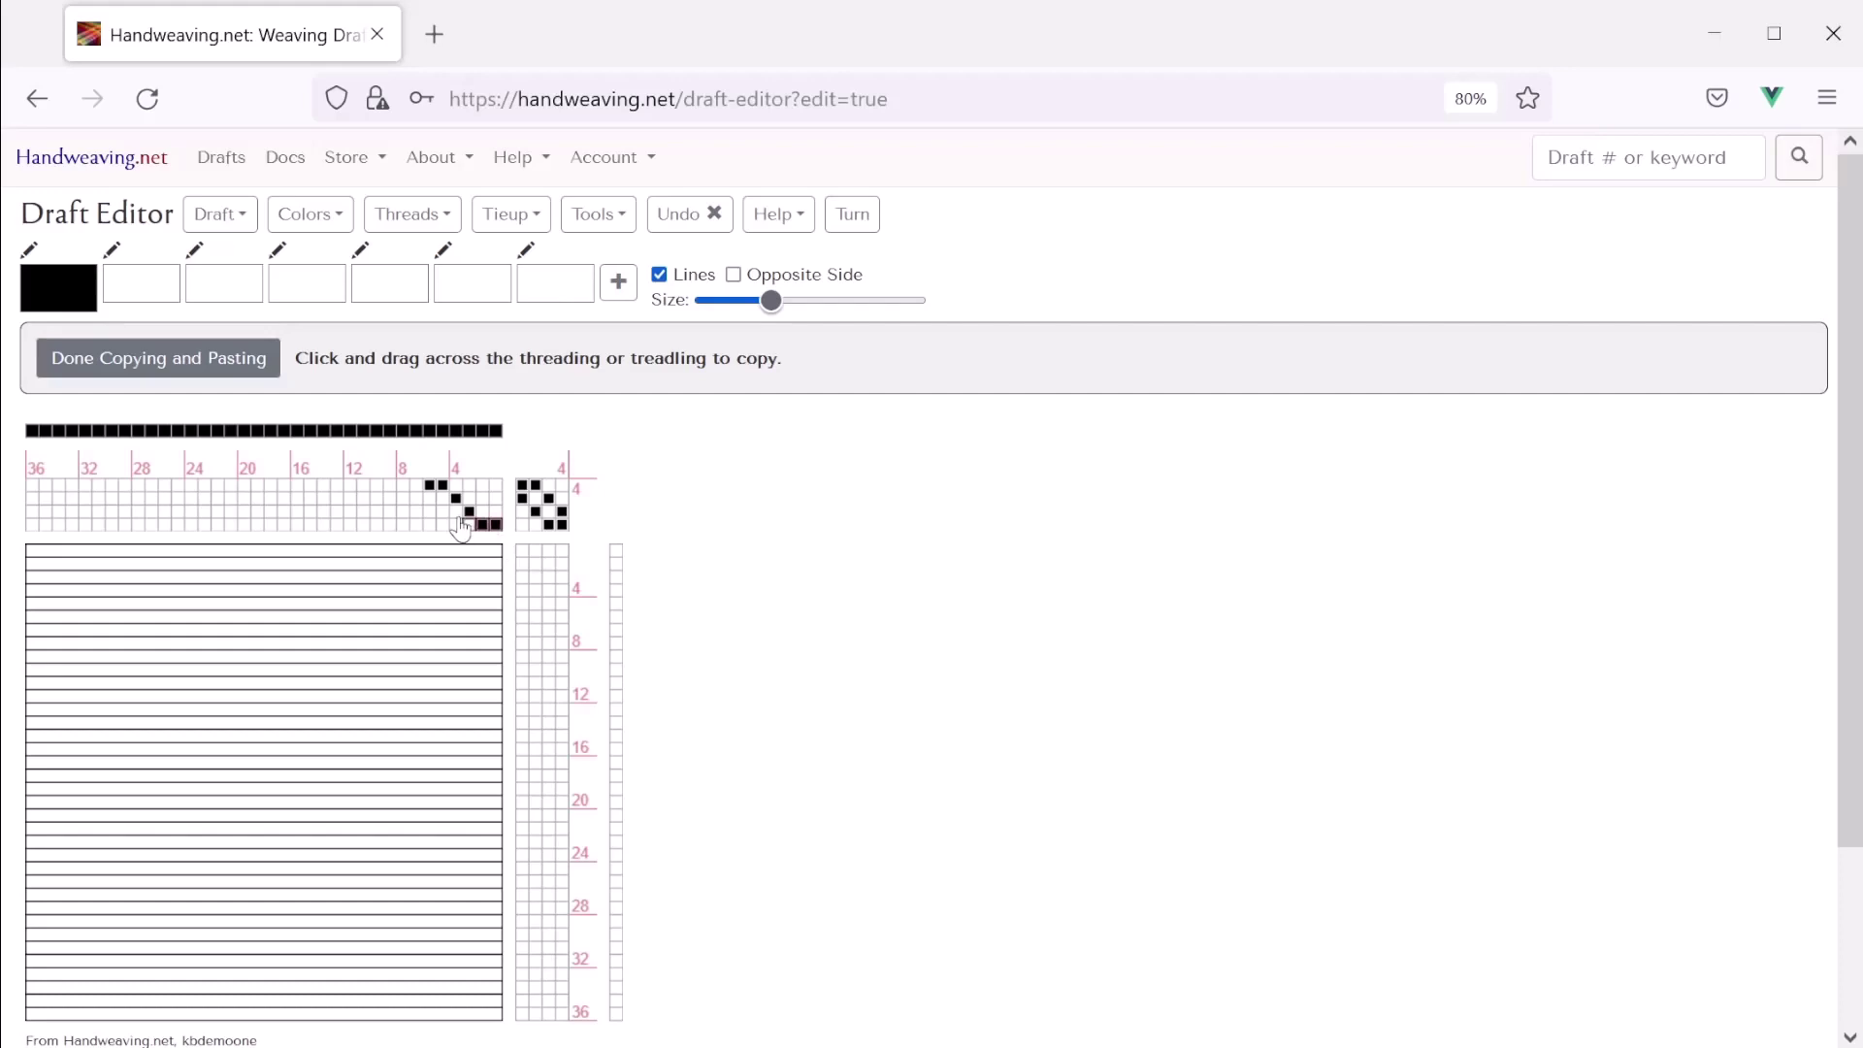
{"action": "left_click_drag", "start_coordinate": [495, 521], "coordinate": [433, 499]}
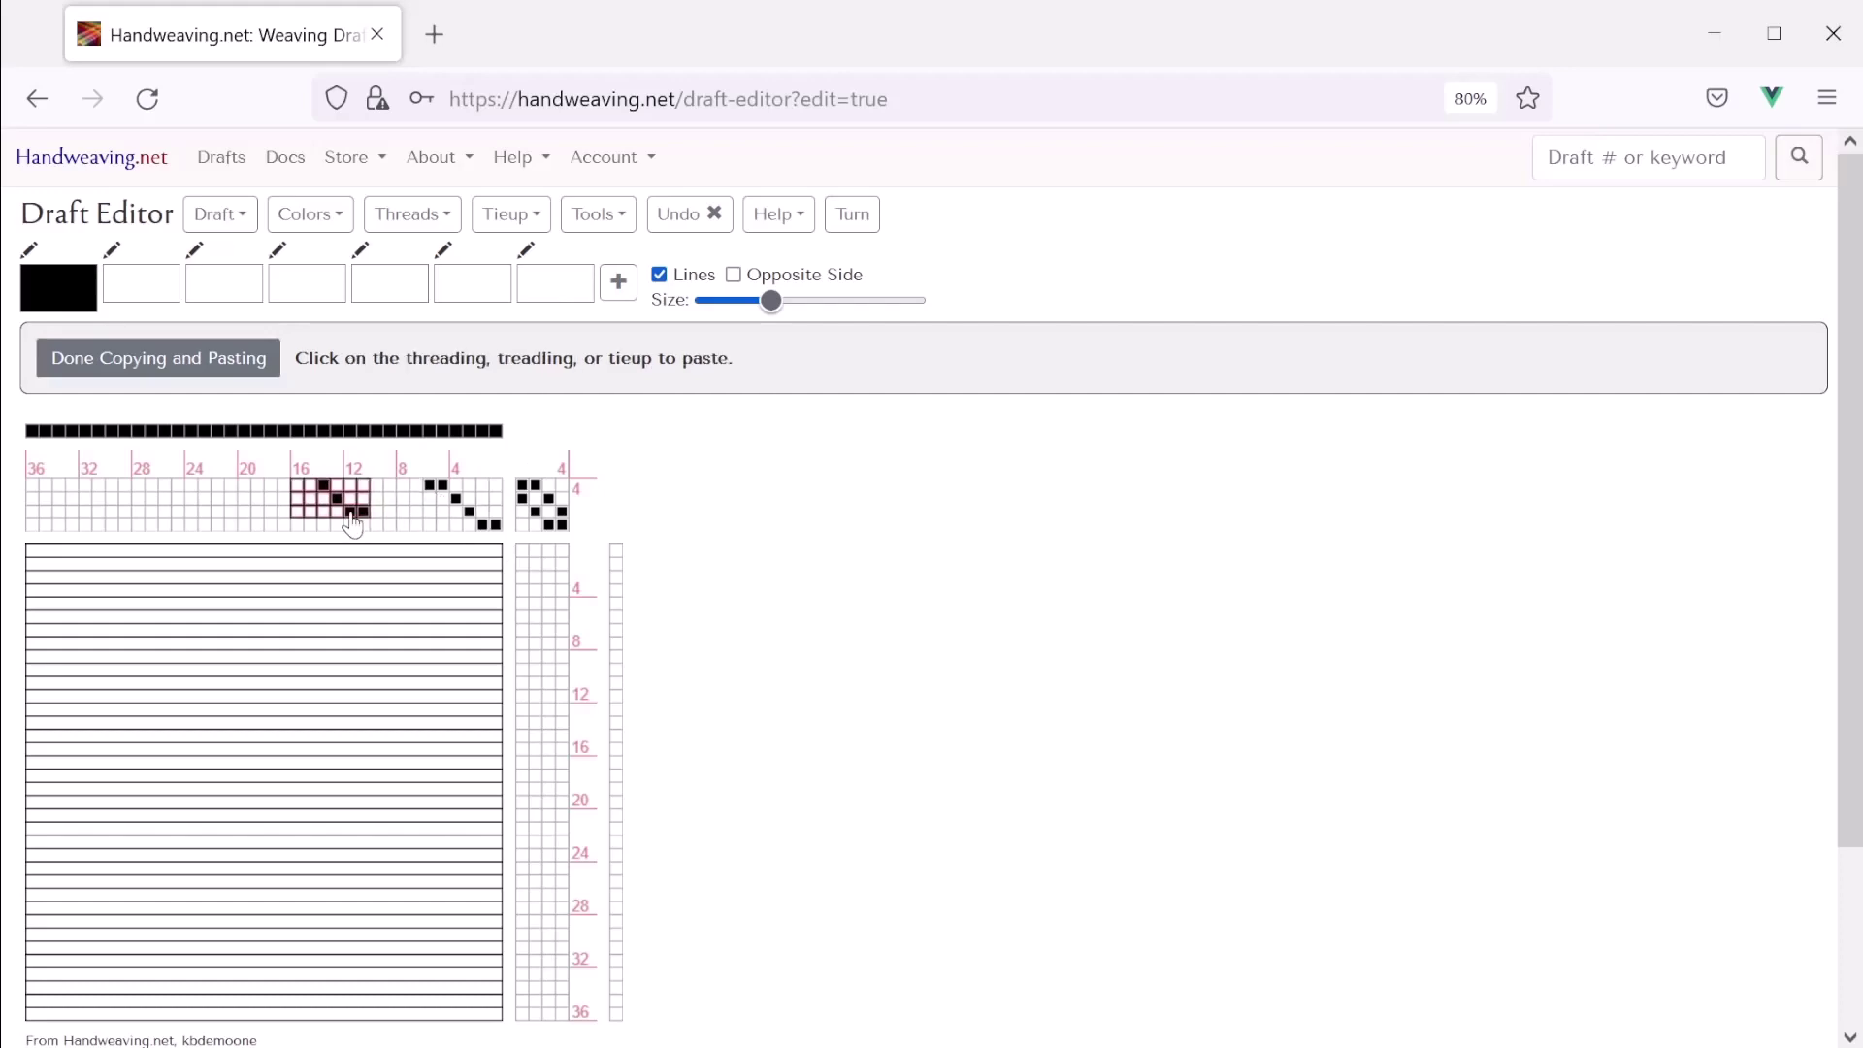
{"action": "left_click", "coordinate": [404, 524]}
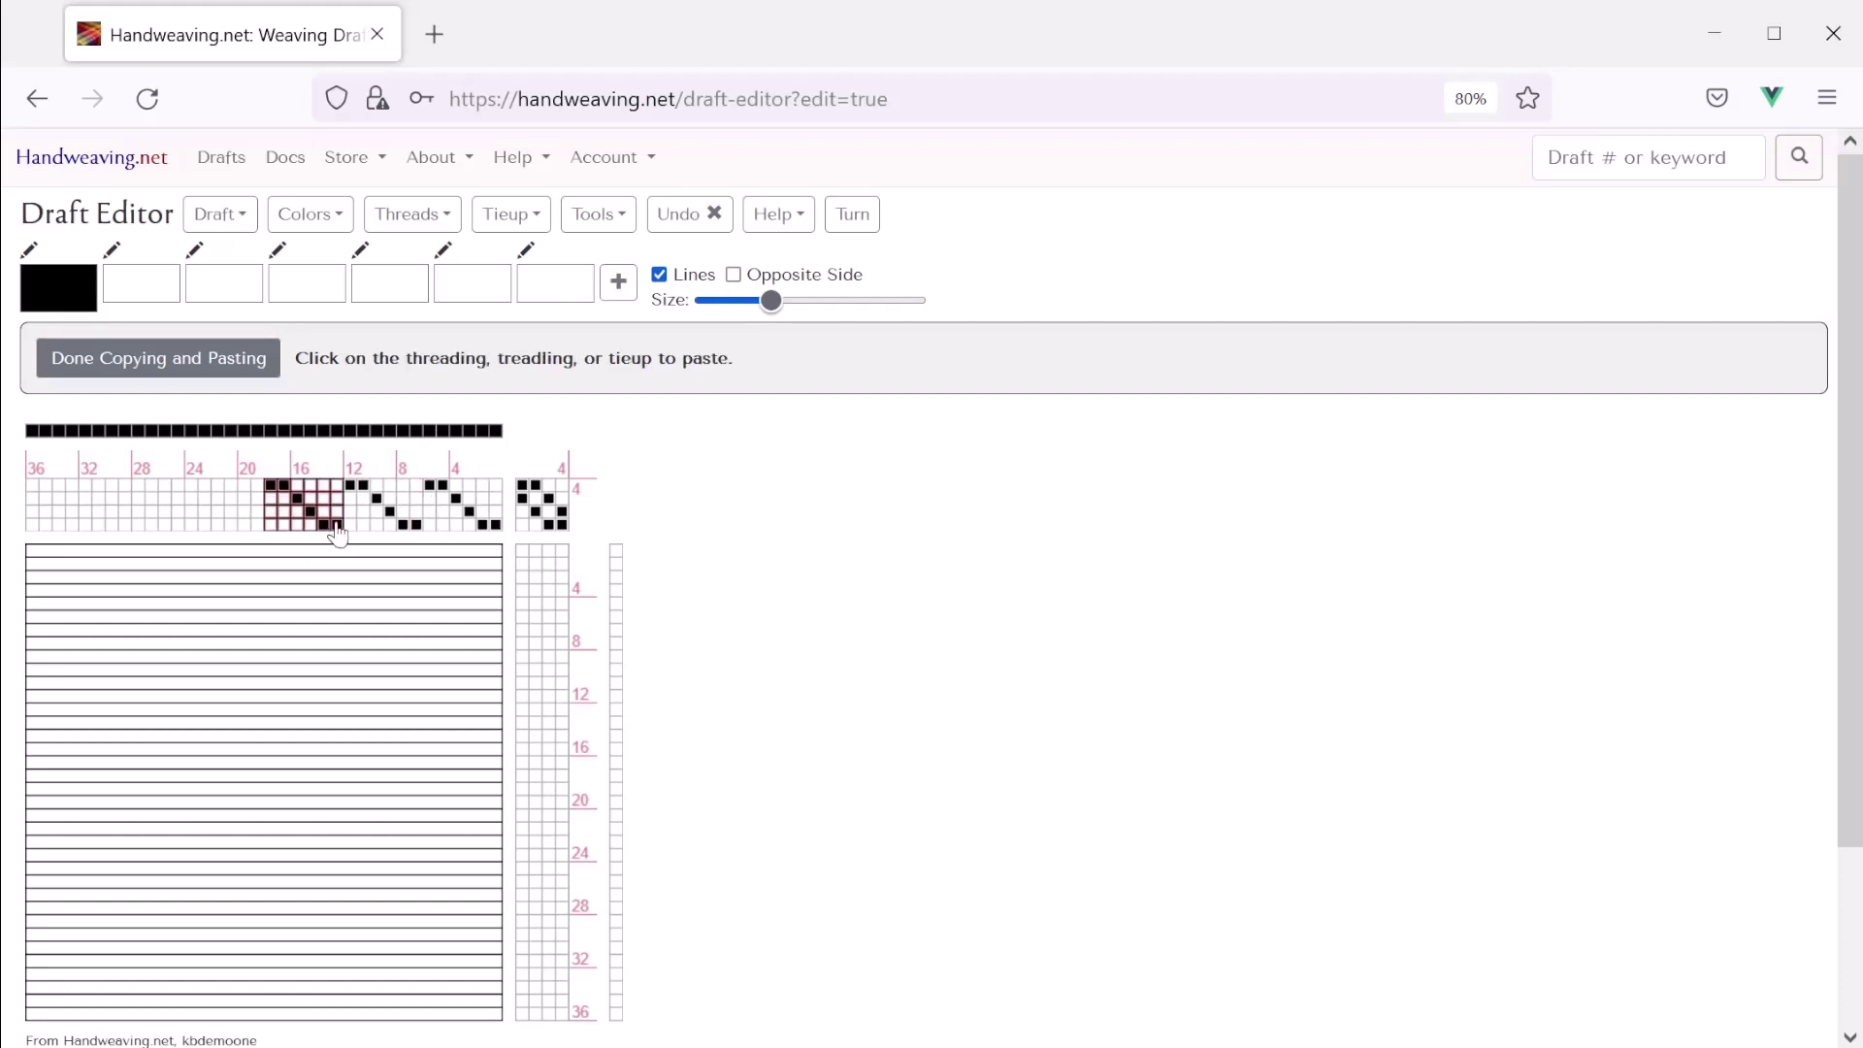
{"action": "left_click", "coordinate": [338, 526]}
{"action": "left_click", "coordinate": [256, 525]}
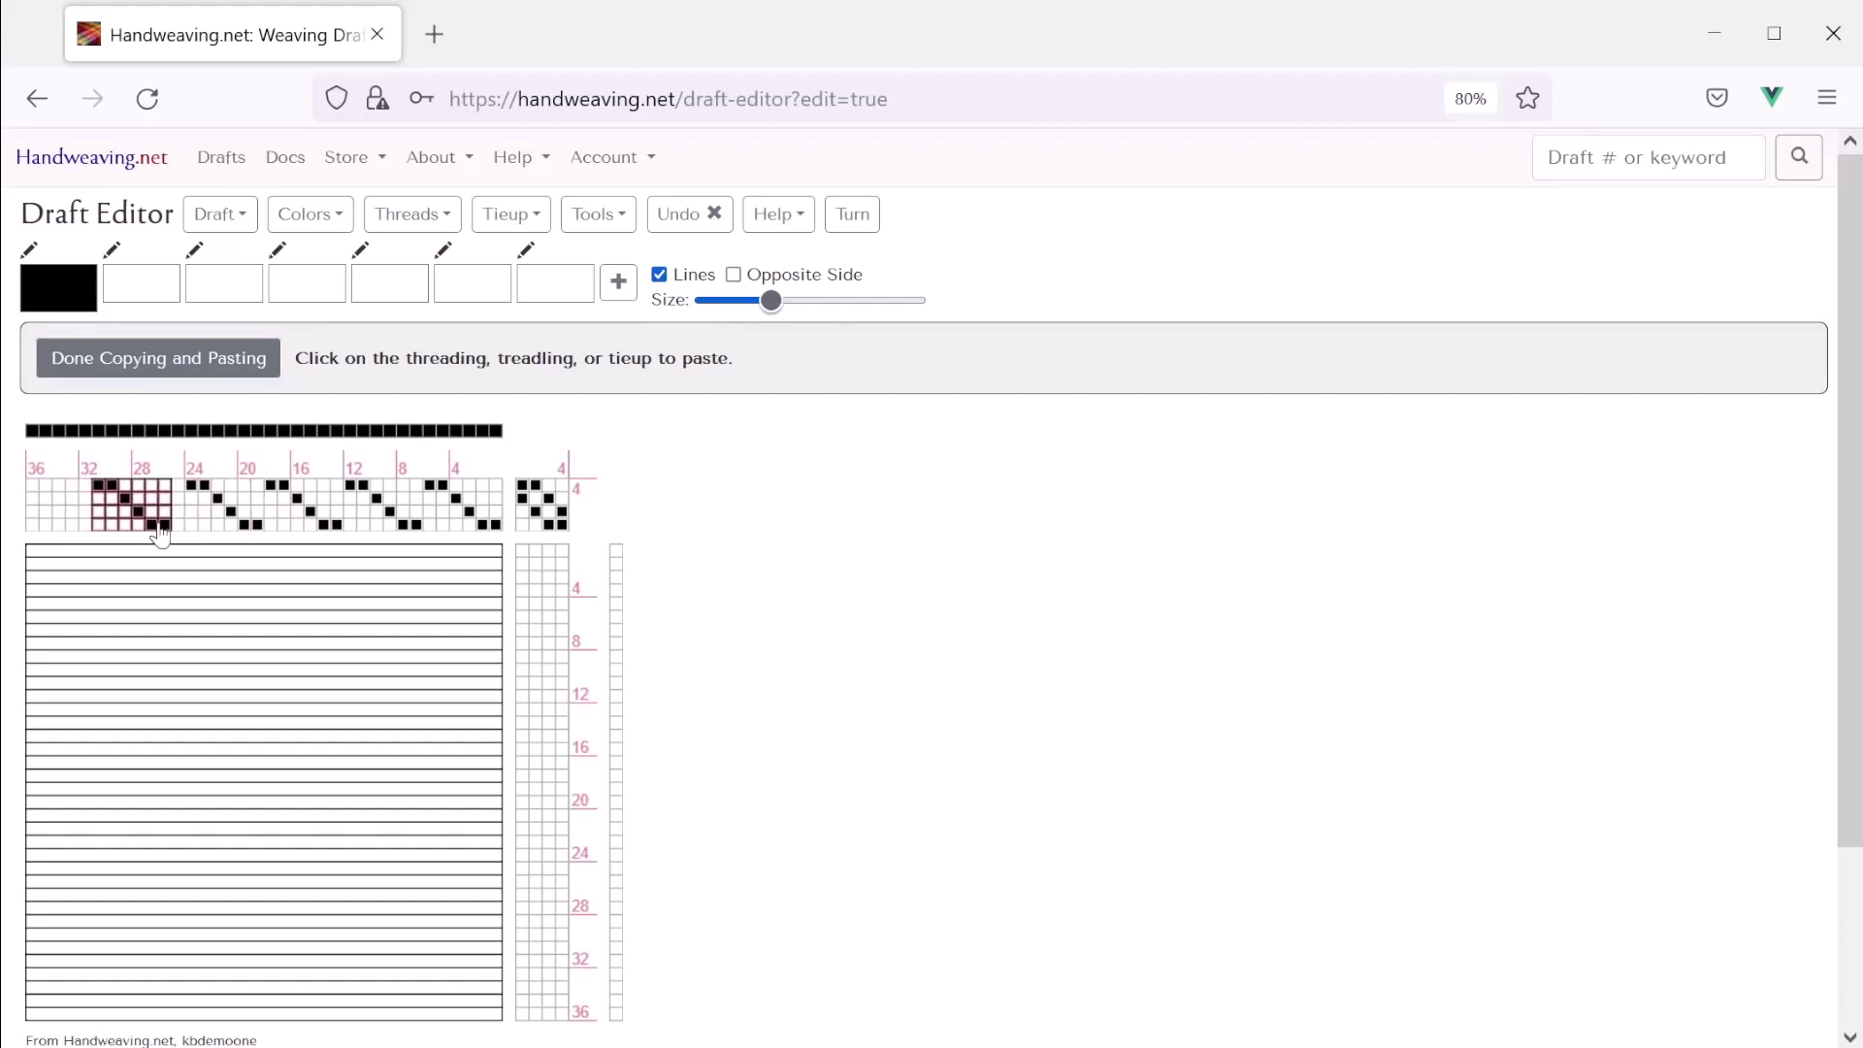
{"action": "left_click", "coordinate": [173, 527]}
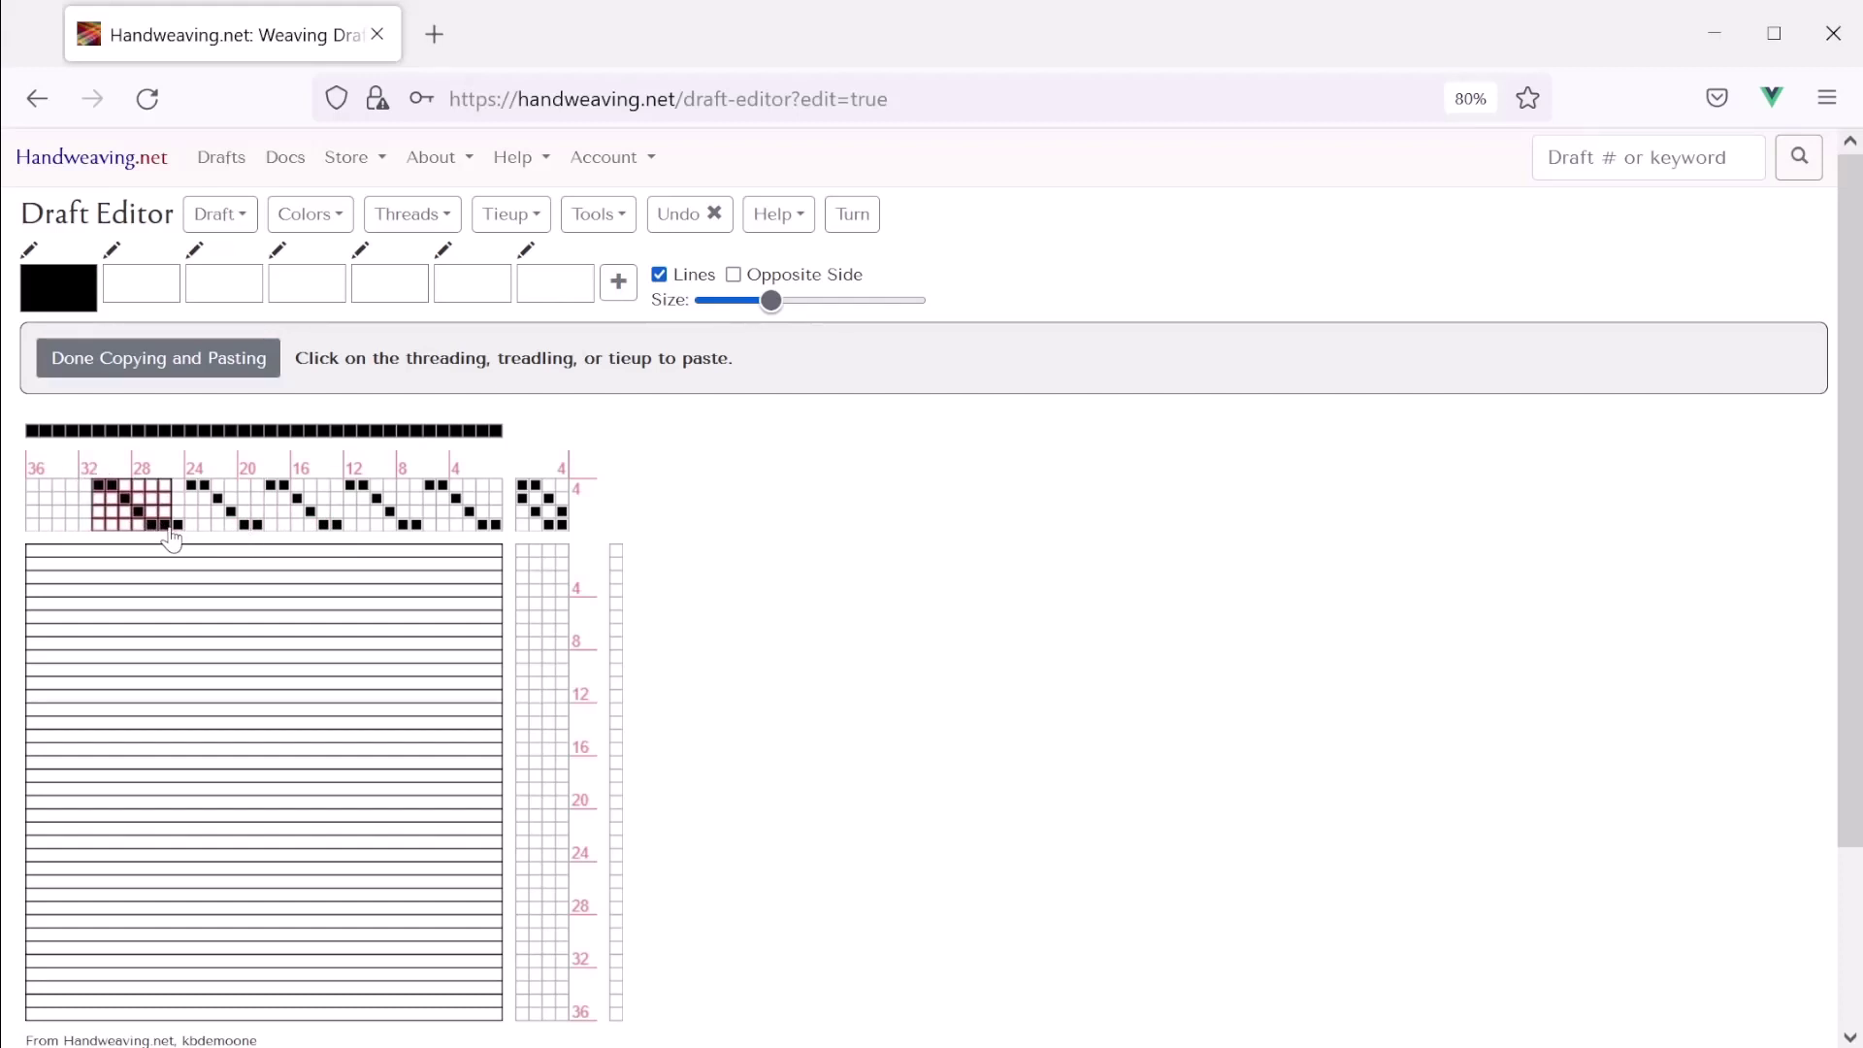
{"action": "left_click", "coordinate": [98, 529]}
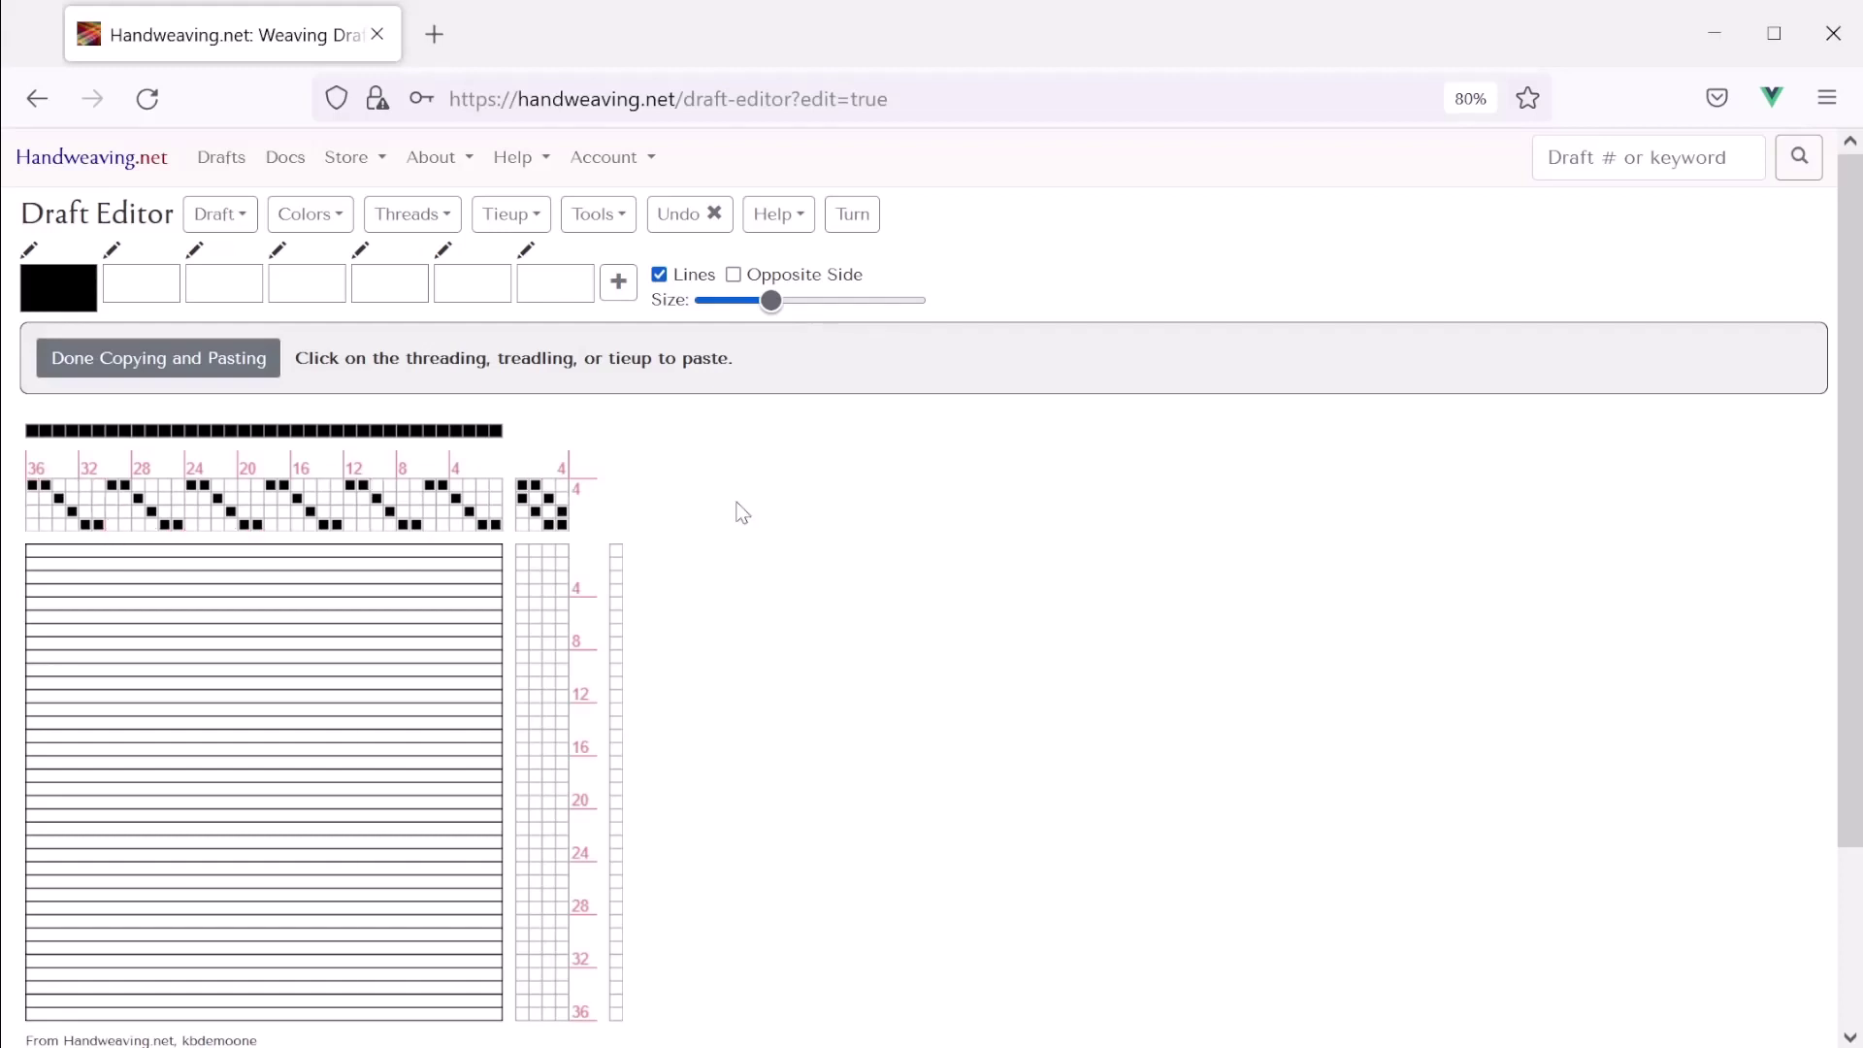
{"action": "left_click", "coordinate": [229, 359]}
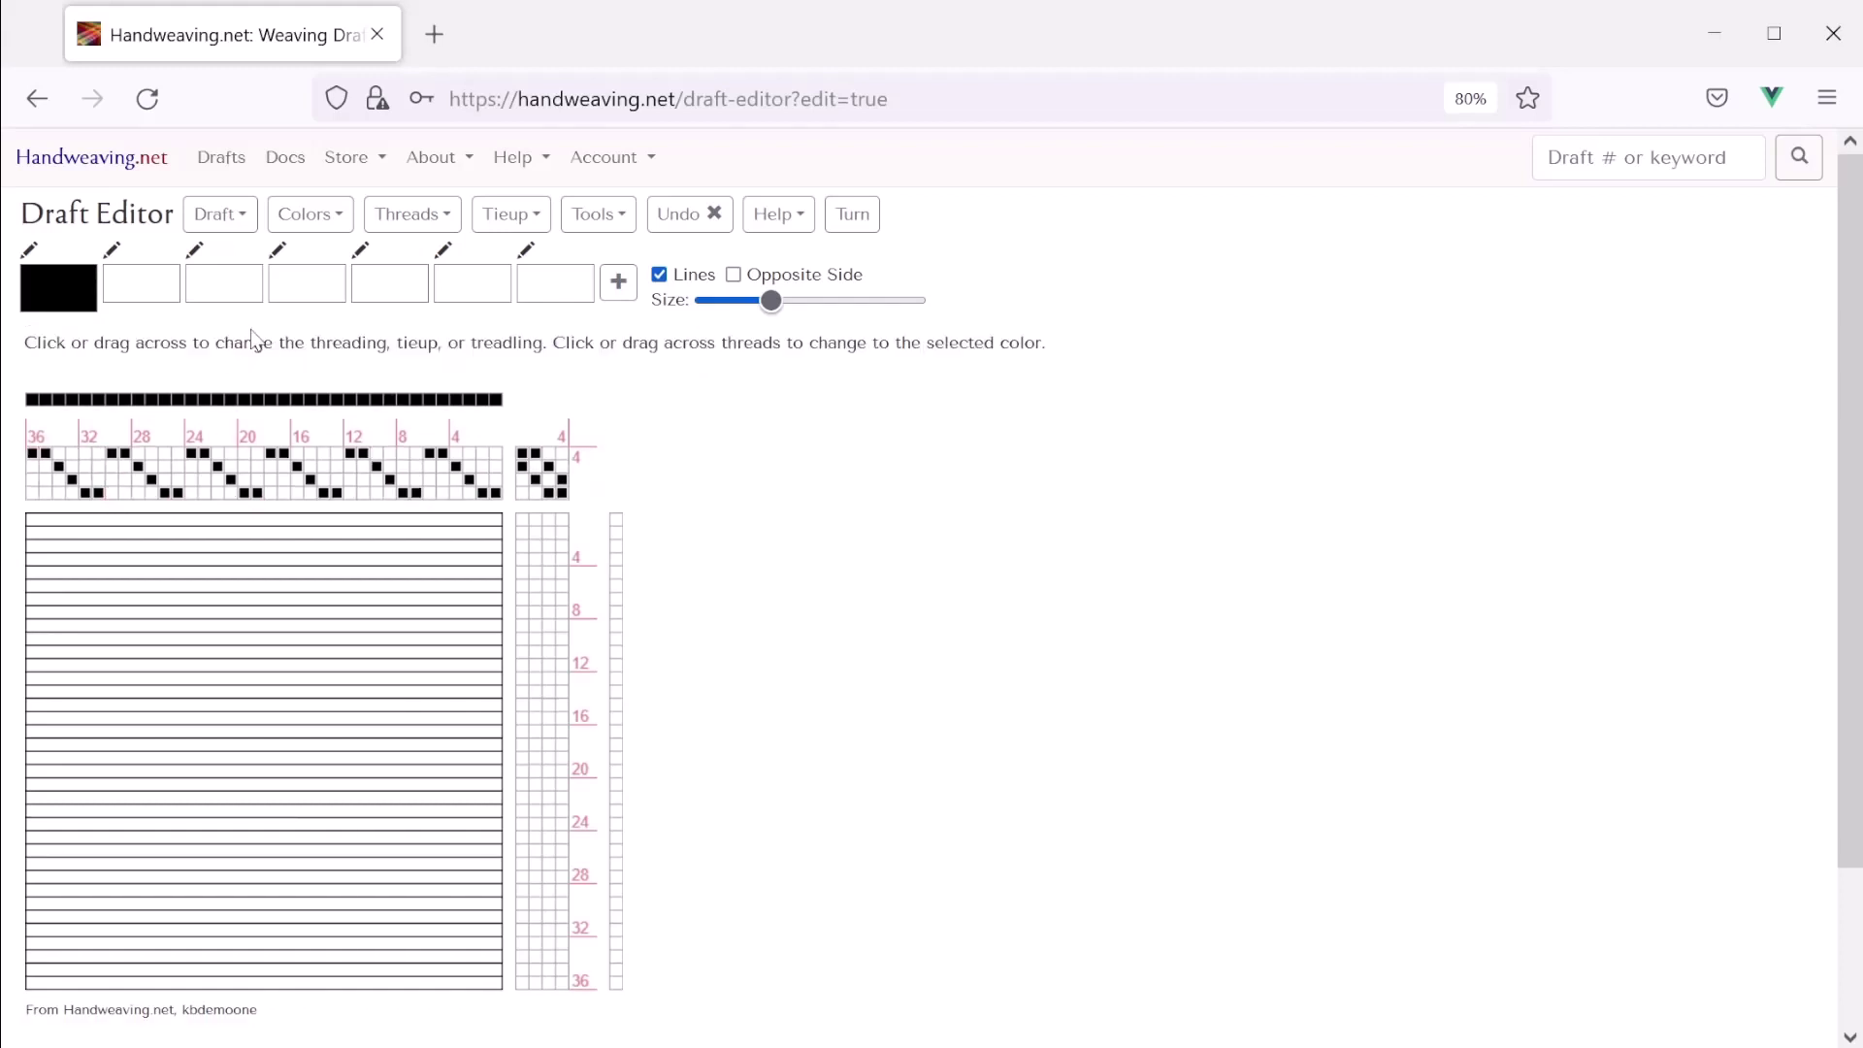
Paste the full threading sequence into the treadling so all 36 picks follow its diagonal
{"action": "left_click", "coordinate": [418, 217]}
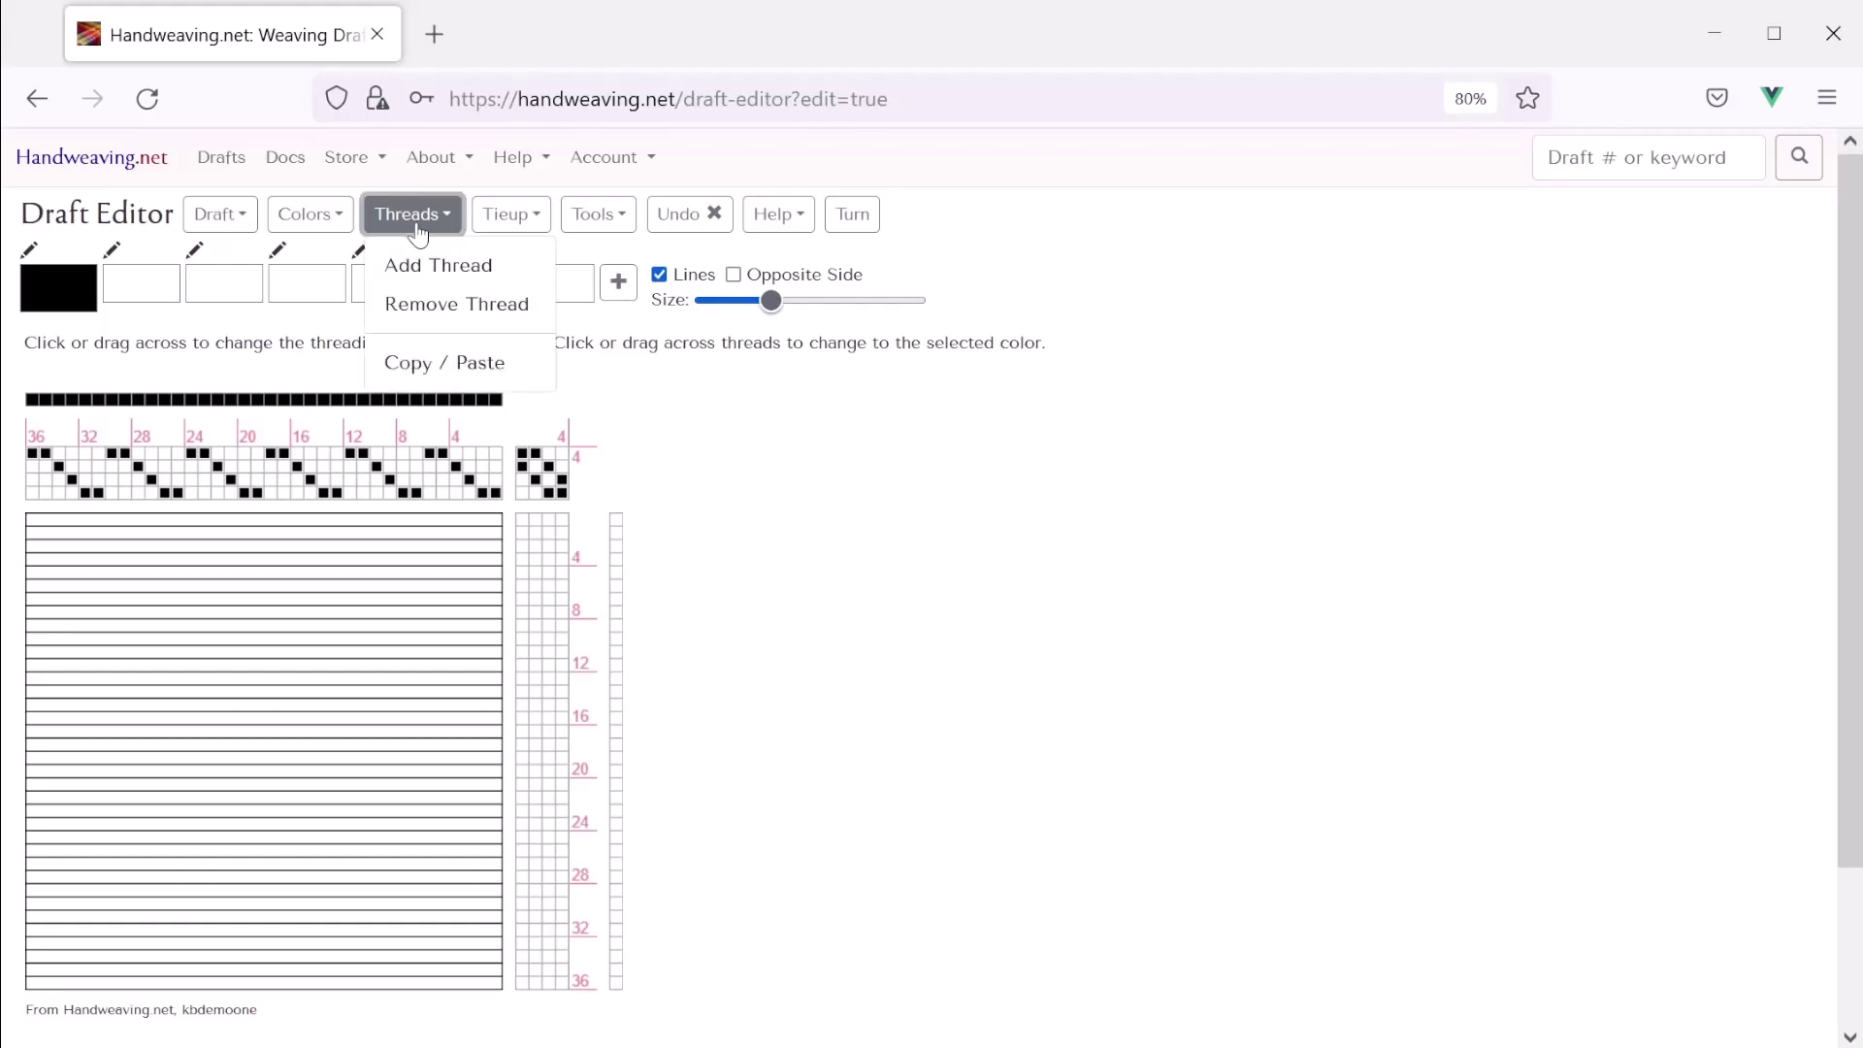
{"action": "left_click", "coordinate": [411, 362]}
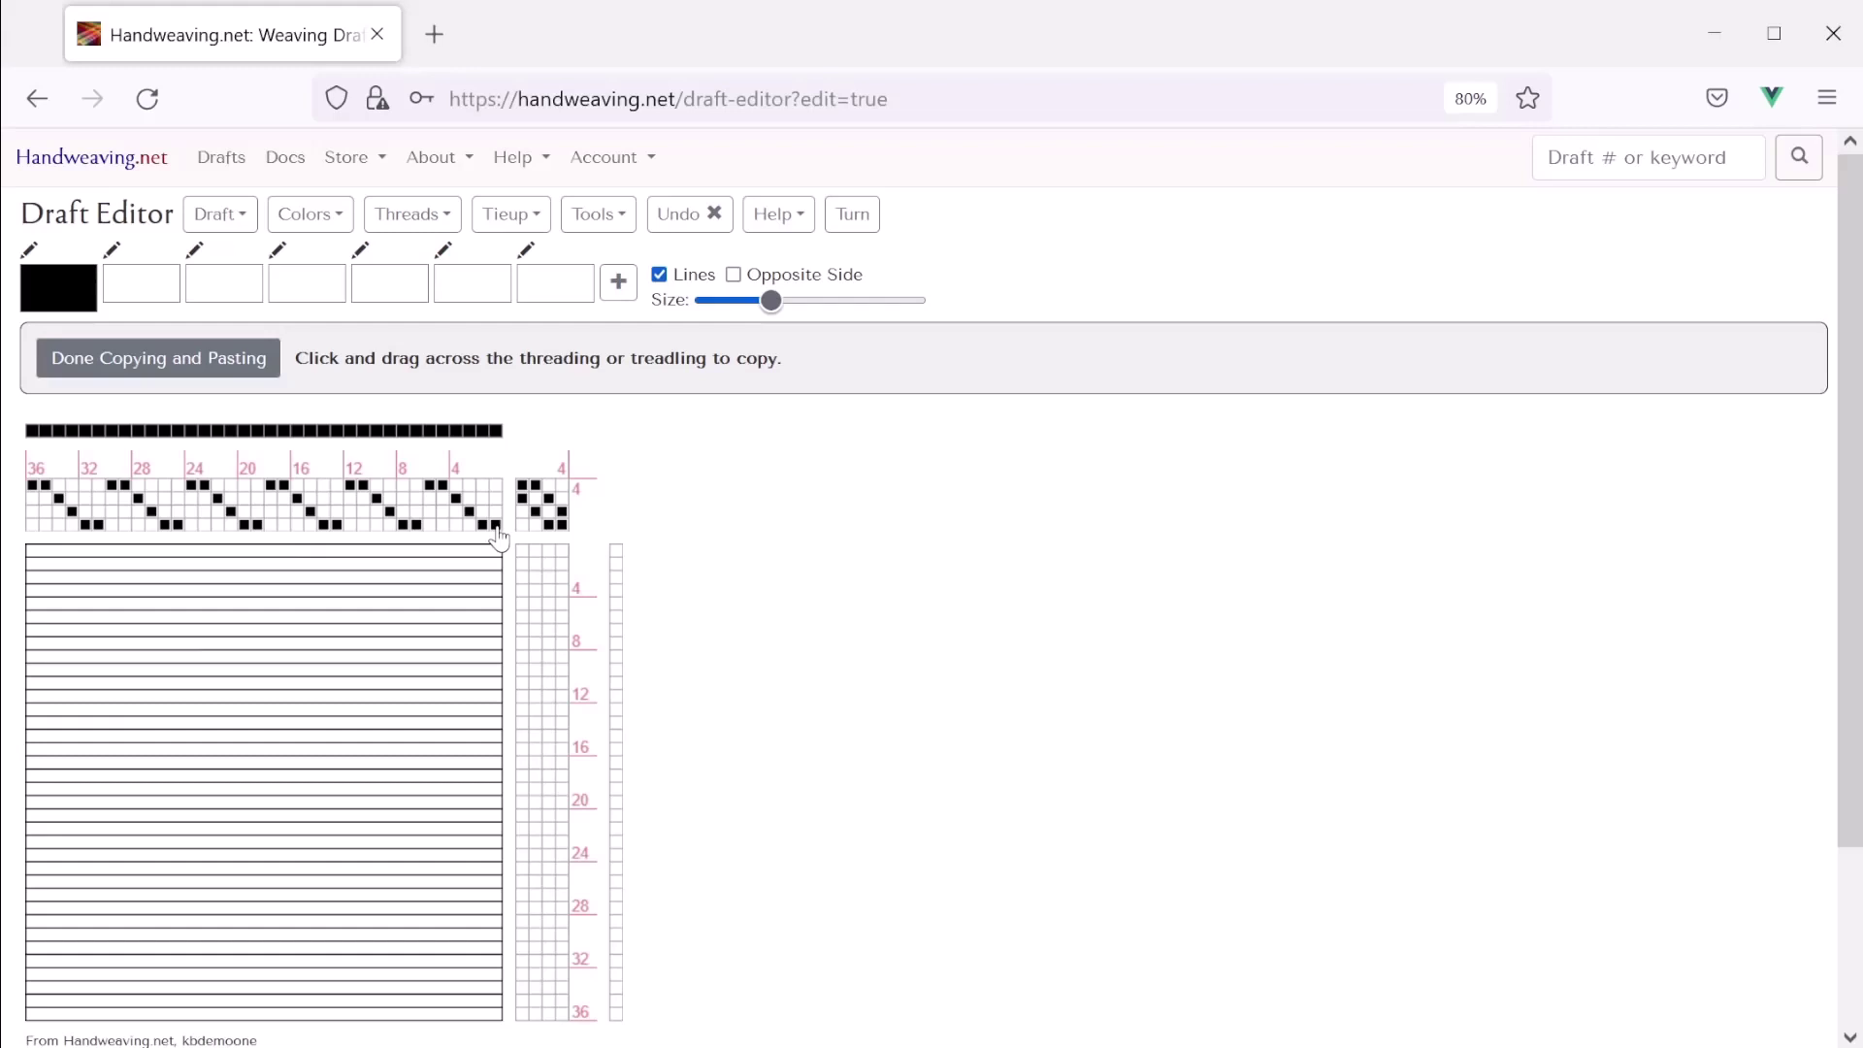
{"action": "left_click_drag", "start_coordinate": [498, 525], "coordinate": [39, 500]}
{"action": "left_click", "coordinate": [522, 551]}
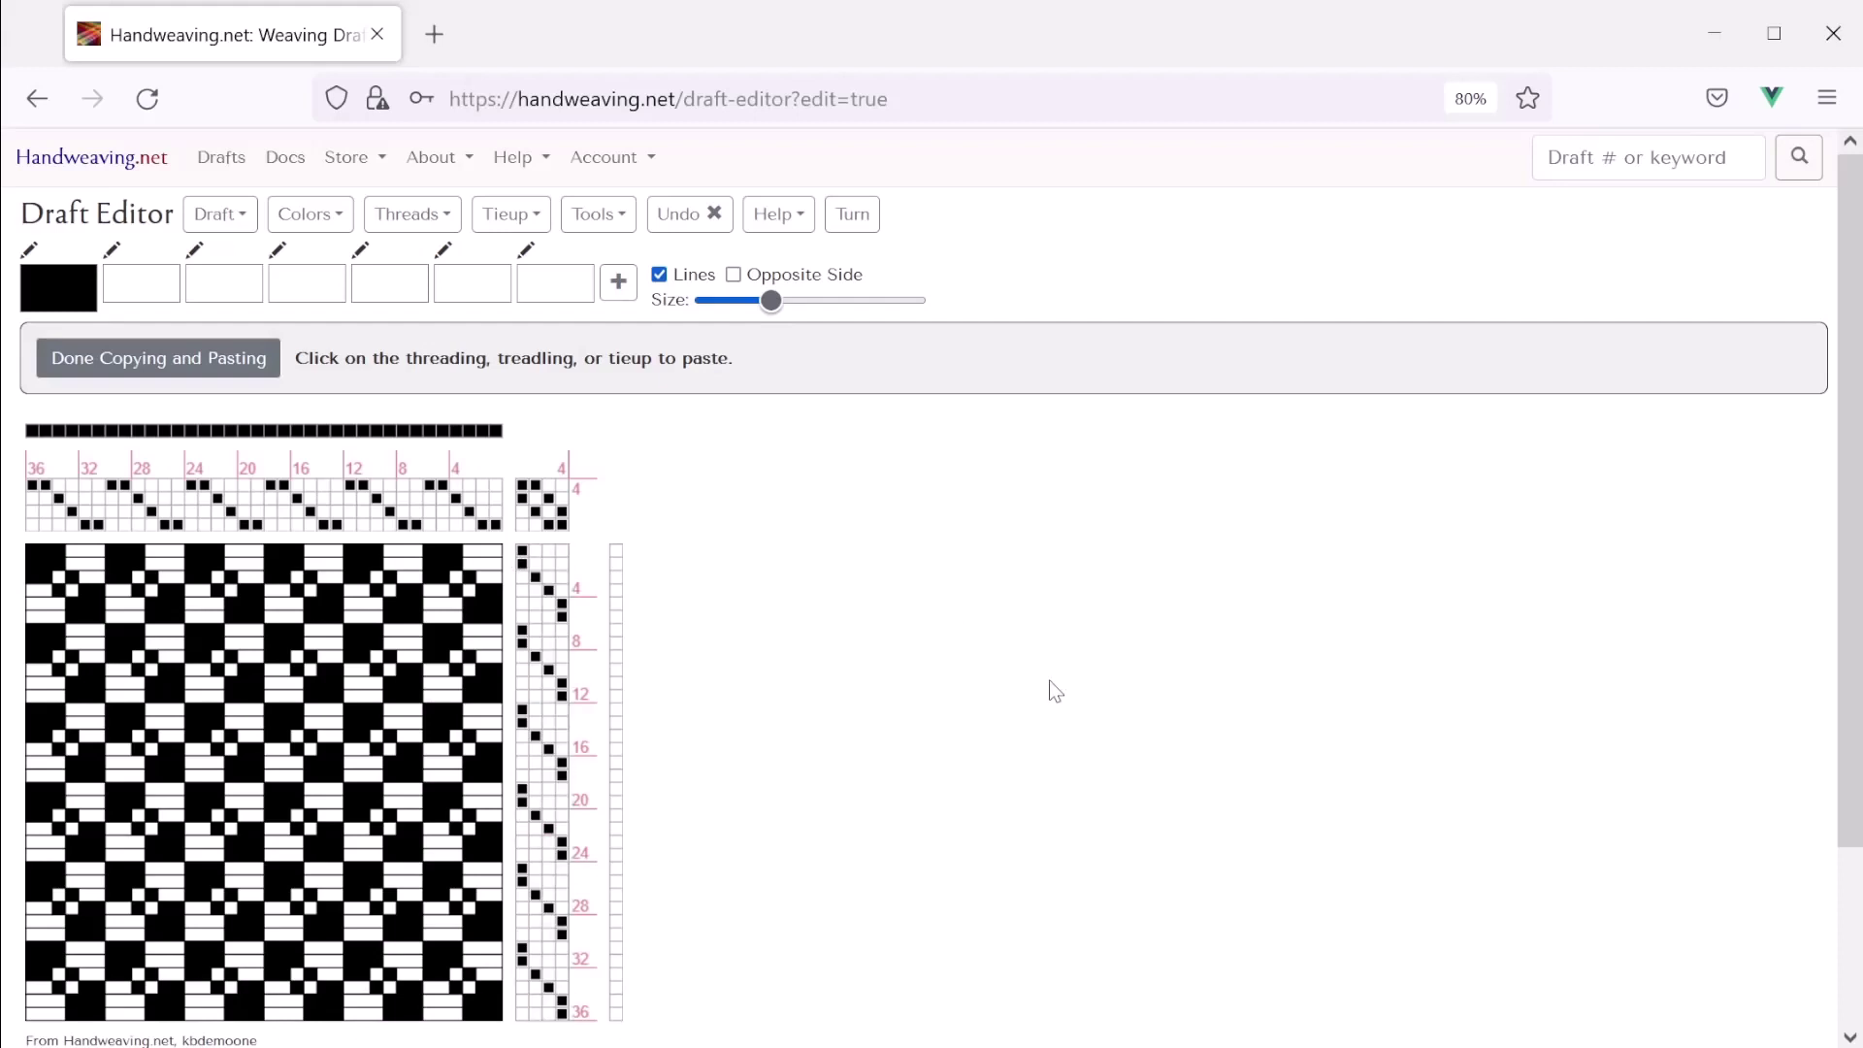
{"action": "left_click", "coordinate": [125, 377]}
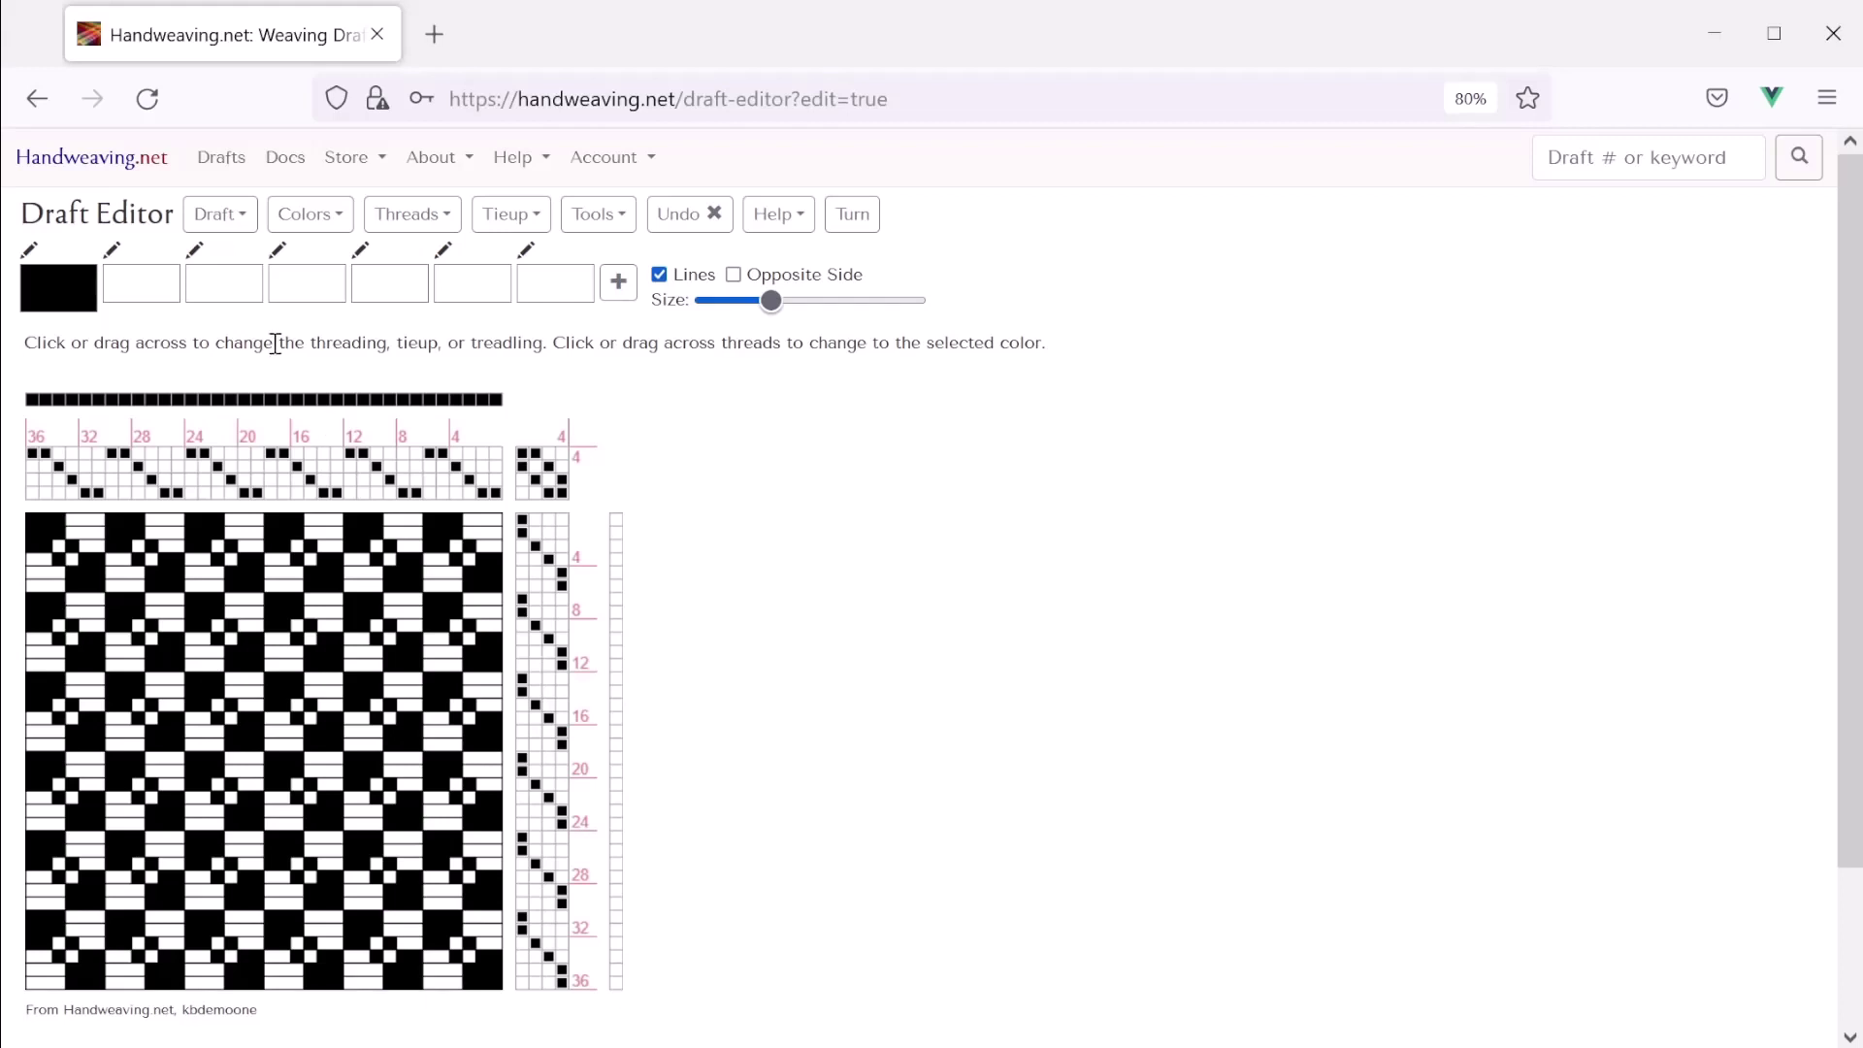
Paint groups of warp threads white for alternating white and black stripes, undoing one stray change
{"action": "left_click", "coordinate": [140, 296]}
{"action": "left_click_drag", "start_coordinate": [418, 403], "coordinate": [352, 415]}
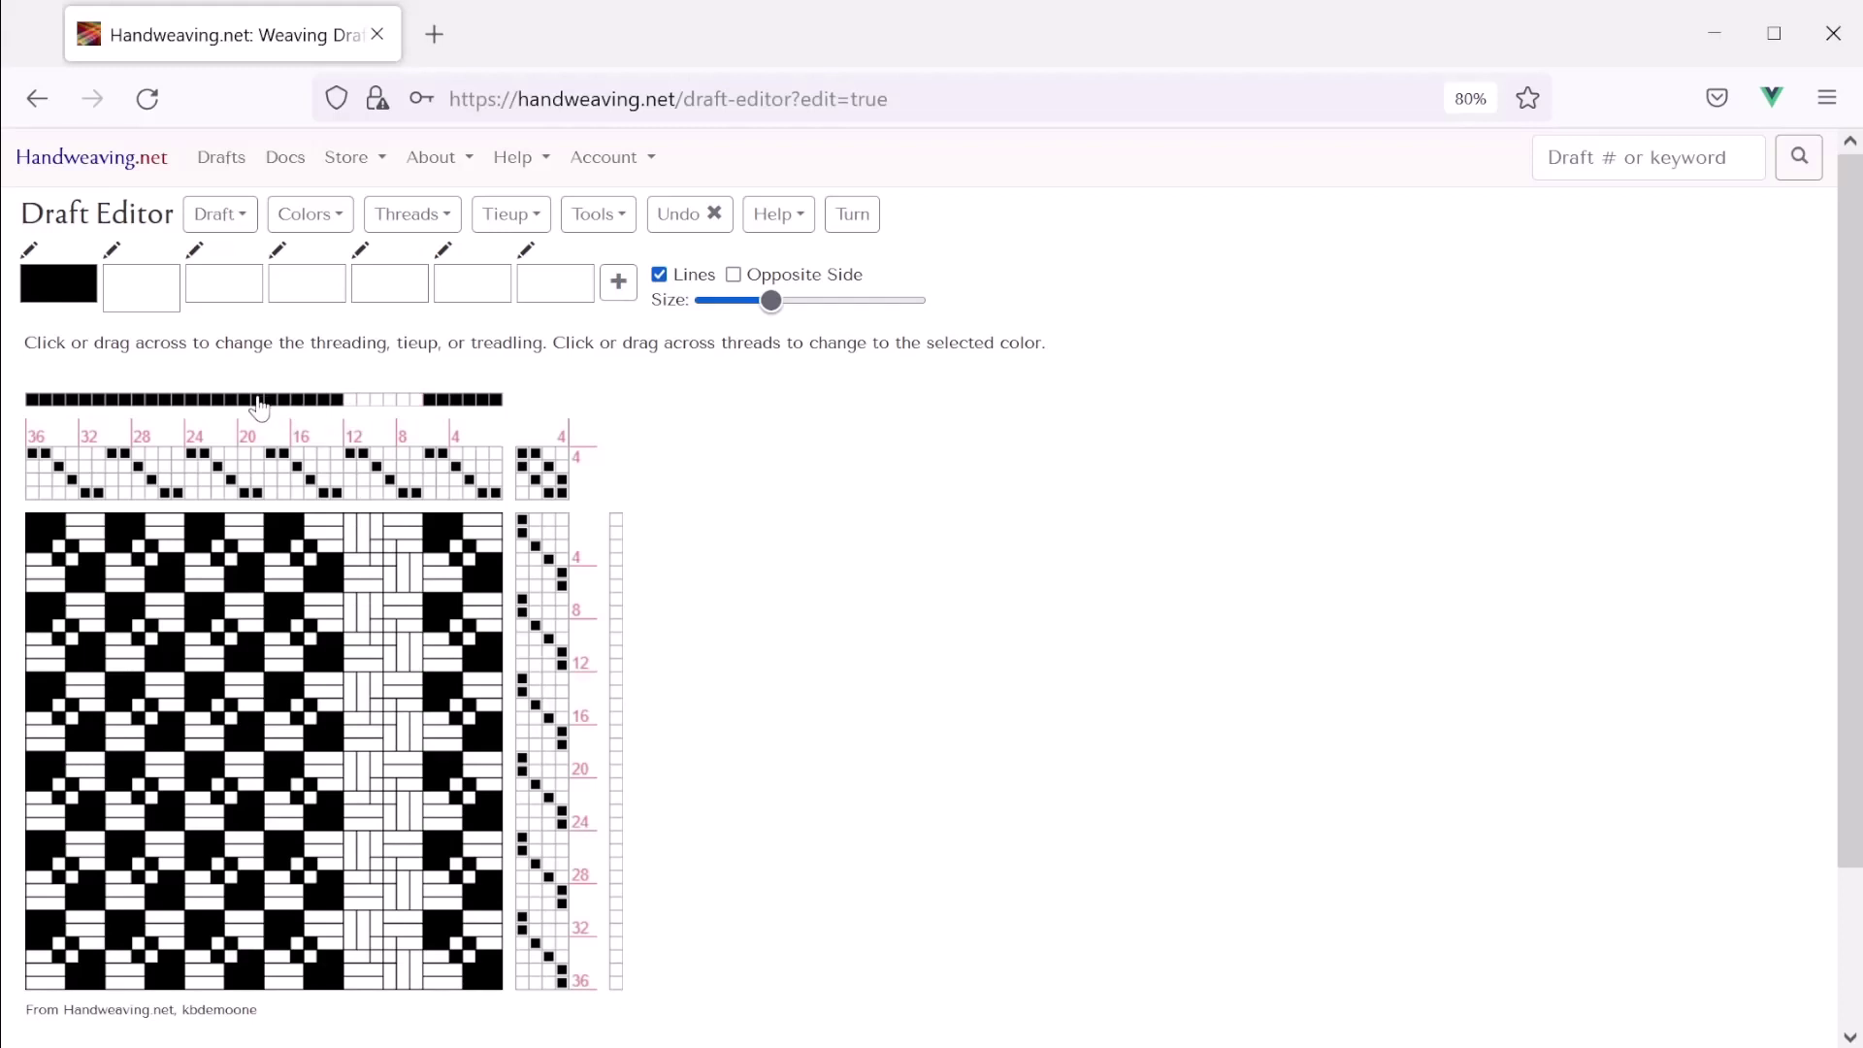
{"action": "left_click_drag", "start_coordinate": [259, 407], "coordinate": [187, 416]}
{"action": "left_click", "coordinate": [112, 401]}
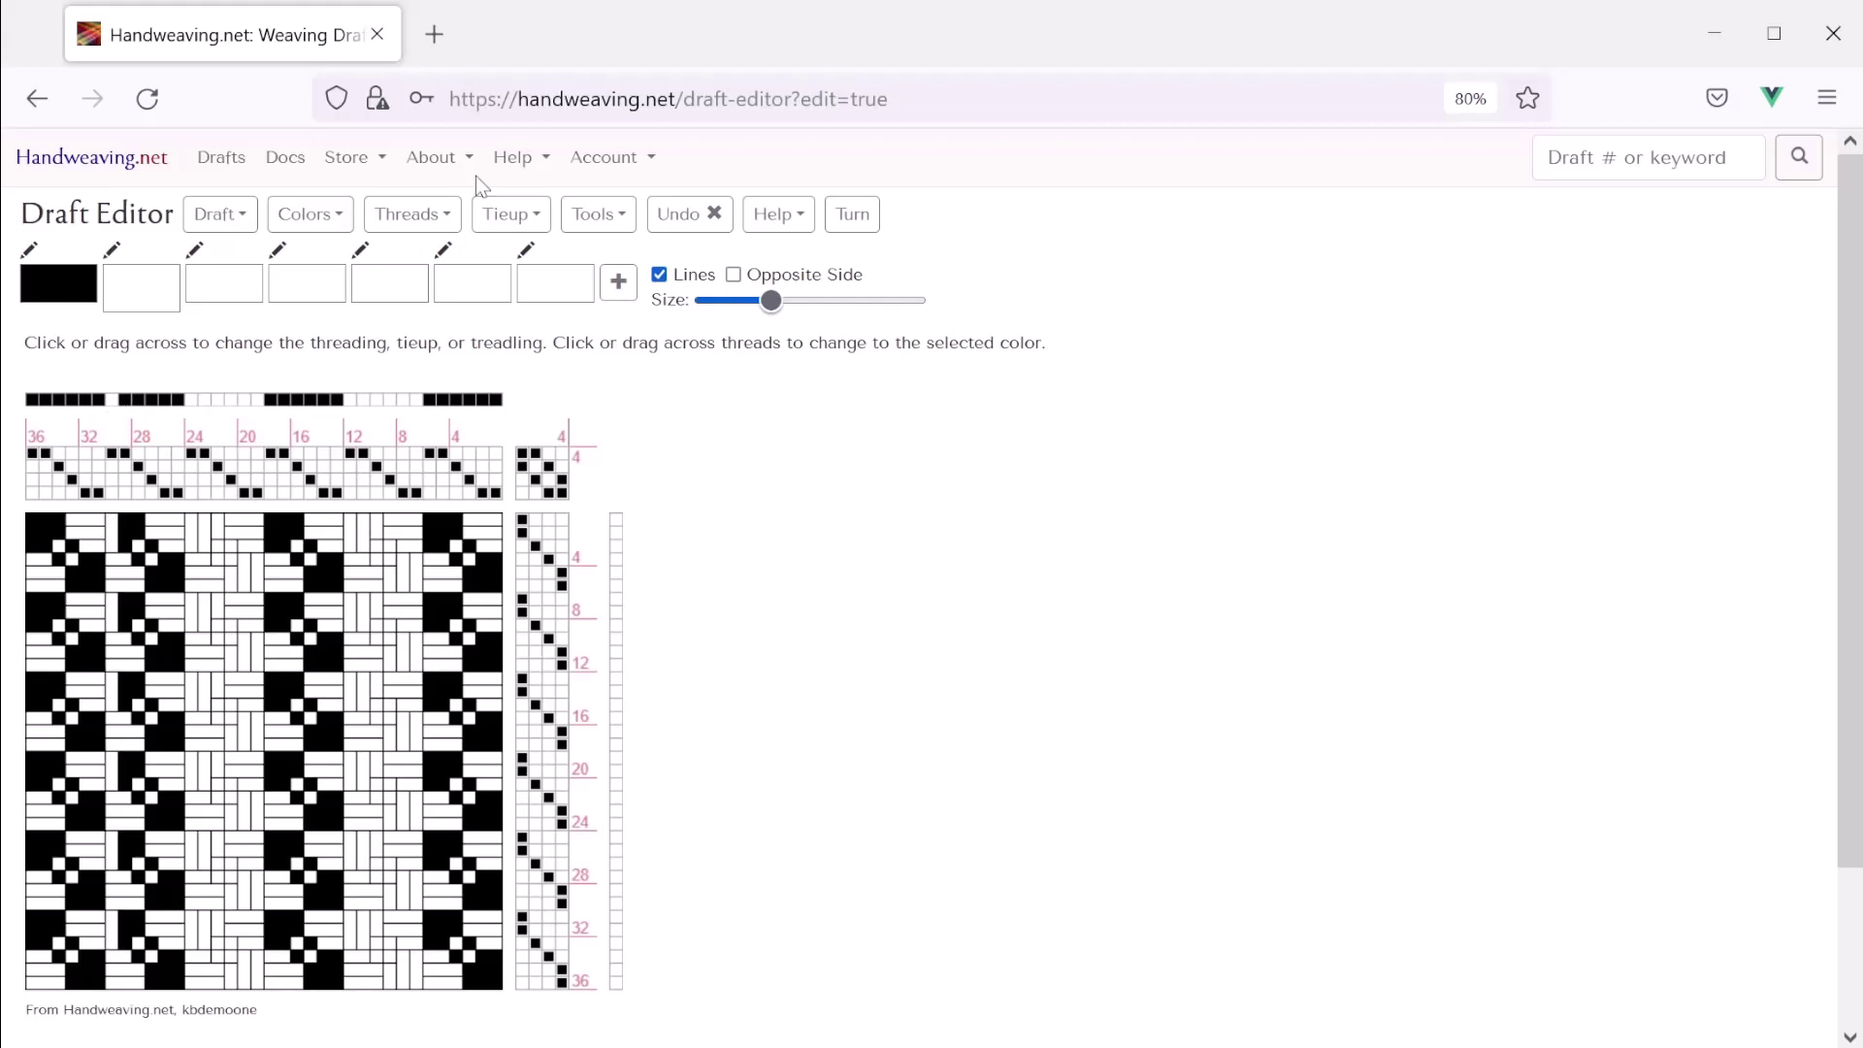
{"action": "left_click", "coordinate": [676, 230]}
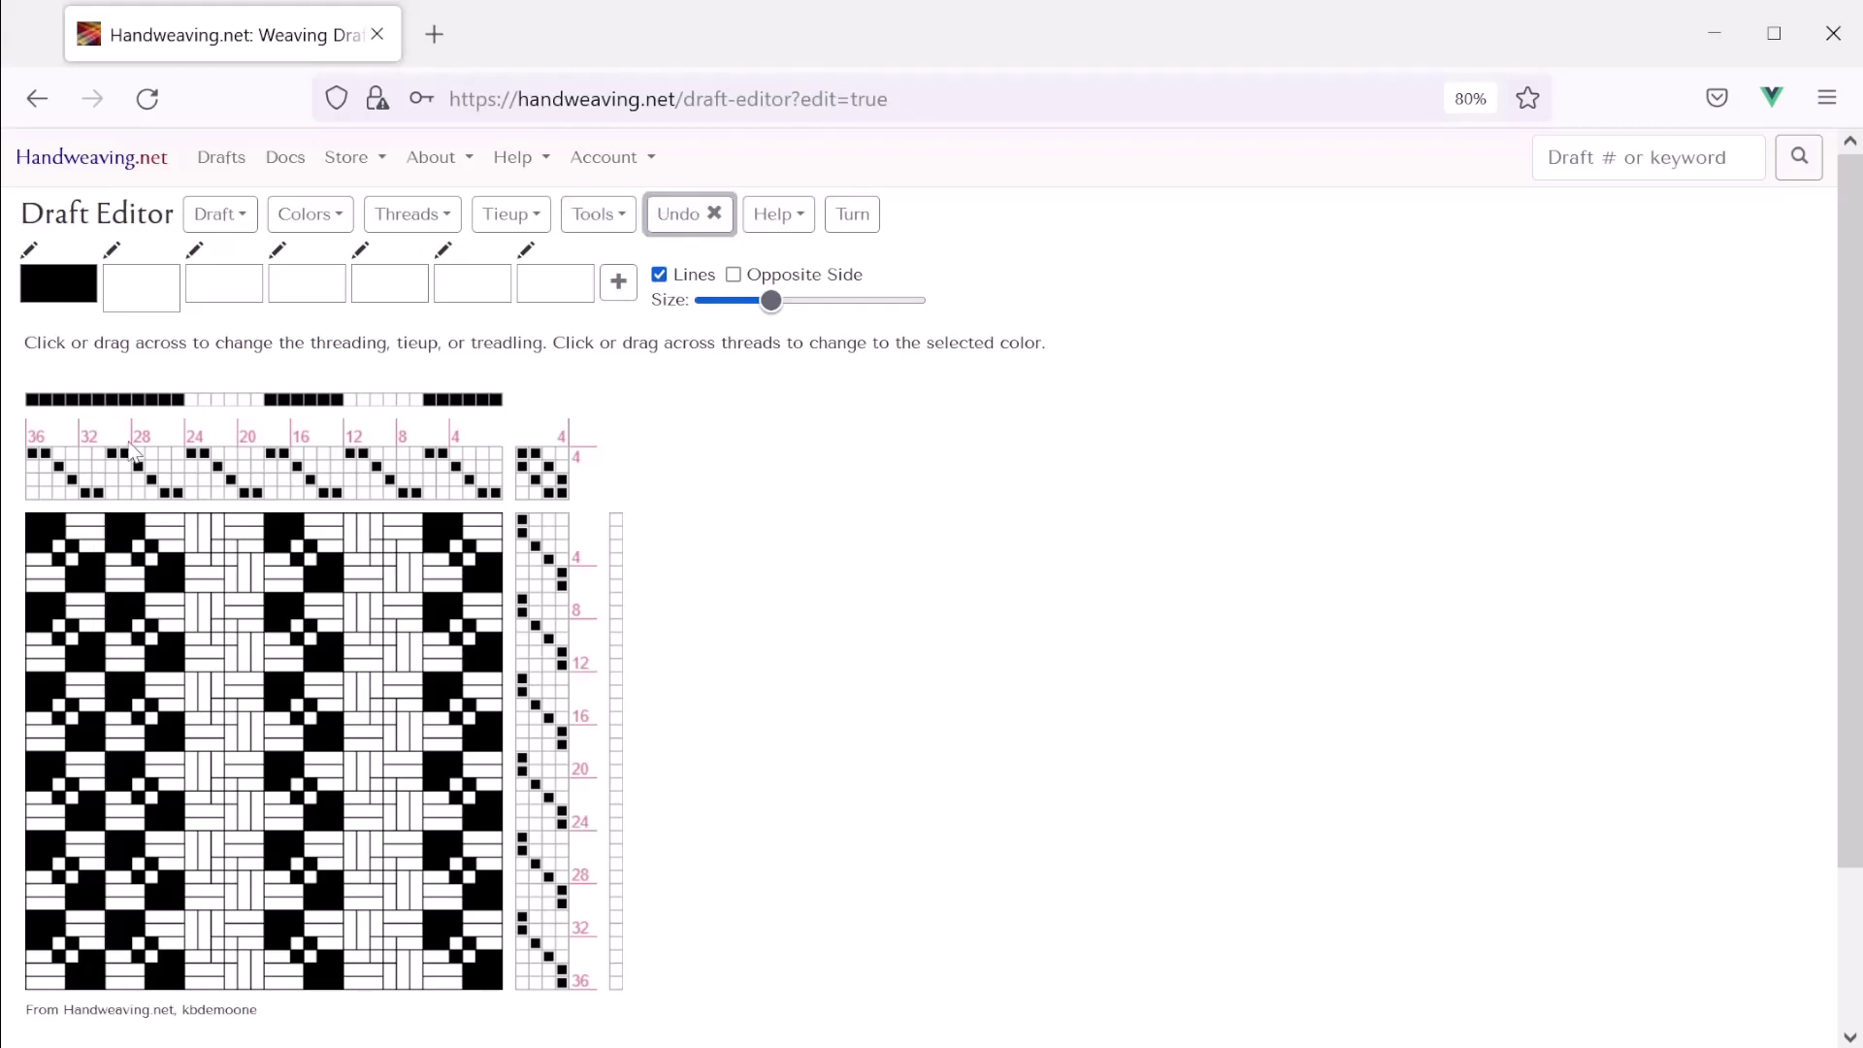
{"action": "left_click_drag", "start_coordinate": [101, 399], "coordinate": [38, 415]}
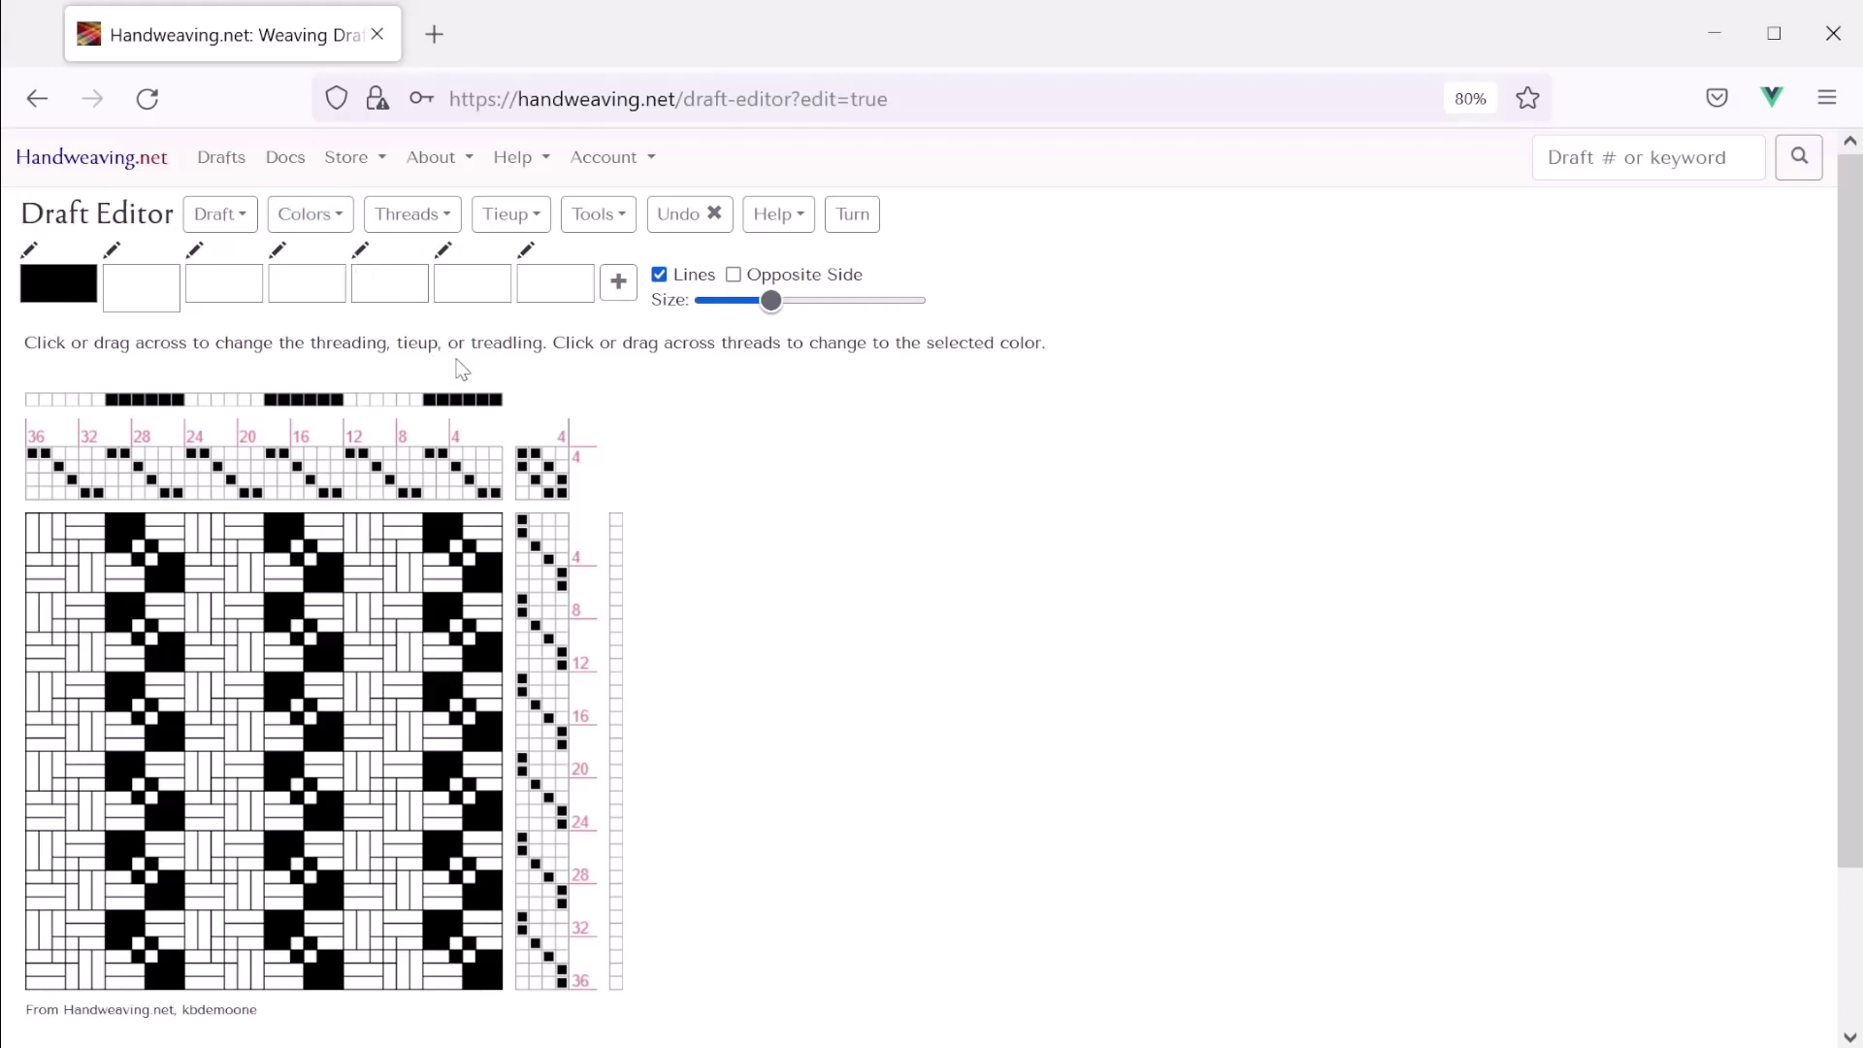
Copy the warp's black-and-white colour sequence onto the weft colour column
{"action": "left_click", "coordinate": [310, 223]}
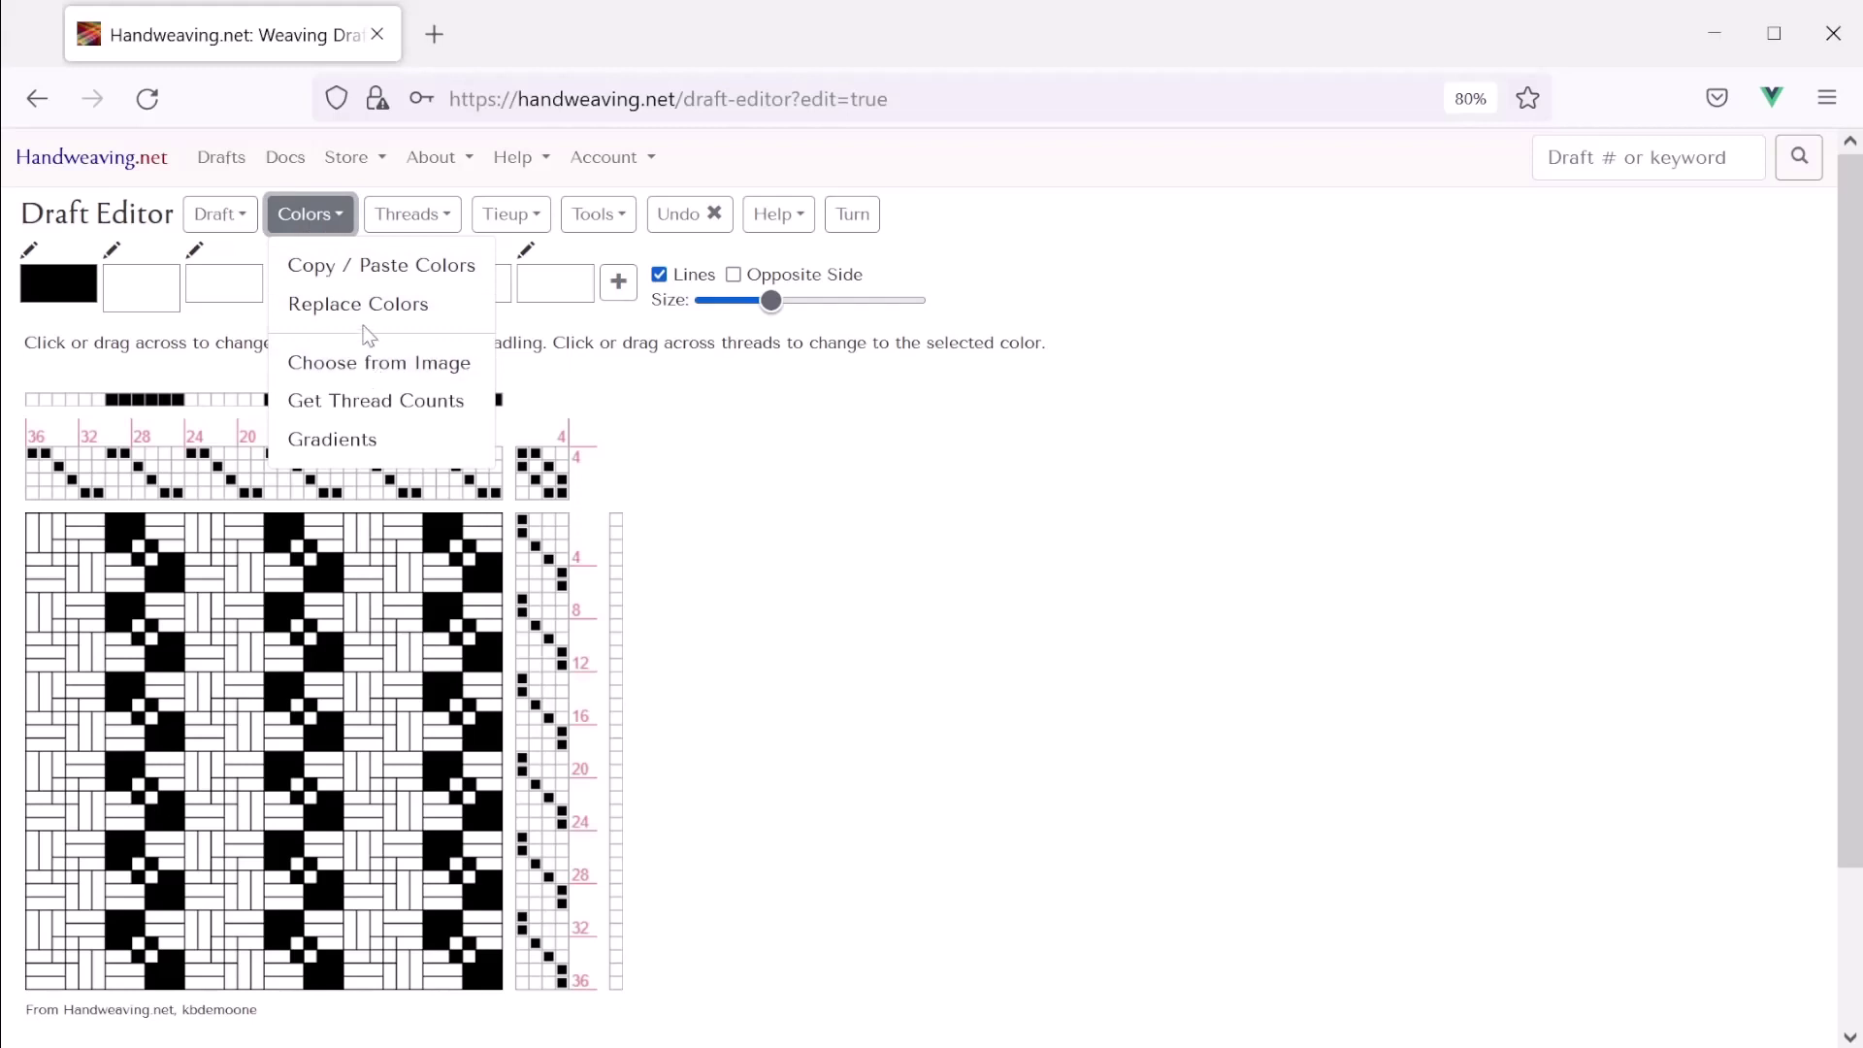
{"action": "left_click", "coordinate": [361, 266]}
{"action": "left_click_drag", "start_coordinate": [495, 431], "coordinate": [34, 439]}
{"action": "left_click", "coordinate": [616, 559]}
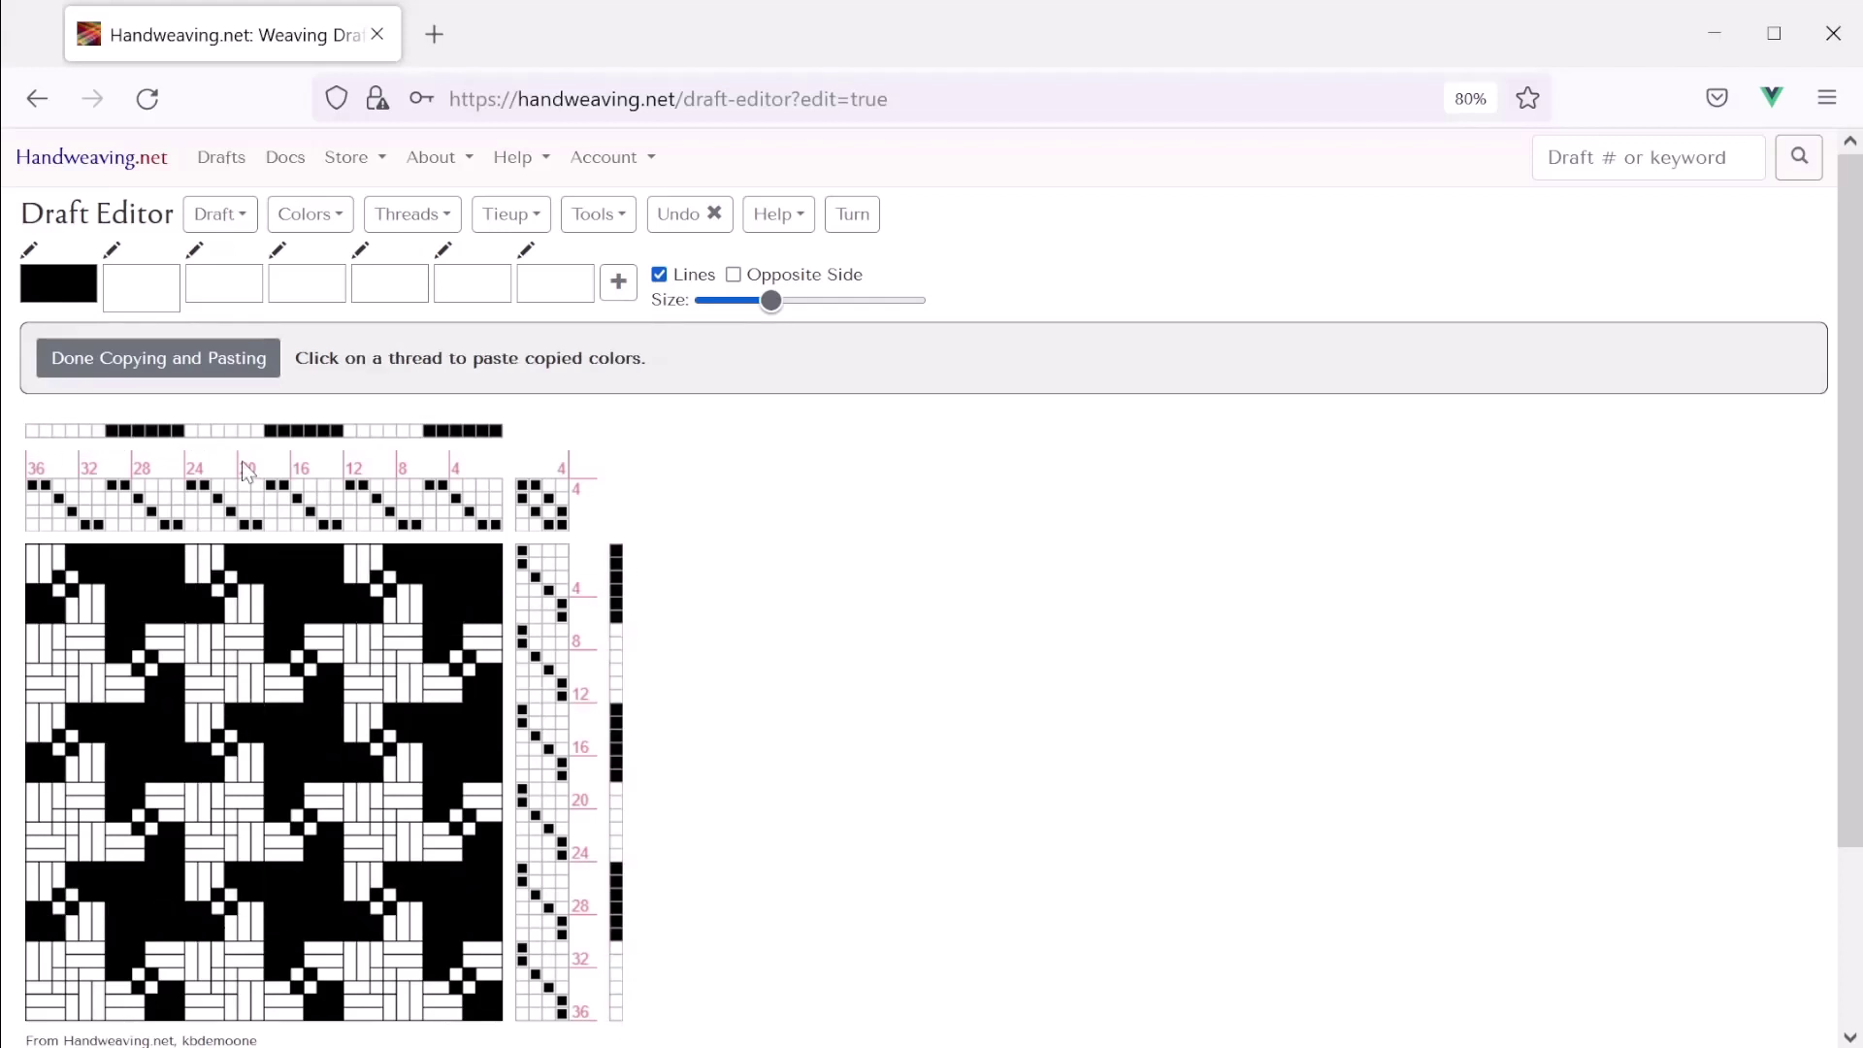
{"action": "left_click", "coordinate": [146, 361]}
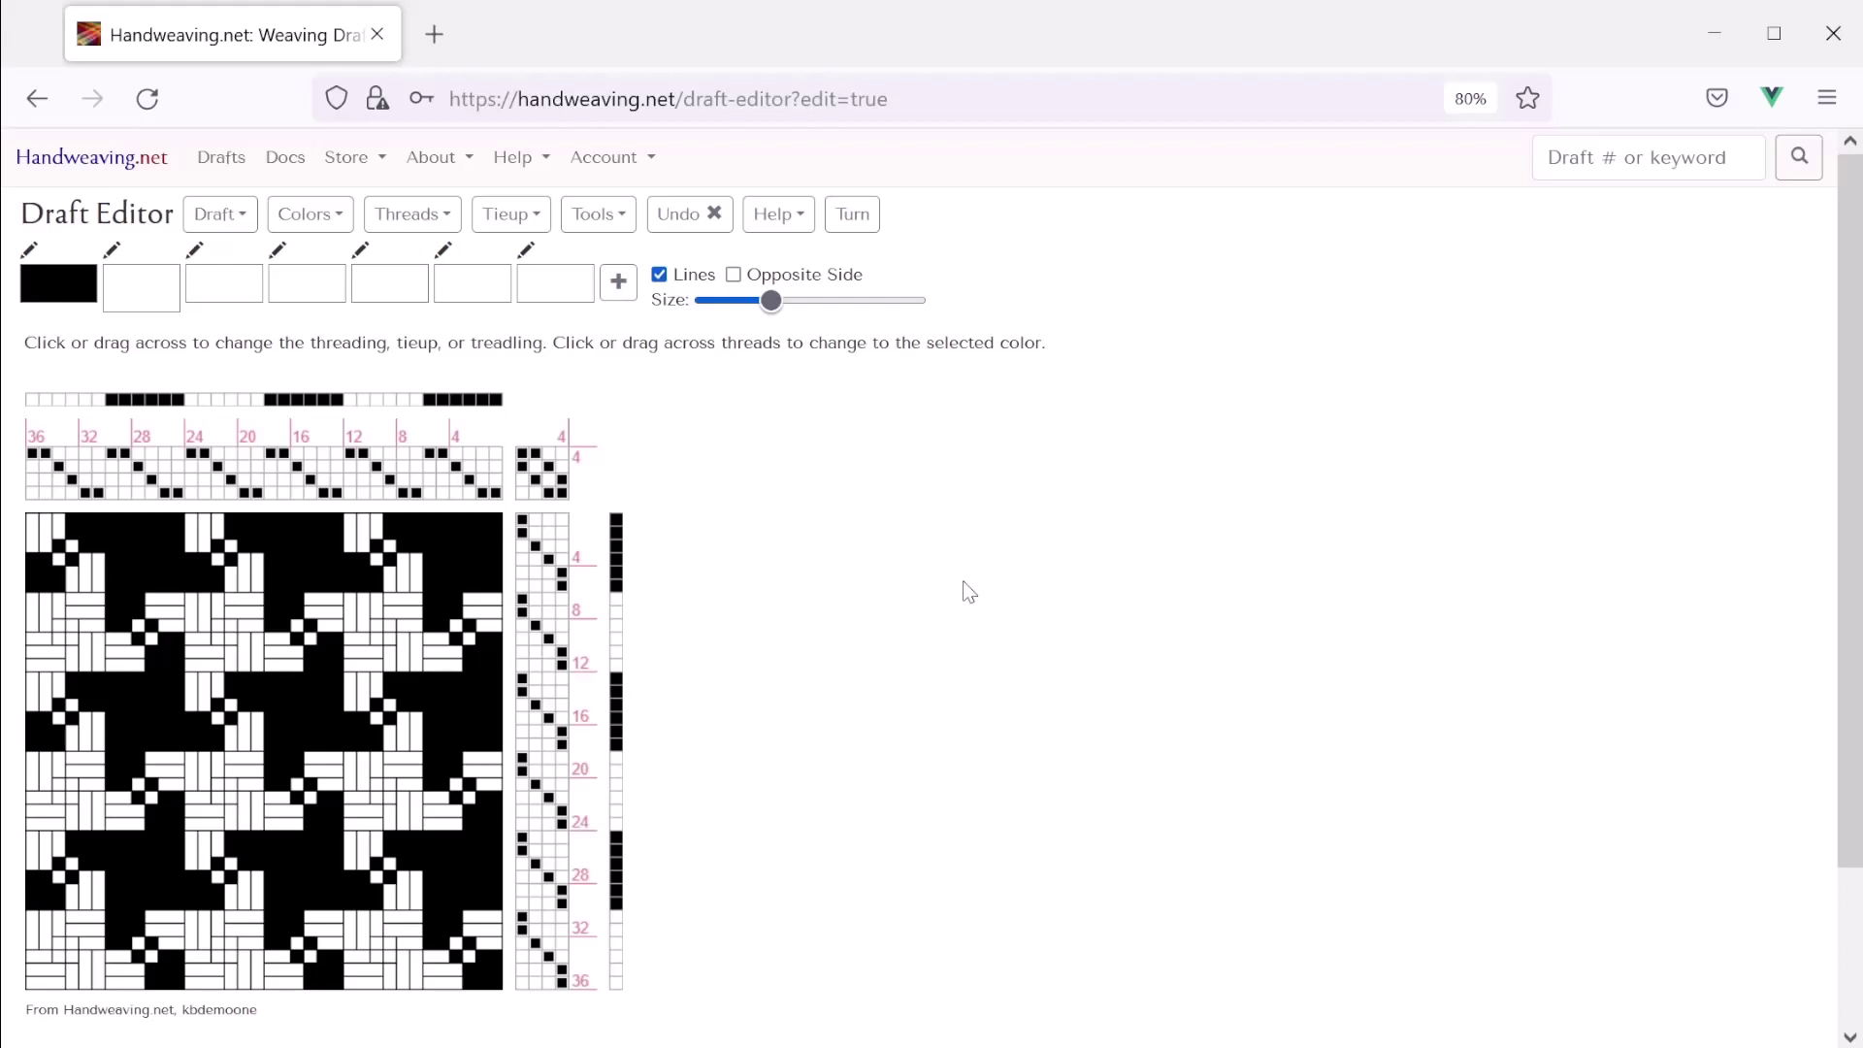
Change the second palette swatch to purple
{"action": "left_click", "coordinate": [113, 256]}
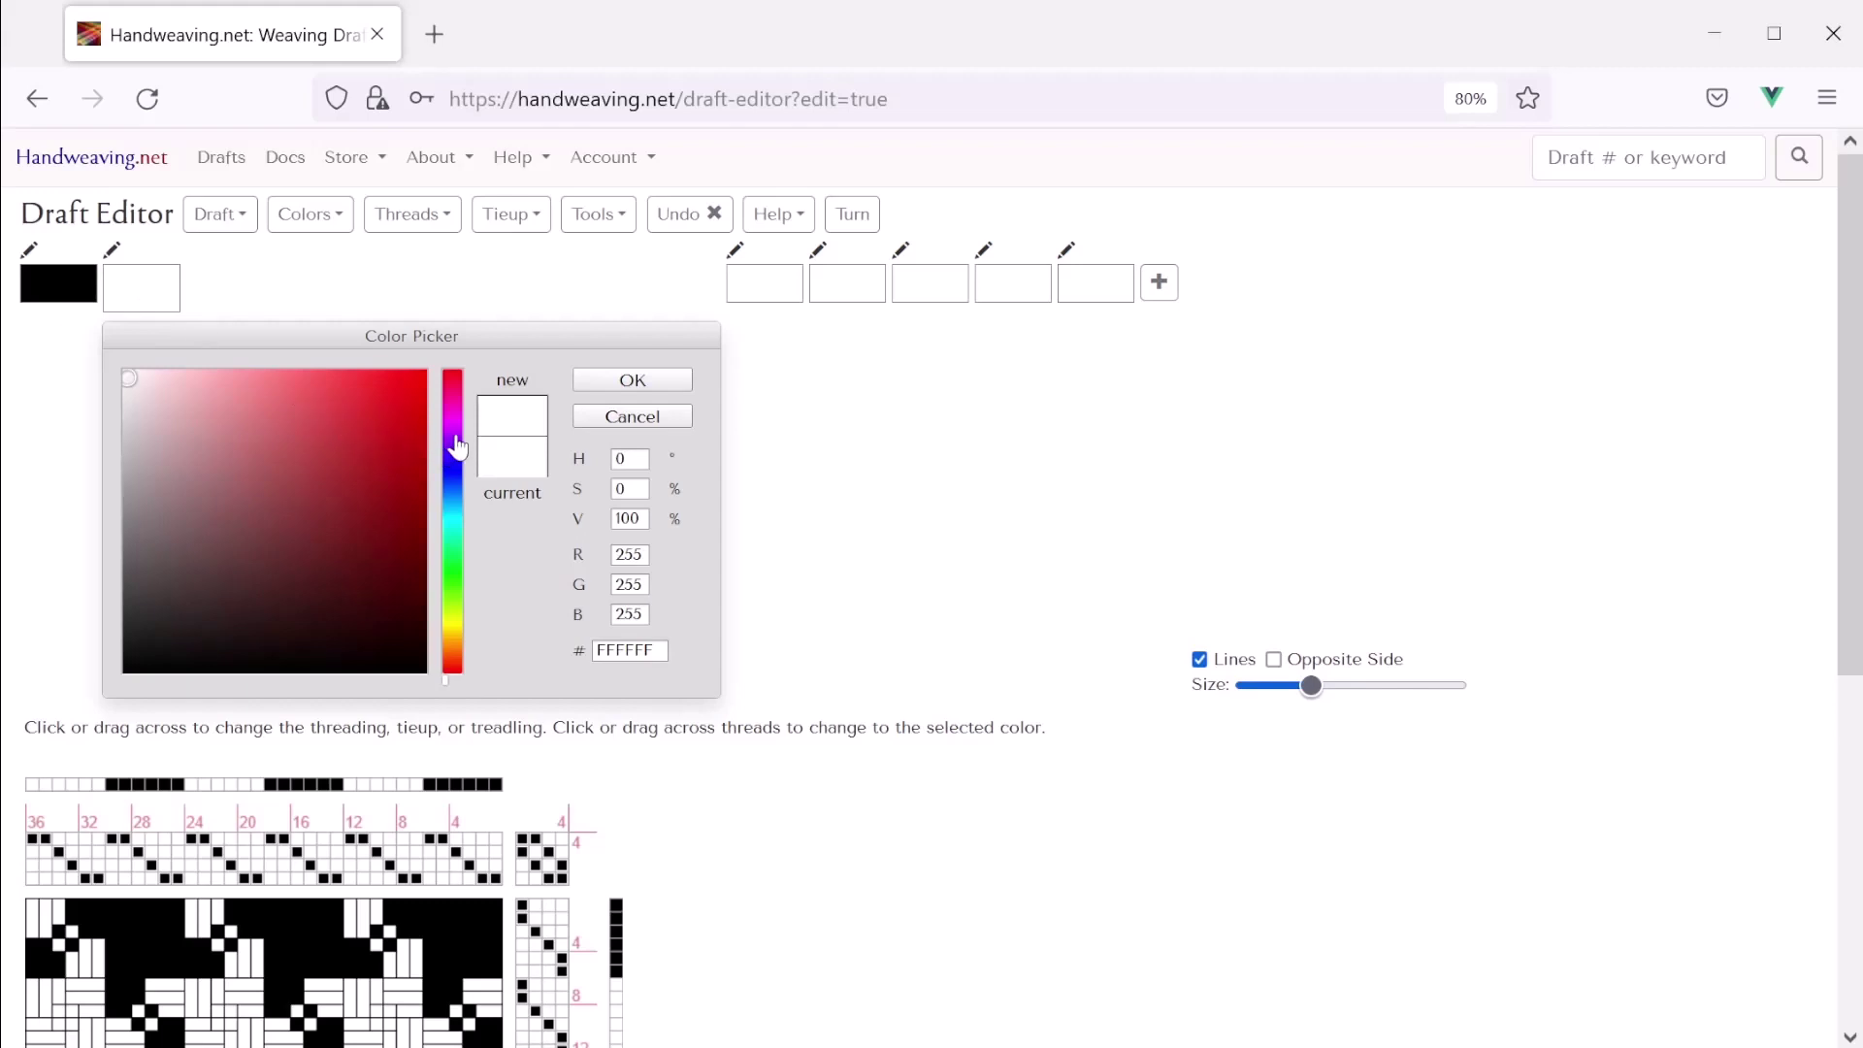
{"action": "left_click_drag", "start_coordinate": [456, 435], "coordinate": [462, 447]}
{"action": "left_click_drag", "start_coordinate": [298, 498], "coordinate": [325, 494]}
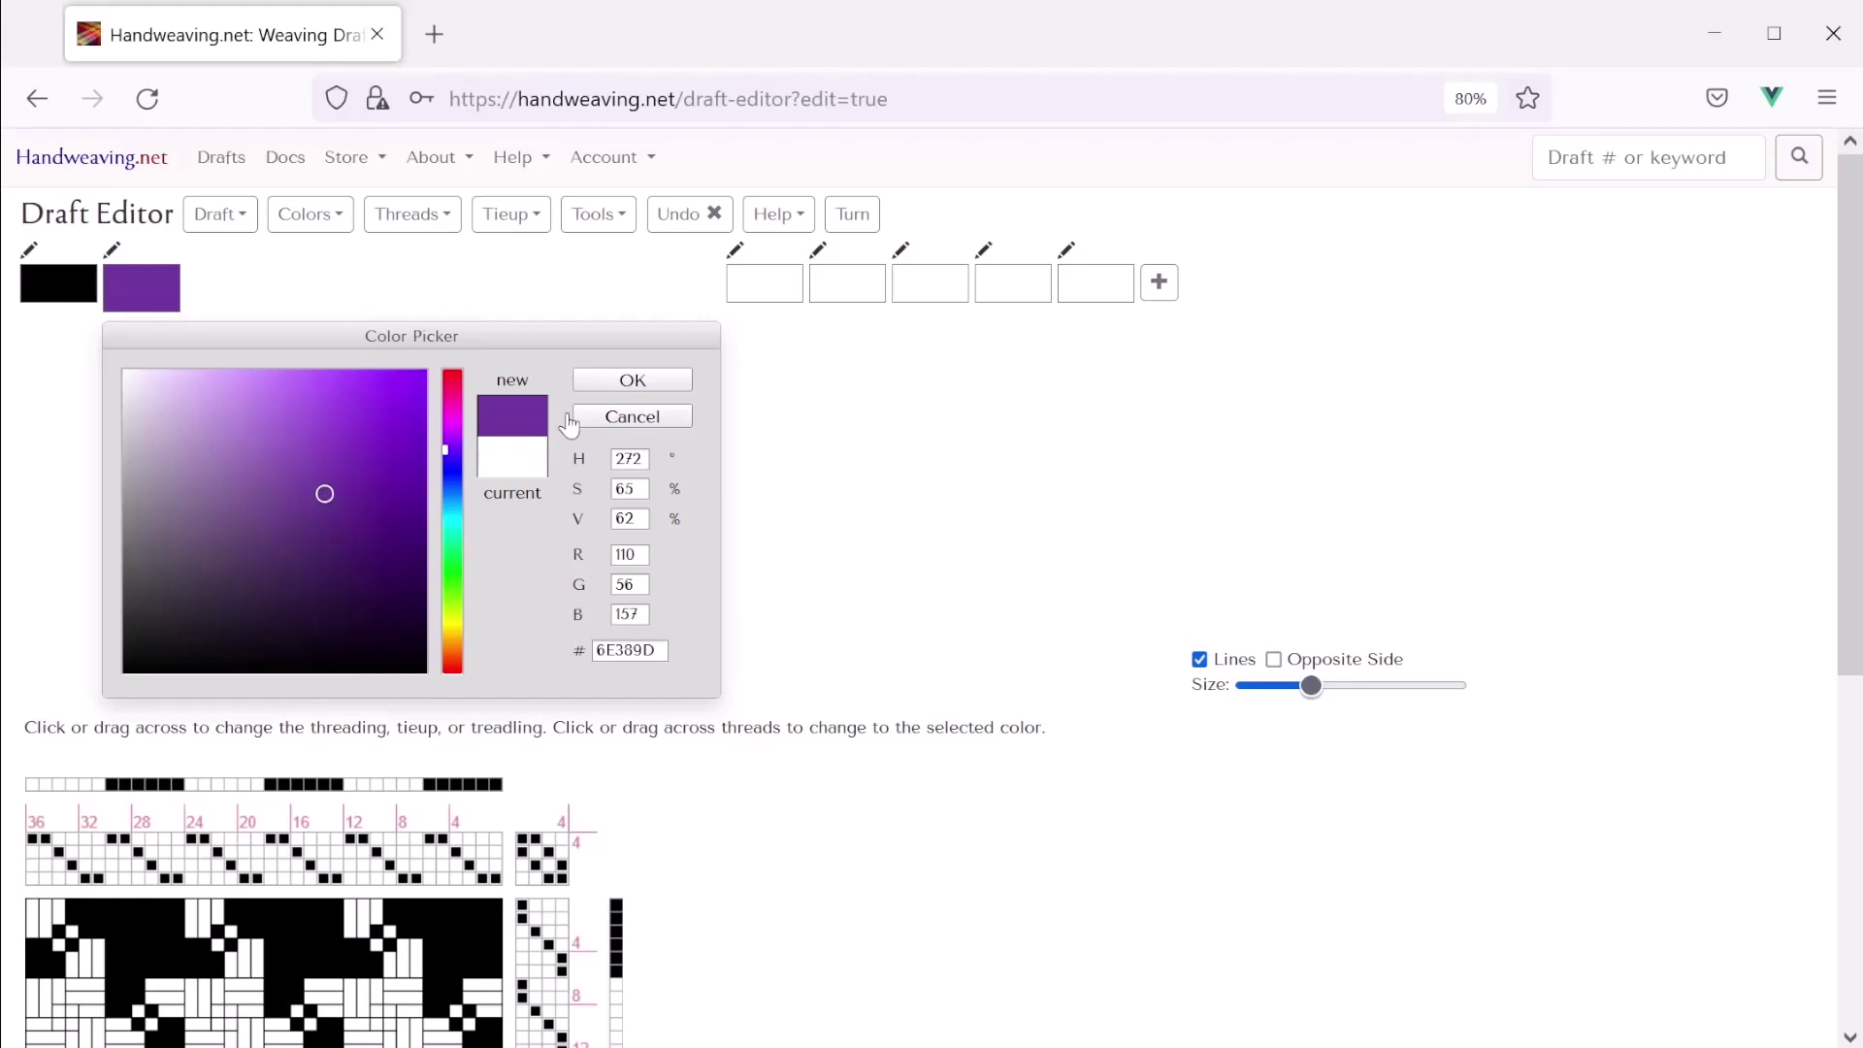
{"action": "left_click", "coordinate": [632, 380]}
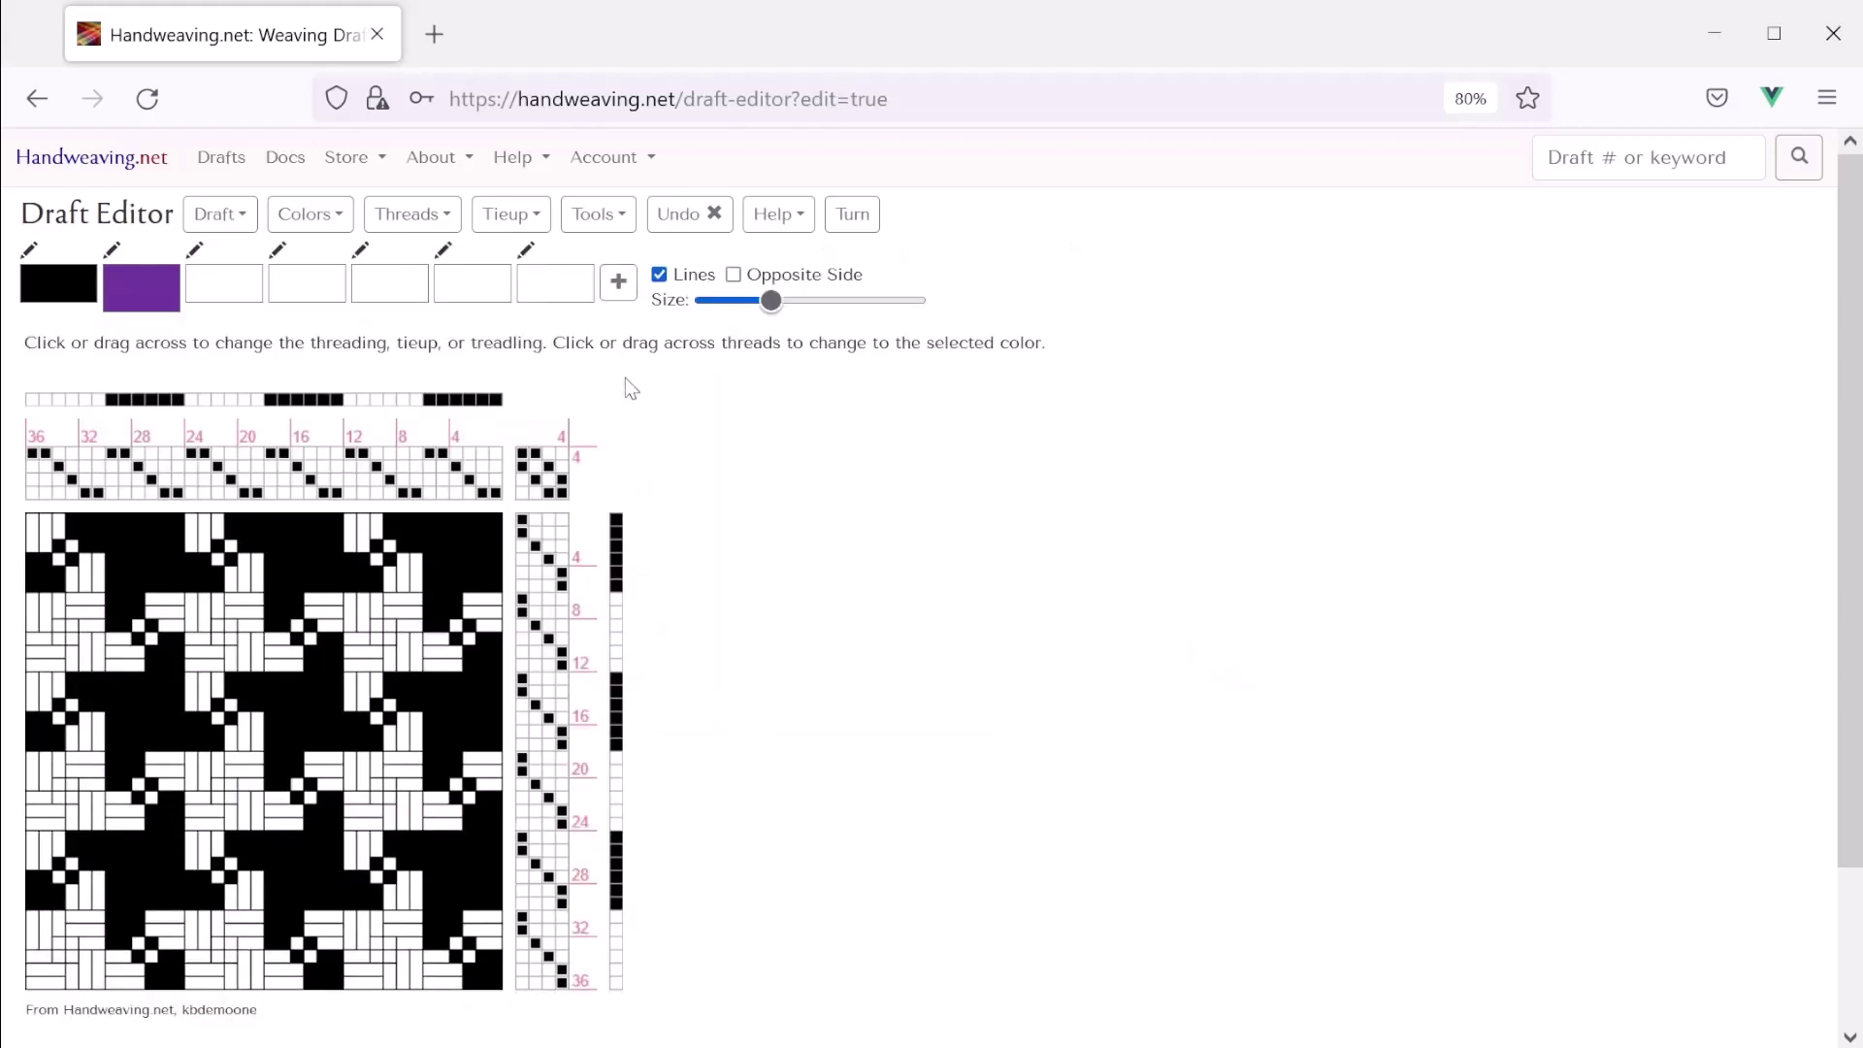
Set the third palette swatch to a fully saturated golden yellow
{"action": "left_click", "coordinate": [196, 257]}
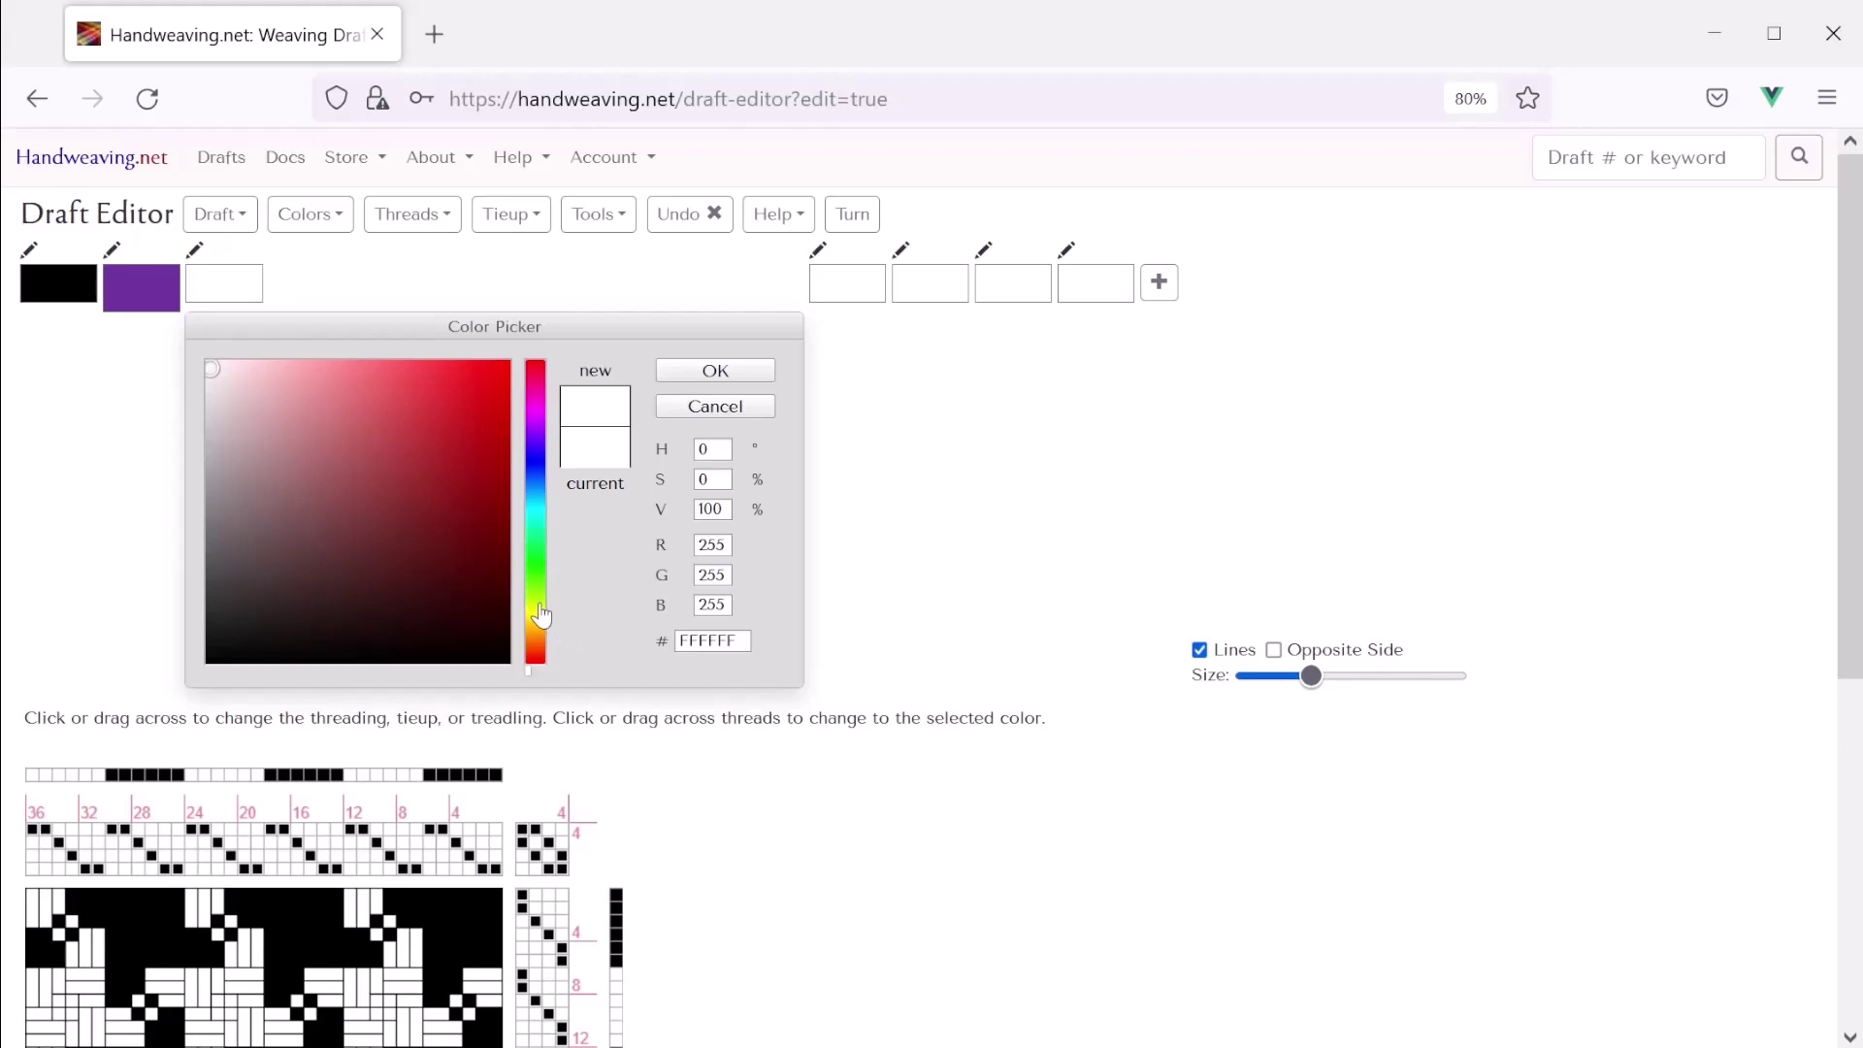
{"action": "left_click", "coordinate": [540, 619]}
{"action": "left_click", "coordinate": [541, 635]}
{"action": "left_click", "coordinate": [543, 618]}
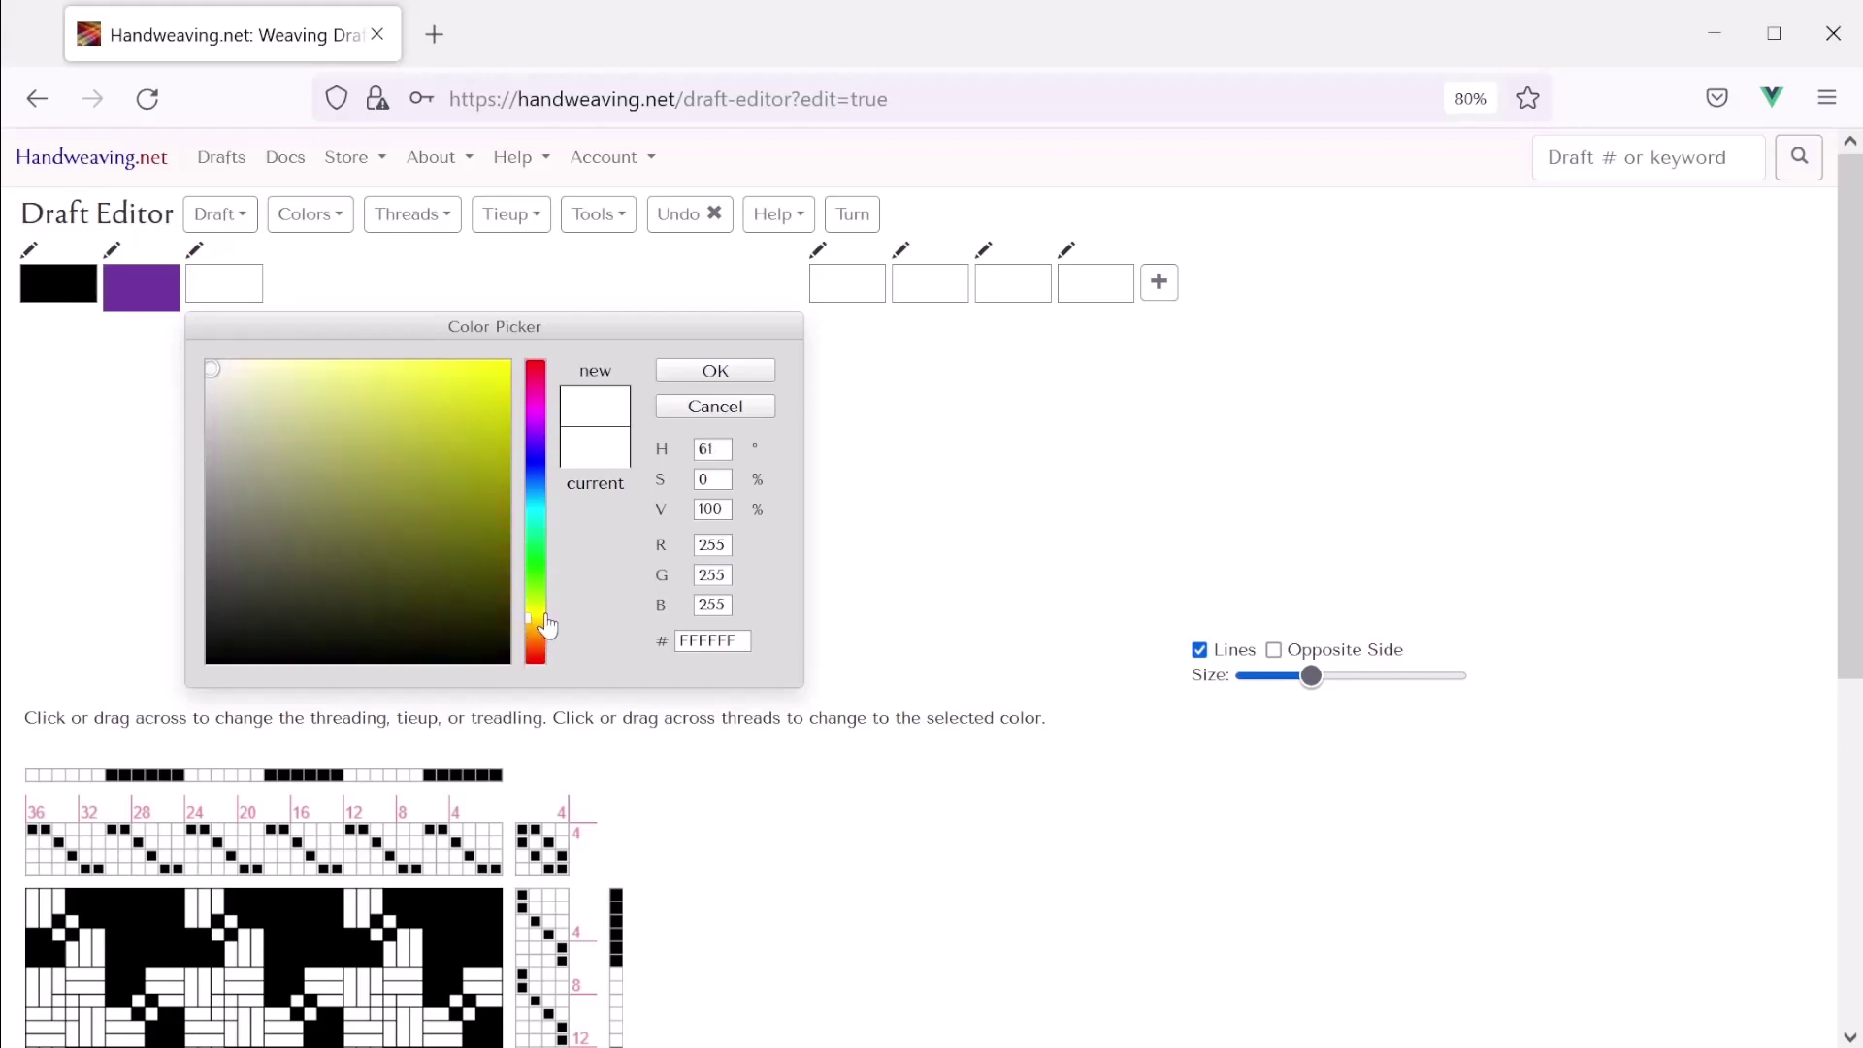
{"action": "left_click", "coordinate": [546, 622]}
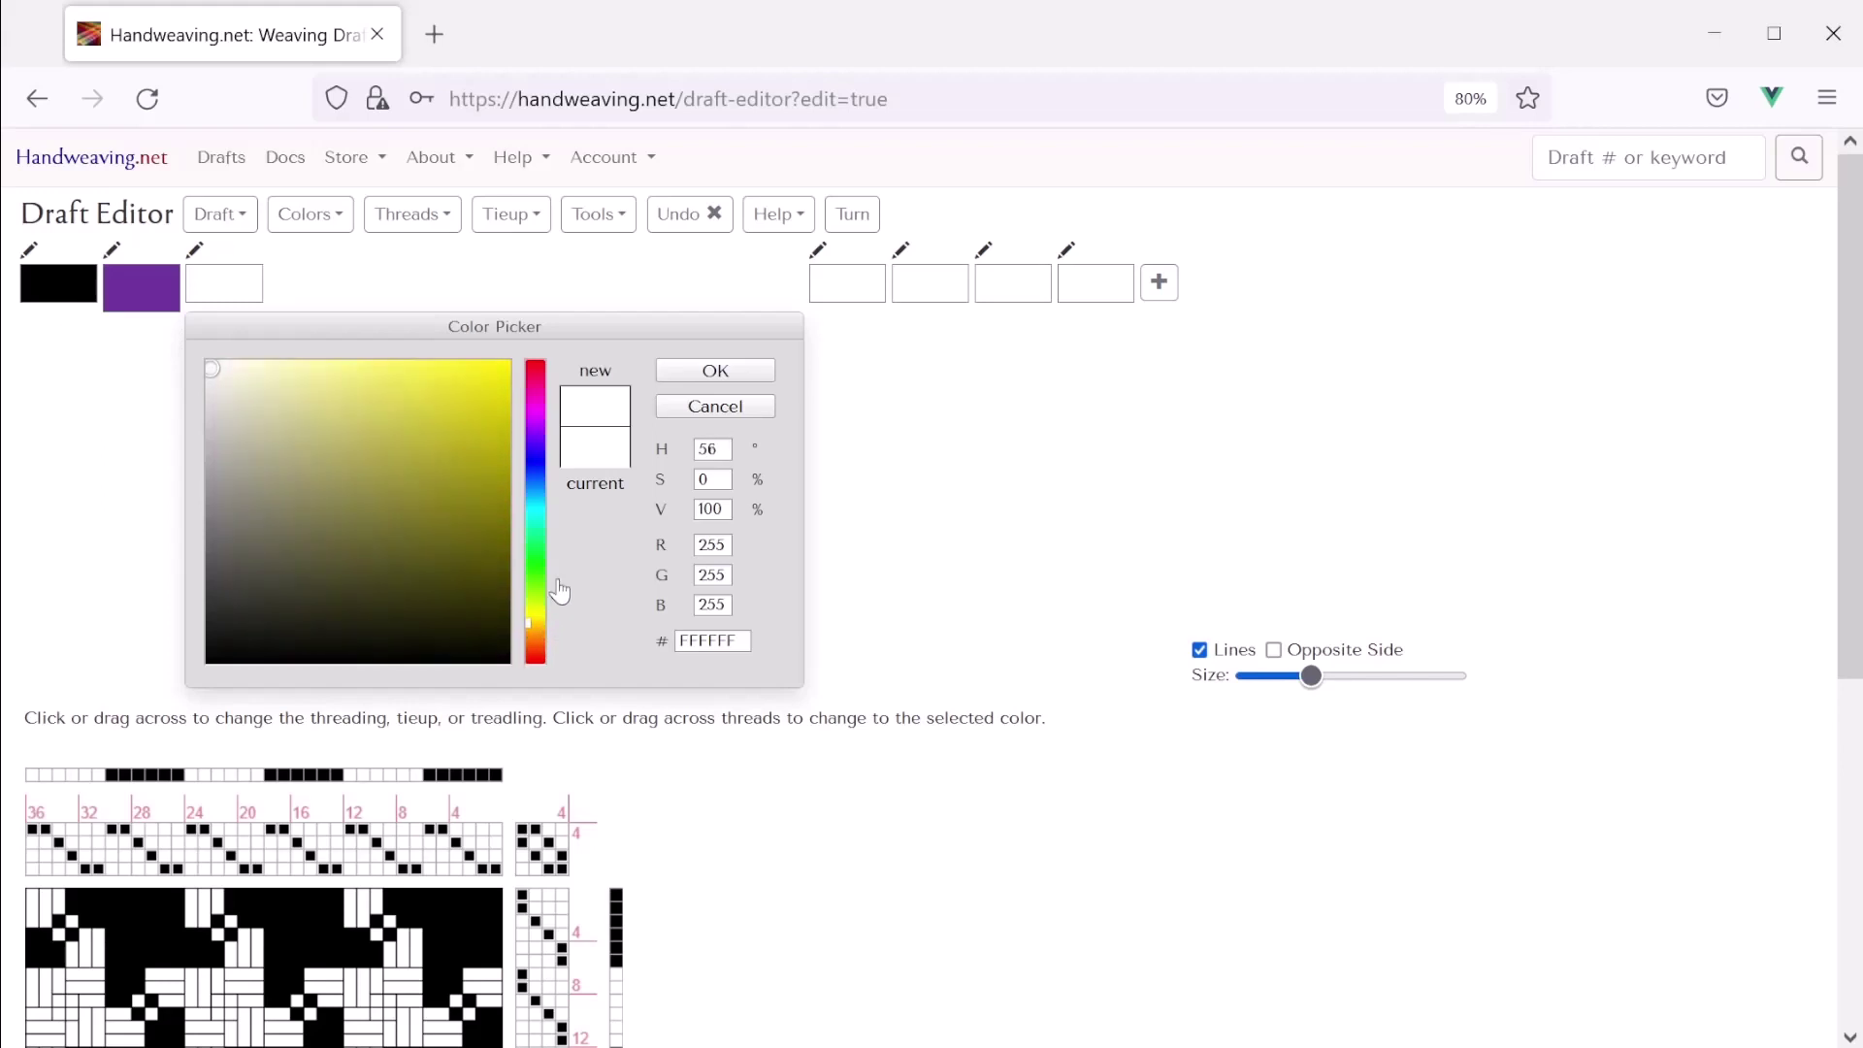
{"action": "left_click_drag", "start_coordinate": [480, 385], "coordinate": [505, 372]}
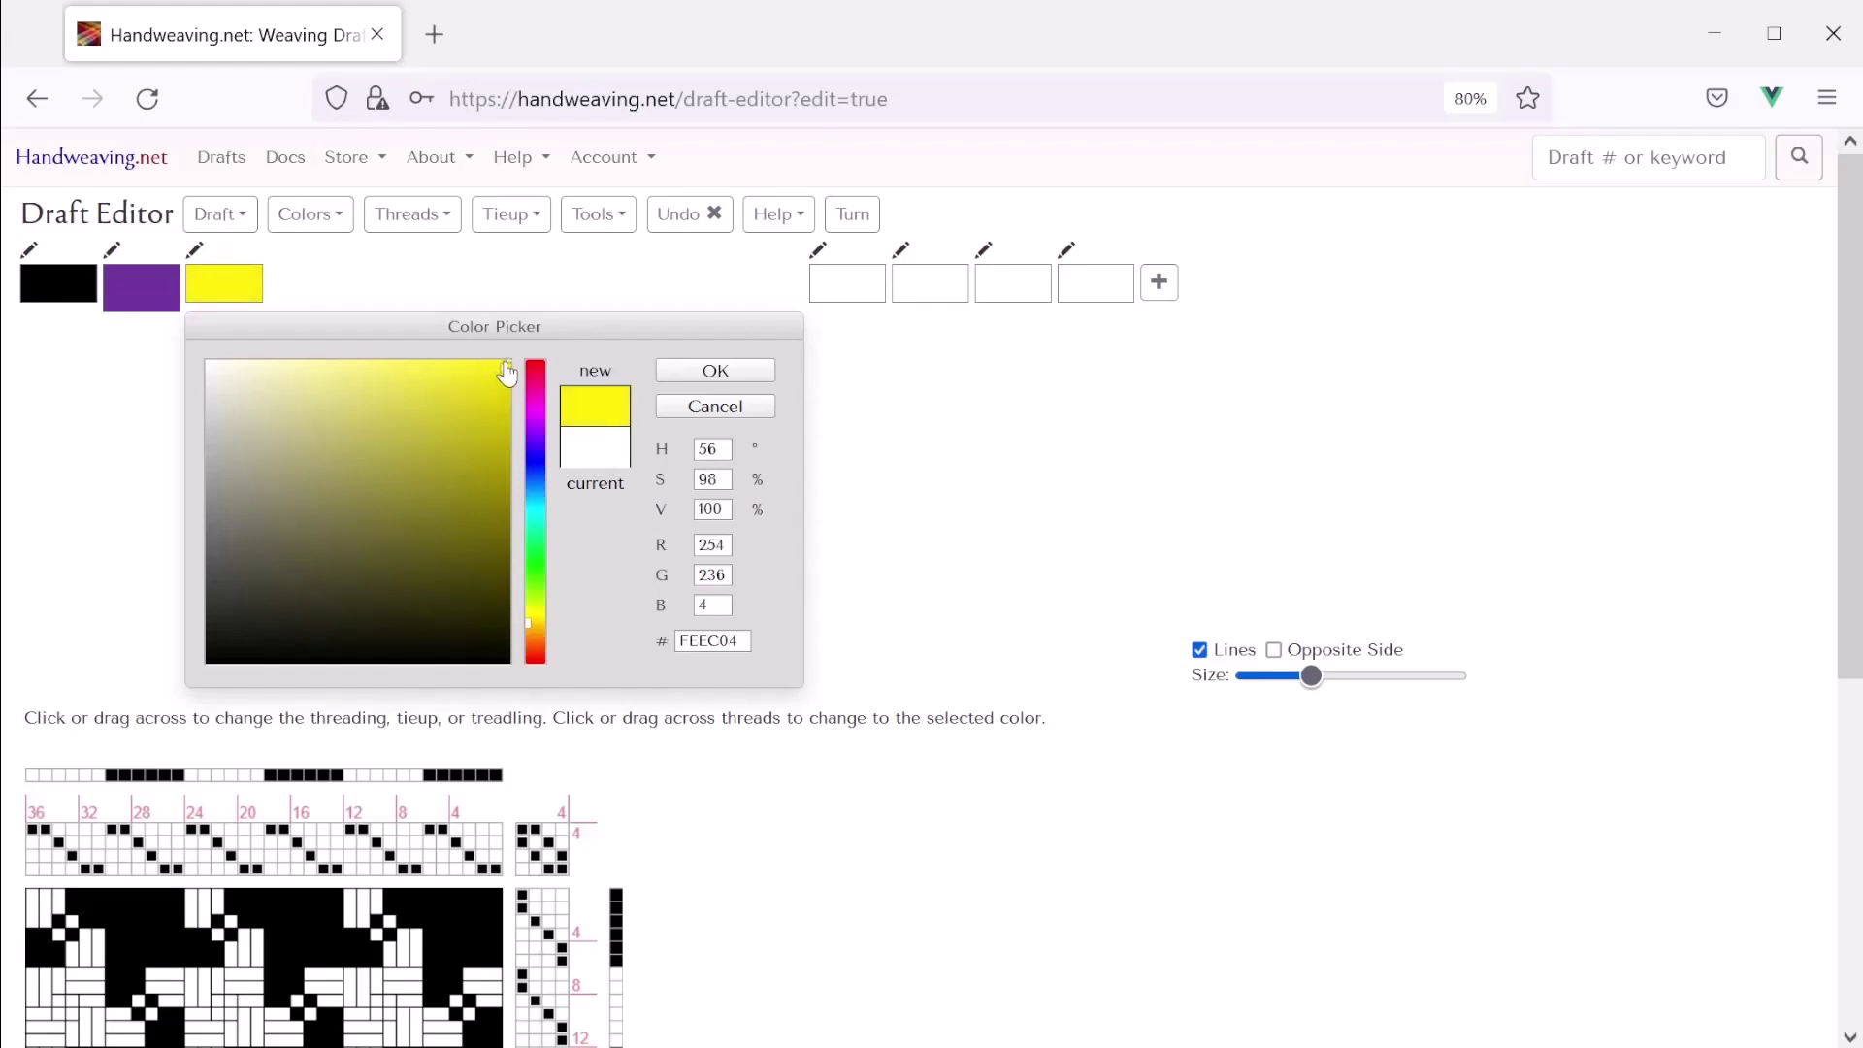
{"action": "left_click", "coordinate": [532, 628]}
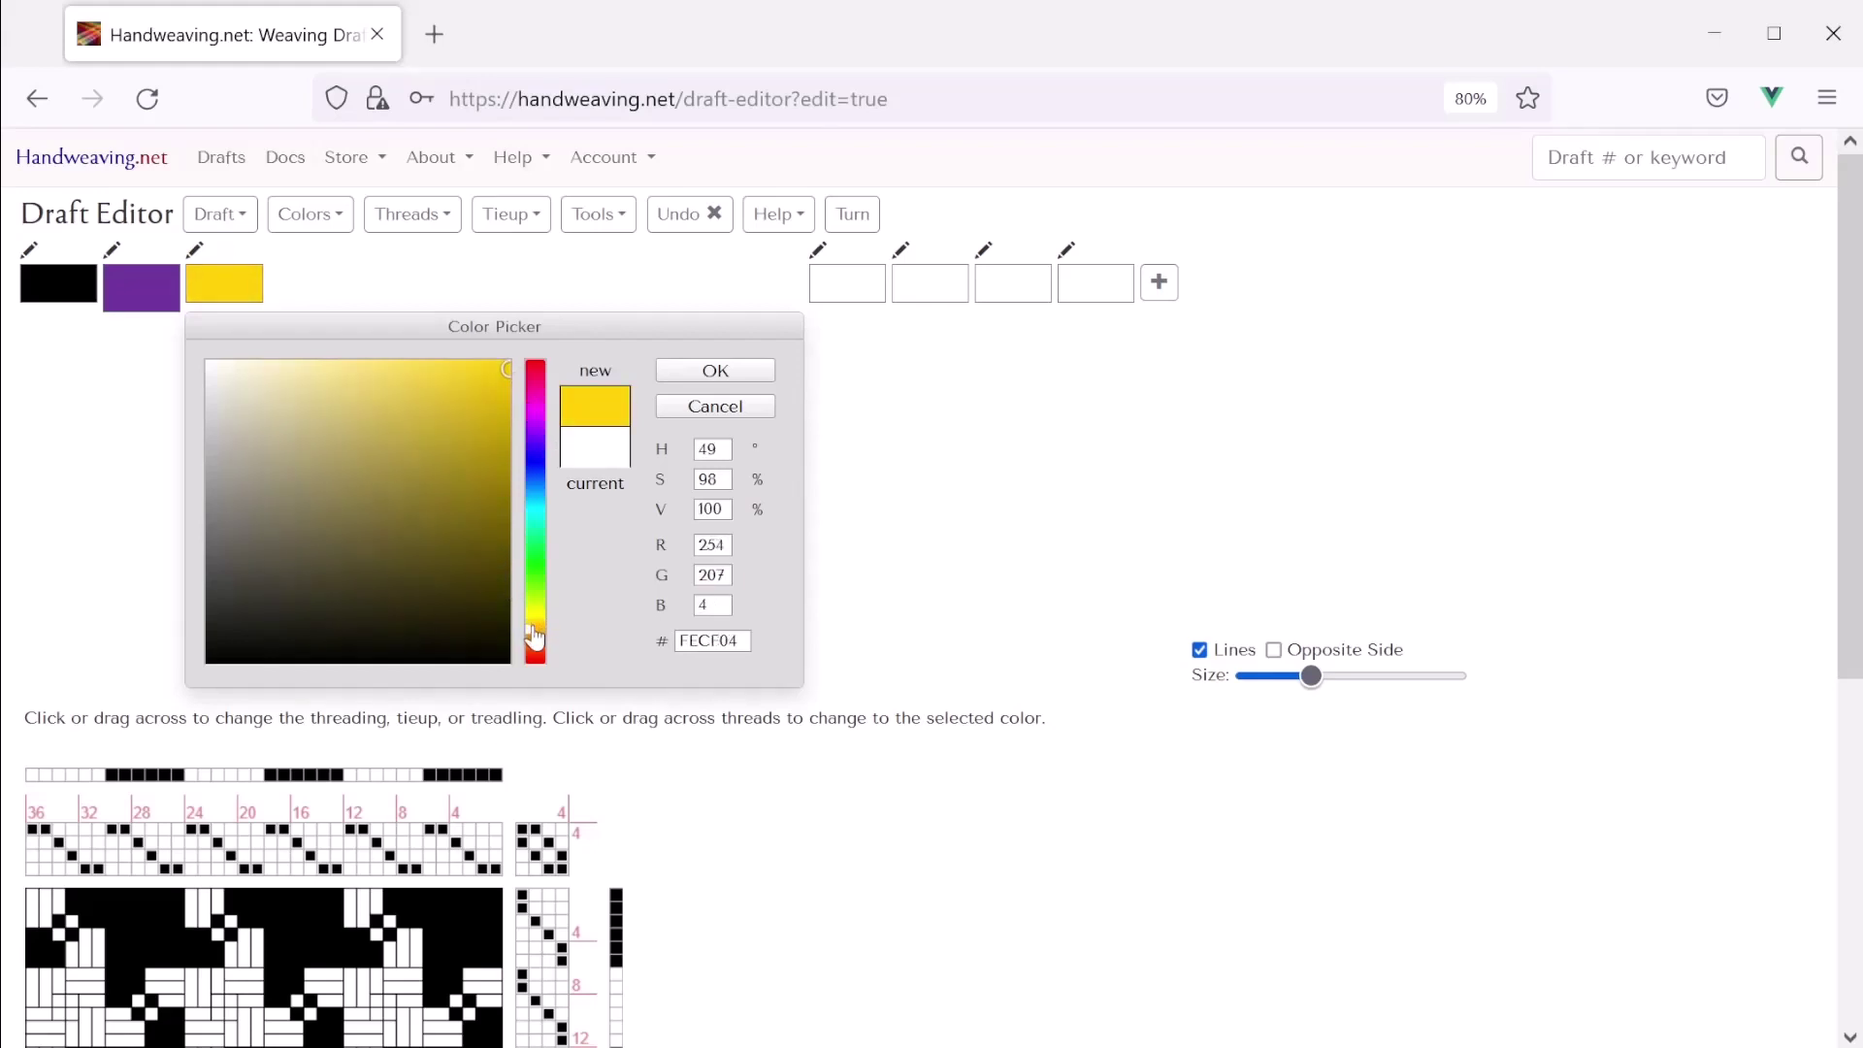
{"action": "left_click_drag", "start_coordinate": [534, 637], "coordinate": [538, 640]}
{"action": "left_click", "coordinate": [703, 375]}
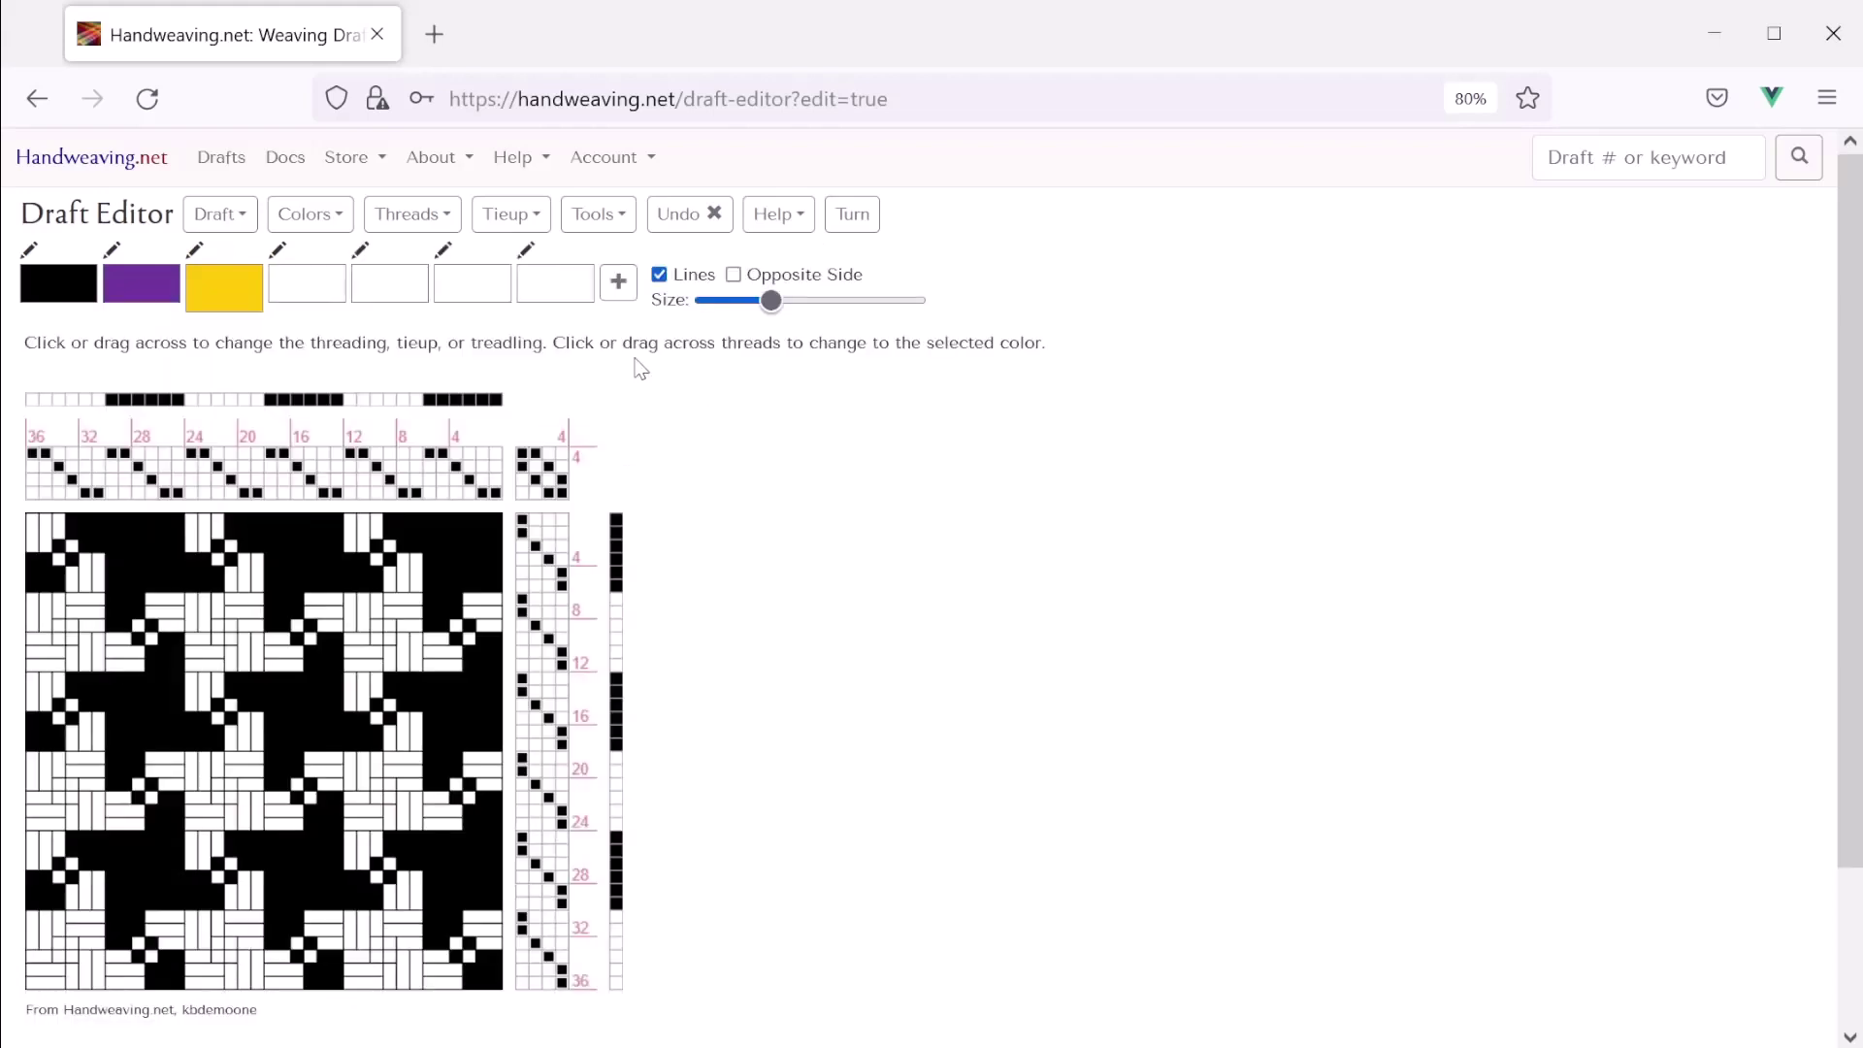
Set the fourth palette swatch to bright red
{"action": "left_click", "coordinate": [282, 255]}
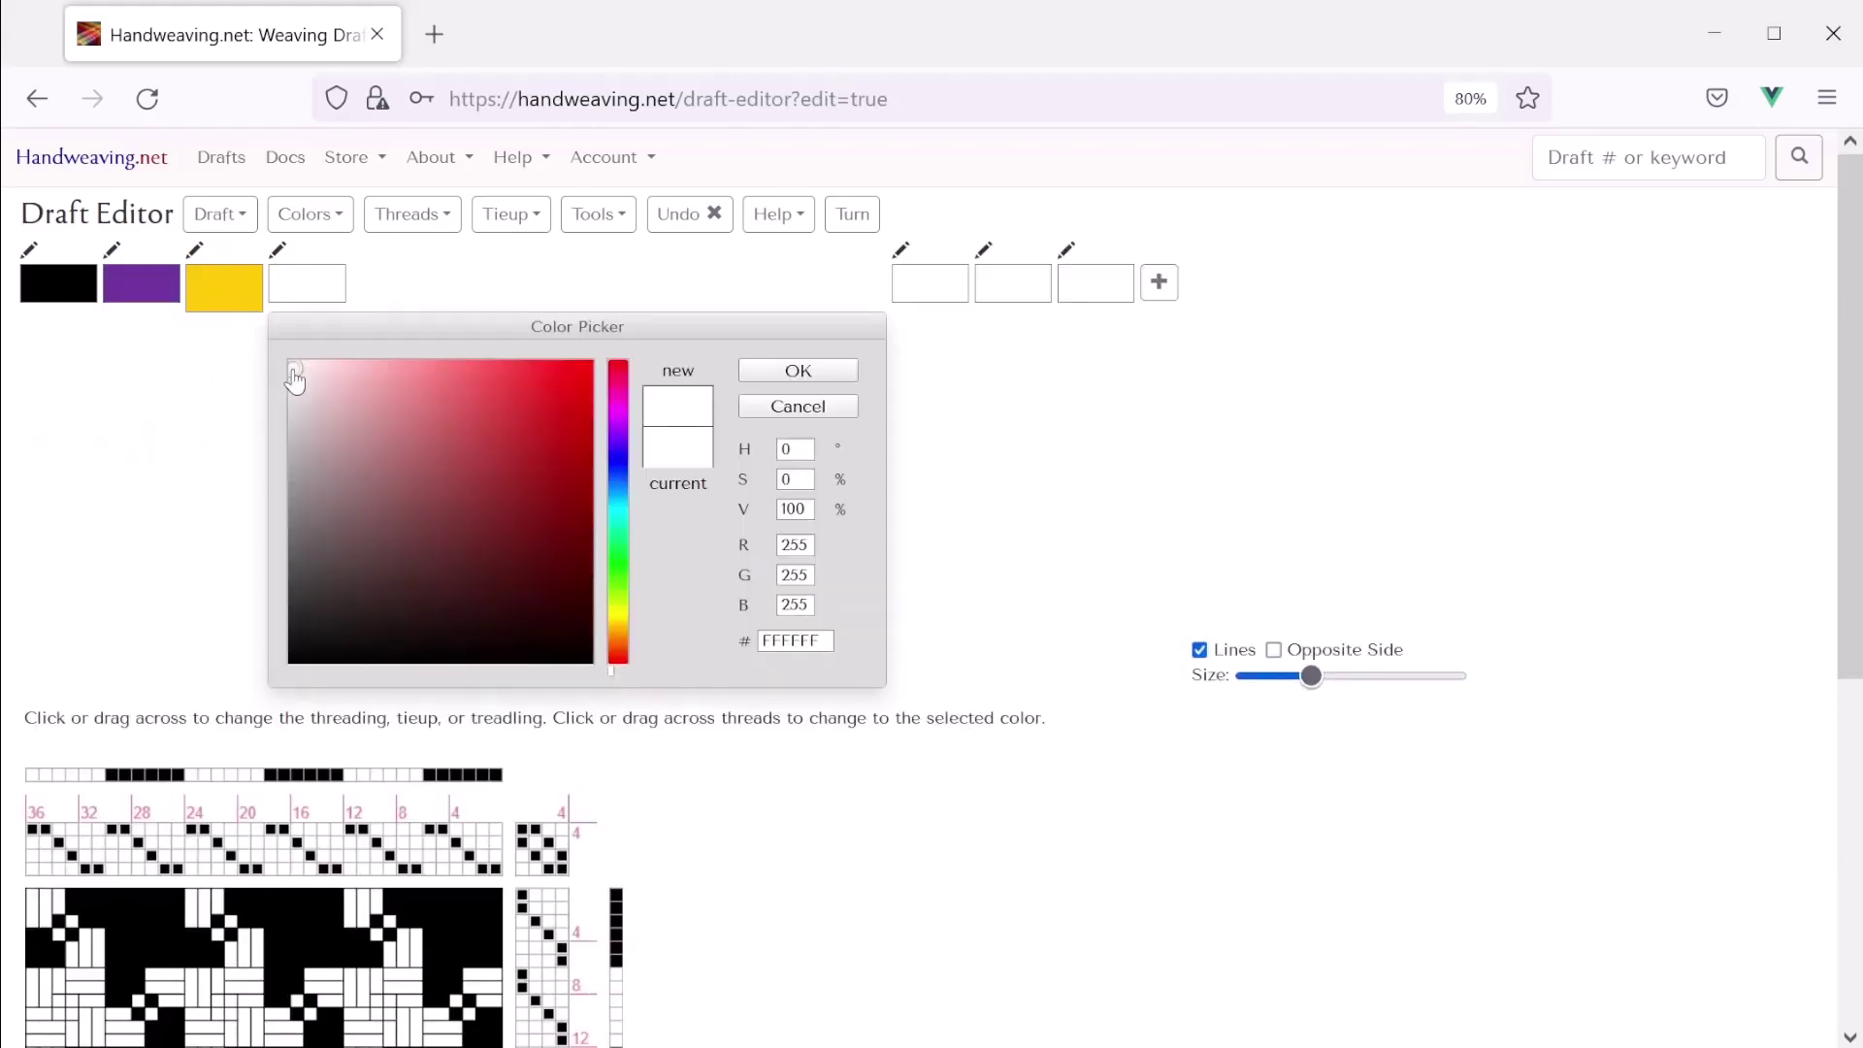
{"action": "mouse_move", "coordinate": [295, 380]}
{"action": "left_mouse_down"}
{"action": "mouse_move", "coordinate": [553, 399]}
{"action": "mouse_move", "coordinate": [590, 369]}
{"action": "left_mouse_up"}
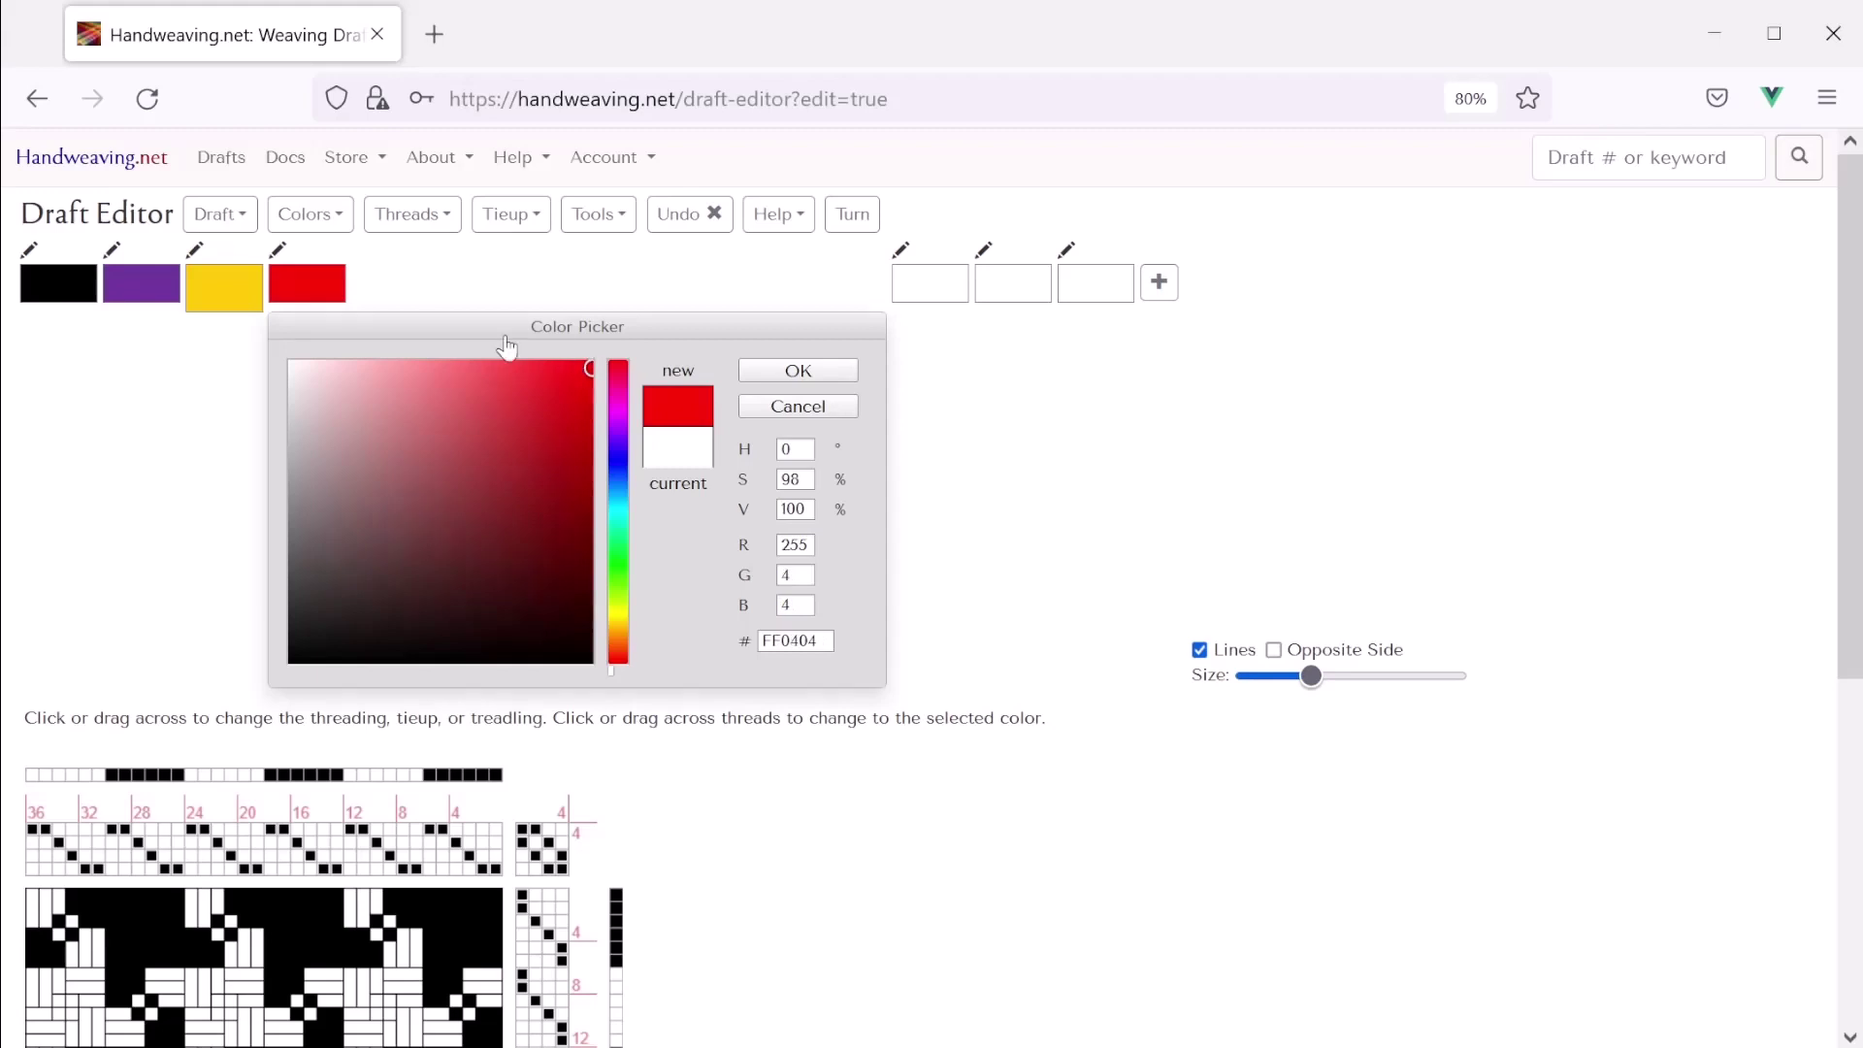
{"action": "left_click", "coordinate": [305, 298]}
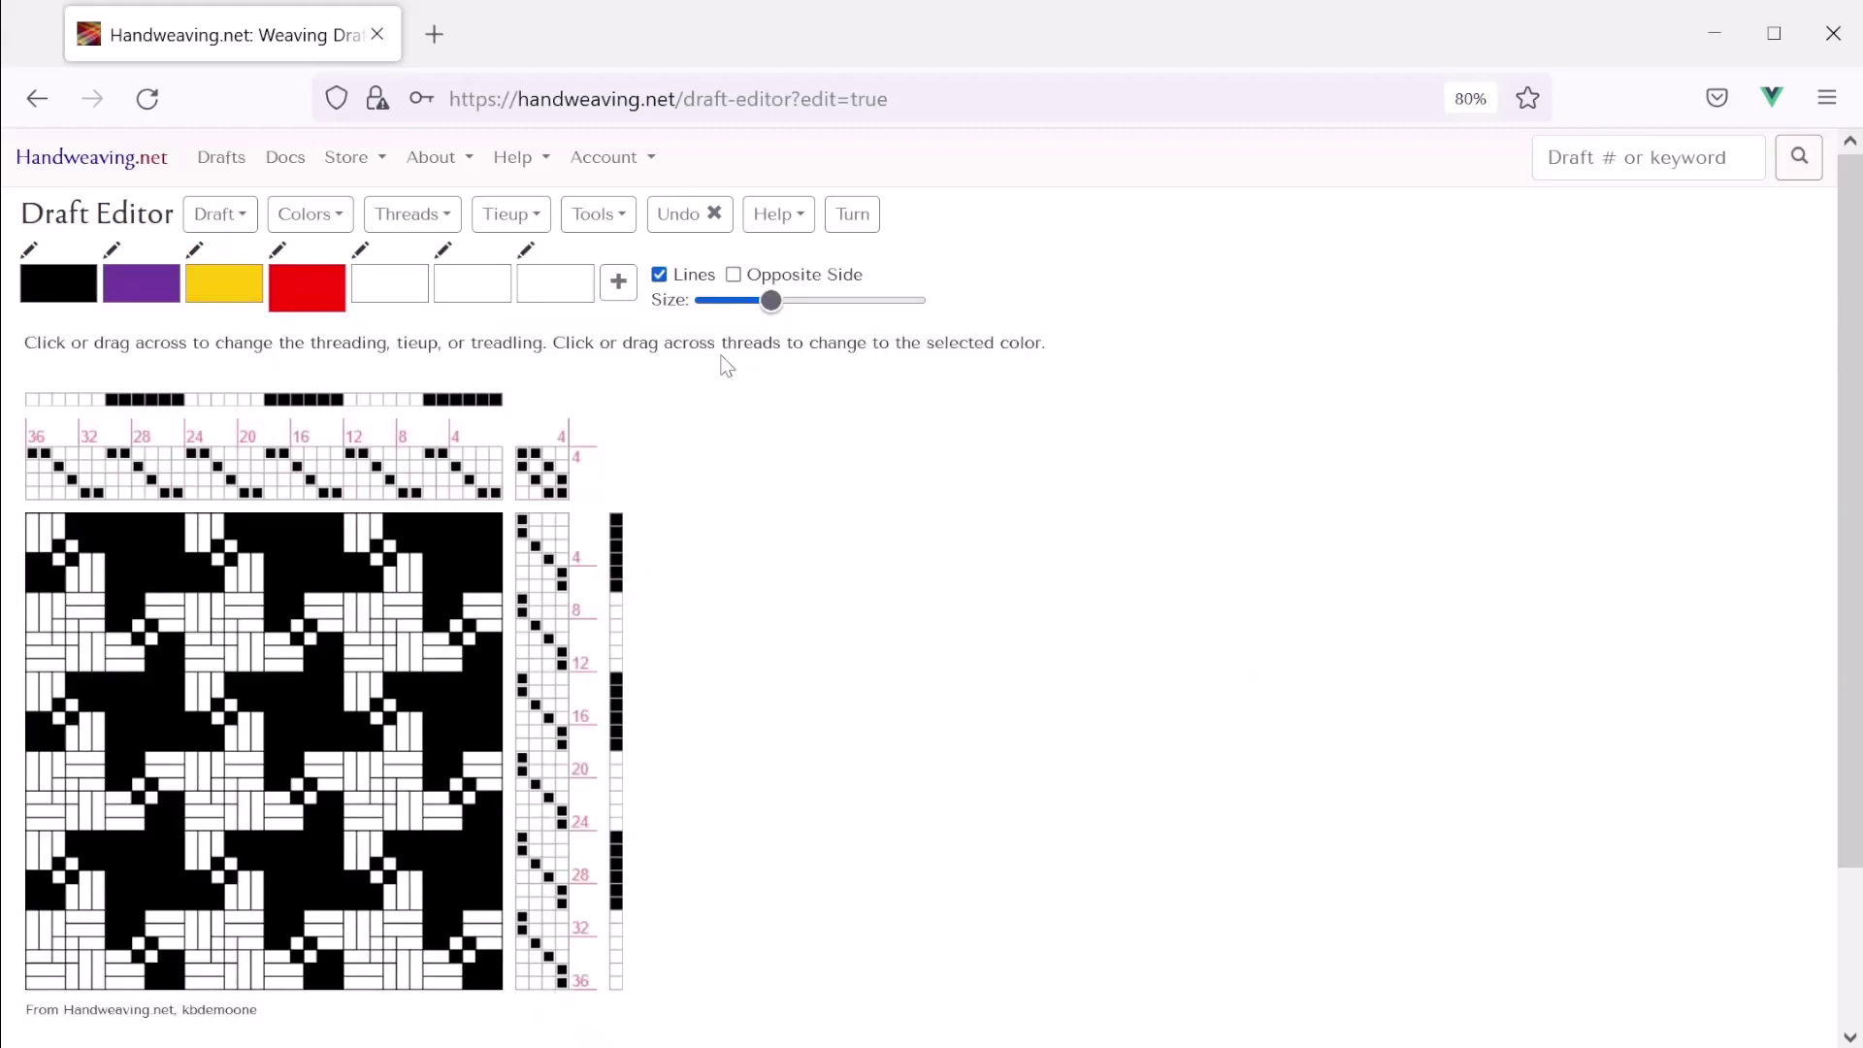
Replace all black warp and weft threads with purple
{"action": "left_click", "coordinate": [148, 288]}
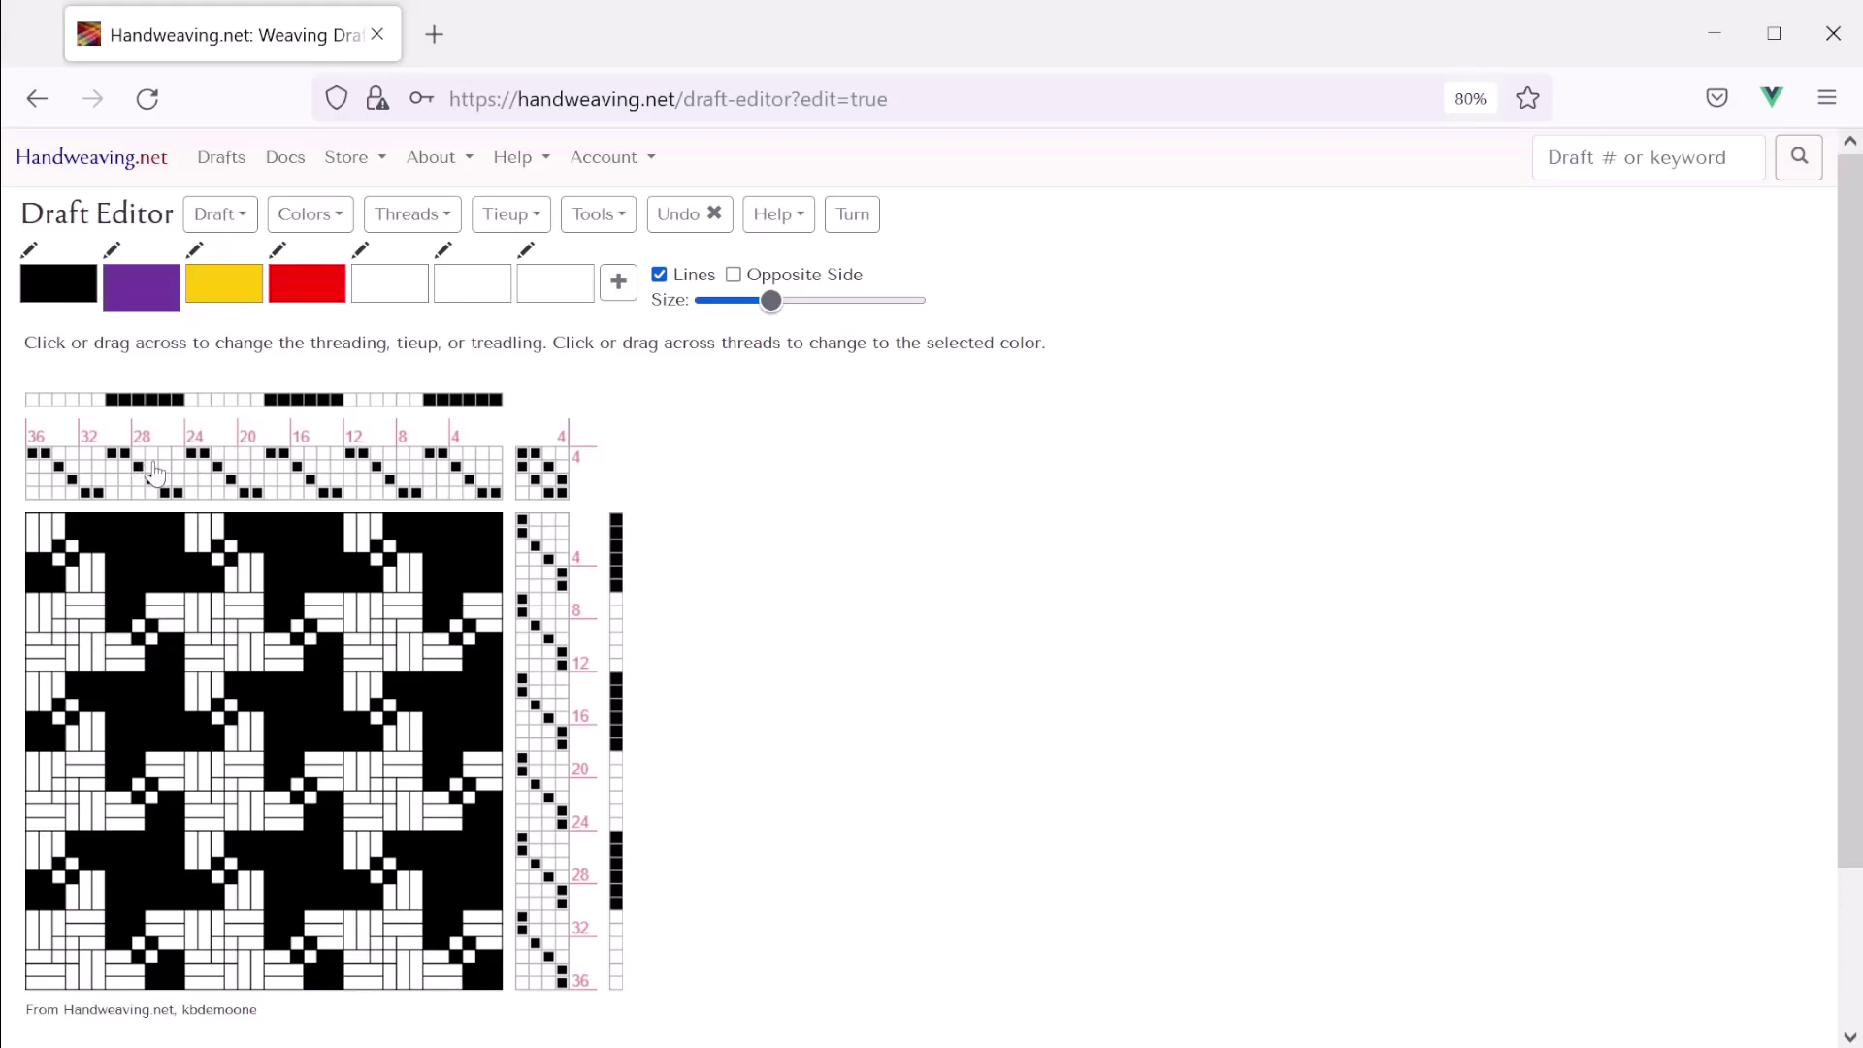
{"action": "left_click", "coordinate": [311, 214]}
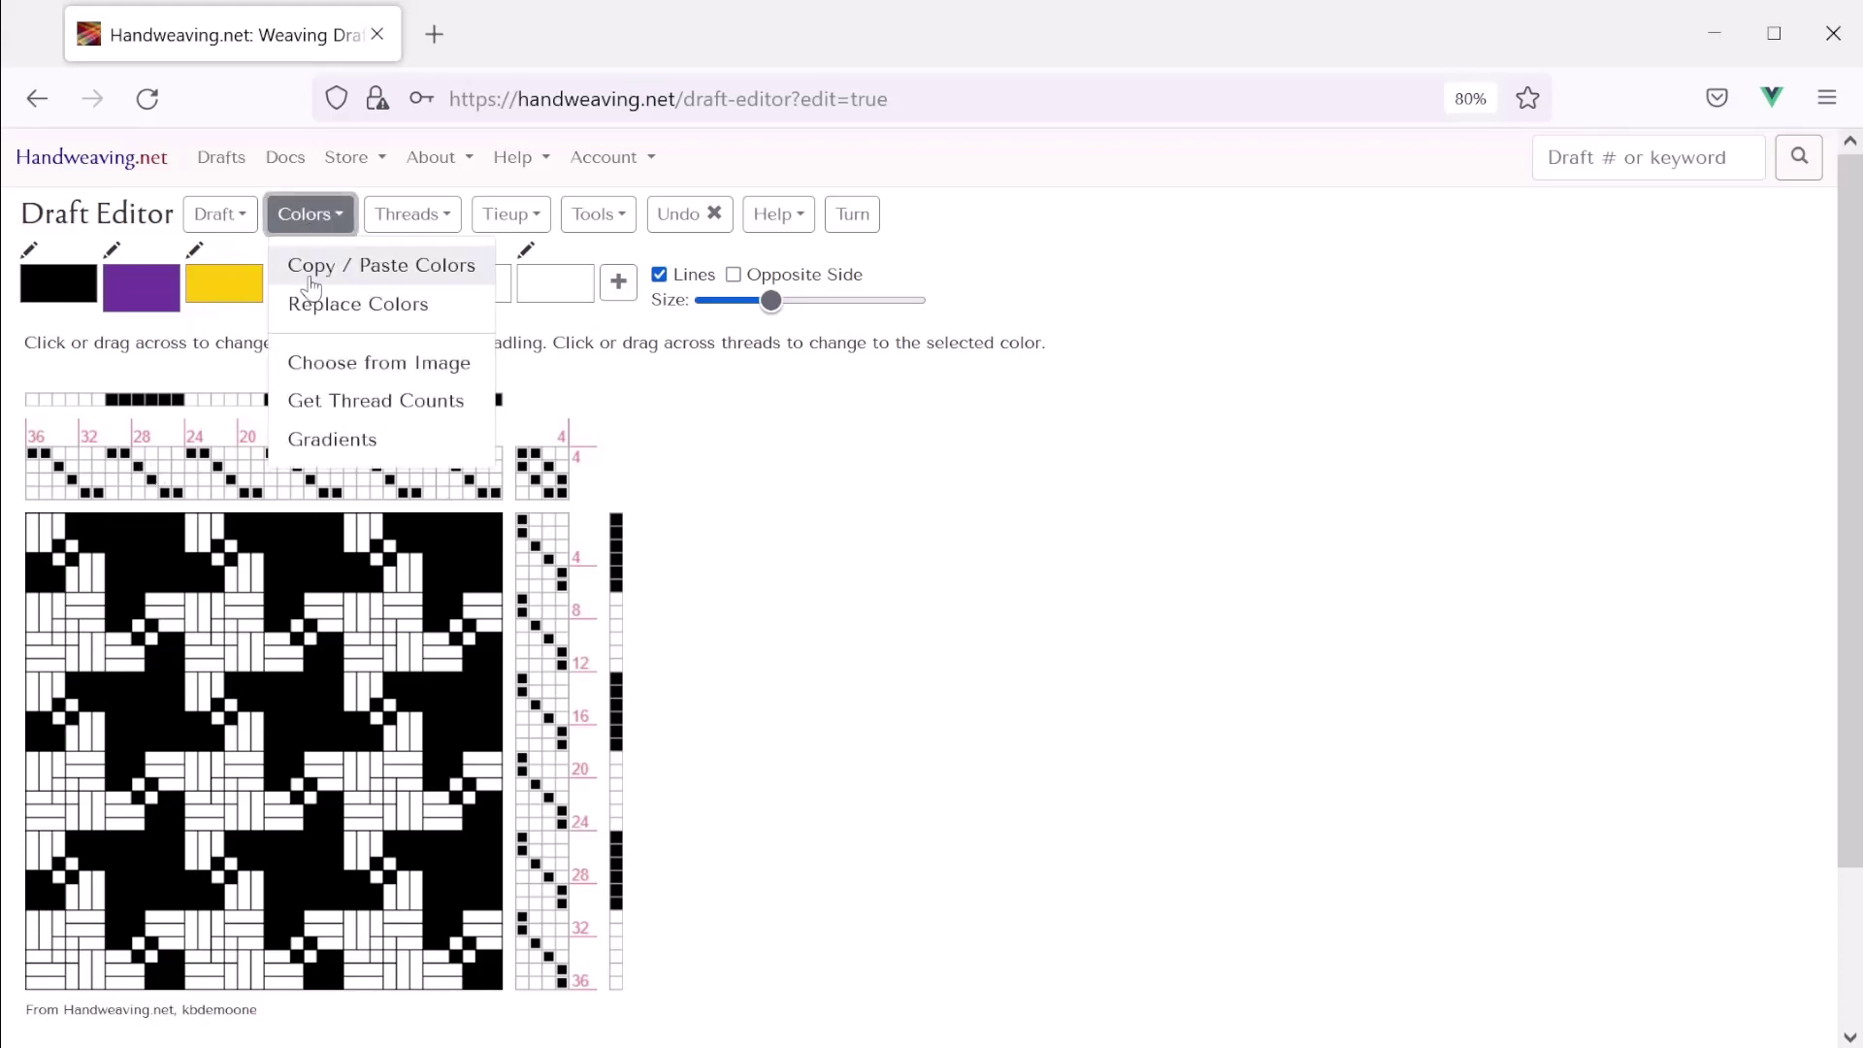
{"action": "left_click", "coordinate": [310, 306]}
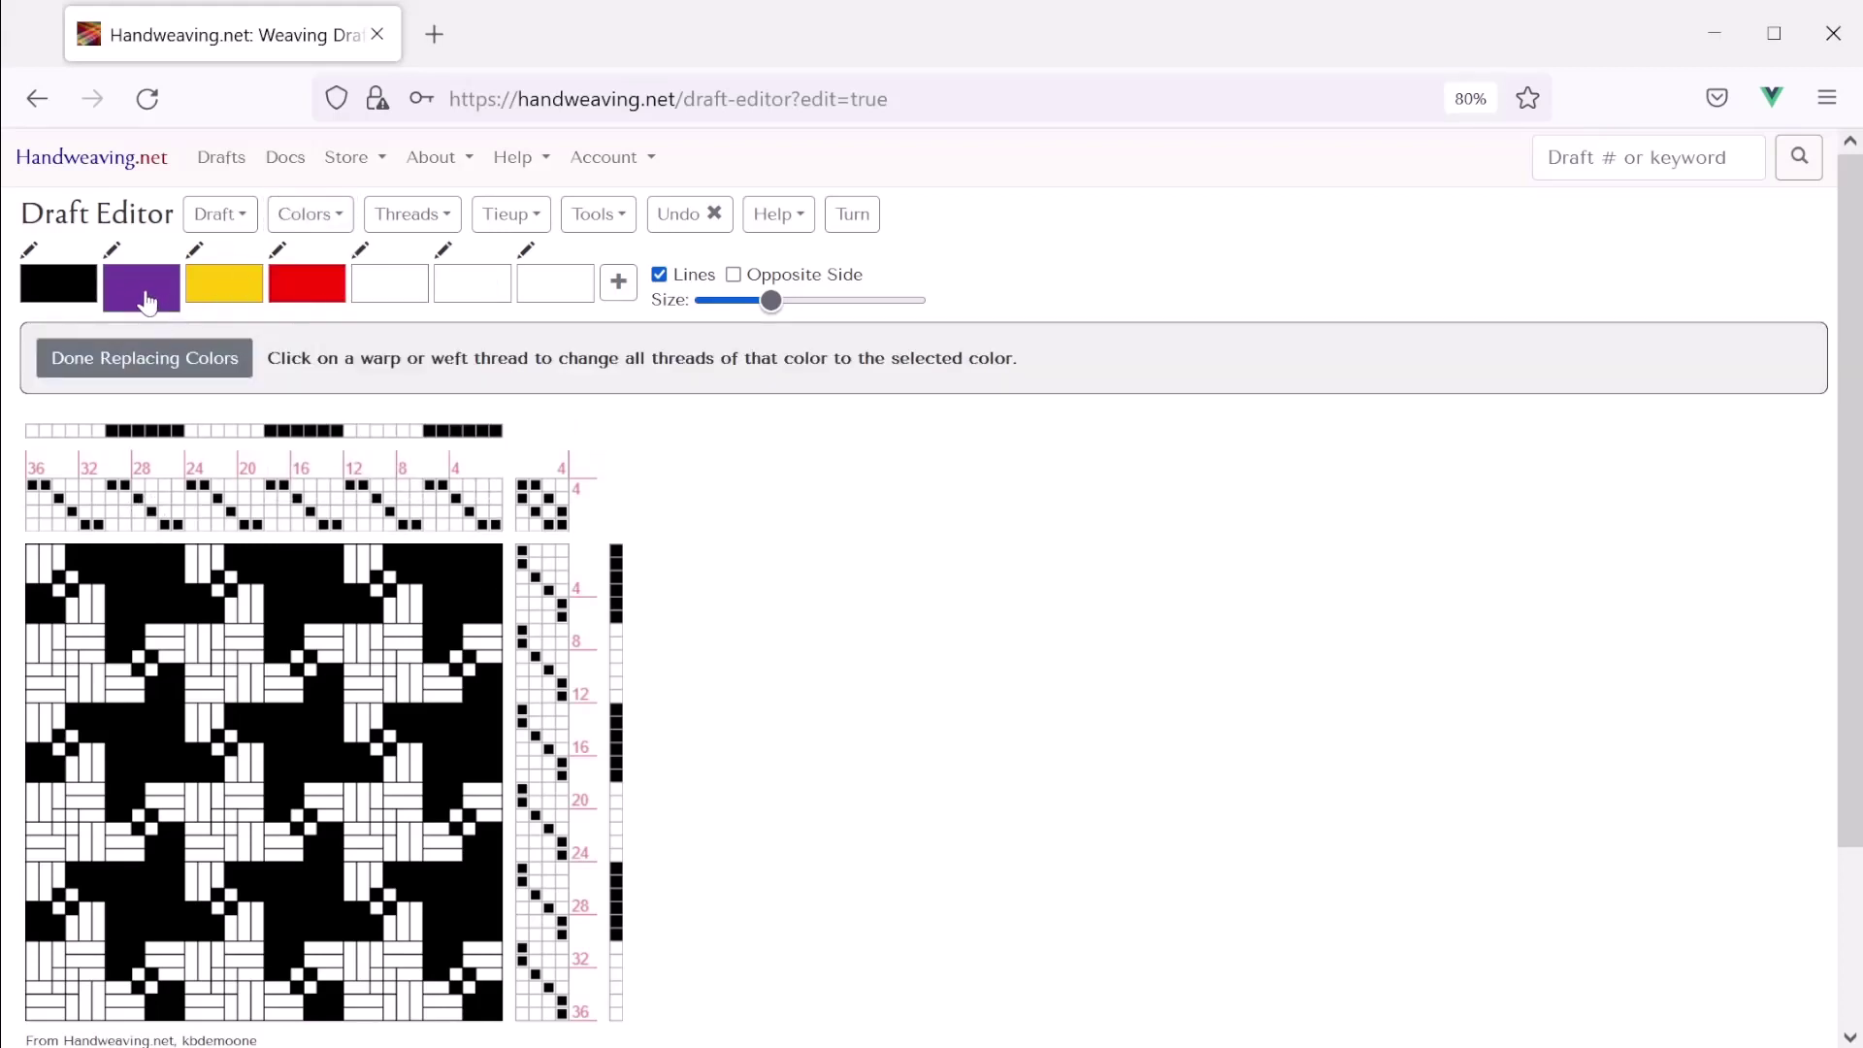
{"action": "left_click", "coordinate": [140, 433]}
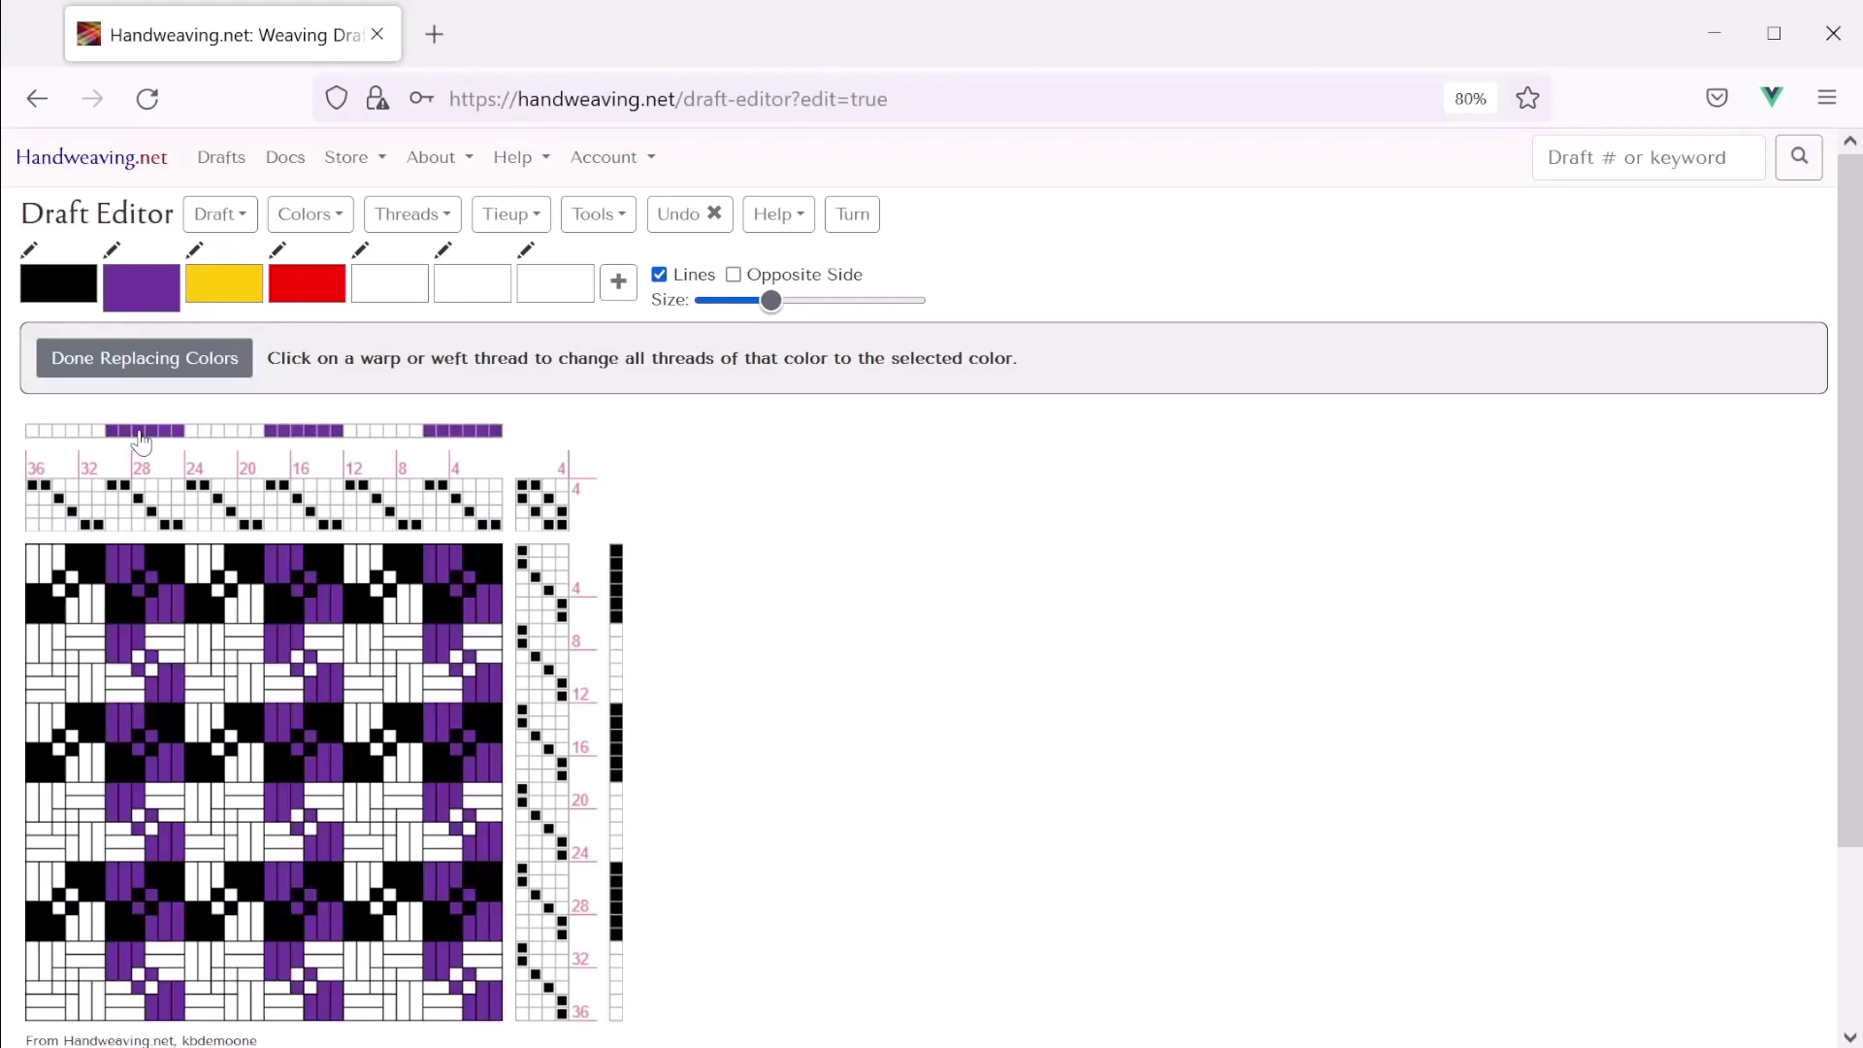
{"action": "left_click", "coordinate": [617, 587]}
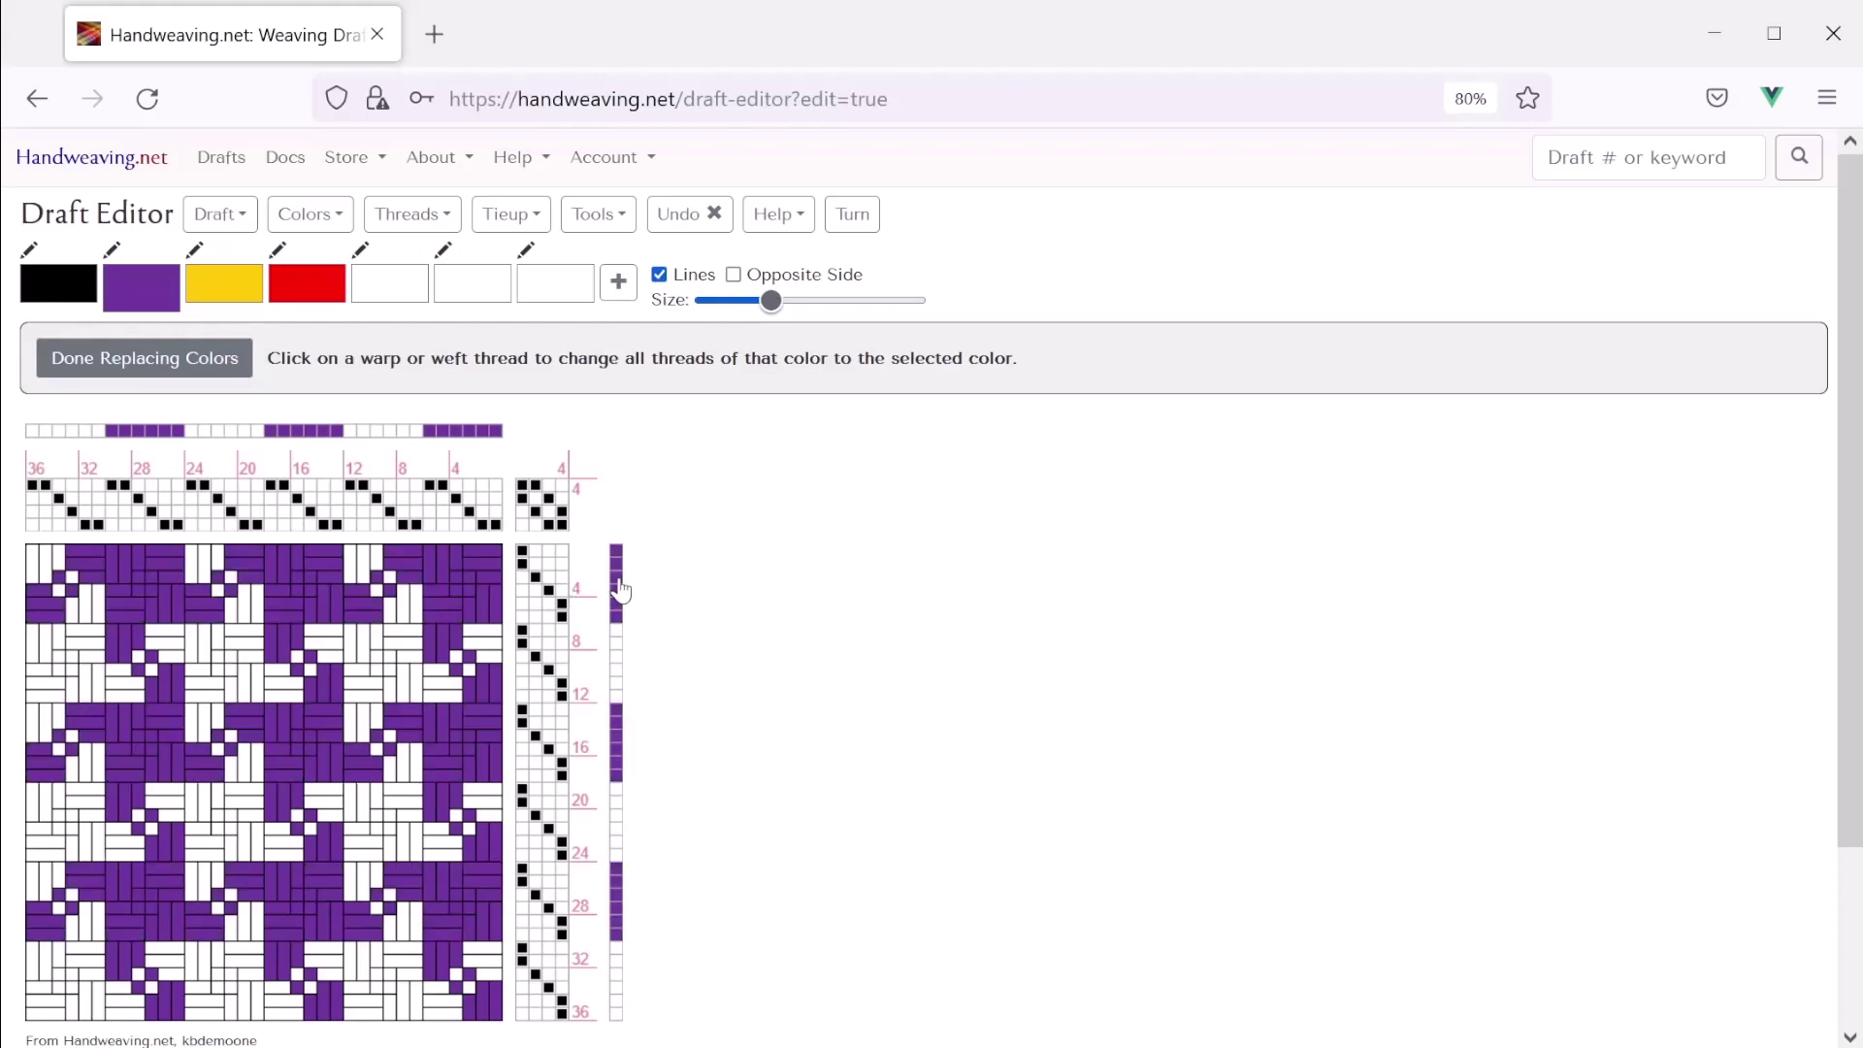
Replace all white warp and weft threads with yellow and finish replacing colours
{"action": "left_click", "coordinate": [215, 288]}
{"action": "left_click", "coordinate": [196, 433]}
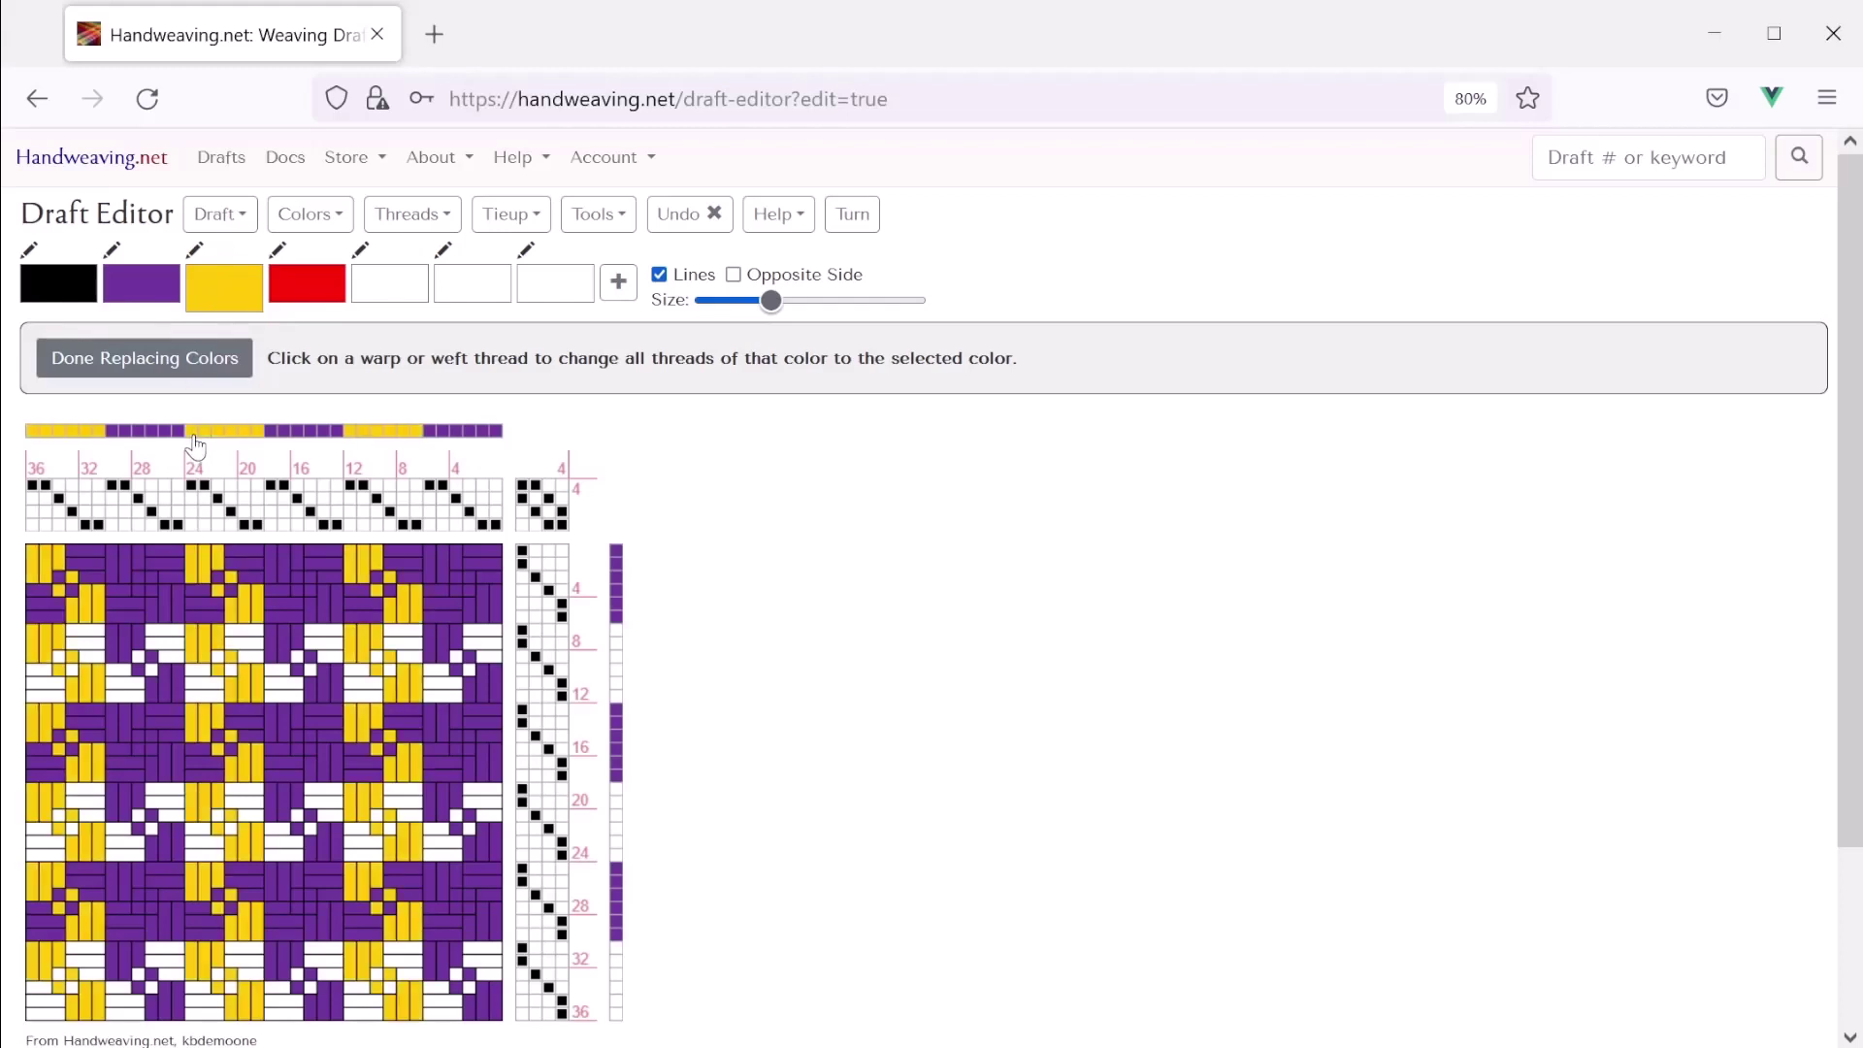
{"action": "left_click", "coordinate": [615, 676]}
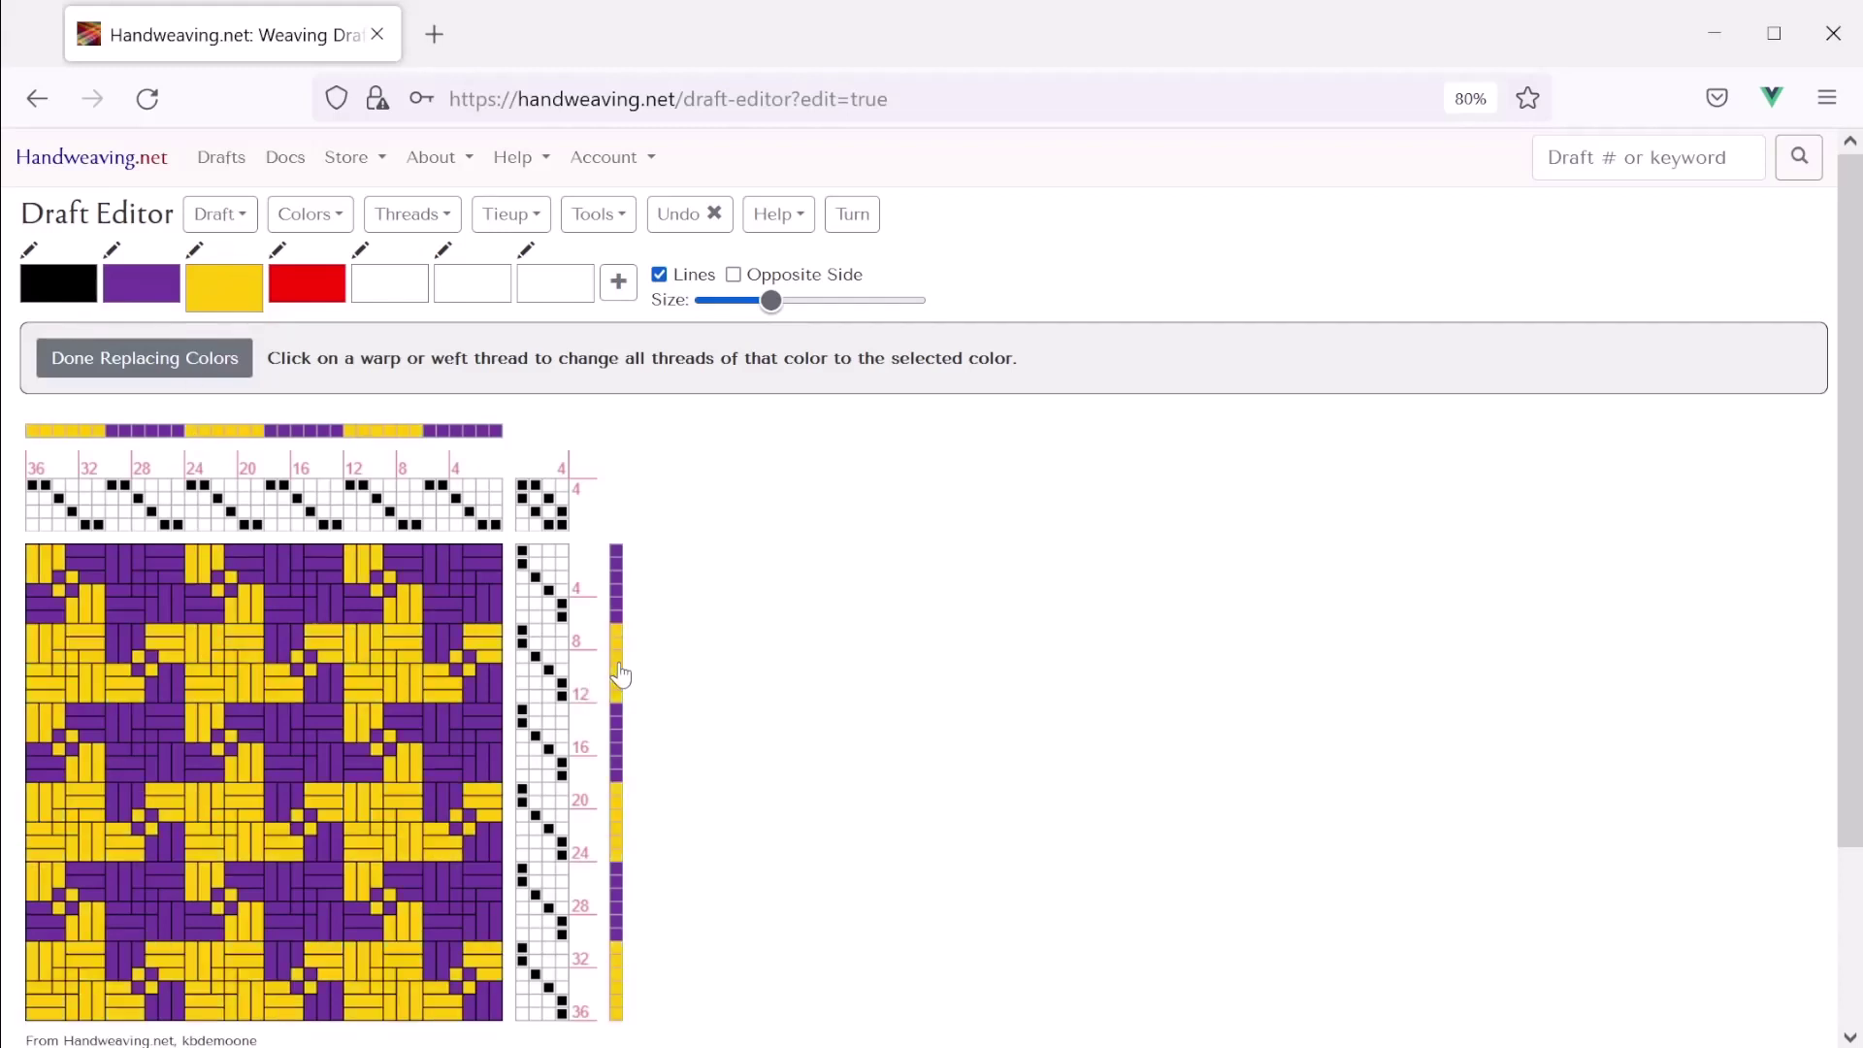
{"action": "left_click", "coordinate": [182, 358]}
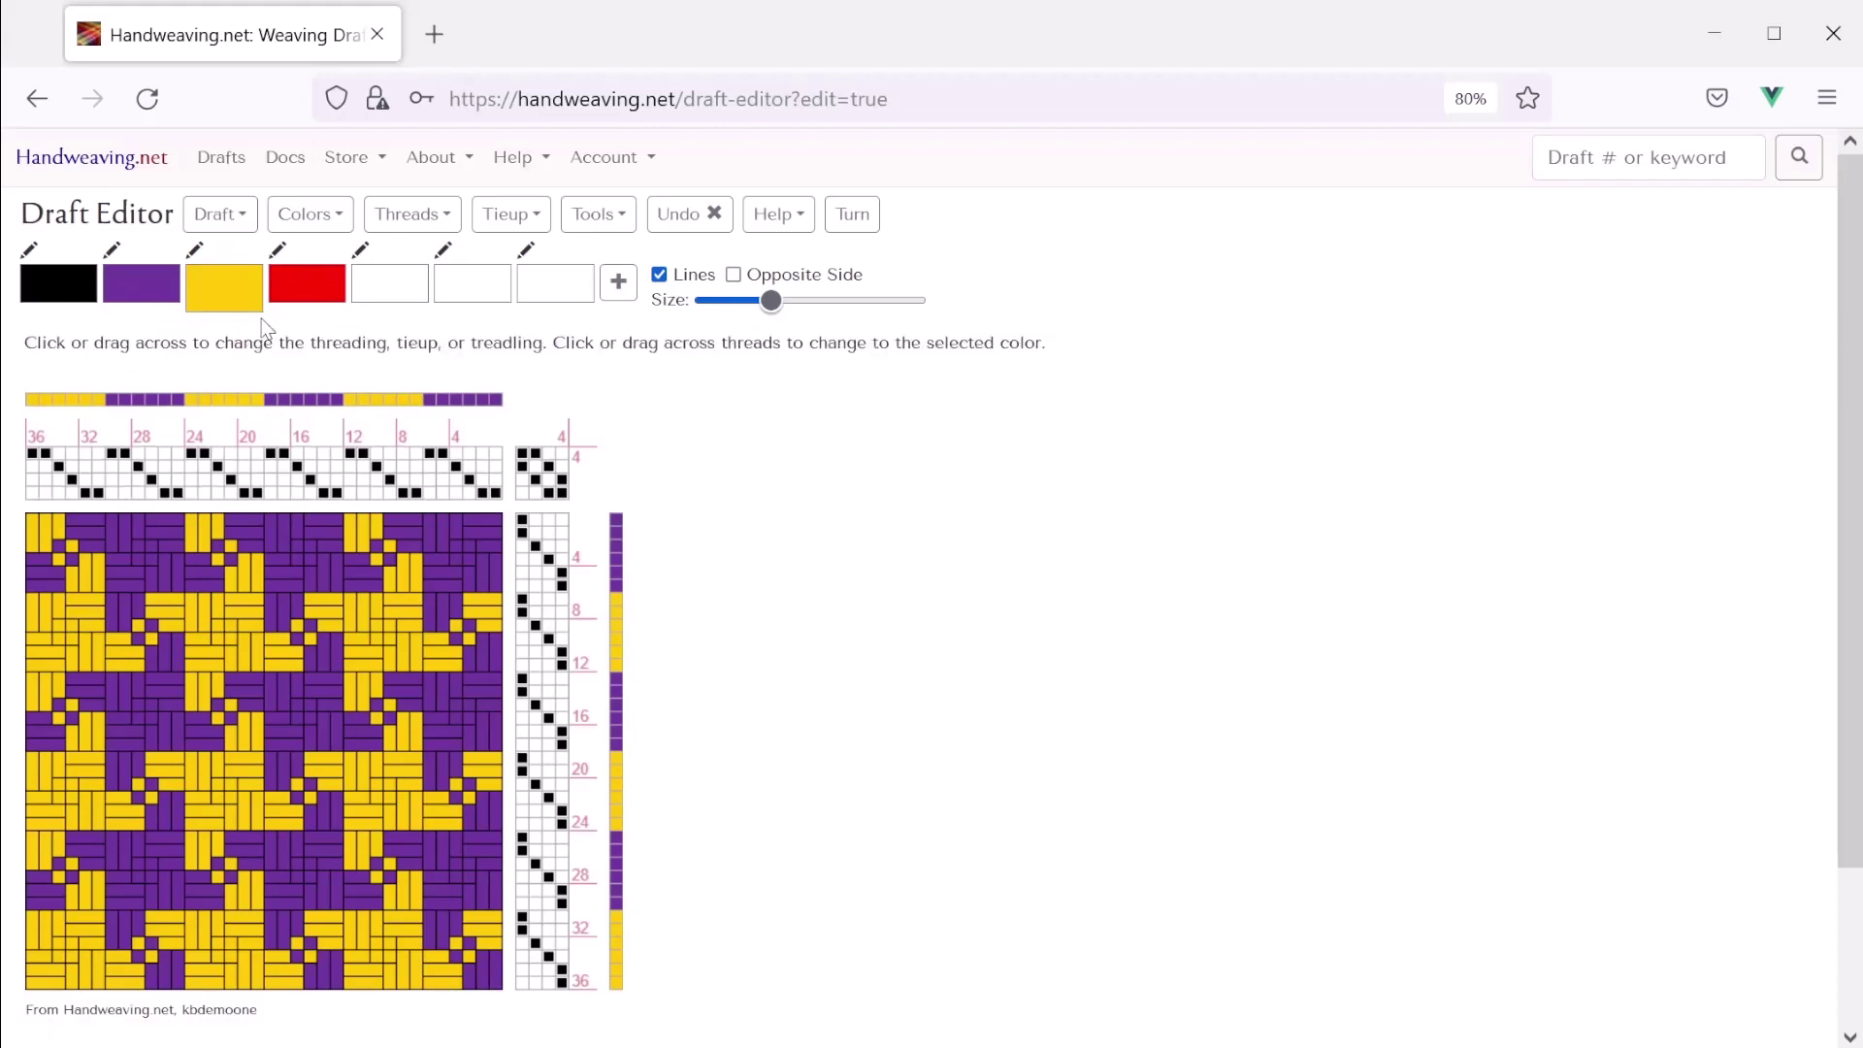
Colour a span of warp threads and several scattered weft threads red
{"action": "left_click", "coordinate": [298, 291]}
{"action": "left_click_drag", "start_coordinate": [473, 399], "coordinate": [70, 415]}
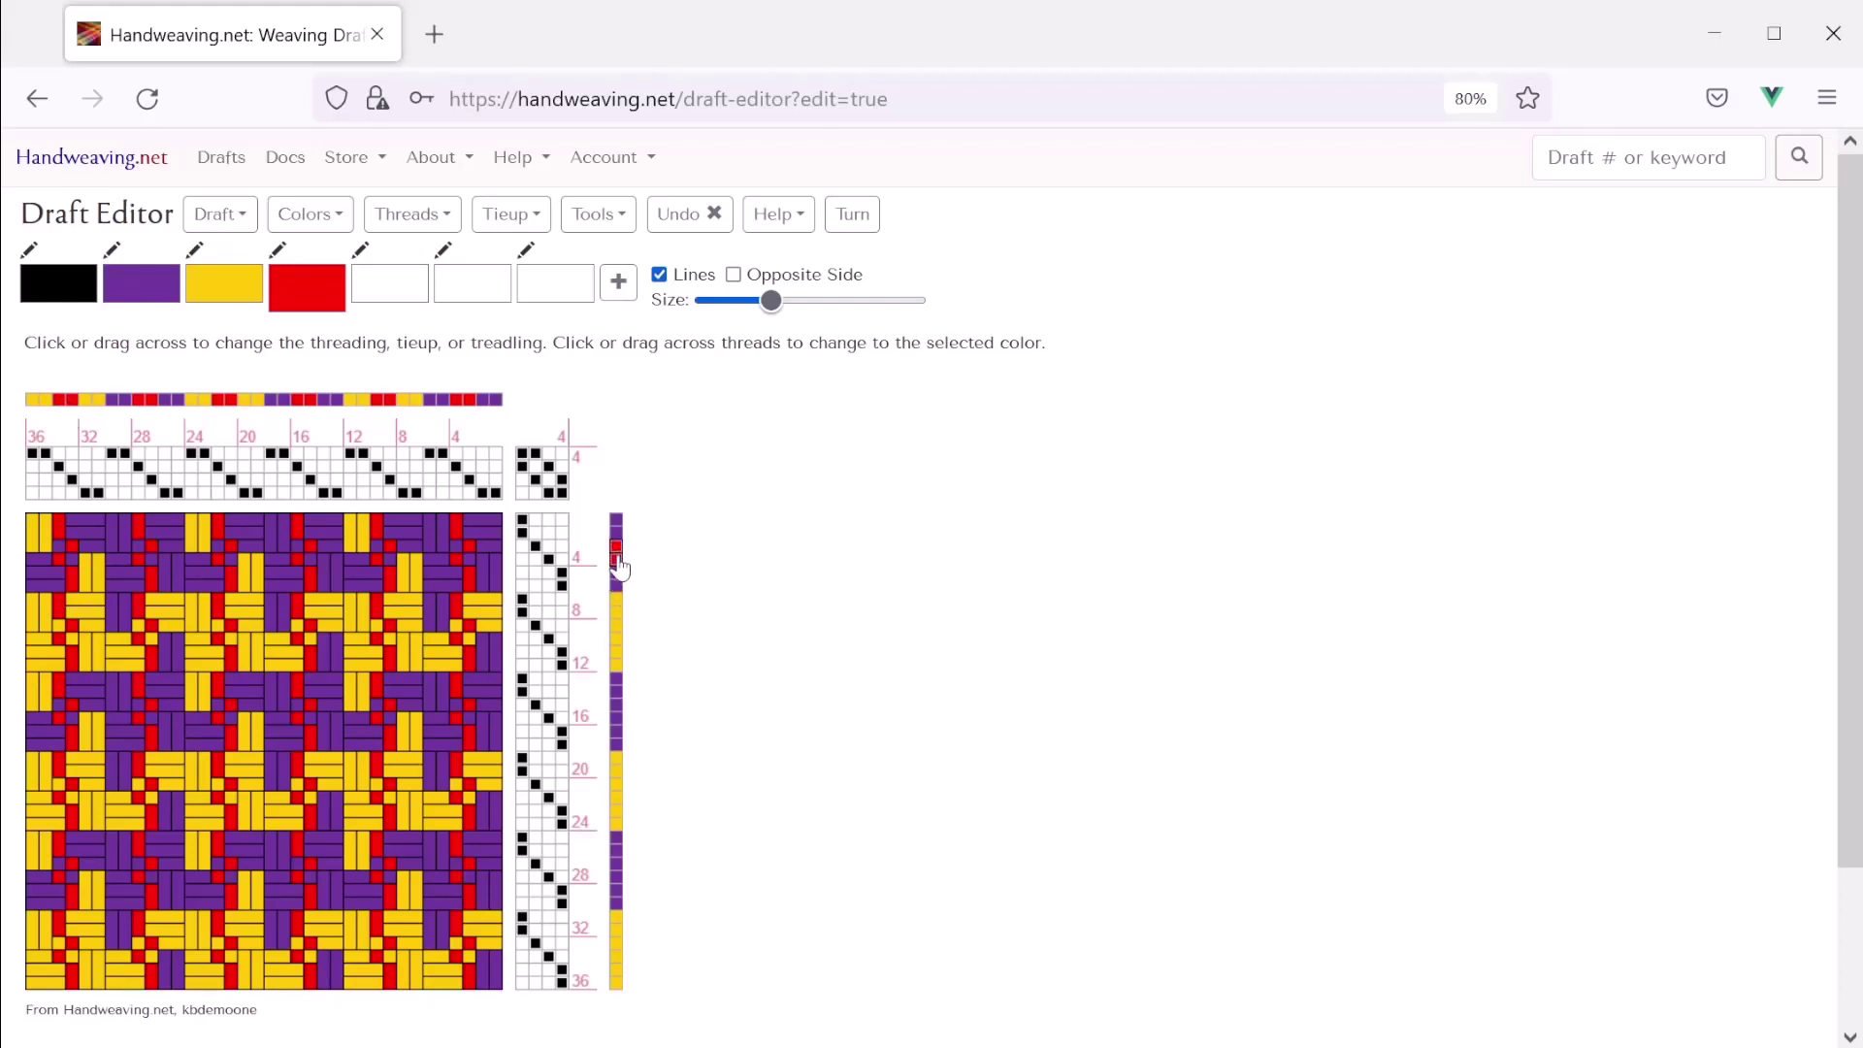
{"action": "left_click_drag", "start_coordinate": [621, 624], "coordinate": [622, 643]}
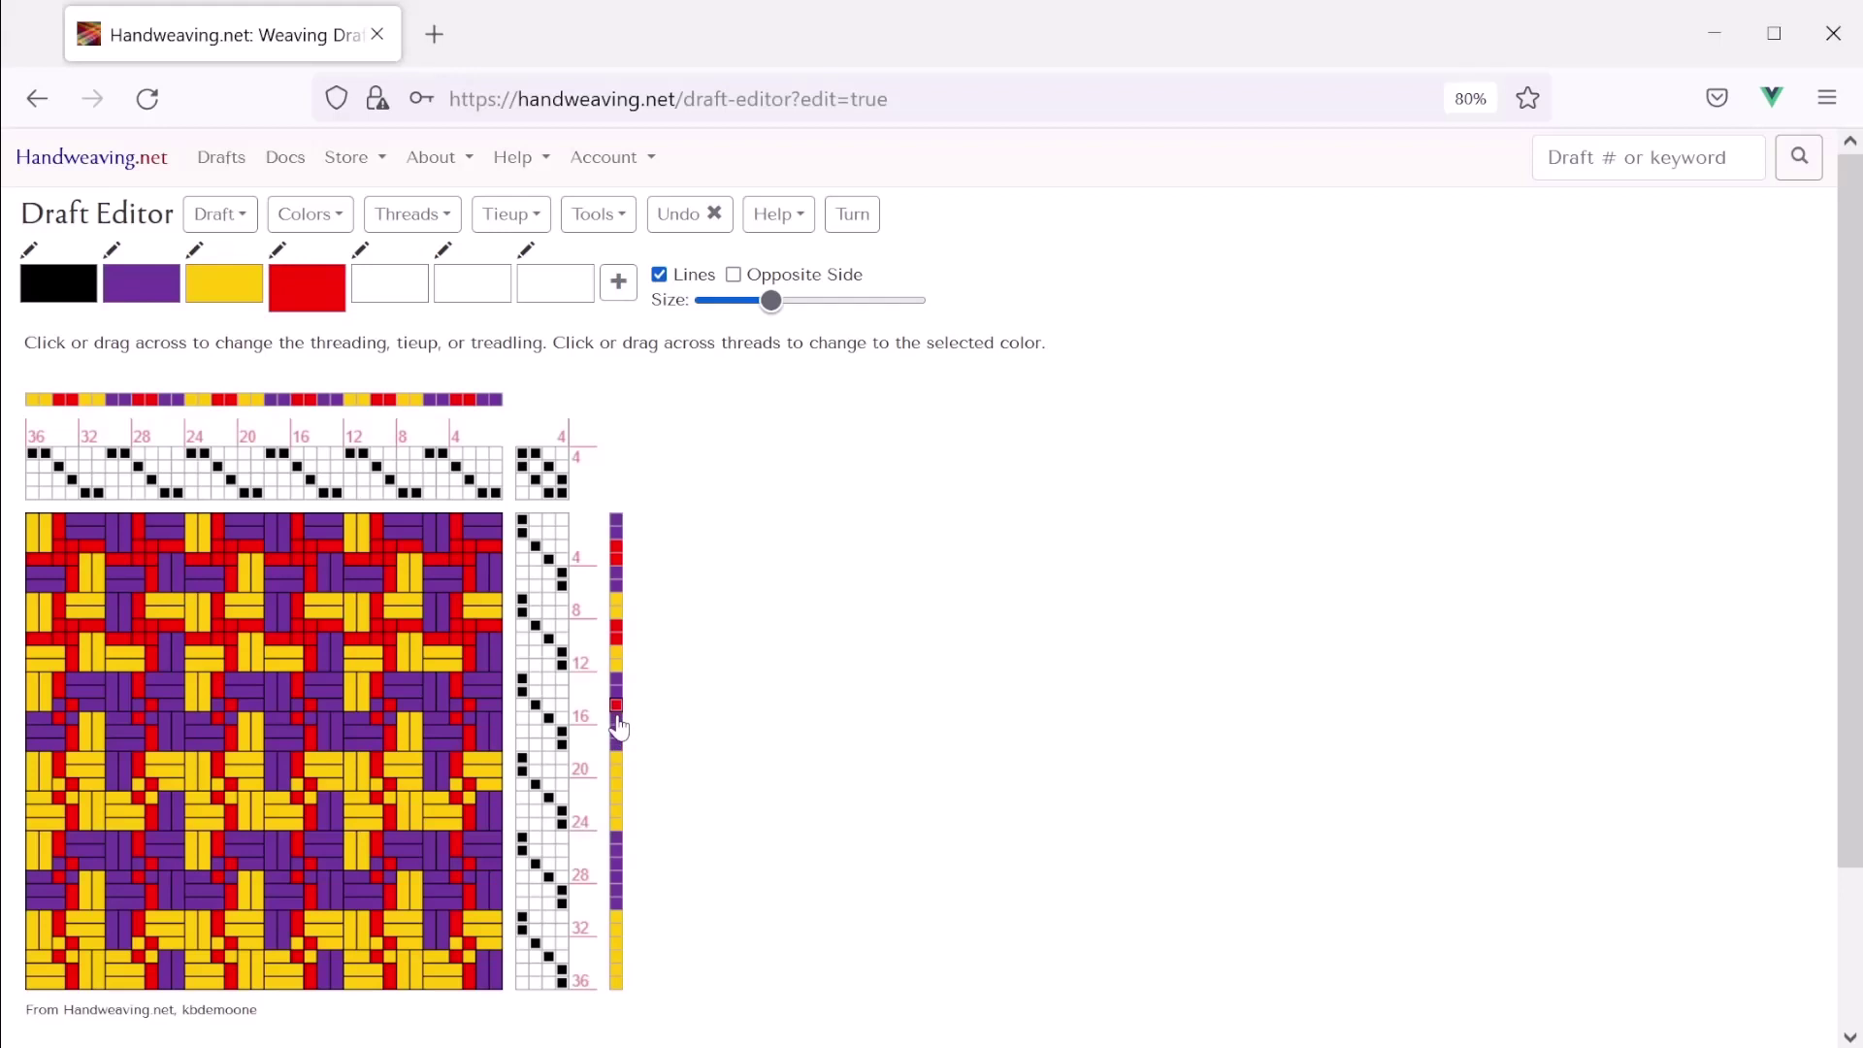
{"action": "scroll", "coordinate": [619, 776], "scroll_direction": "down", "scroll_amount": 2}
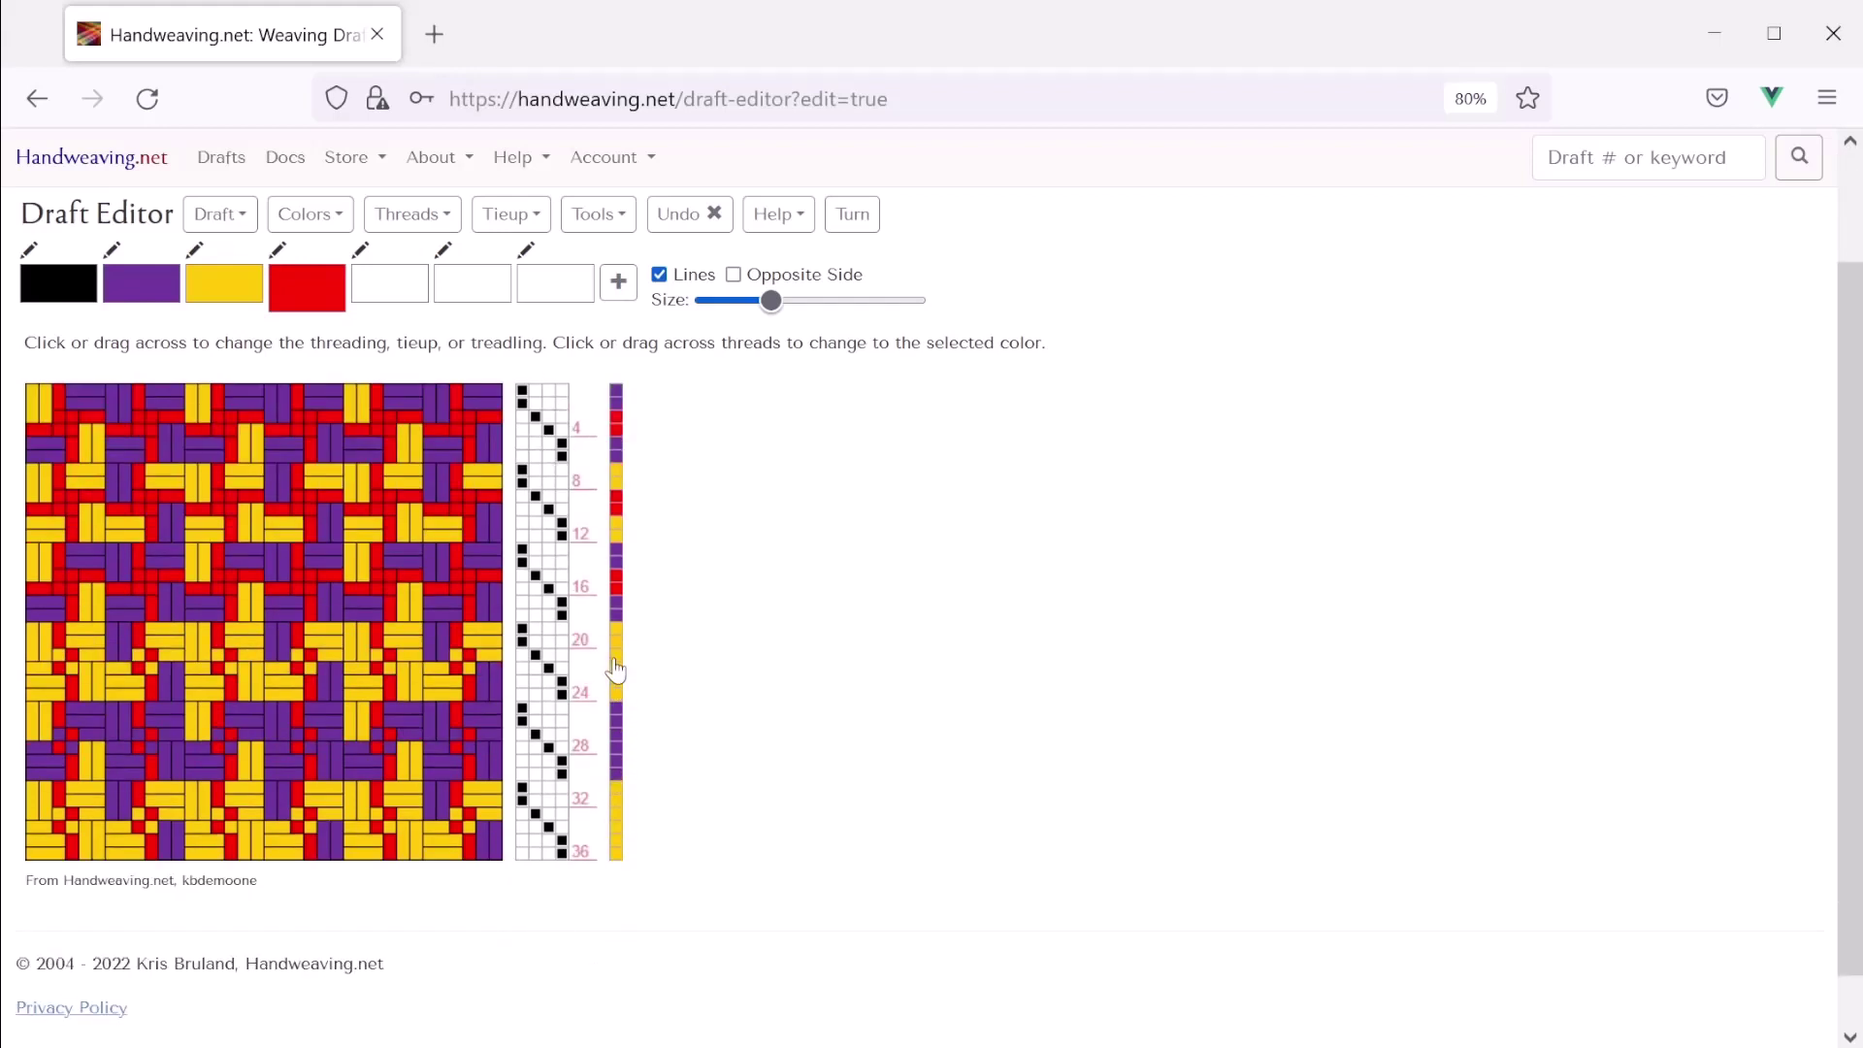
{"action": "left_click", "coordinate": [621, 667]}
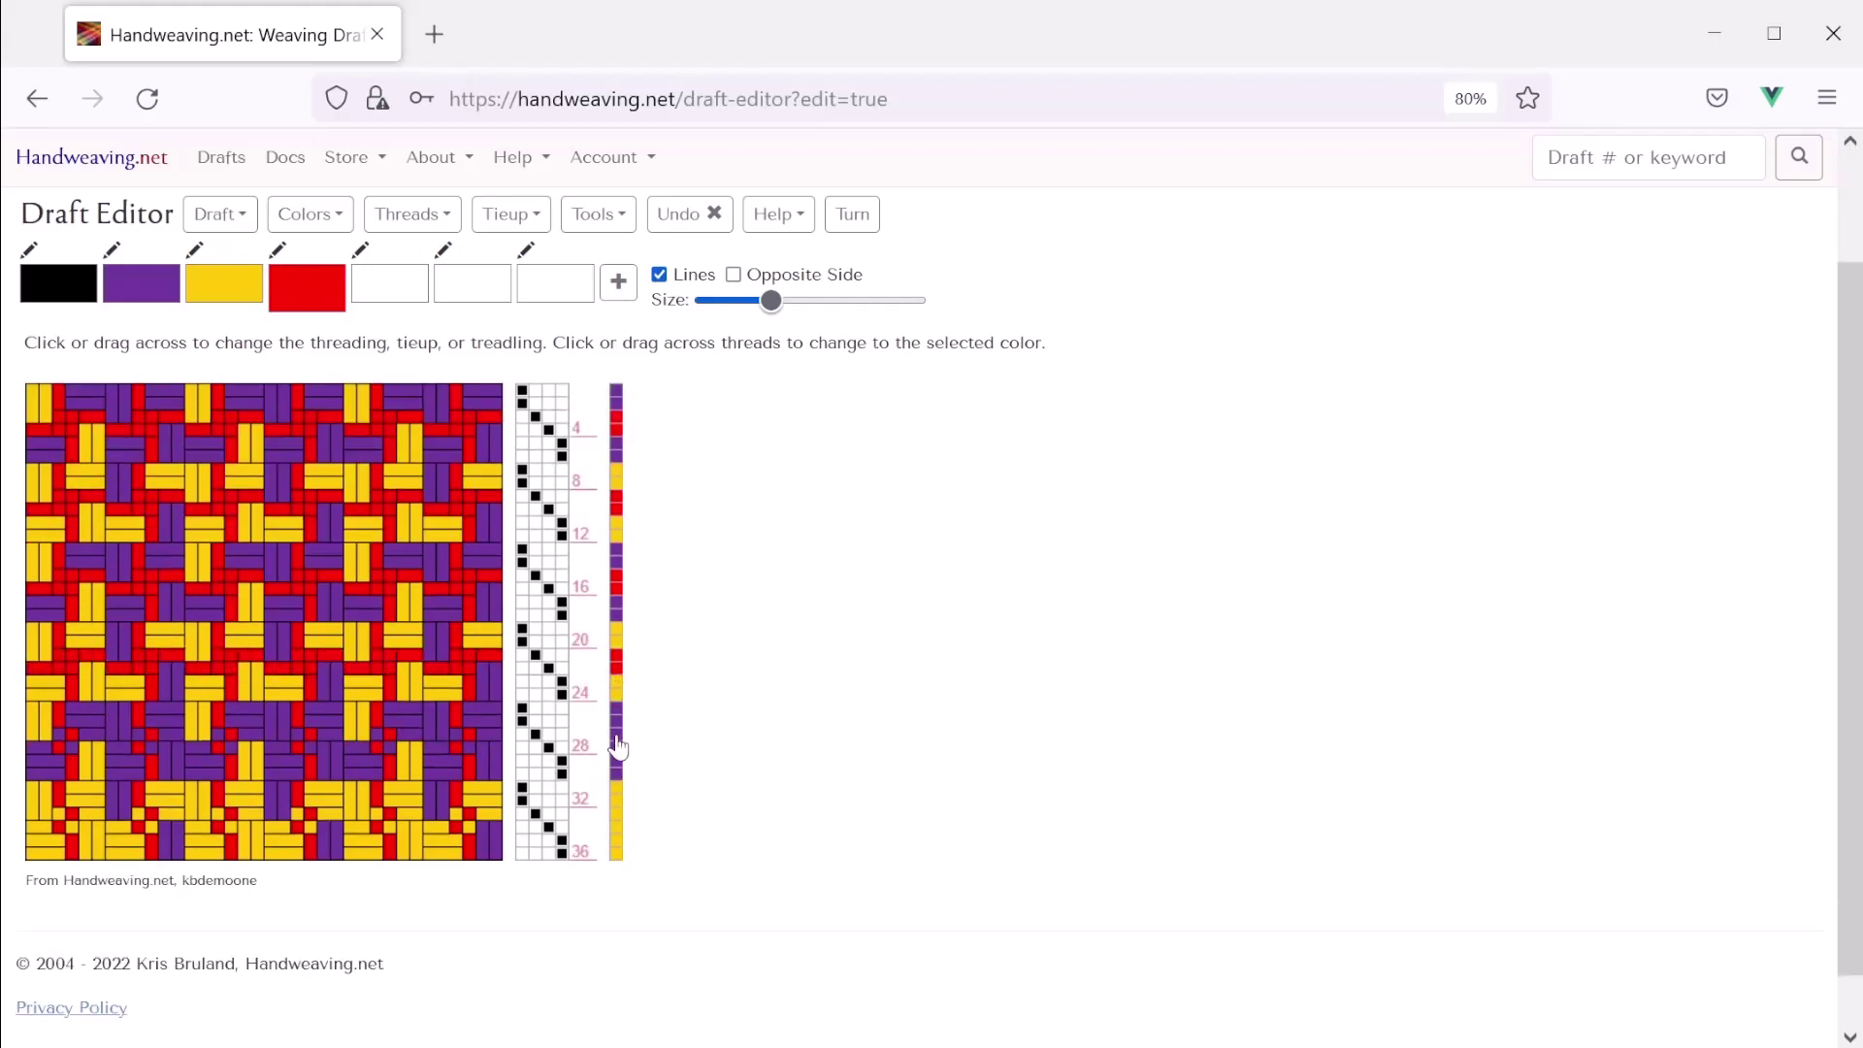
{"action": "left_click", "coordinate": [617, 821]}
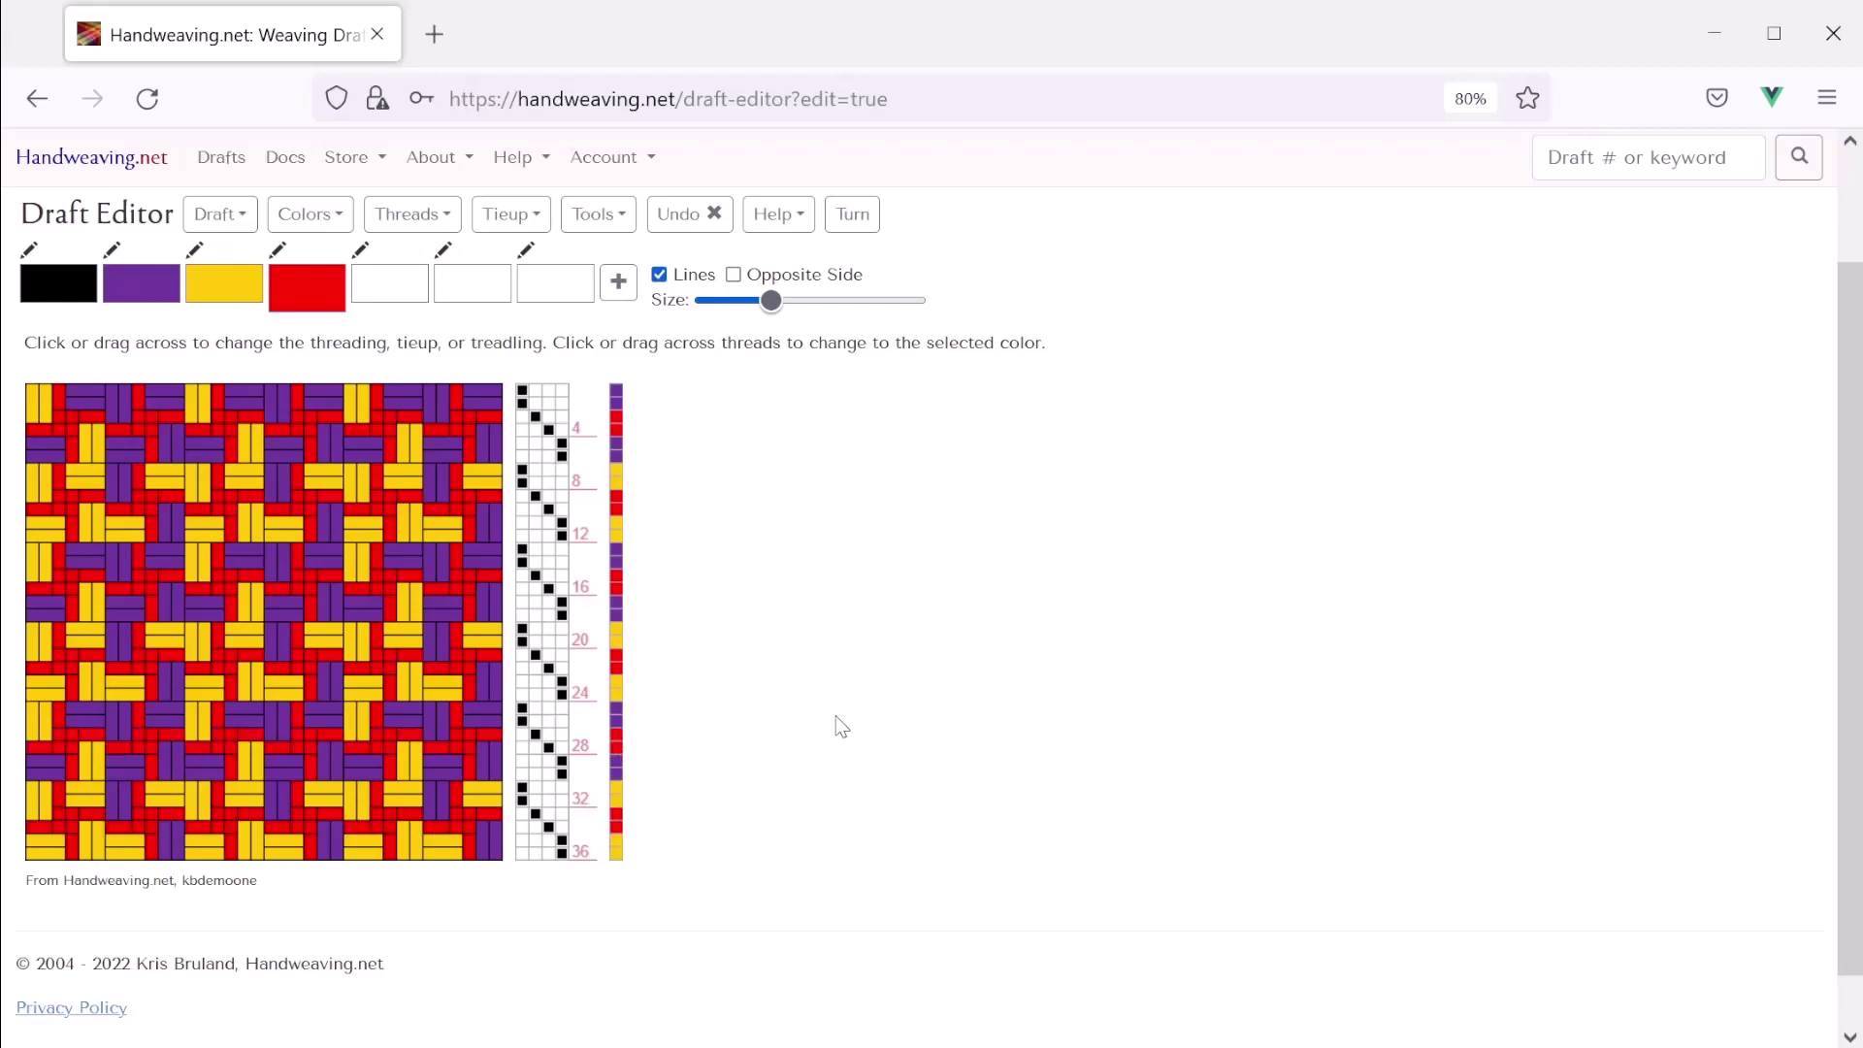
{"action": "scroll", "coordinate": [841, 728], "scroll_direction": "up", "scroll_amount": 2}
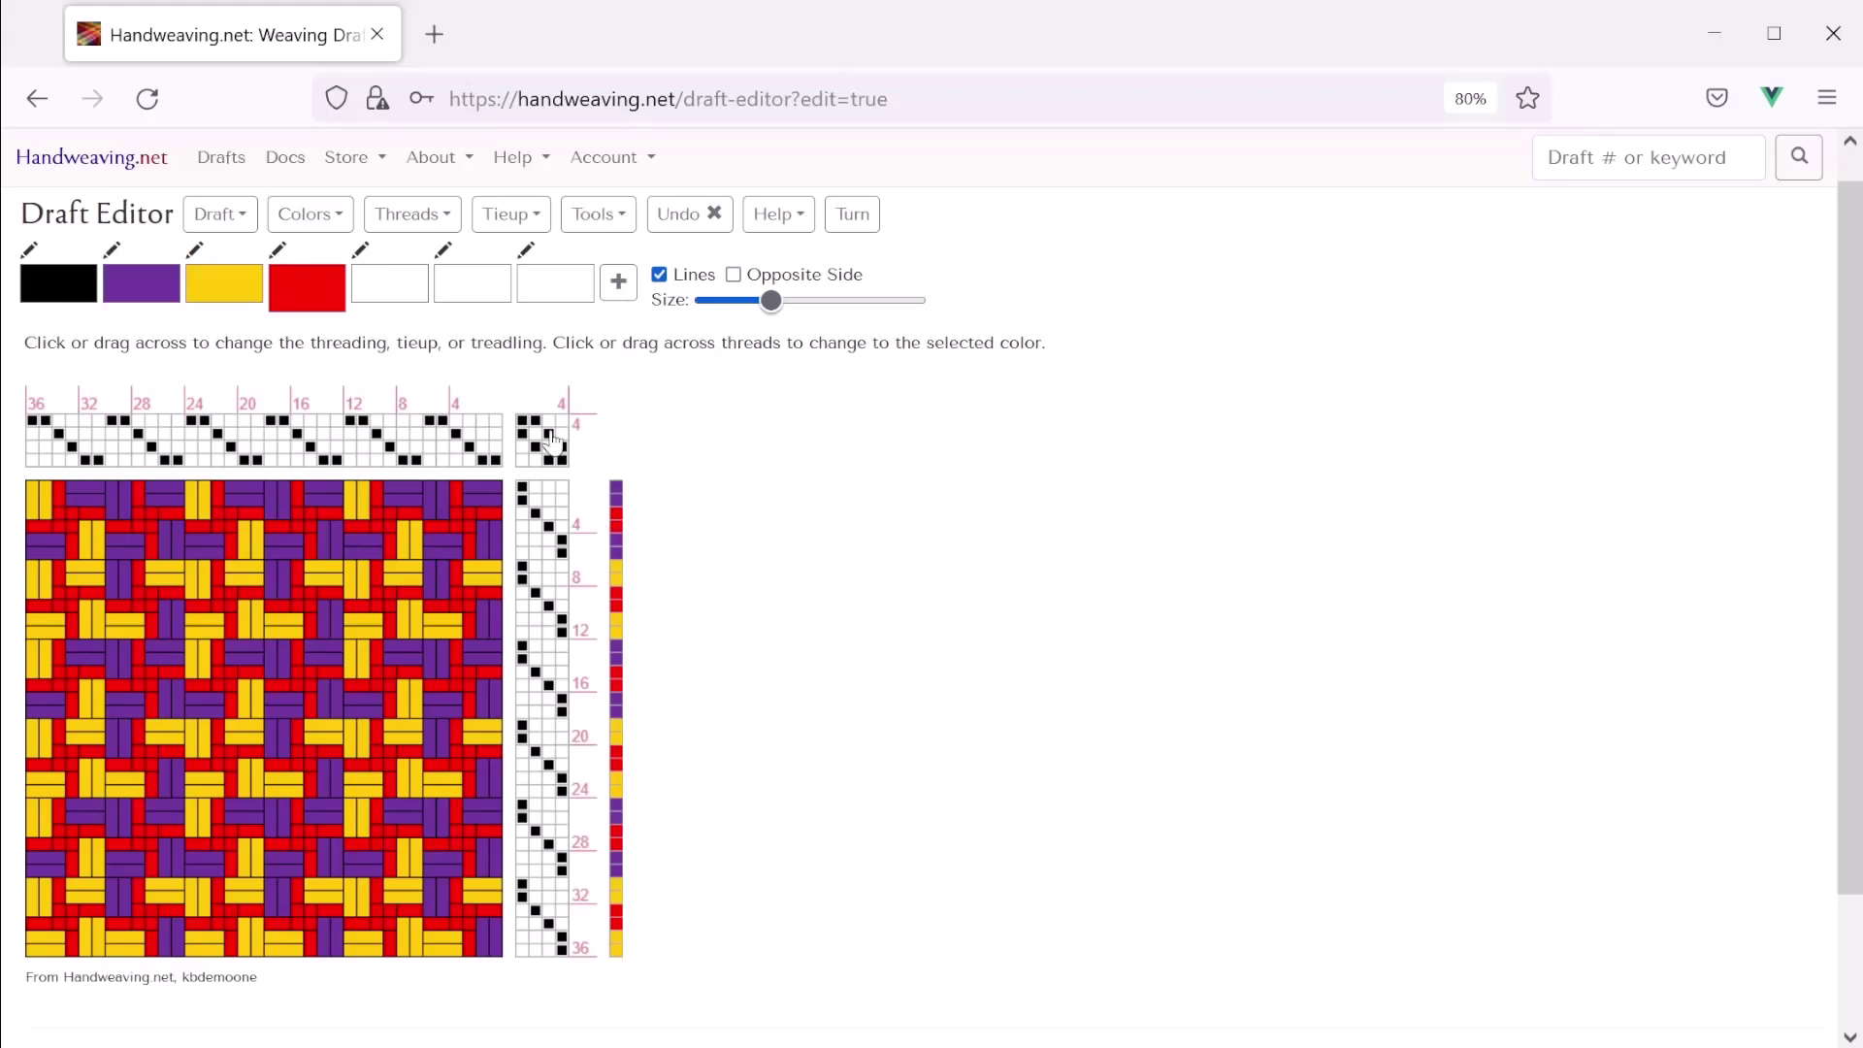
Cancel the draft download and go to the Handweaving.net home page, discarding unsaved changes
{"action": "left_click", "coordinate": [238, 214]}
{"action": "left_click", "coordinate": [232, 266]}
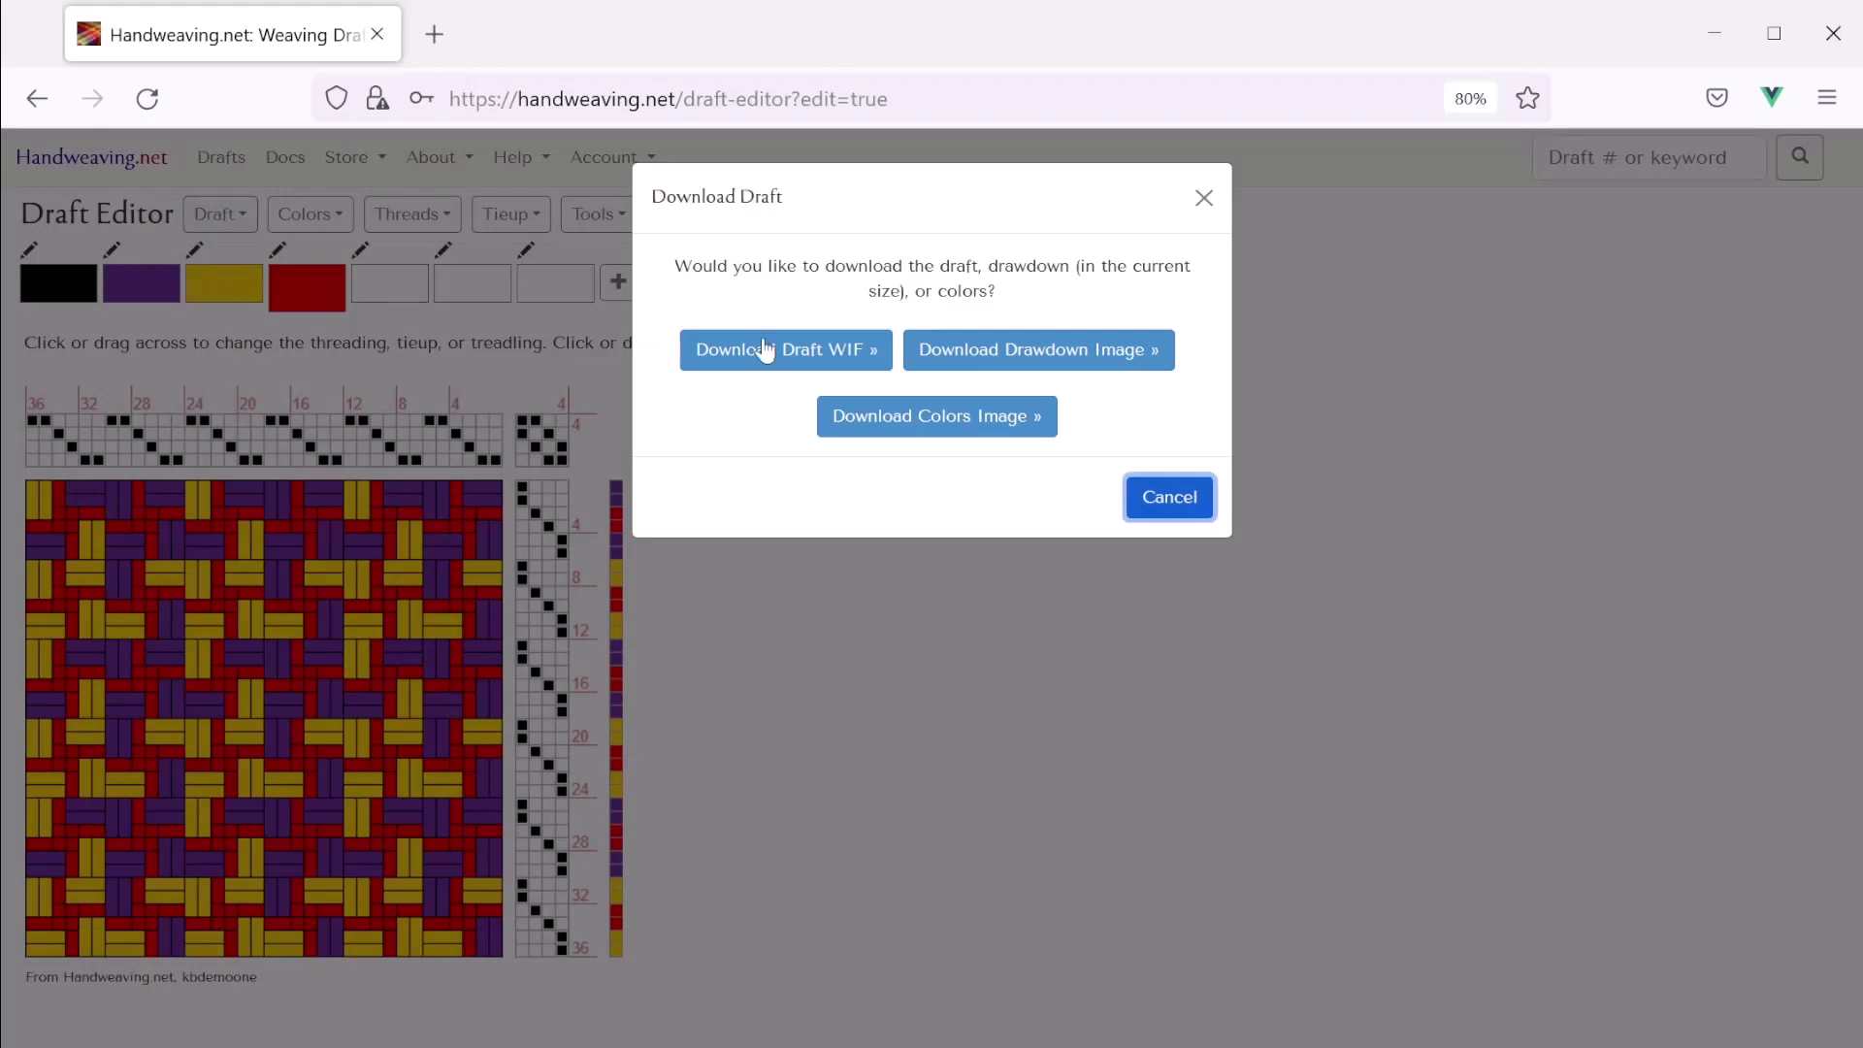
{"action": "left_click", "coordinate": [1184, 499]}
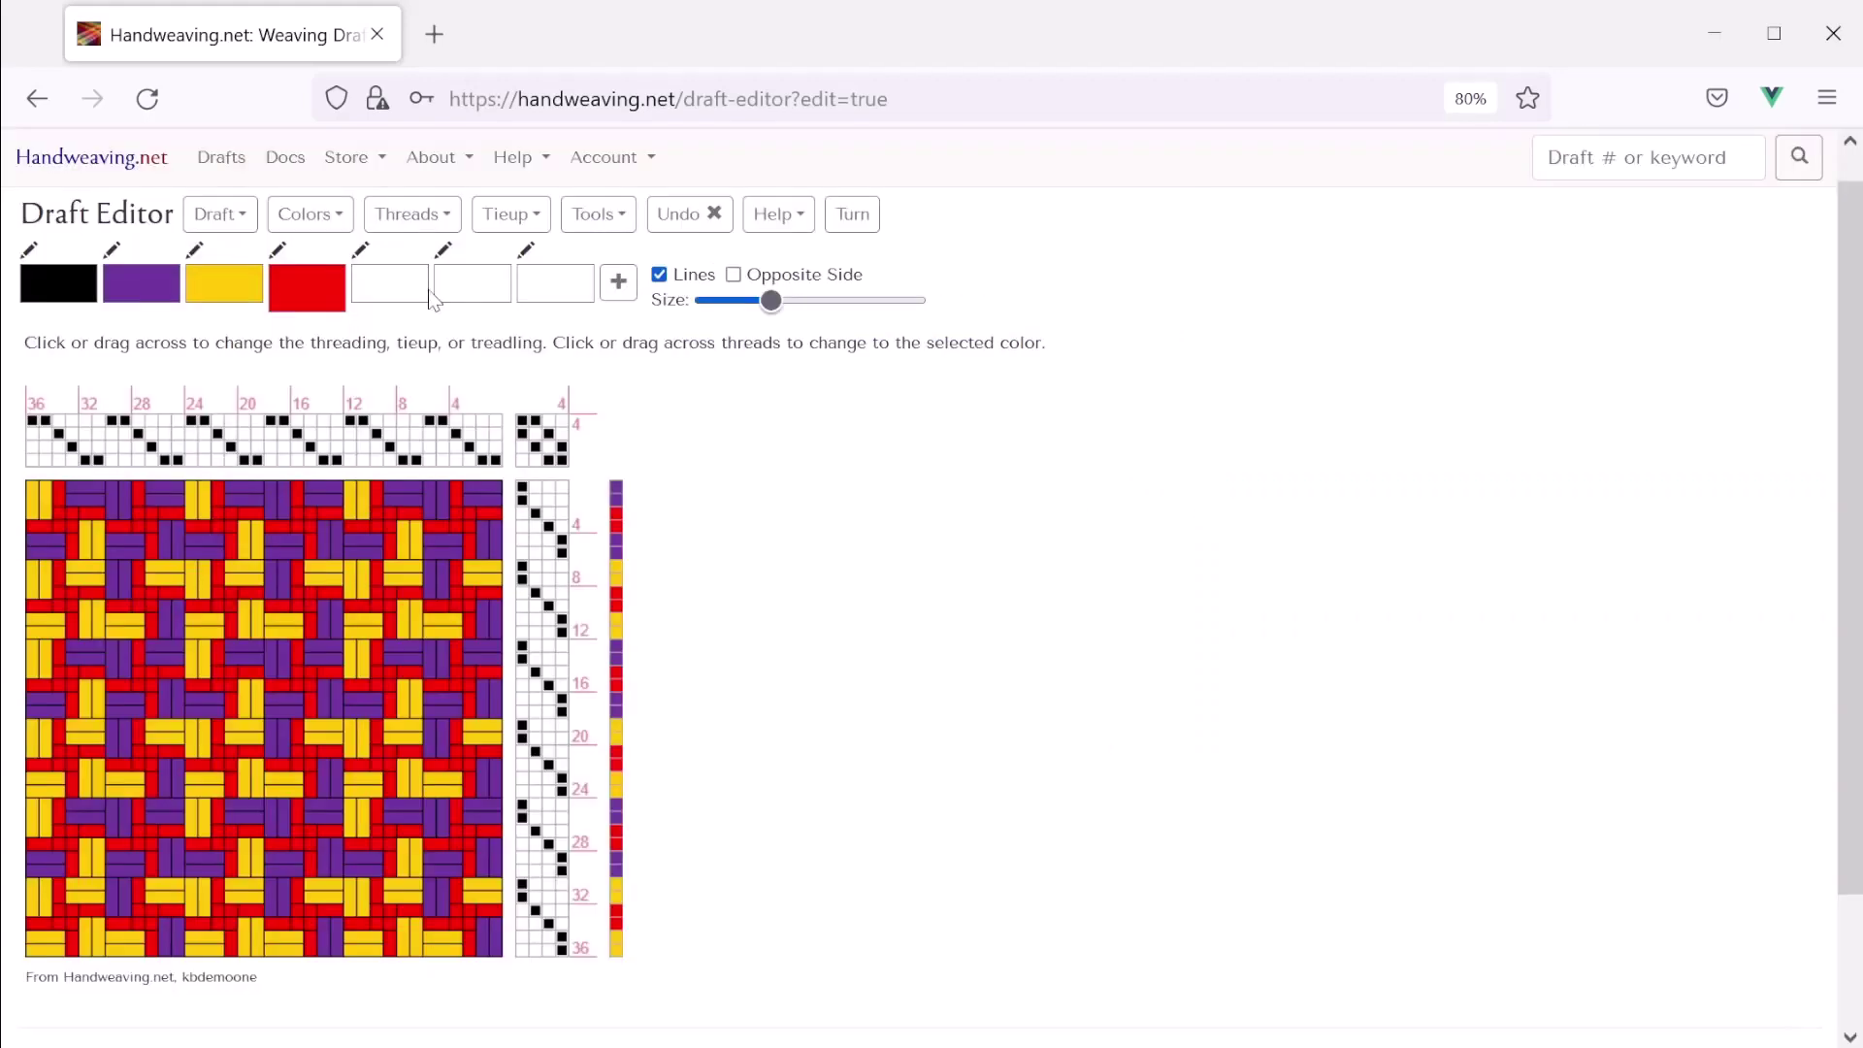
{"action": "left_click", "coordinate": [117, 159]}
{"action": "left_click", "coordinate": [1111, 339]}
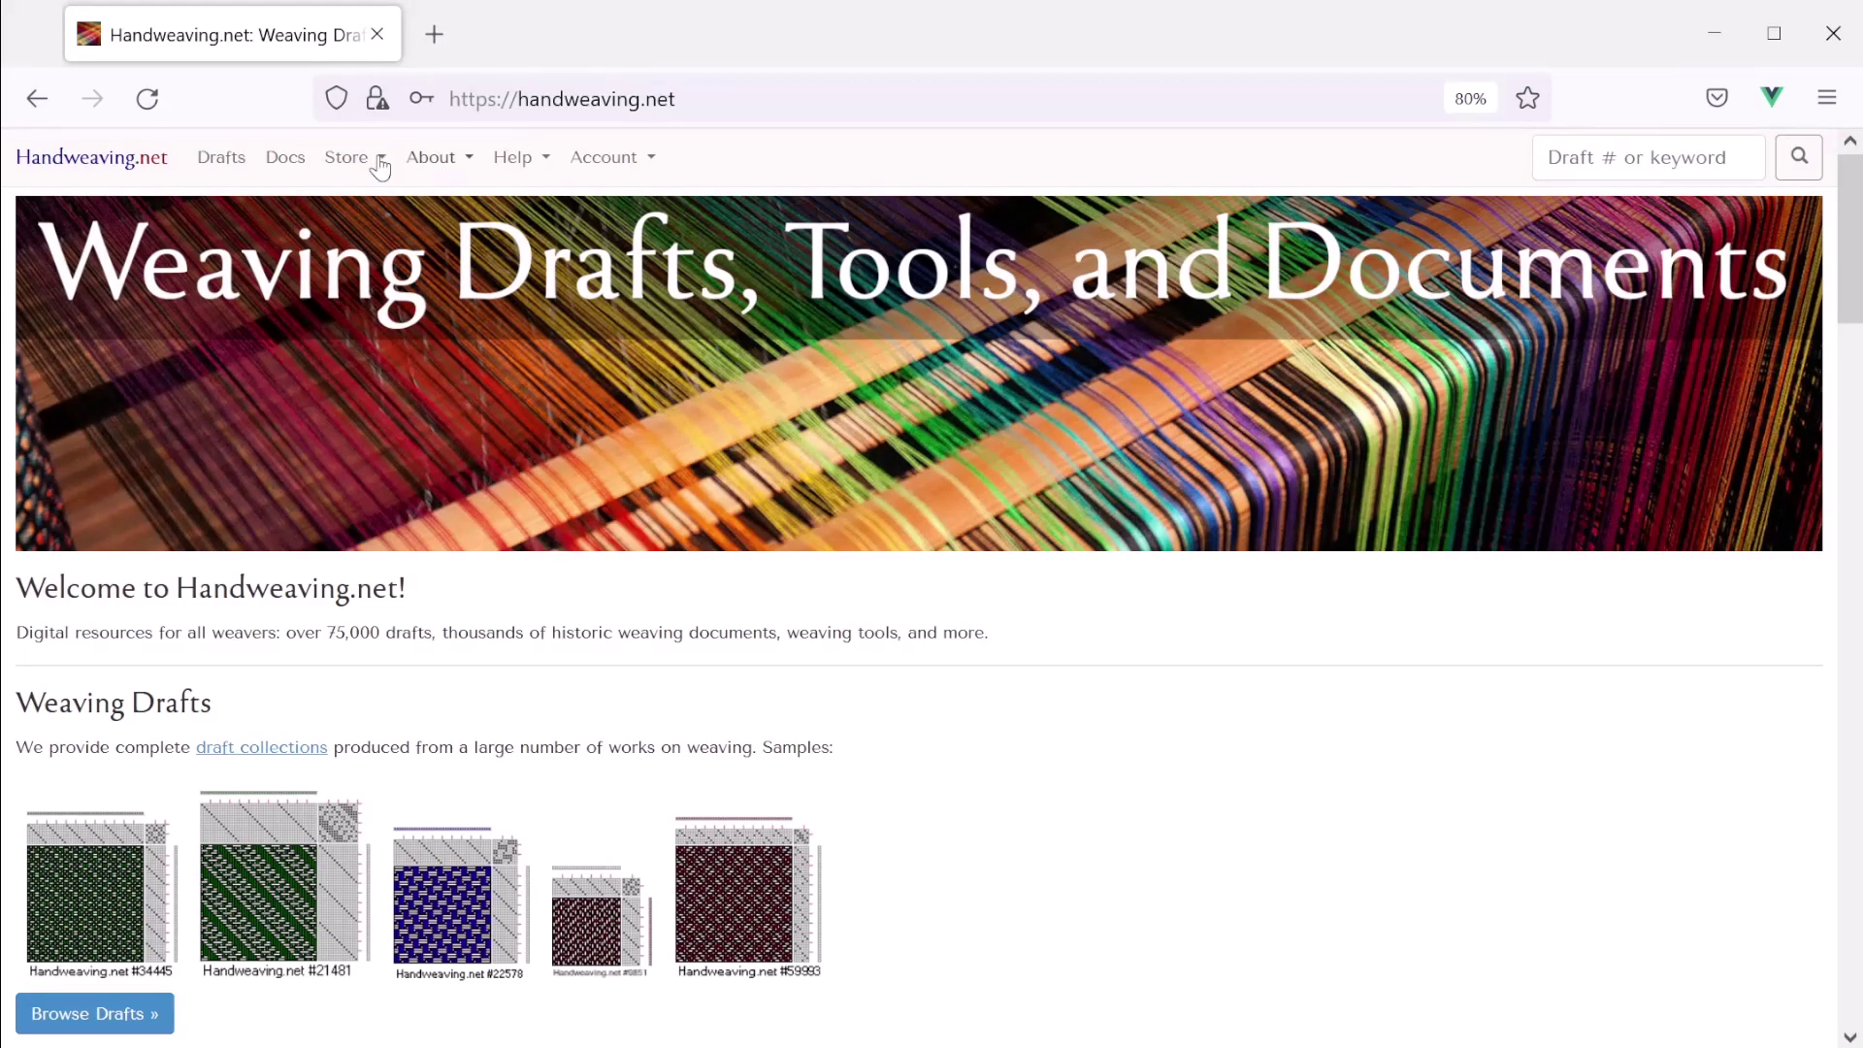
Start a new draft from the draft archive titled 'KB 16s Sample'
{"action": "left_click", "coordinate": [218, 167]}
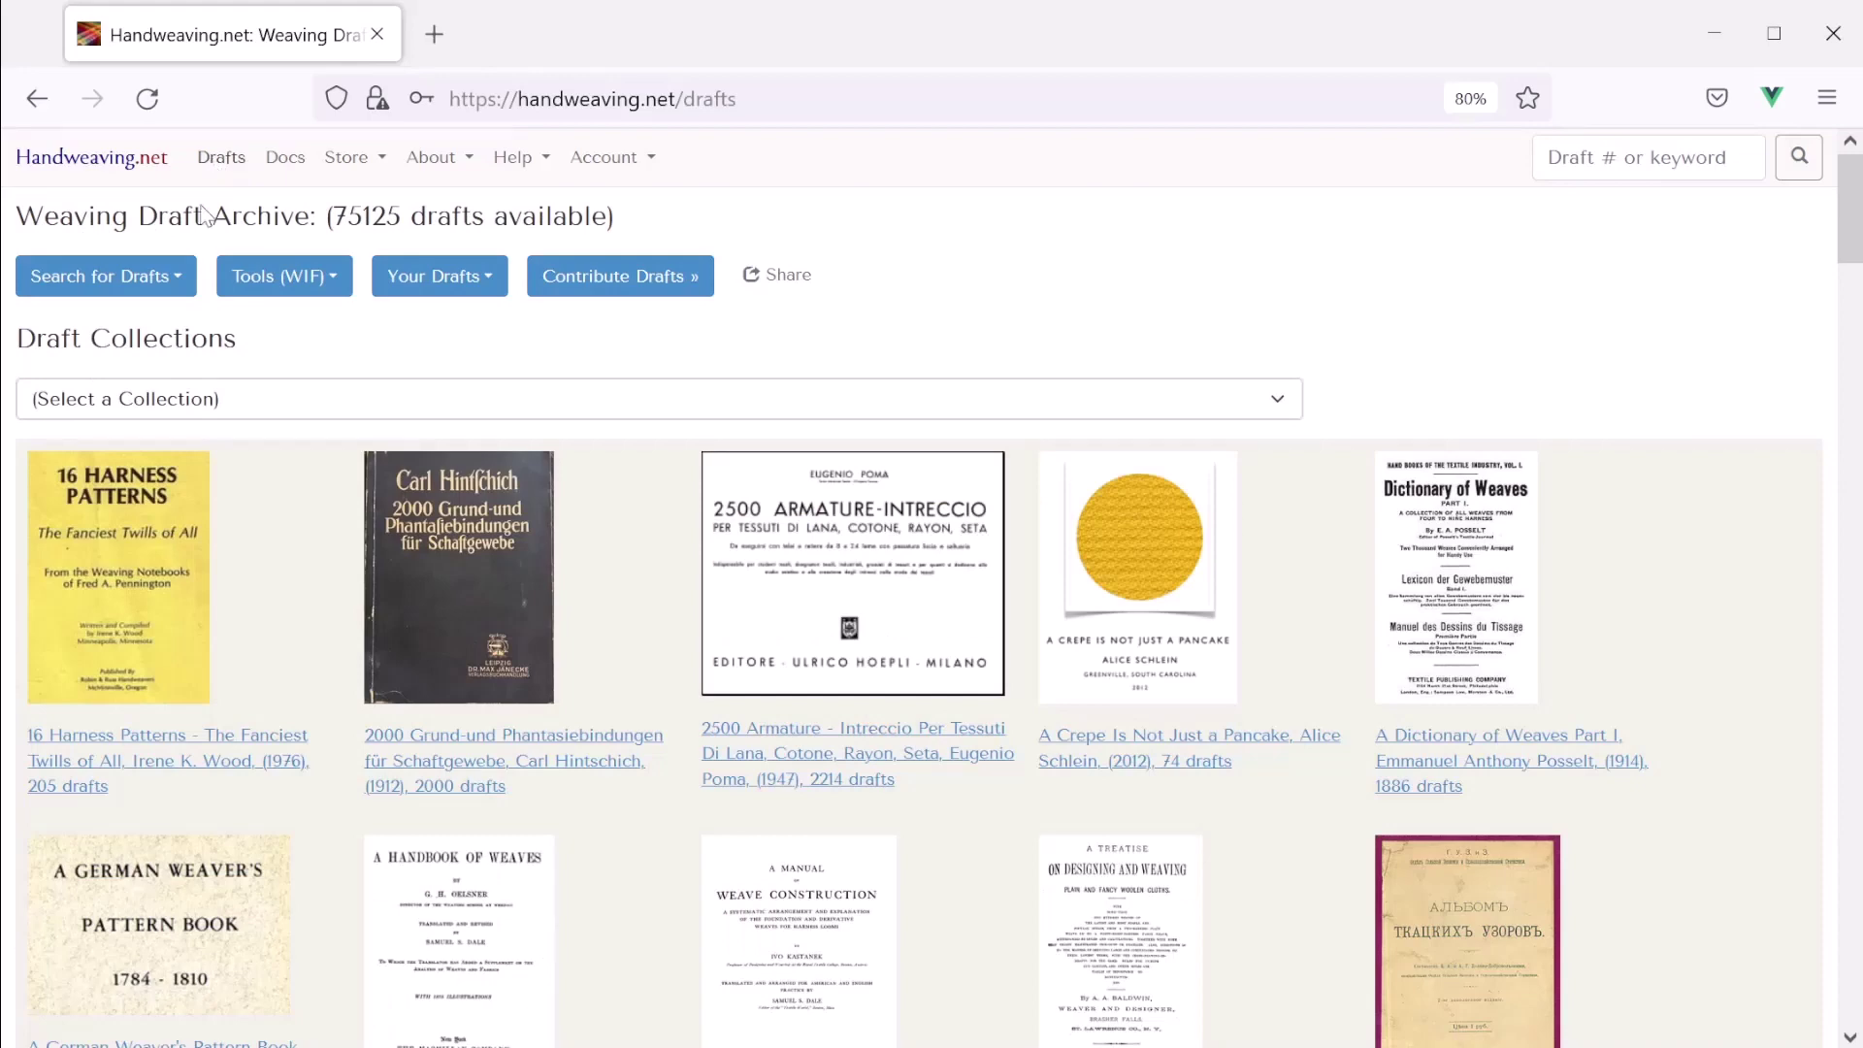
{"action": "left_click", "coordinate": [290, 286]}
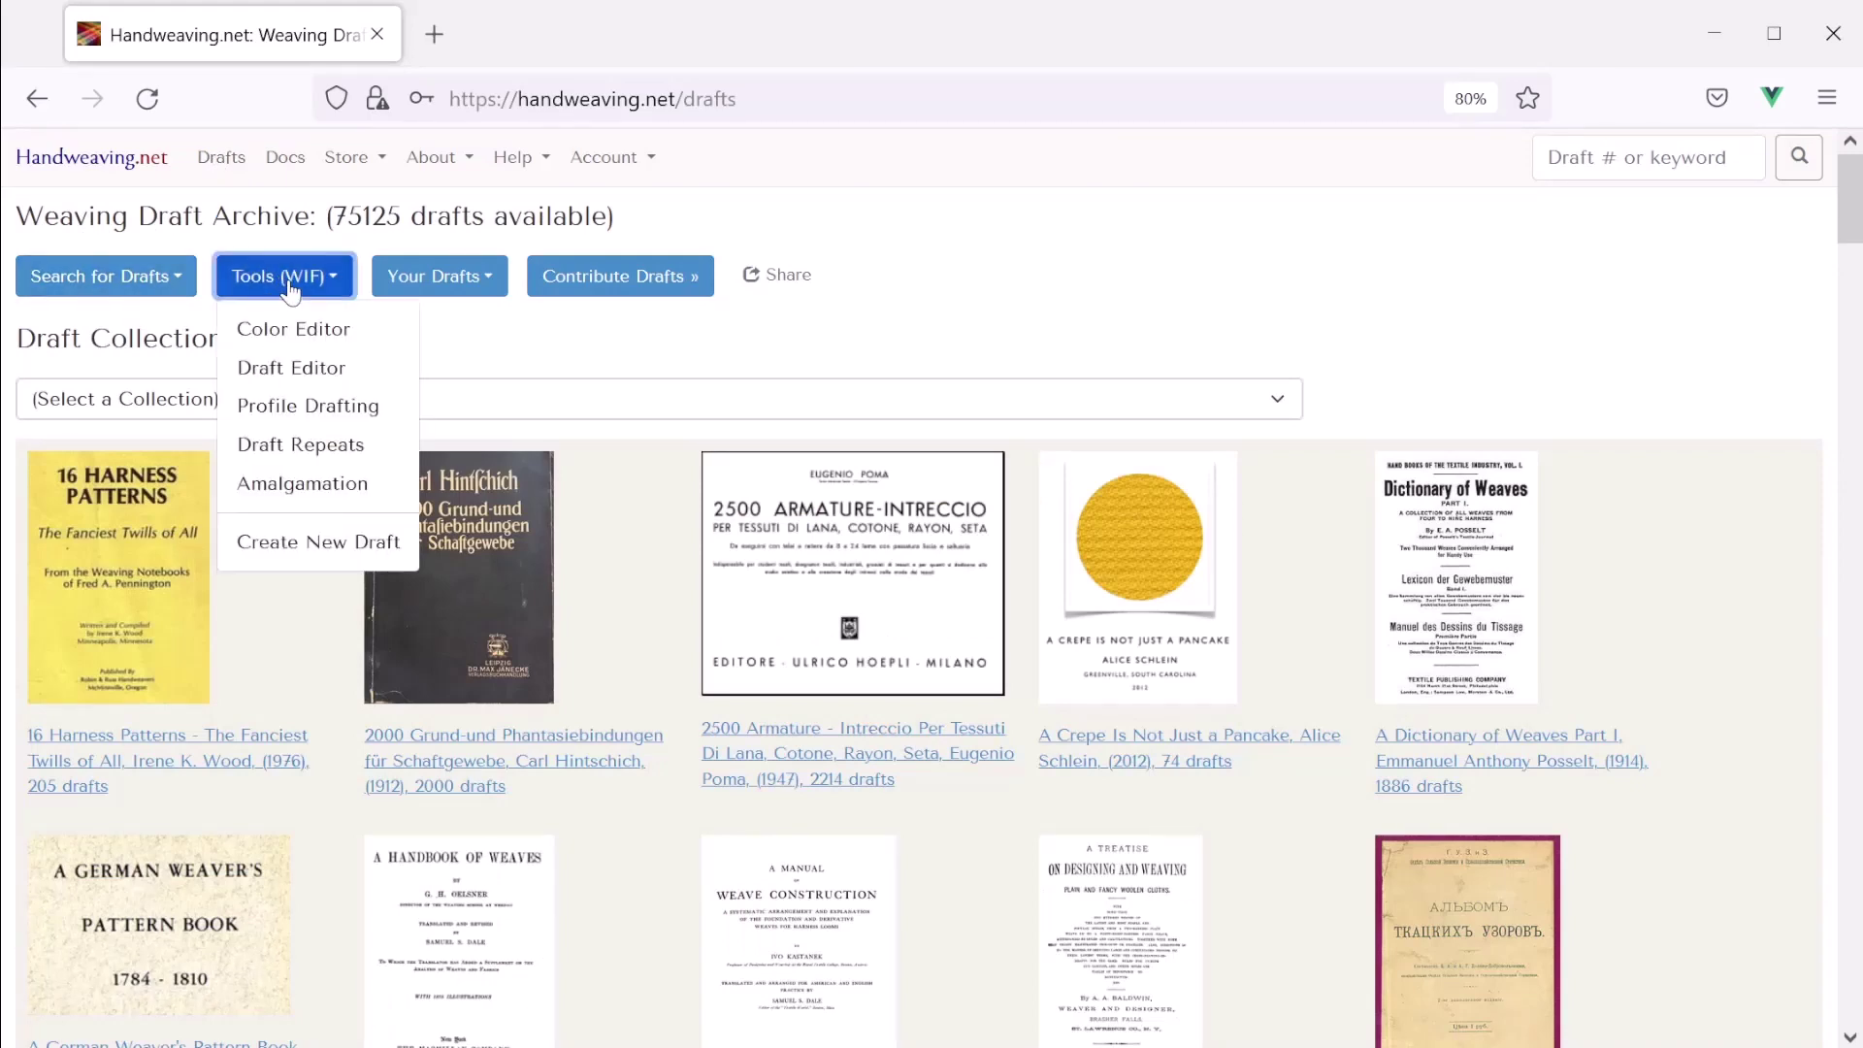
{"action": "left_click", "coordinate": [319, 551]}
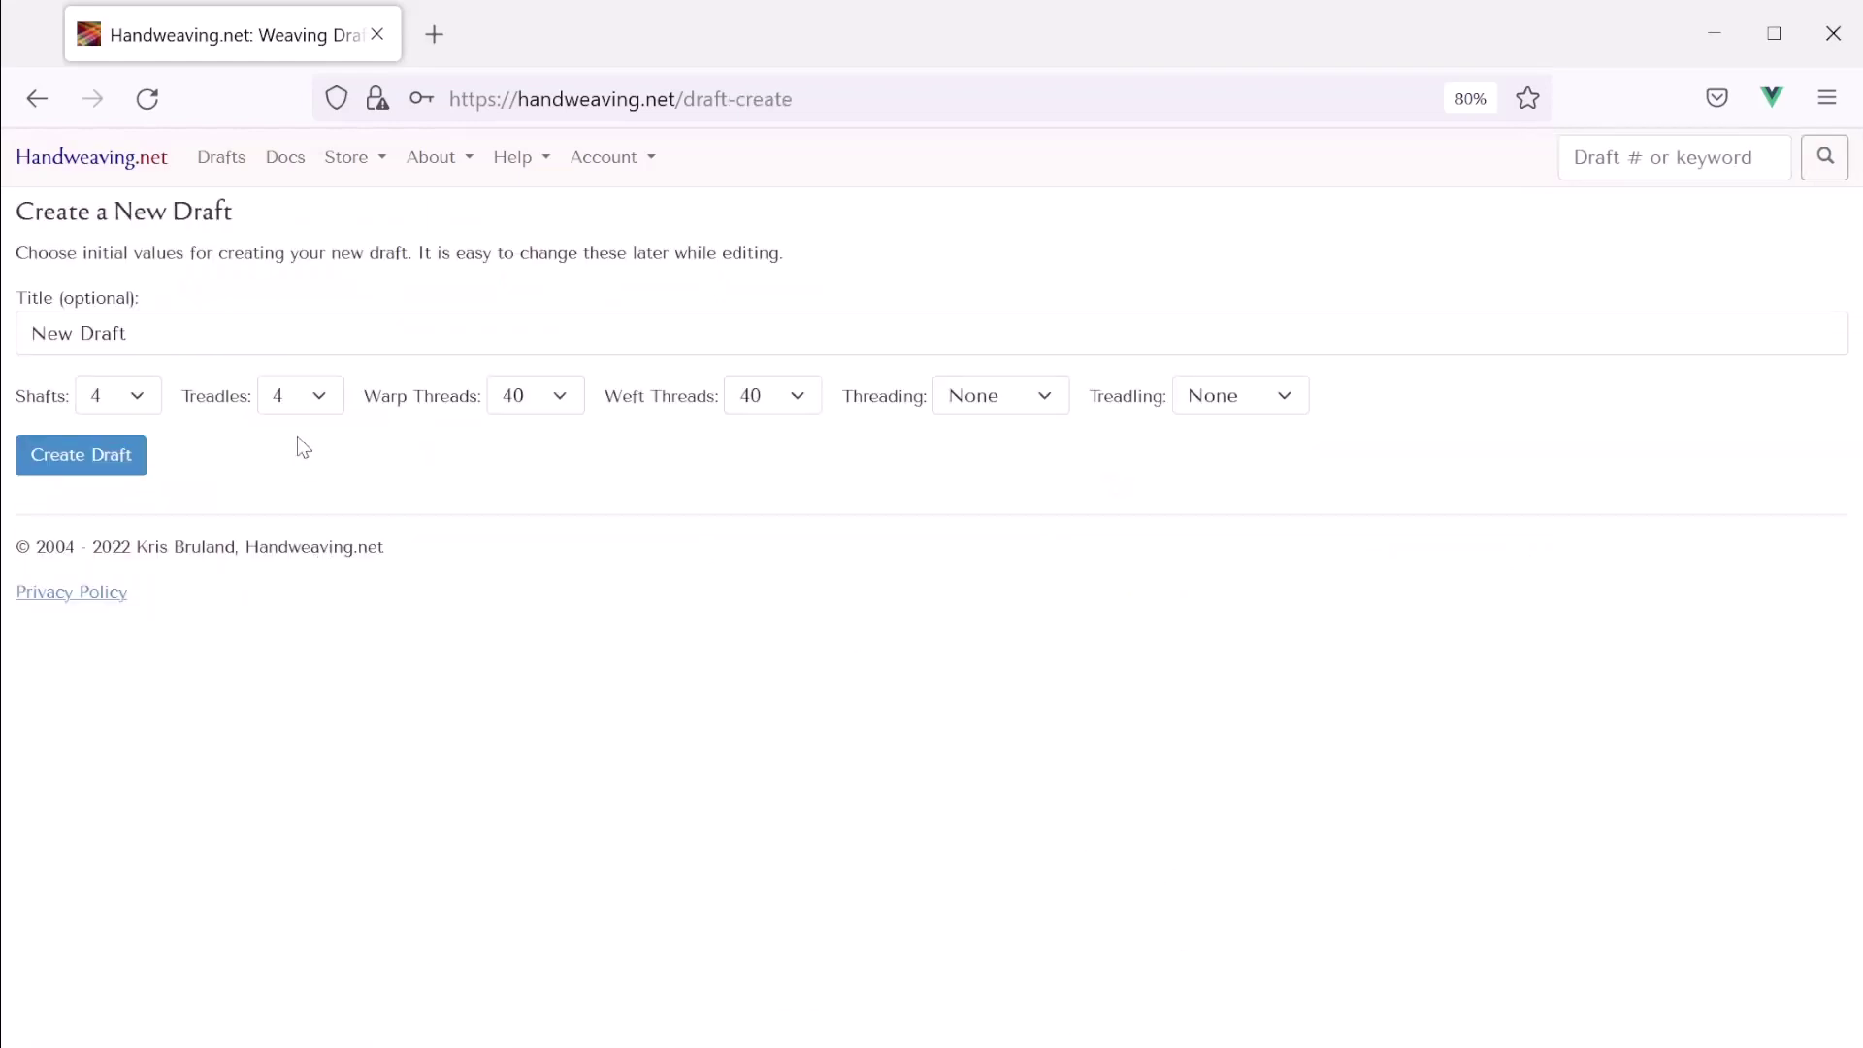
{"action": "triple_click", "coordinate": [158, 351]}
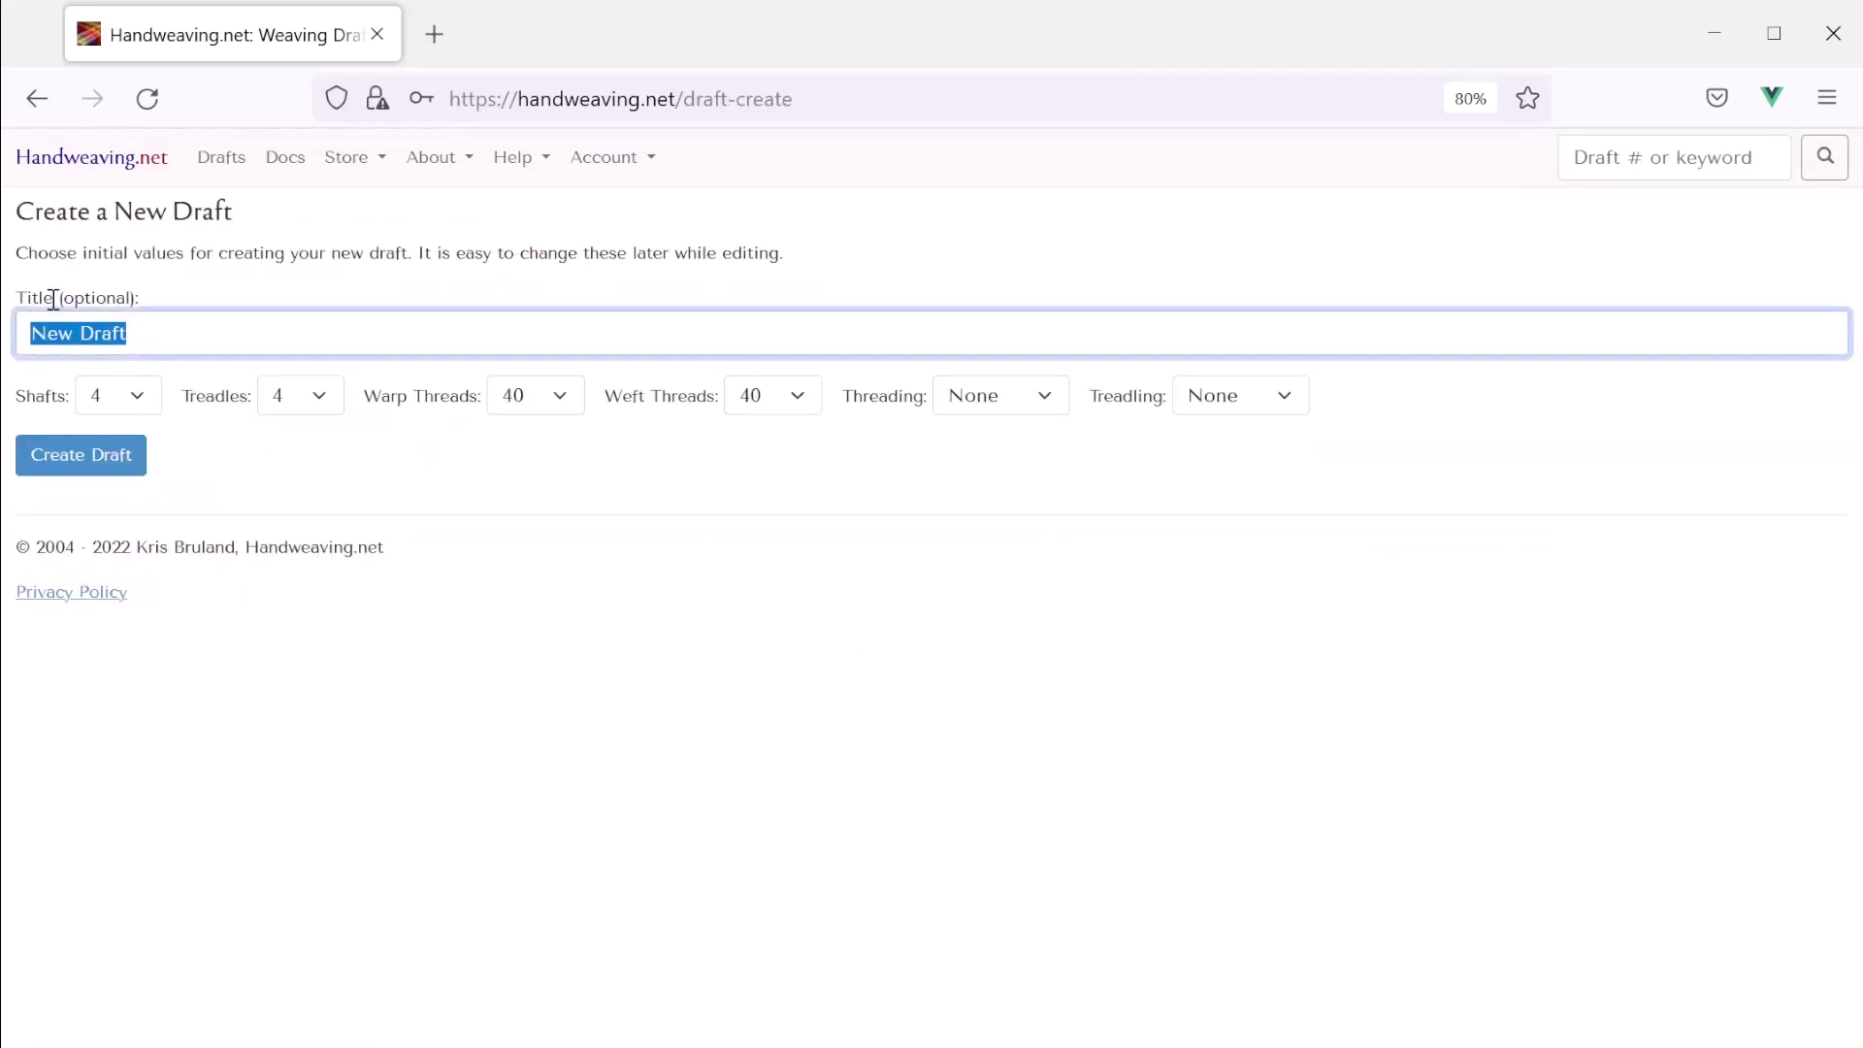
{"action": "type", "text": "KB 16s Sample"}
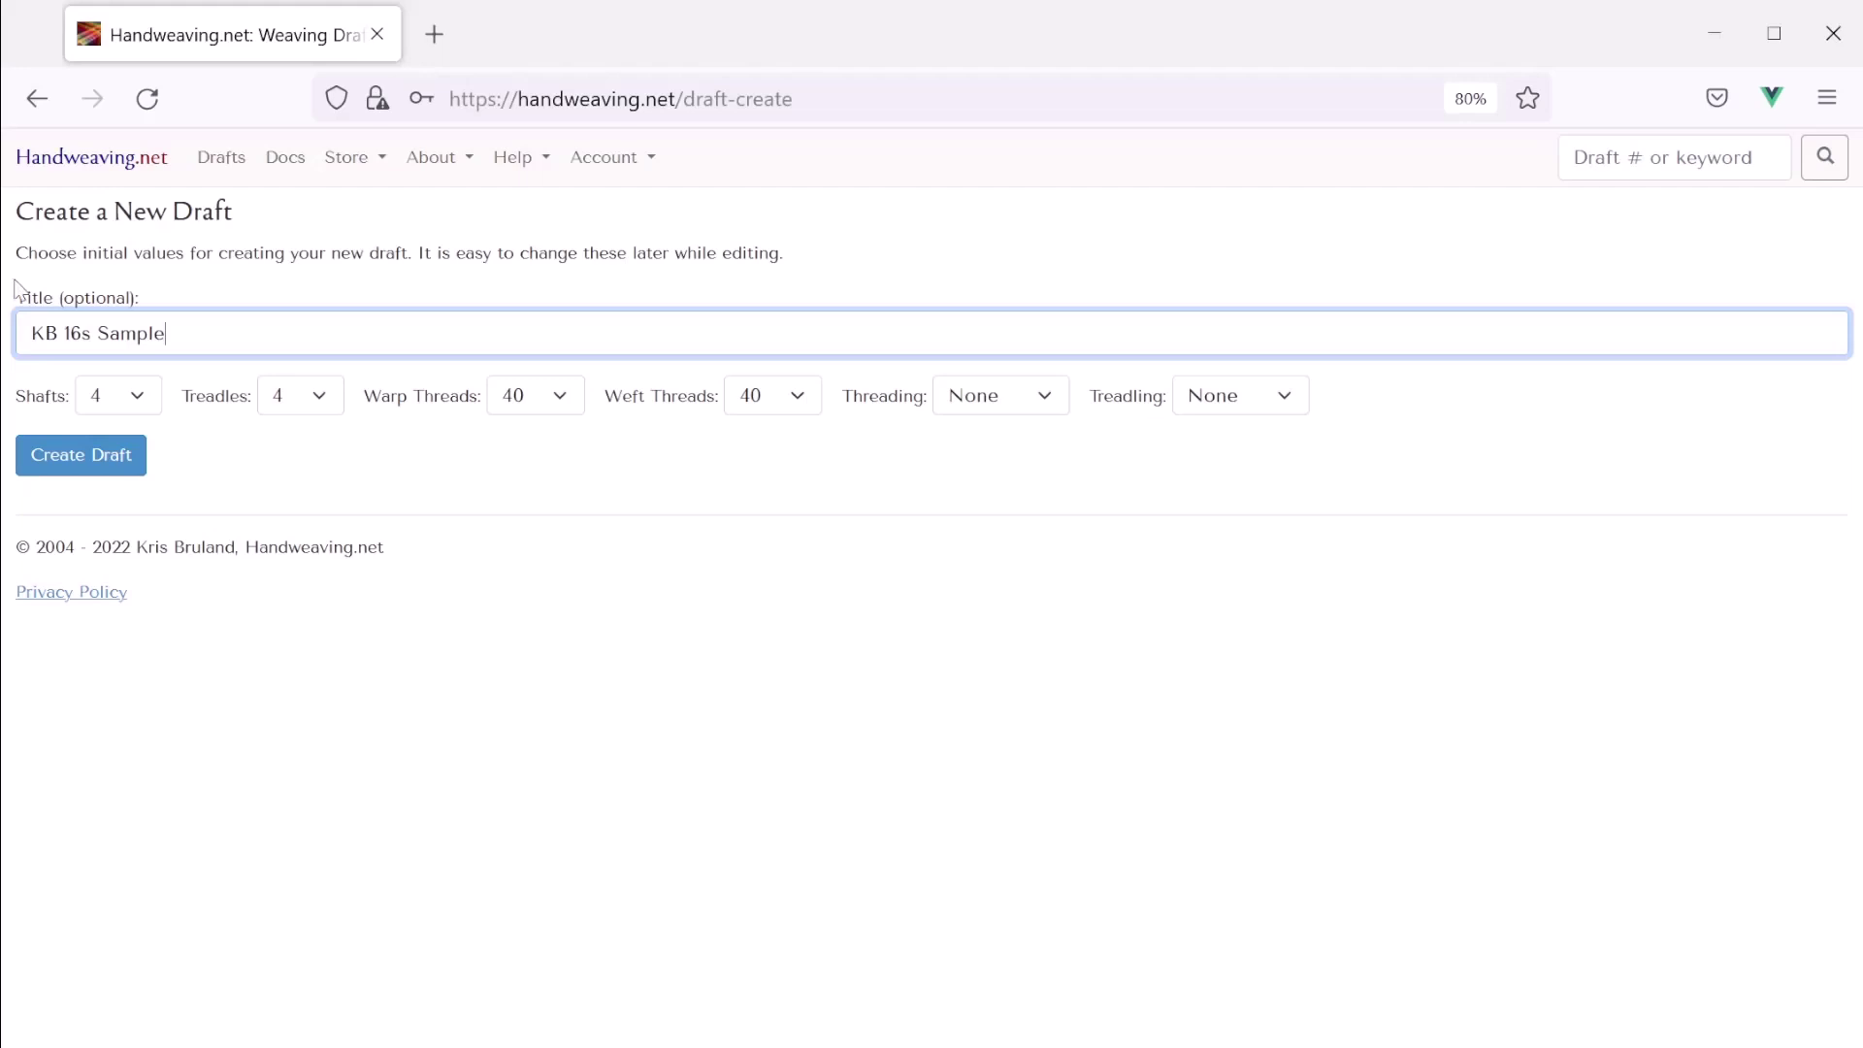
Set 16 shafts and treadles, 60 warp and weft threads, and Point threading and treadling
{"action": "left_click", "coordinate": [139, 394]}
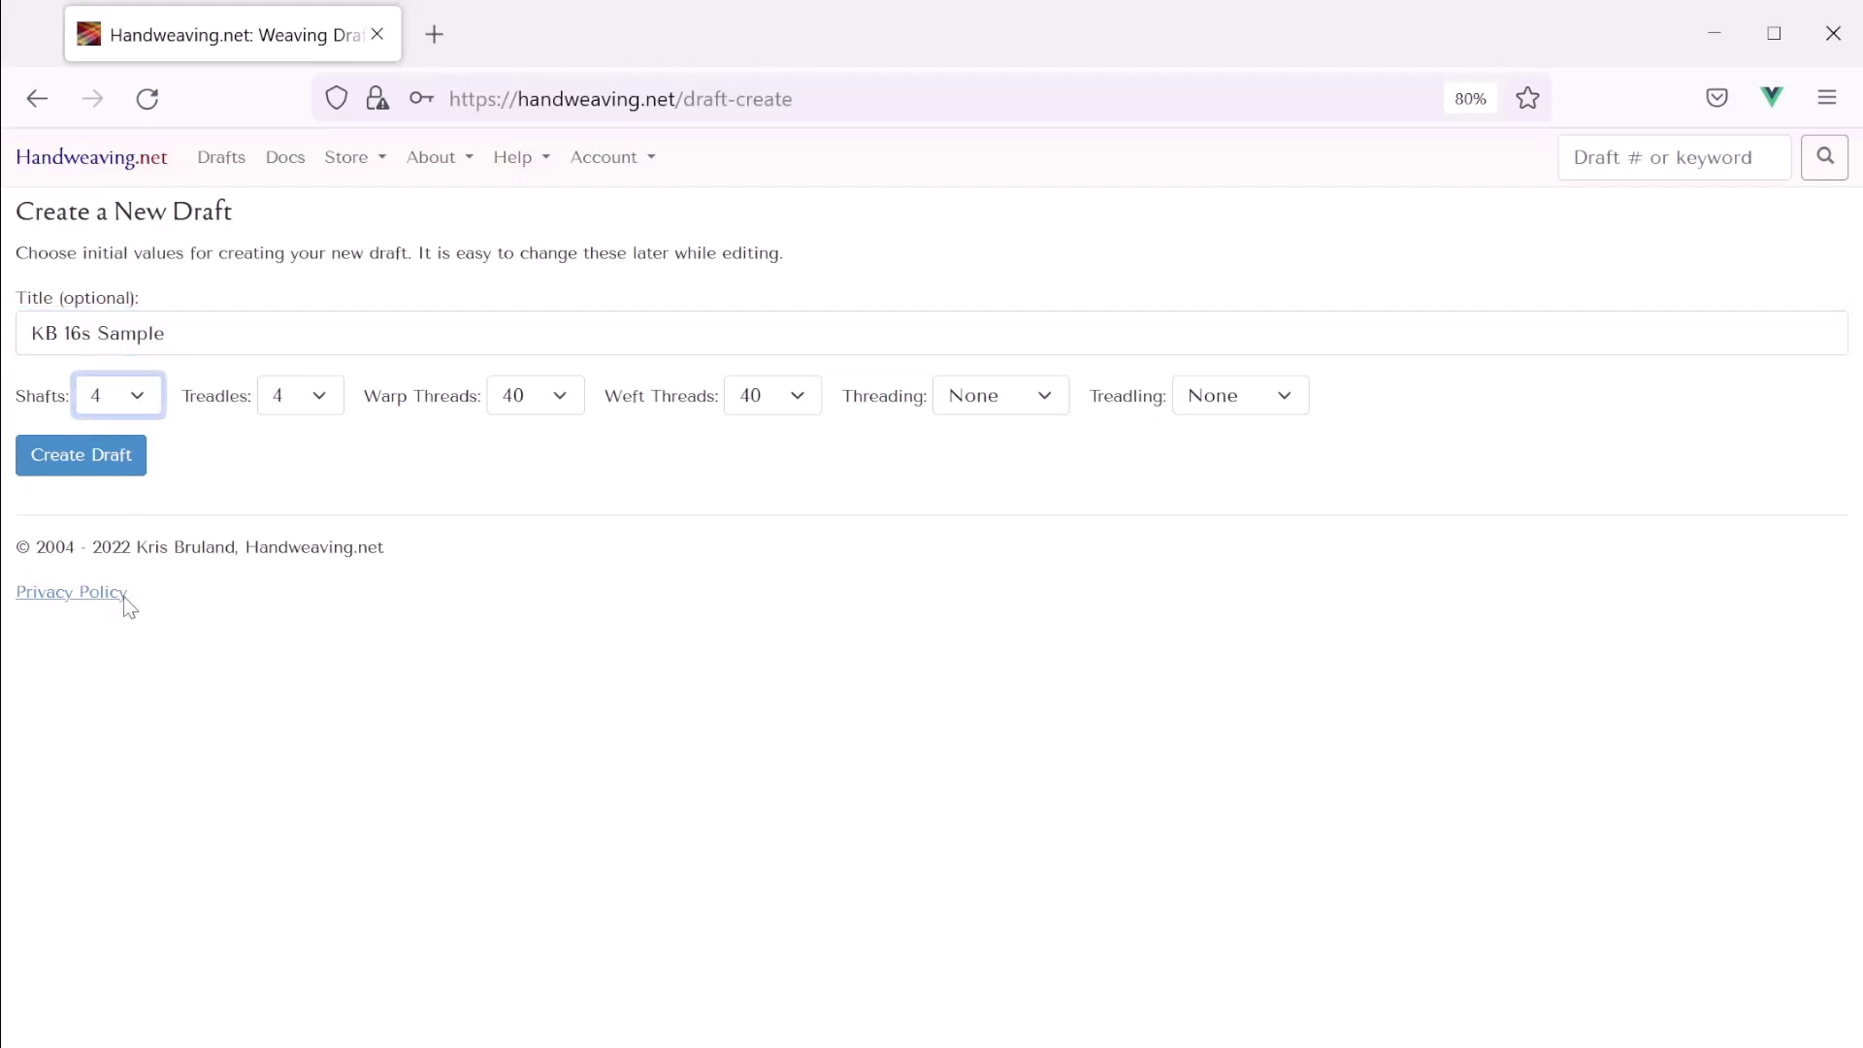
{"action": "left_click", "coordinate": [302, 406]}
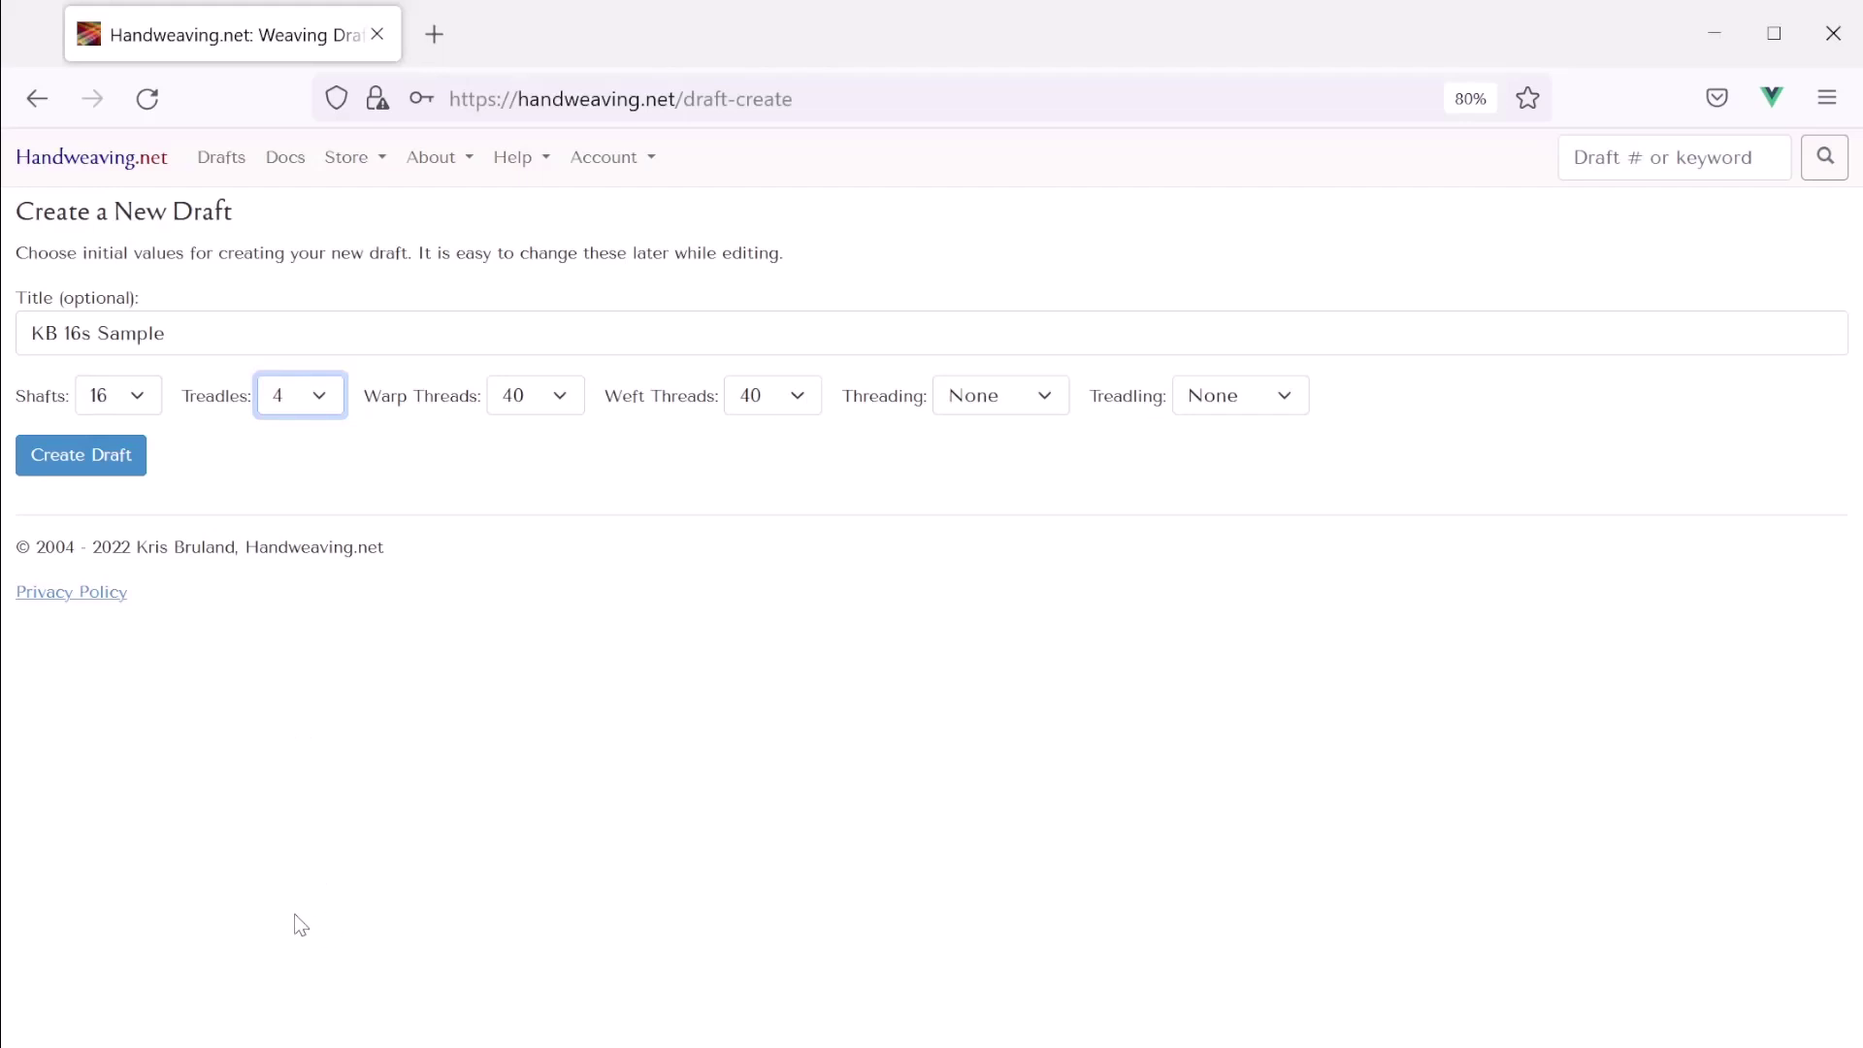
{"action": "type", "text": "16"}
{"action": "left_click", "coordinate": [558, 396]}
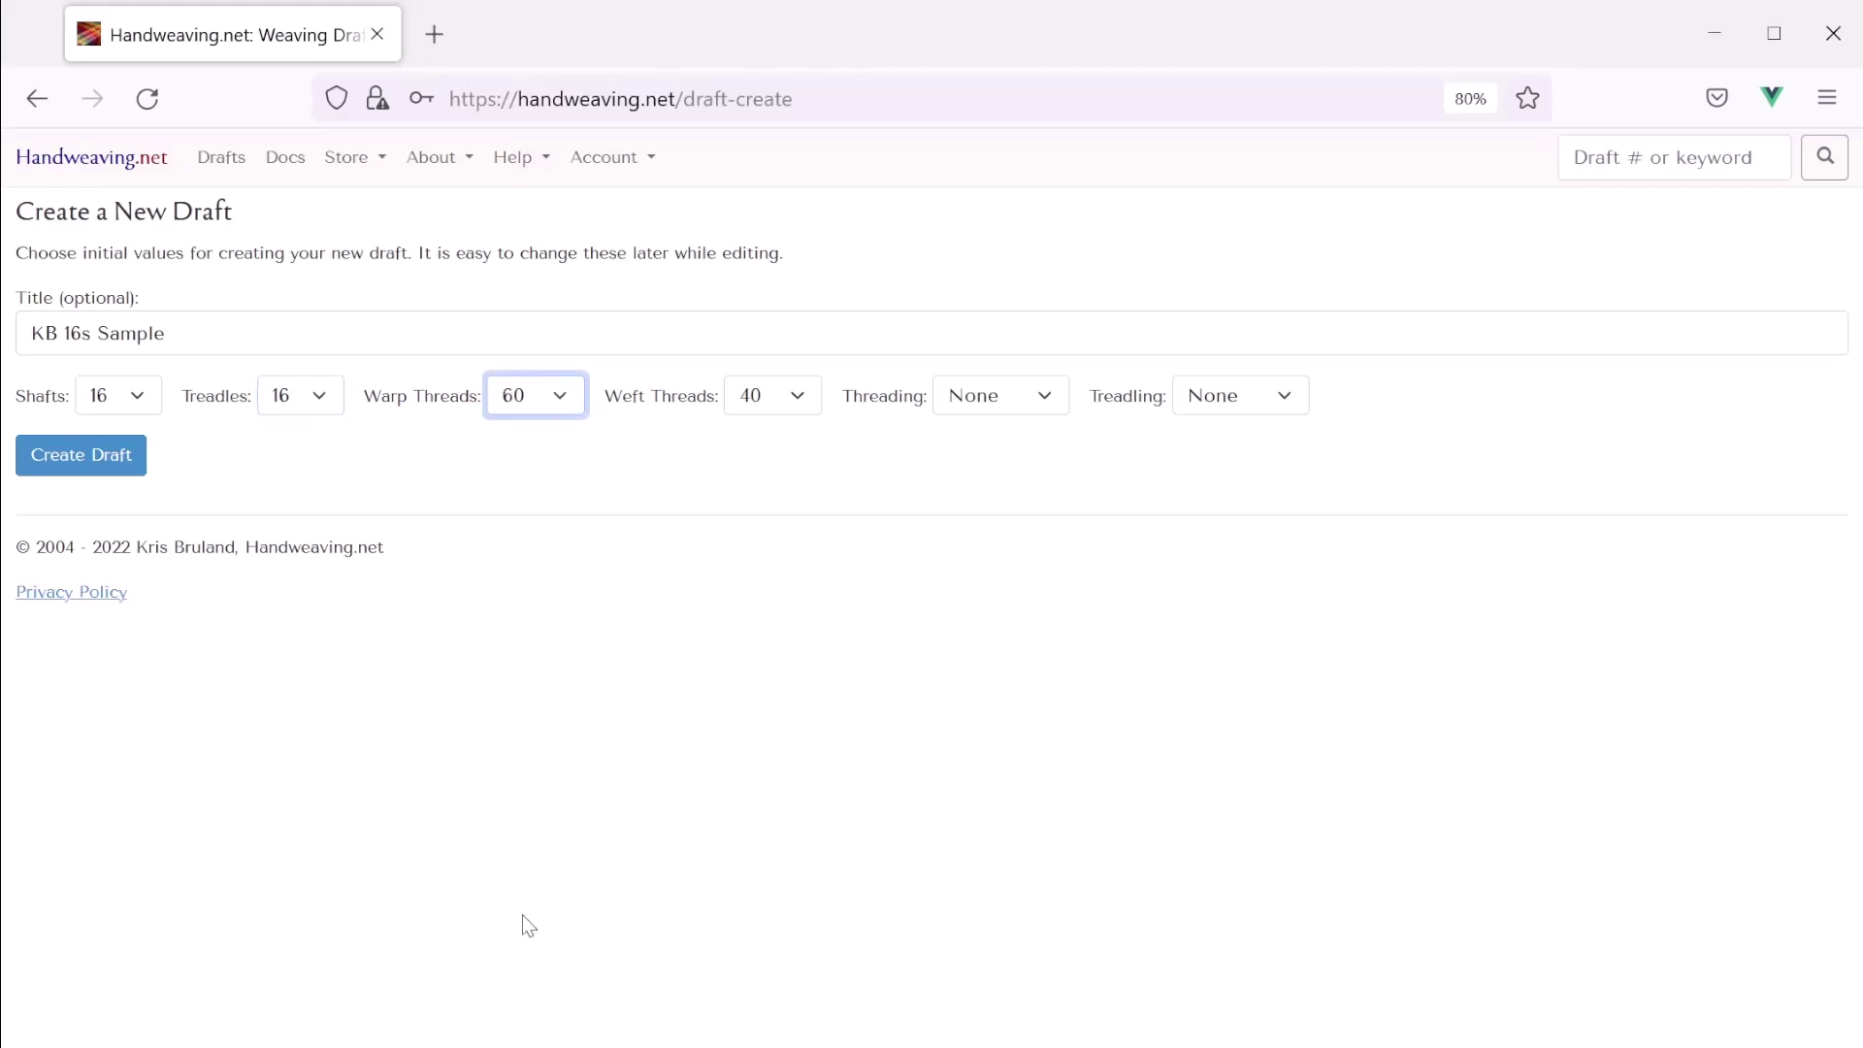
{"action": "key", "text": "Tab"}
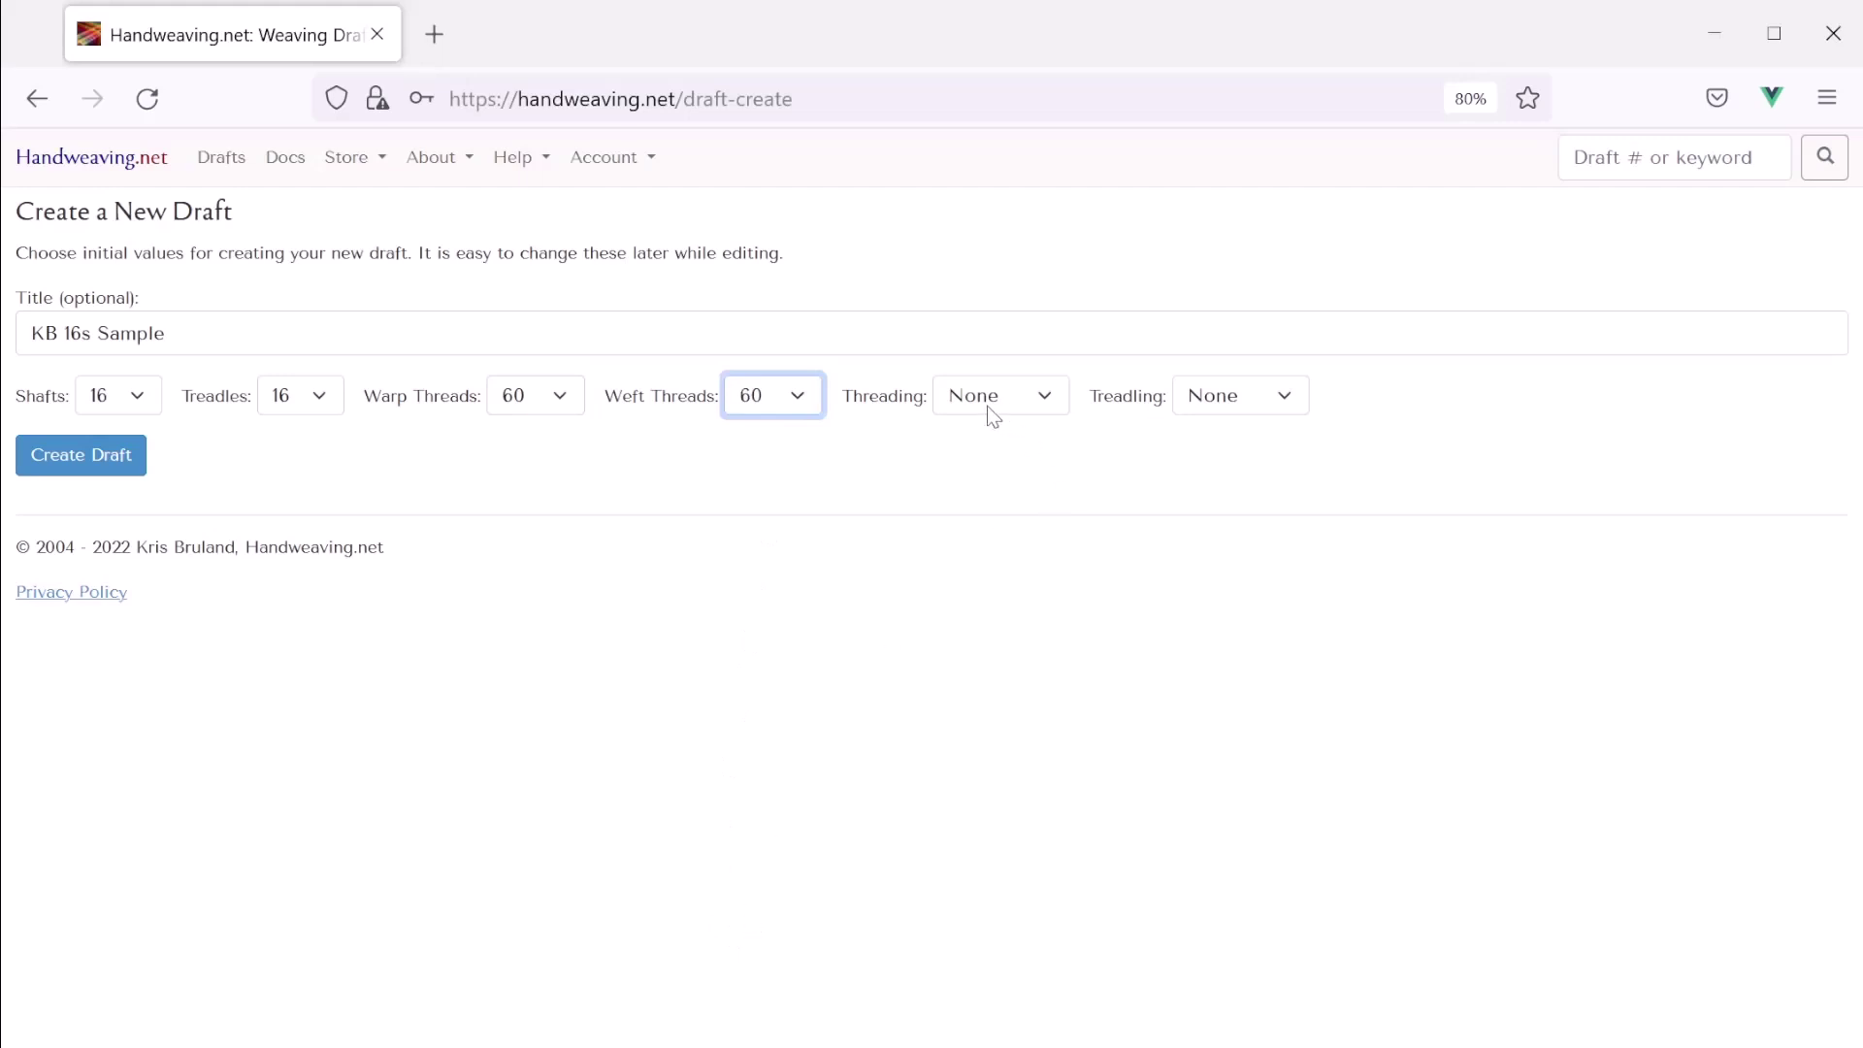
{"action": "key", "text": "Tab"}
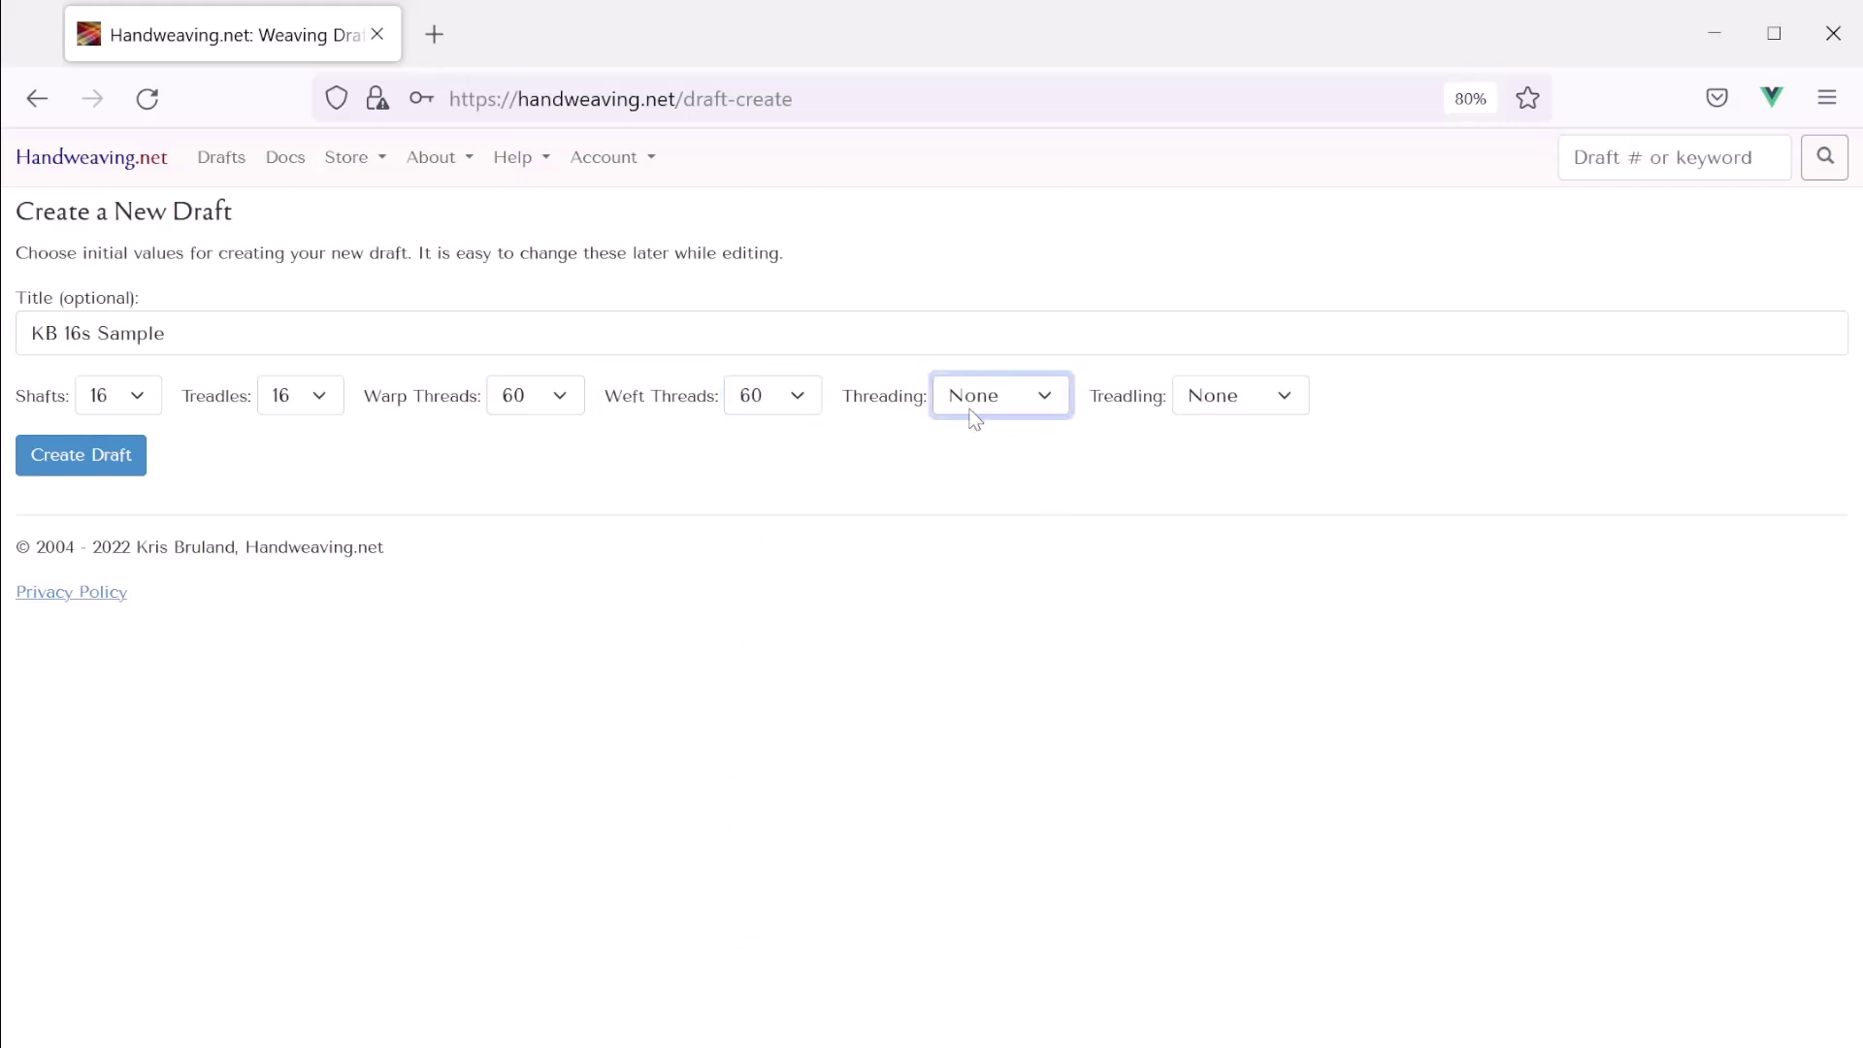
{"action": "key", "text": "p"}
{"action": "key", "text": "Tab"}
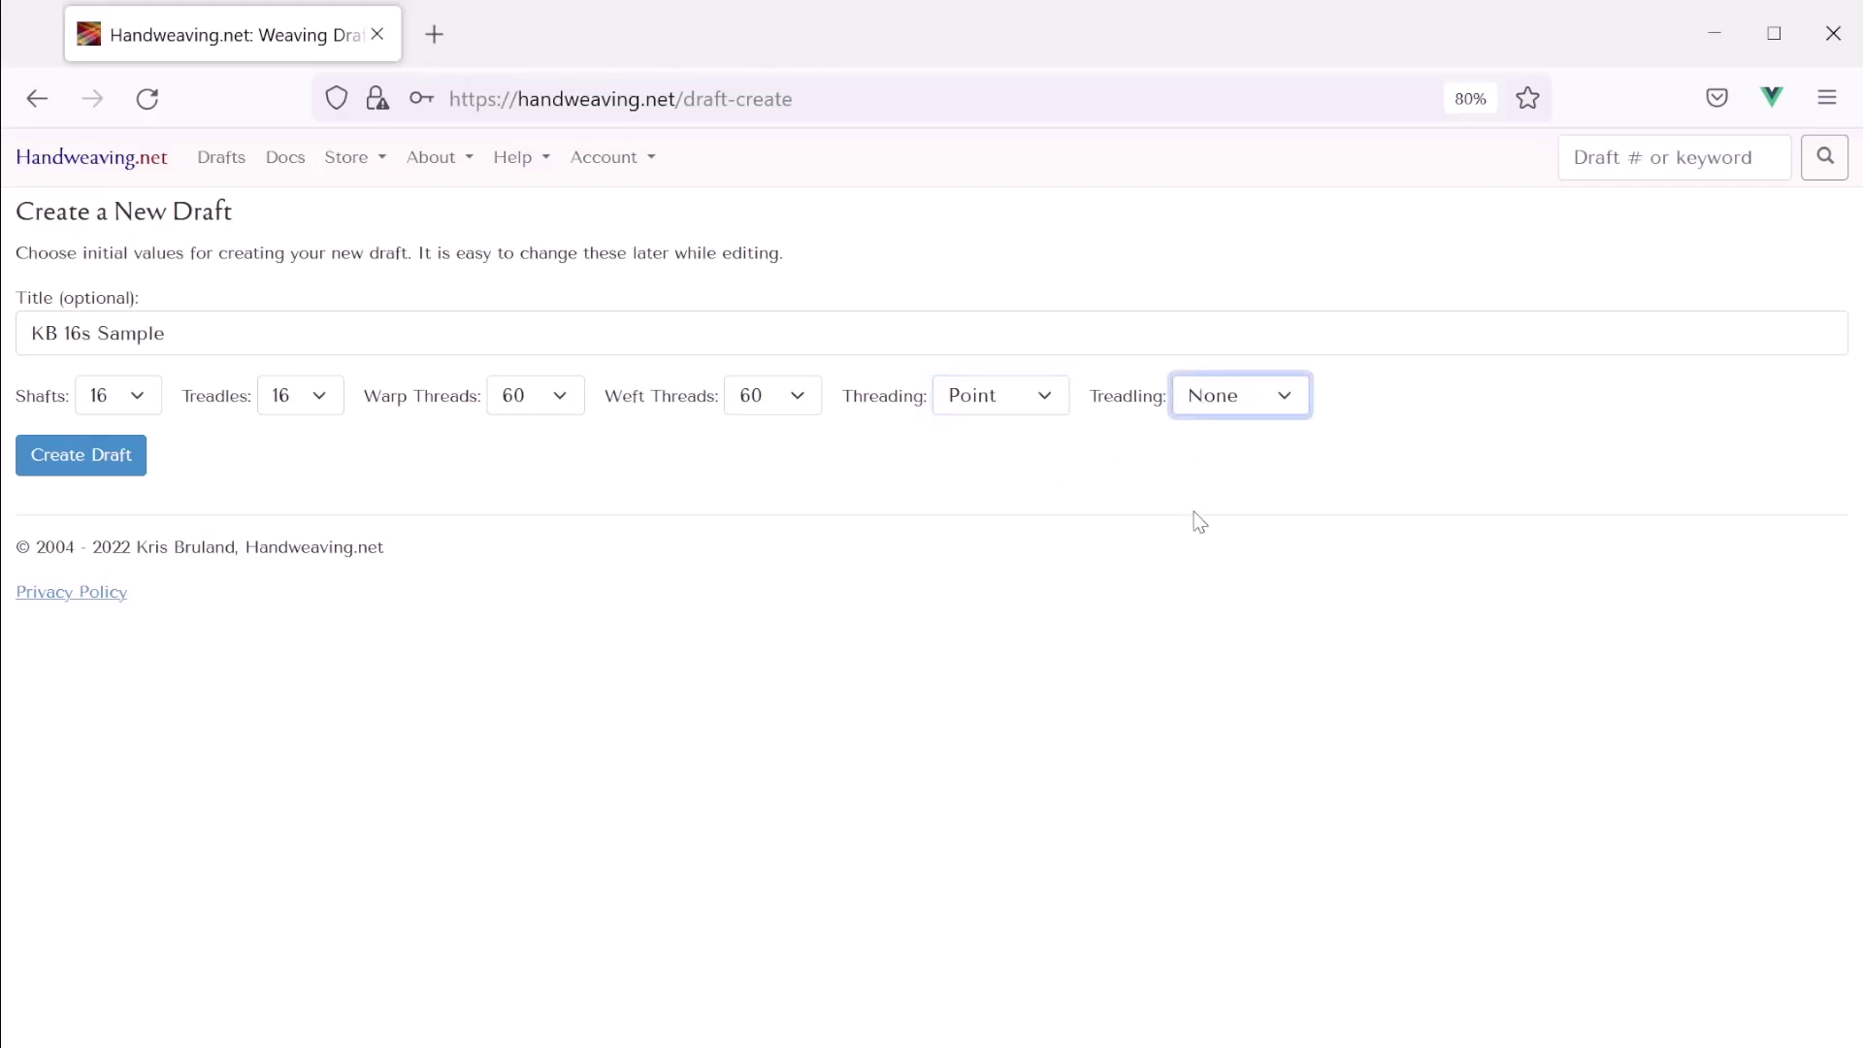
{"action": "key", "text": "p"}
Create KB 16s Sample and fill the tie-up's top-left 4×4 block of cells
{"action": "left_click", "coordinate": [71, 458]}
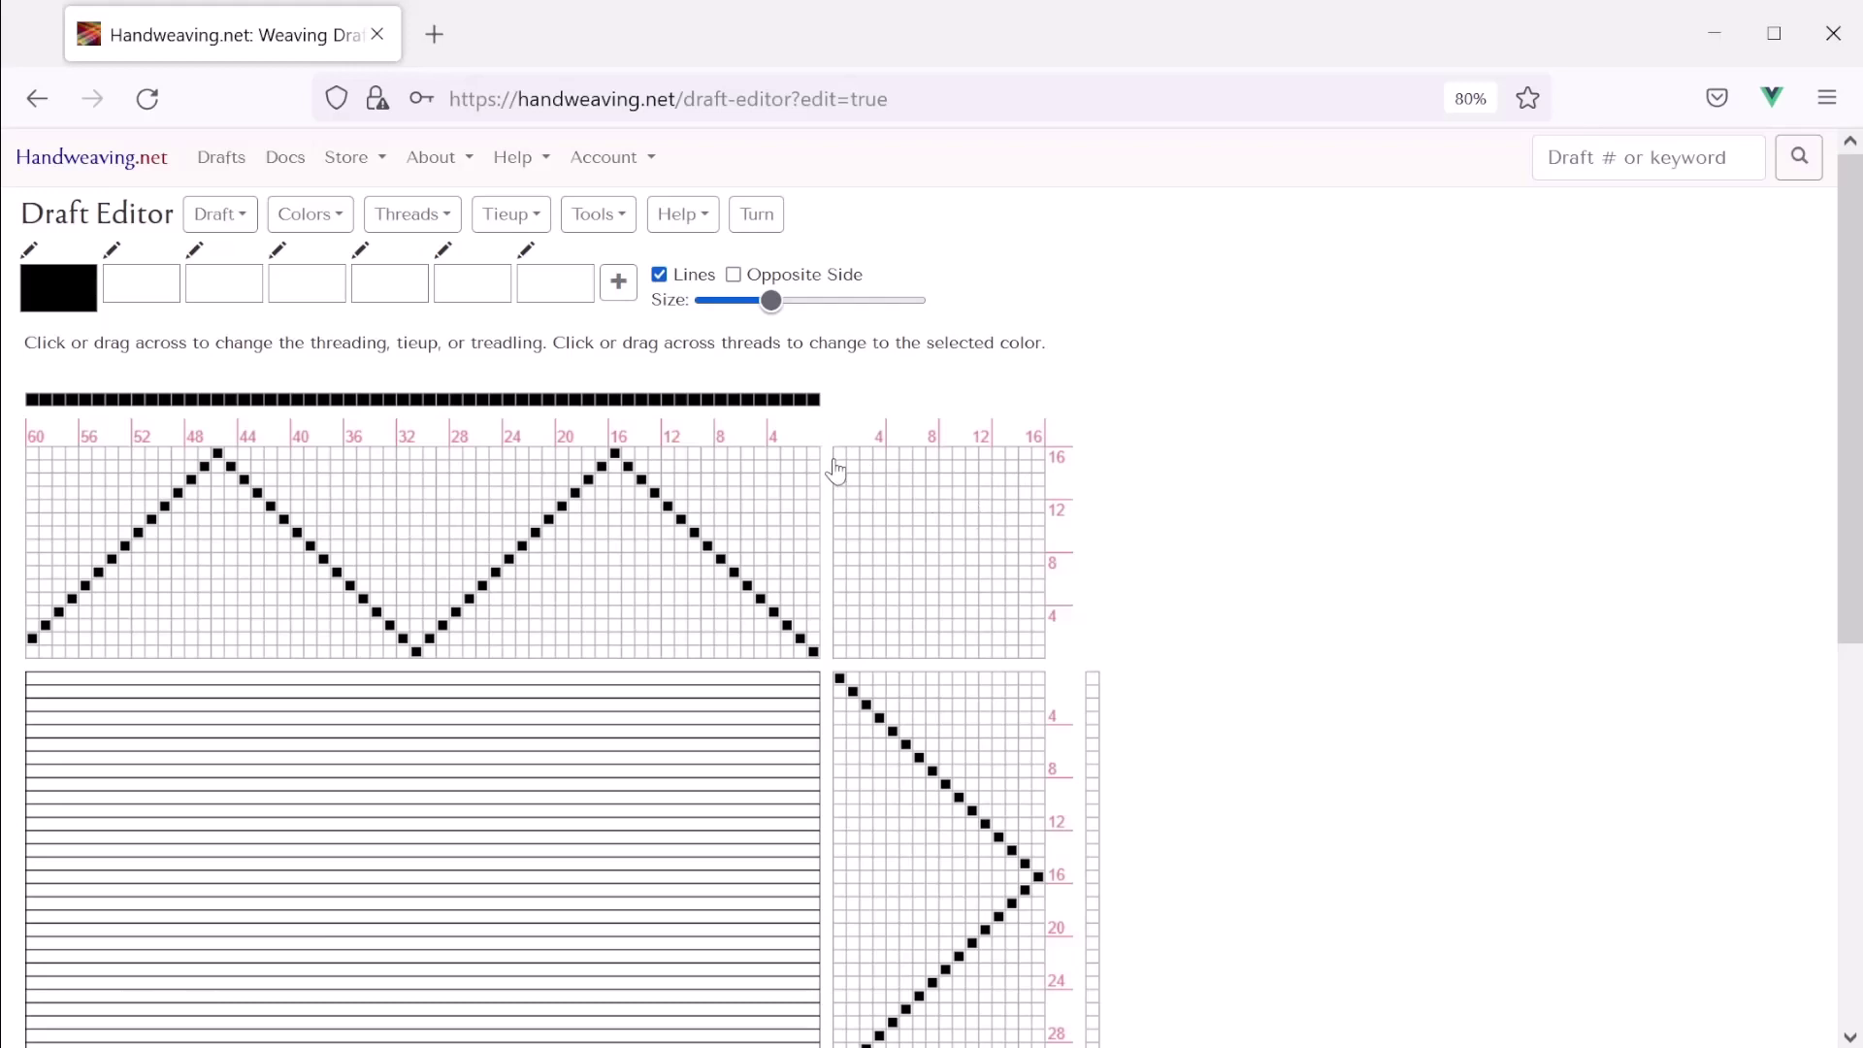
{"action": "mouse_move", "coordinate": [839, 454]}
{"action": "left_mouse_down"}
{"action": "mouse_move", "coordinate": [879, 456]}
{"action": "mouse_move", "coordinate": [854, 482]}
{"action": "mouse_move", "coordinate": [881, 493]}
{"action": "left_mouse_up"}
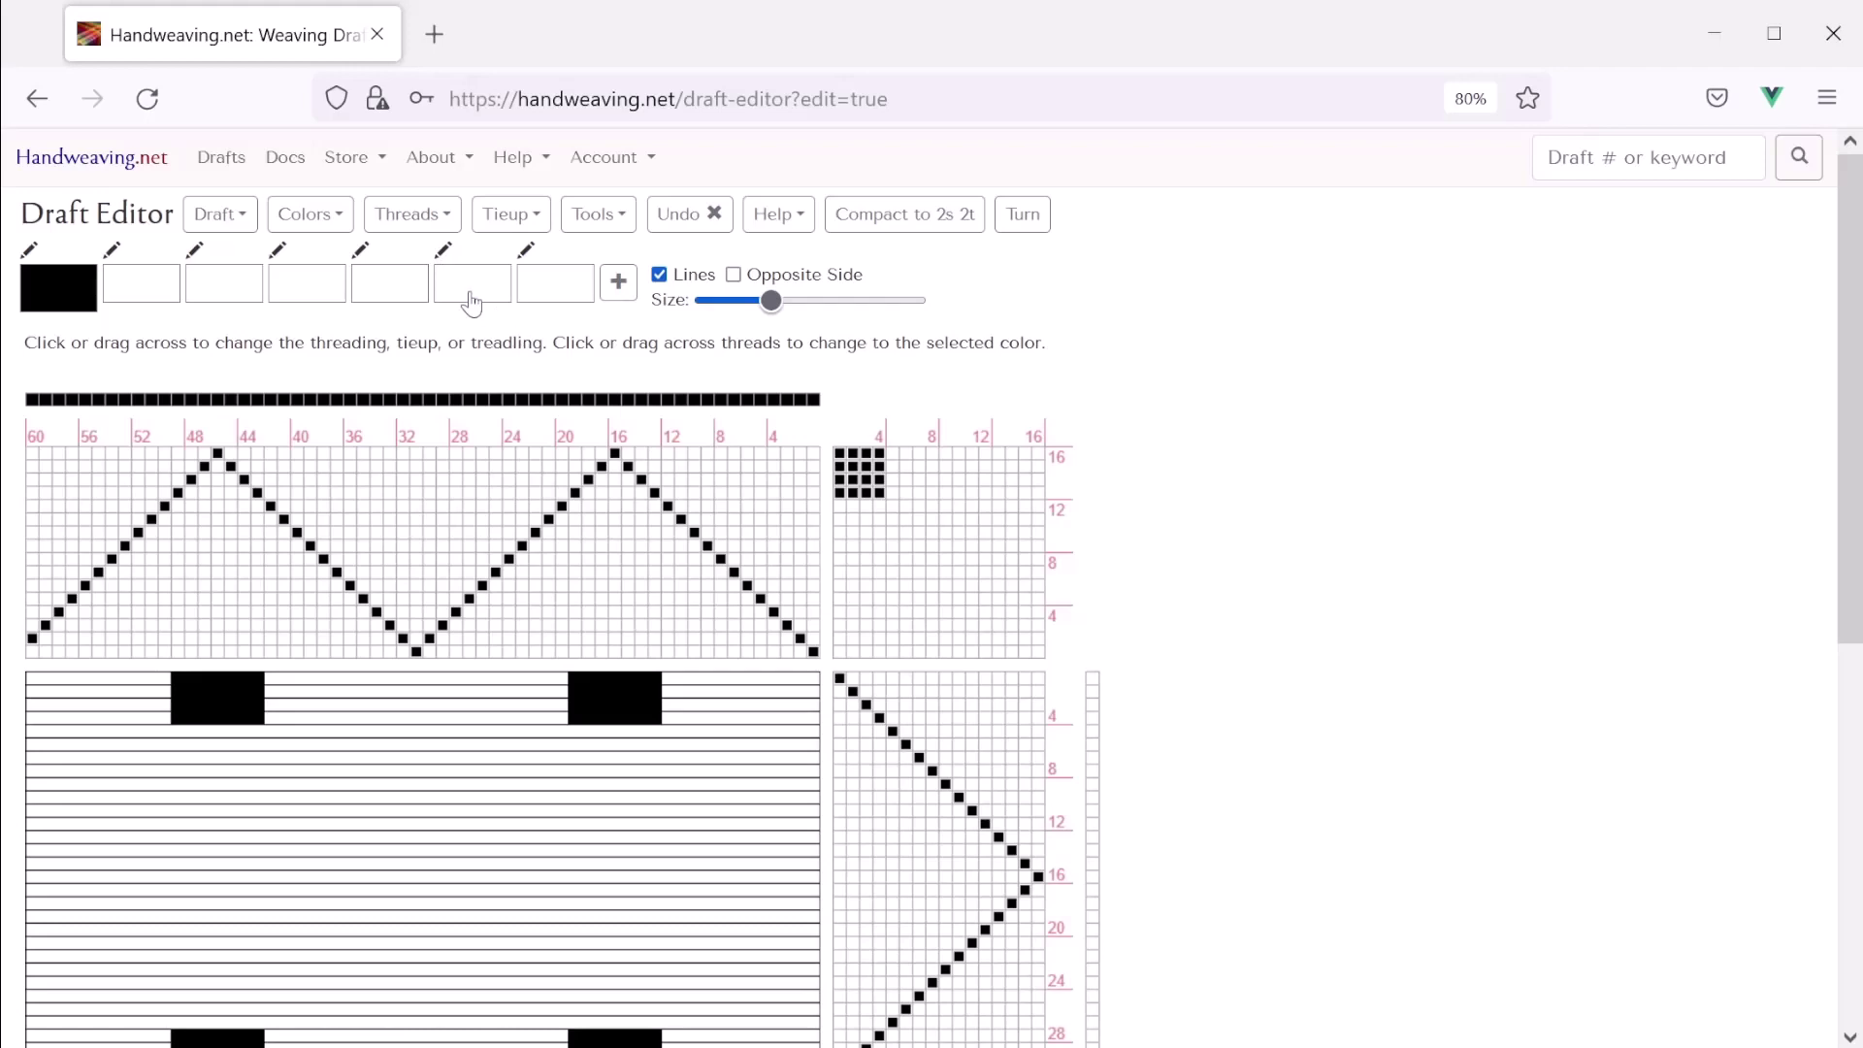
Copy the top-left 4×4 tie-up block and paste it three times down the diagonal
{"action": "left_click", "coordinate": [512, 215]}
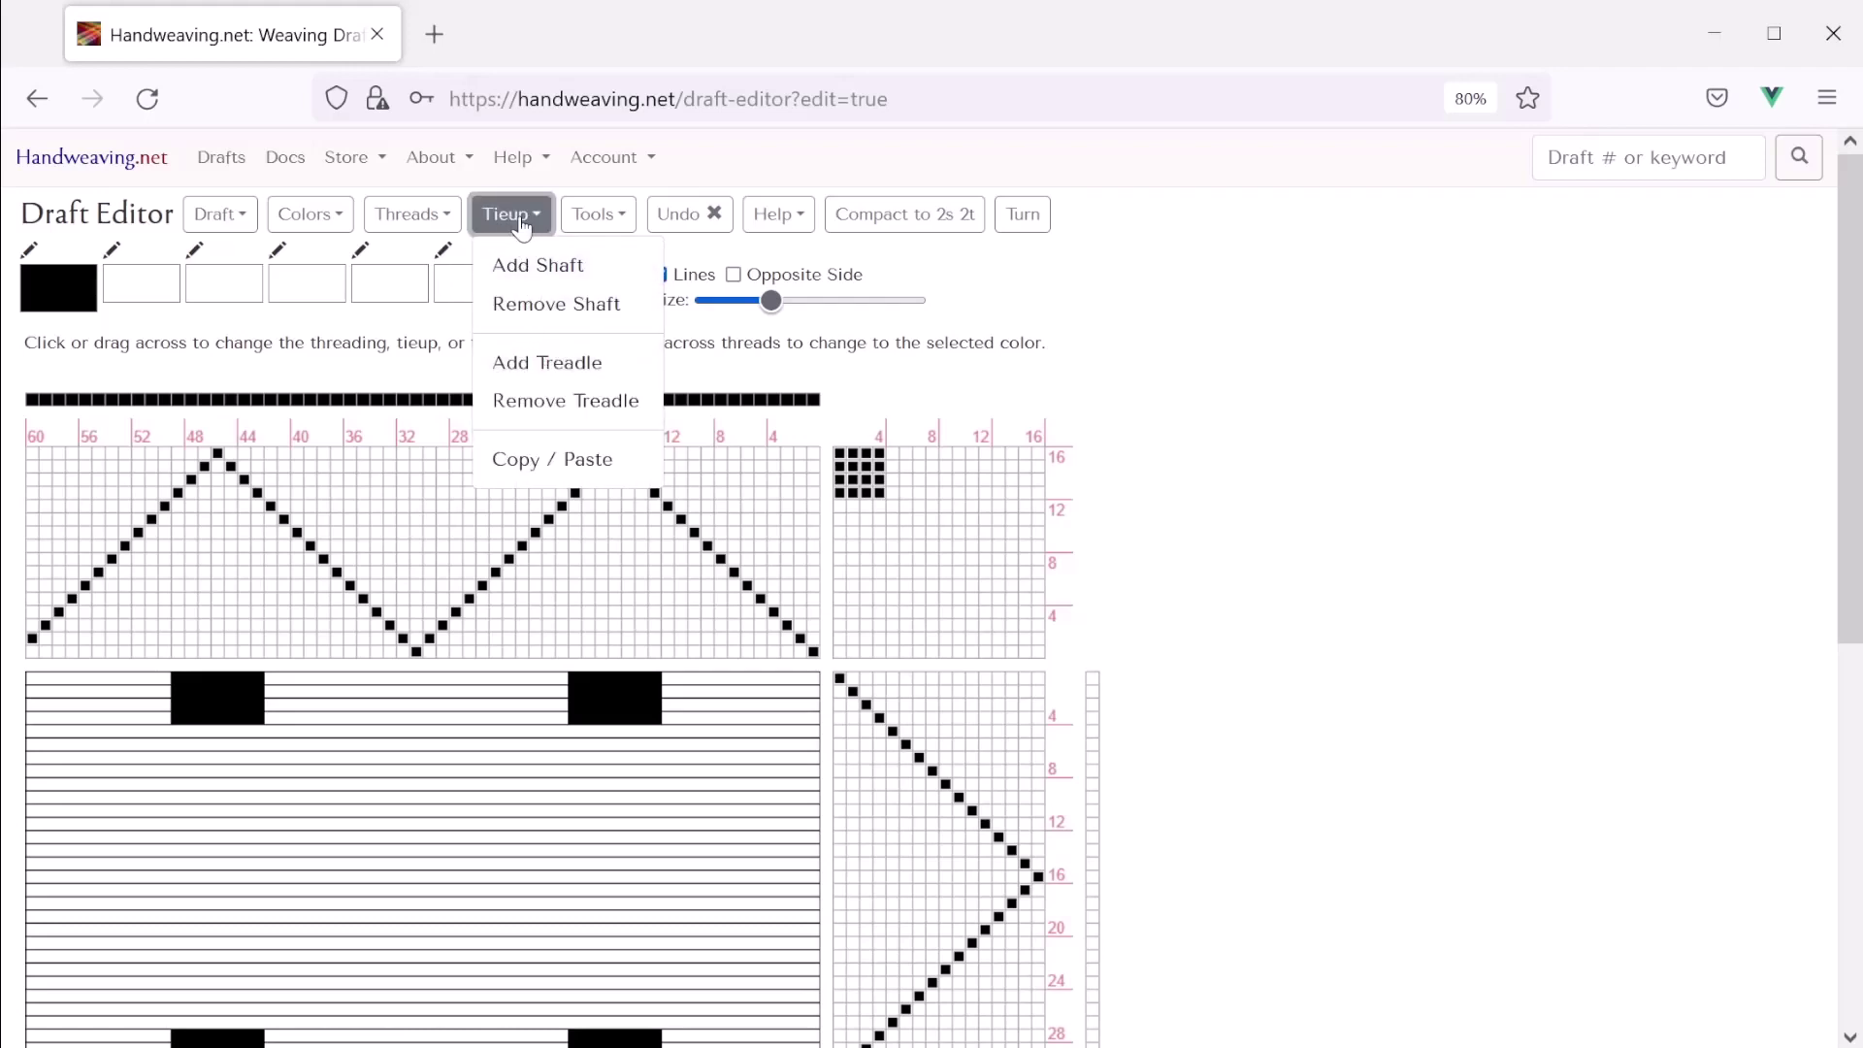
{"action": "left_click", "coordinate": [534, 464]}
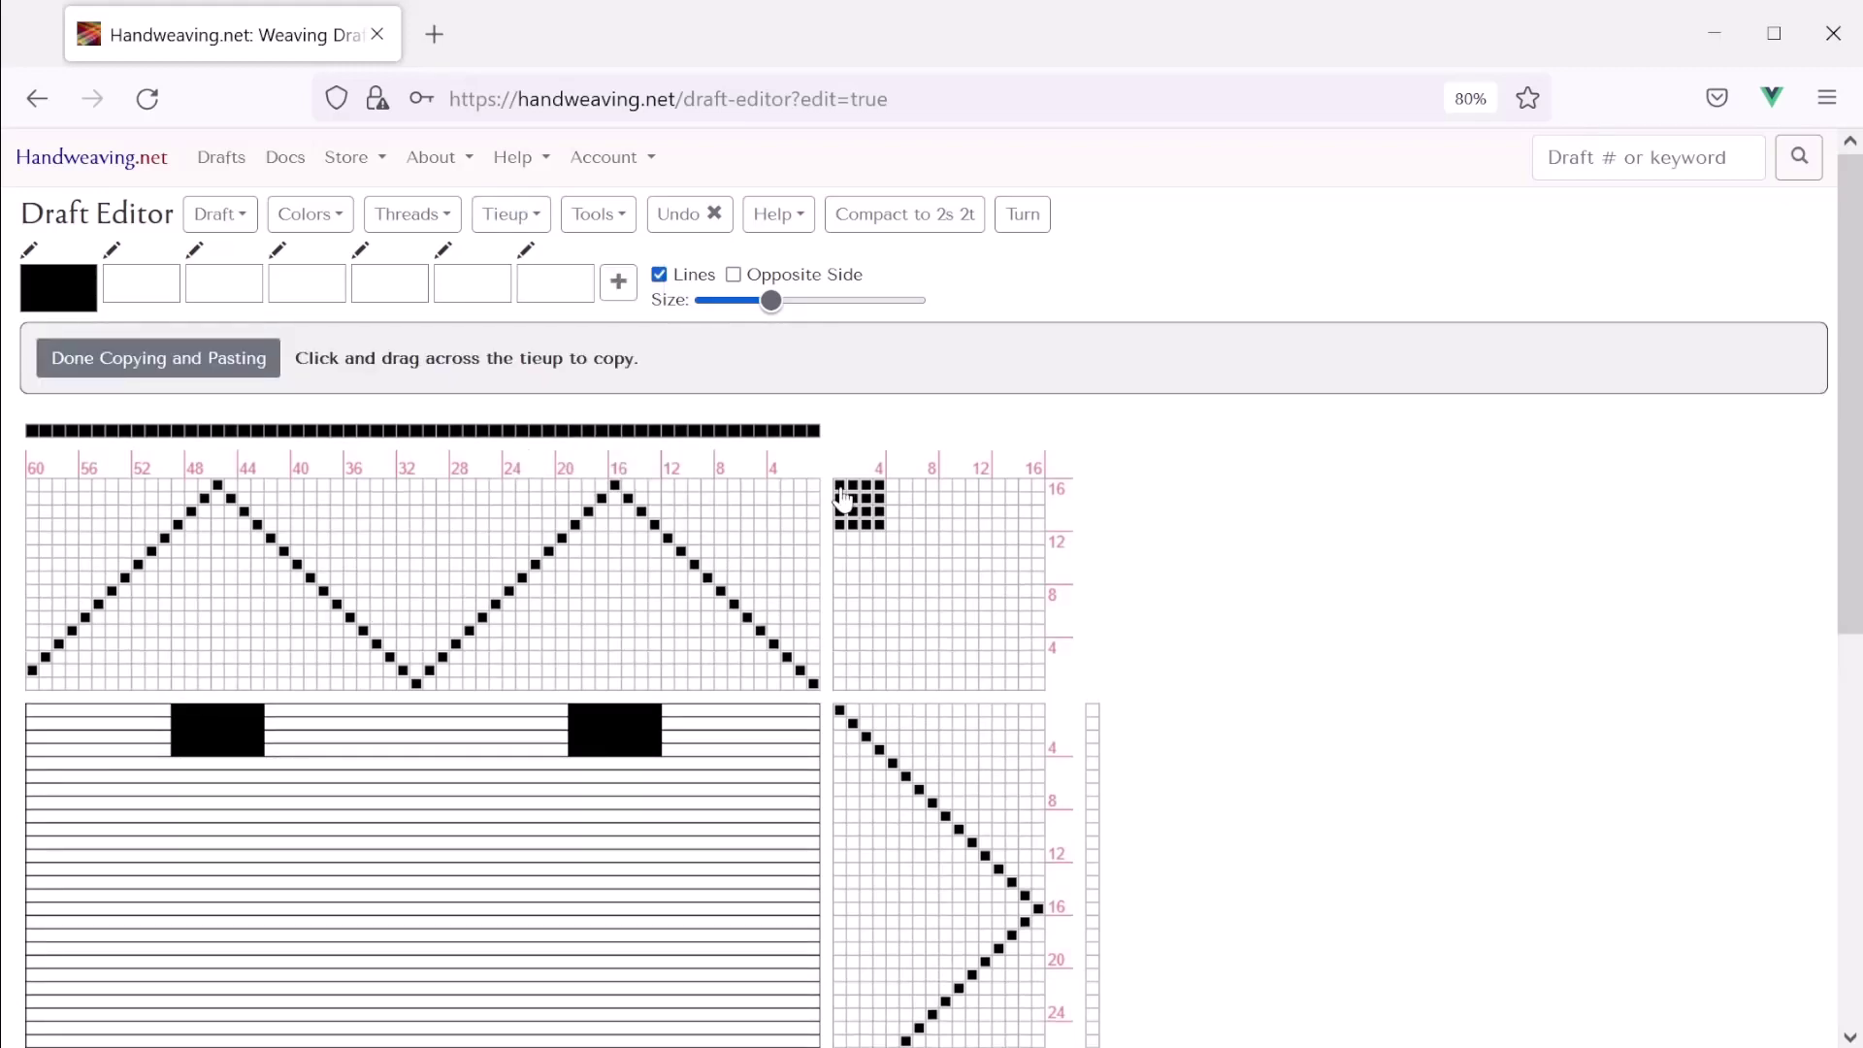
{"action": "left_click_drag", "start_coordinate": [839, 484], "coordinate": [883, 537]}
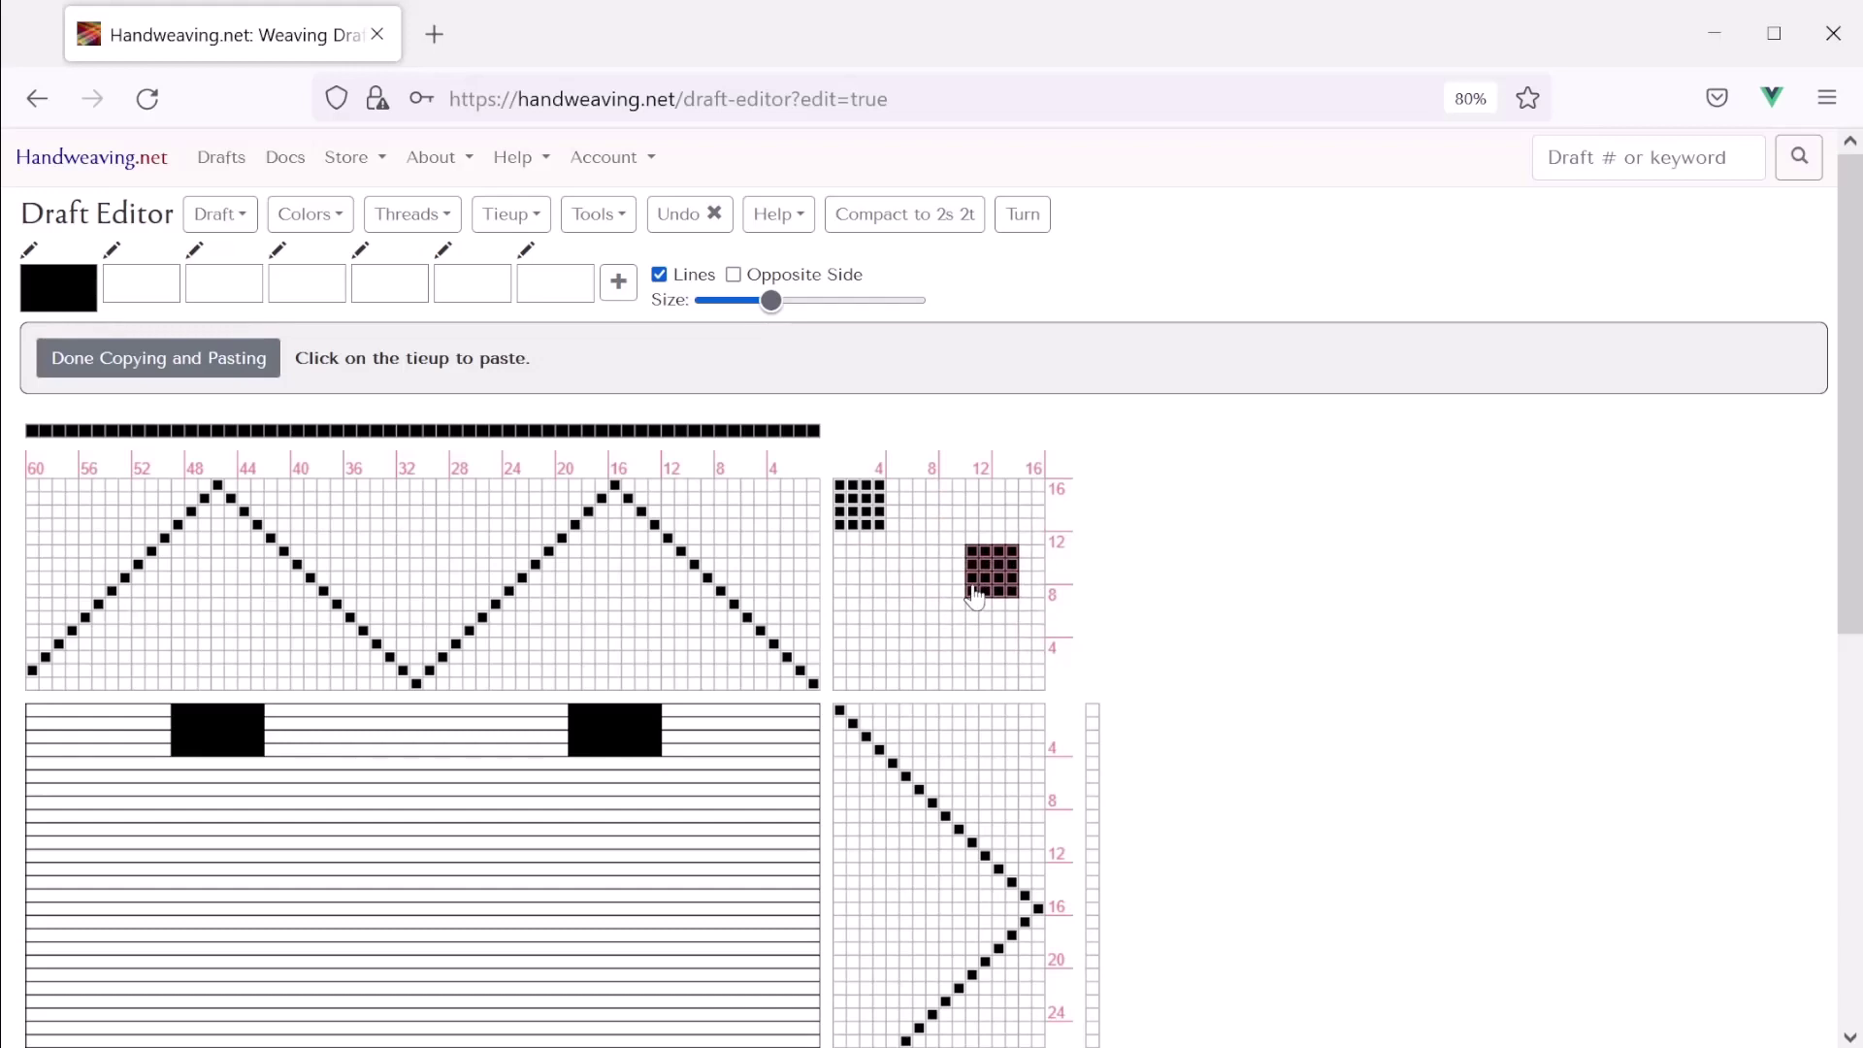
{"action": "left_click", "coordinate": [898, 589]}
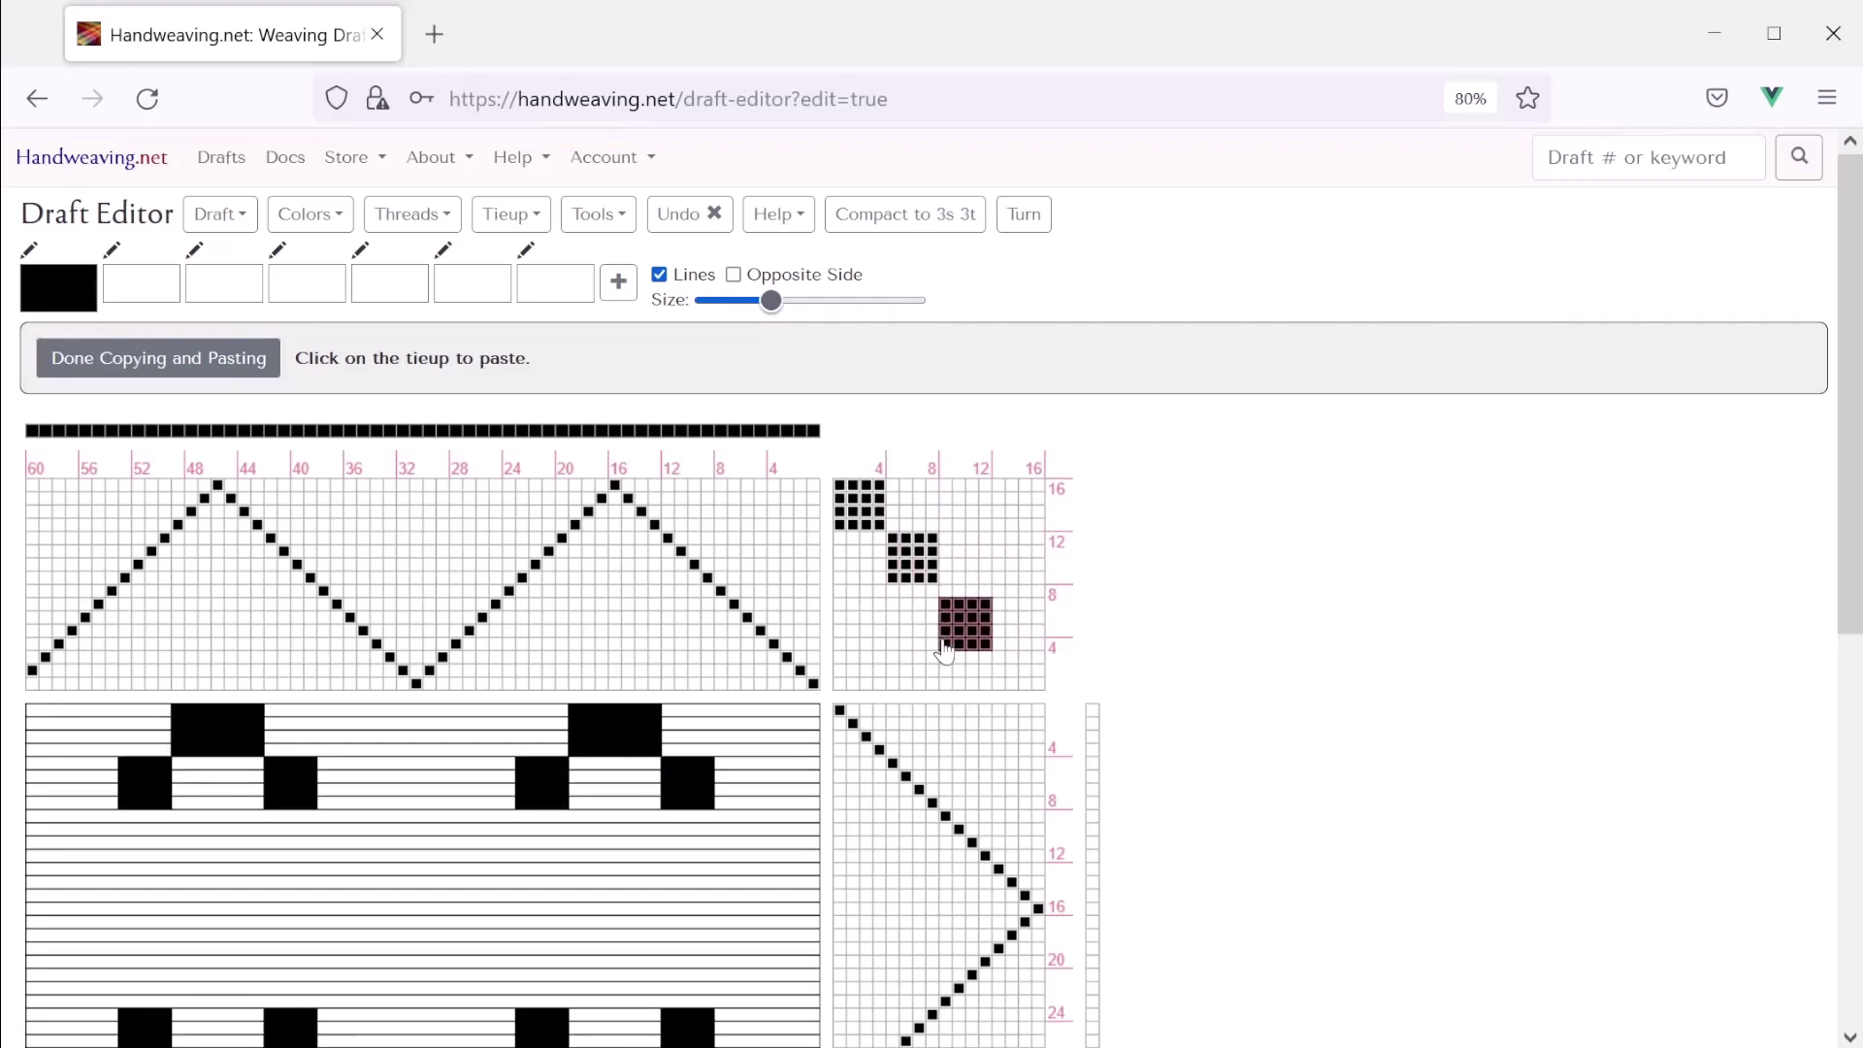
{"action": "left_click", "coordinate": [950, 644]}
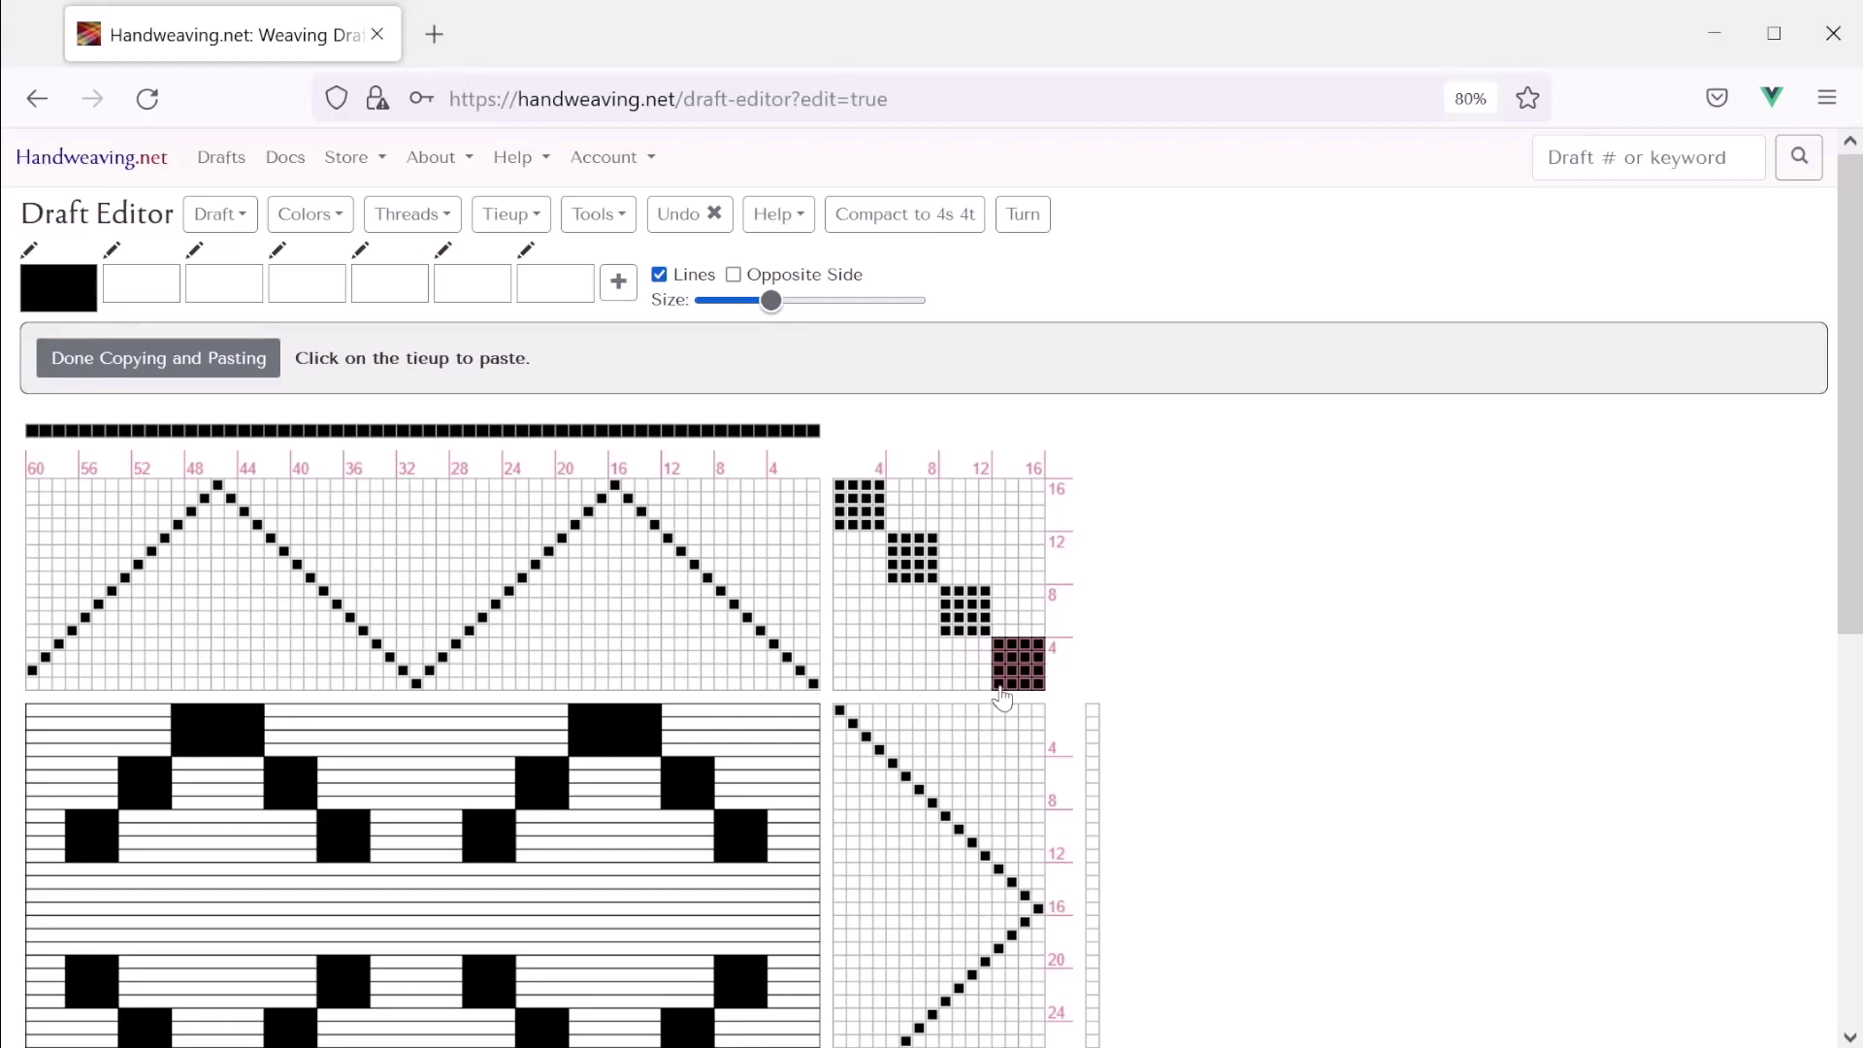
{"action": "left_click", "coordinate": [1001, 689]}
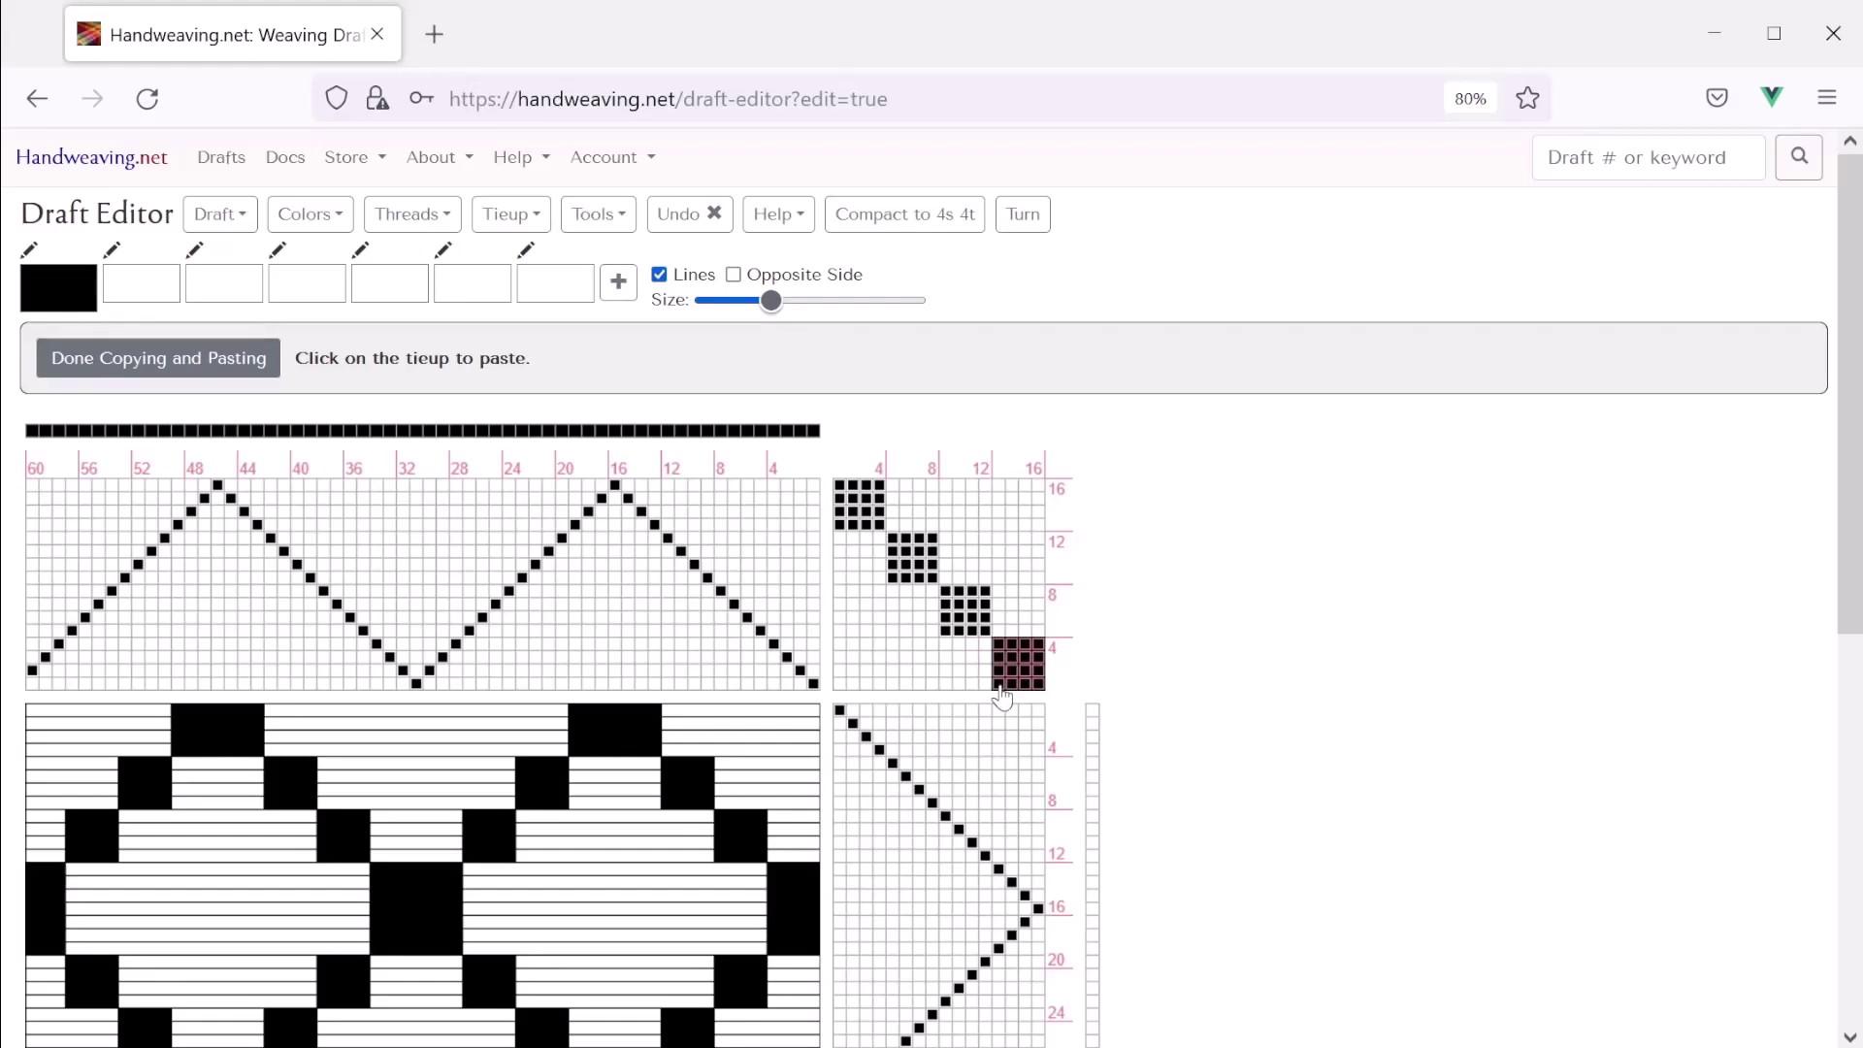
{"action": "left_click", "coordinate": [185, 369]}
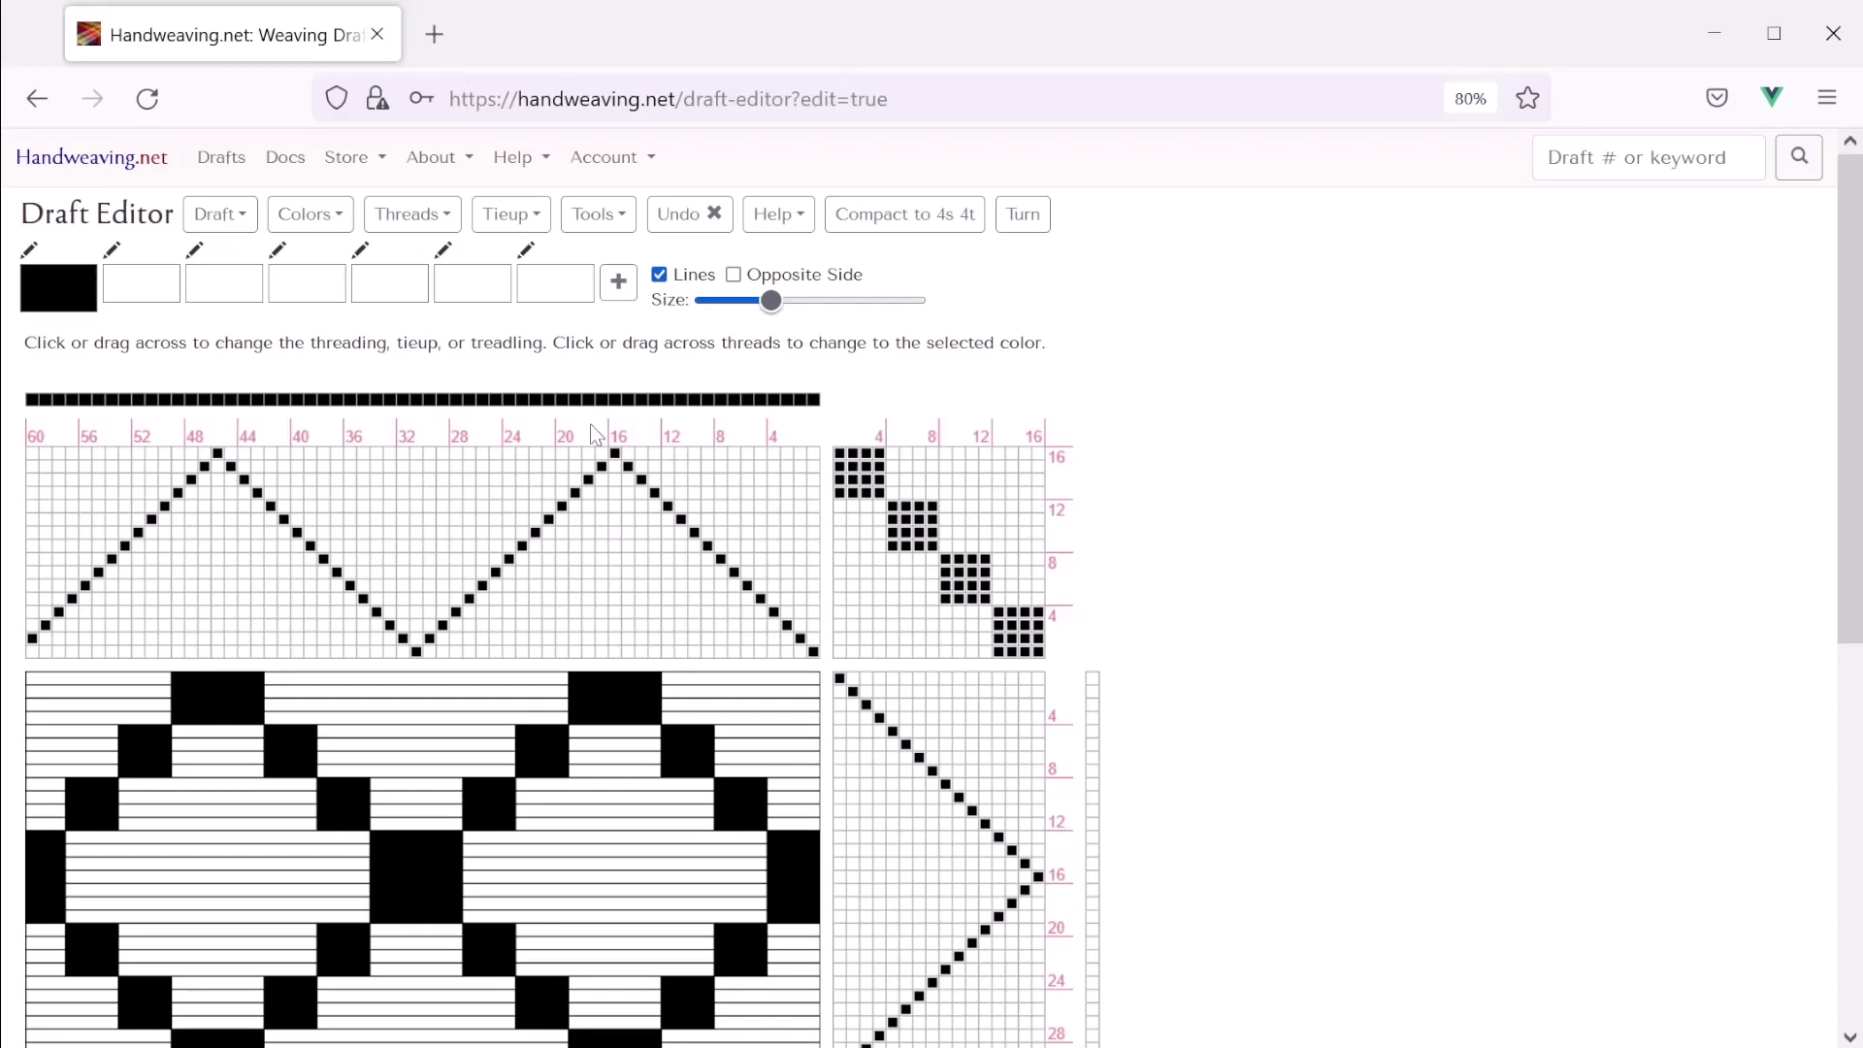
Fill the top-right and bottom-left corner tie-up cells and paint two diagonal lines at the lower left
{"action": "left_click", "coordinate": [1025, 453]}
{"action": "left_click", "coordinate": [1037, 453]}
{"action": "left_click", "coordinate": [1037, 465]}
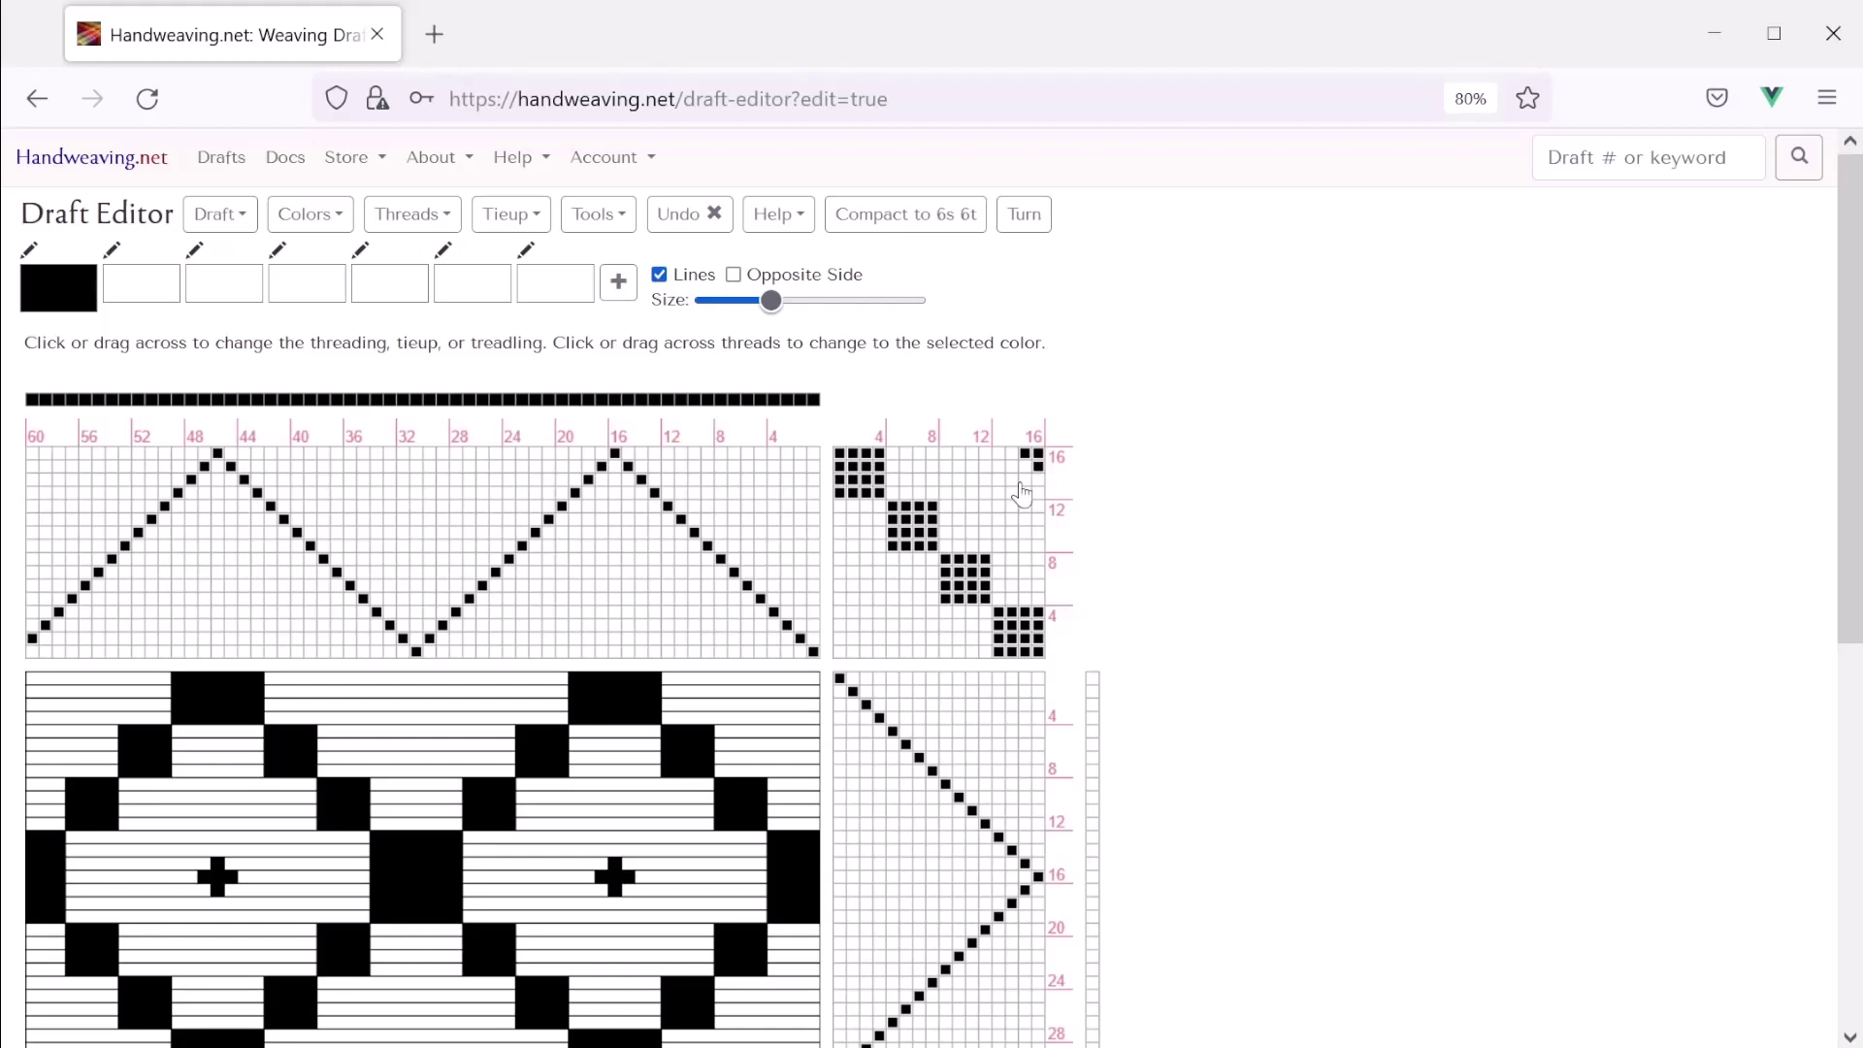
{"action": "left_click", "coordinate": [839, 640]}
{"action": "left_click", "coordinate": [854, 652]}
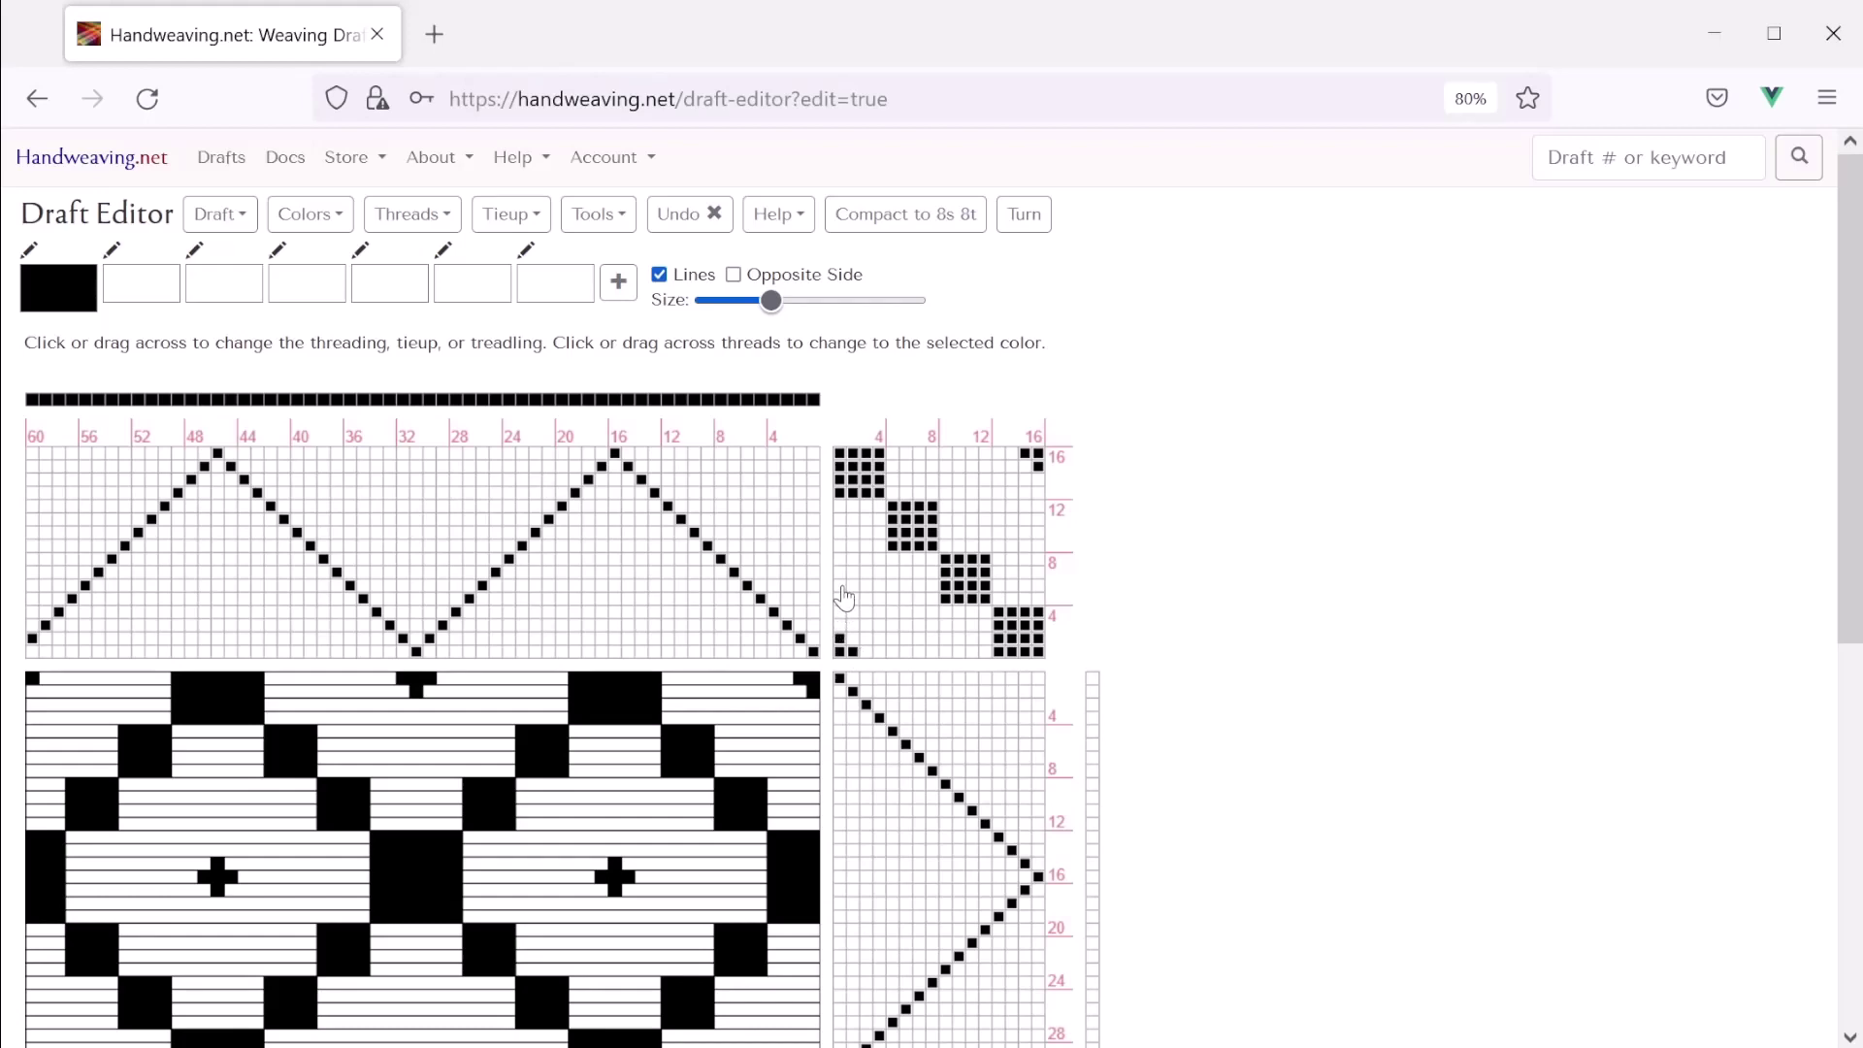
{"action": "left_click_drag", "start_coordinate": [842, 585], "coordinate": [912, 666]}
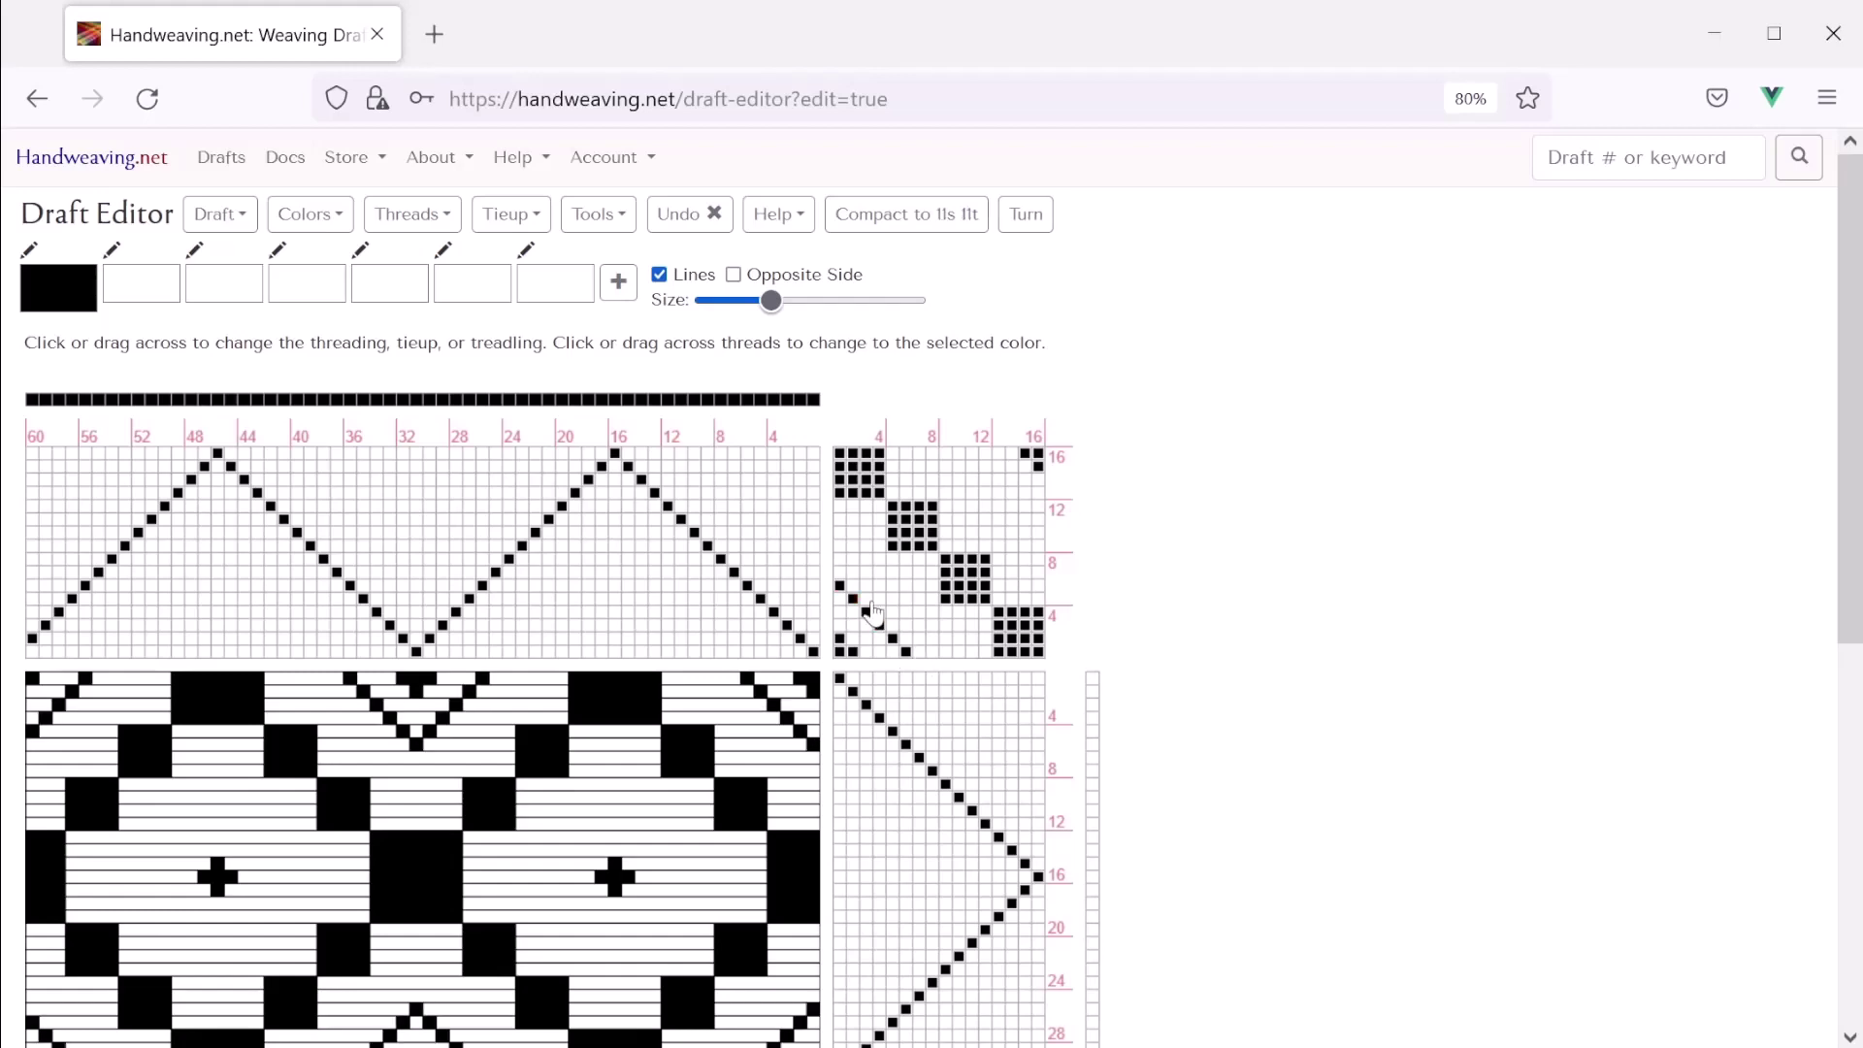
{"action": "left_click_drag", "start_coordinate": [844, 571], "coordinate": [932, 657]}
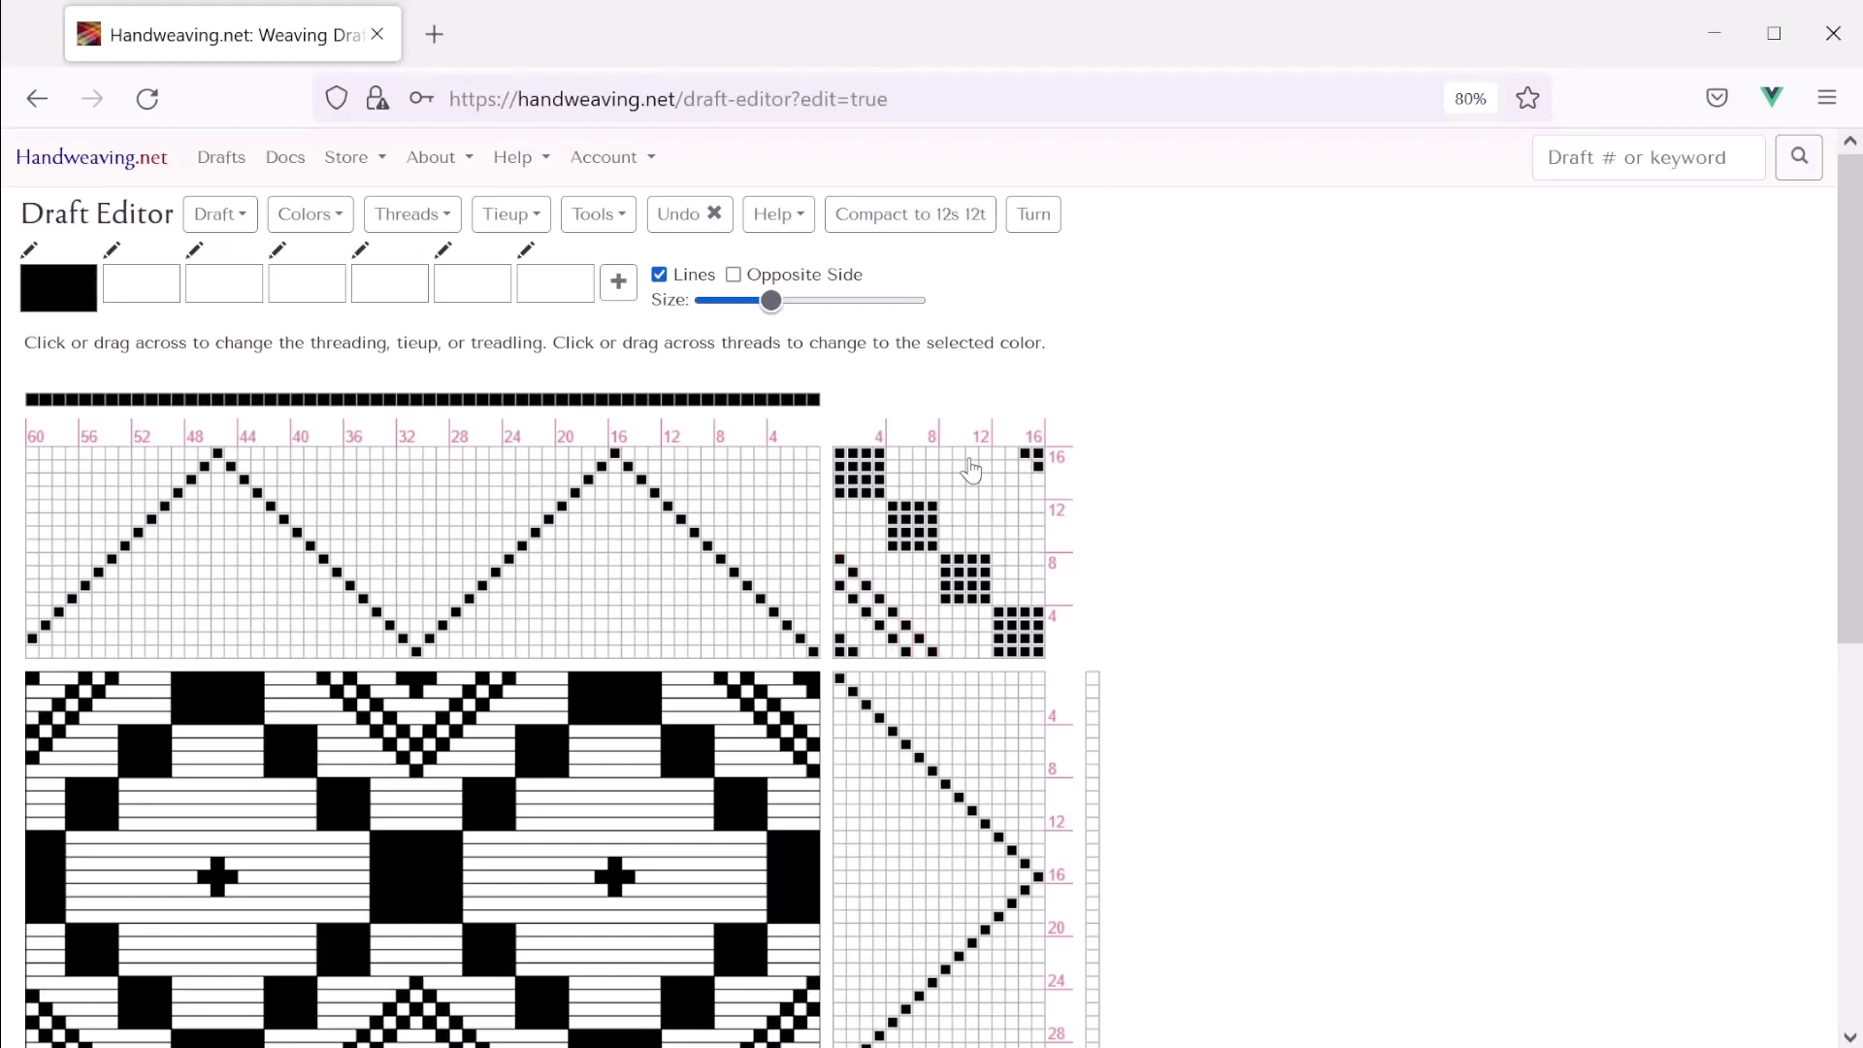
Add diagonals along the tie-up's right side and fill the remaining cells to complete the pattern
{"action": "left_click_drag", "start_coordinate": [969, 460], "coordinate": [1034, 519]}
{"action": "left_click_drag", "start_coordinate": [945, 453], "coordinate": [1041, 563]}
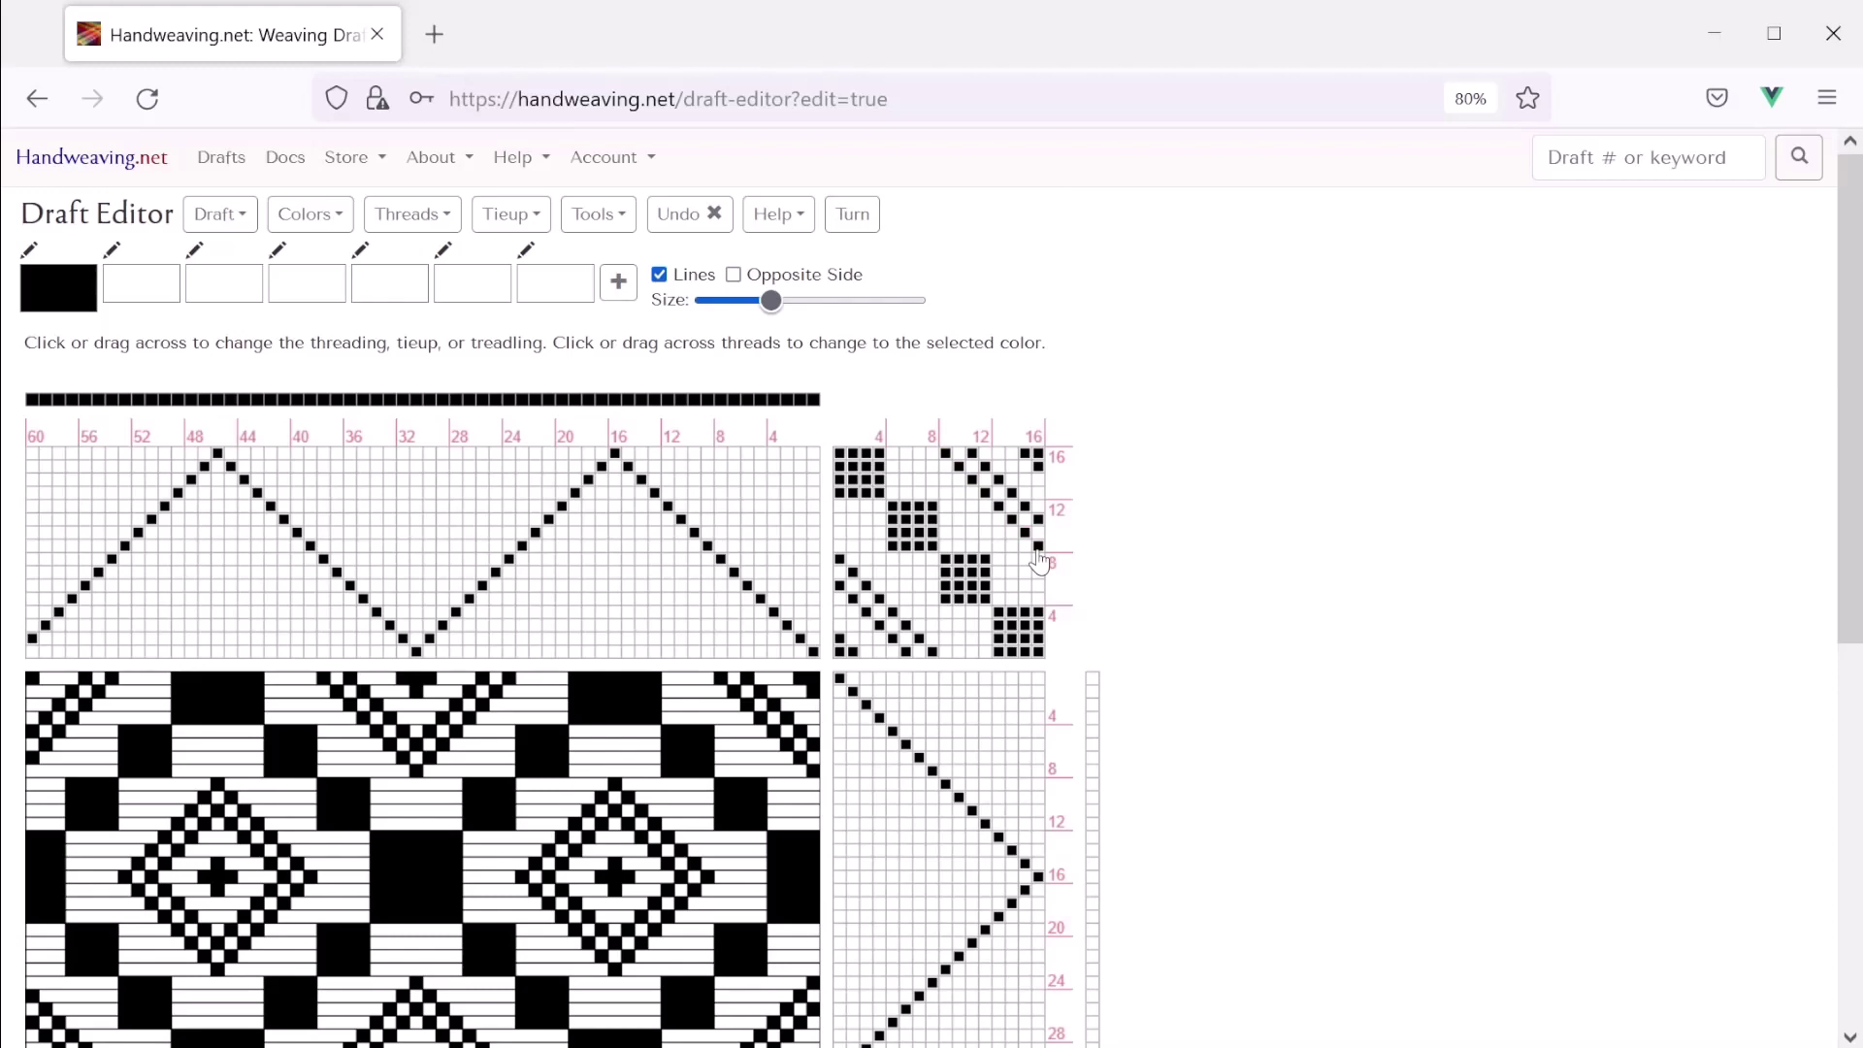
{"action": "scroll", "coordinate": [1039, 563], "scroll_direction": "down", "scroll_amount": 3}
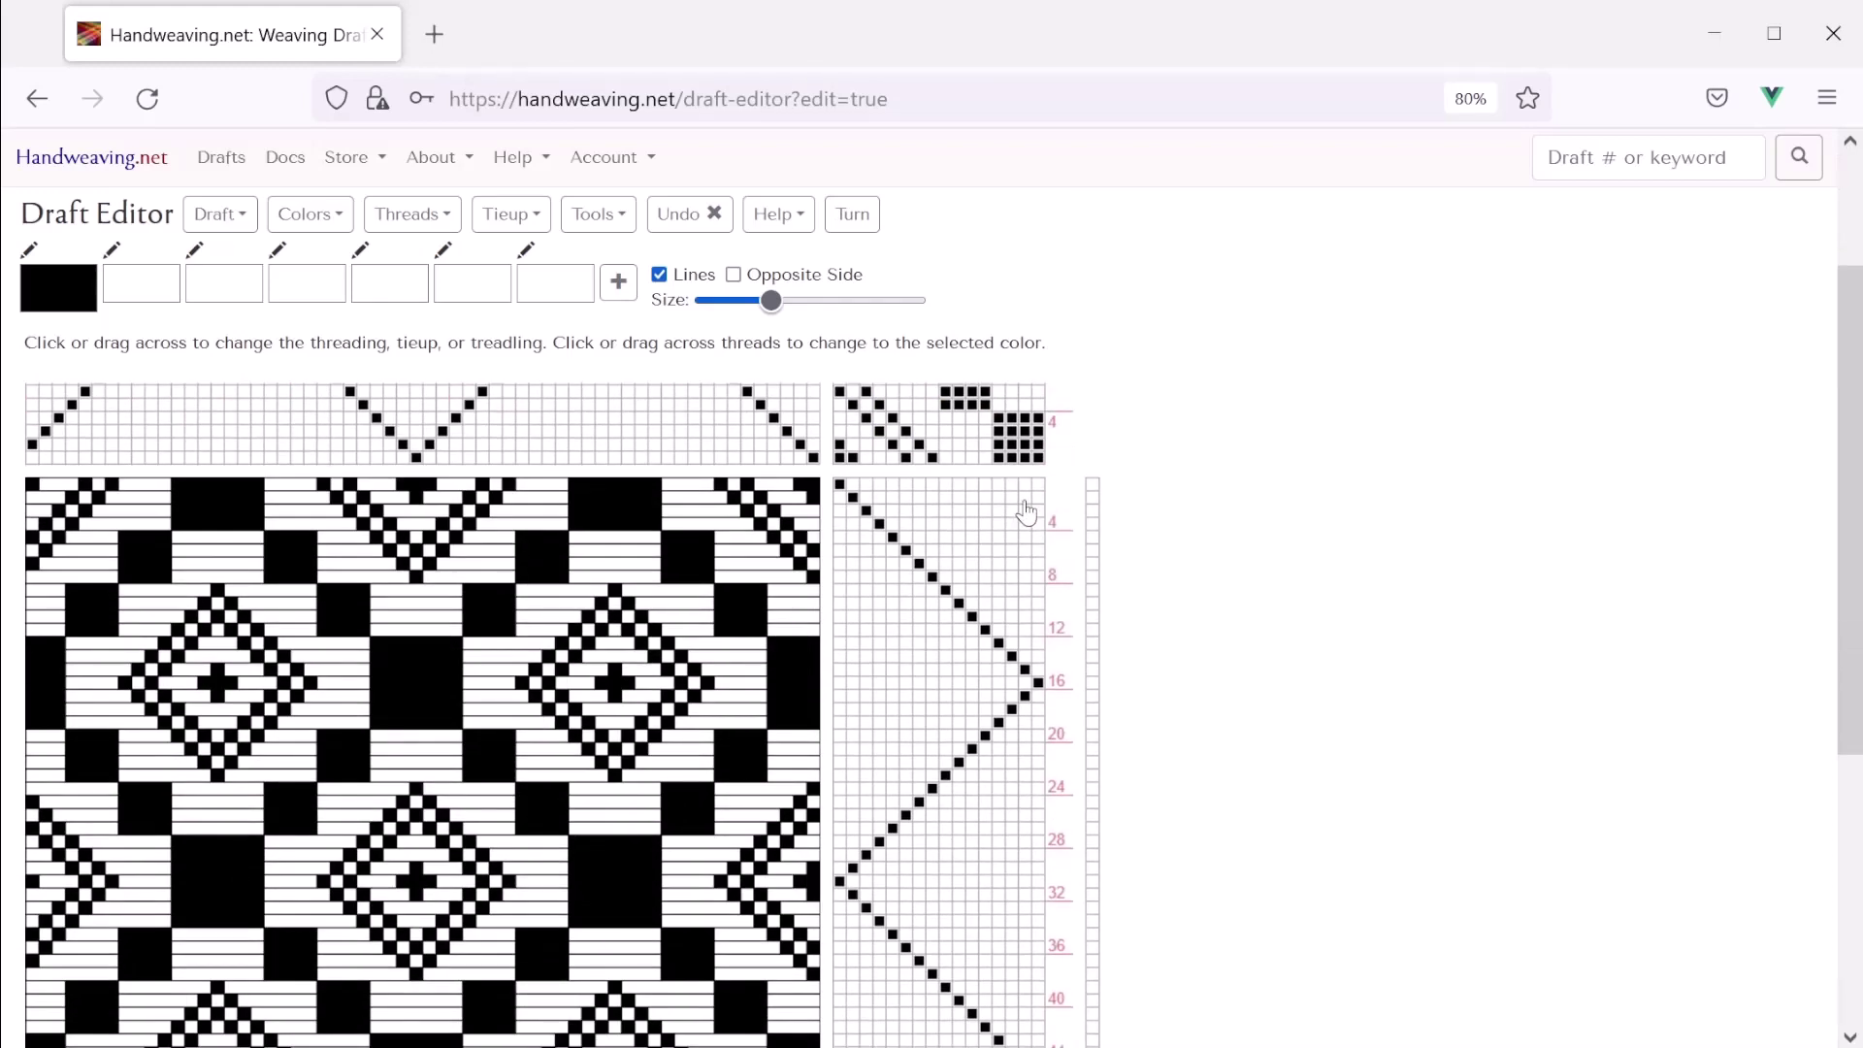
{"action": "scroll", "coordinate": [1026, 512], "scroll_direction": "up", "scroll_amount": 3}
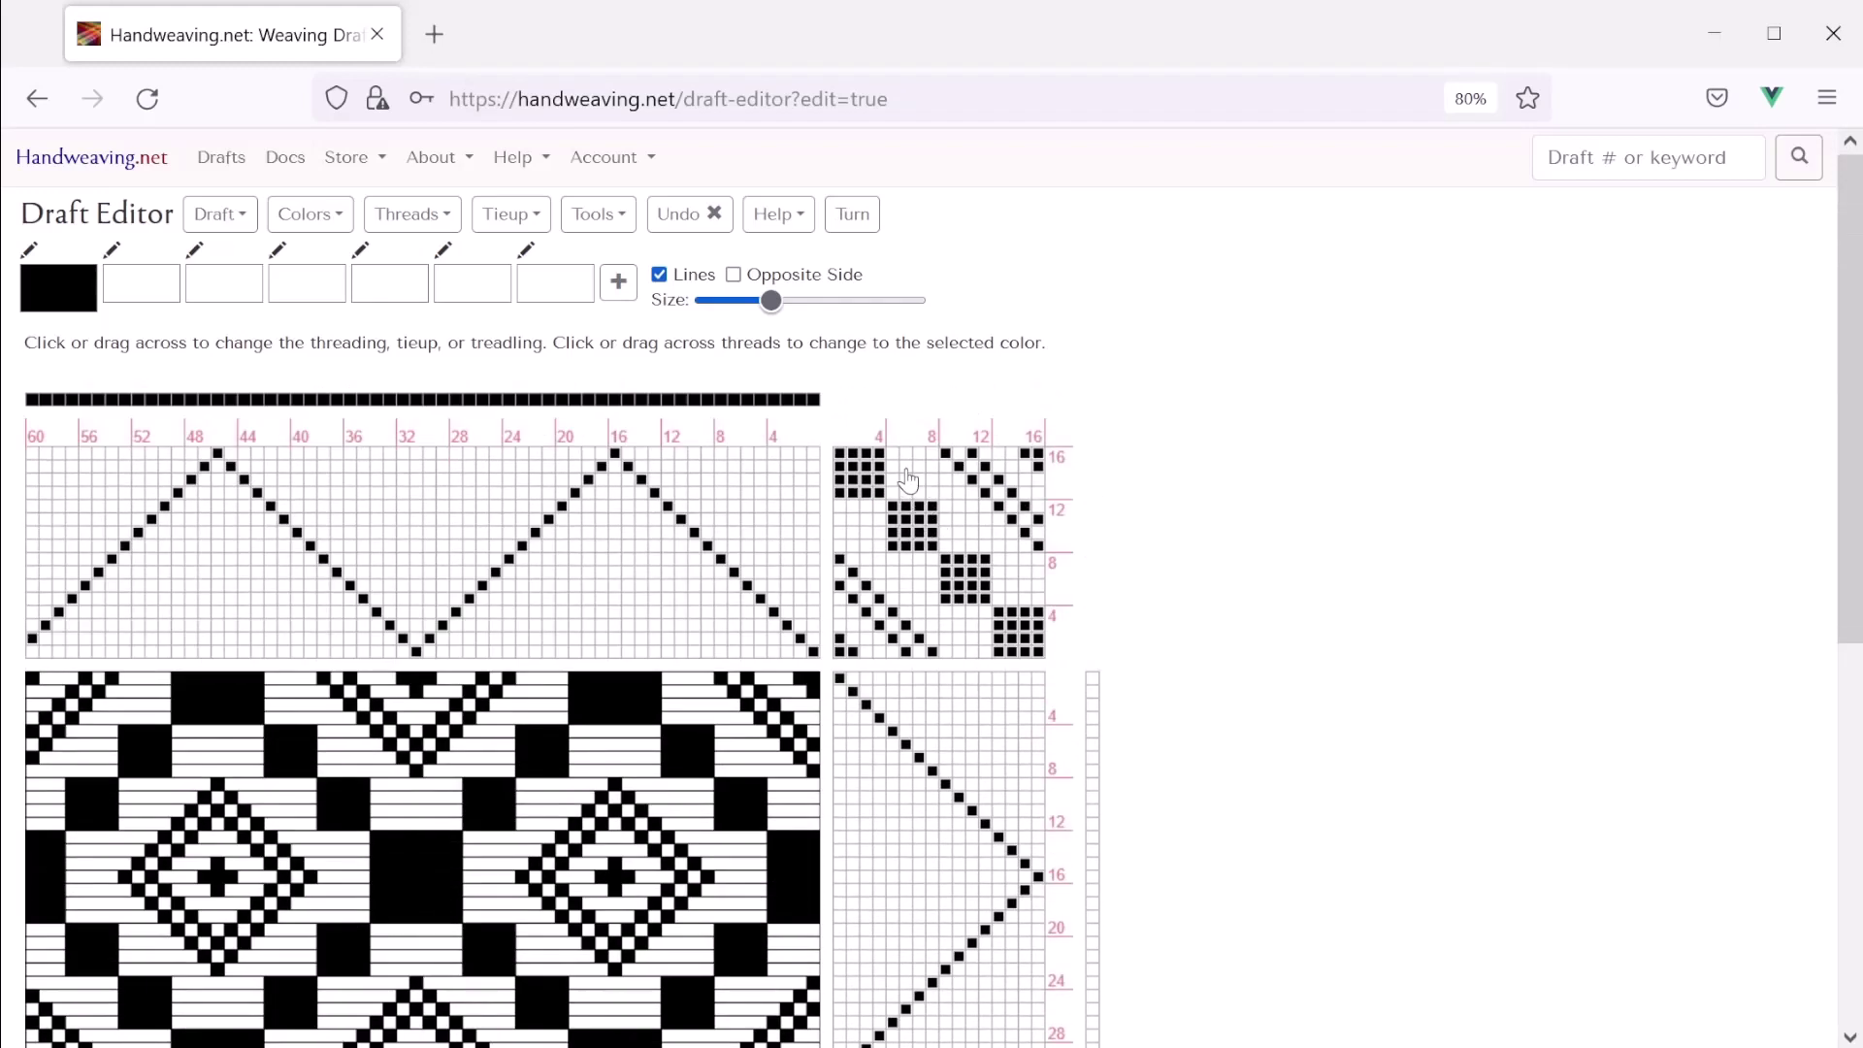
{"action": "left_click_drag", "start_coordinate": [906, 468], "coordinate": [921, 483]}
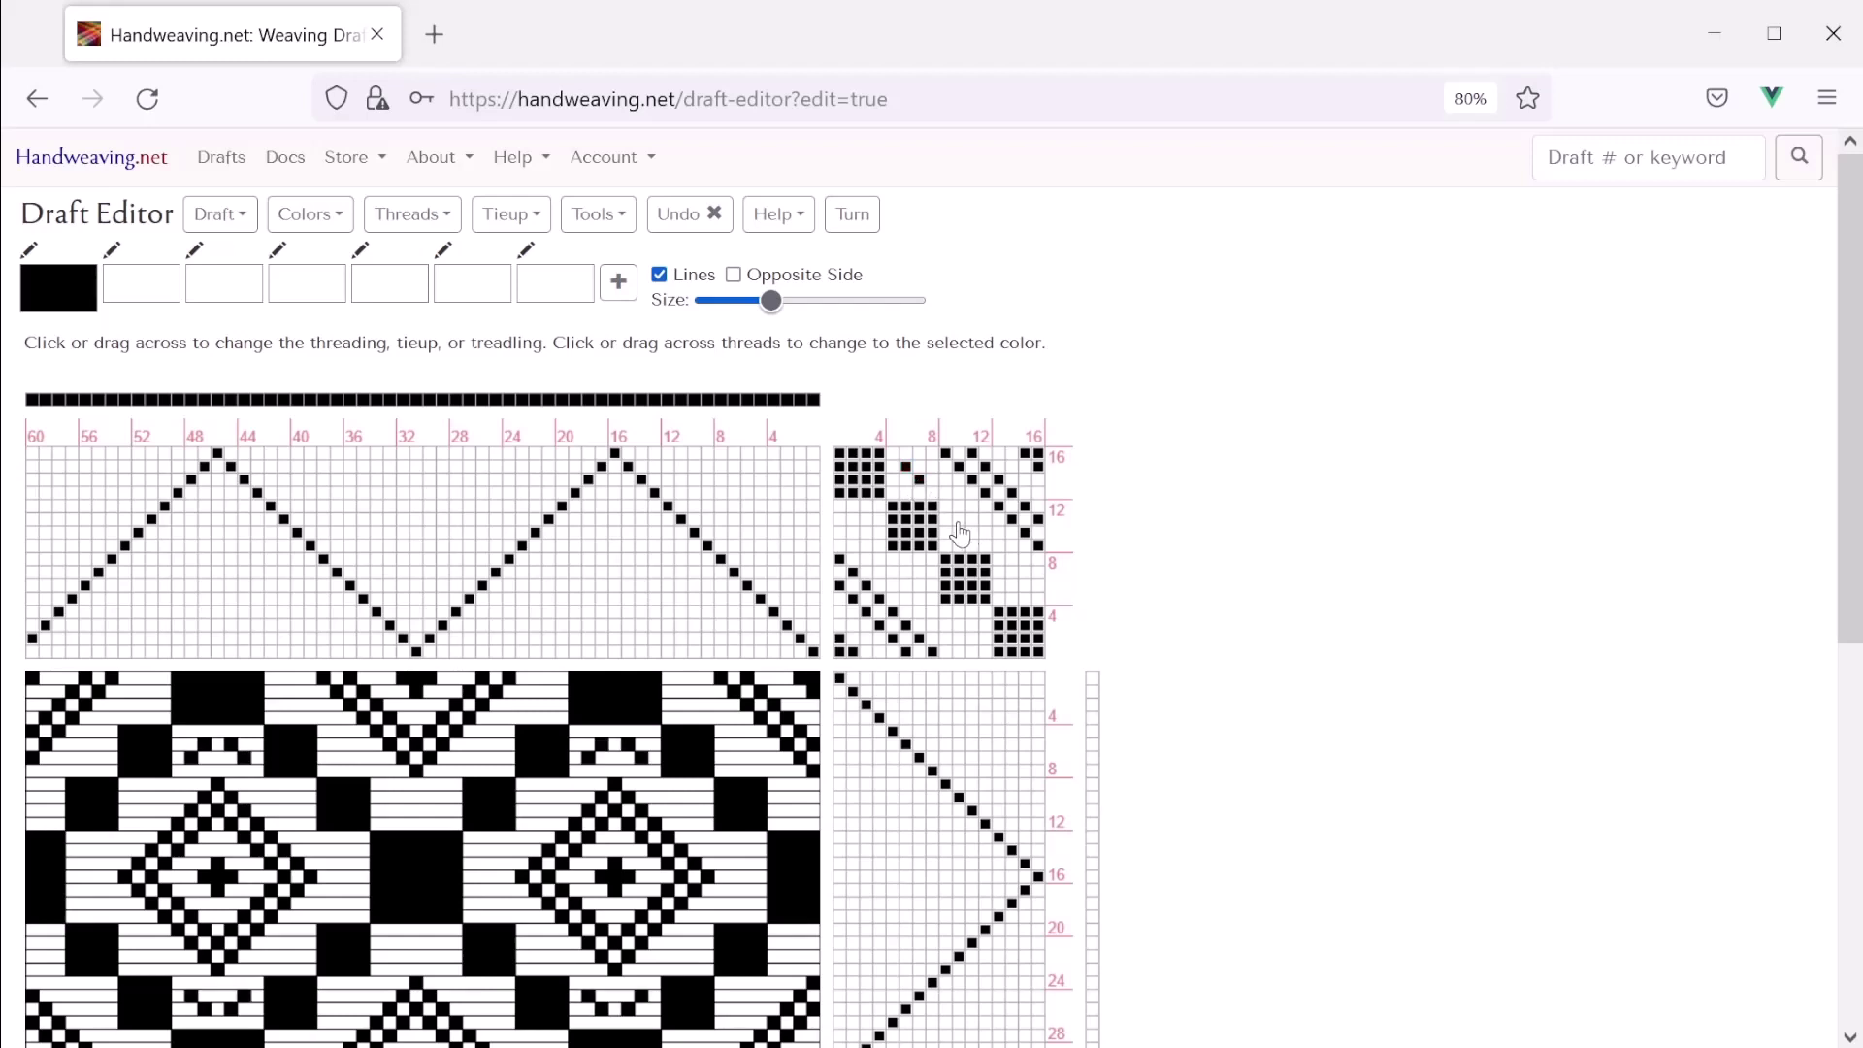
{"action": "left_click", "coordinate": [959, 534]}
{"action": "left_click_drag", "start_coordinate": [1012, 573], "coordinate": [1018, 592]}
{"action": "mouse_move", "coordinate": [853, 521]}
{"action": "left_mouse_down"}
{"action": "mouse_move", "coordinate": [970, 638]}
{"action": "mouse_move", "coordinate": [1033, 618]}
{"action": "left_mouse_up"}
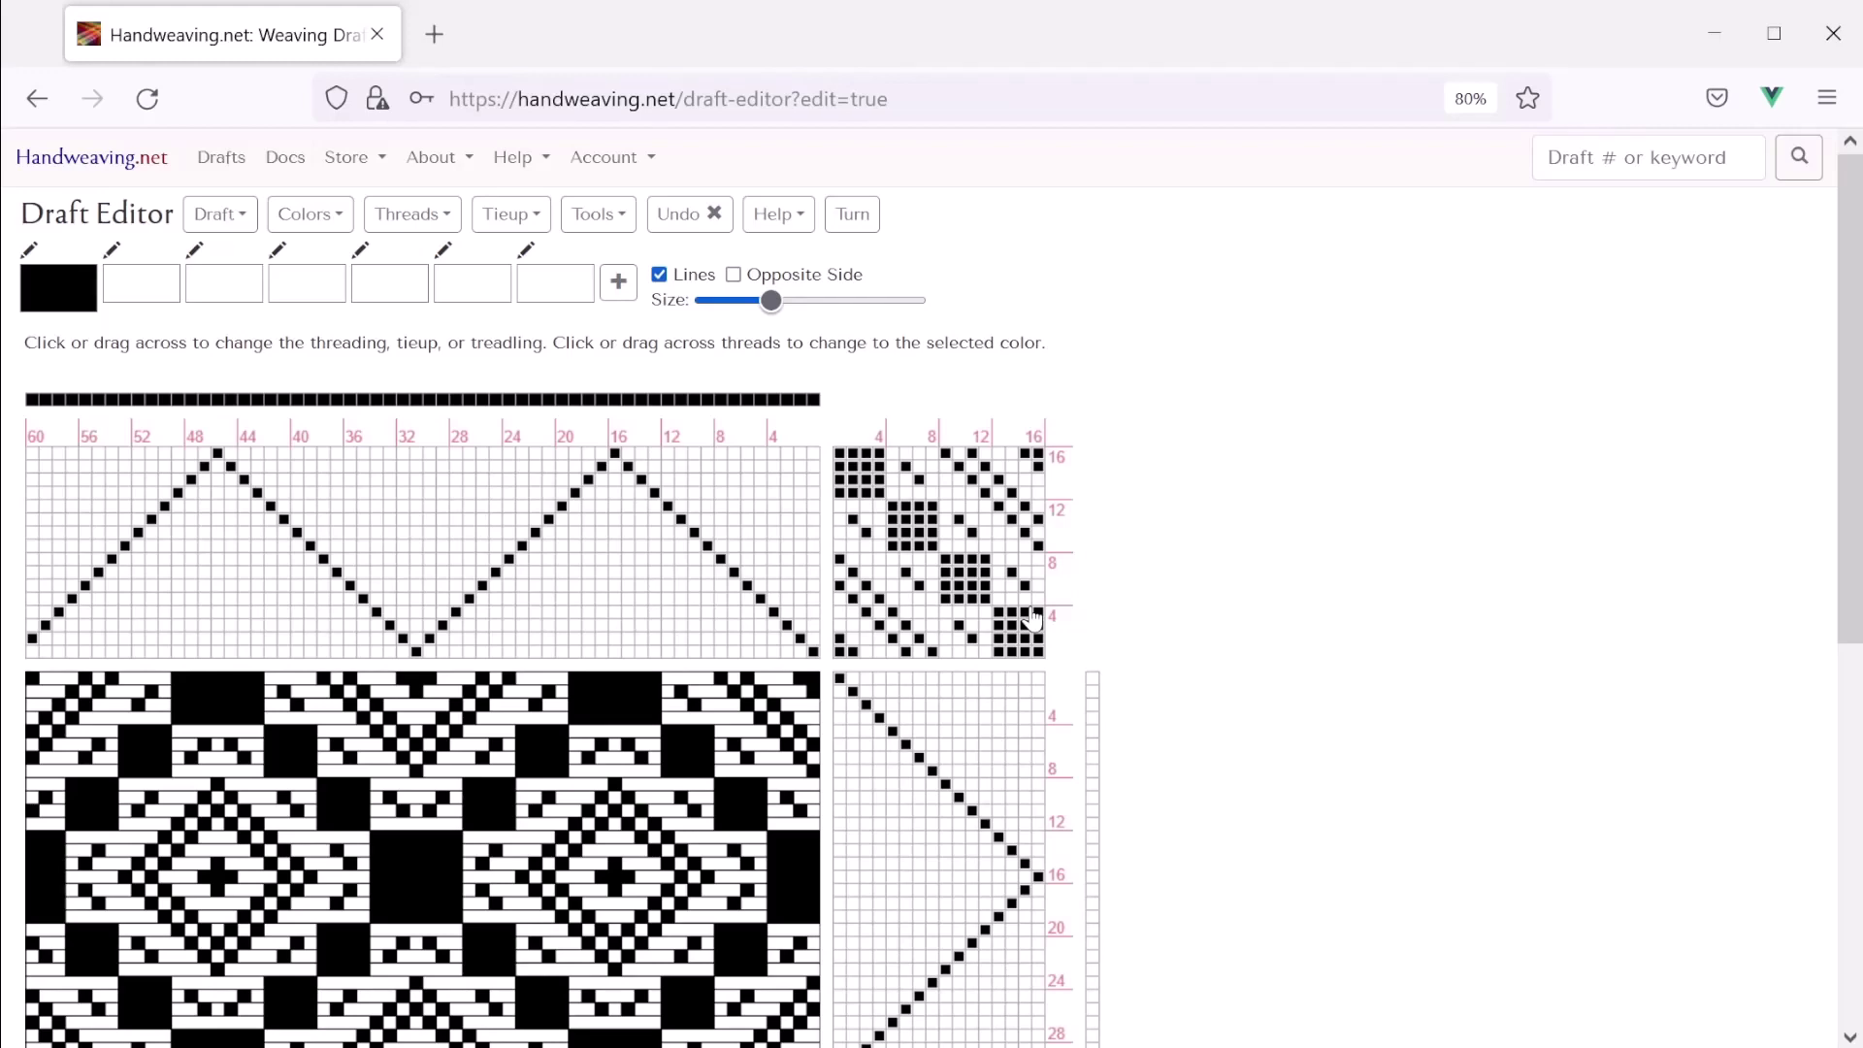
Paint short diagonals at the tie-up's top-left and bottom-right corners
{"action": "scroll", "coordinate": [866, 544], "scroll_direction": "down", "scroll_amount": 2}
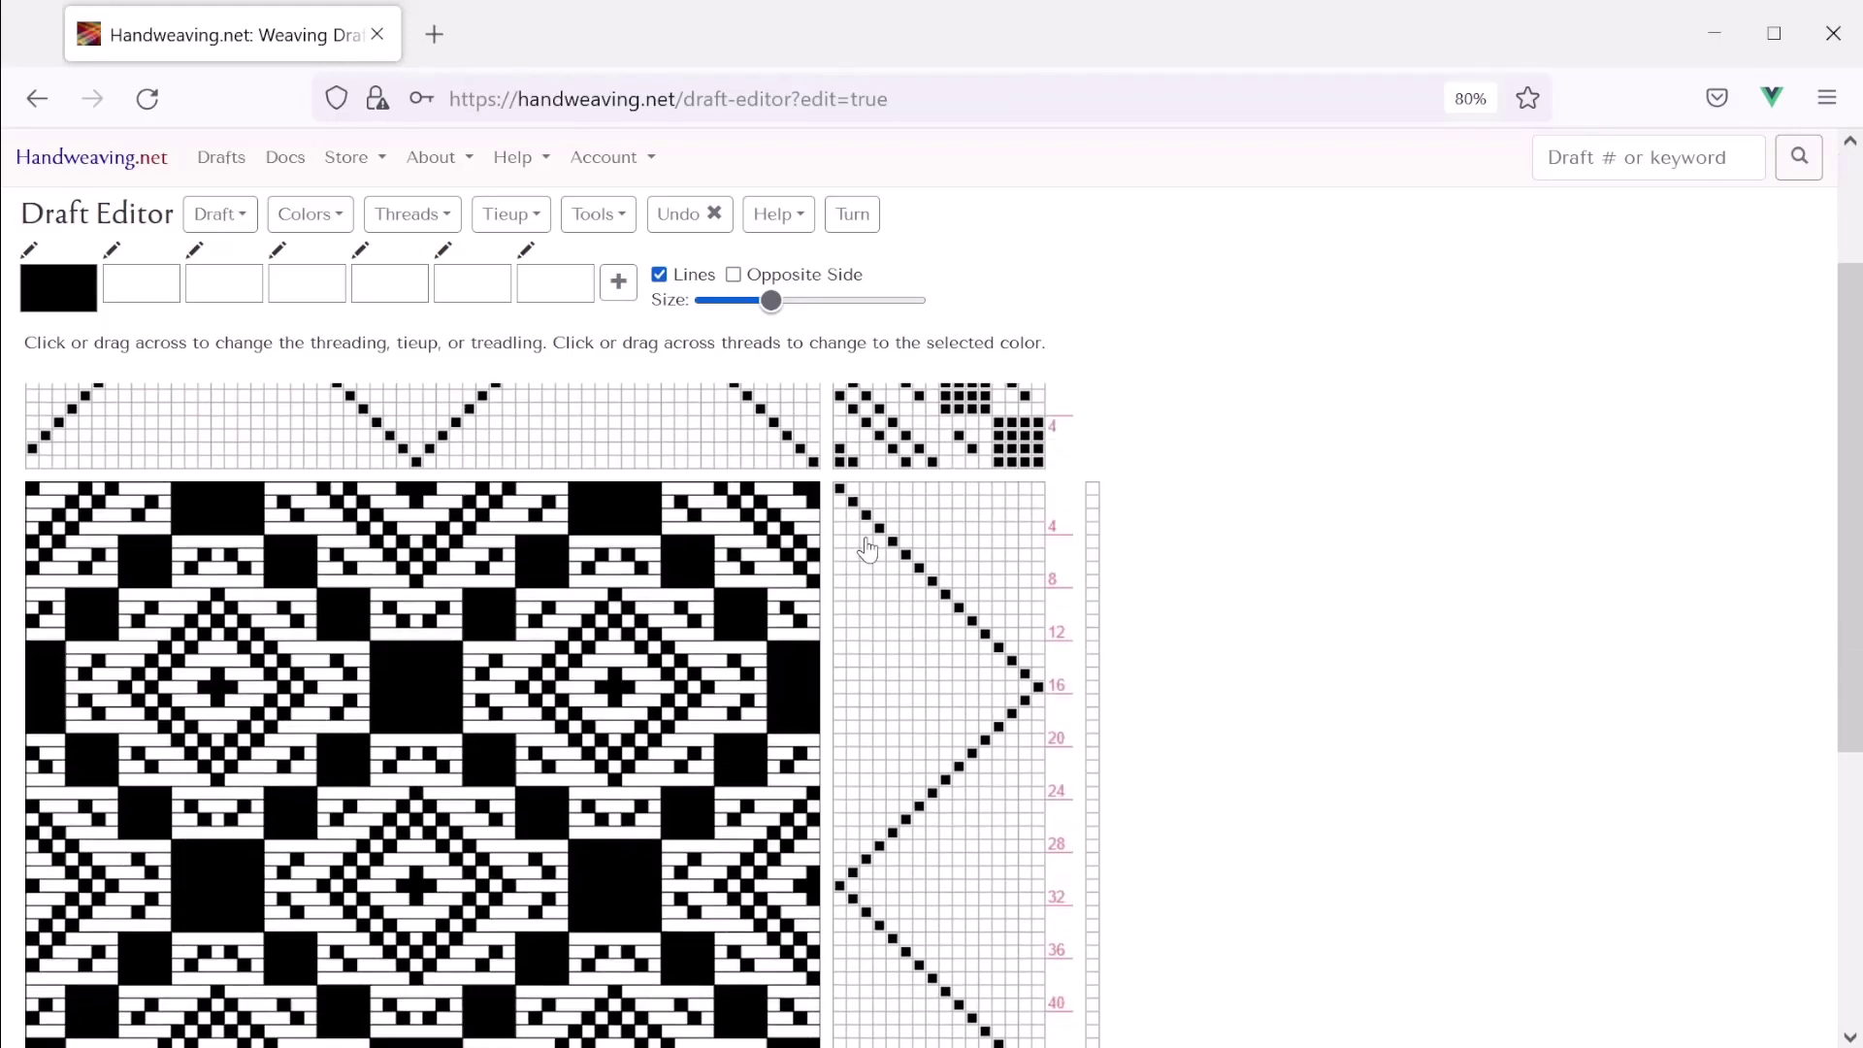
{"action": "scroll", "coordinate": [866, 540], "scroll_direction": "up", "scroll_amount": 2}
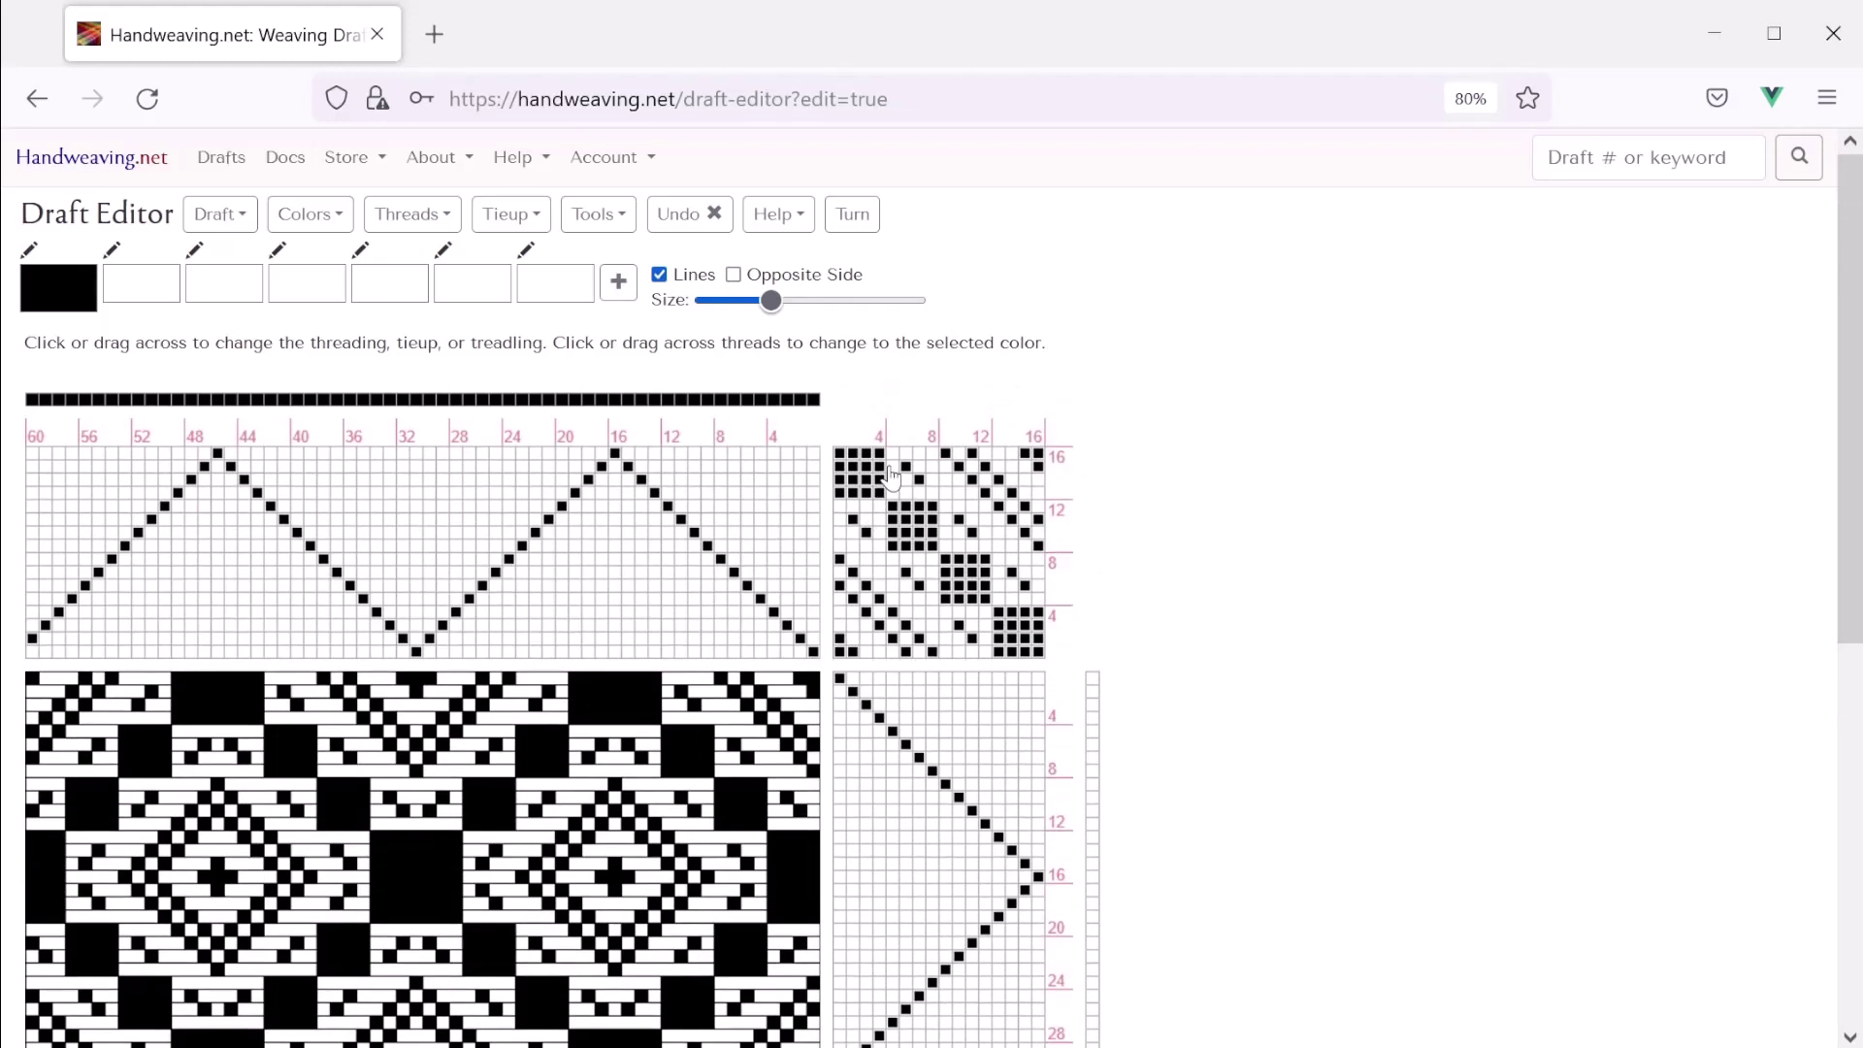
{"action": "left_click_drag", "start_coordinate": [838, 466], "coordinate": [868, 493]}
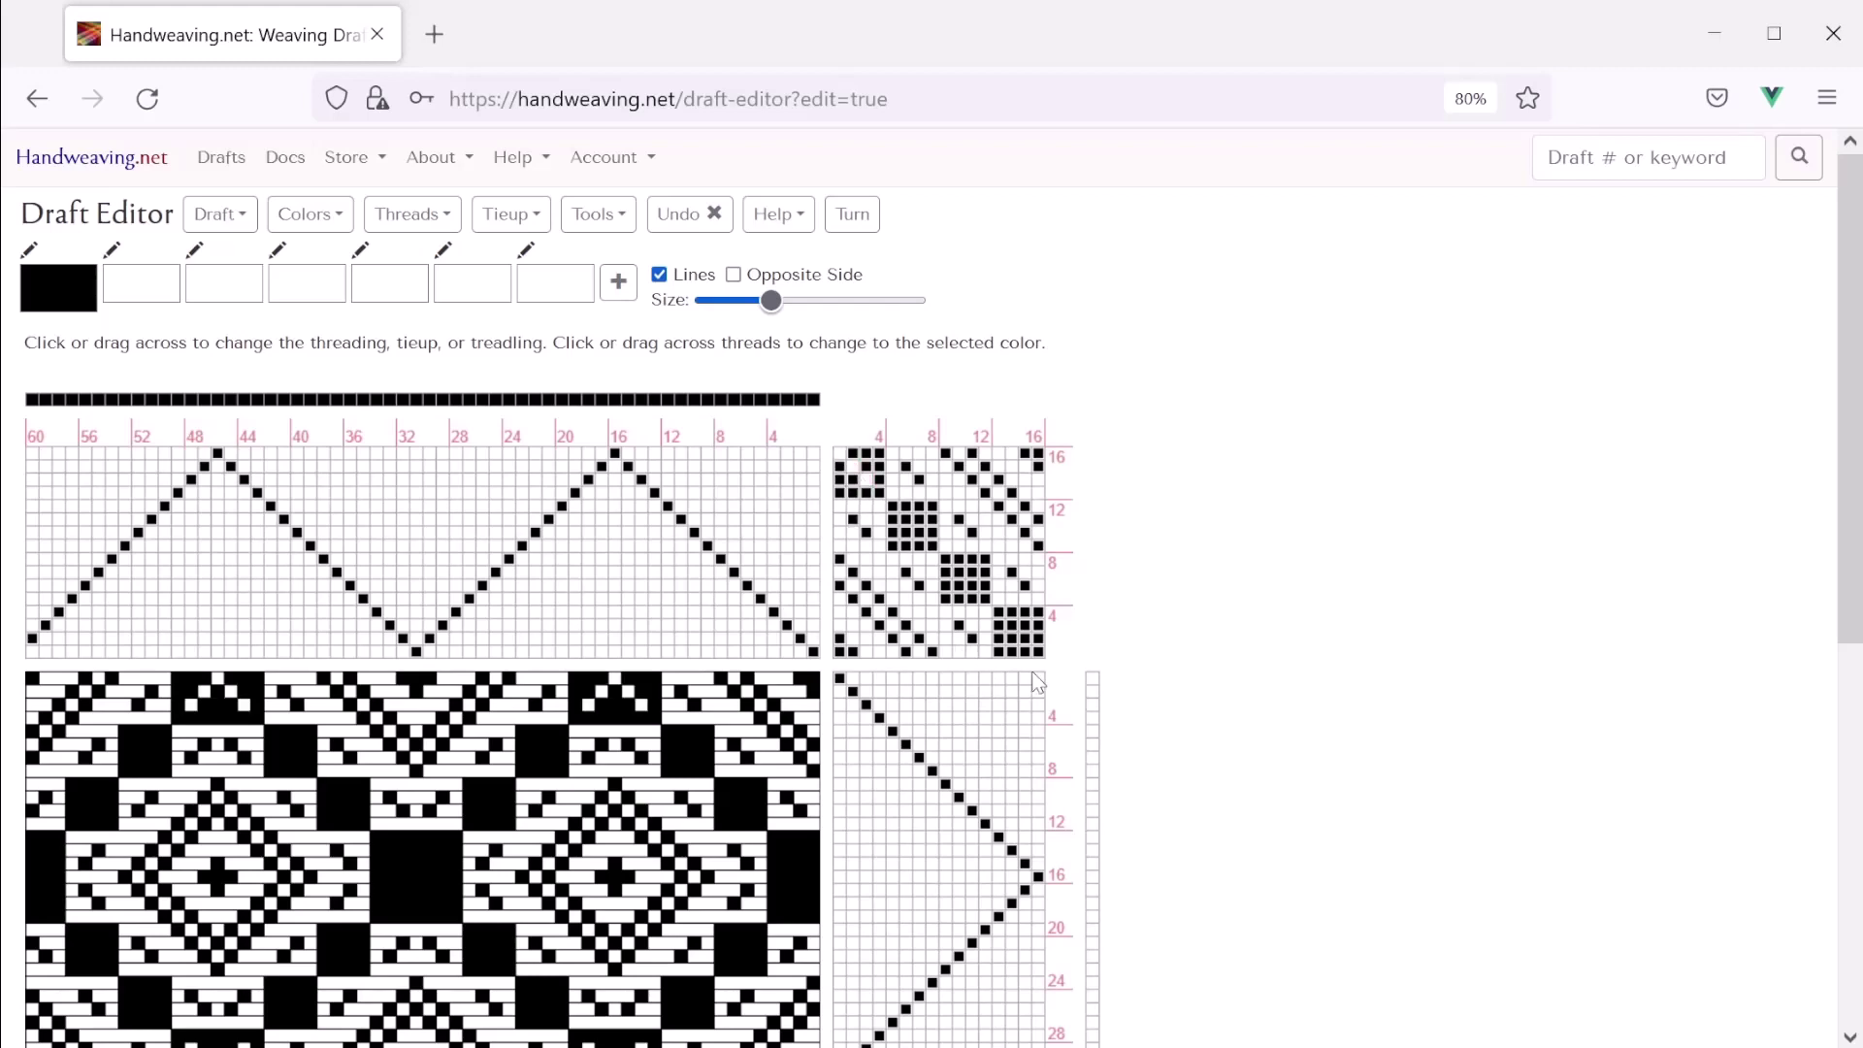
{"action": "left_click_drag", "start_coordinate": [1015, 640], "coordinate": [1036, 662]}
Clear cells inside a solid 4x4 tie-up block to hollow out its centre
{"action": "scroll", "coordinate": [819, 703], "scroll_direction": "down", "scroll_amount": 2}
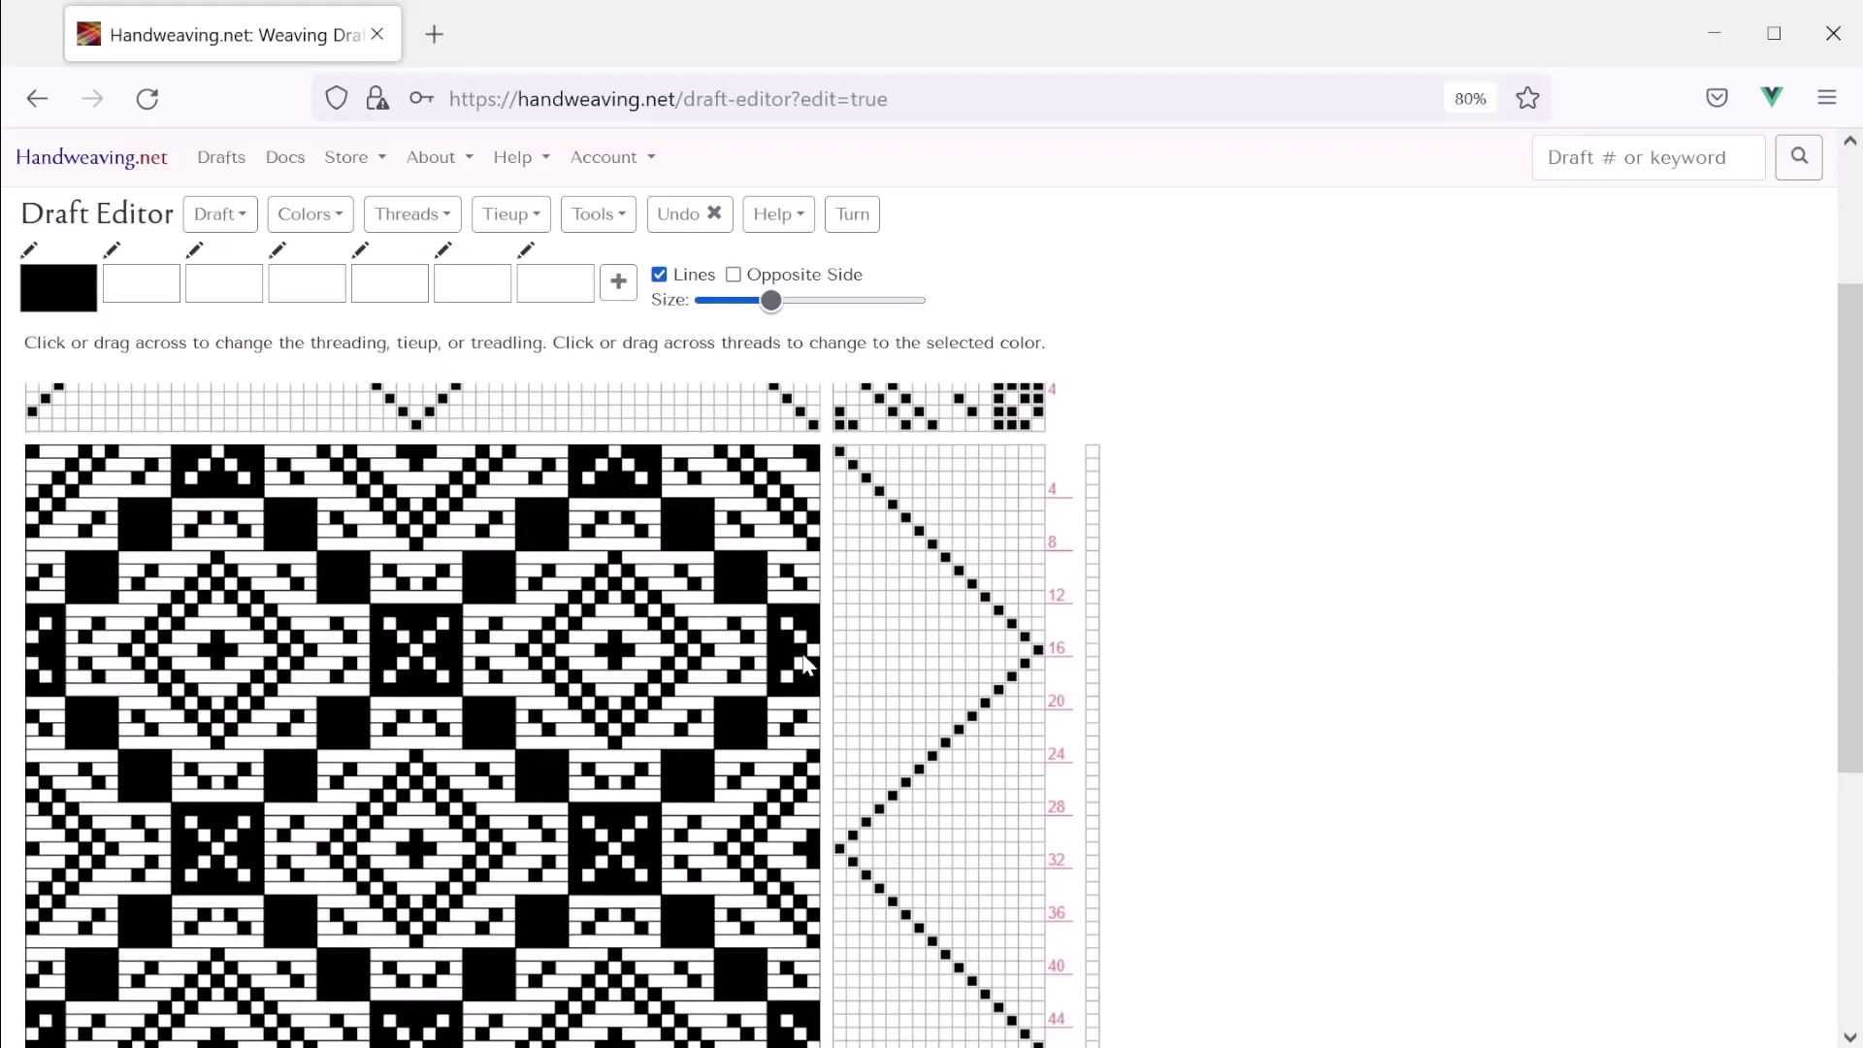
{"action": "scroll", "coordinate": [805, 665], "scroll_direction": "up", "scroll_amount": 2}
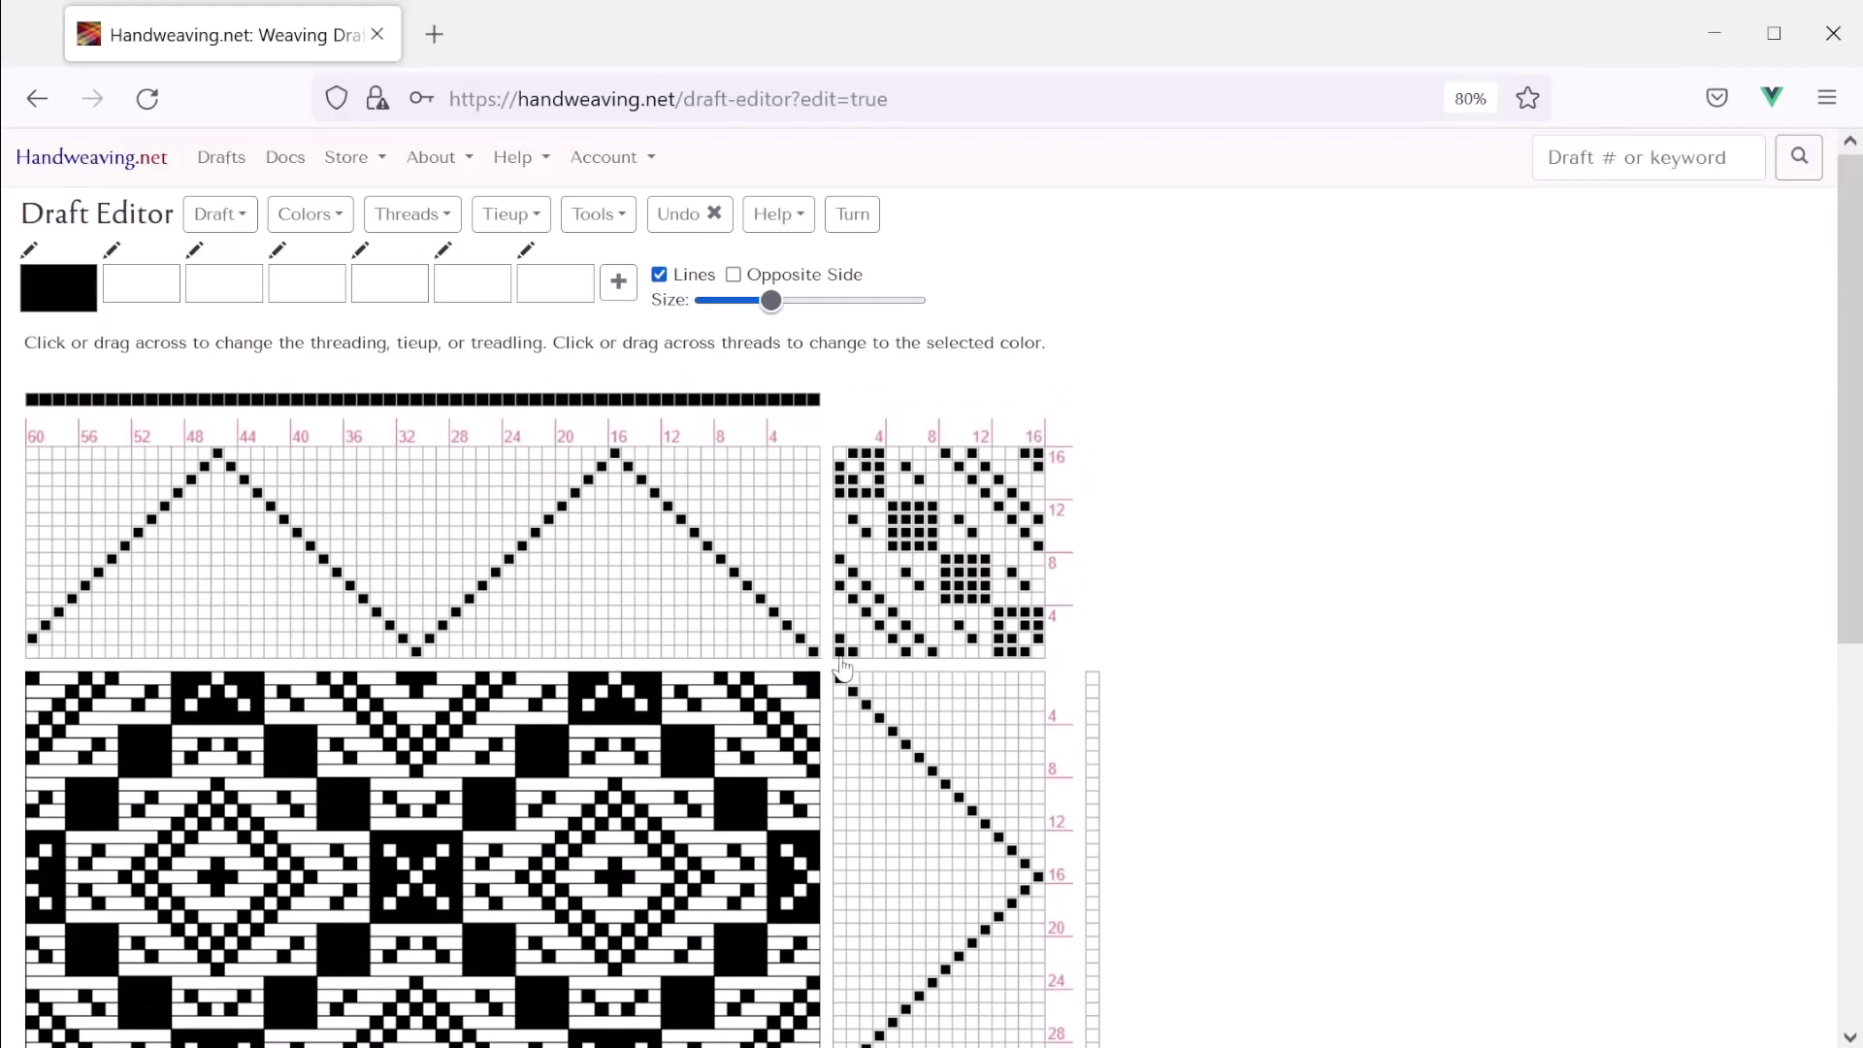
{"action": "left_click", "coordinate": [903, 520]}
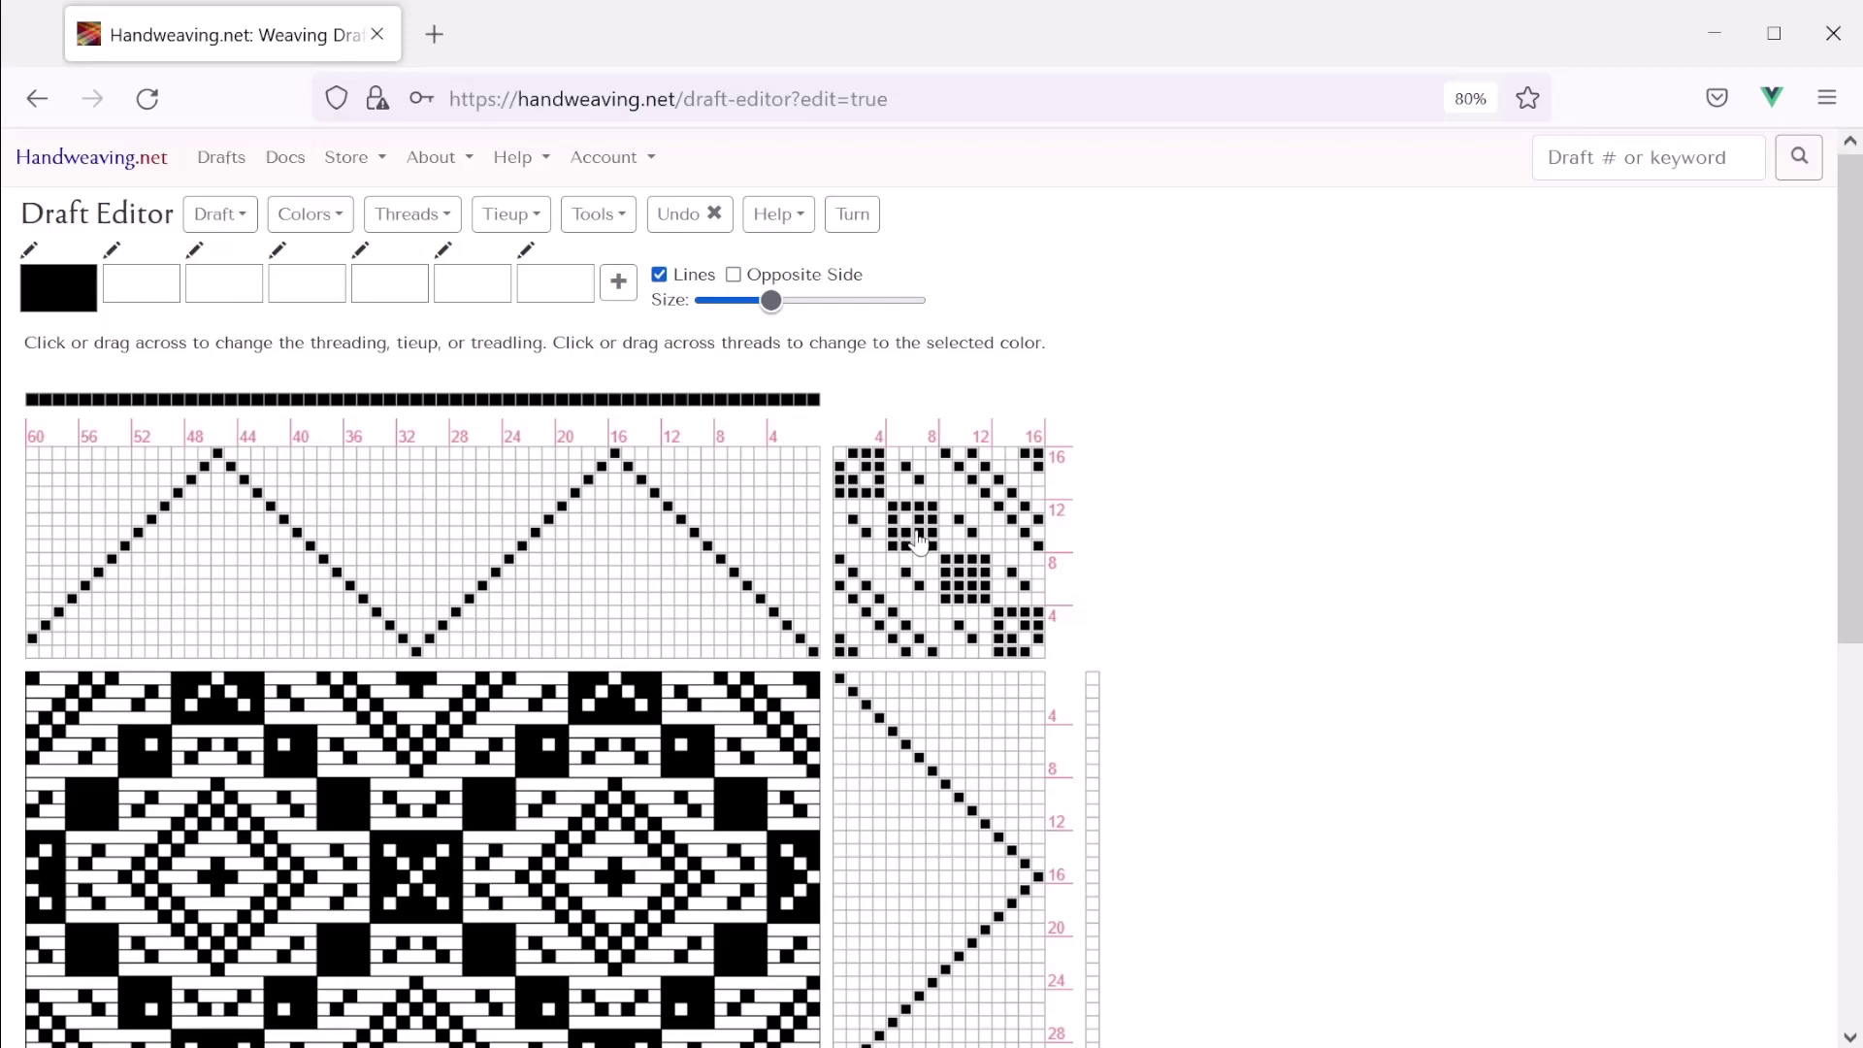
{"action": "left_click", "coordinate": [917, 532]}
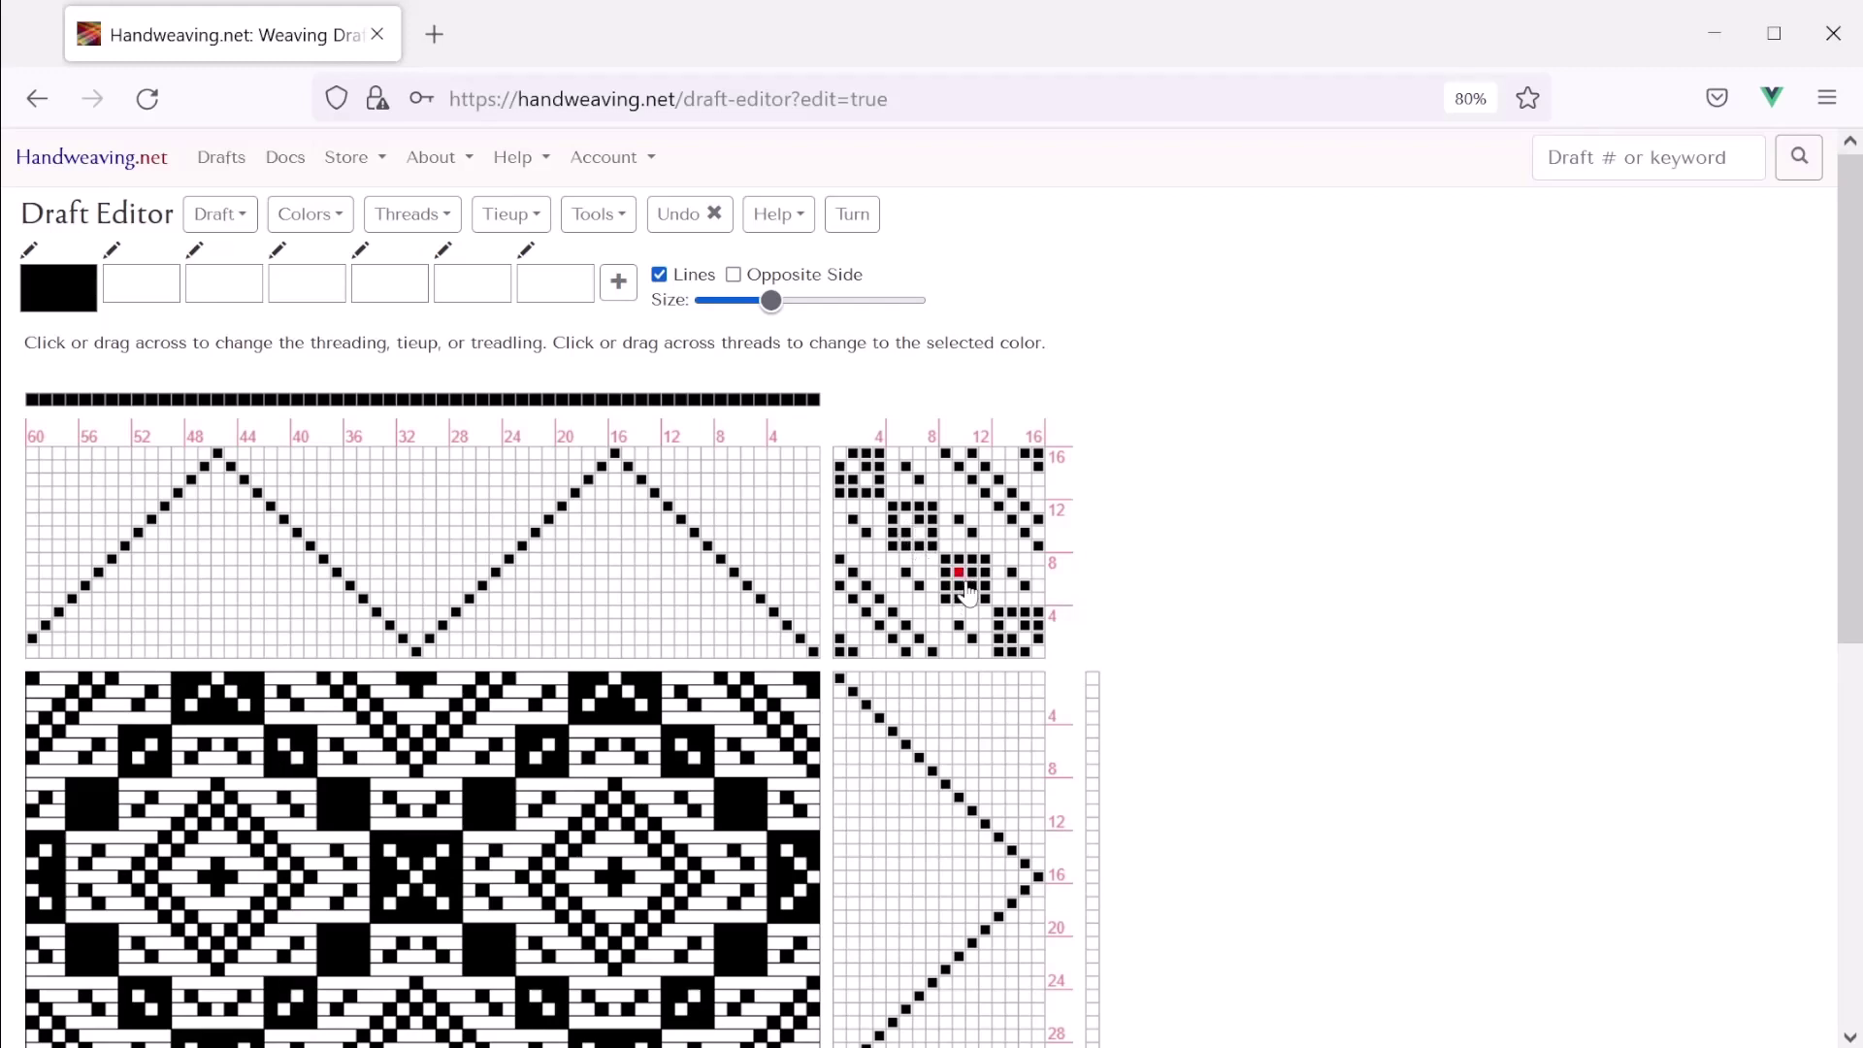
Shrink the draft display with the Size slider and review the drawdown
{"action": "scroll", "coordinate": [772, 607], "scroll_direction": "down", "scroll_amount": 2}
{"action": "scroll", "coordinate": [771, 594], "scroll_direction": "down", "scroll_amount": 2}
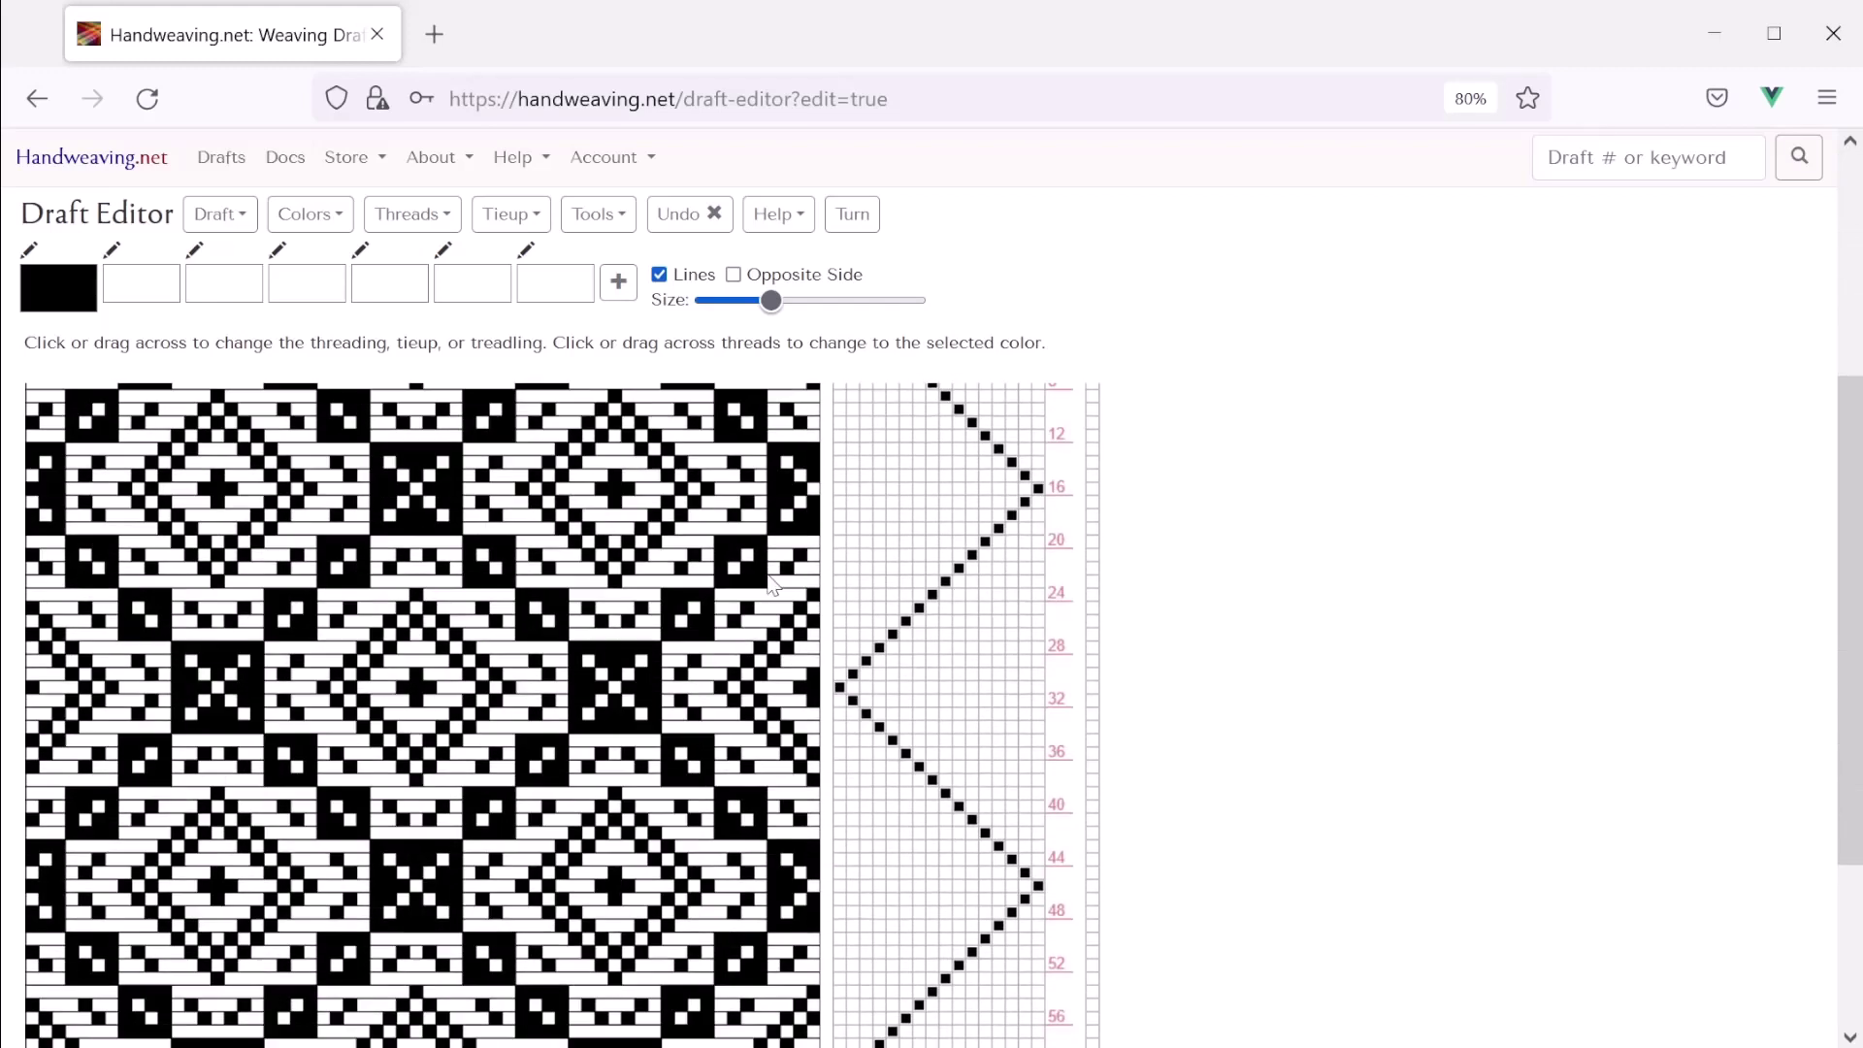
{"action": "scroll", "coordinate": [774, 585], "scroll_direction": "up", "scroll_amount": 4}
{"action": "left_click_drag", "start_coordinate": [771, 300], "coordinate": [749, 301]}
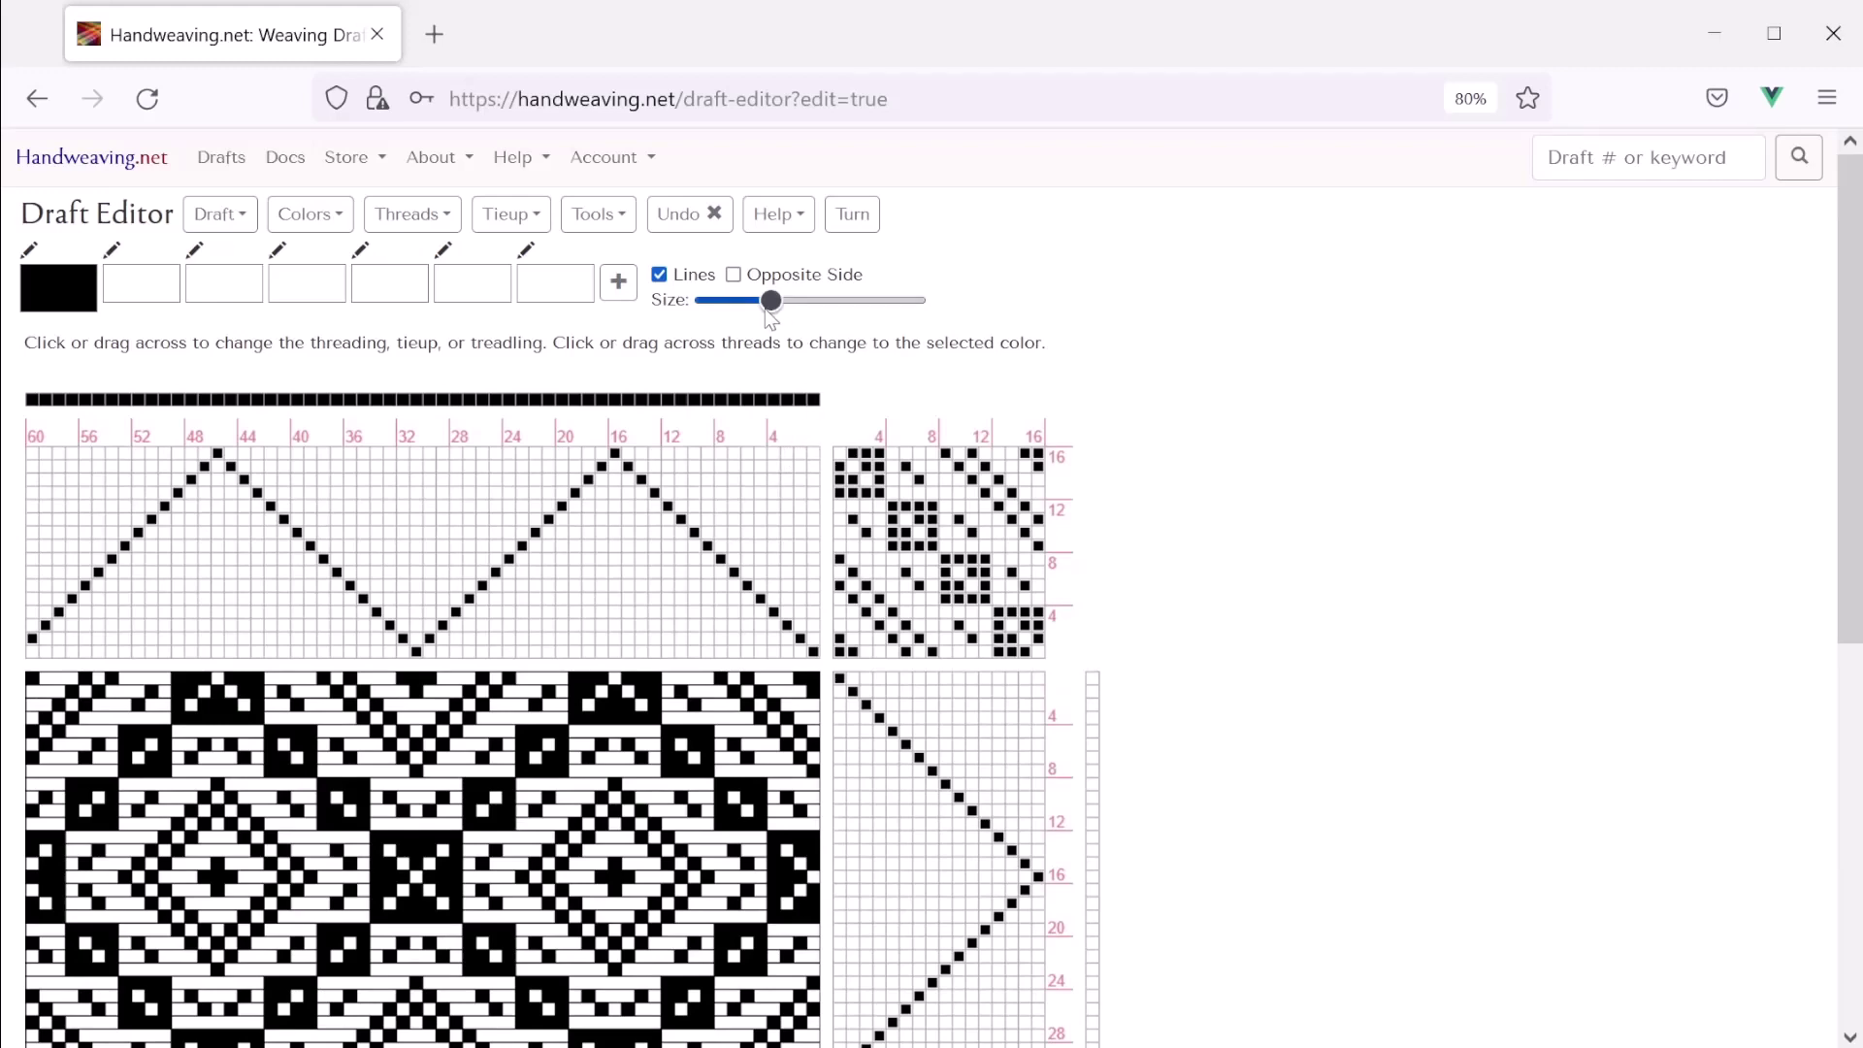
{"action": "scroll", "coordinate": [587, 511], "scroll_direction": "down", "scroll_amount": 2}
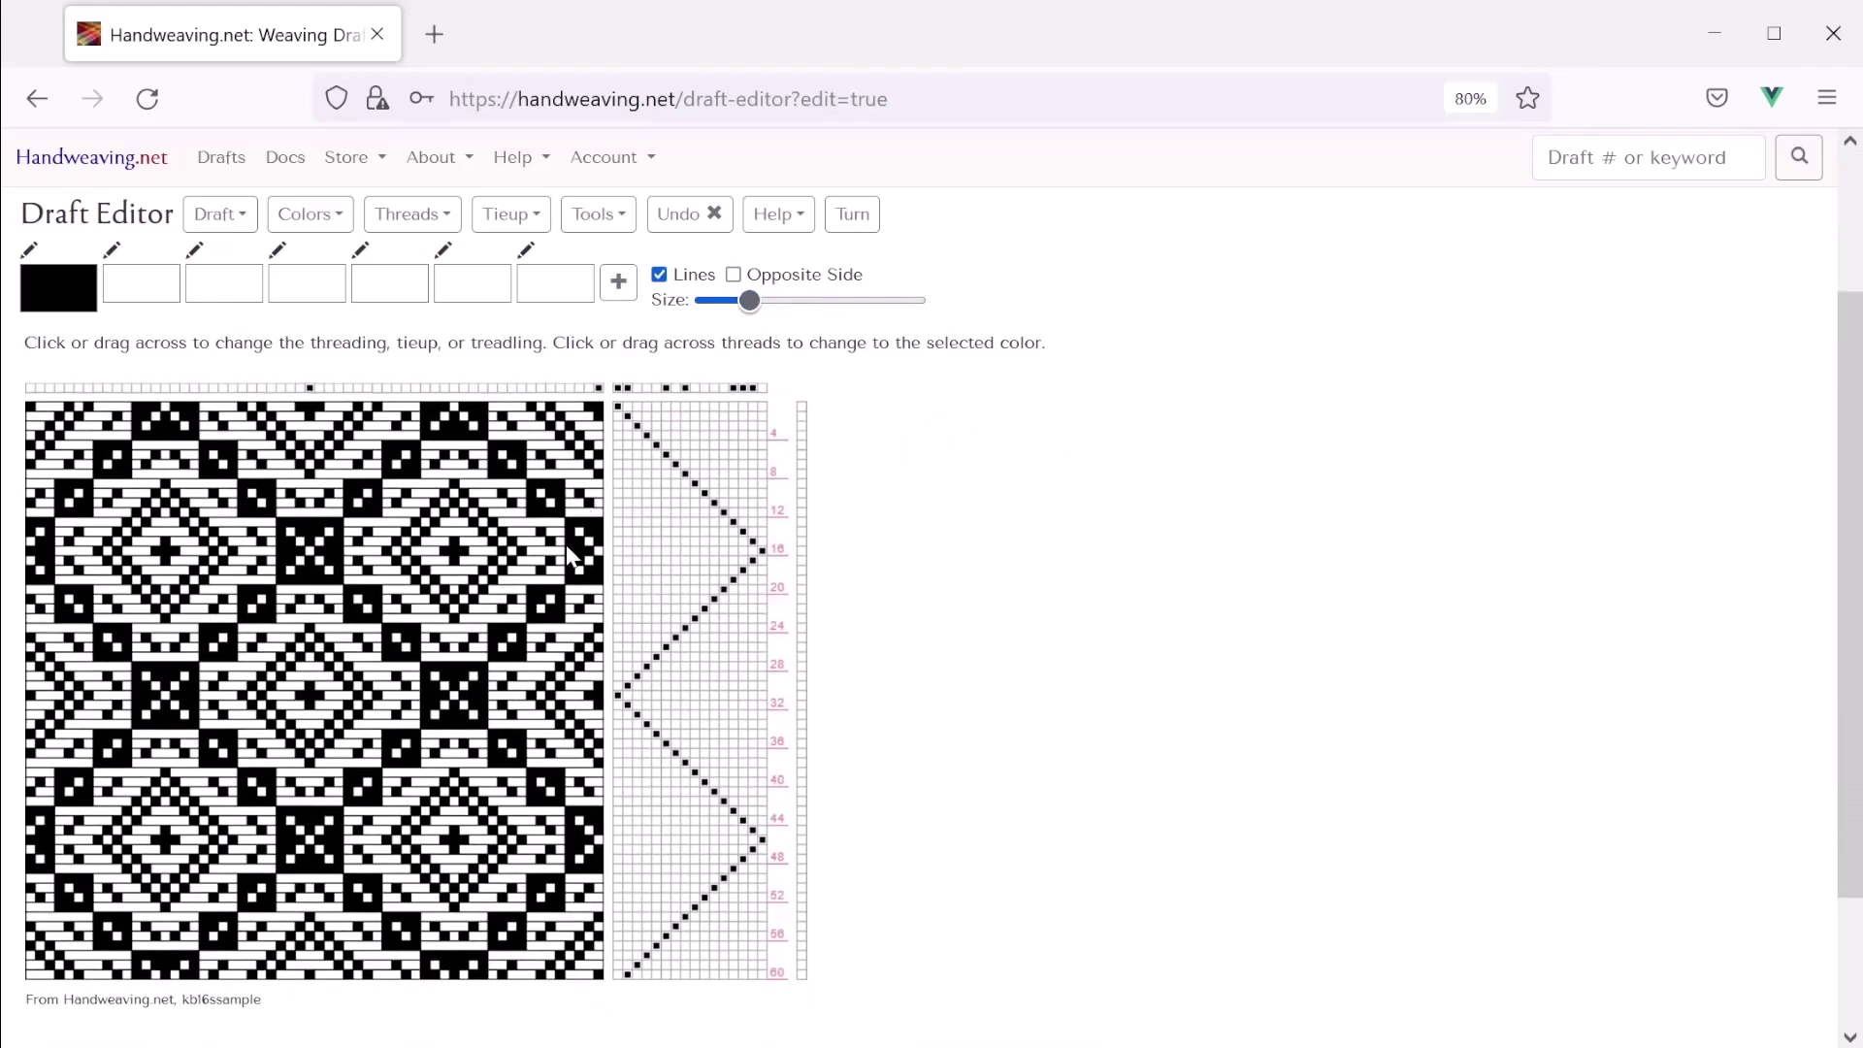
{"action": "scroll", "coordinate": [570, 570], "scroll_direction": "up", "scroll_amount": 2}
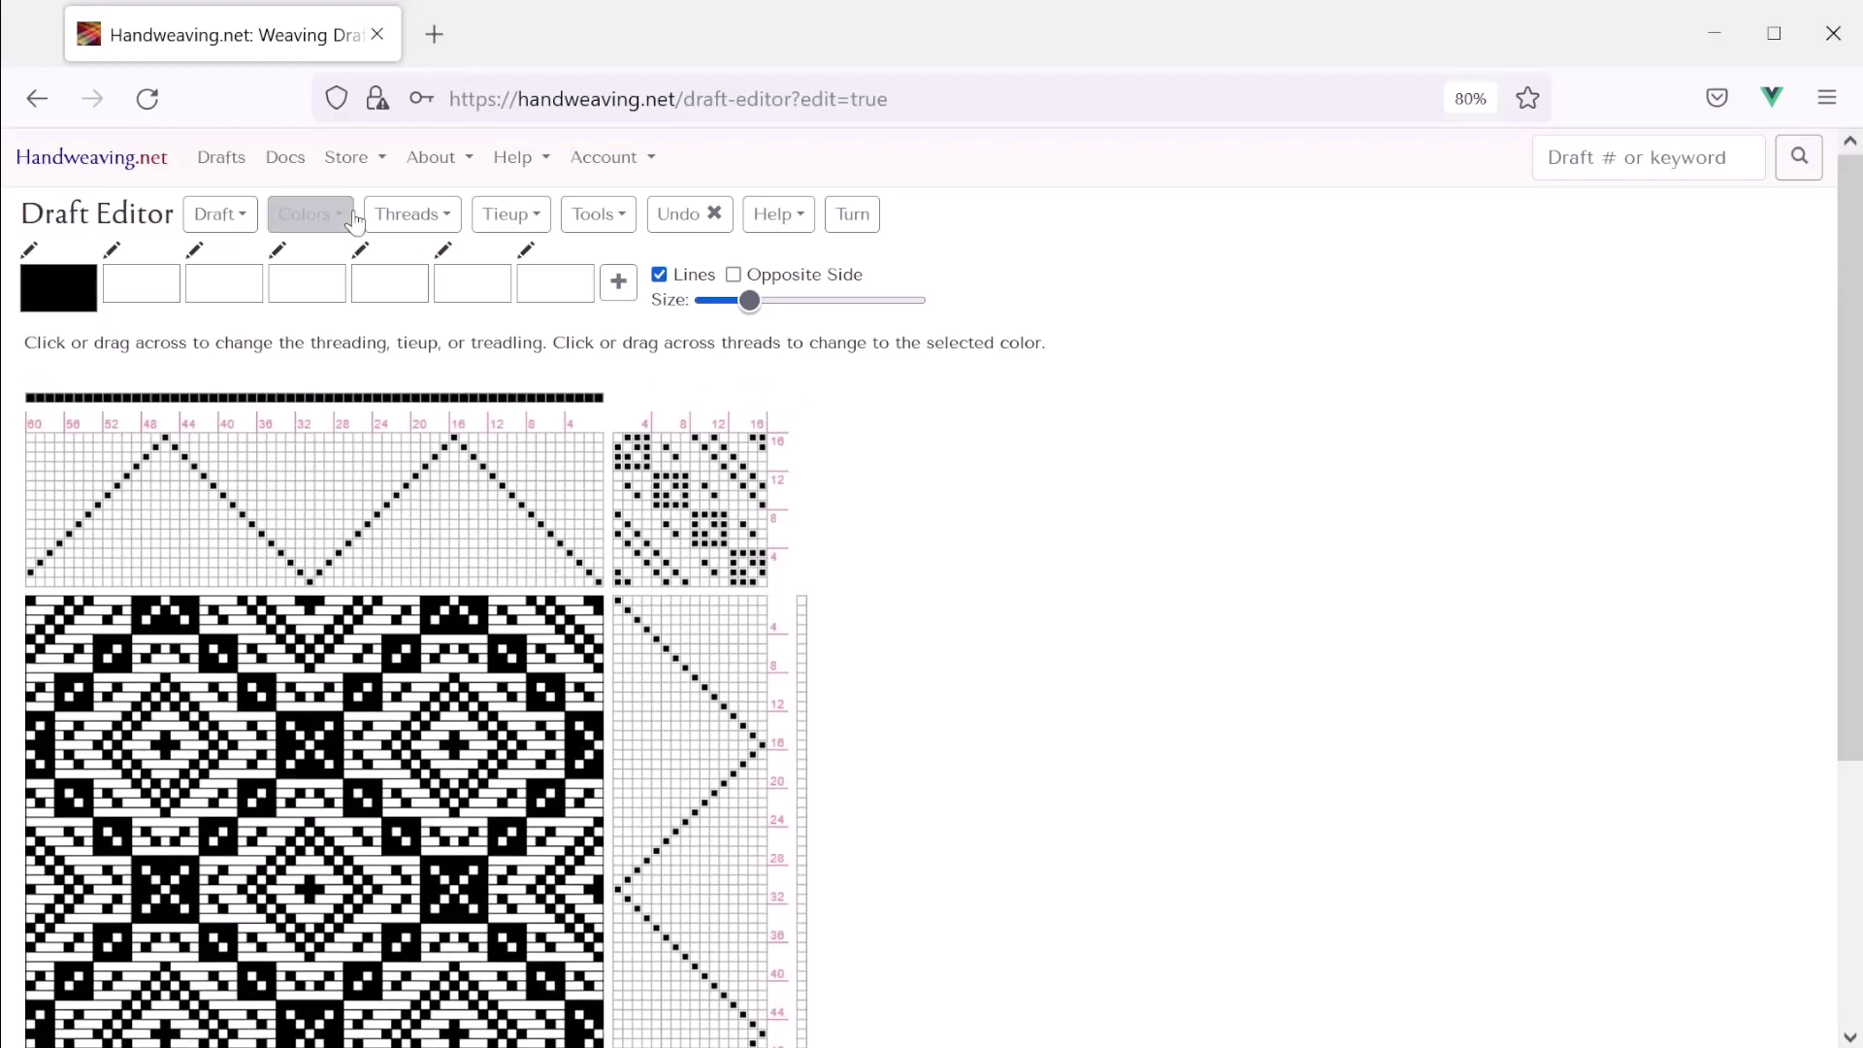
Change the second colour swatch to deep blue 0D17B5
{"action": "left_click", "coordinate": [113, 256]}
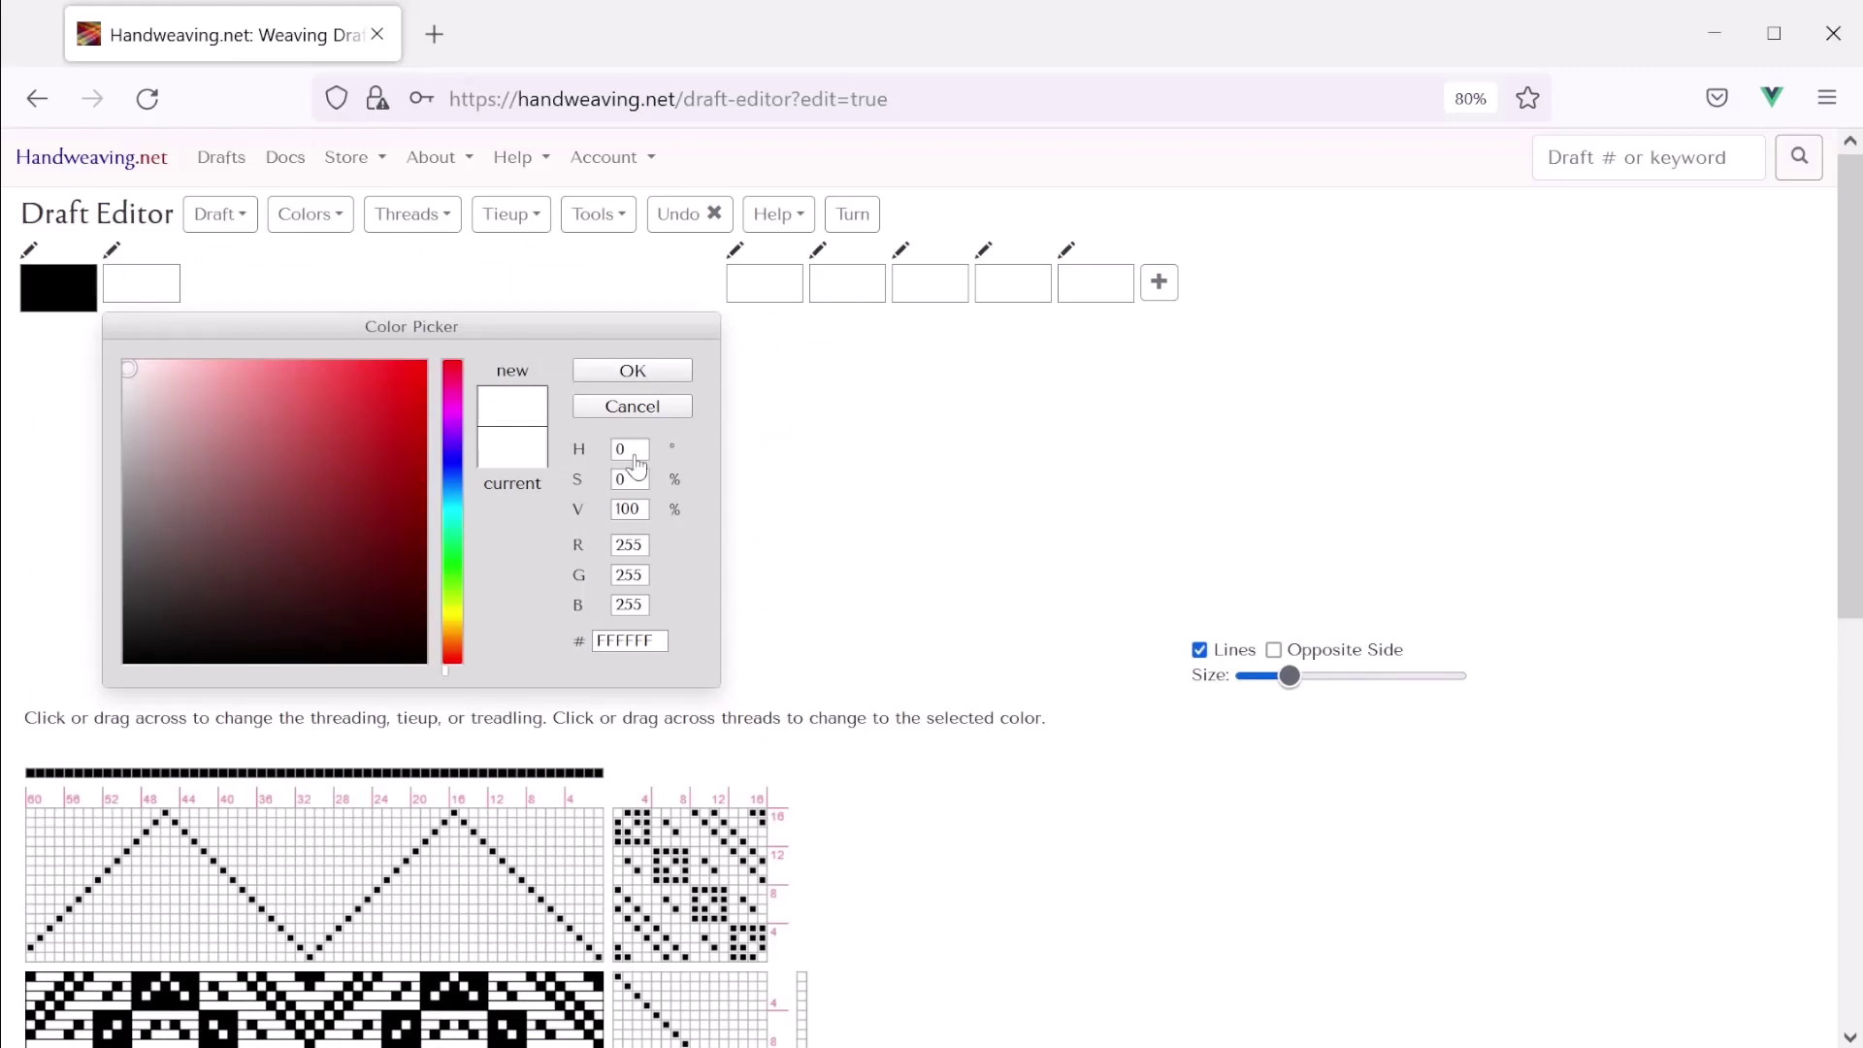
{"action": "left_click", "coordinate": [452, 463]}
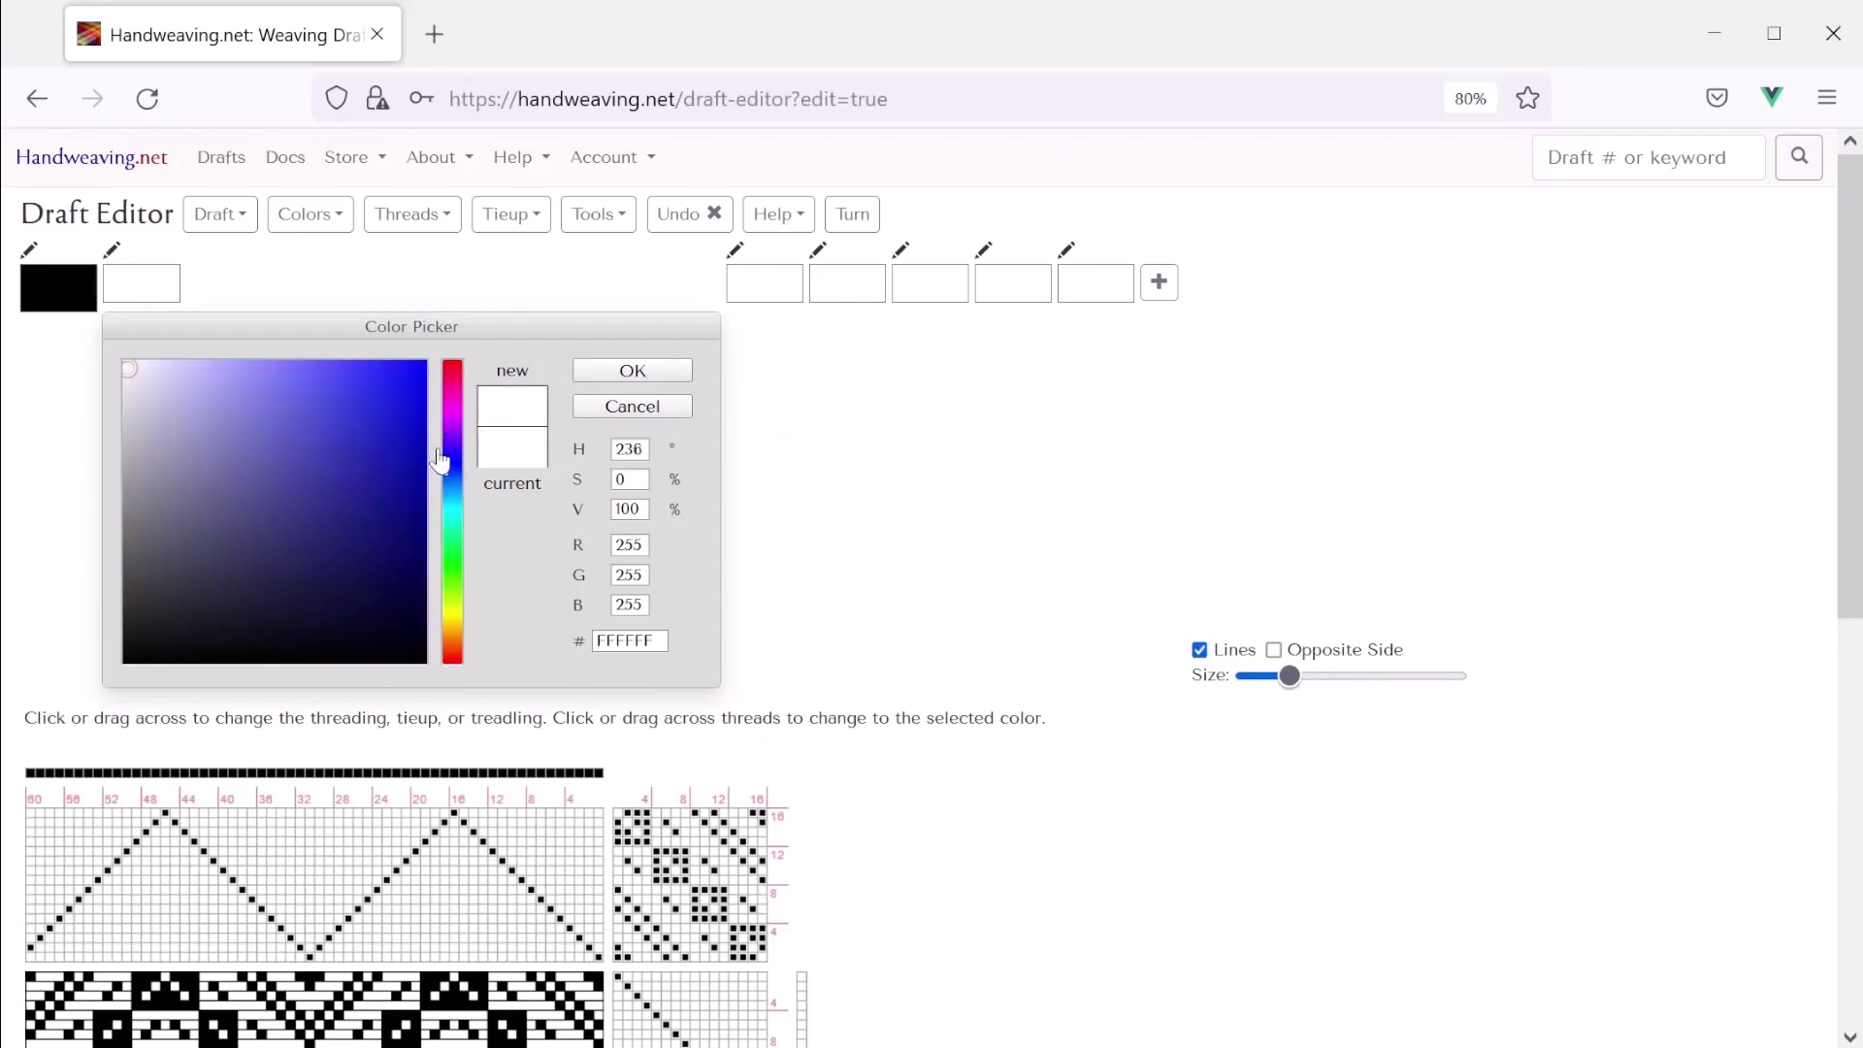
{"action": "left_click", "coordinate": [410, 456]}
{"action": "left_click", "coordinate": [622, 386]}
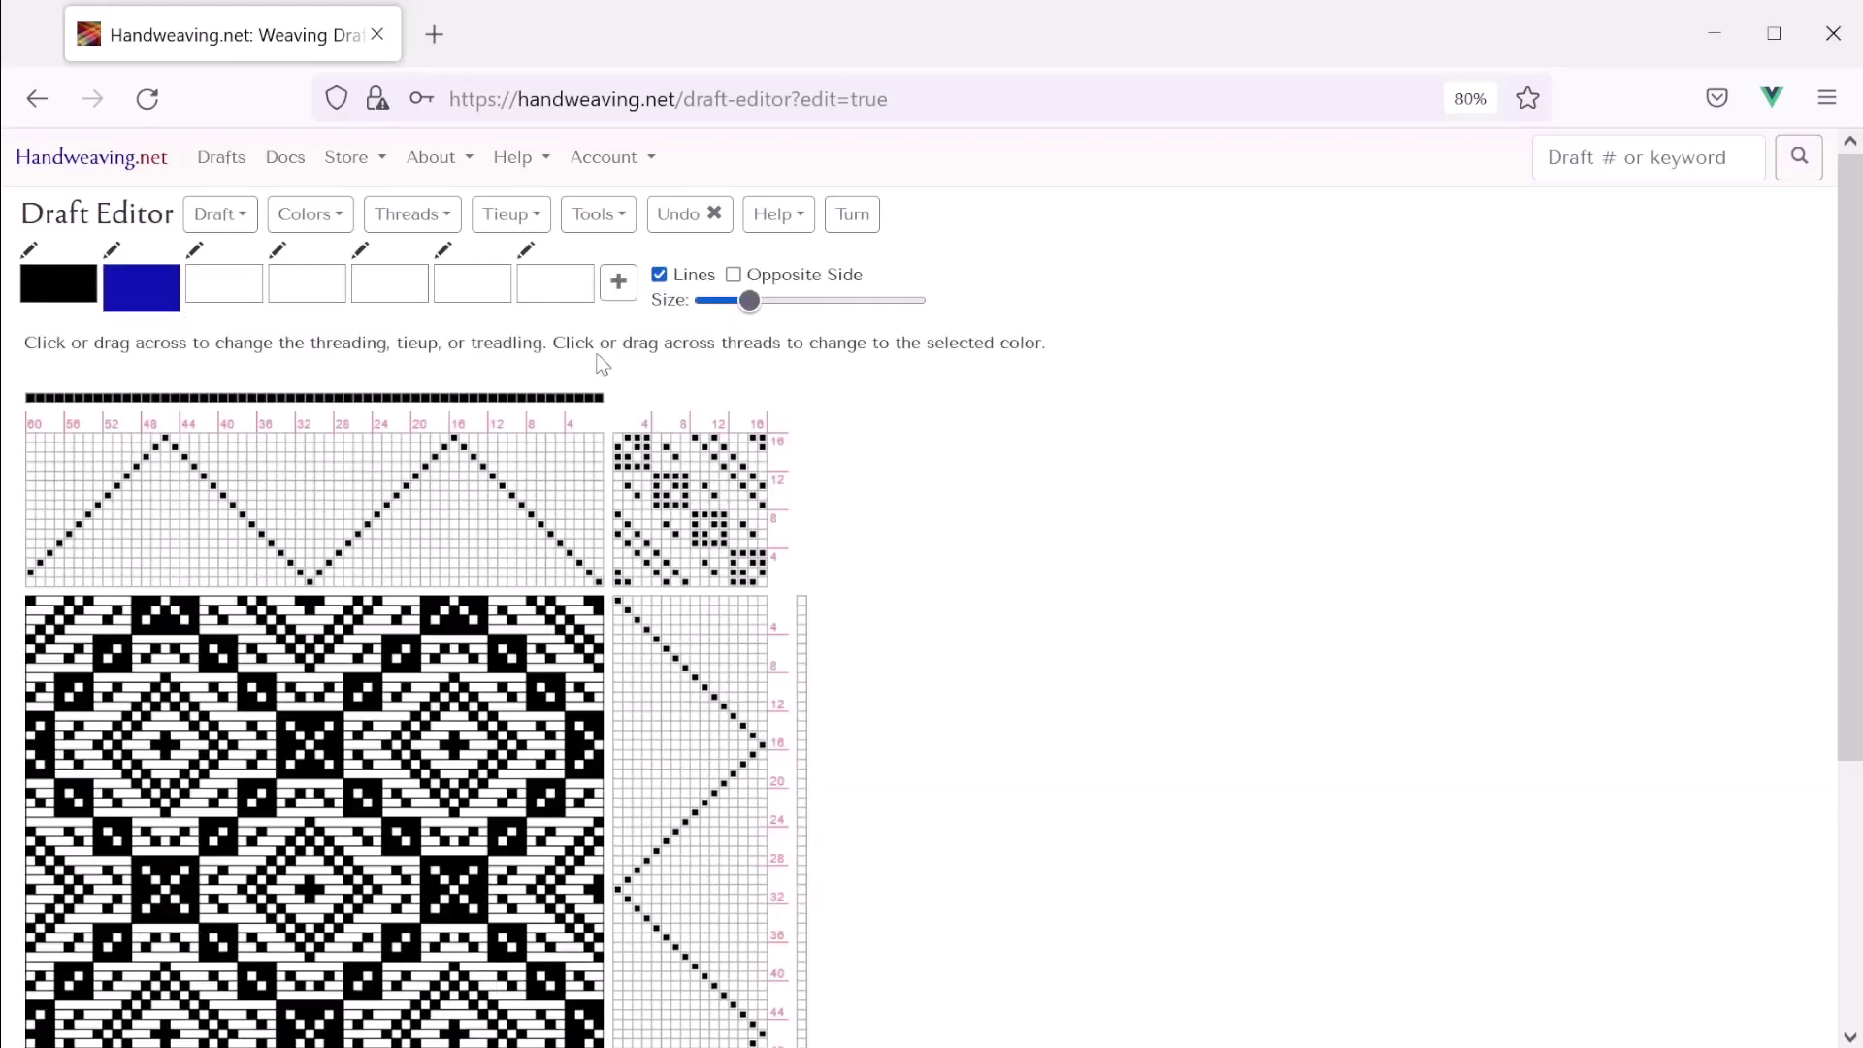
Replace the black warp threads with the new blue colour
{"action": "left_click", "coordinate": [323, 223]}
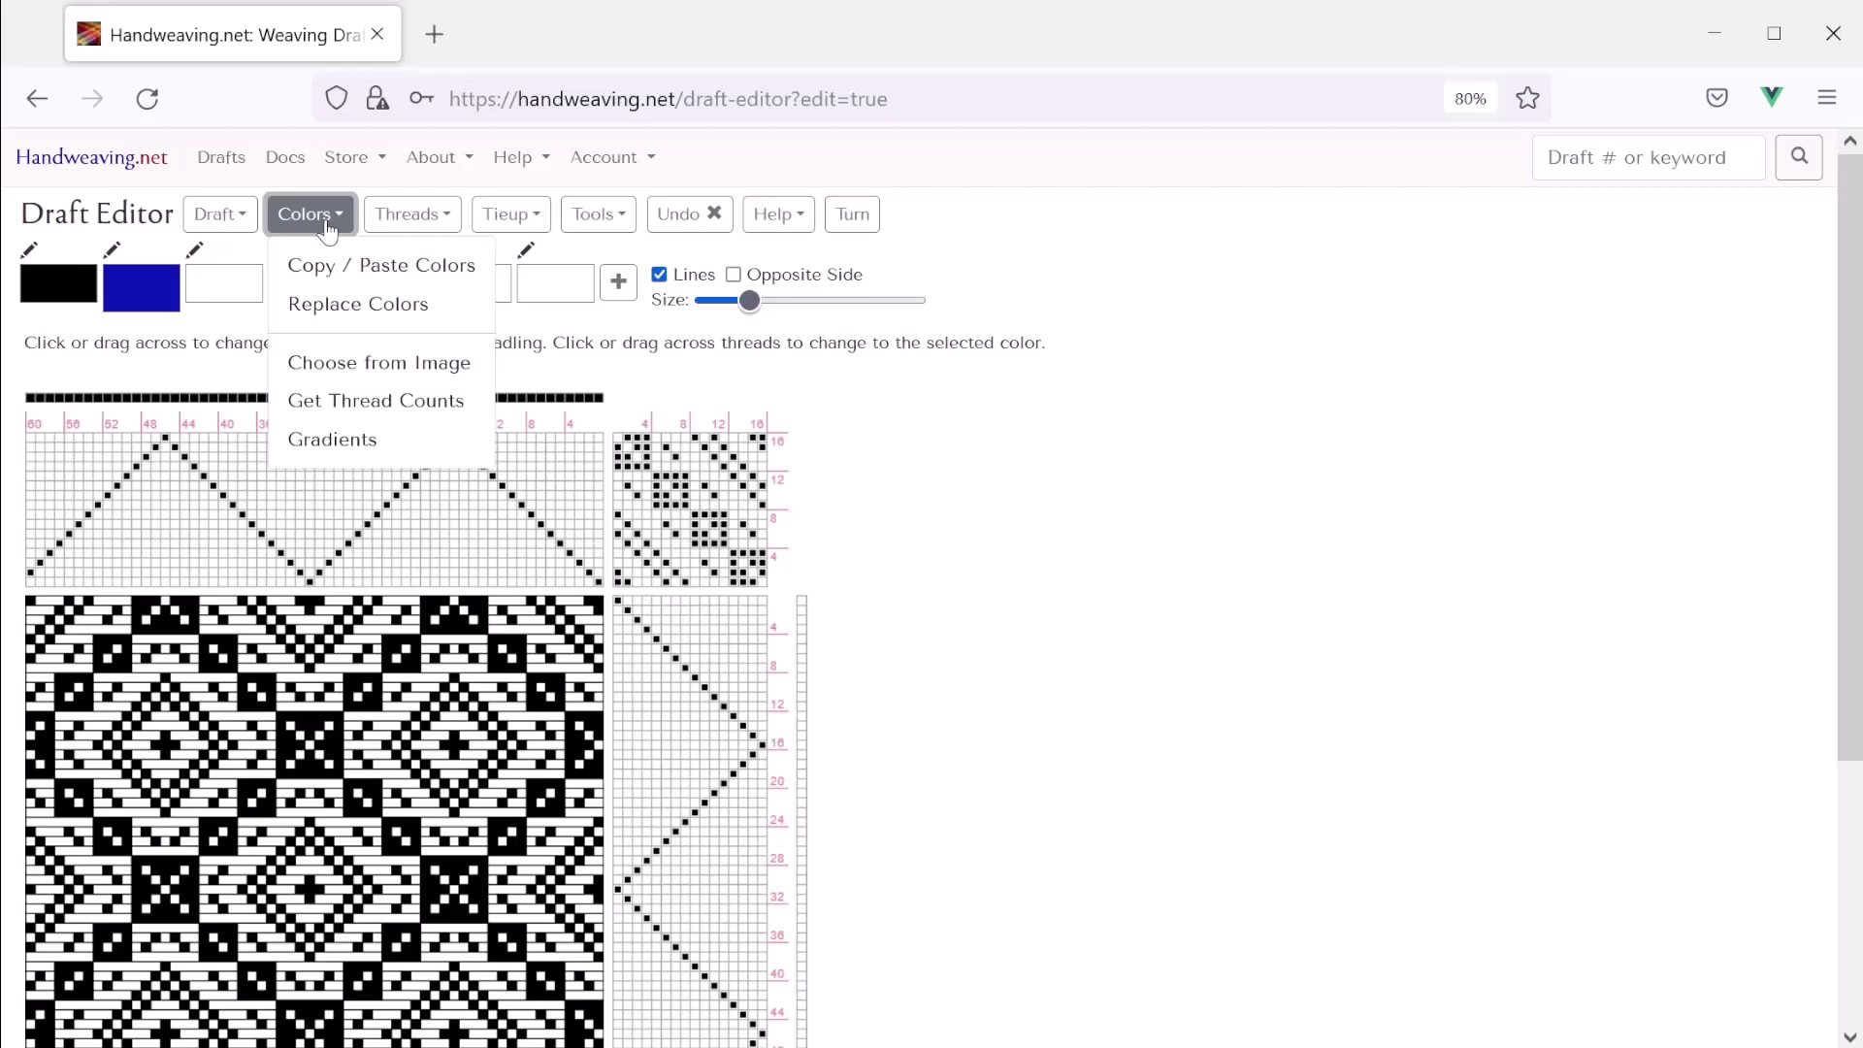
{"action": "left_click", "coordinate": [317, 309]}
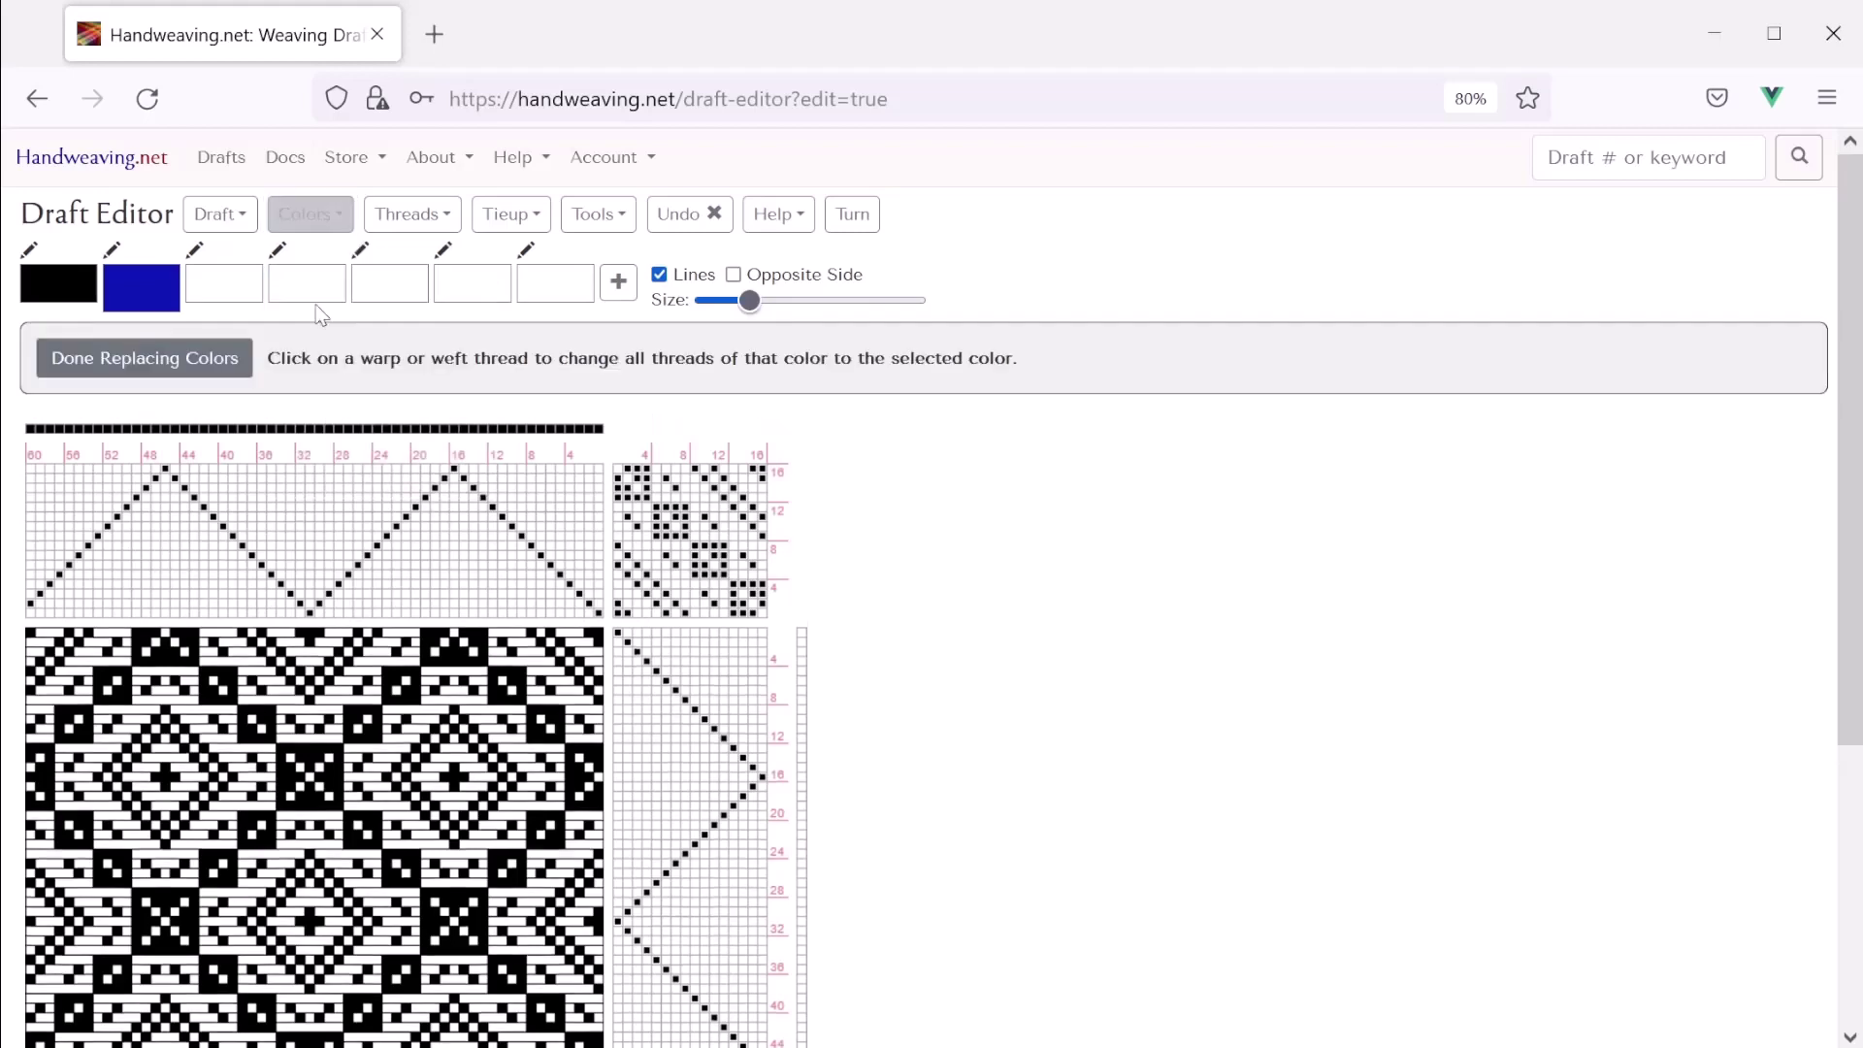
{"action": "left_click", "coordinate": [243, 436]}
{"action": "left_click", "coordinate": [227, 368]}
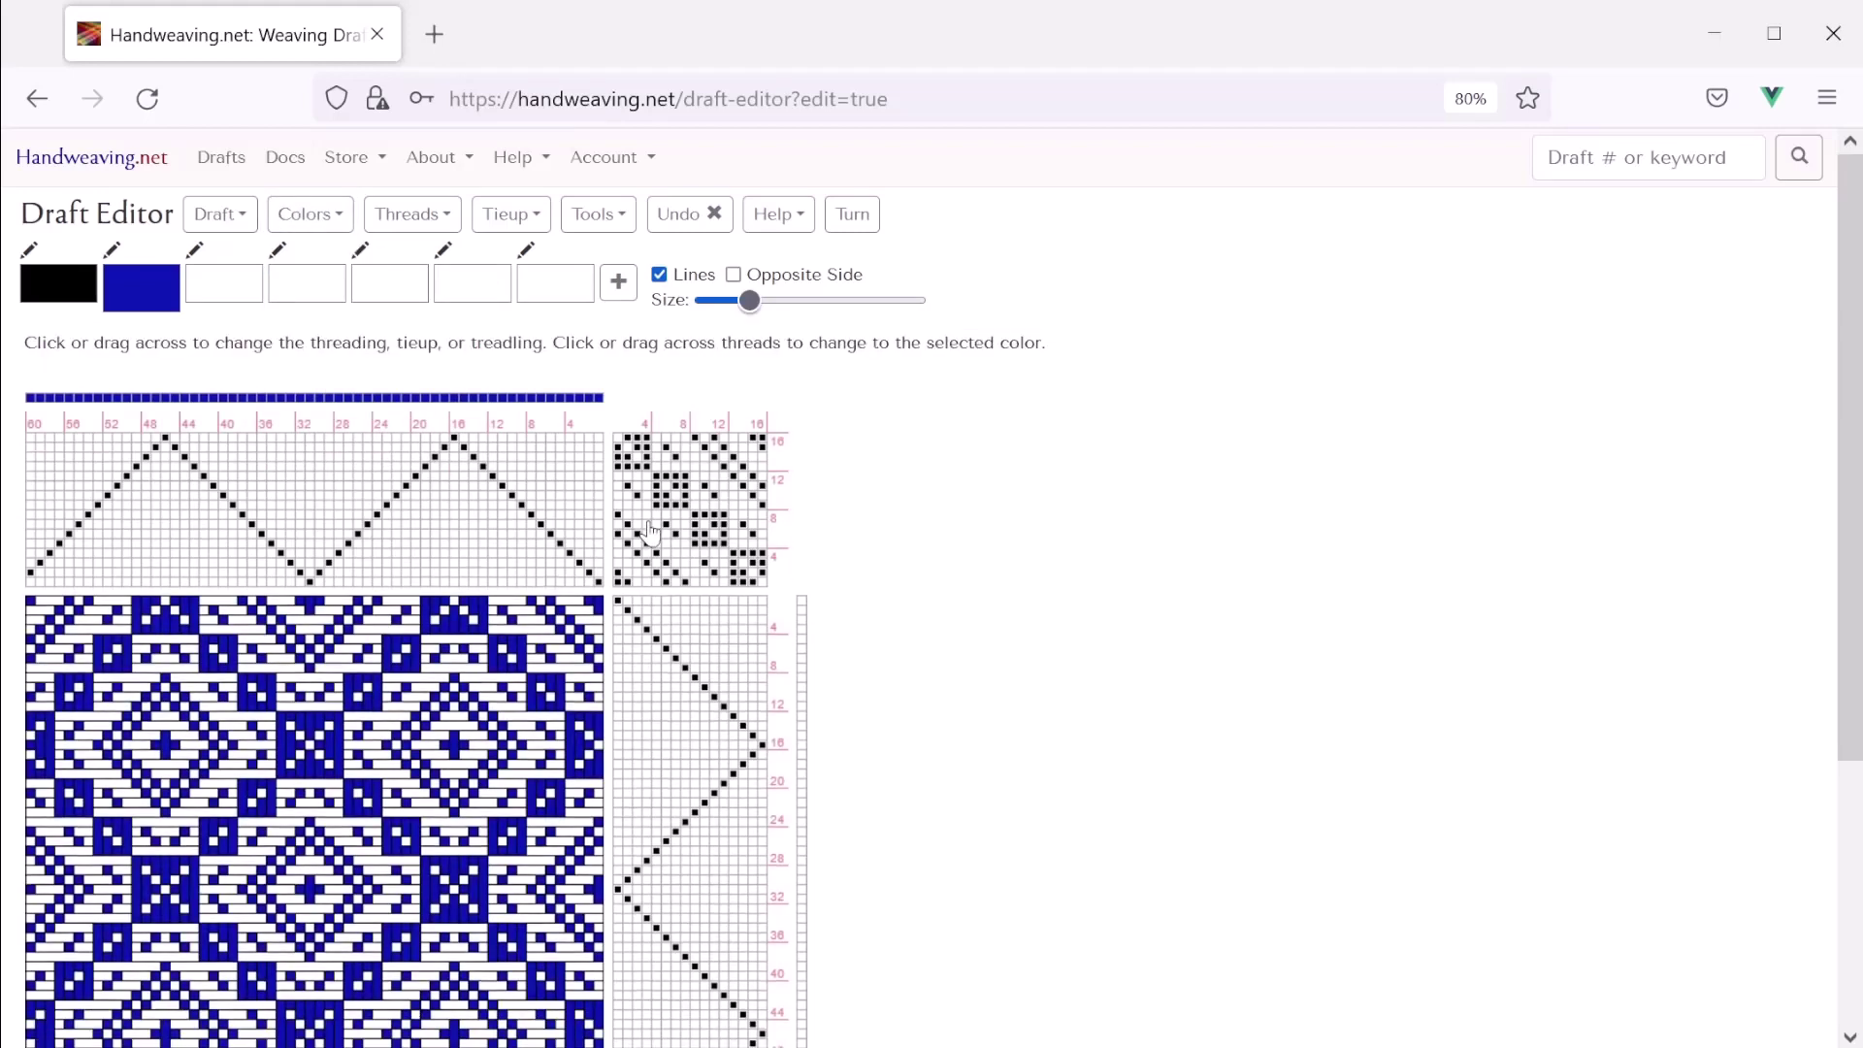
{"action": "scroll", "coordinate": [648, 514], "scroll_direction": "down", "scroll_amount": 3}
{"action": "scroll", "coordinate": [652, 514], "scroll_direction": "up", "scroll_amount": 3}
Open Draft Repeats and set both warp and weft repeats to 3
{"action": "left_click", "coordinate": [611, 217]}
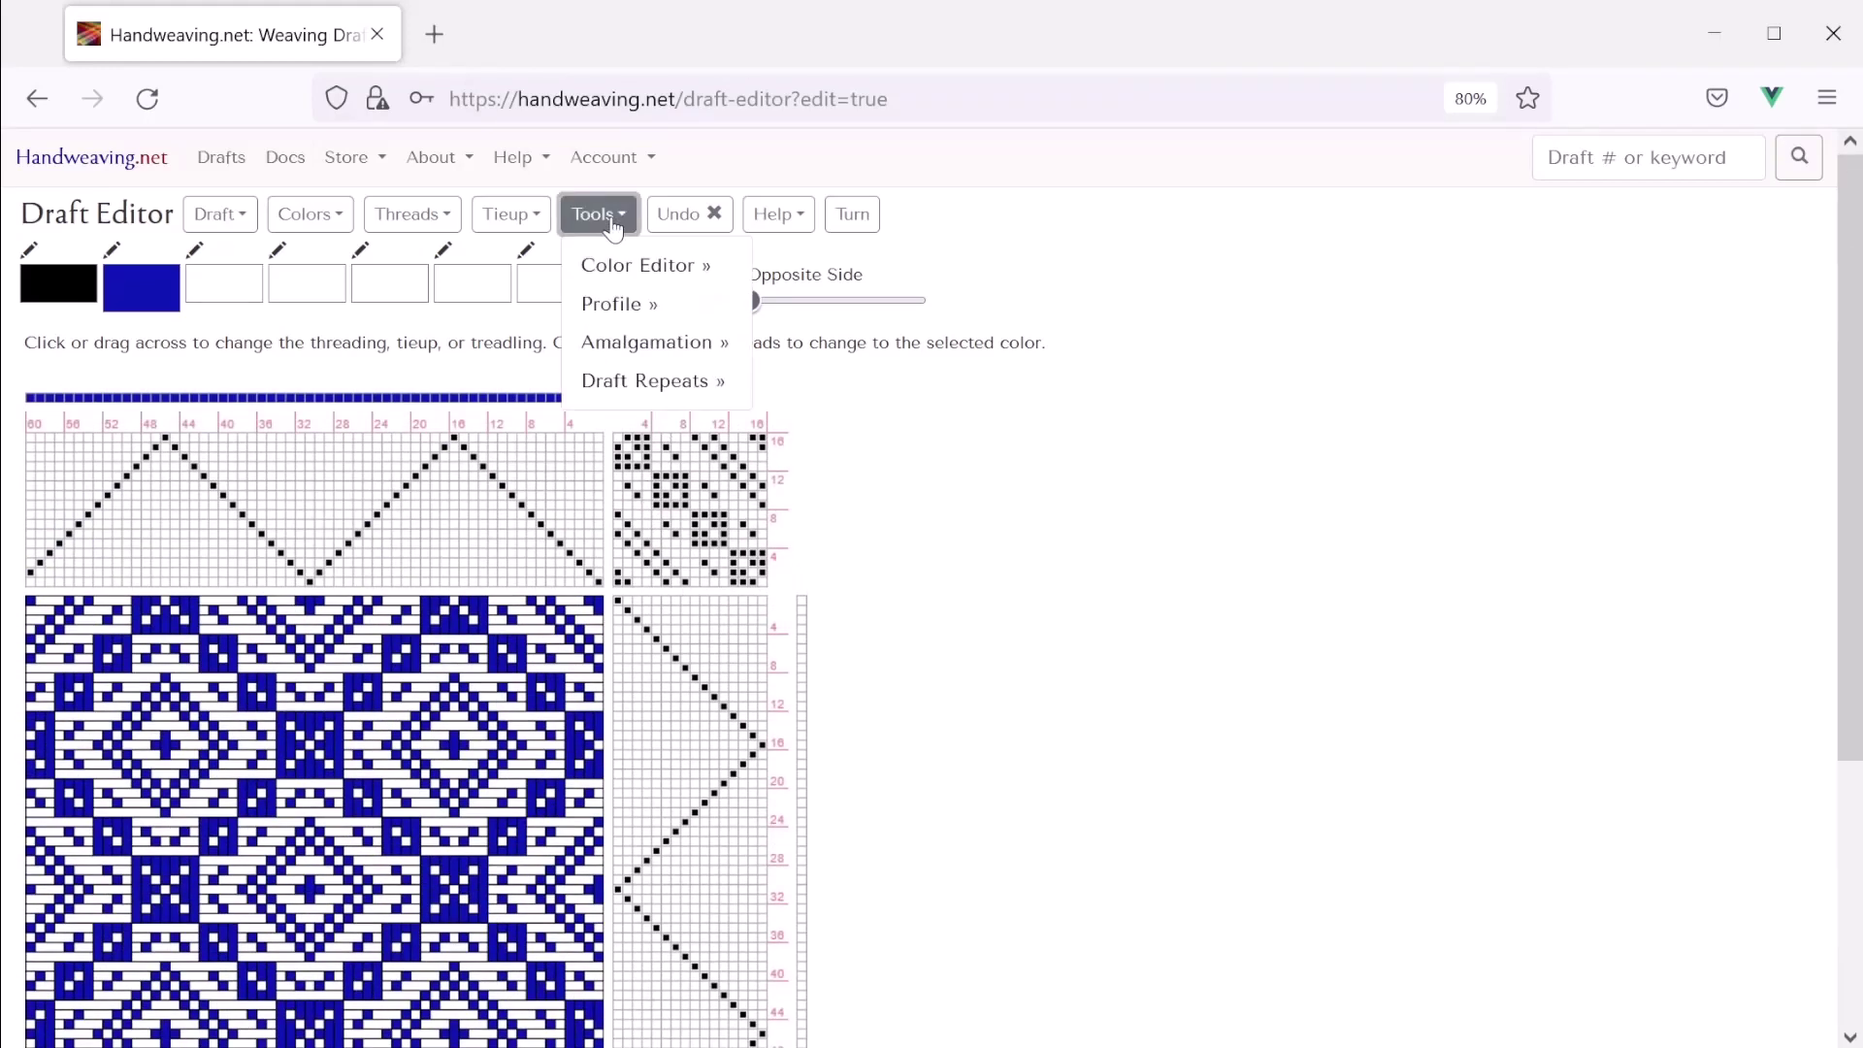
{"action": "left_click", "coordinate": [617, 382]}
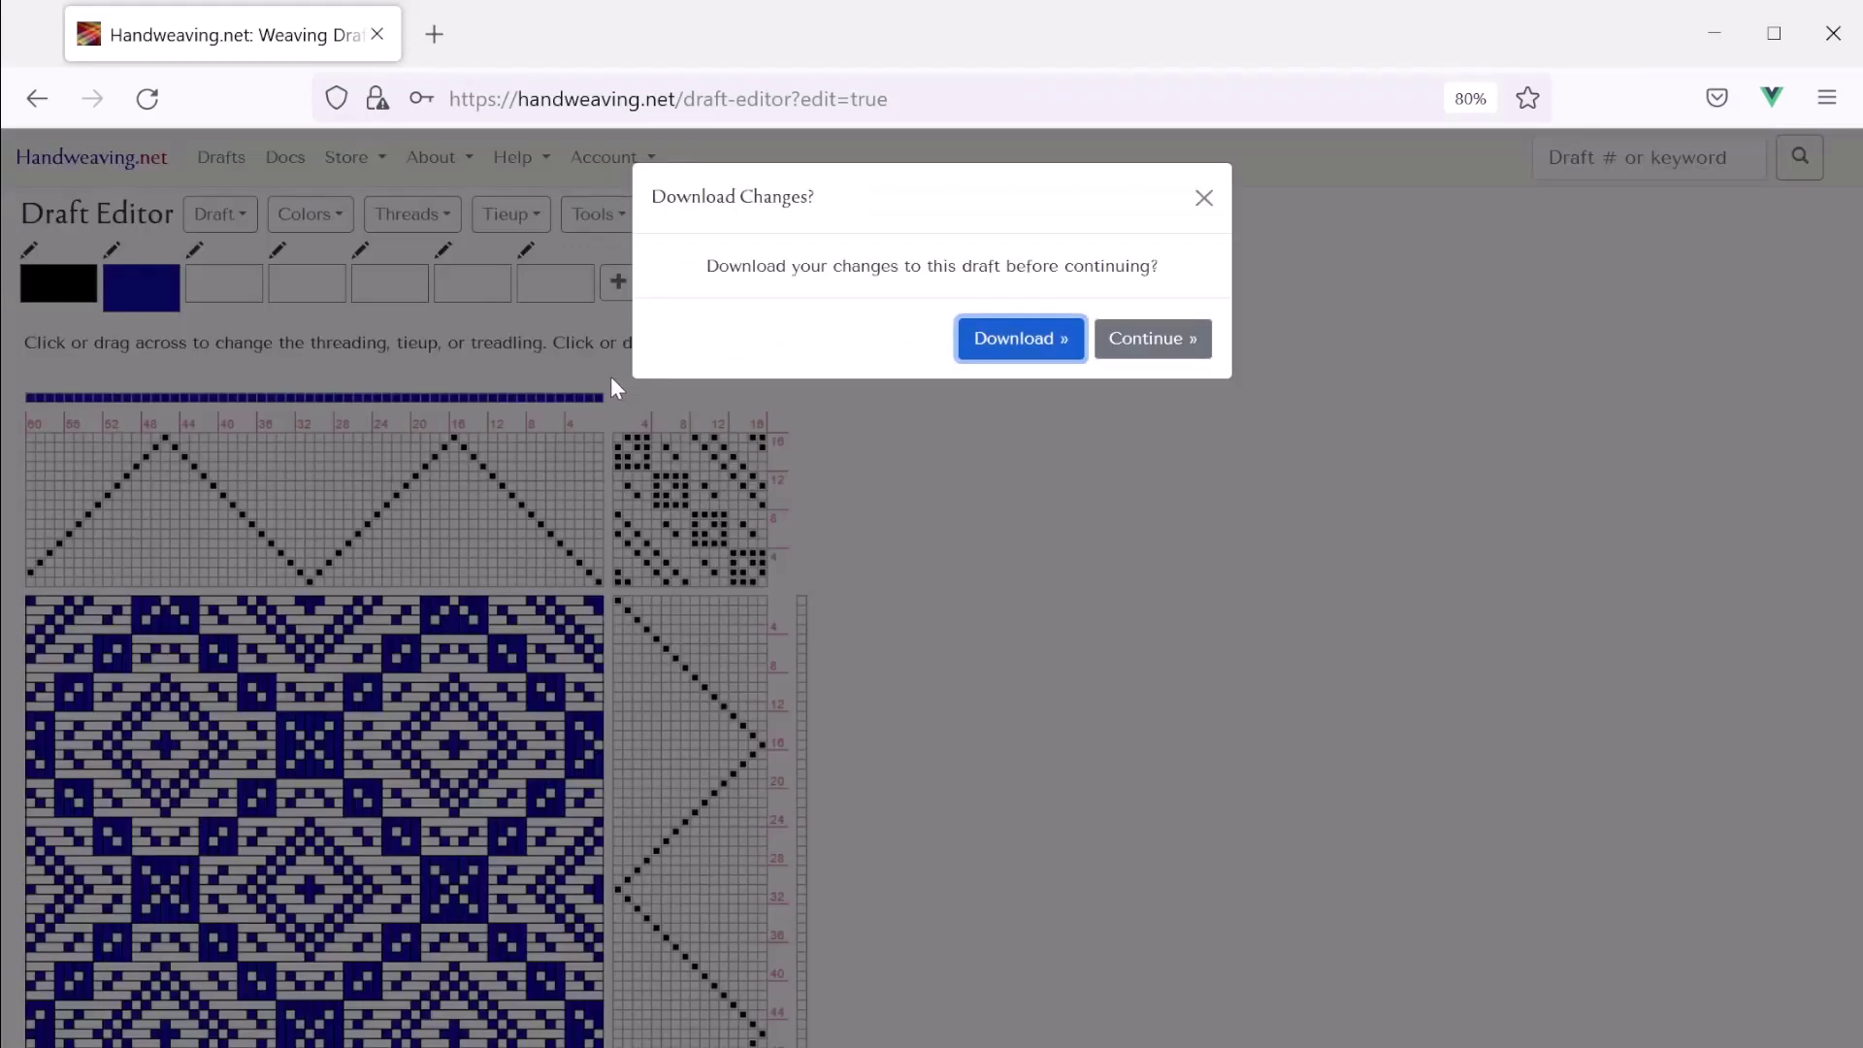
{"action": "left_click", "coordinate": [1129, 345]}
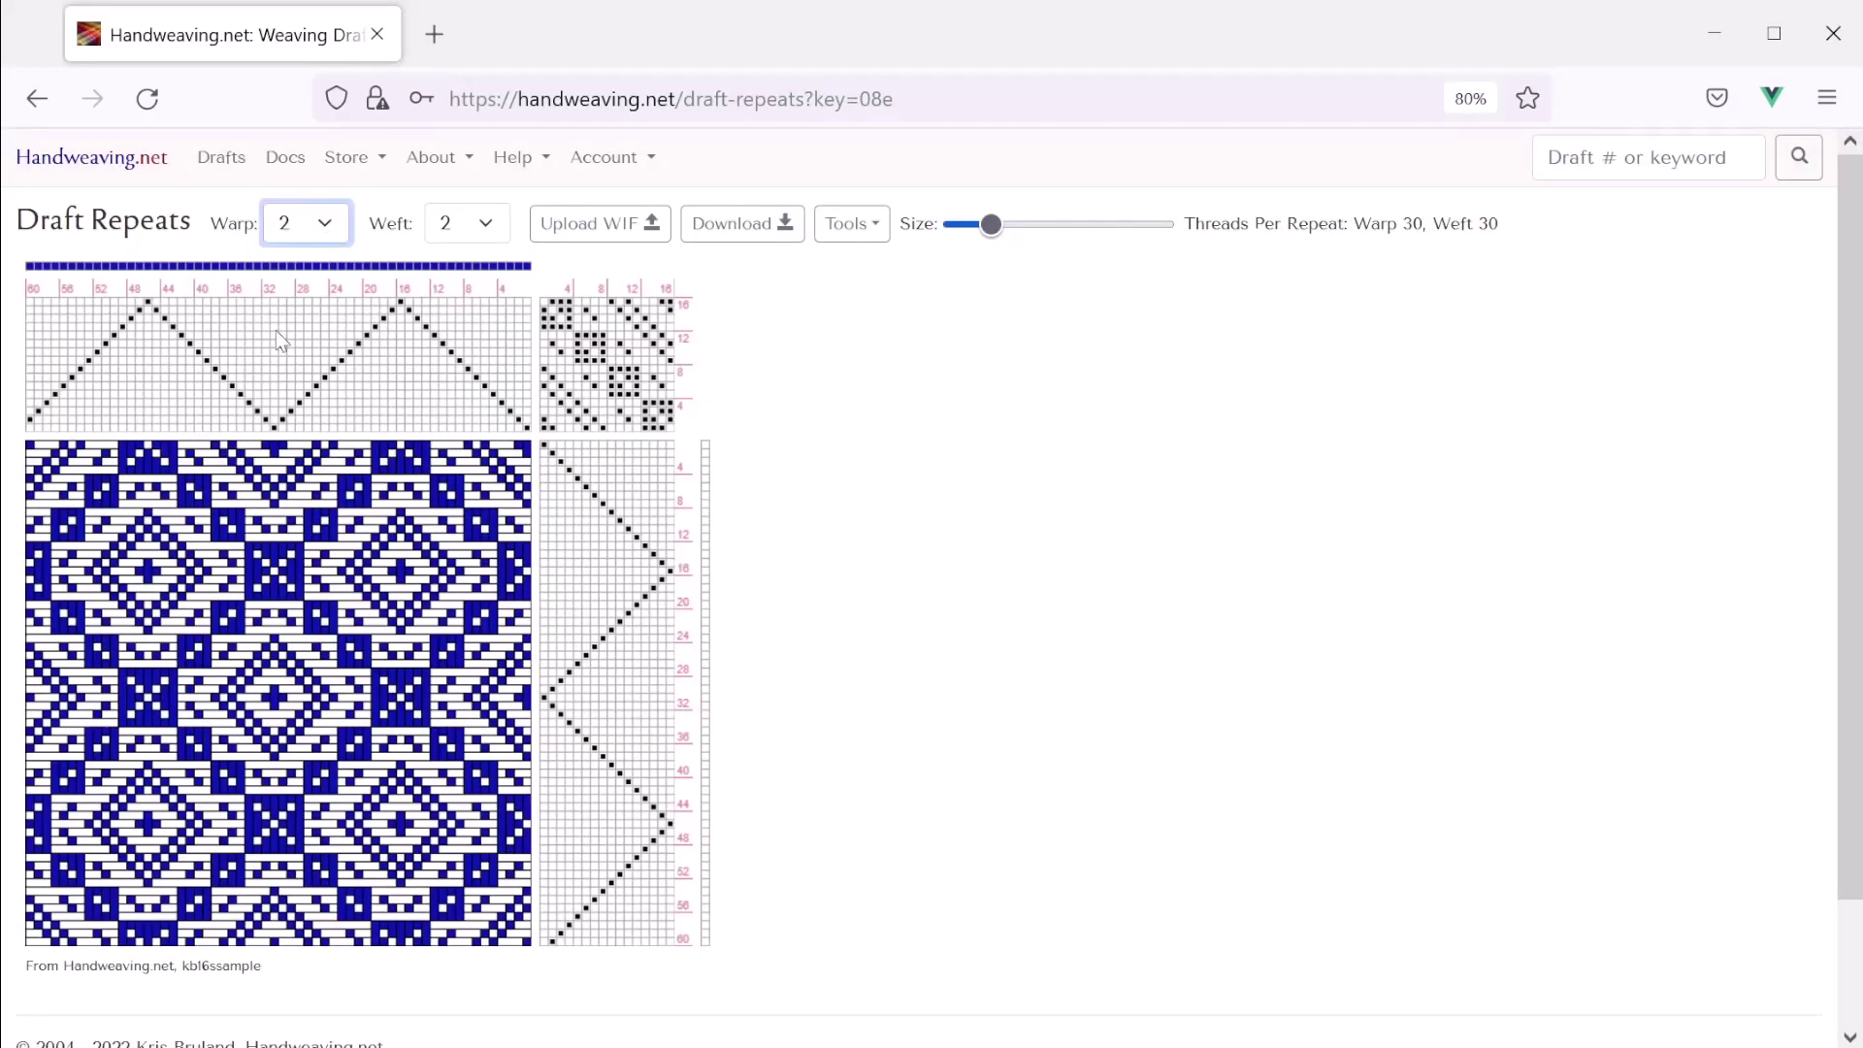
{"action": "key", "text": "Down"}
{"action": "key", "text": "Tab"}
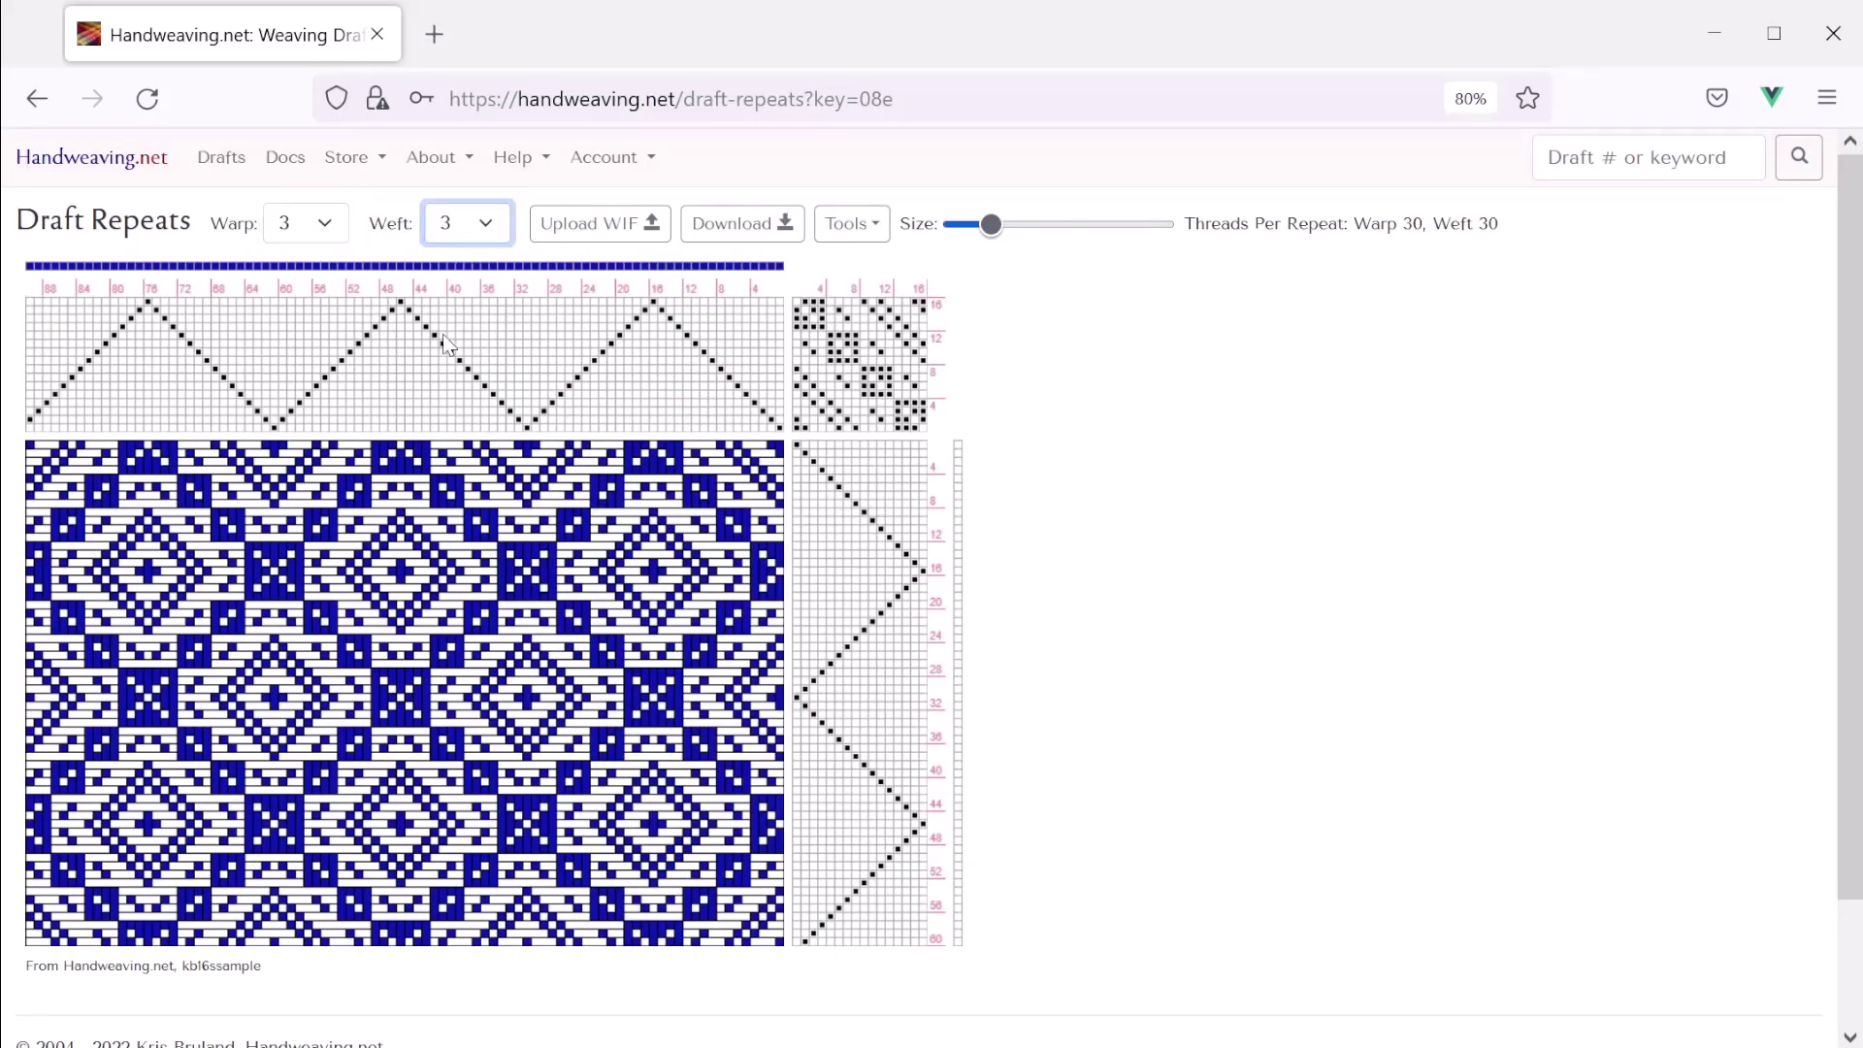
Shrink the 3×3 repeated draft display with the Size slider
{"action": "scroll", "coordinate": [543, 480], "scroll_direction": "down", "scroll_amount": 3}
{"action": "scroll", "coordinate": [548, 480], "scroll_direction": "up", "scroll_amount": 3}
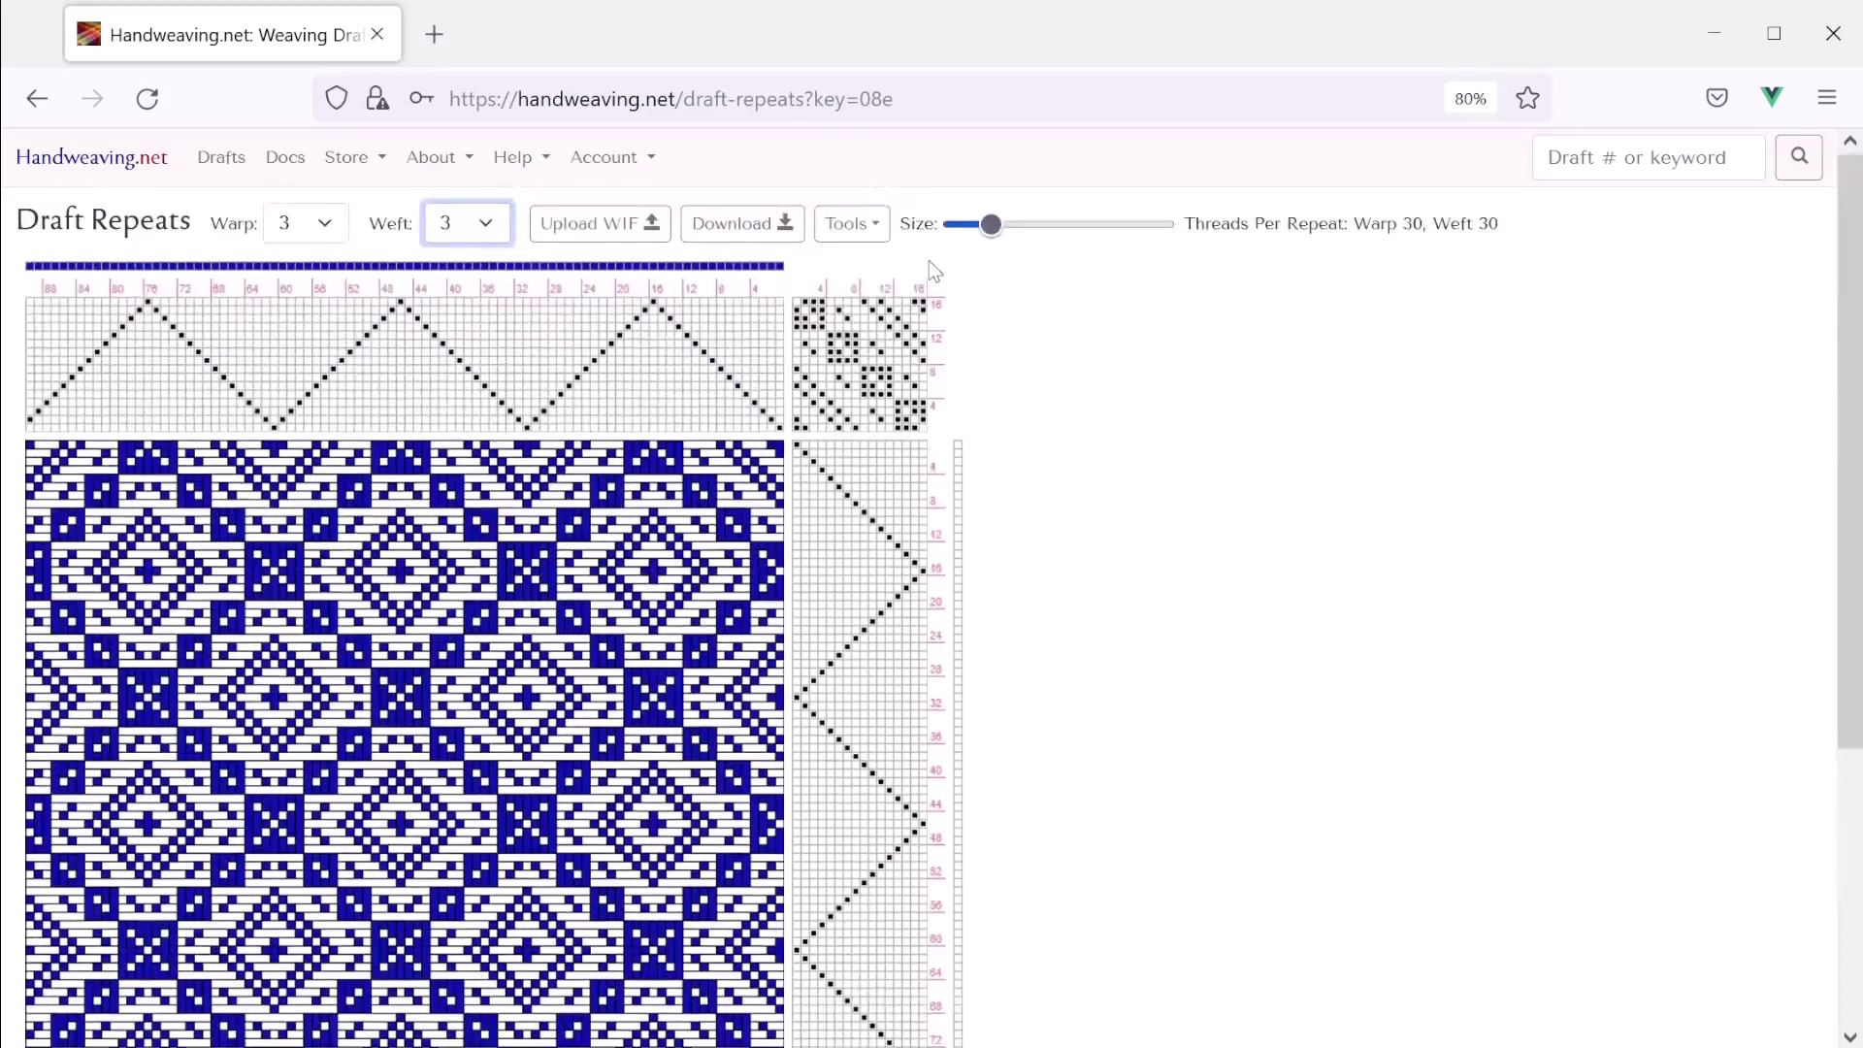
{"action": "left_click_drag", "start_coordinate": [991, 225], "coordinate": [978, 238]}
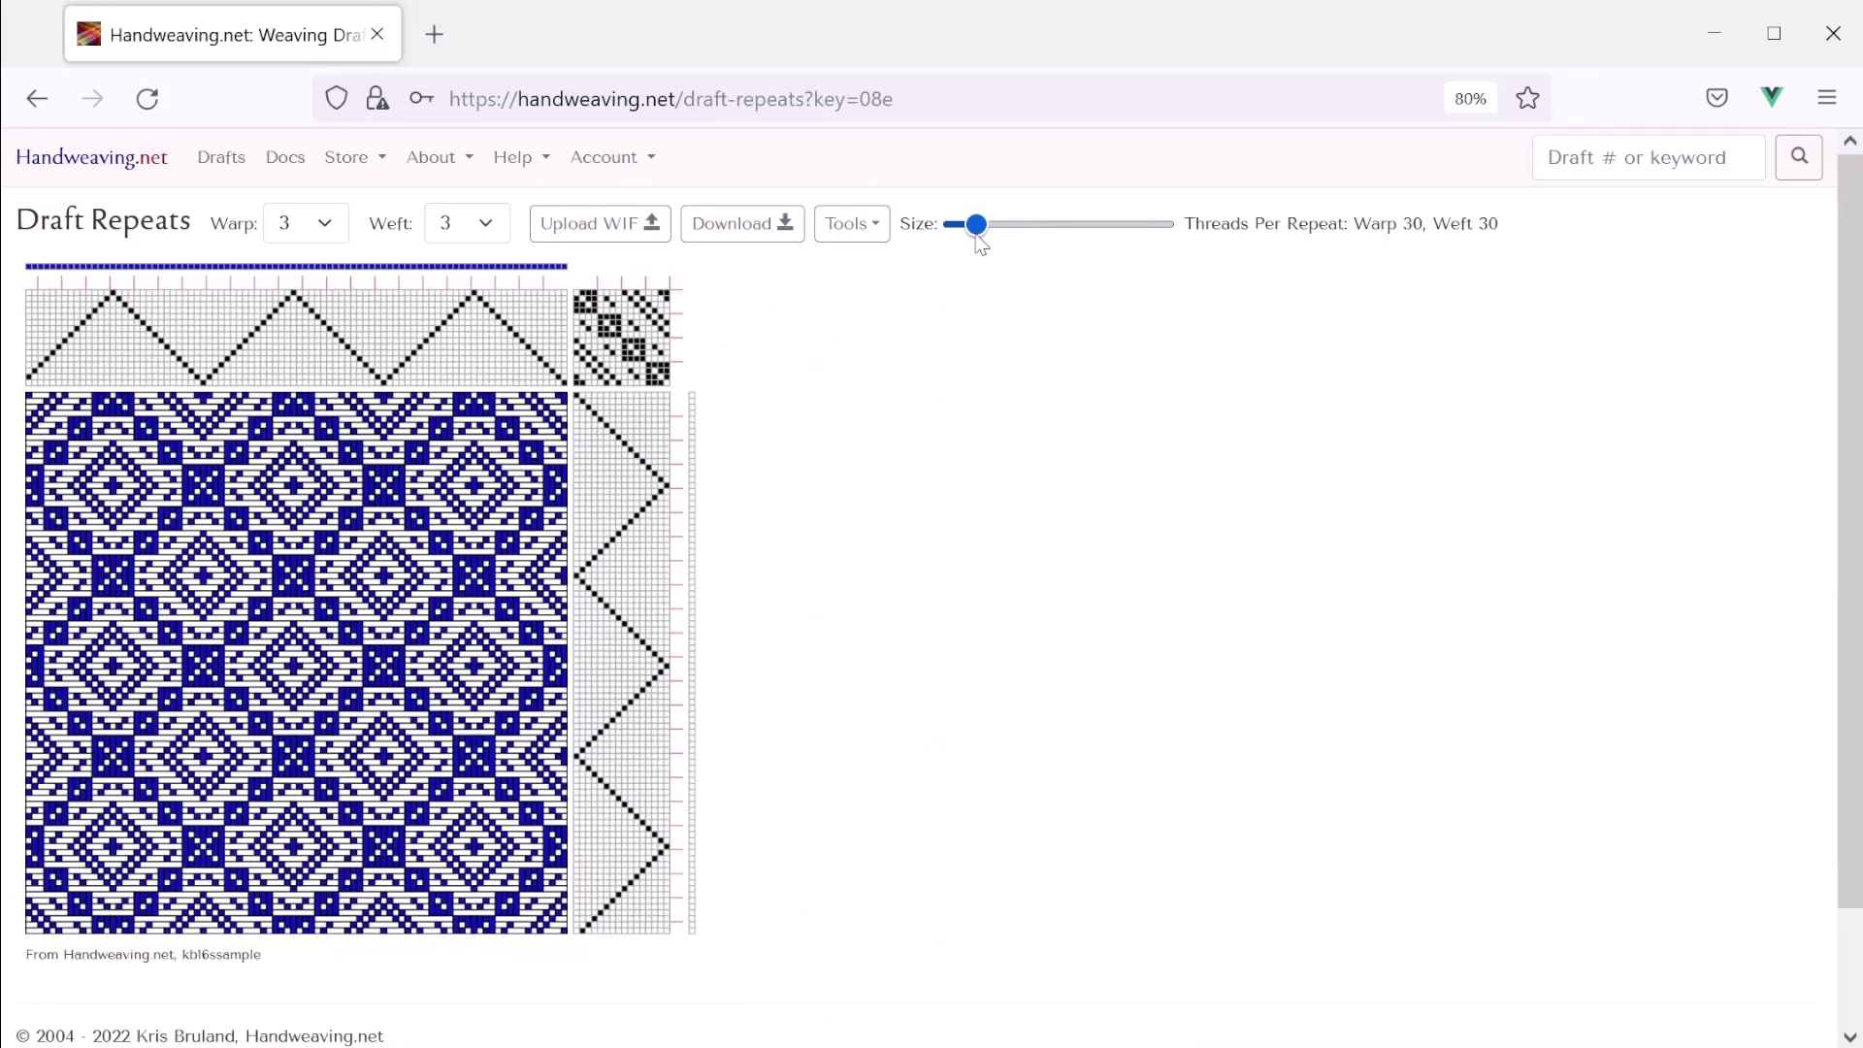
{"action": "scroll", "coordinate": [482, 650], "scroll_direction": "down", "scroll_amount": 2}
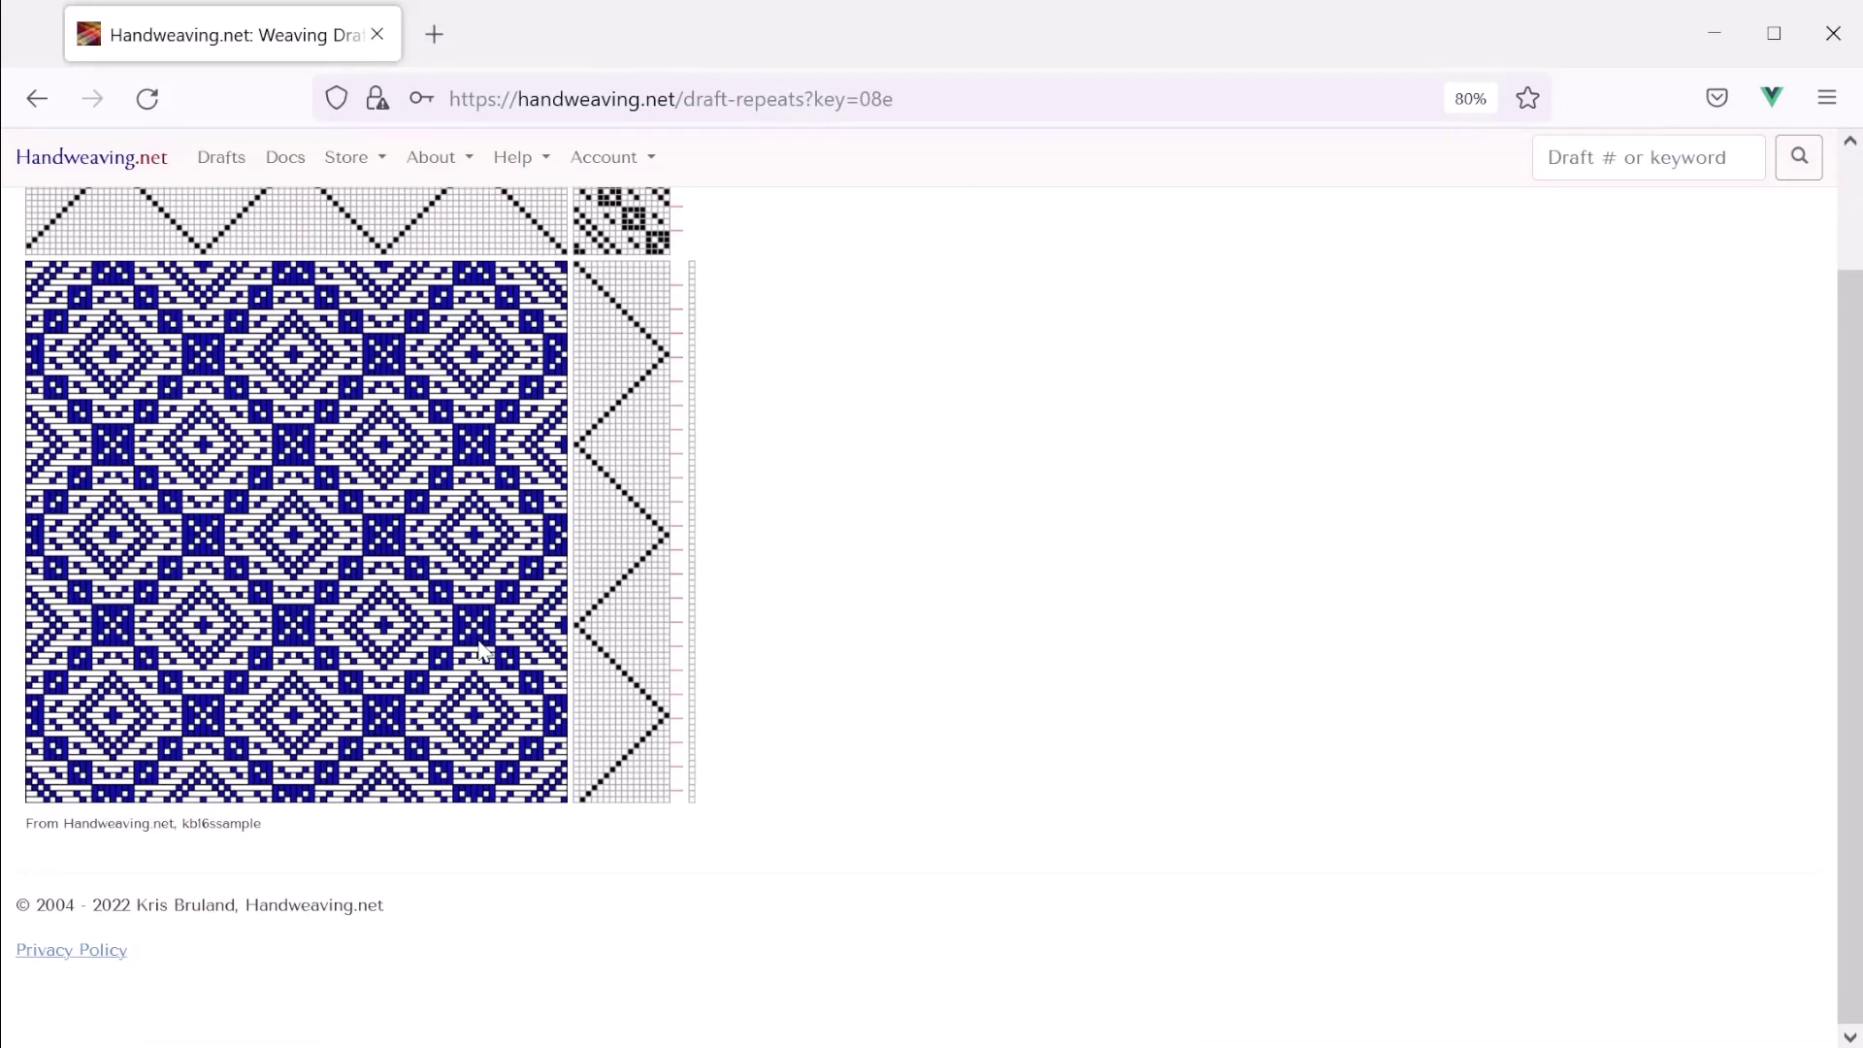
{"action": "scroll", "coordinate": [482, 650], "scroll_direction": "up", "scroll_amount": 2}
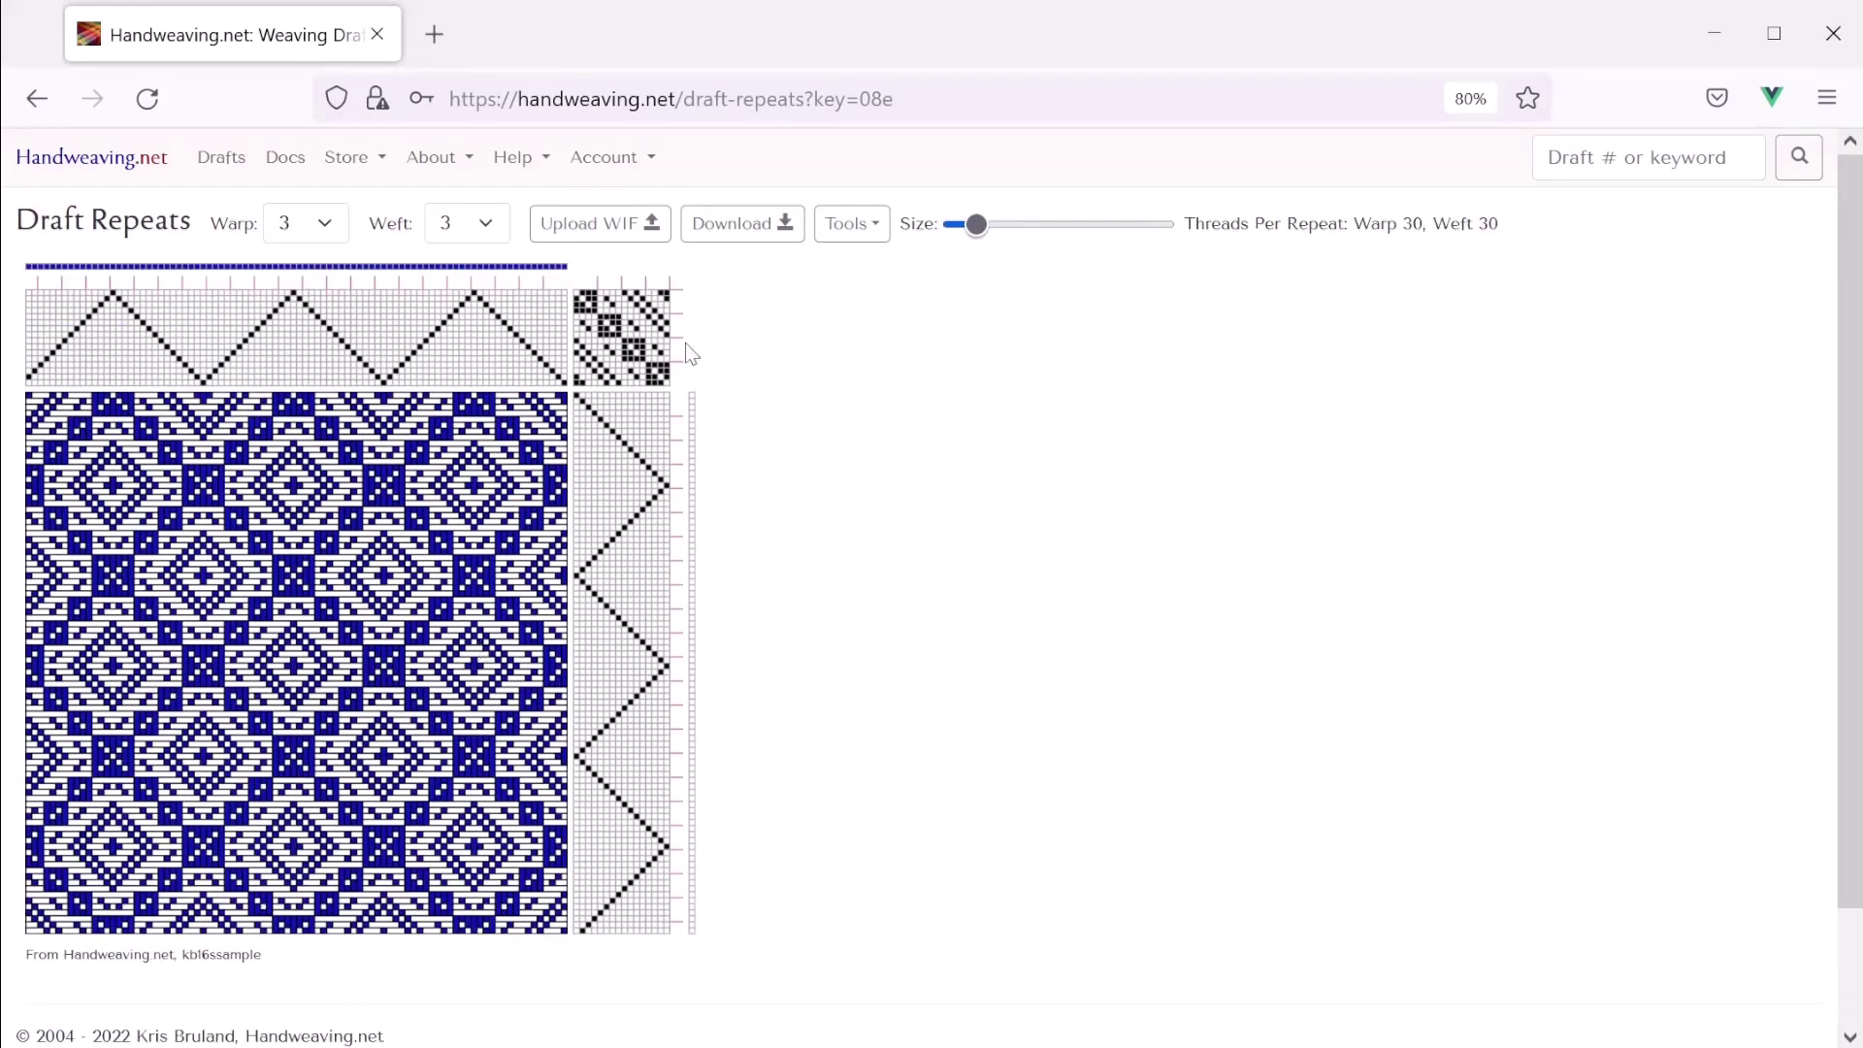
{"action": "left_click", "coordinate": [854, 225]}
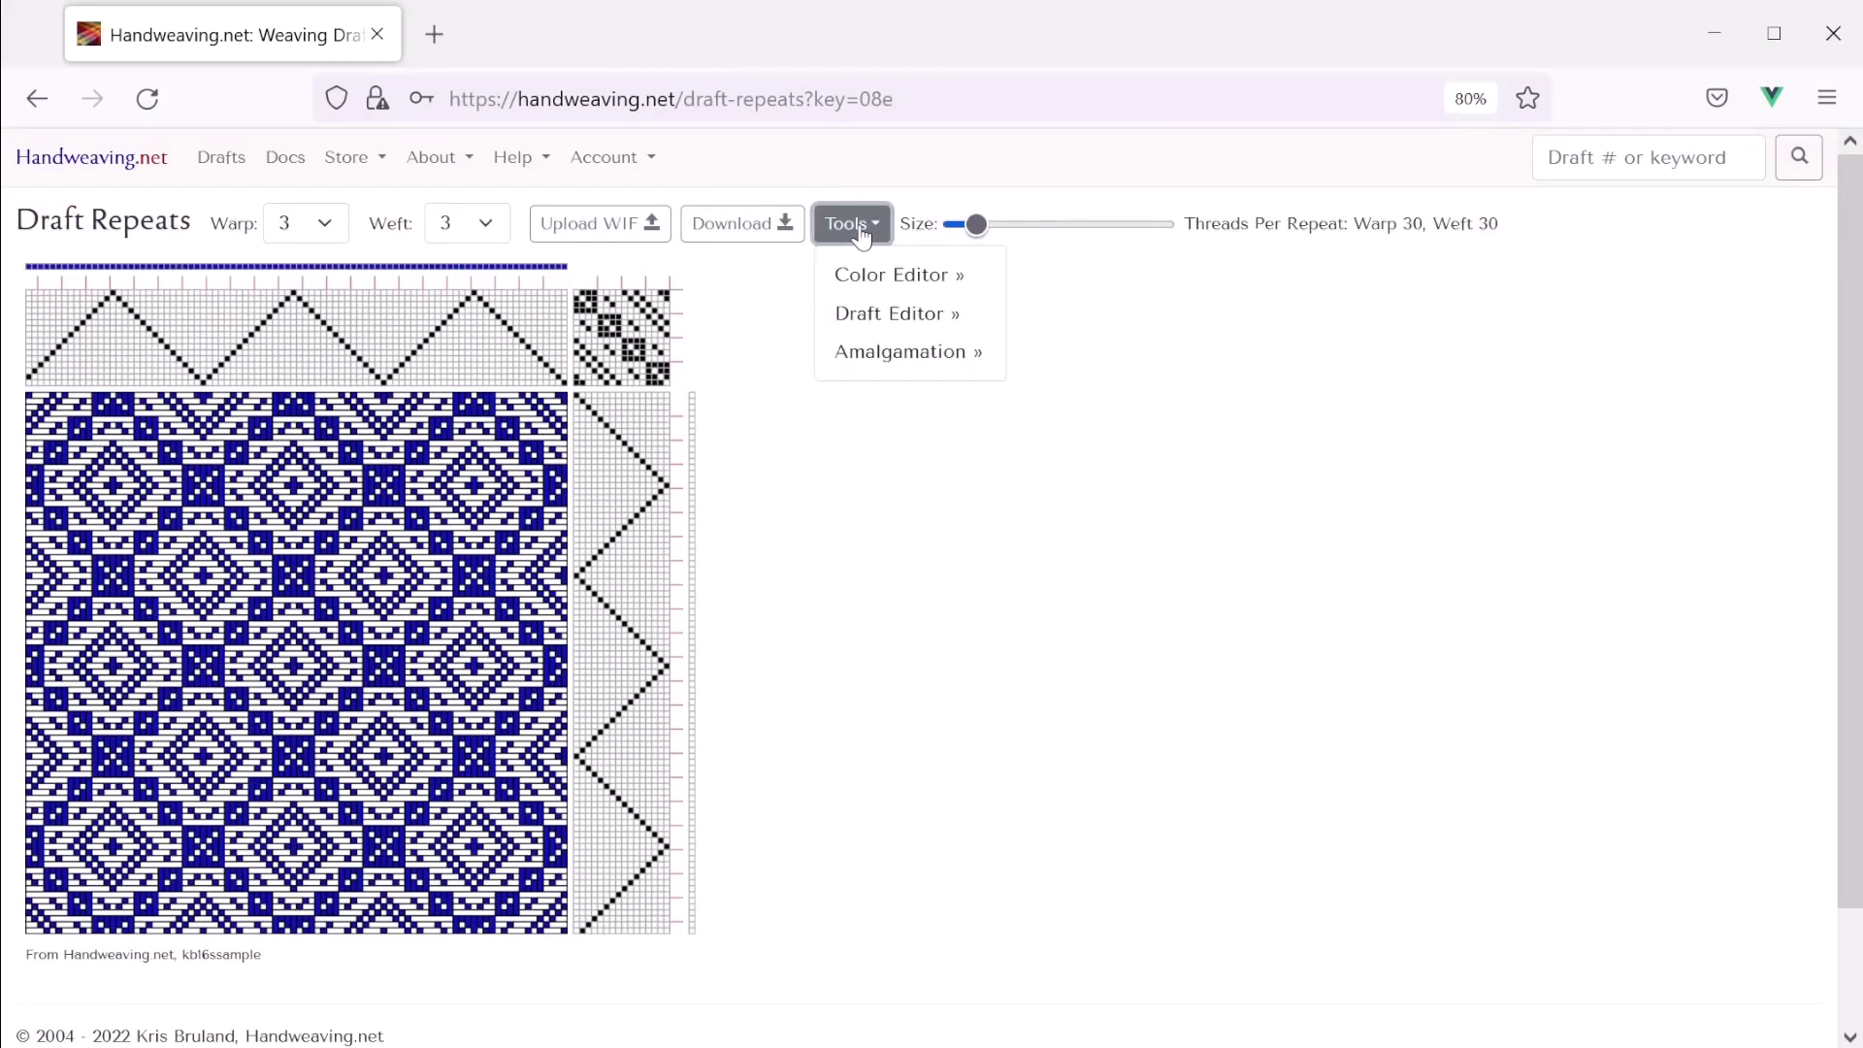
Load the 3×3 repeated blue draft into the Draft Editor and shrink its display
{"action": "left_click", "coordinate": [867, 314]}
{"action": "left_click", "coordinate": [763, 302]}
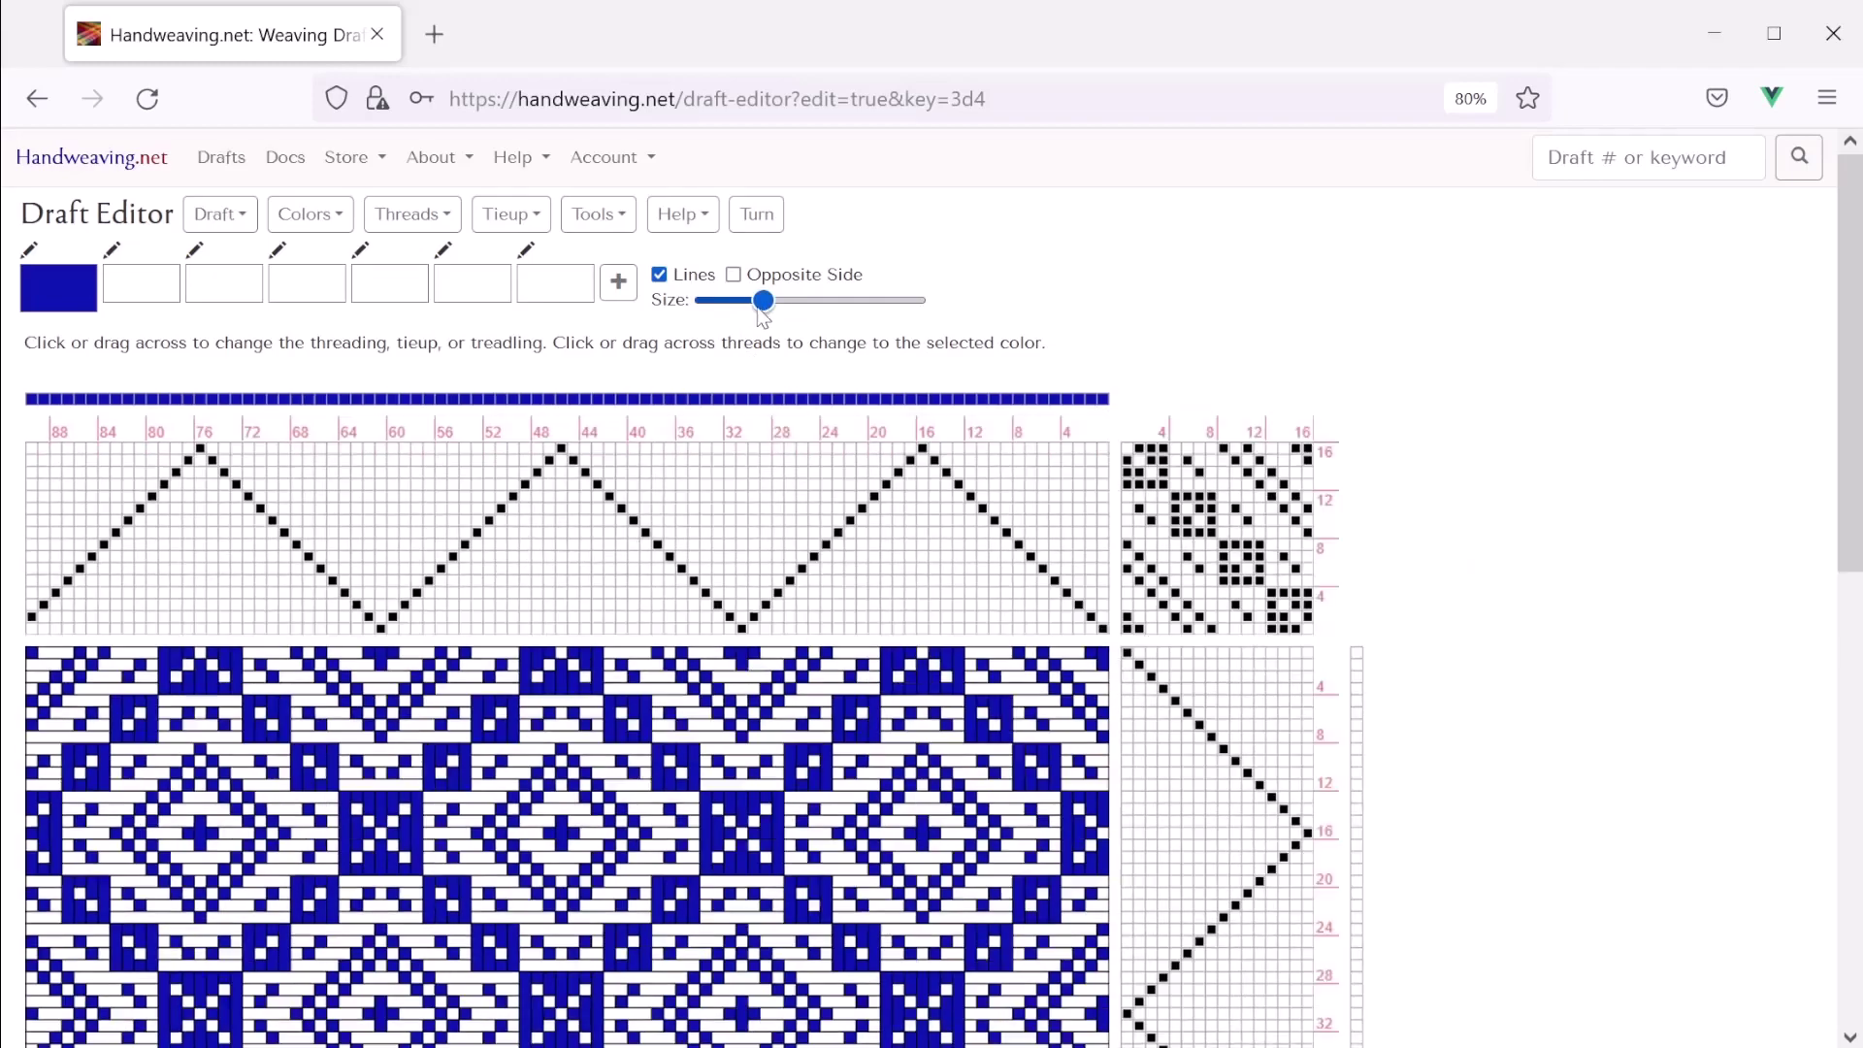
{"action": "mouse_move", "coordinate": [759, 303]}
{"action": "left_mouse_down"}
{"action": "mouse_move", "coordinate": [719, 302]}
{"action": "mouse_move", "coordinate": [735, 303]}
{"action": "left_mouse_up"}
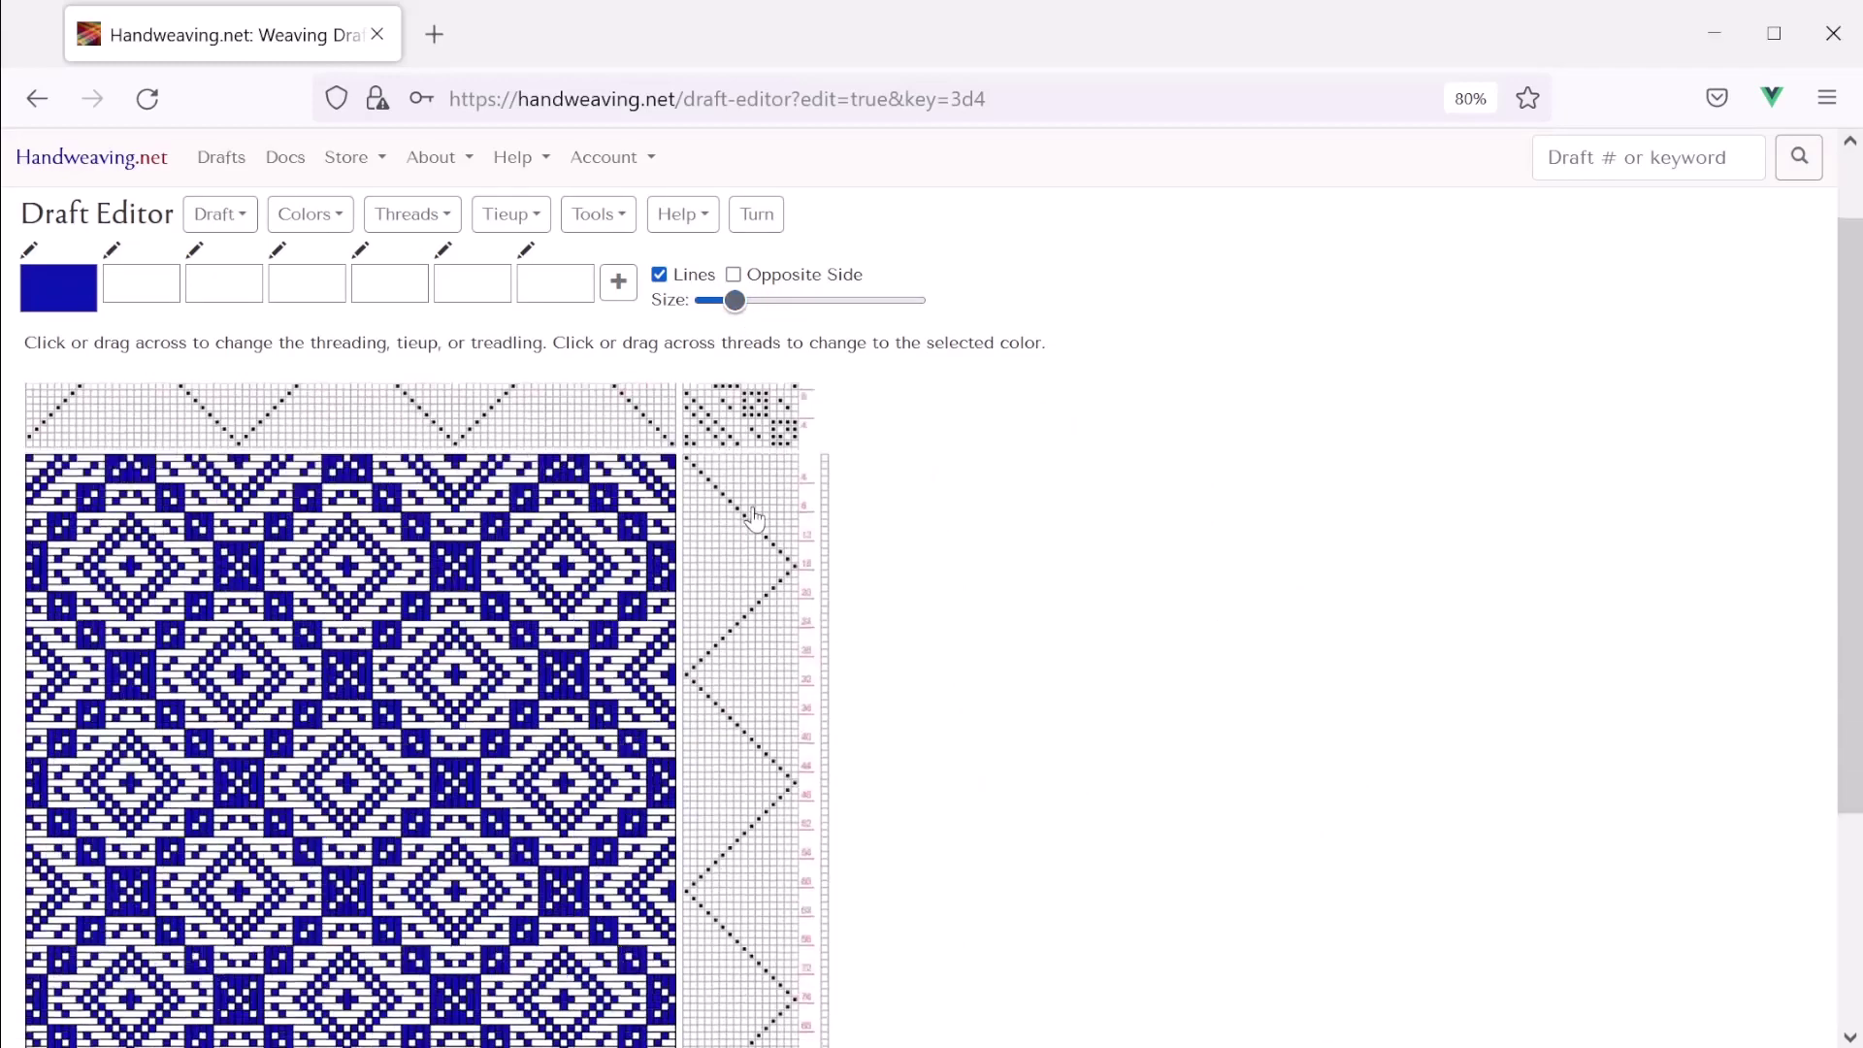